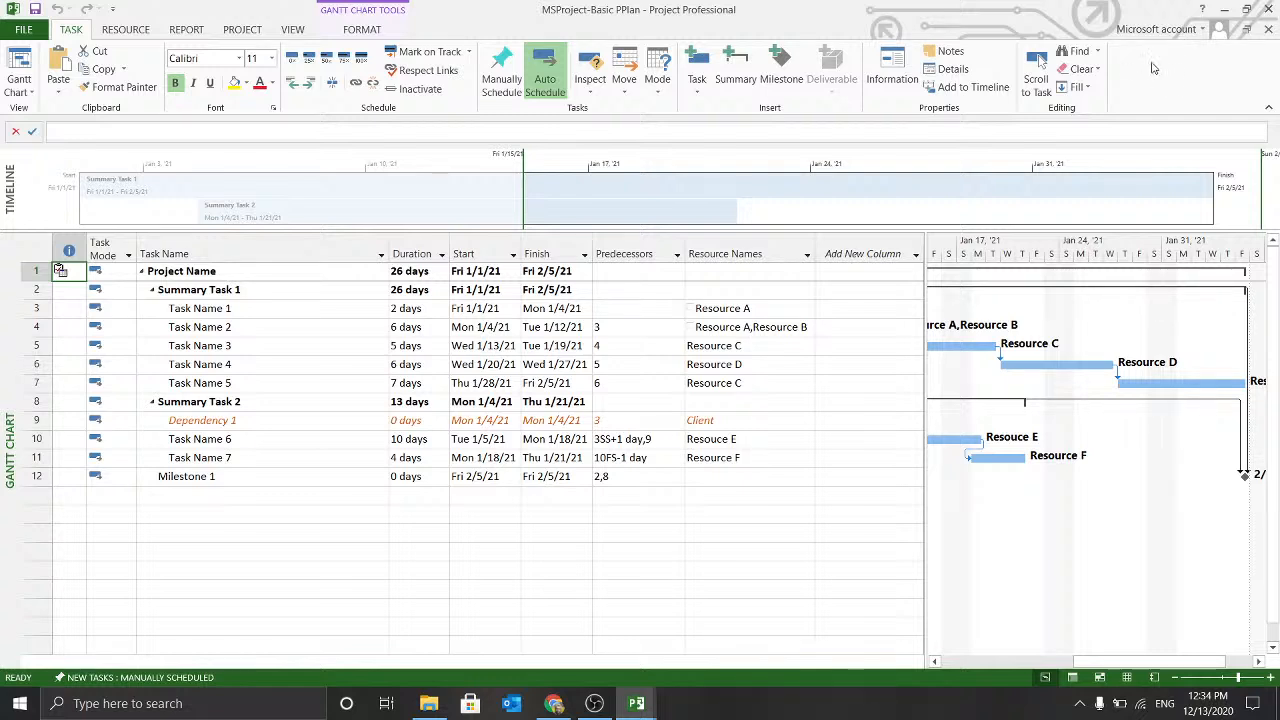
pyautogui.click(594, 703)
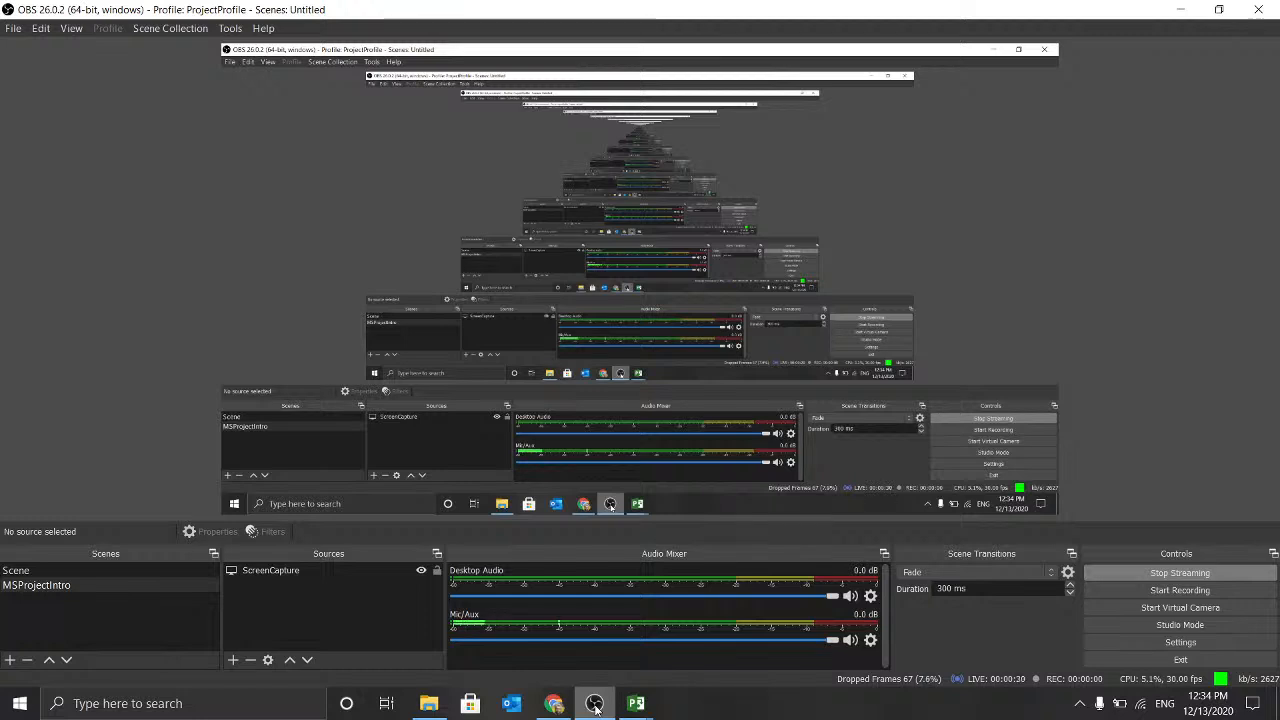
pyautogui.click(1206, 592)
pyautogui.click(1181, 9)
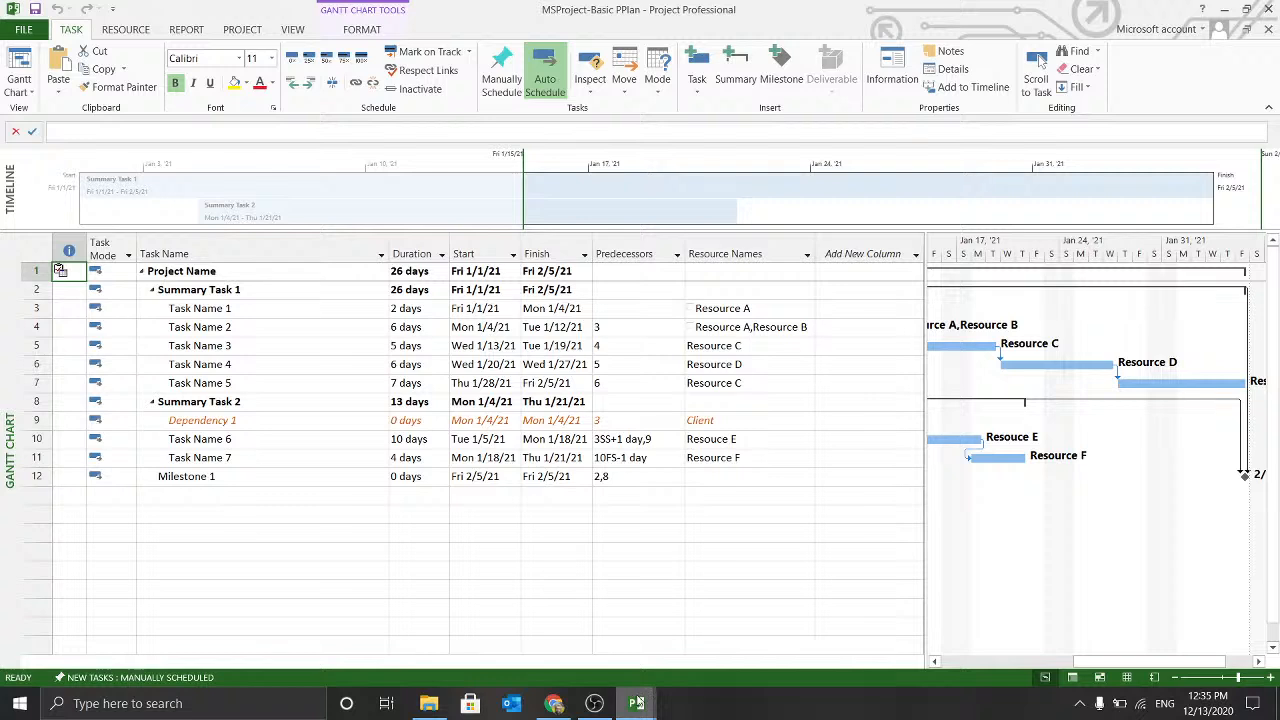
# Switch to the blank Project1 plan and review the available options for creating a new project.
pyautogui.click(647, 703)
pyautogui.click(676, 651)
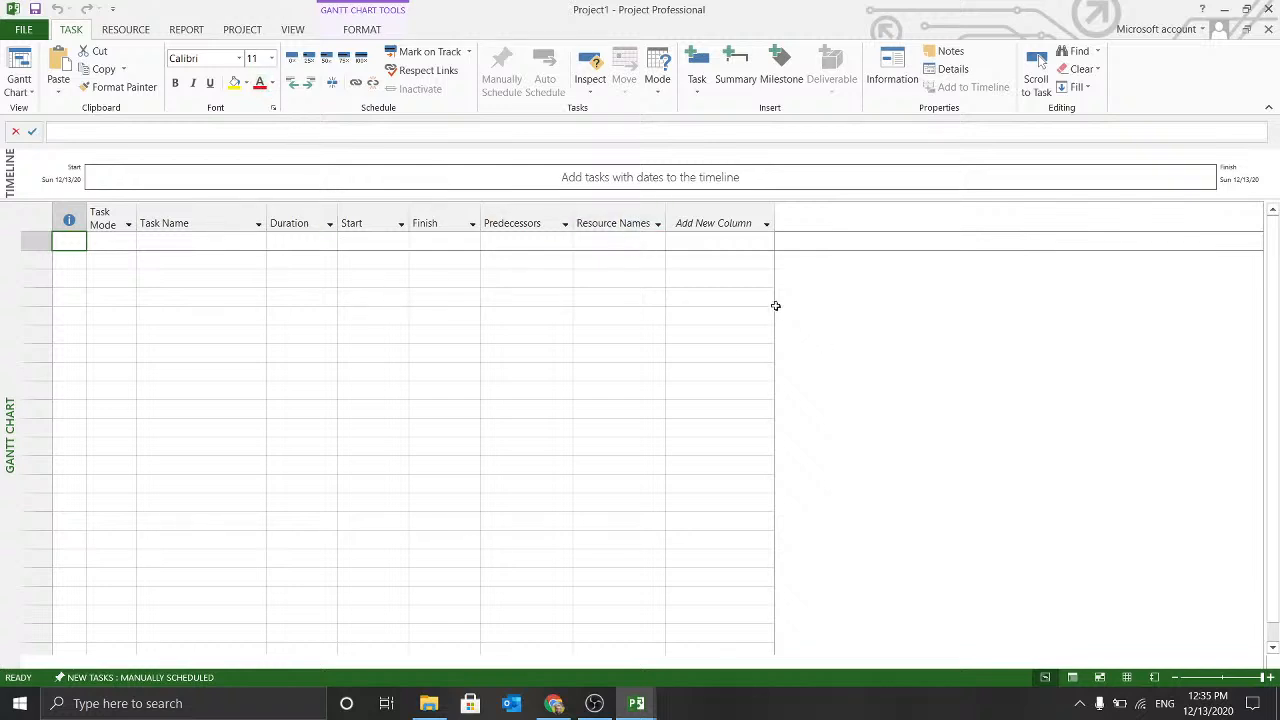
pyautogui.click(20, 30)
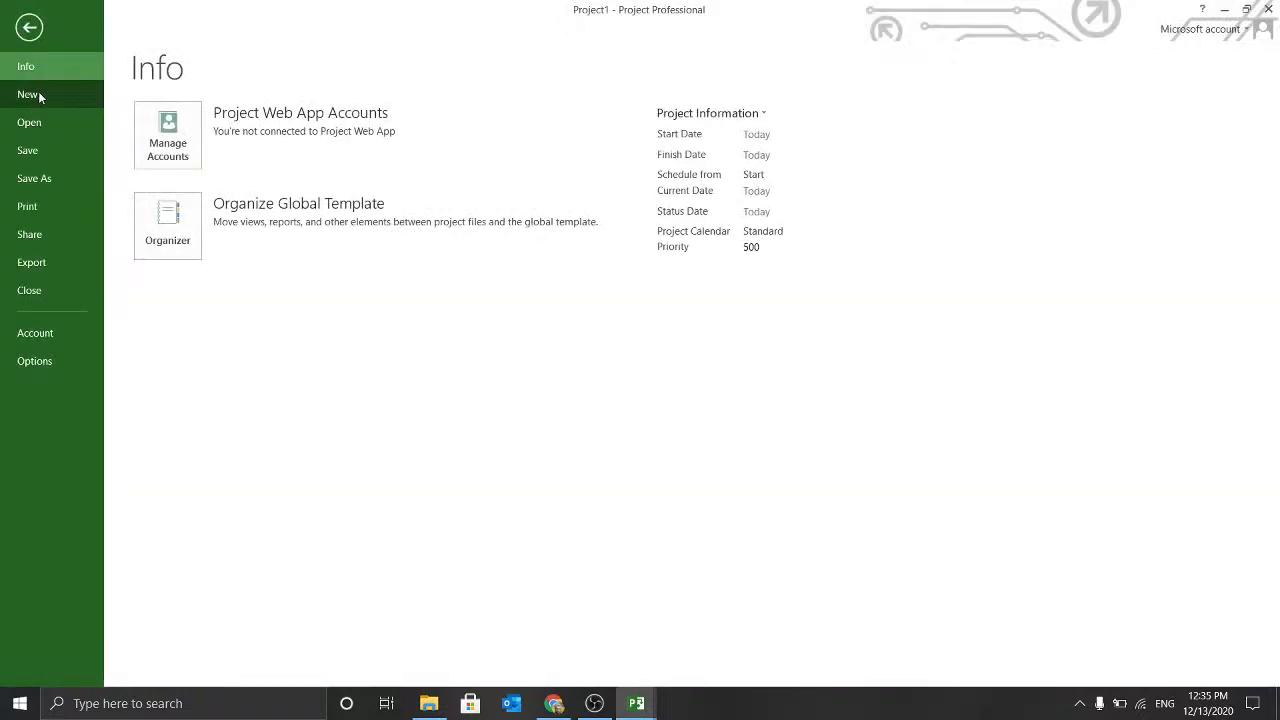
pyautogui.click(40, 96)
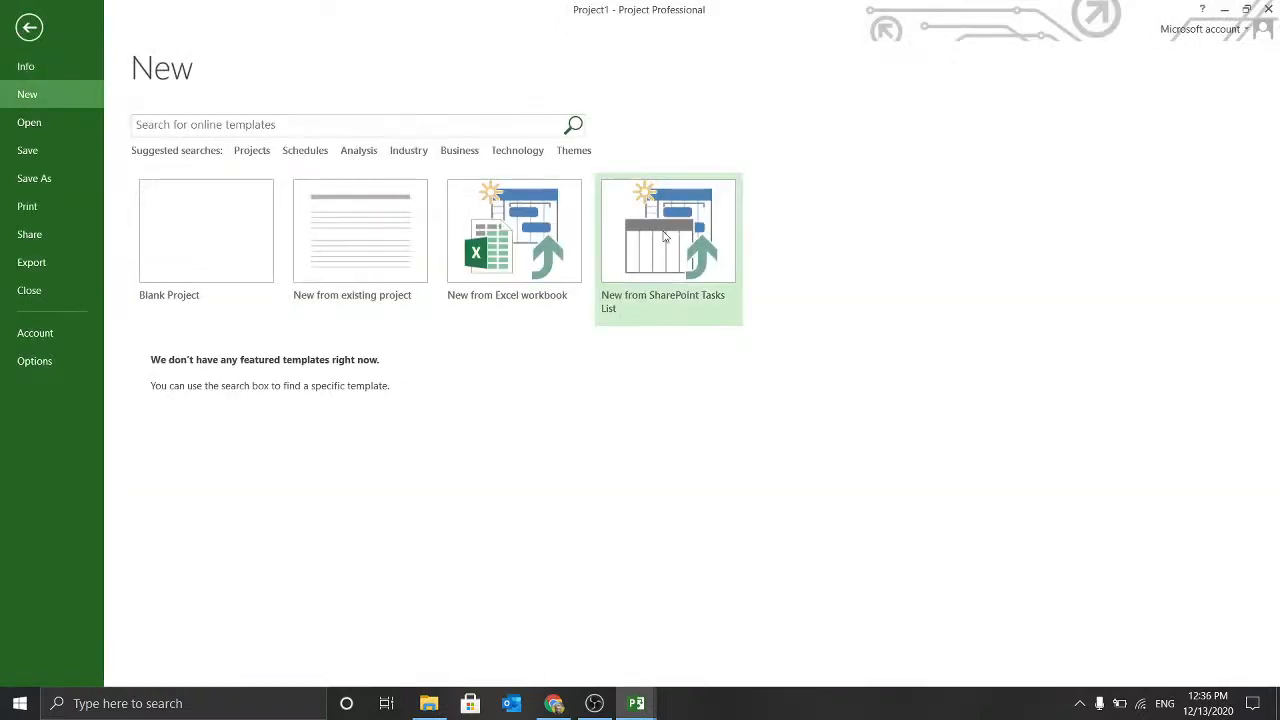
pyautogui.click(30, 25)
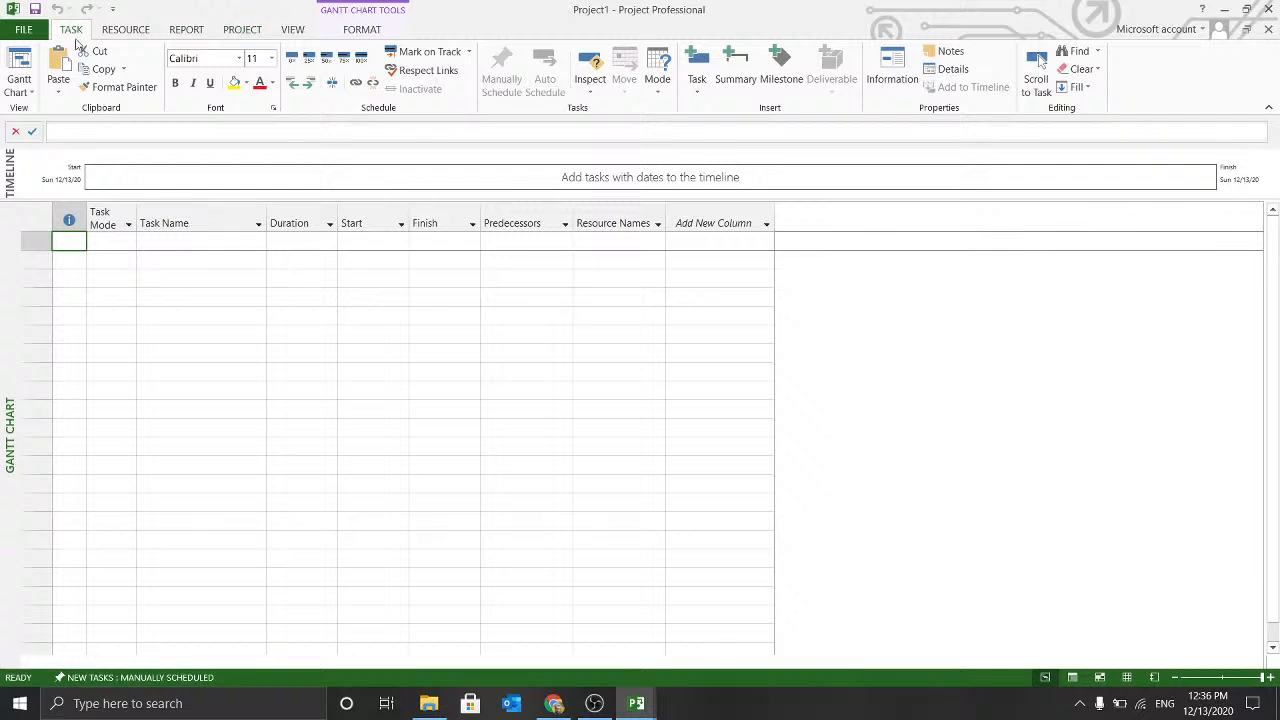
# Set the project's start date to Fri 1/1/21 in the project information.
pyautogui.click(240, 29)
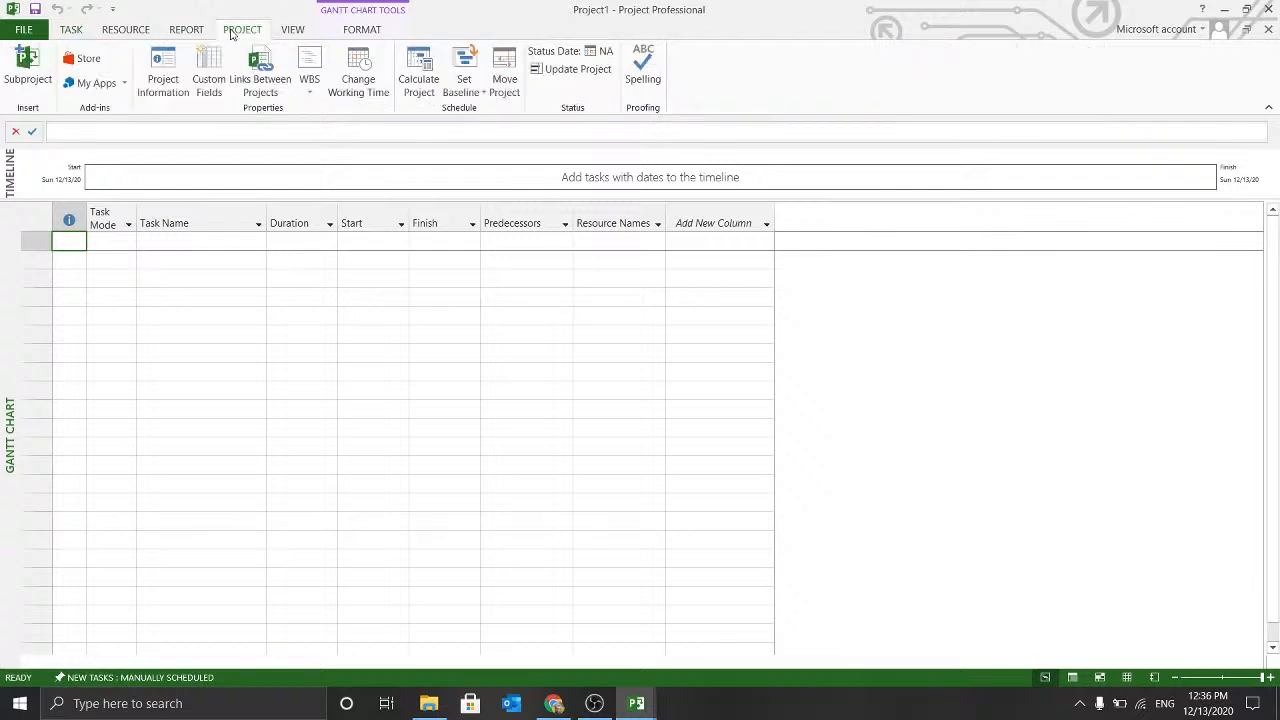
pyautogui.click(163, 72)
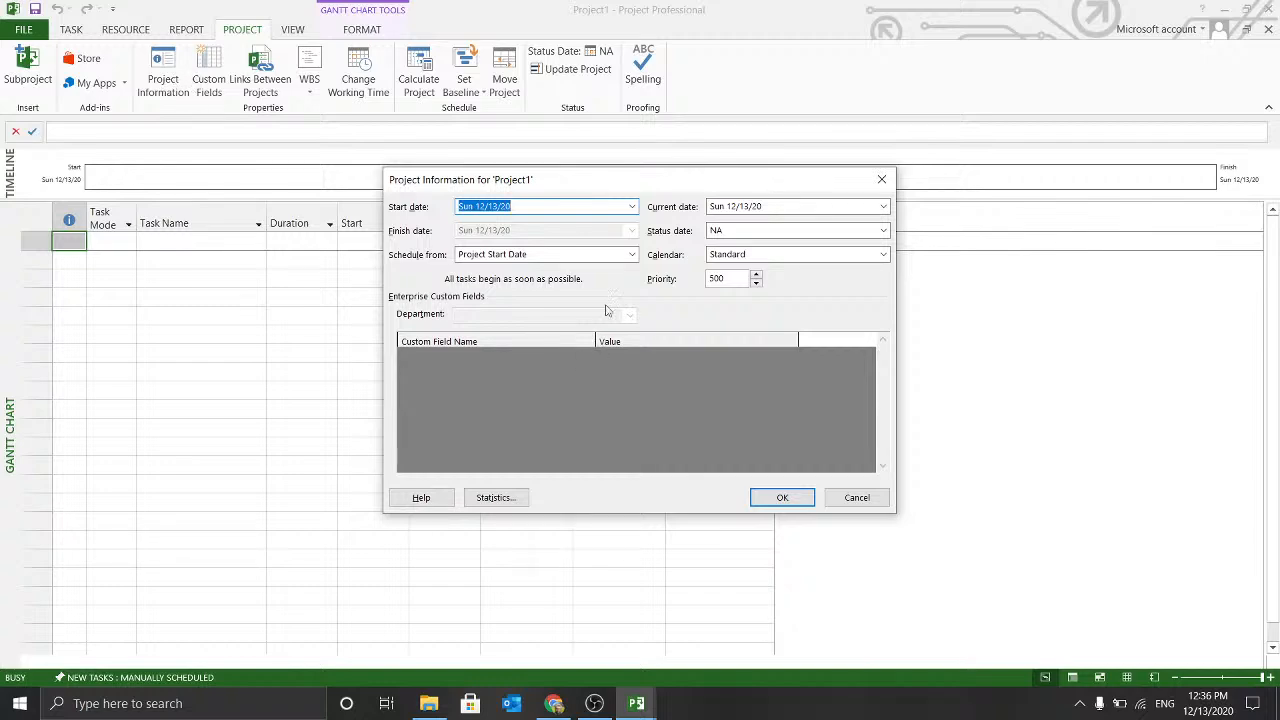
pyautogui.moveTo(609, 190); pyautogui.dragTo(622, 67)
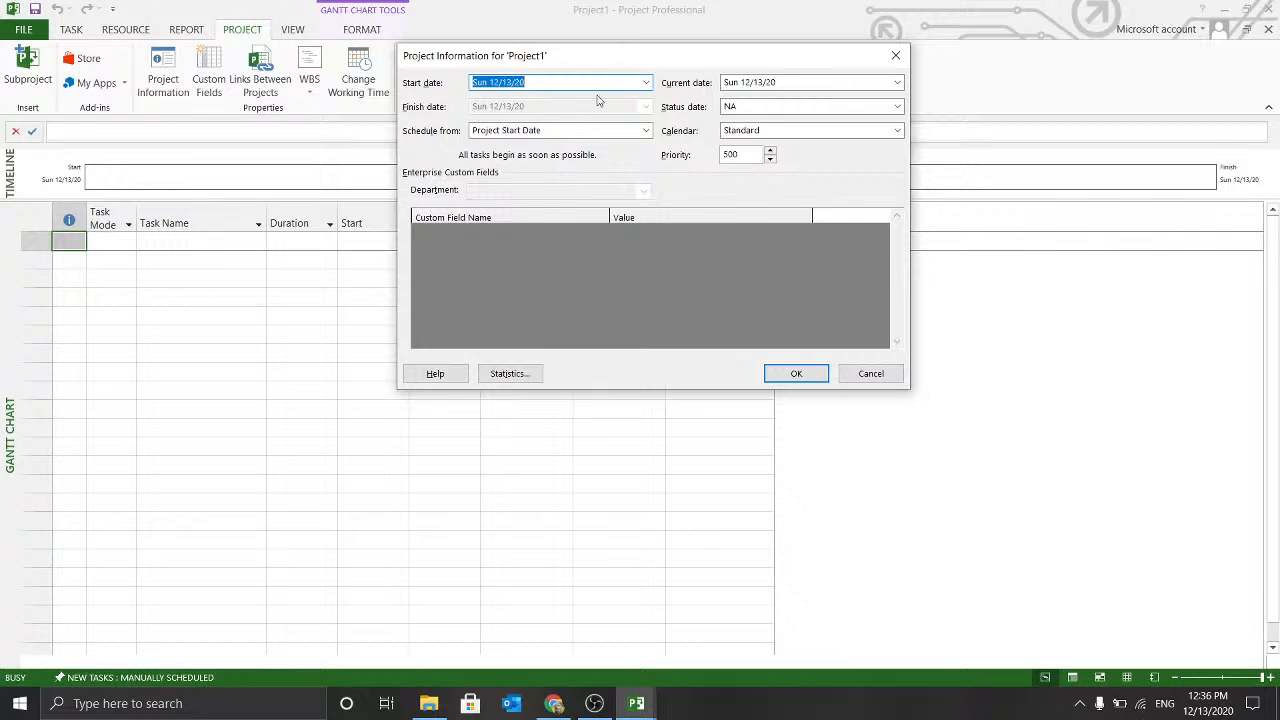
pyautogui.click(646, 84)
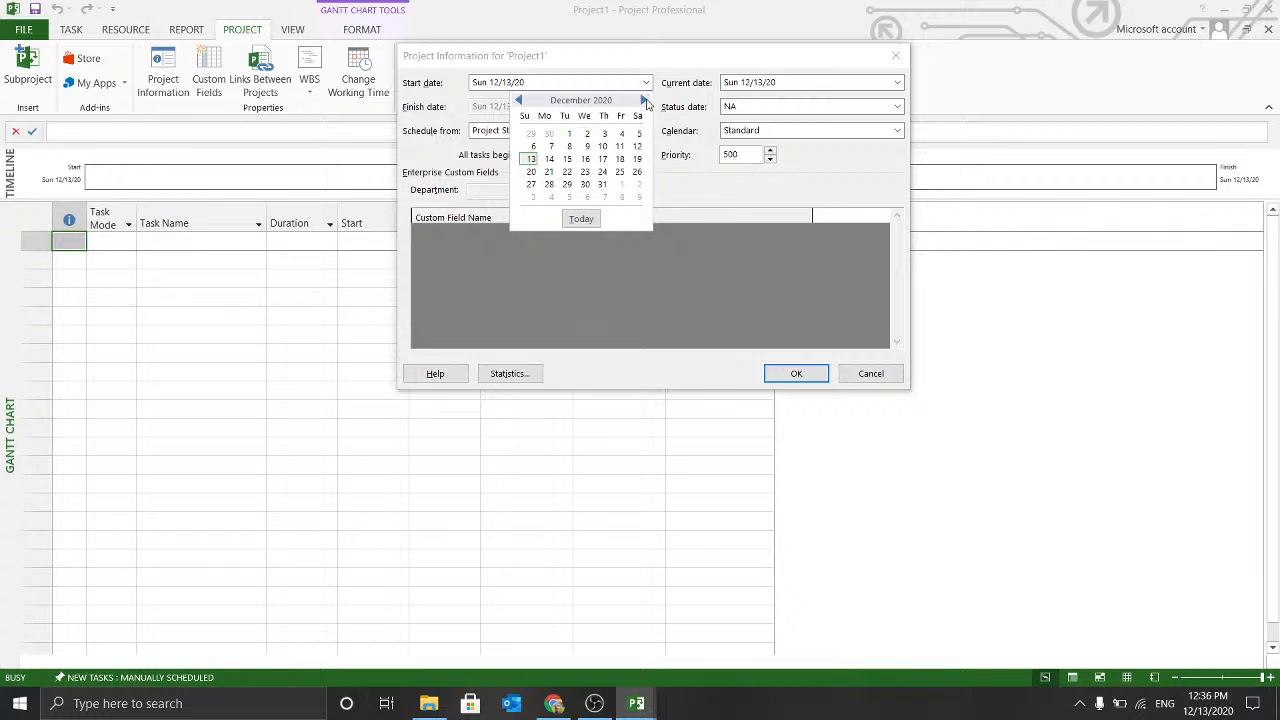
pyautogui.click(643, 101)
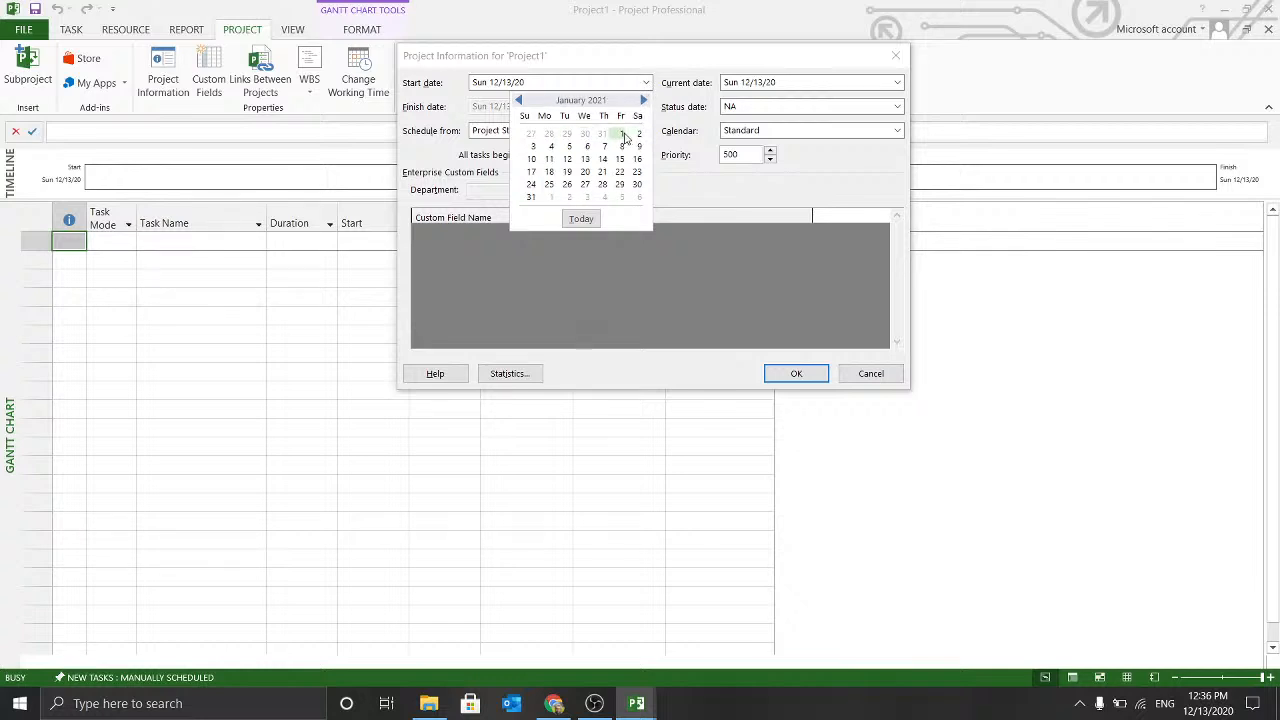
pyautogui.click(622, 134)
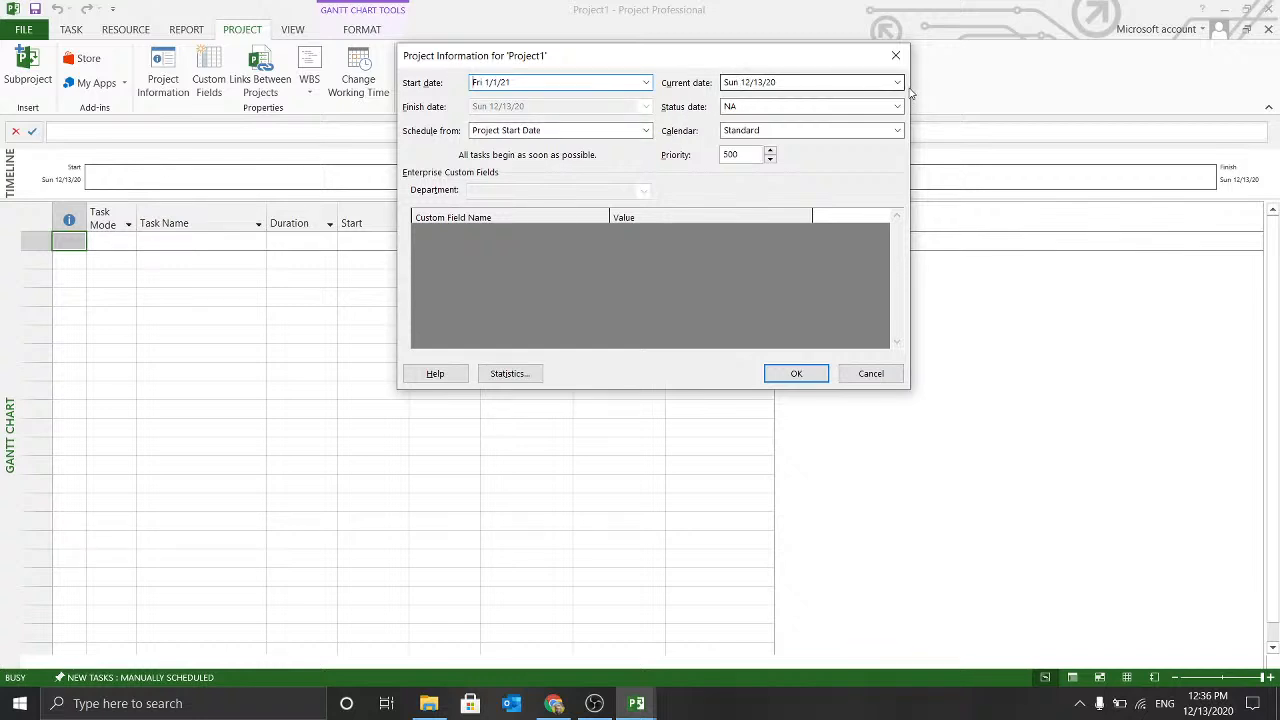
# Examine the current date and the status date choices in the project information.
pyautogui.click(838, 86)
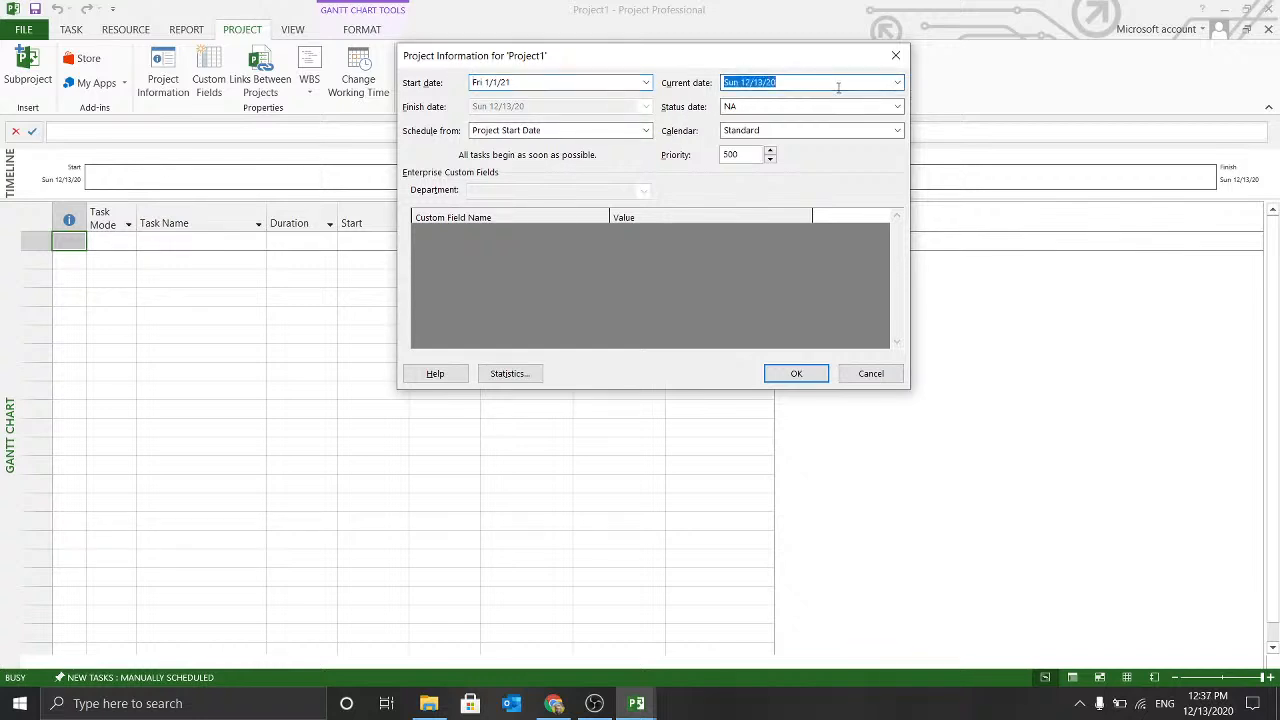
pyautogui.click(838, 84)
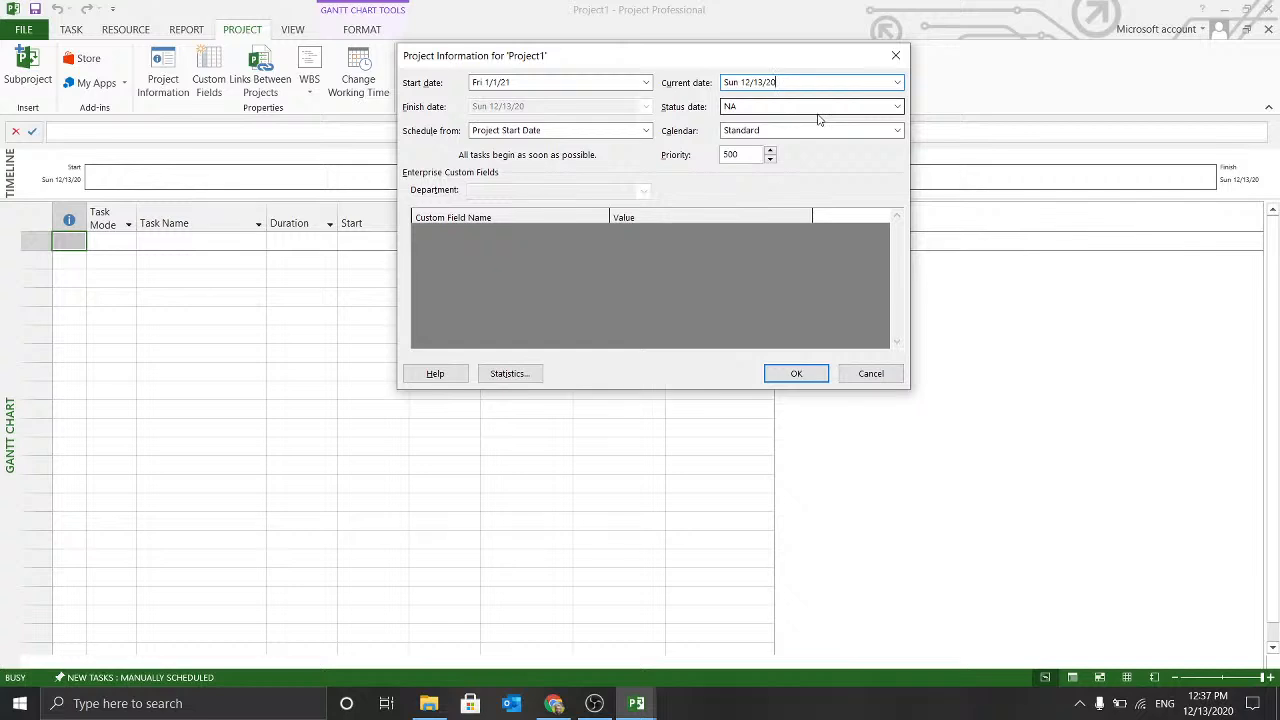
pyautogui.click(897, 106)
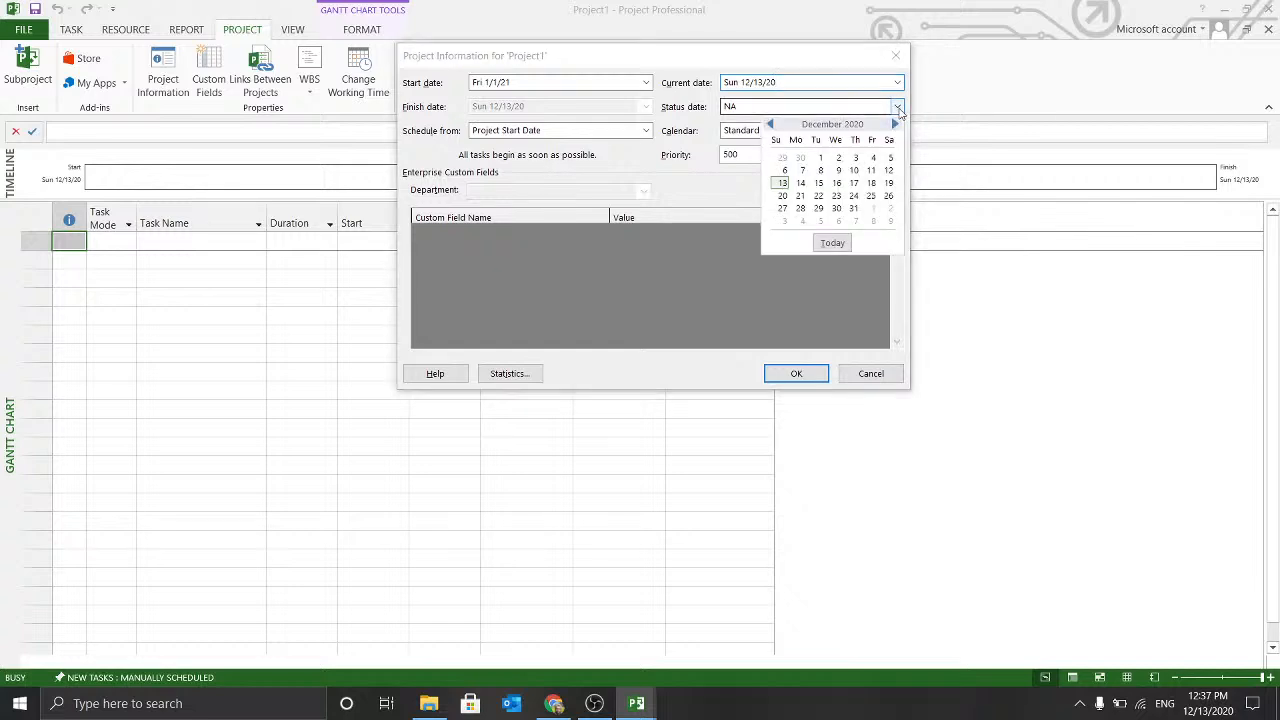
pyautogui.click(836, 106)
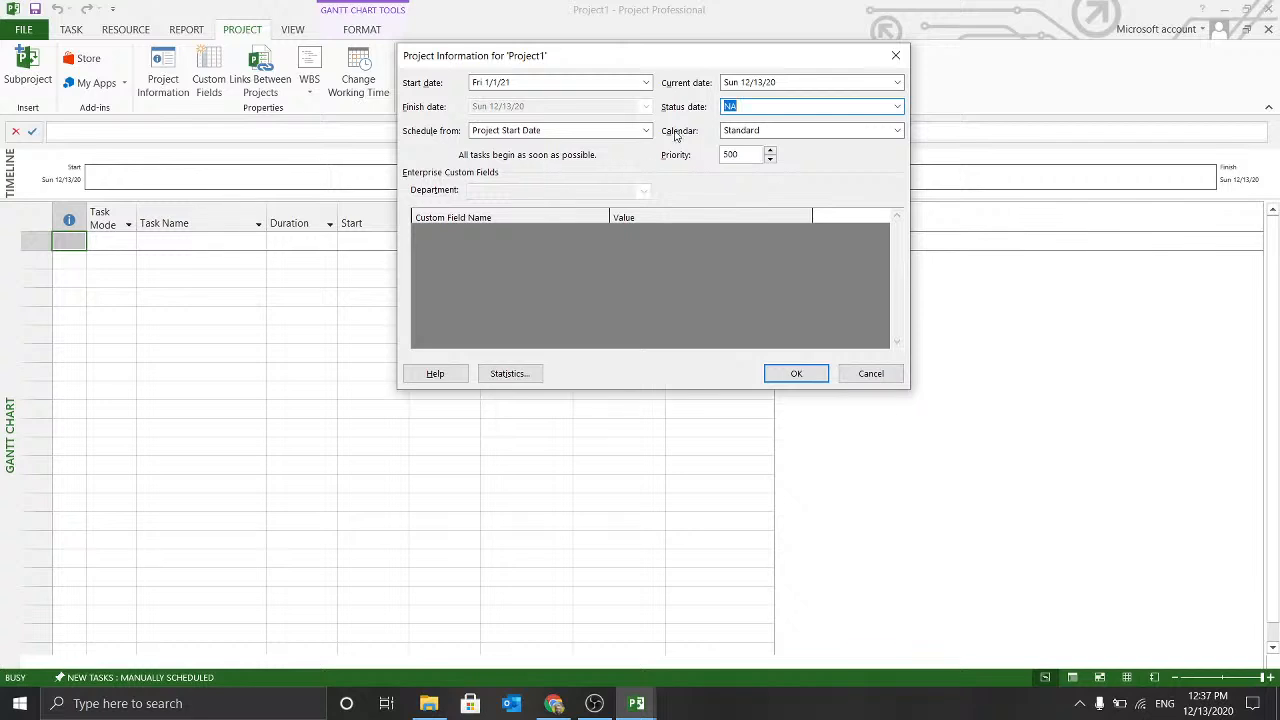
# Schedule the project from Project Start Date with the Standard calendar and apply the project information.
pyautogui.click(628, 131)
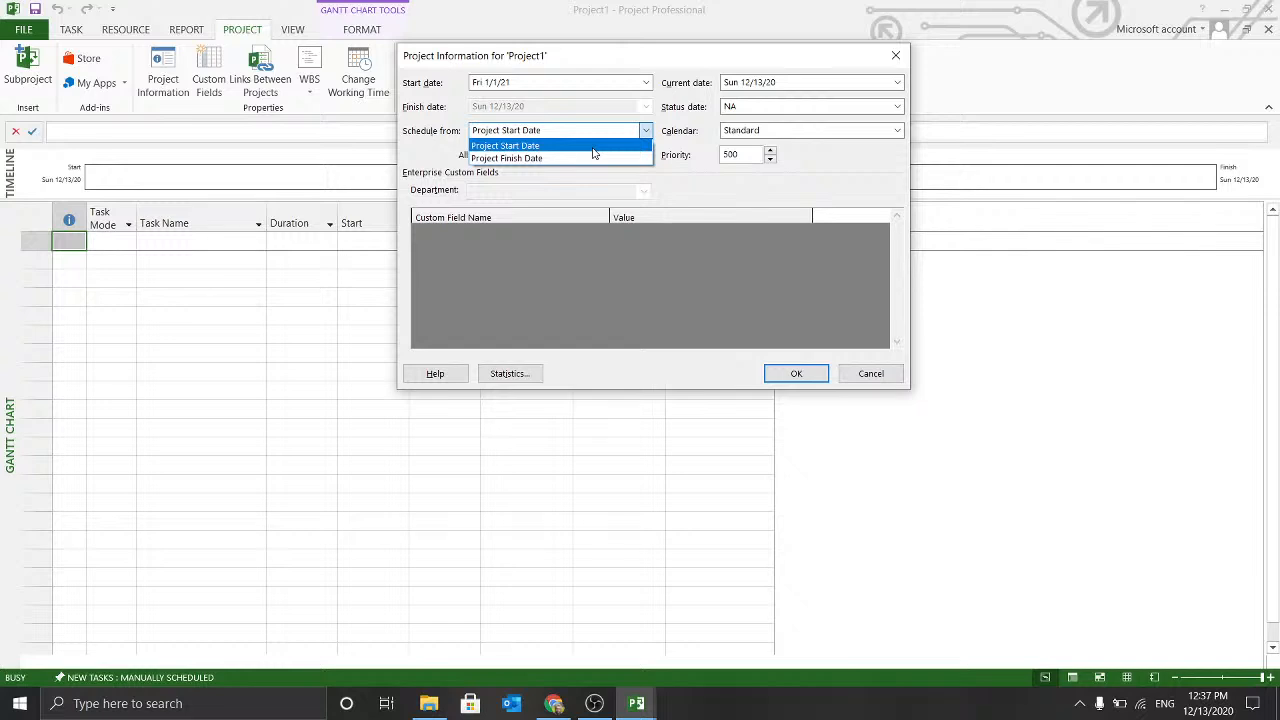
pyautogui.click(593, 147)
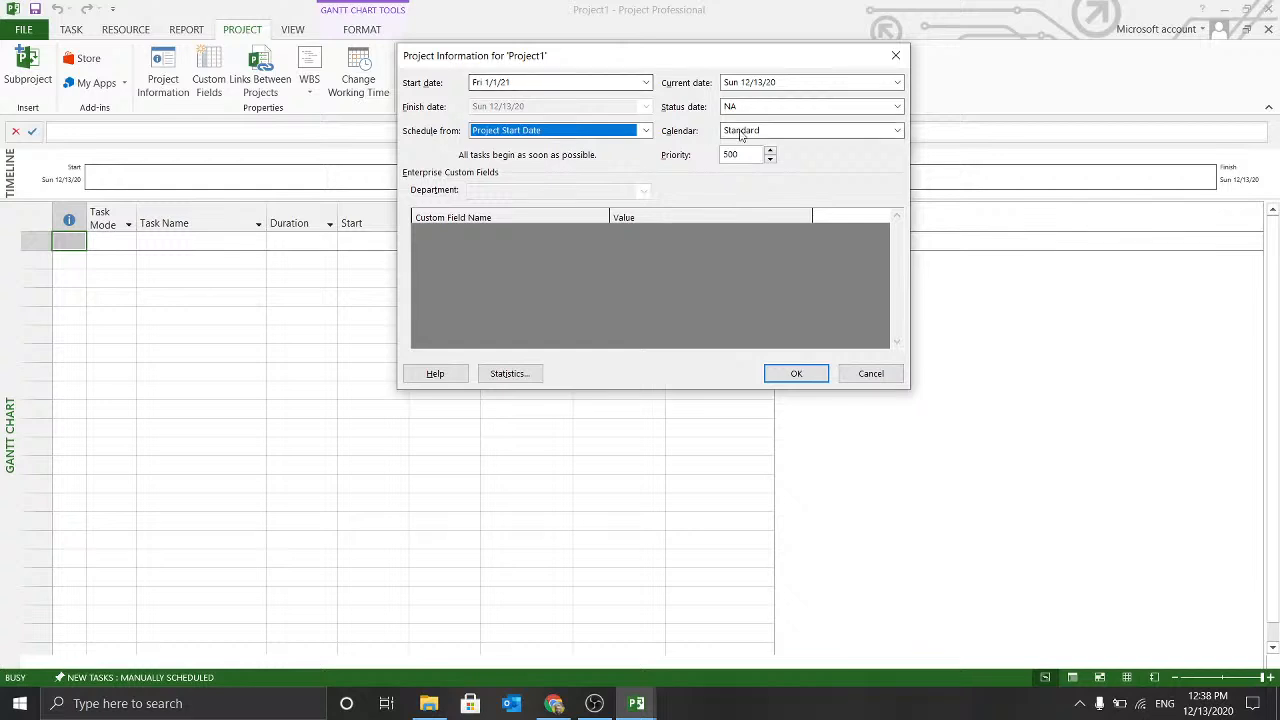
pyautogui.click(773, 133)
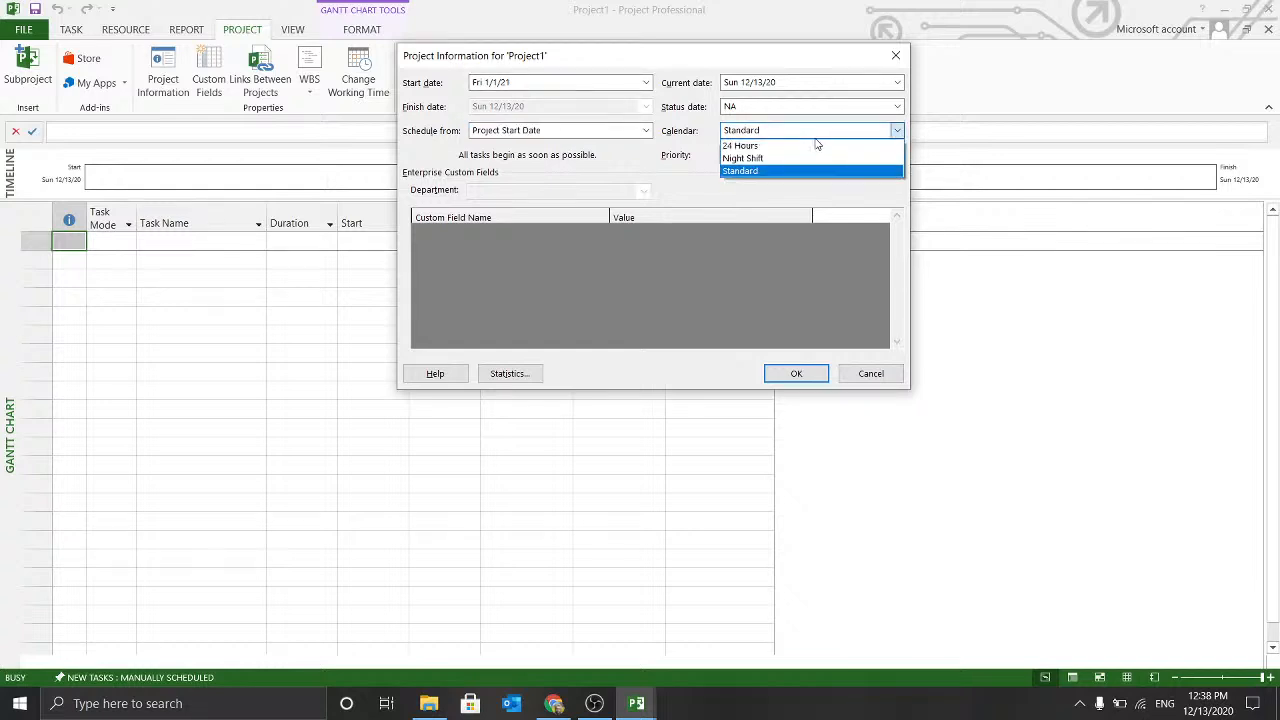
pyautogui.click(758, 174)
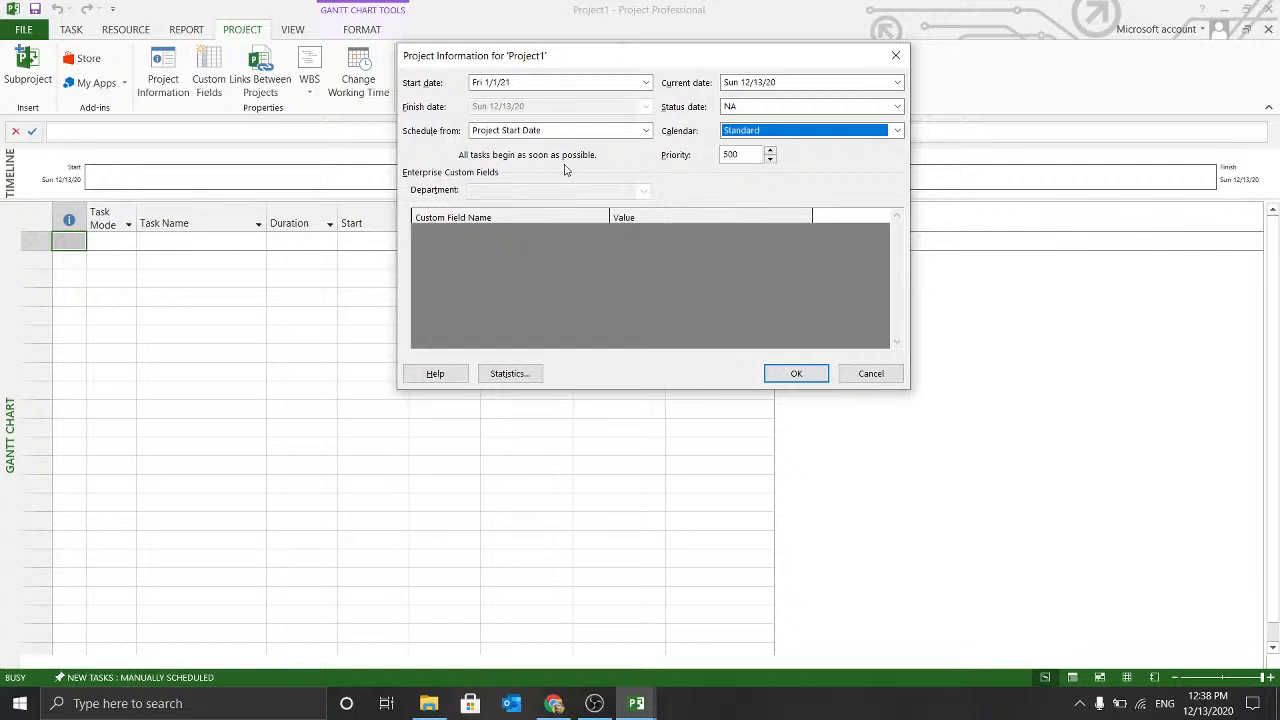
pyautogui.click(753, 156)
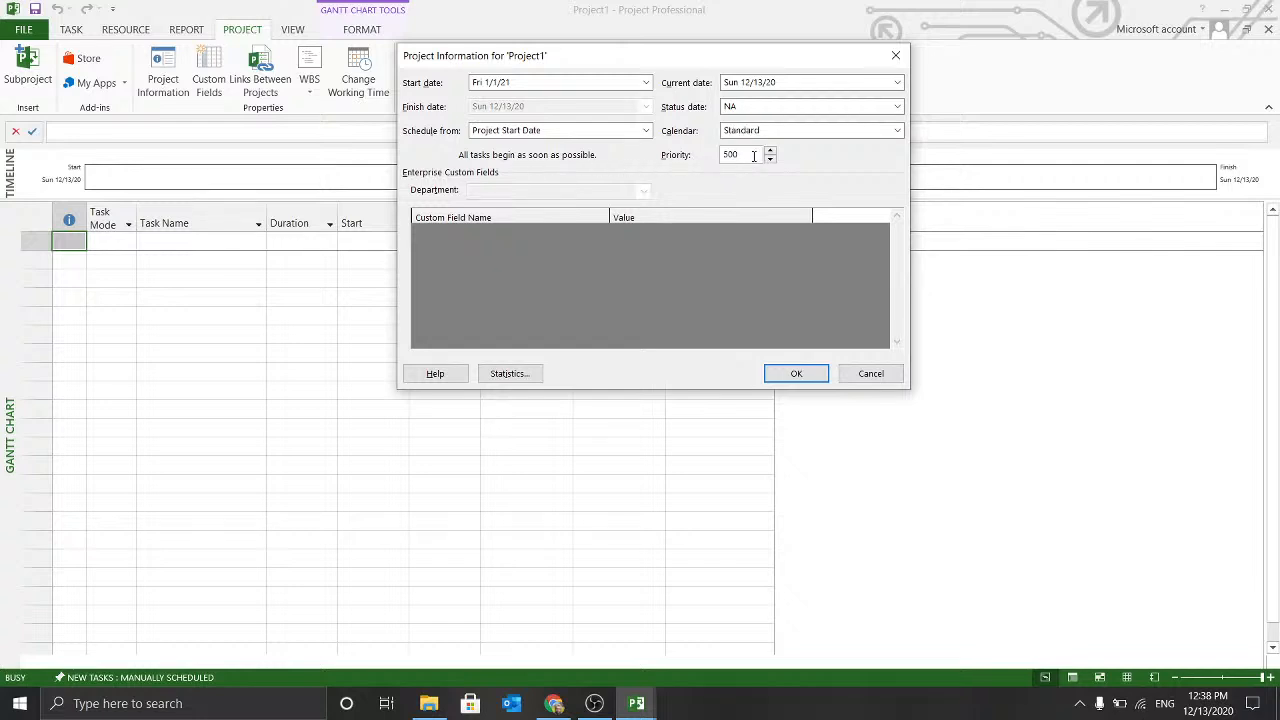
pyautogui.moveTo(753, 156); pyautogui.dragTo(716, 155)
pyautogui.click(741, 155)
pyautogui.click(805, 375)
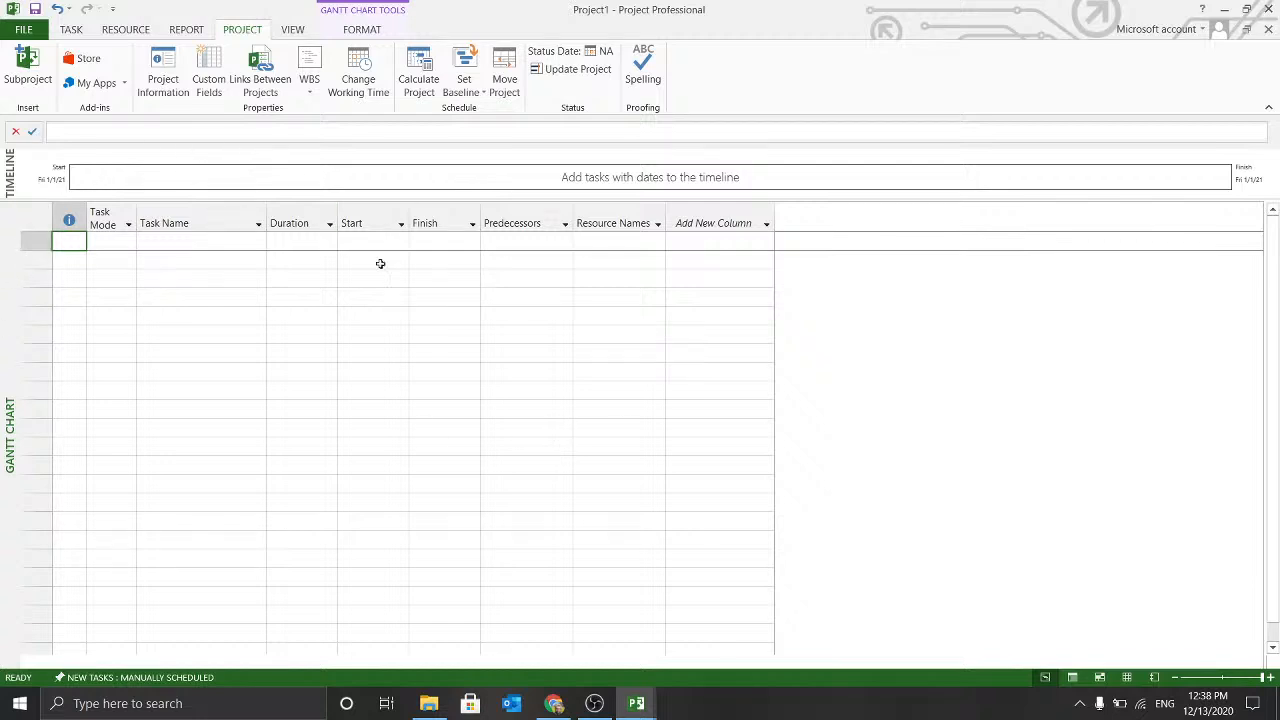
# Save the project in the SMJ folder under Documents as MSProject-Basic PPlan-Eng.
pyautogui.click(27, 30)
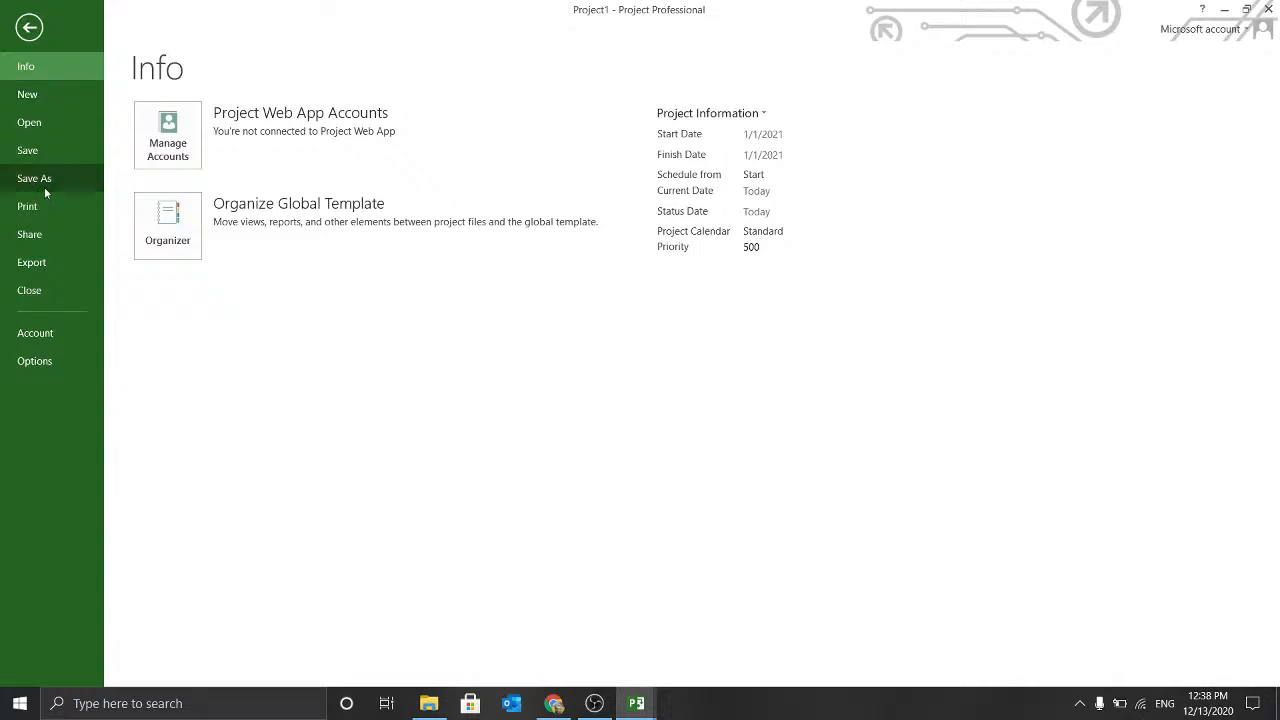
pyautogui.click(44, 186)
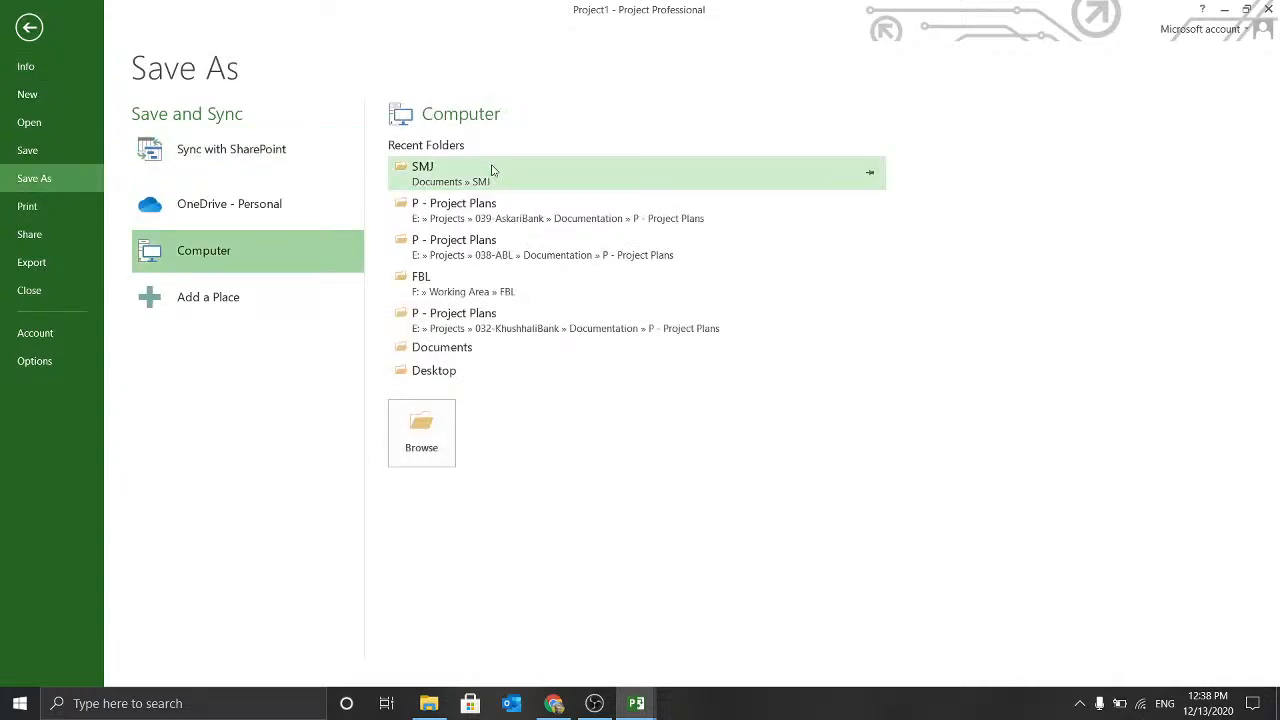
pyautogui.click(491, 170)
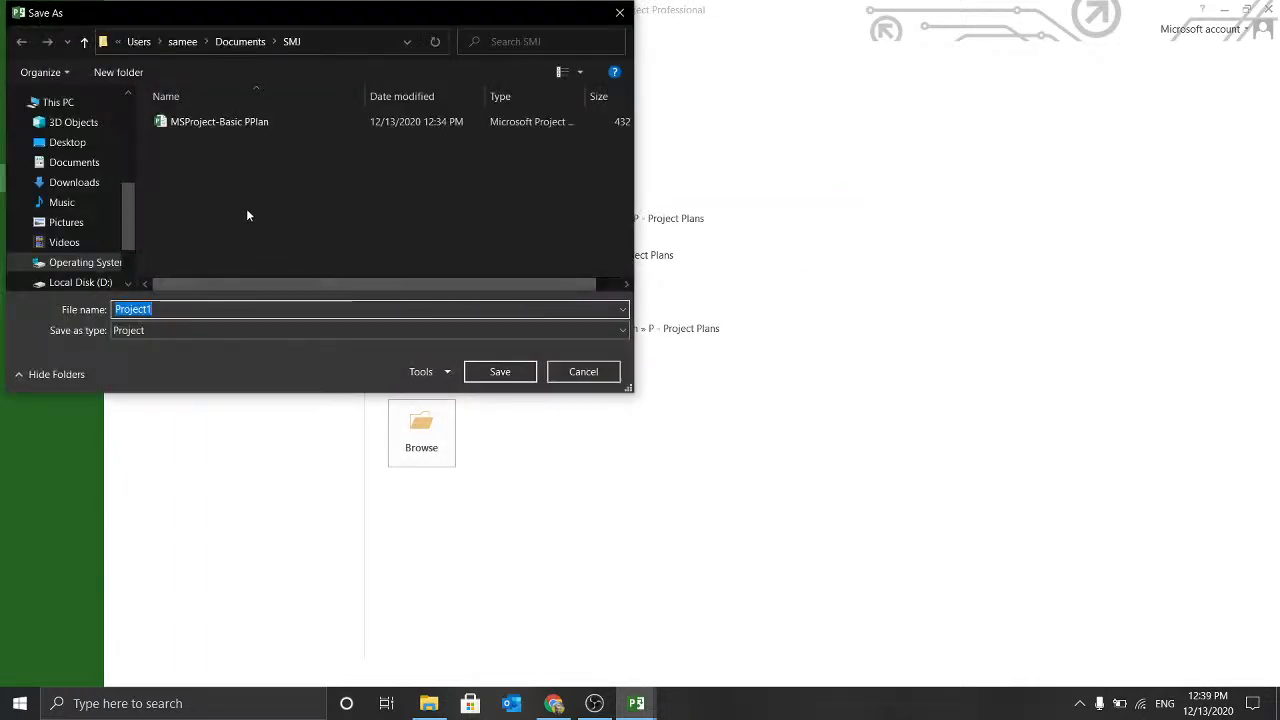
pyautogui.moveTo(310, 13); pyautogui.dragTo(443, 29)
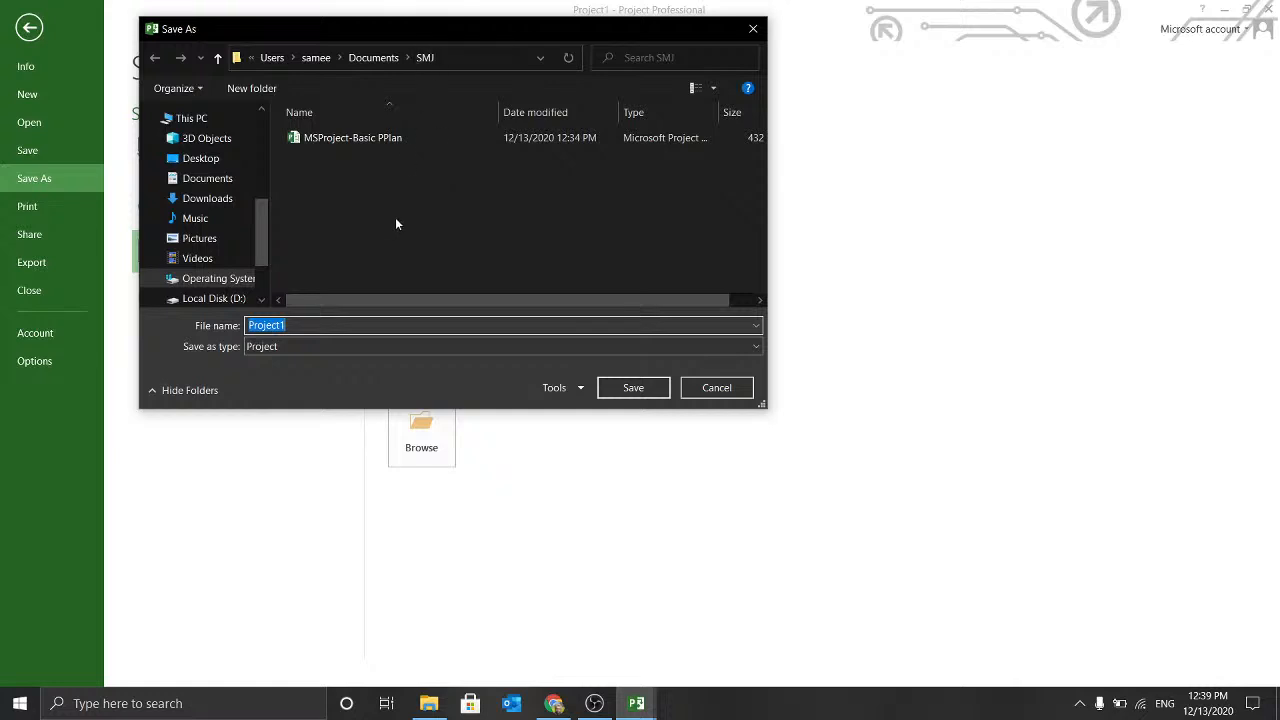
pyautogui.click(392, 140)
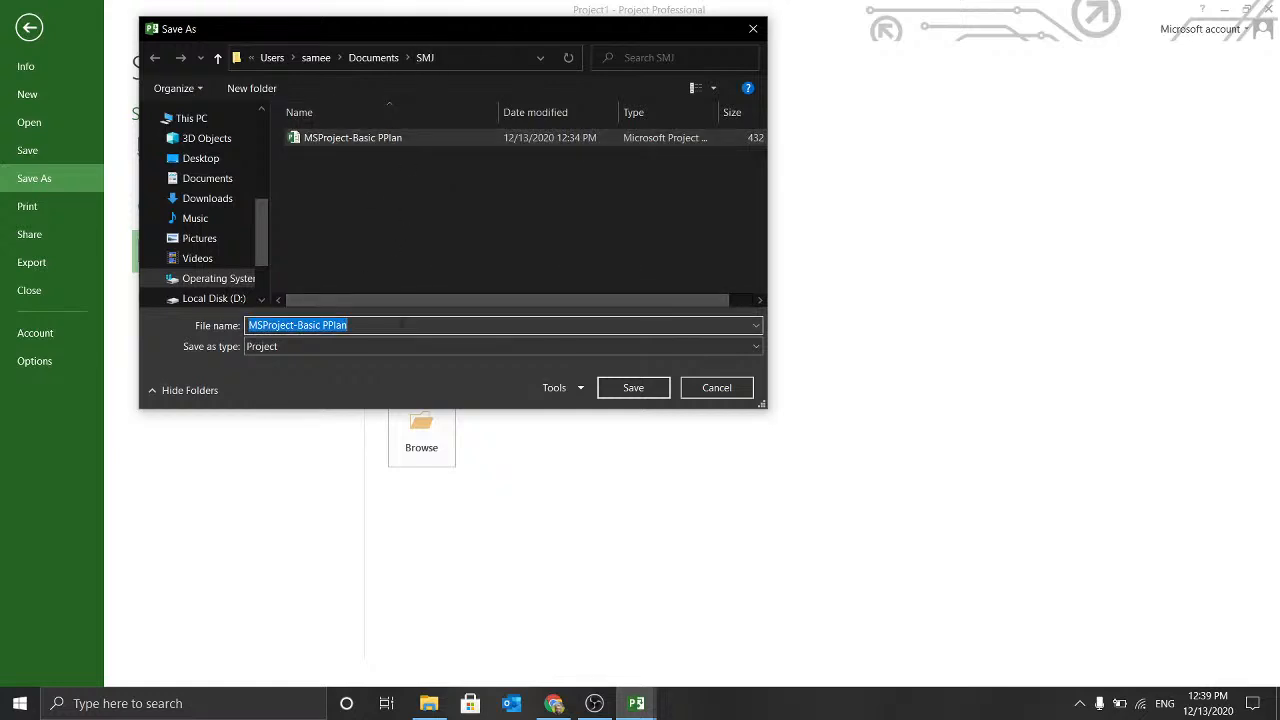
pyautogui.write('0')
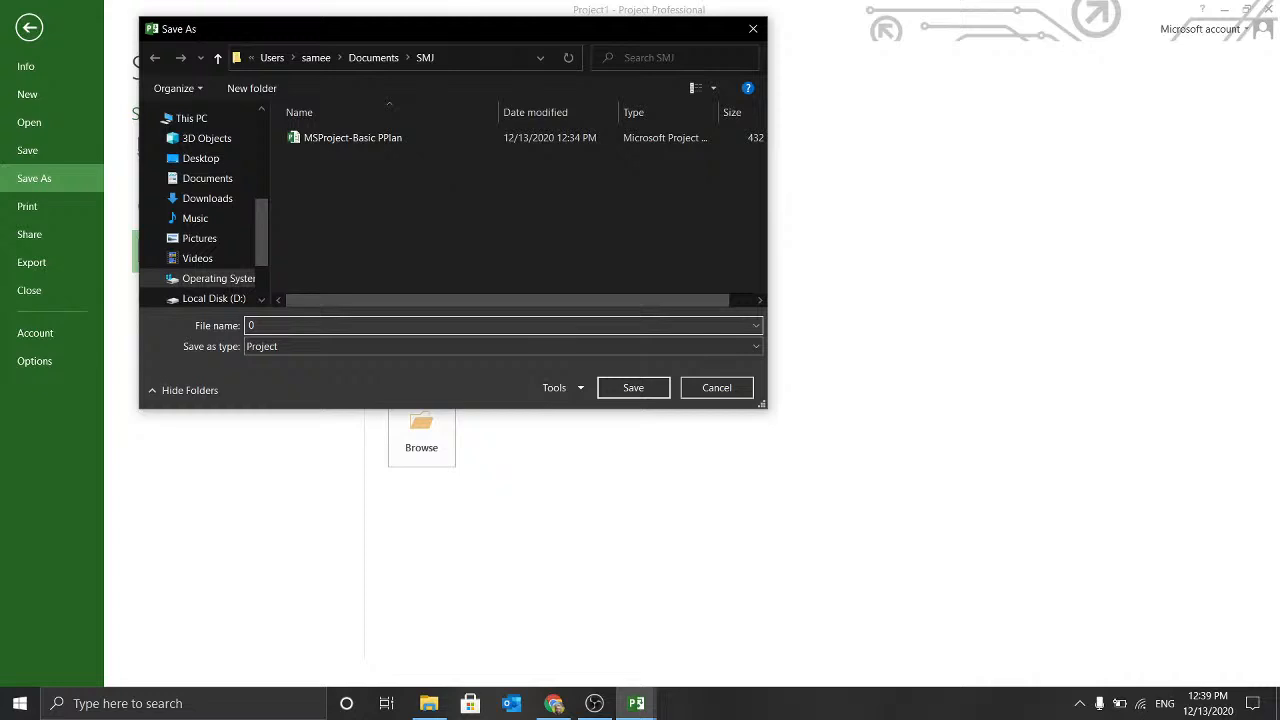
pyautogui.click(346, 139)
pyautogui.hscroll(1, 346, 139)
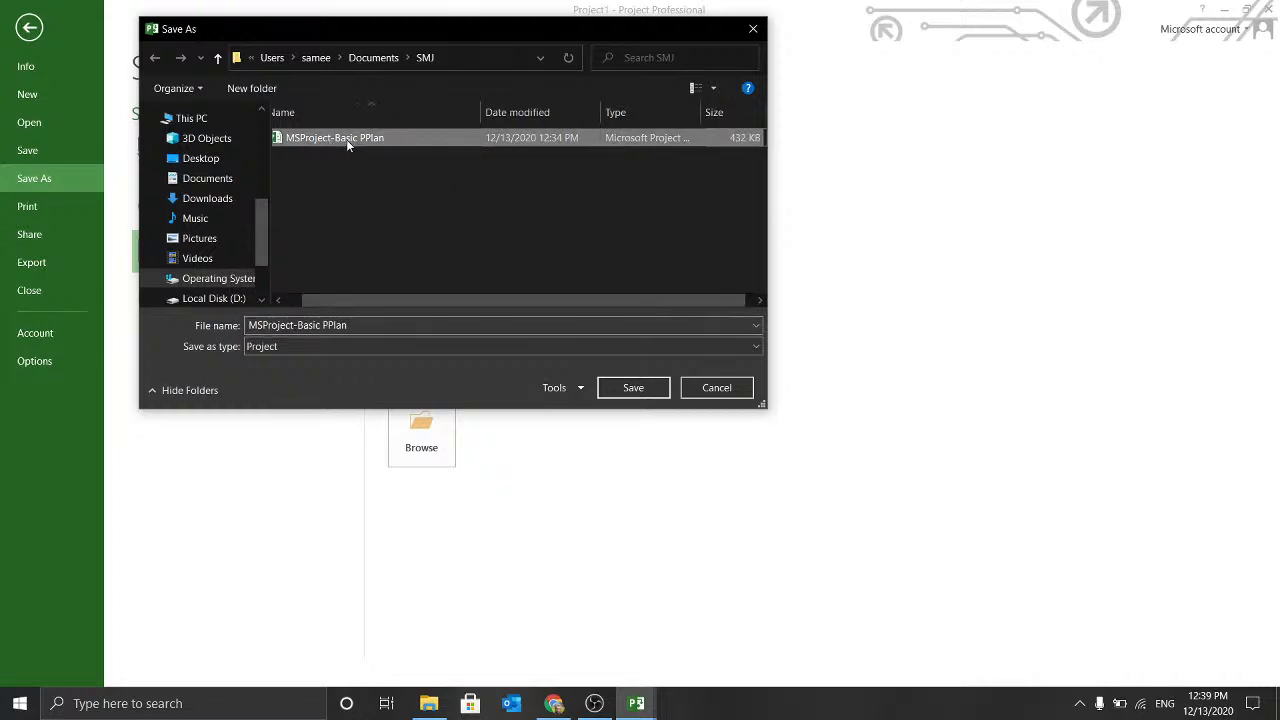
pyautogui.click(397, 324)
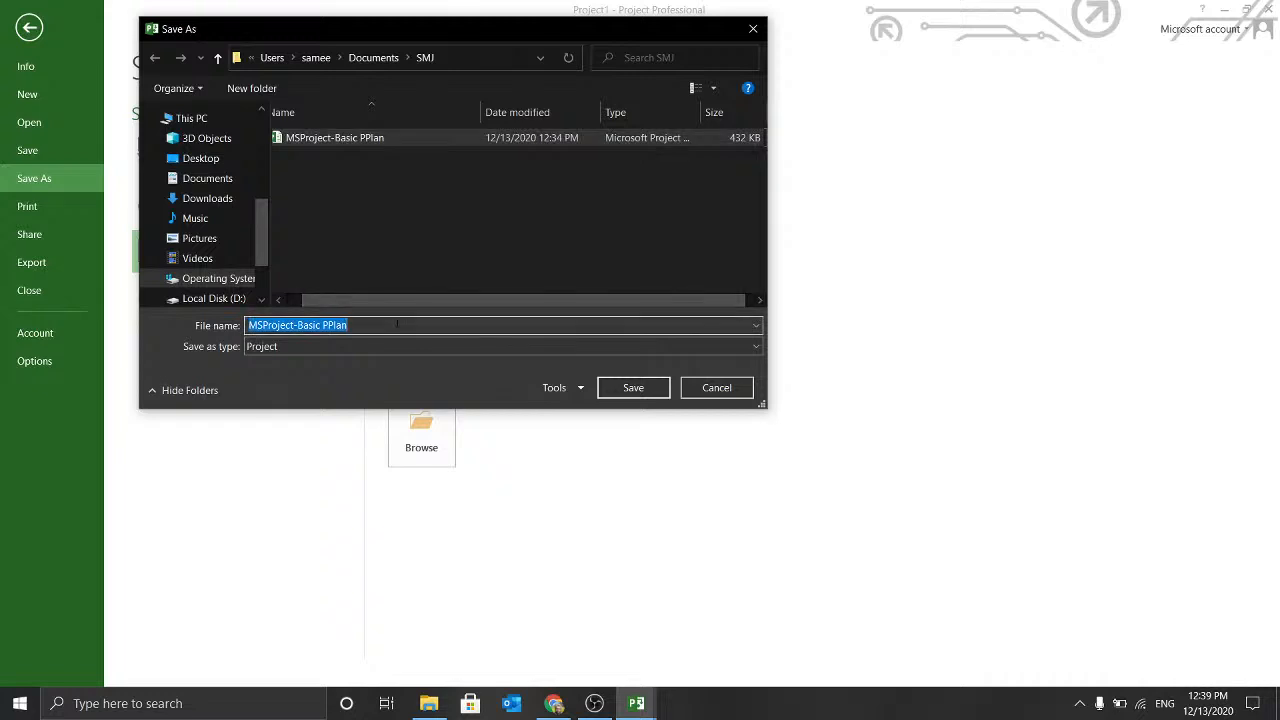
pyautogui.click(397, 324)
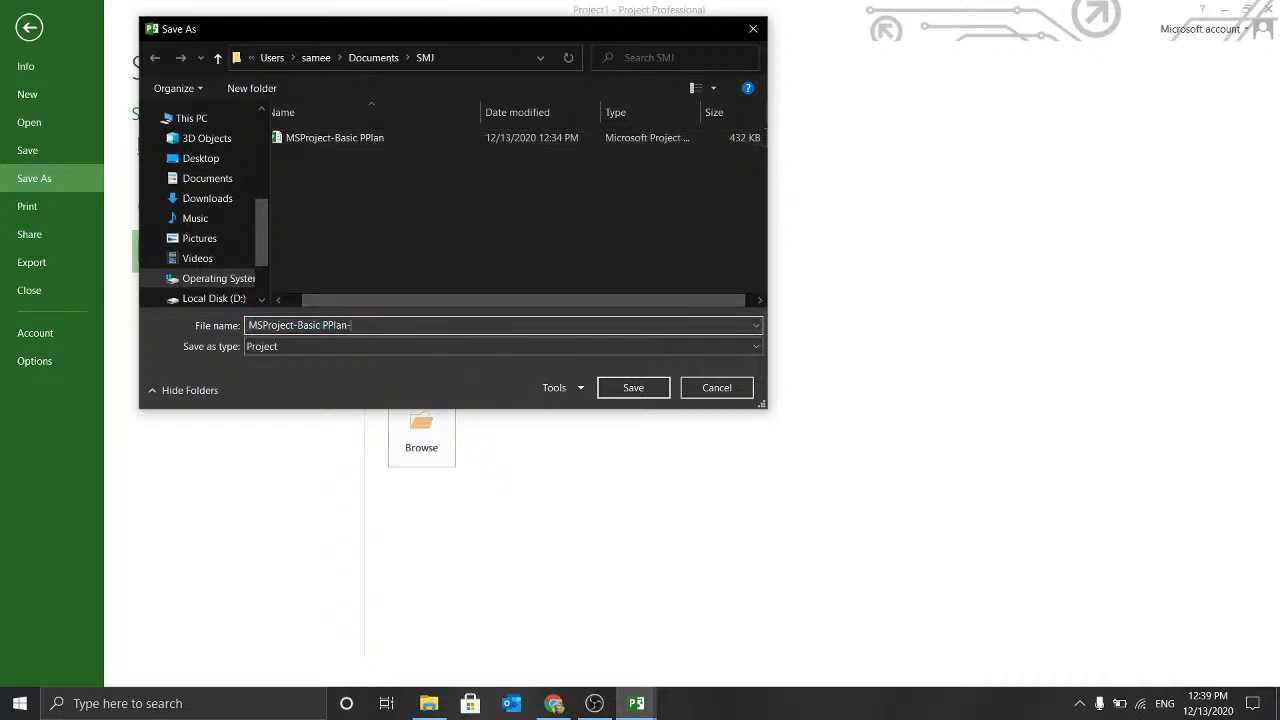
pyautogui.write('-Eng')
pyautogui.click(648, 389)
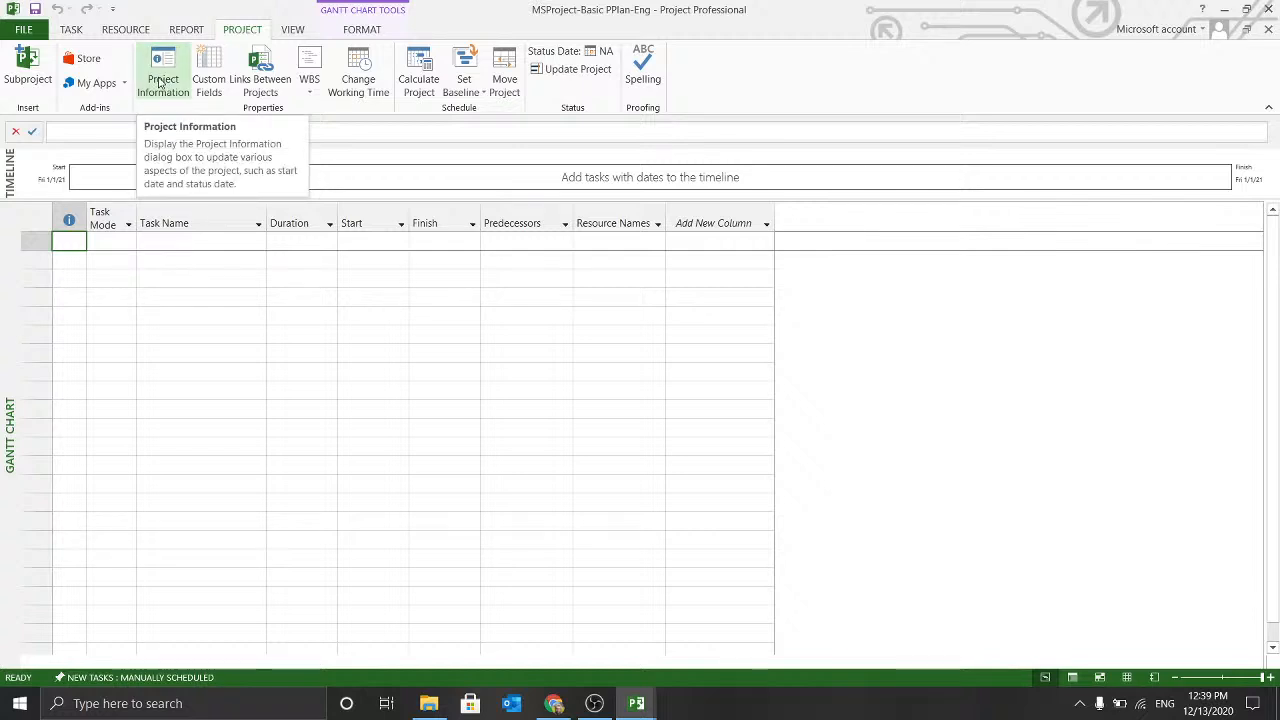
# Open the working-time settings for the Standard project calendar and check the working times of December 1 and 8, 2020.
pyautogui.click(367, 89)
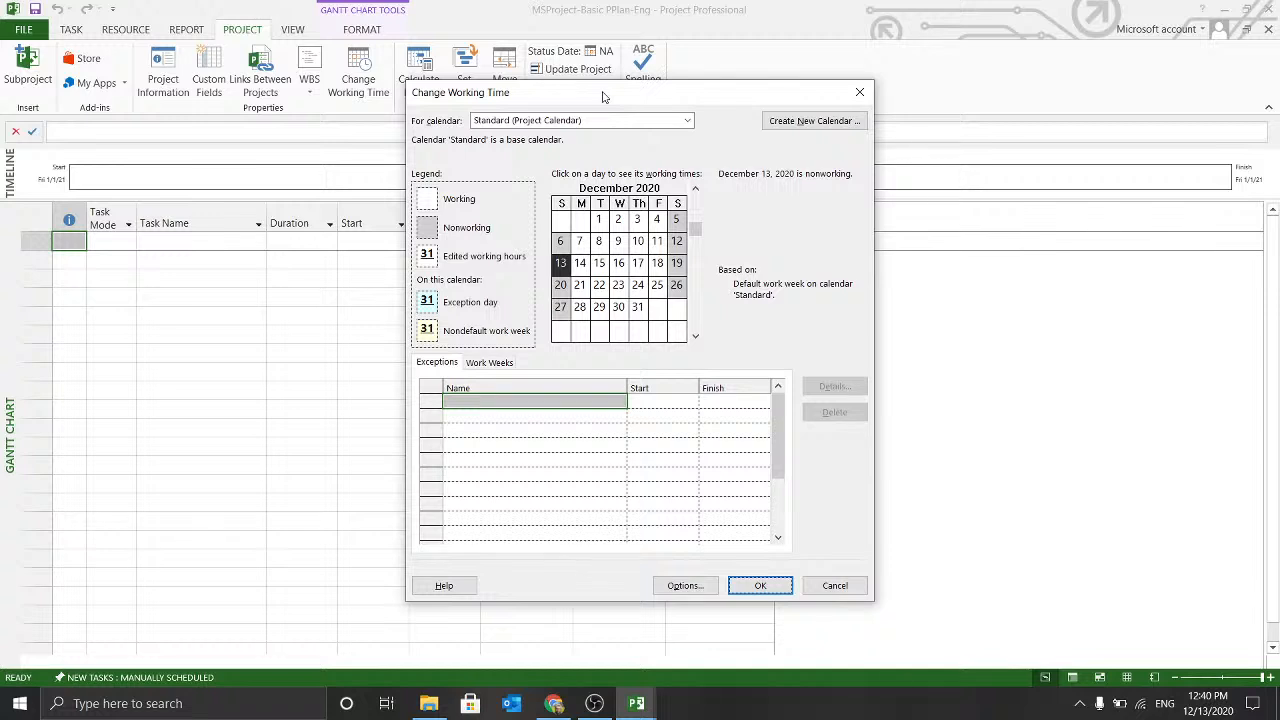
pyautogui.click(598, 413)
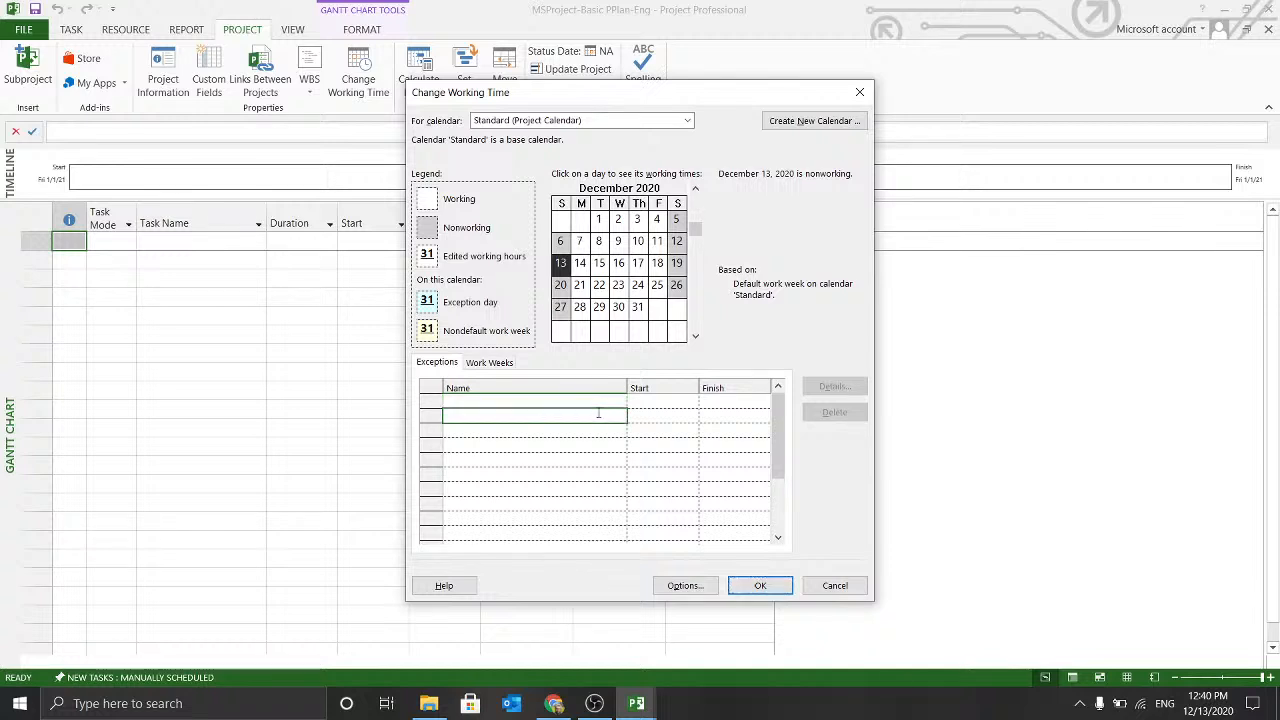
pyautogui.click(603, 402)
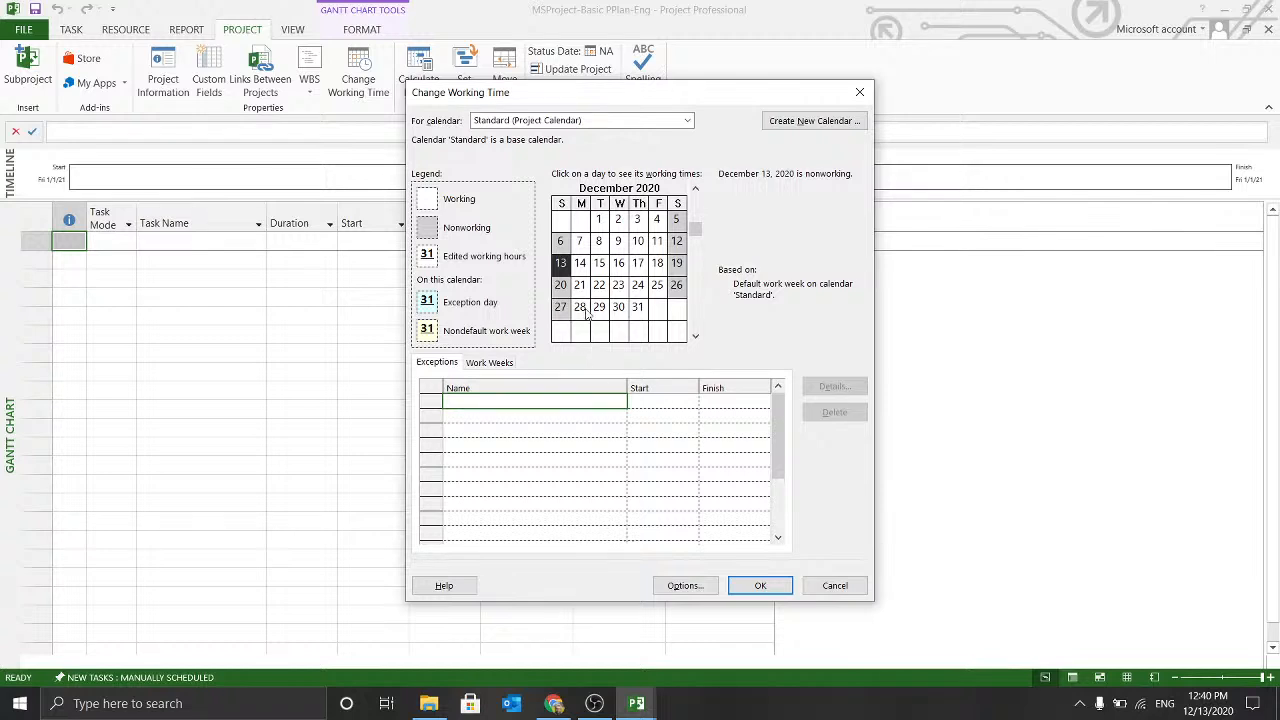
pyautogui.click(596, 225)
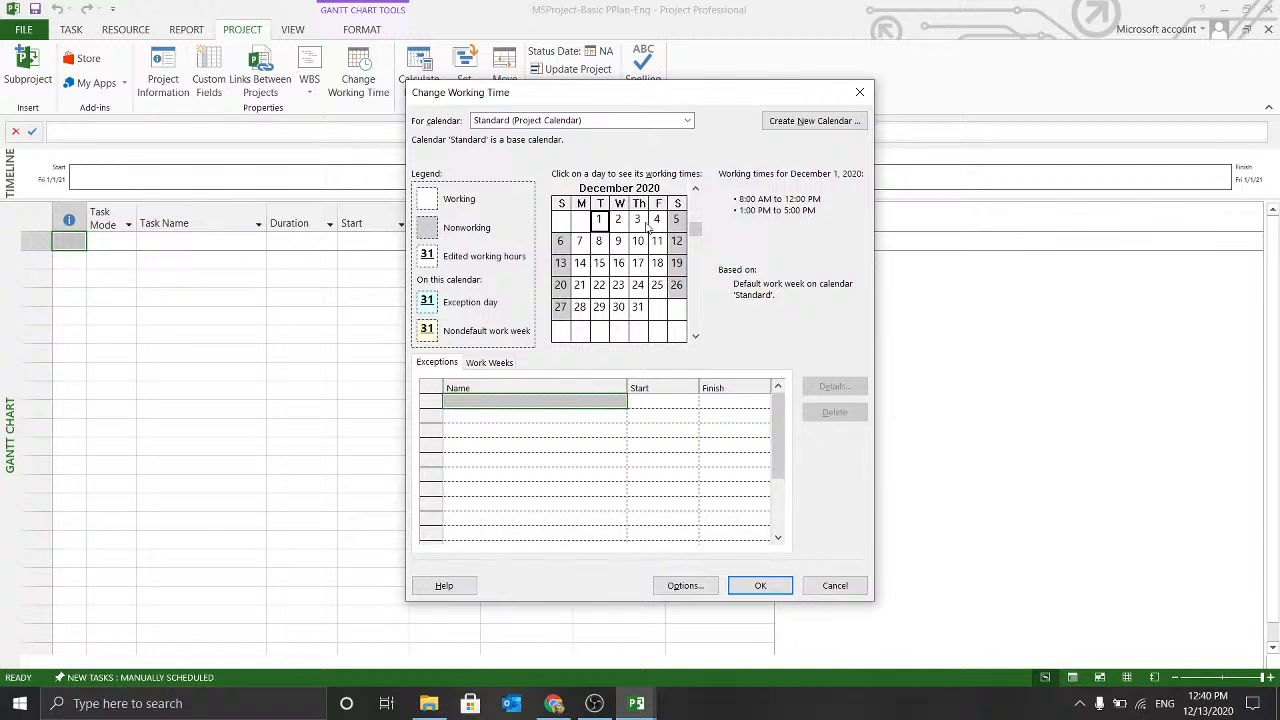
pyautogui.click(597, 246)
# Add a calendar exception named Public Holiday on January 6, 2021.
pyautogui.click(695, 285)
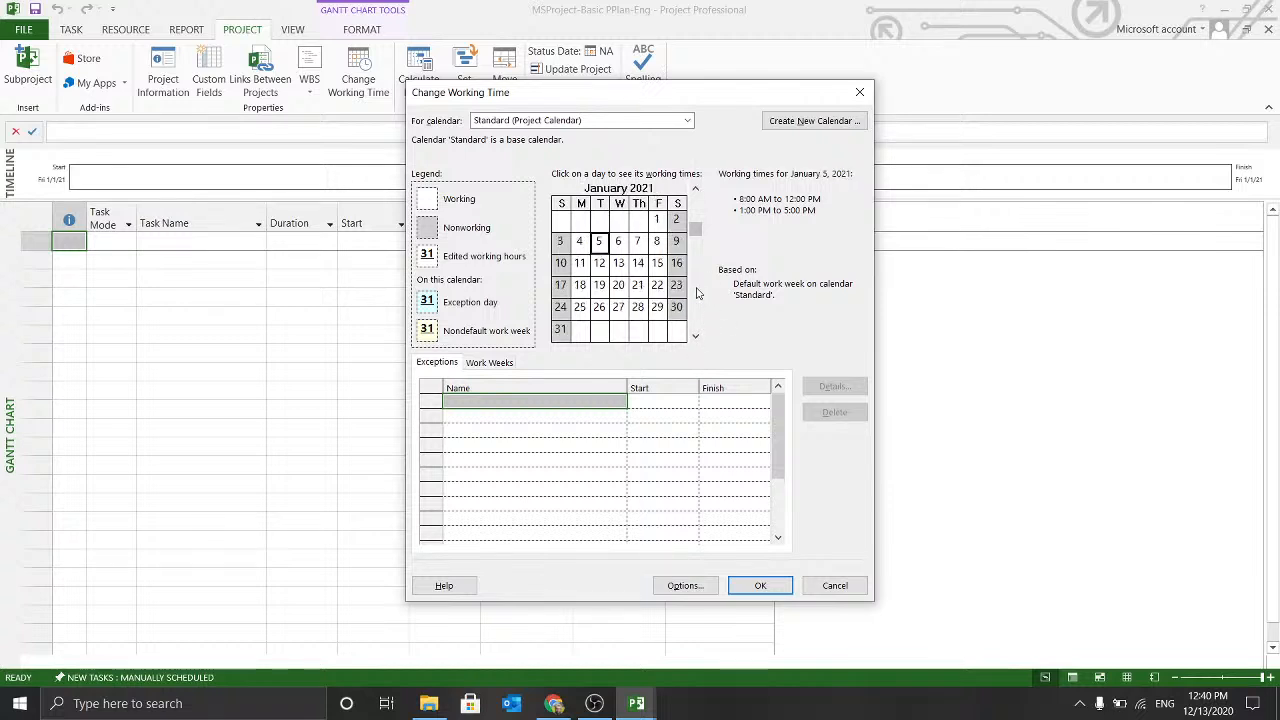
pyautogui.click(620, 246)
pyautogui.click(583, 401)
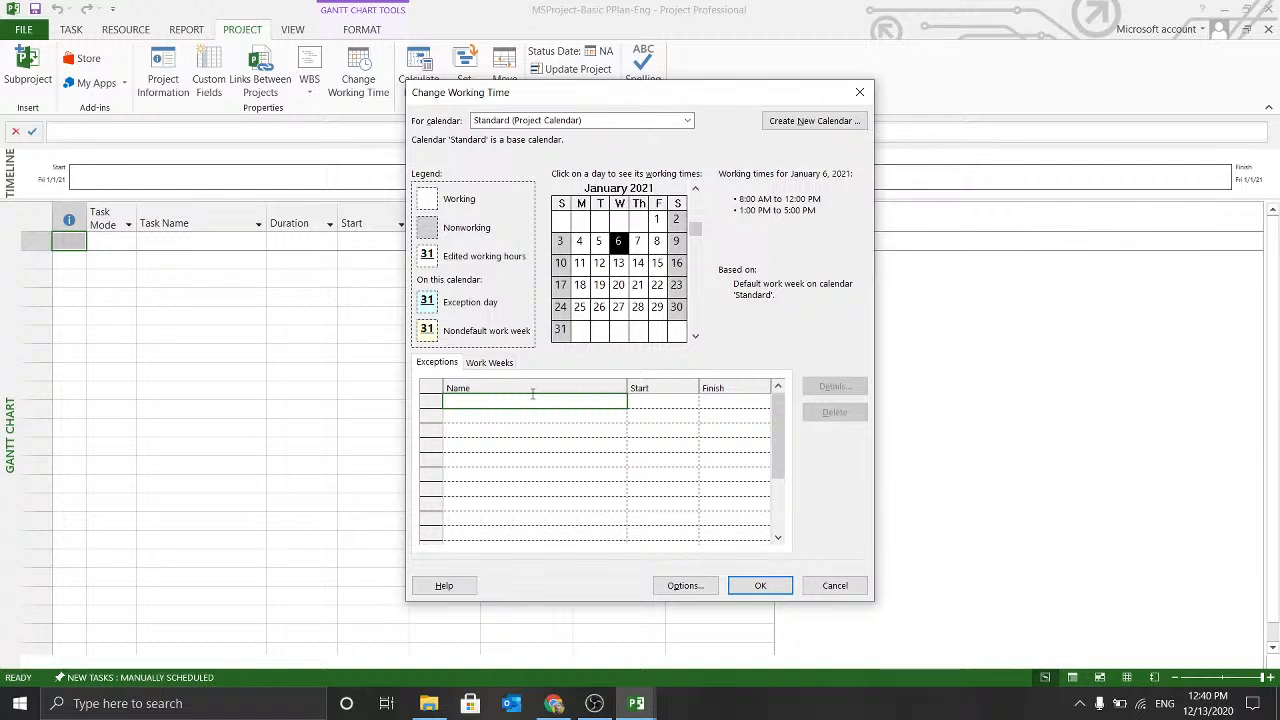
pyautogui.write('Public Holiday')
pyautogui.click(673, 400)
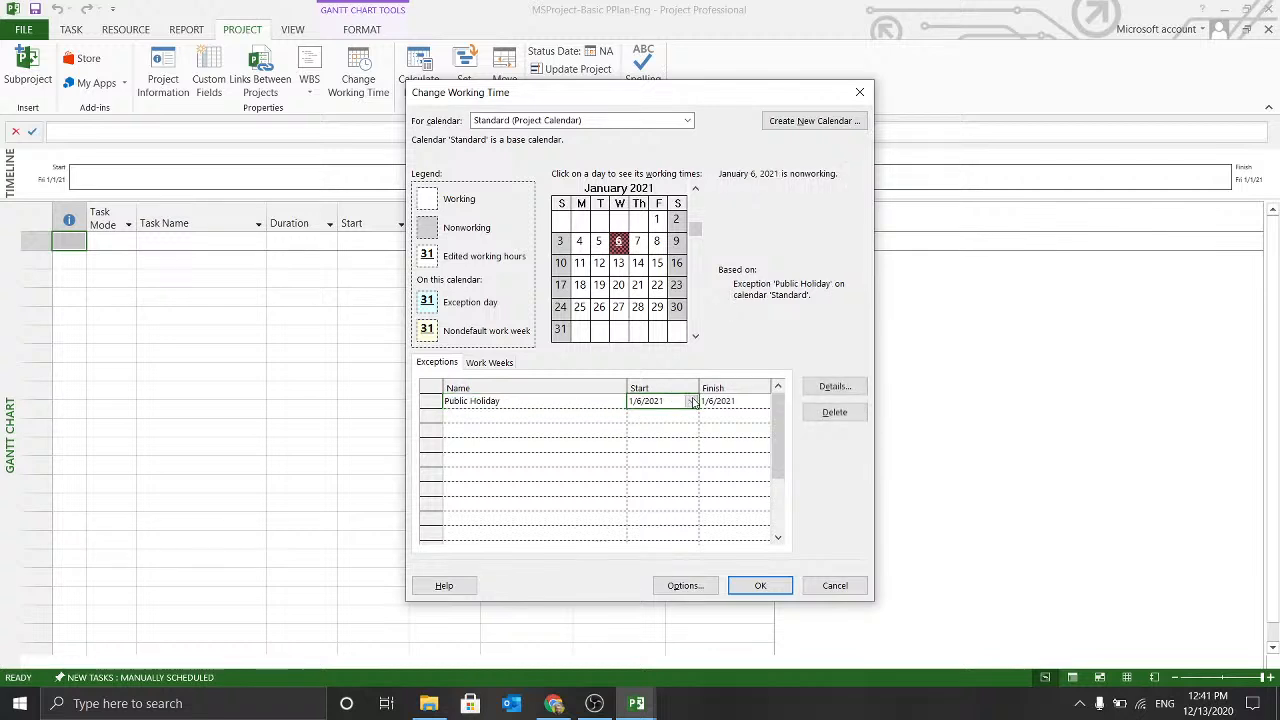
# Examine the start and finish date fields of the Public Holiday exception.
pyautogui.click(690, 400)
pyautogui.click(692, 401)
pyautogui.click(692, 401)
pyautogui.click(692, 401)
pyautogui.click(716, 398)
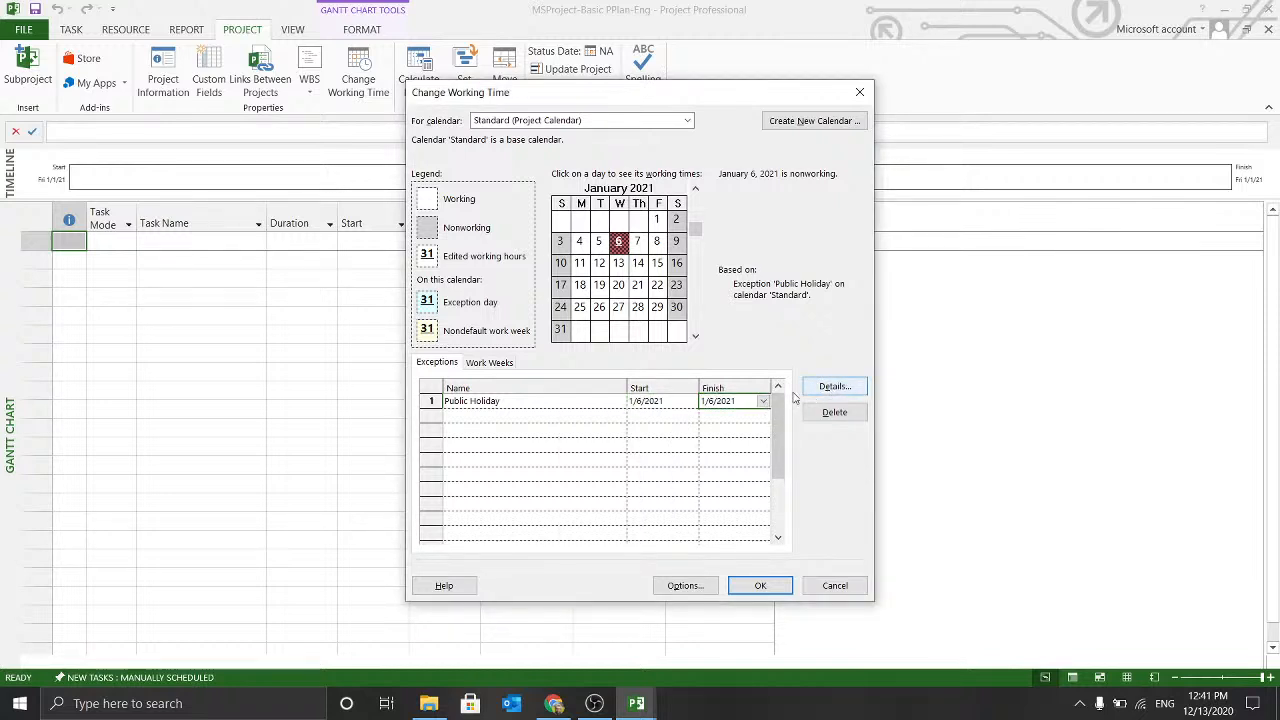
# Open the details of the Public Holiday exception and reposition the details window.
pyautogui.click(591, 400)
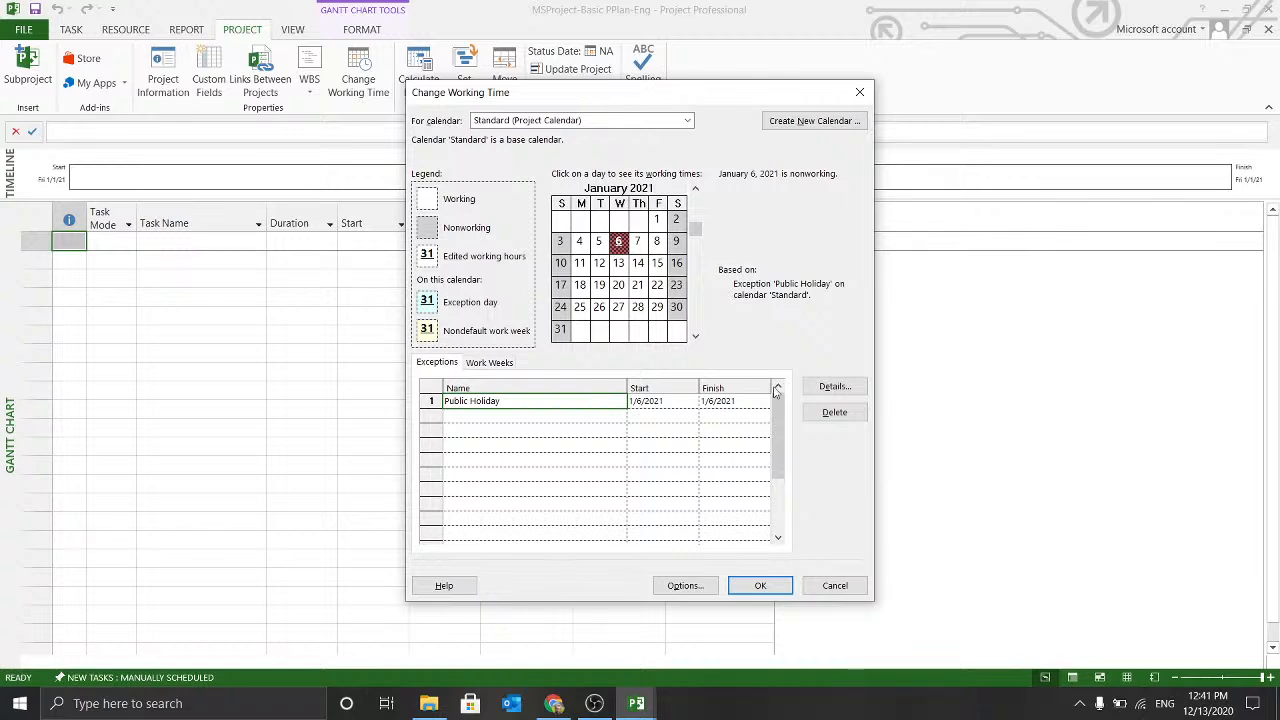
pyautogui.click(832, 386)
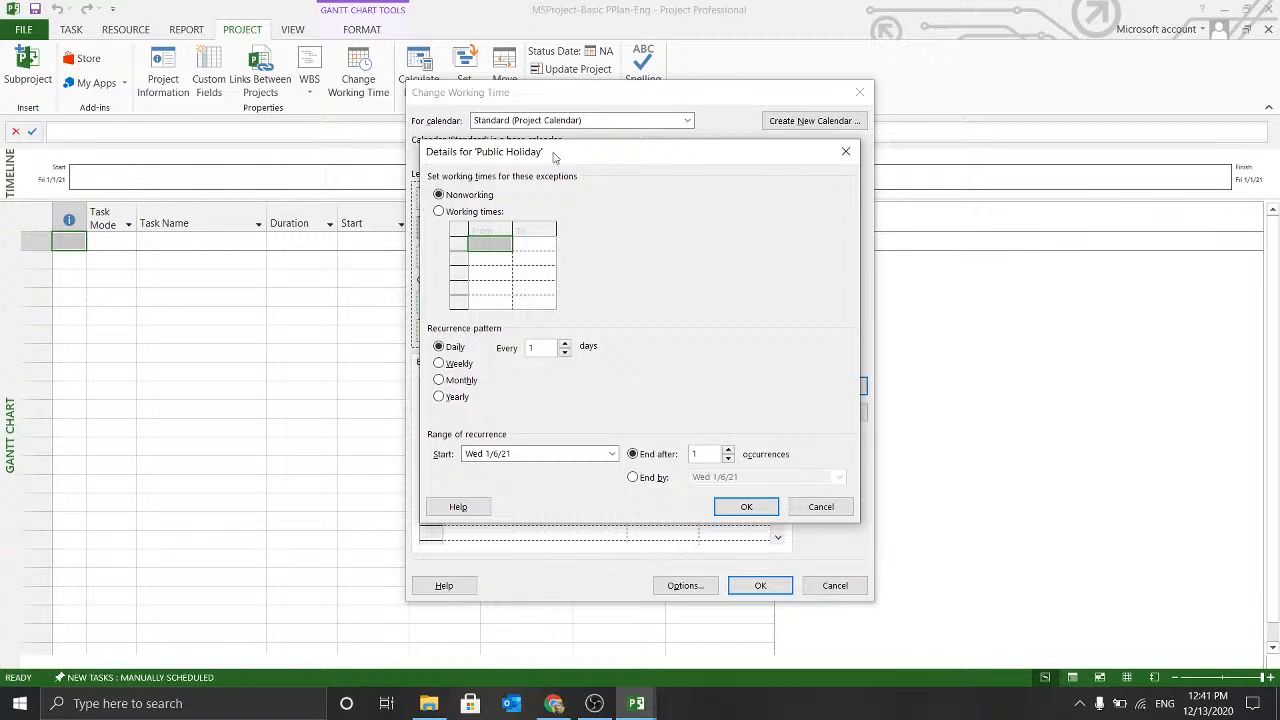
pyautogui.moveTo(553, 155); pyautogui.dragTo(662, 143)
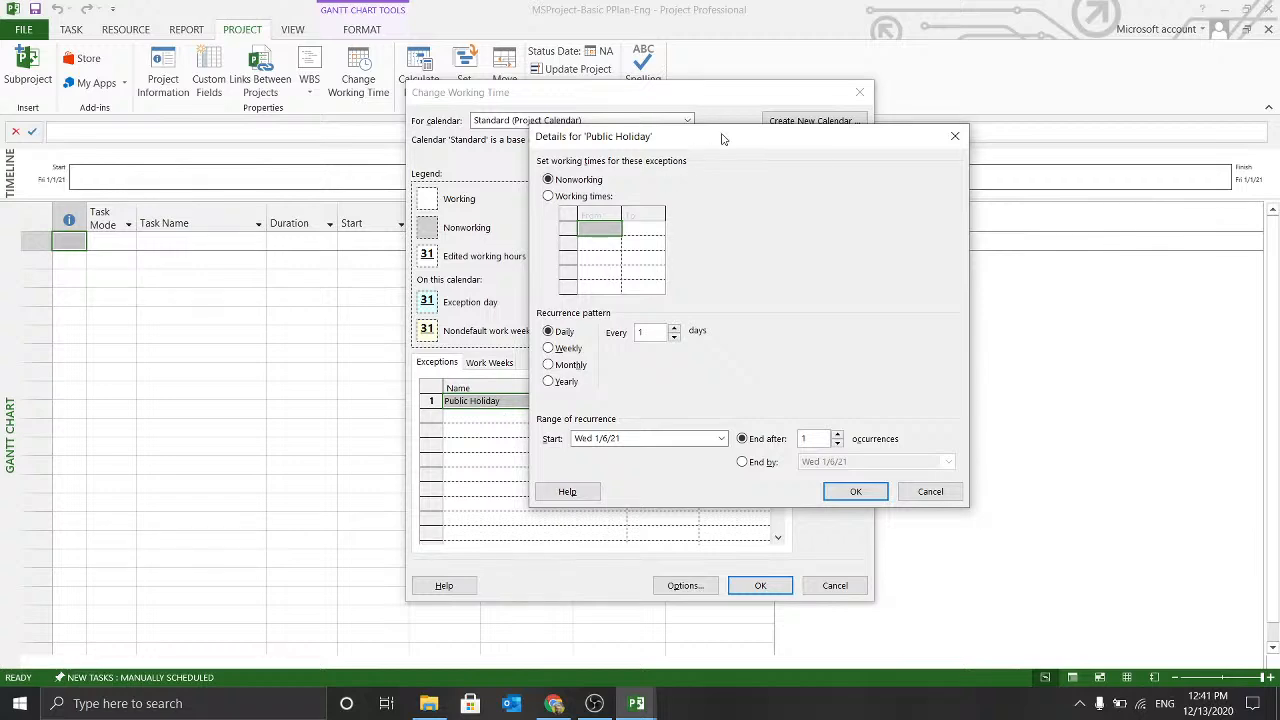
pyautogui.moveTo(724, 139); pyautogui.dragTo(644, 160)
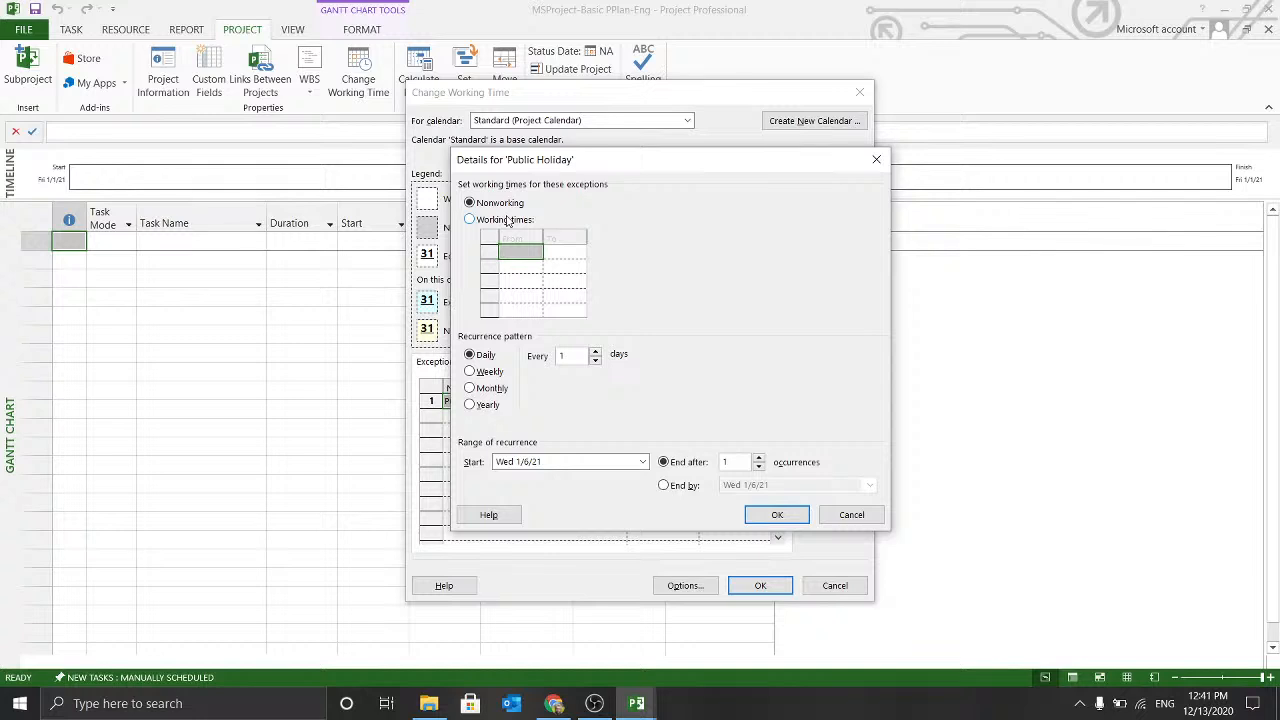
# Try the Working times option for the Public Holiday exception, then return it to Nonworking.
pyautogui.click(472, 224)
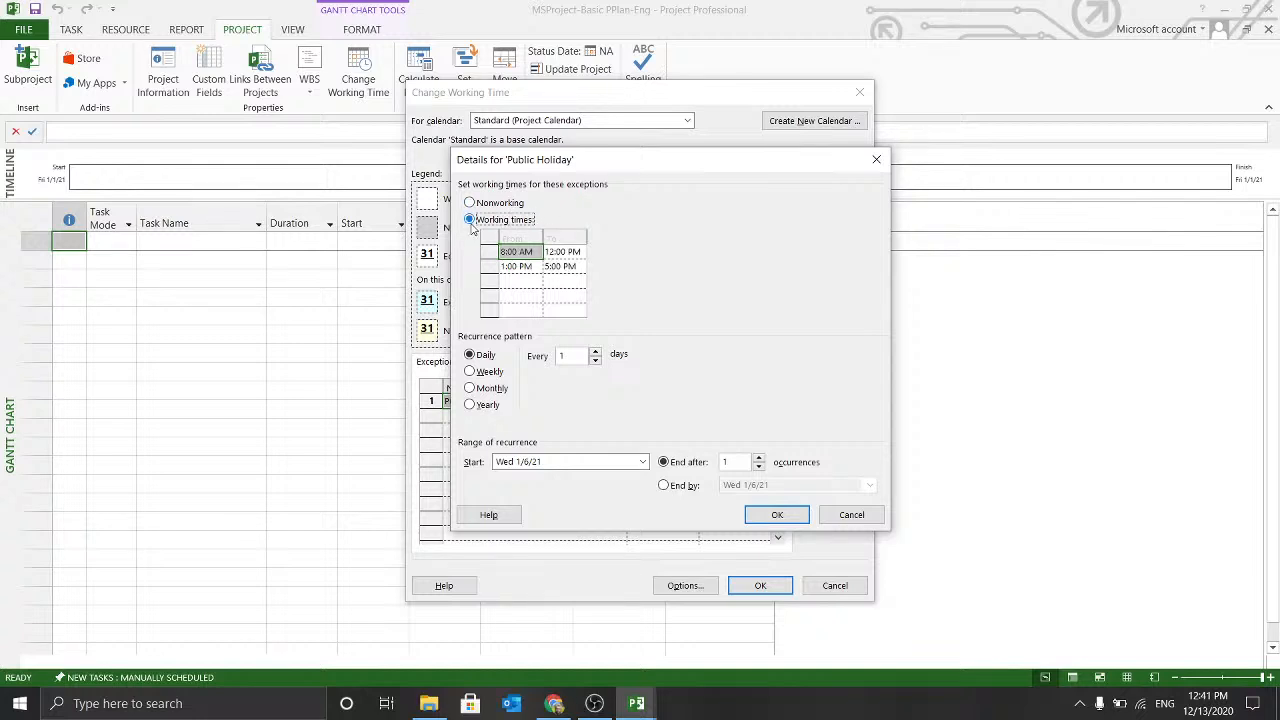
pyautogui.click(525, 255)
pyautogui.click(558, 254)
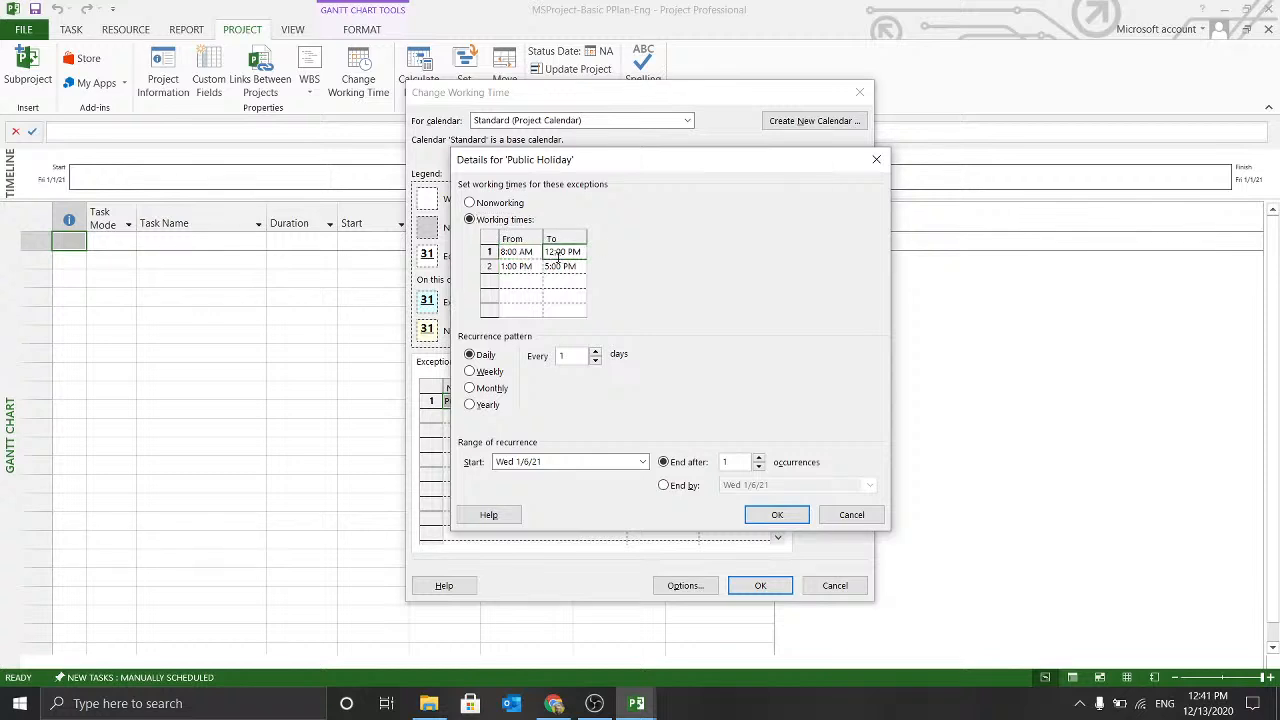
pyautogui.click(530, 254)
pyautogui.click(553, 266)
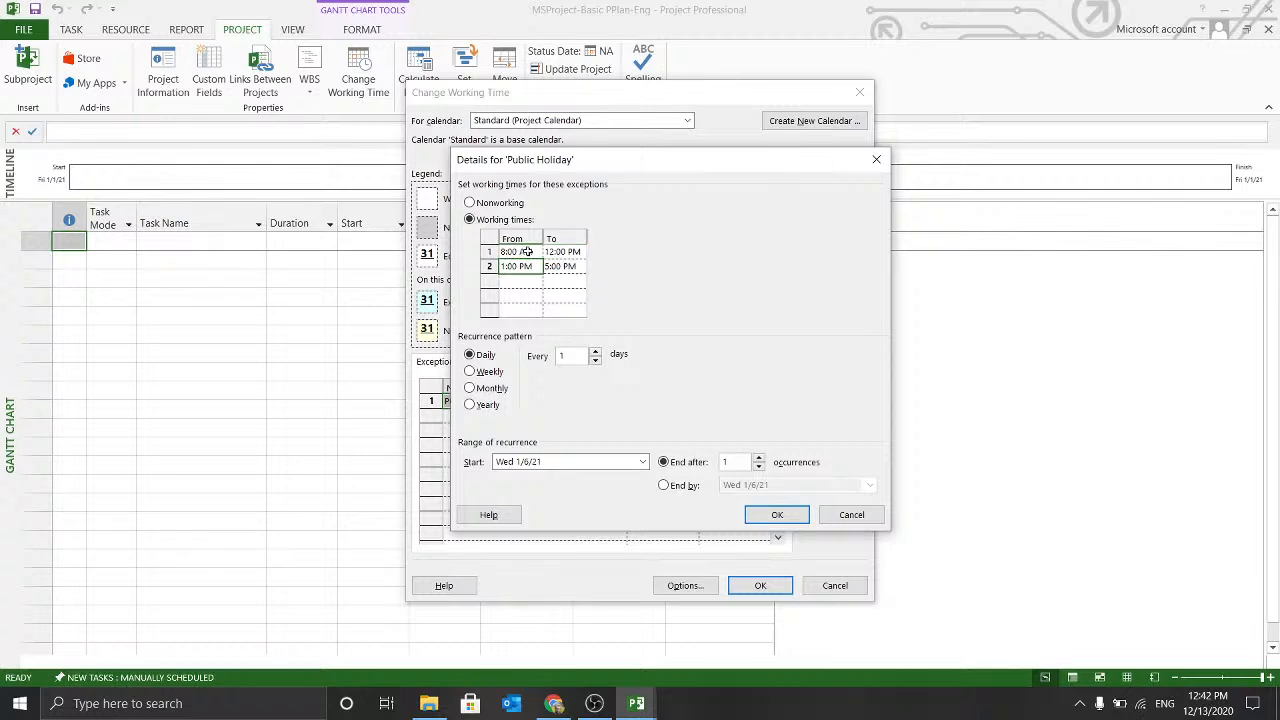
pyautogui.click(528, 252)
pyautogui.click(469, 203)
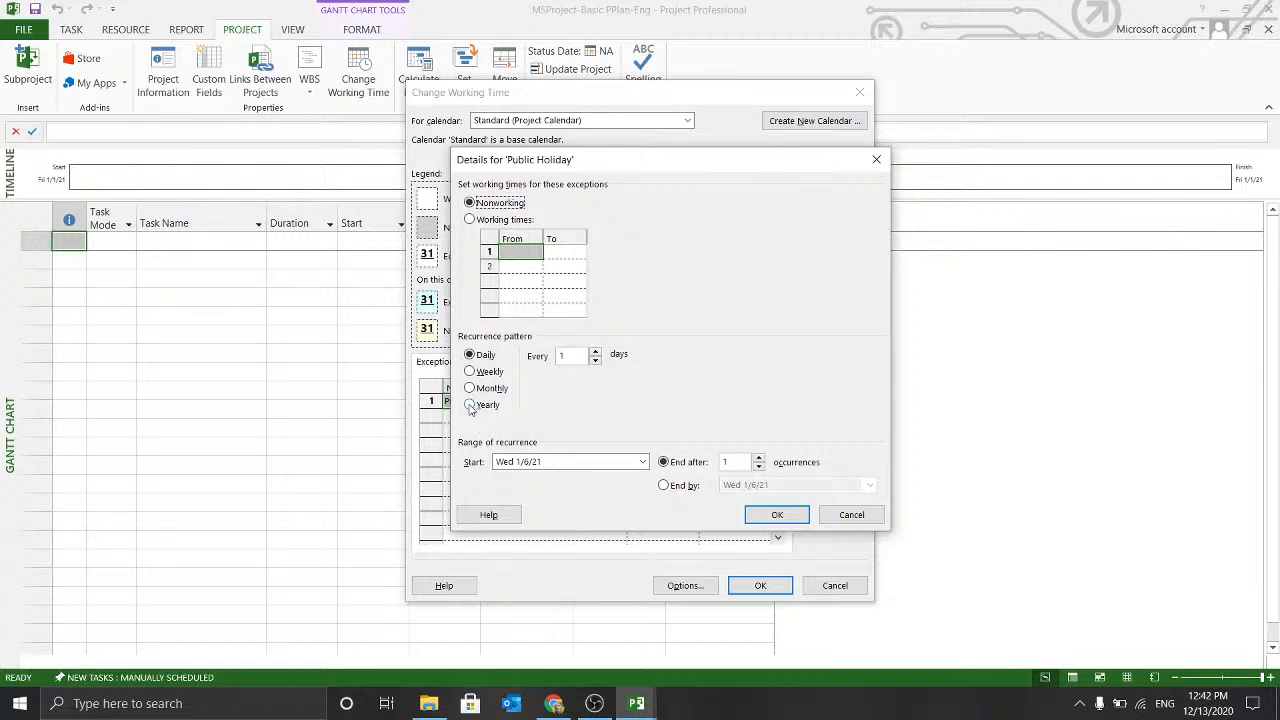
# Set the Public Holiday exception to recur yearly on January 6 and check its Wed 1/6/21 range start date.
pyautogui.click(470, 406)
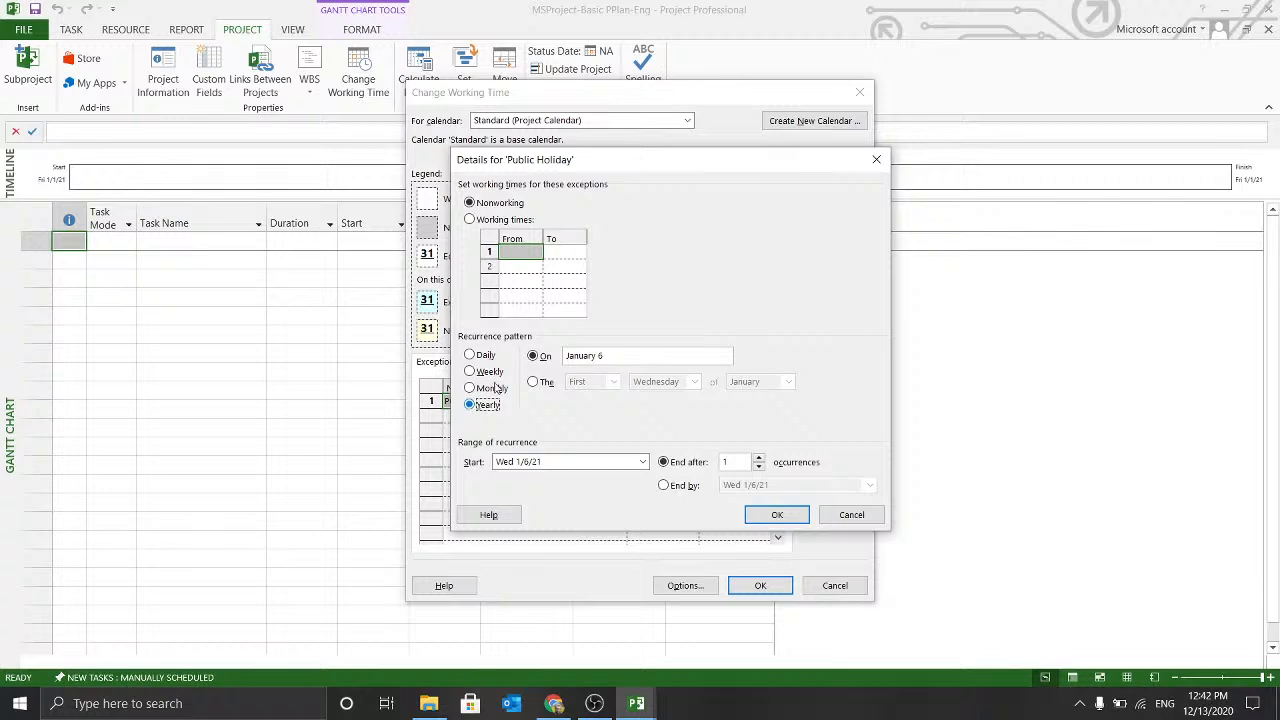
pyautogui.click(537, 358)
pyautogui.click(613, 357)
pyautogui.click(535, 385)
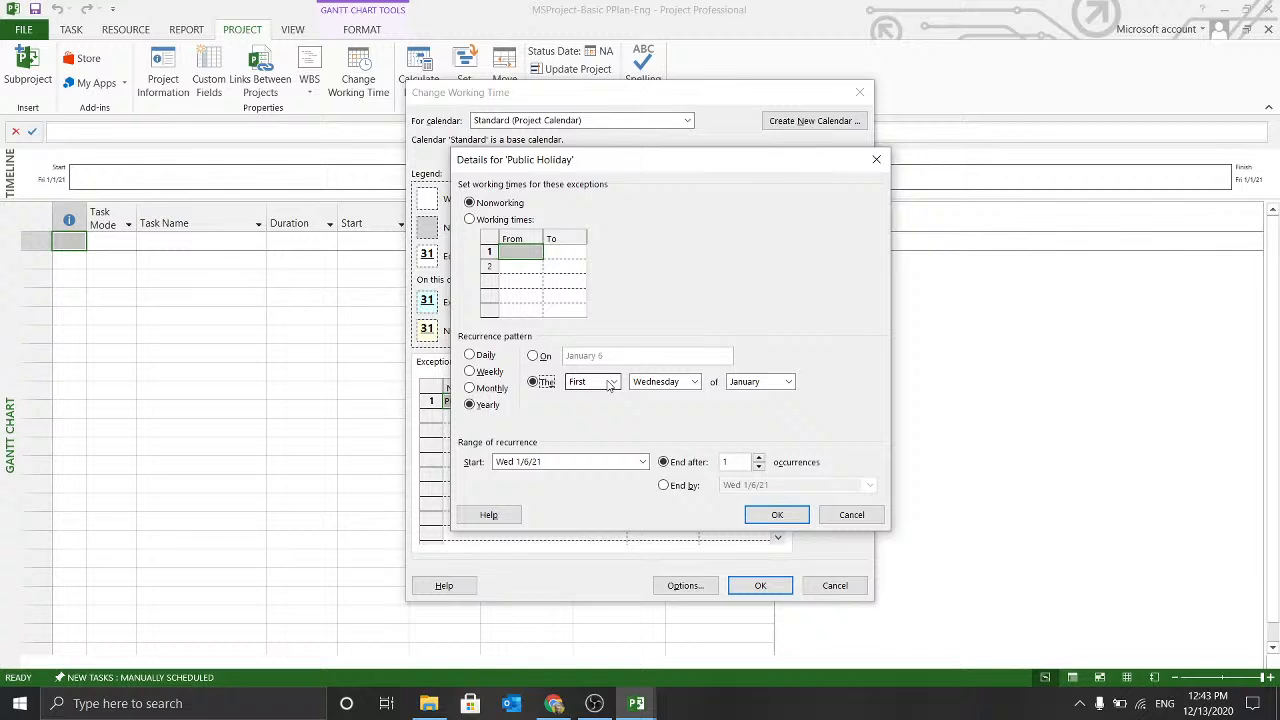
pyautogui.click(537, 360)
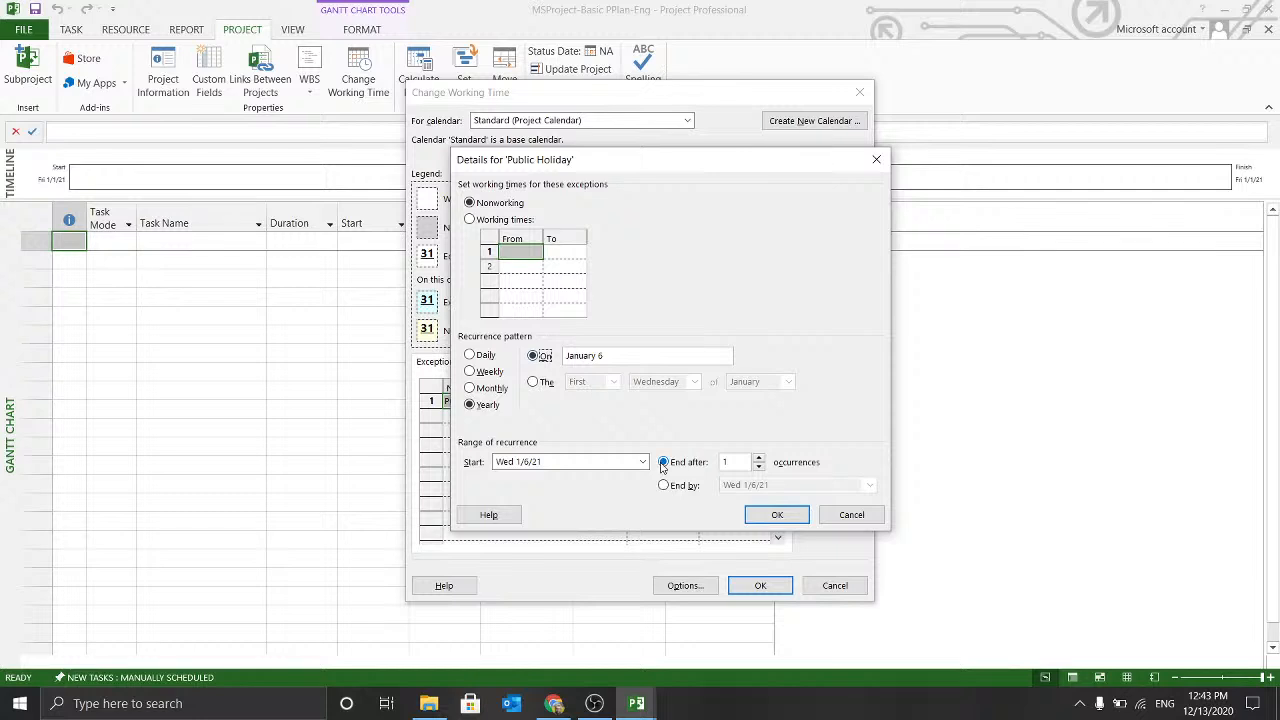
pyautogui.click(575, 358)
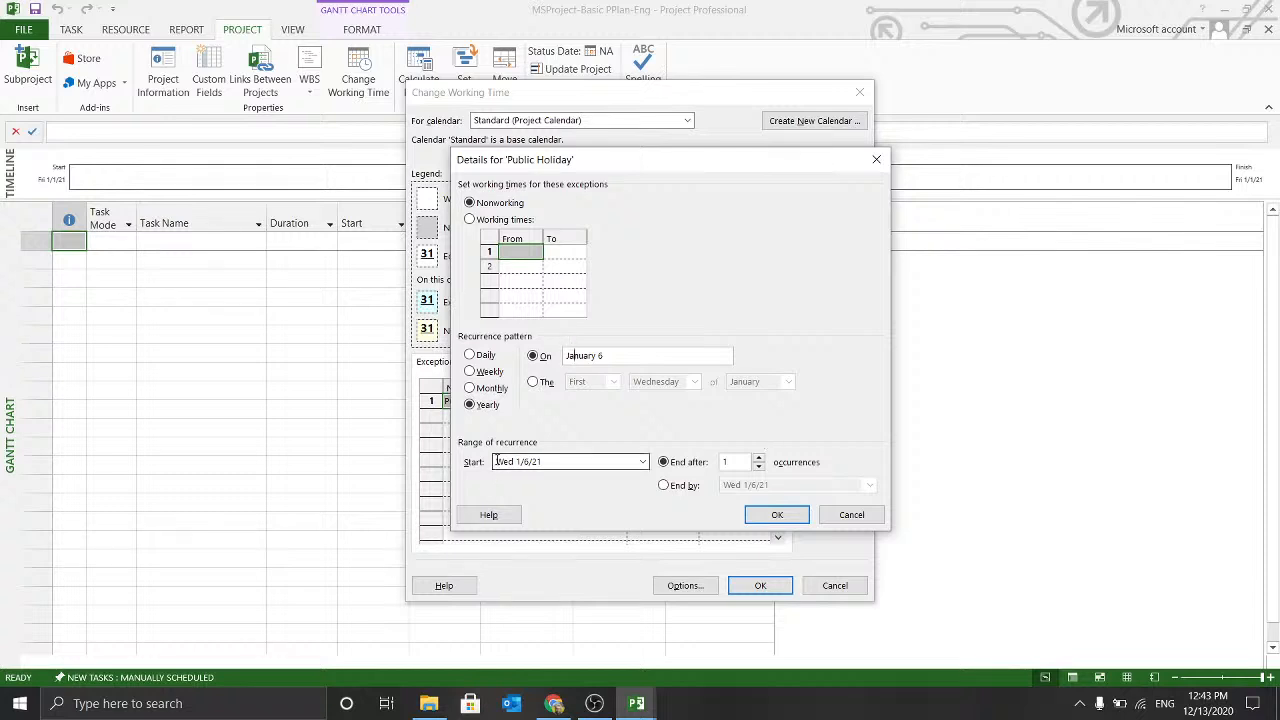
pyautogui.moveTo(543, 462); pyautogui.dragTo(494, 461)
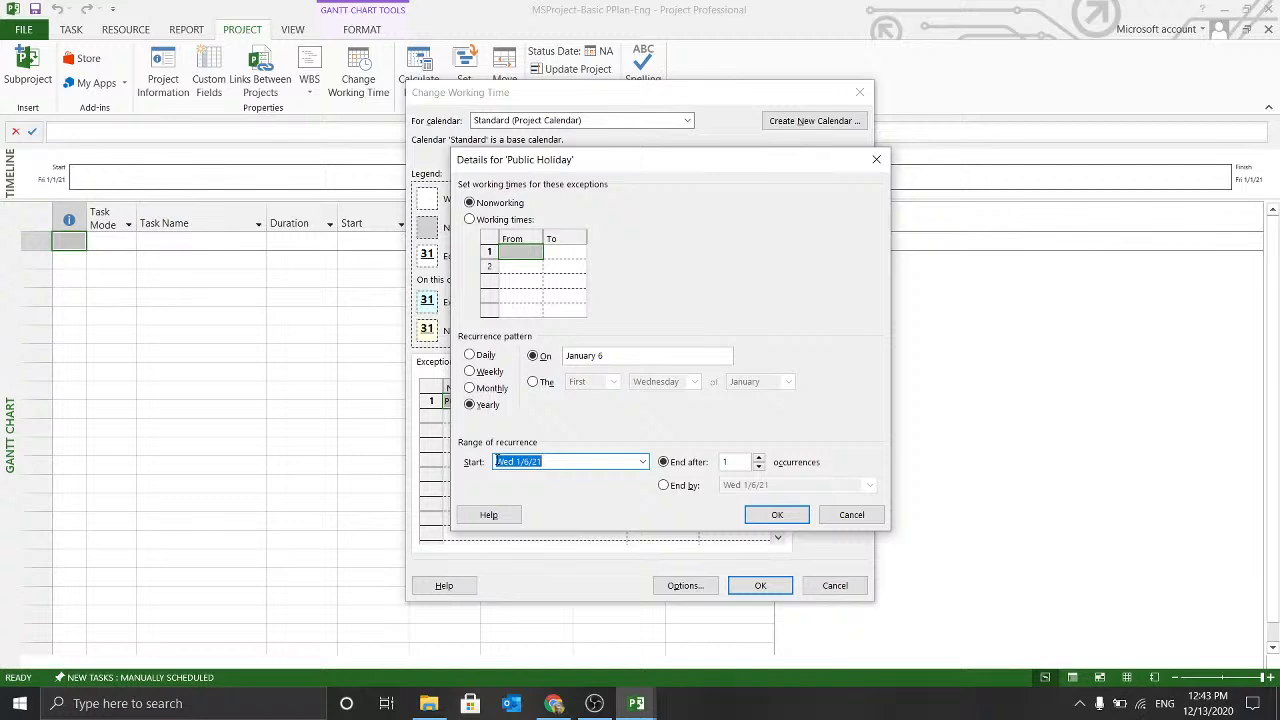
pyautogui.click(558, 459)
# Try different occurrence counts for the end of the holiday's recurrence range and return the count to 1.
pyautogui.click(729, 464)
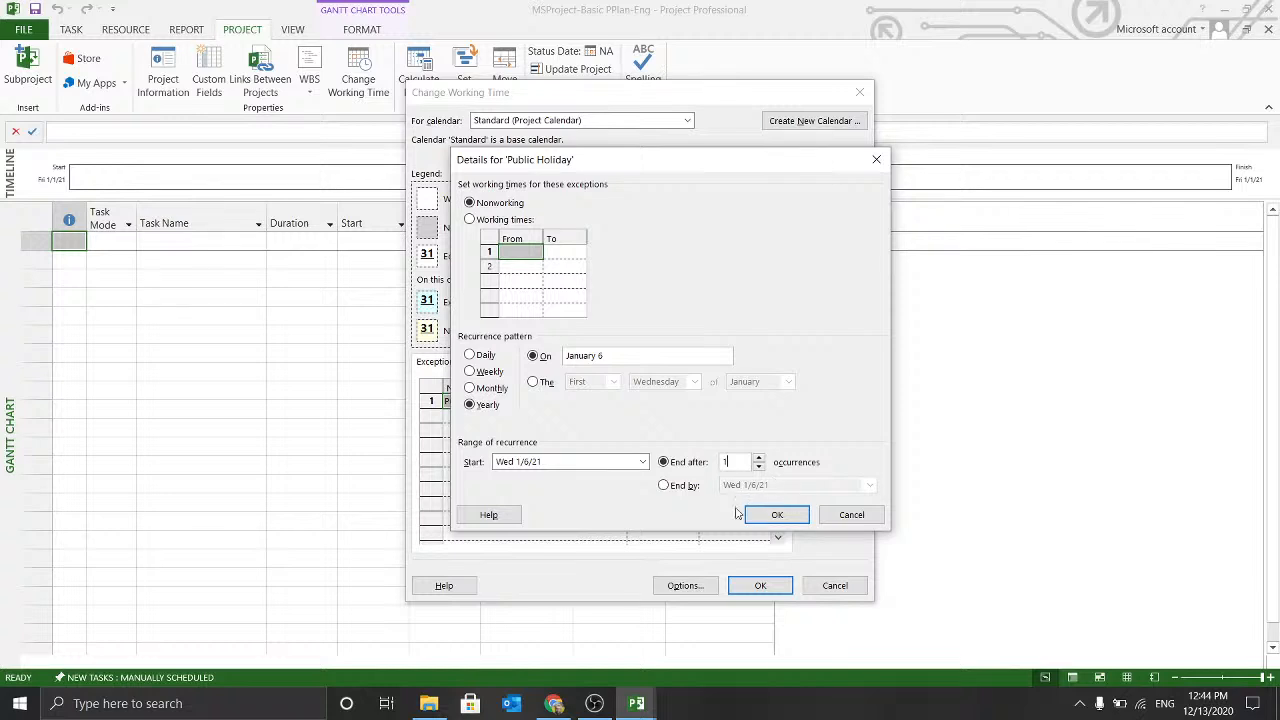
pyautogui.click(761, 458)
pyautogui.click(761, 458)
pyautogui.click(761, 458)
pyautogui.click(761, 458)
pyautogui.click(761, 458)
pyautogui.click(760, 467)
pyautogui.click(760, 467)
pyautogui.click(759, 458)
pyautogui.click(759, 458)
pyautogui.click(760, 467)
pyautogui.click(760, 467)
pyautogui.click(760, 467)
pyautogui.click(760, 467)
pyautogui.click(760, 467)
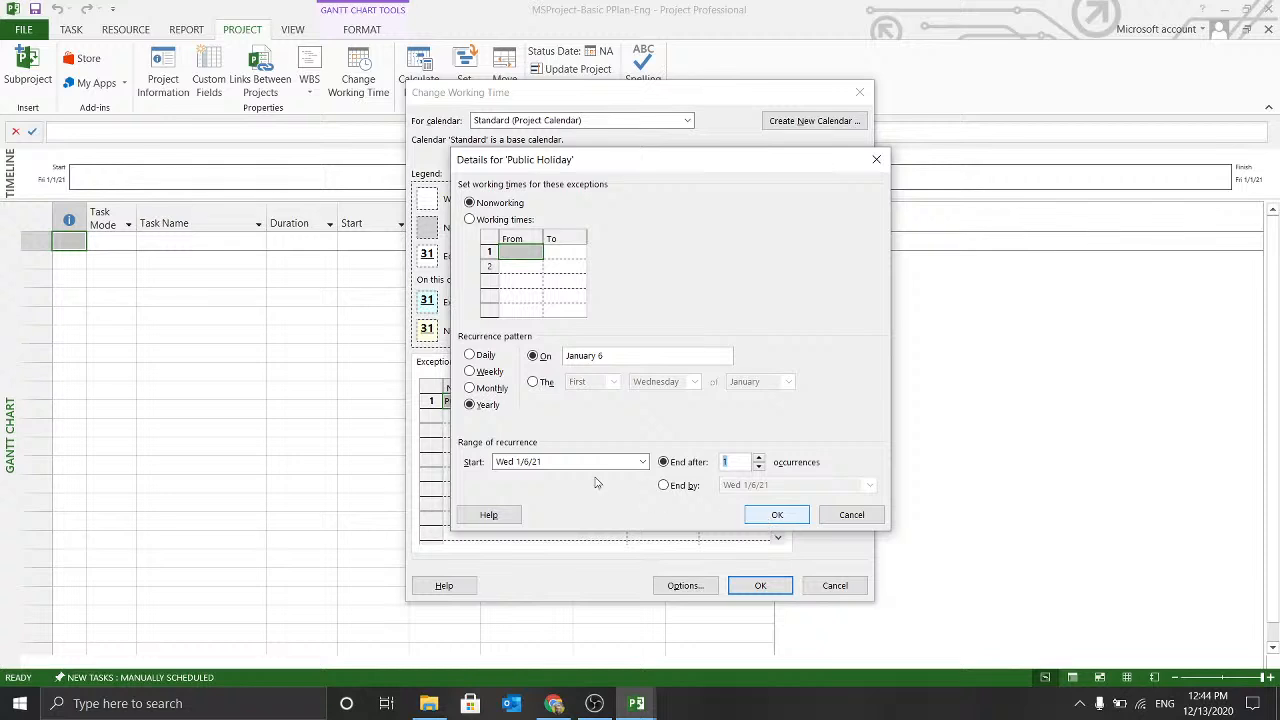
pyautogui.click(759, 458)
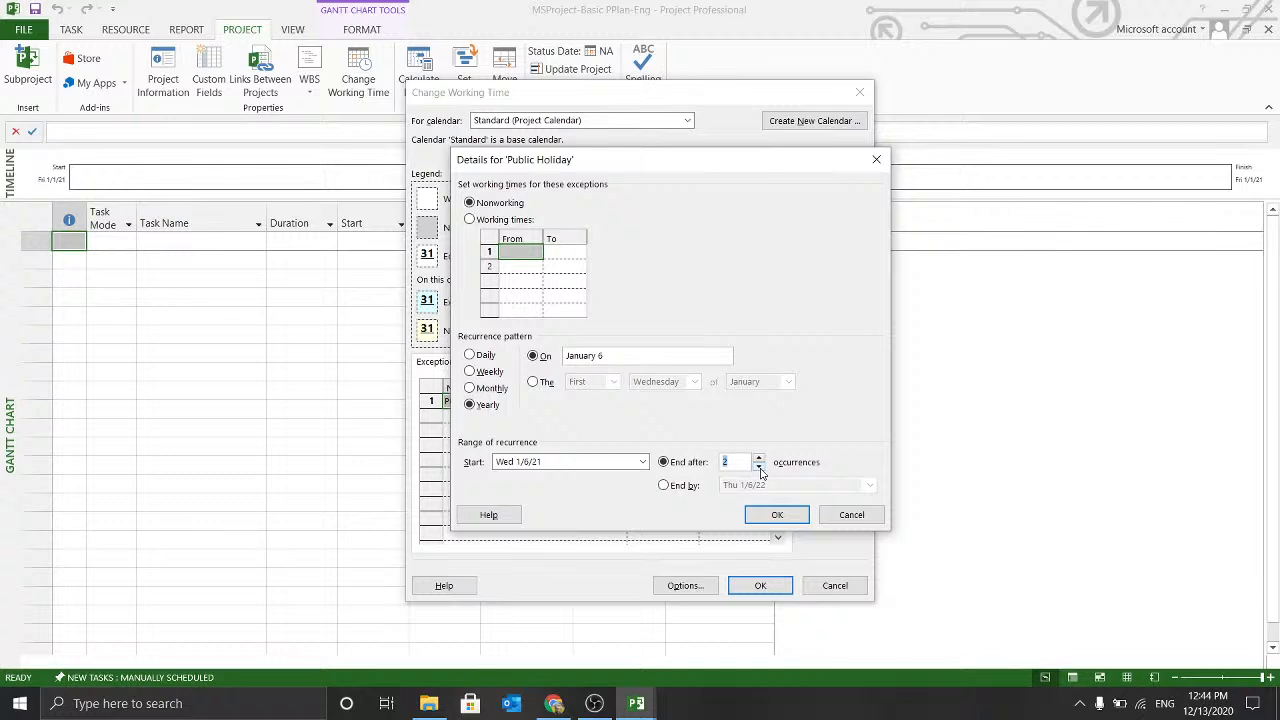
pyautogui.click(760, 468)
# Apply the Public Holiday exception details and check January 13 and January 6, 2021 in the calendar.
pyautogui.click(773, 515)
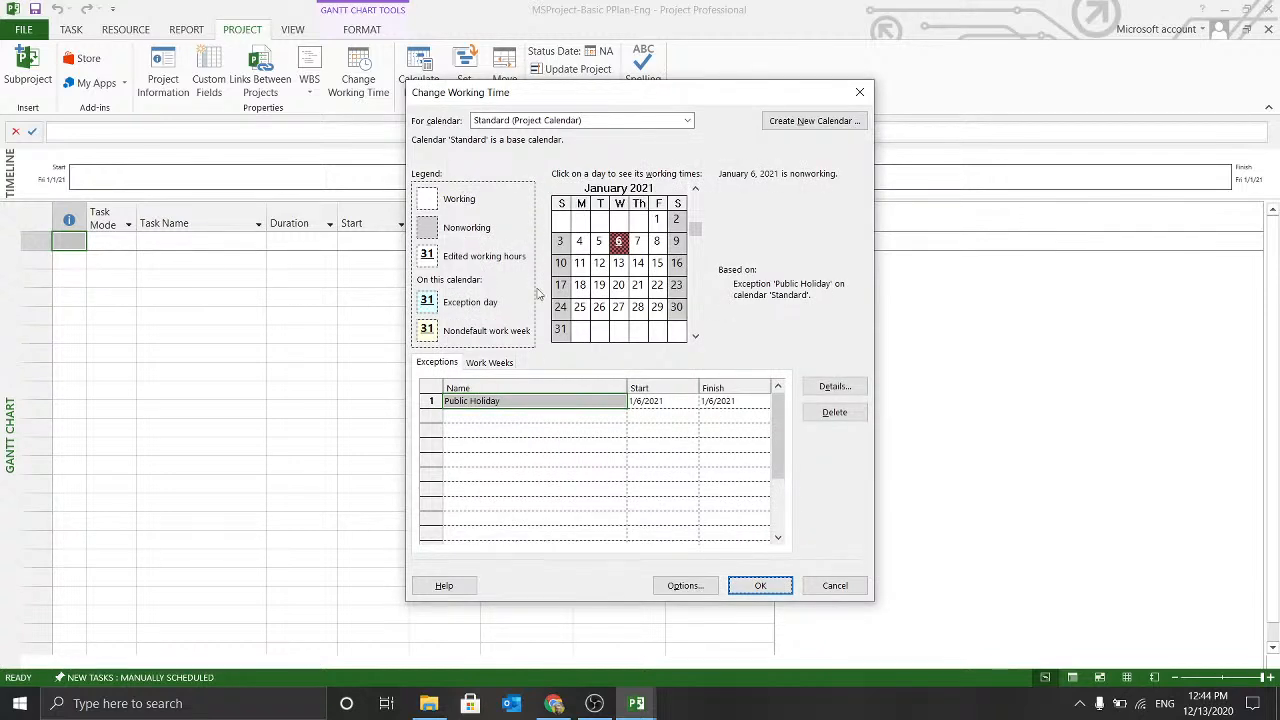
pyautogui.click(618, 263)
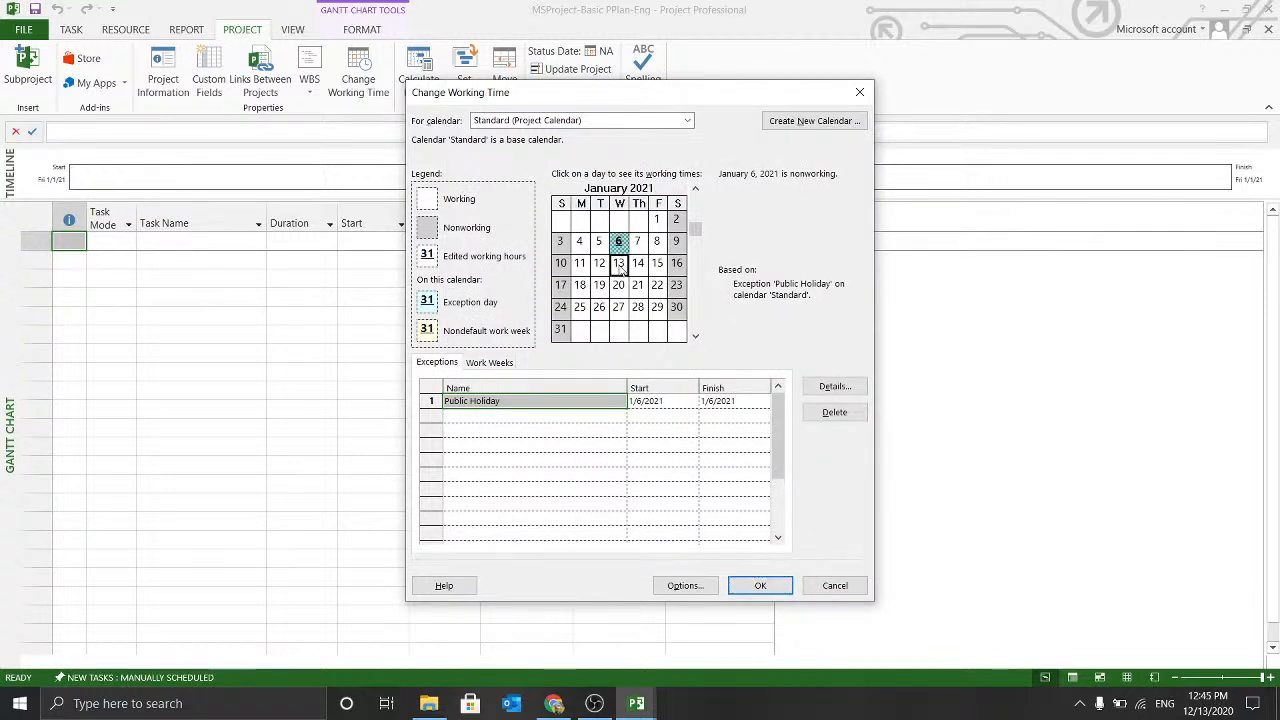
pyautogui.click(618, 242)
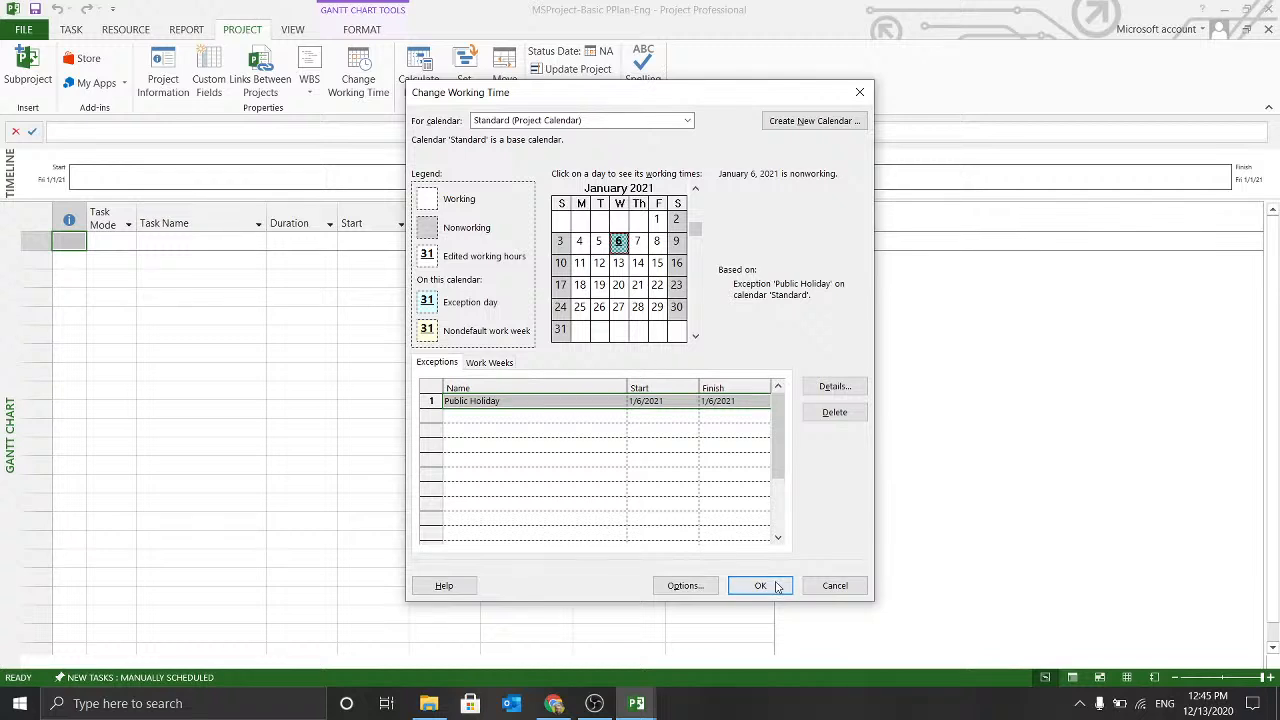
# Open the project's schedule options and examine the week start day and fiscal year start month choices.
pyautogui.click(686, 588)
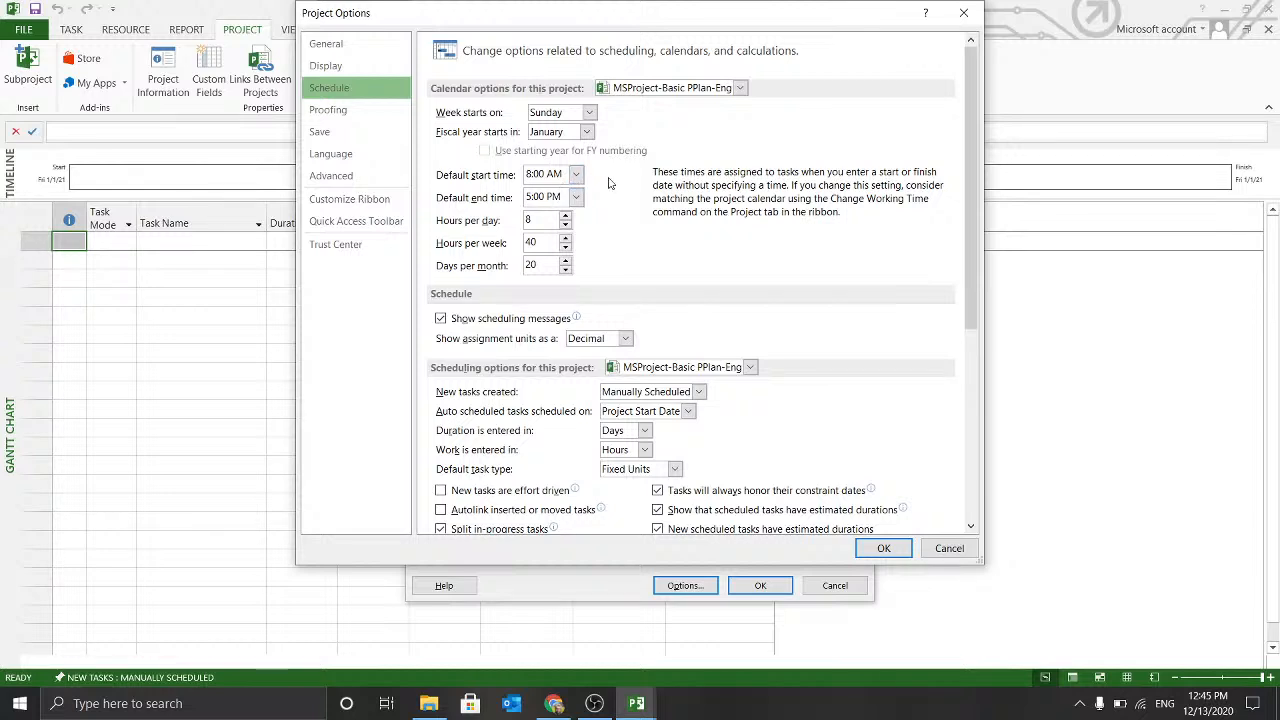
pyautogui.click(562, 116)
pyautogui.click(556, 128)
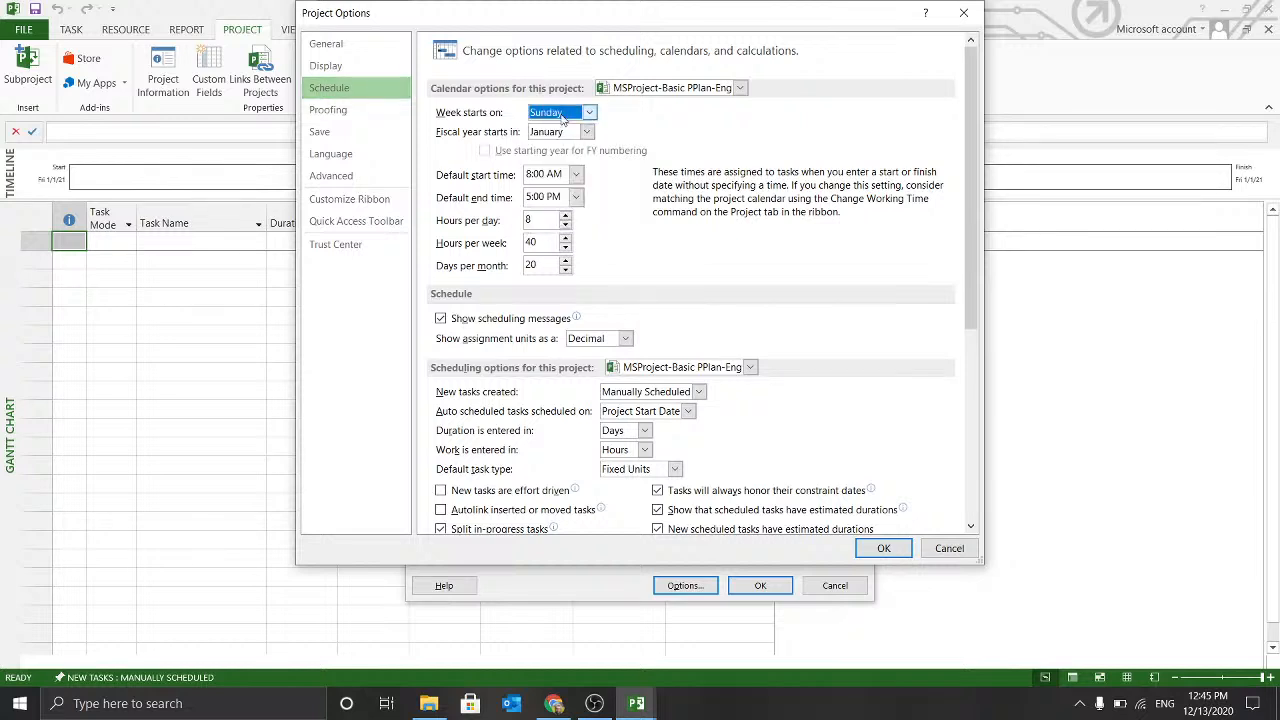
pyautogui.click(565, 134)
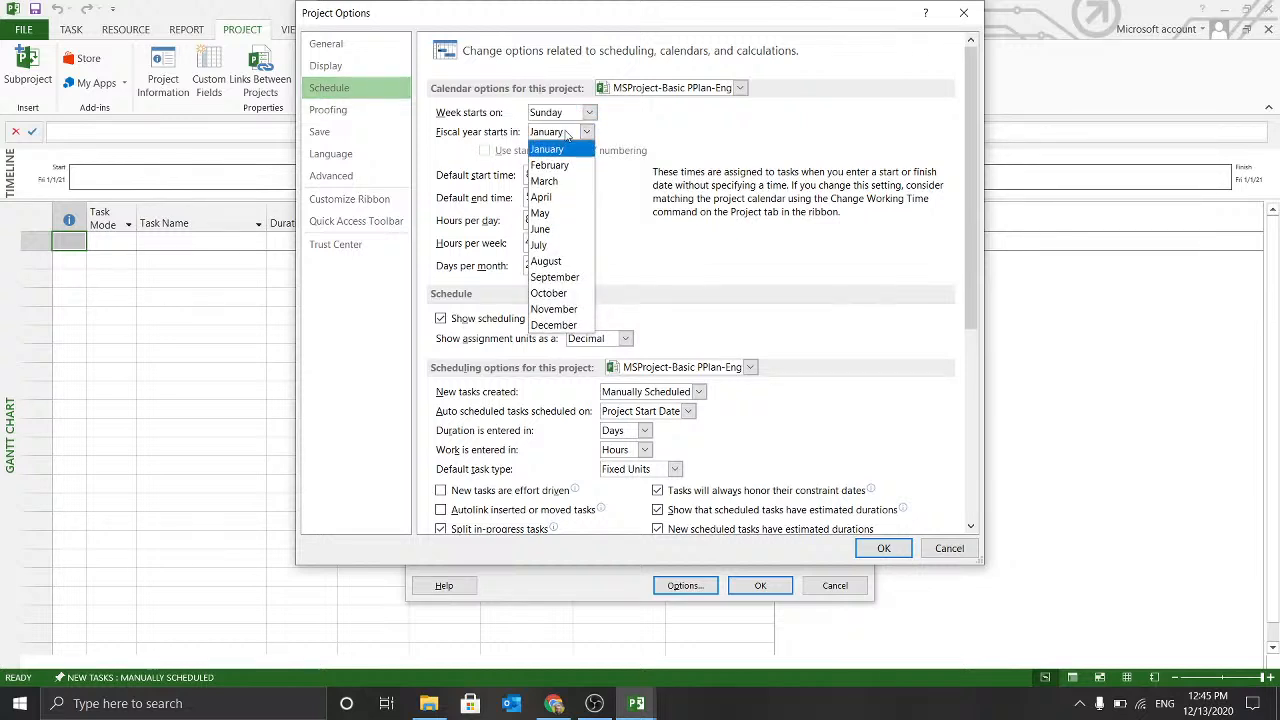
pyautogui.click(567, 134)
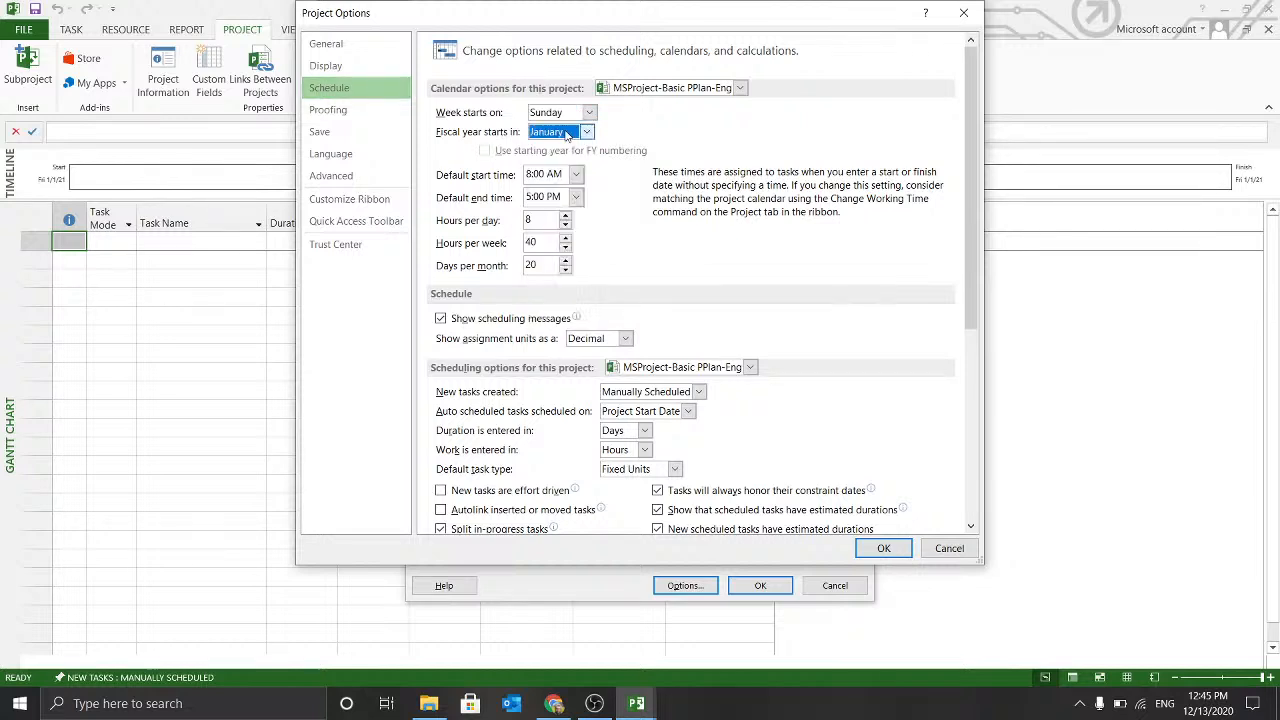
# Set the project's default start time to 9:00 AM.
pyautogui.click(562, 173)
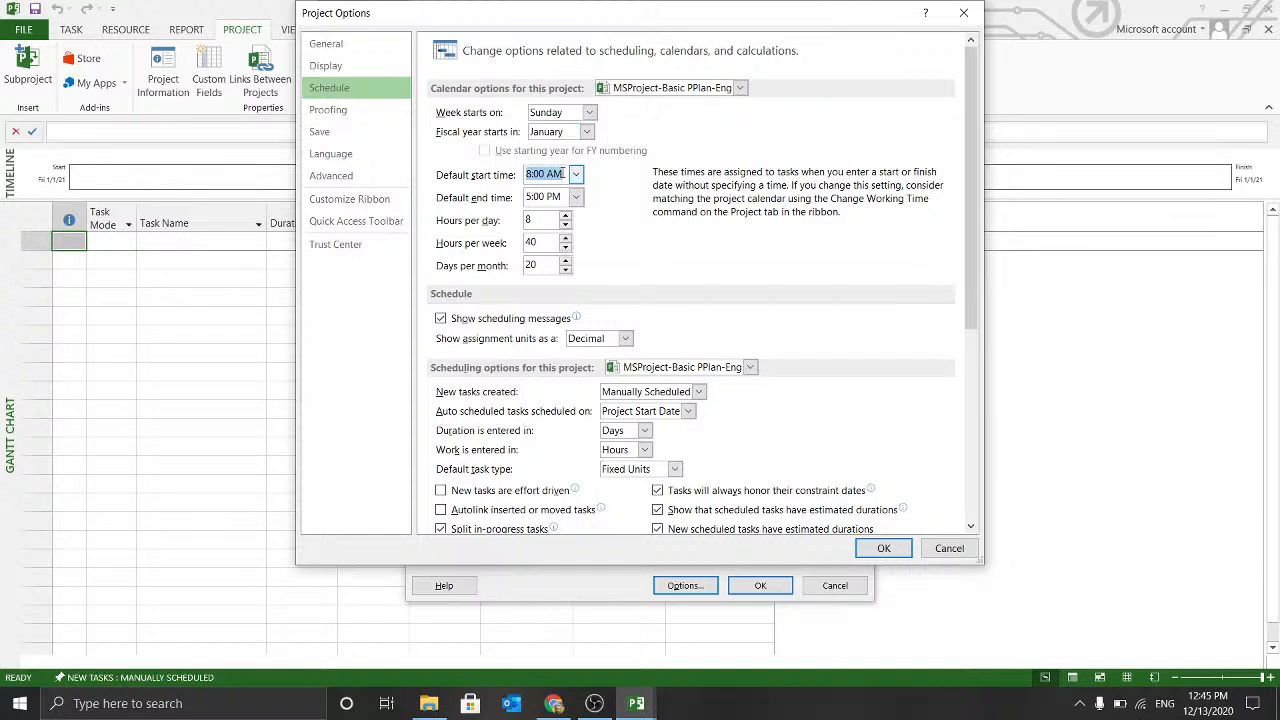
pyautogui.click(576, 174)
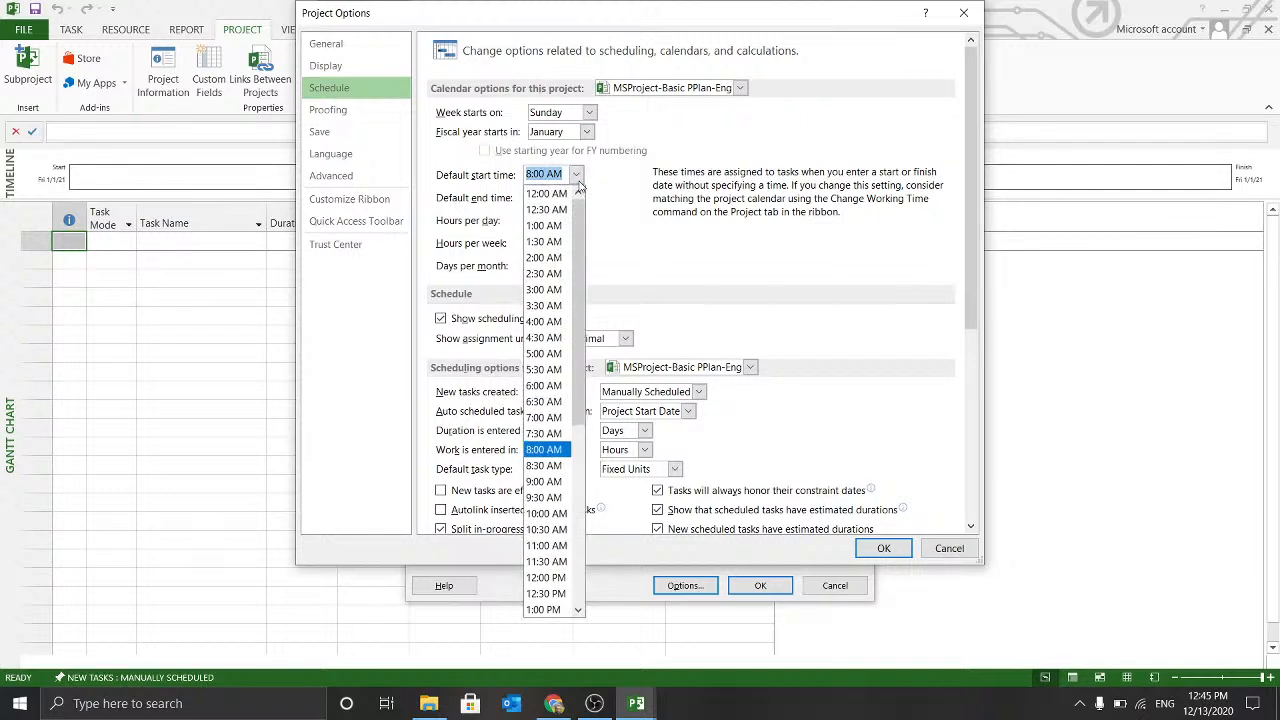
pyautogui.click(554, 486)
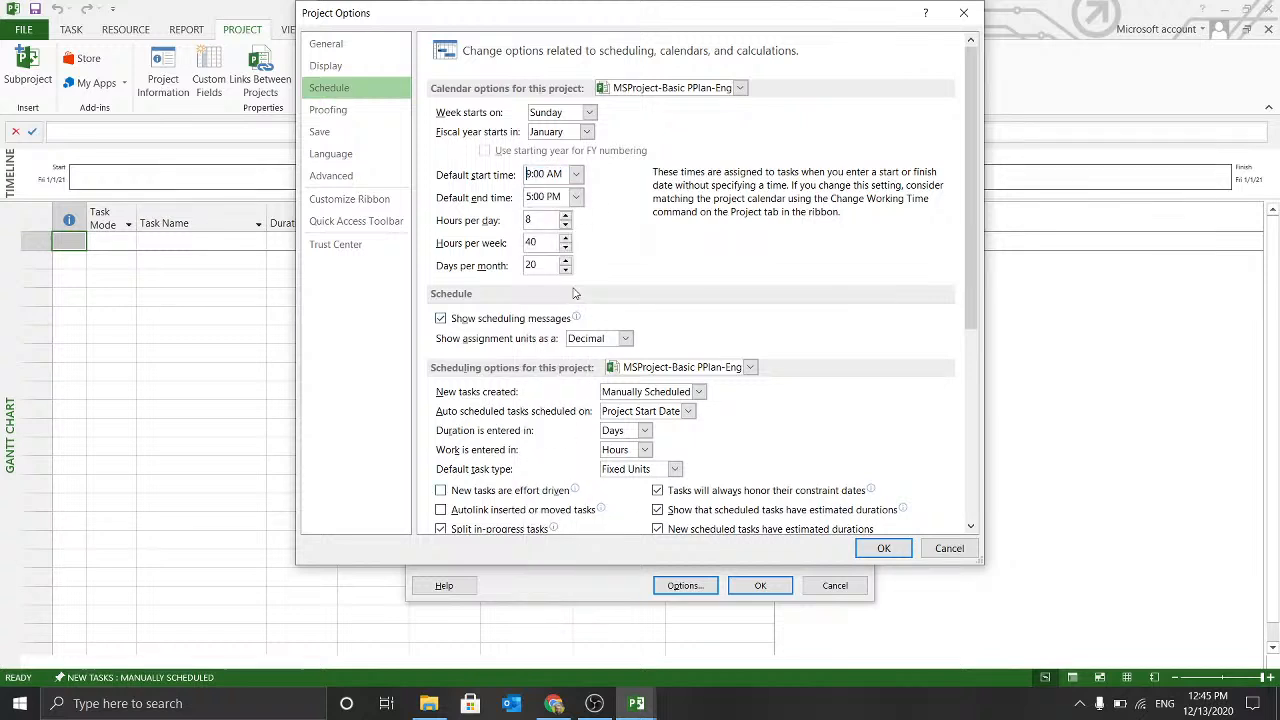
# Set the project's default end time to 6:00 PM.
pyautogui.click(576, 197)
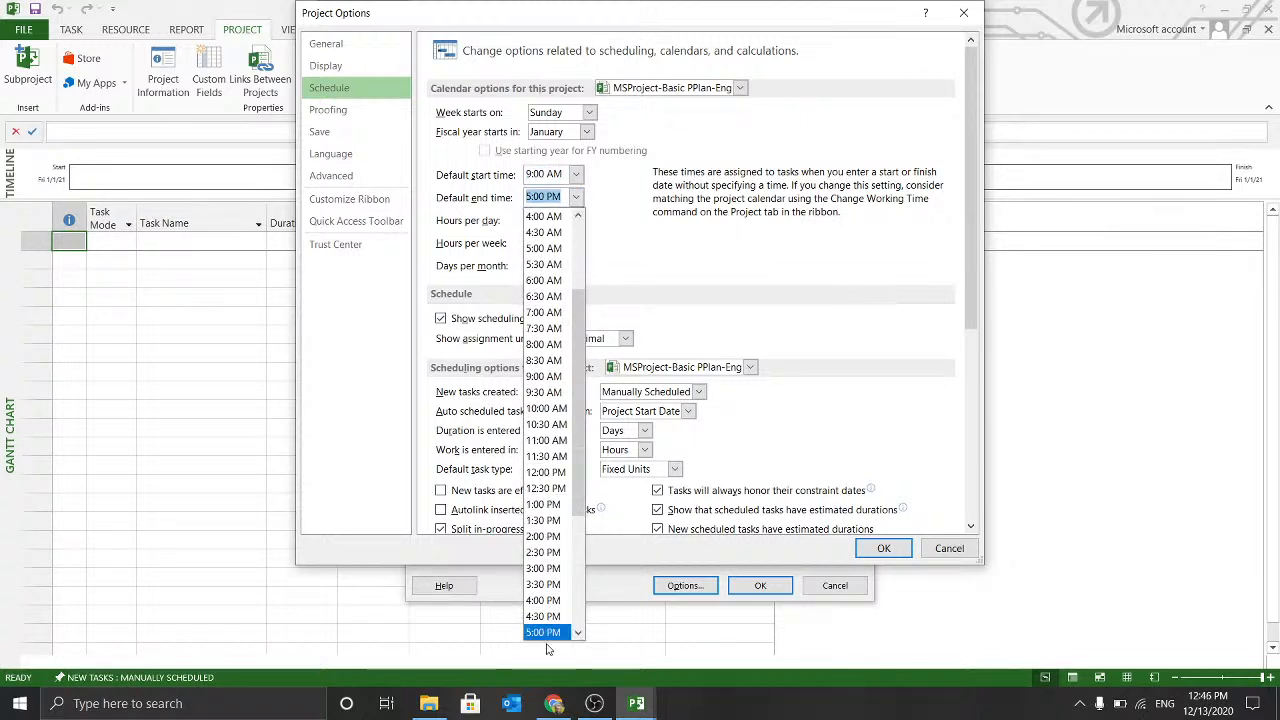
pyautogui.scroll(-4, 556, 617)
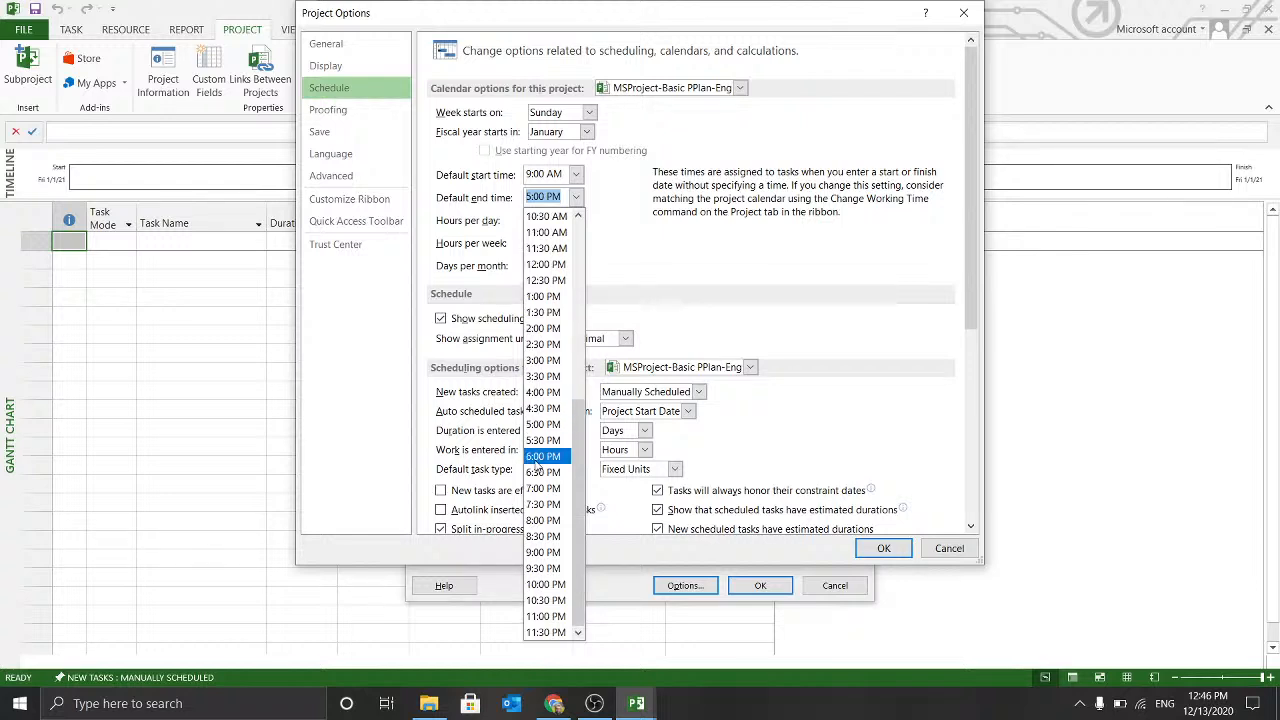
pyautogui.click(542, 456)
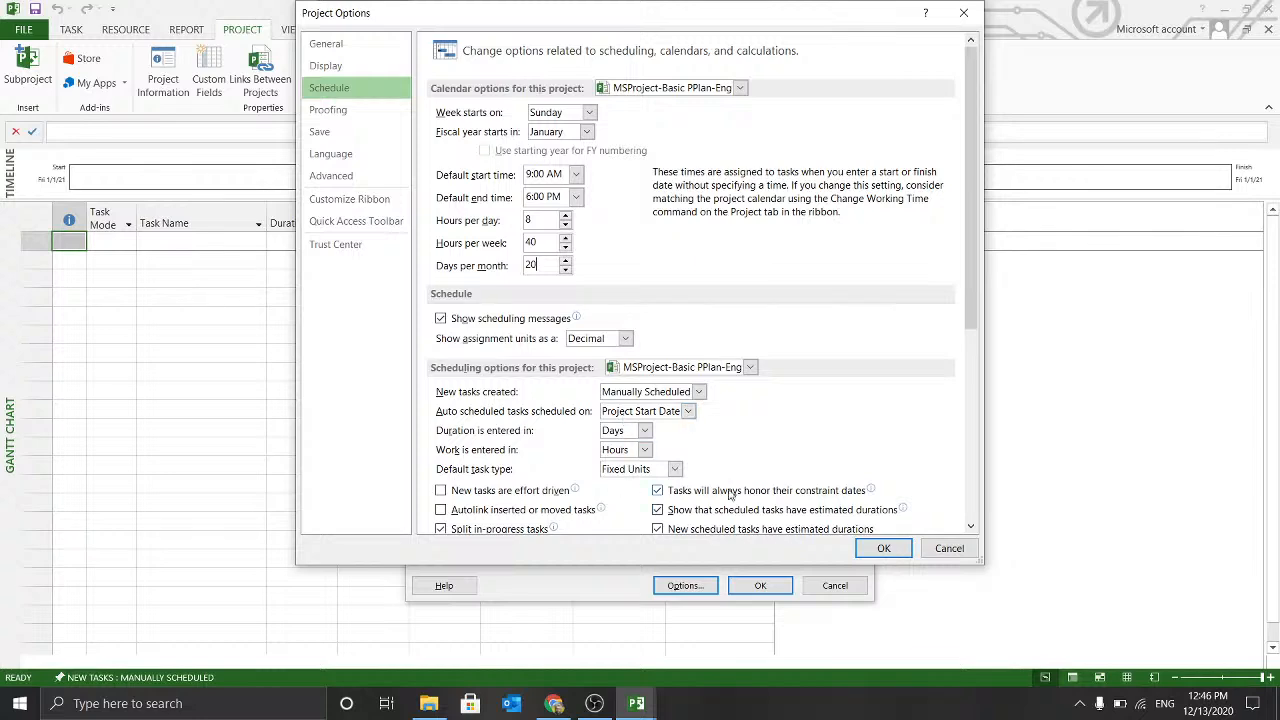
# Set newly created tasks in this project to Auto Scheduled.
pyautogui.click(969, 528)
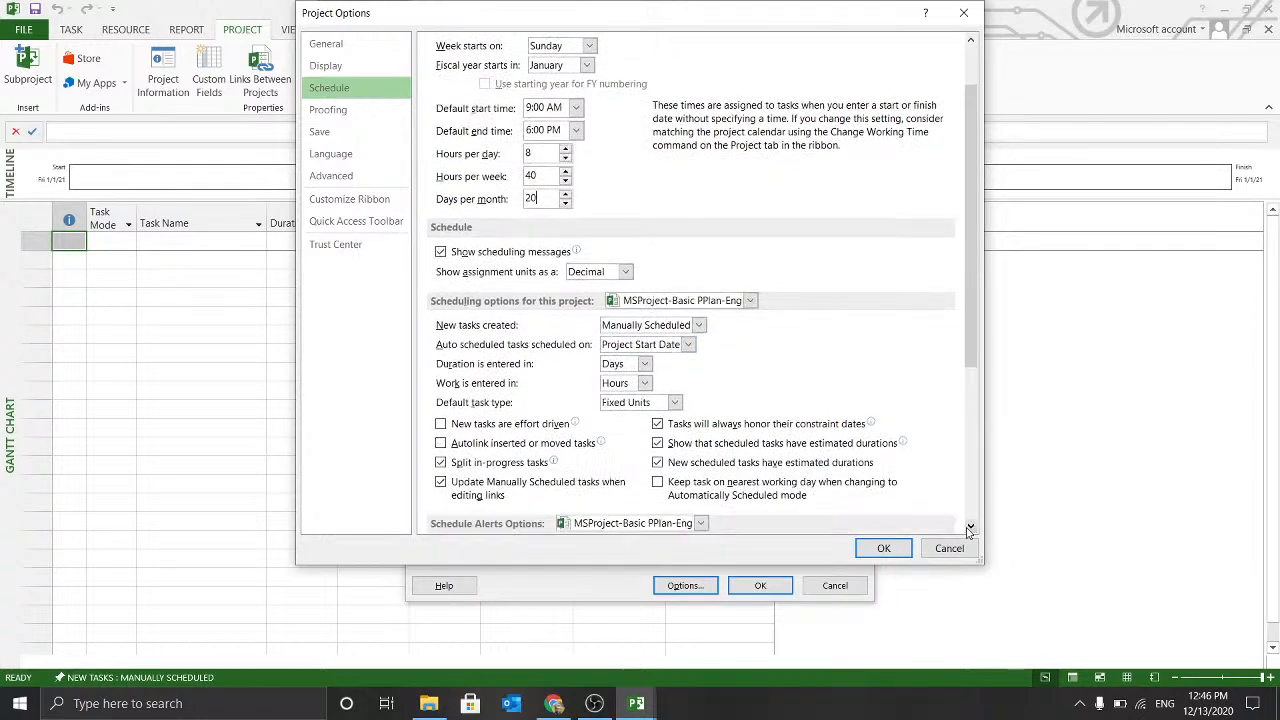
pyautogui.click(678, 329)
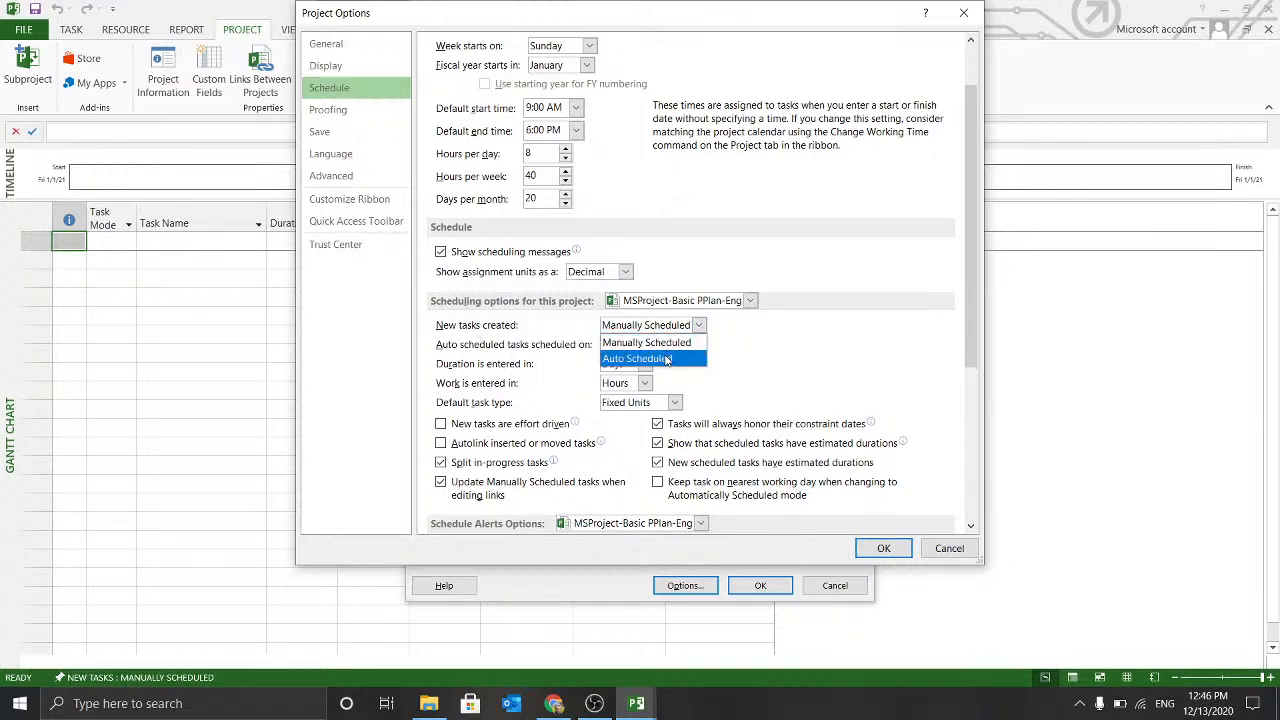
pyautogui.click(668, 359)
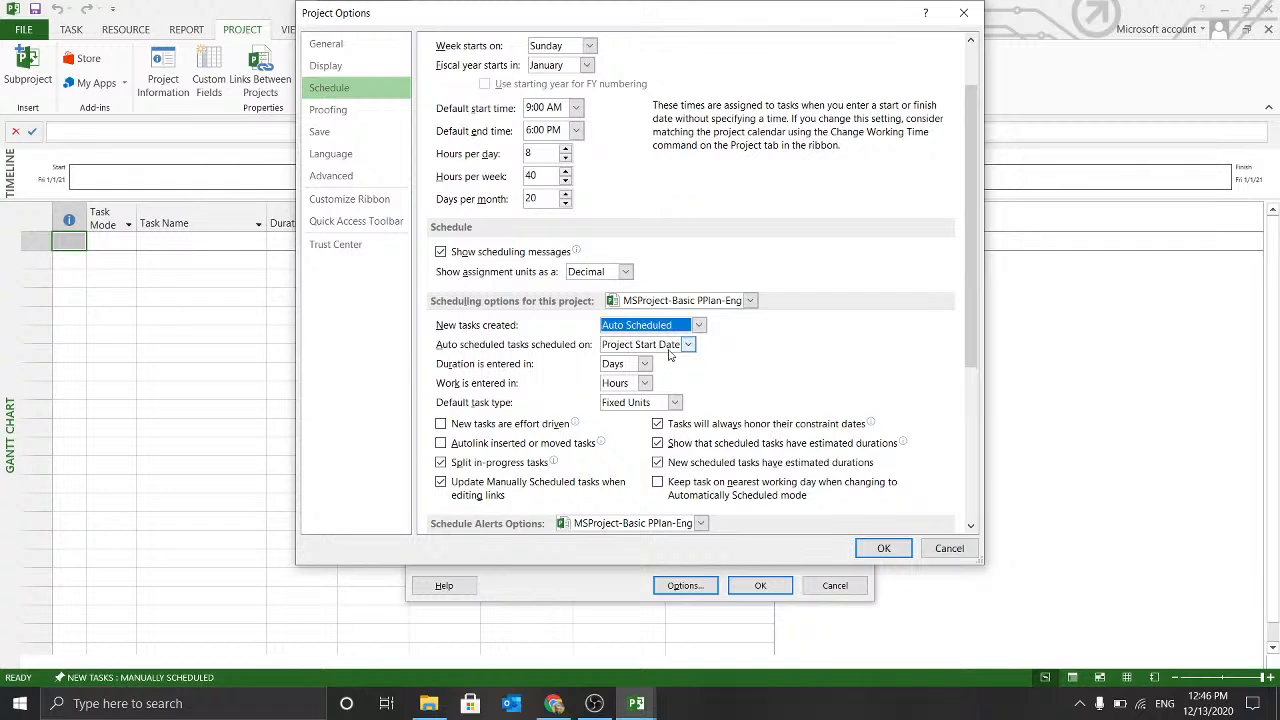
# Choose Days as the unit for entering duration and Hours as the unit for entering work.
pyautogui.click(970, 526)
pyautogui.click(970, 526)
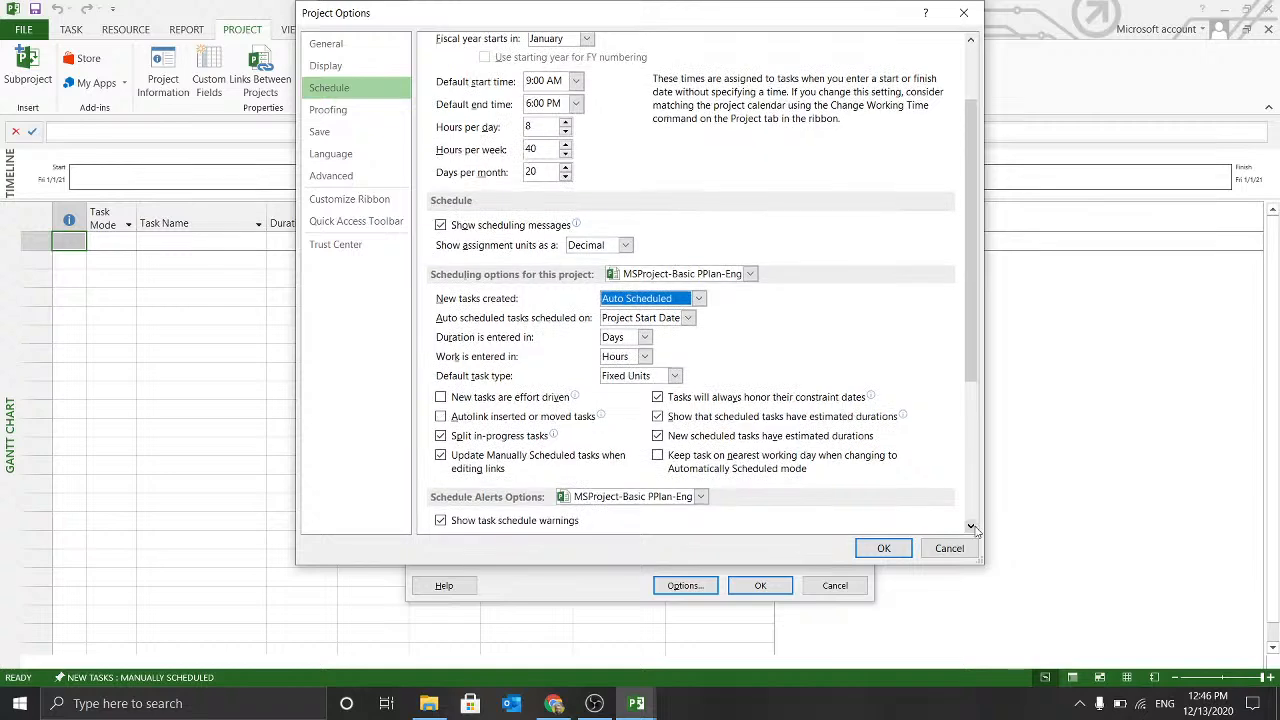
pyautogui.click(970, 526)
pyautogui.click(970, 526)
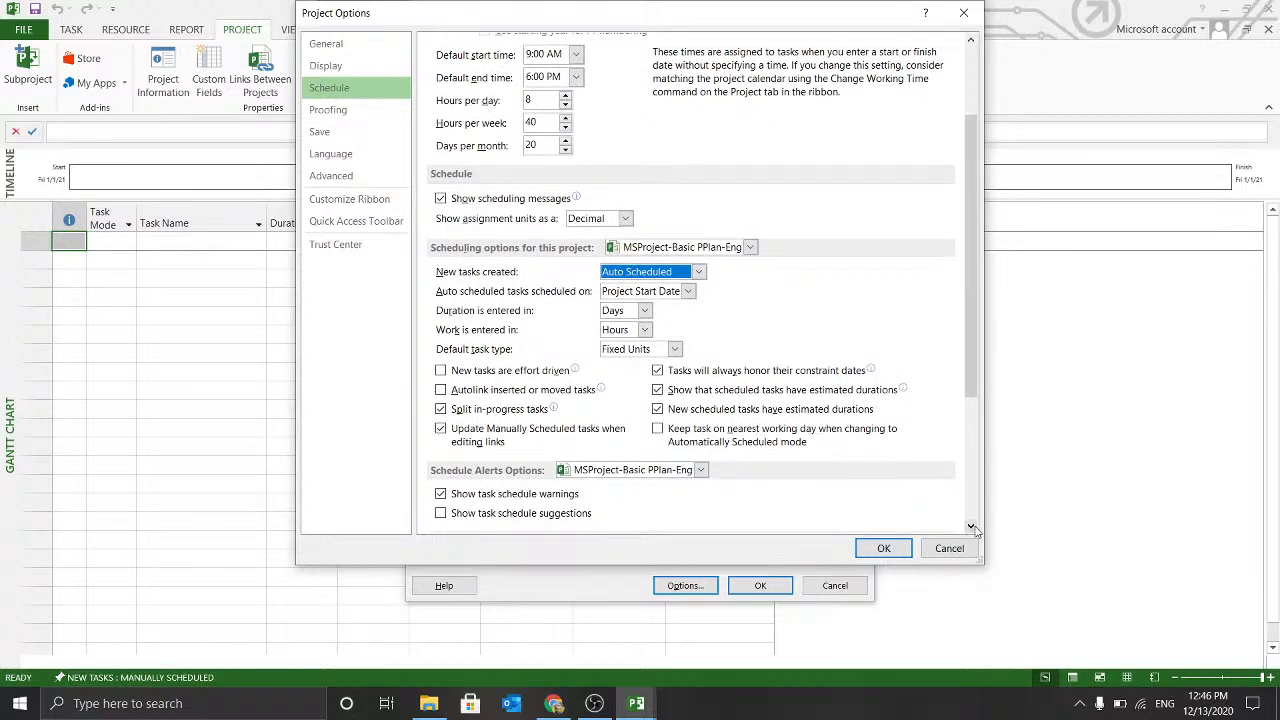
pyautogui.click(970, 526)
pyautogui.click(970, 526)
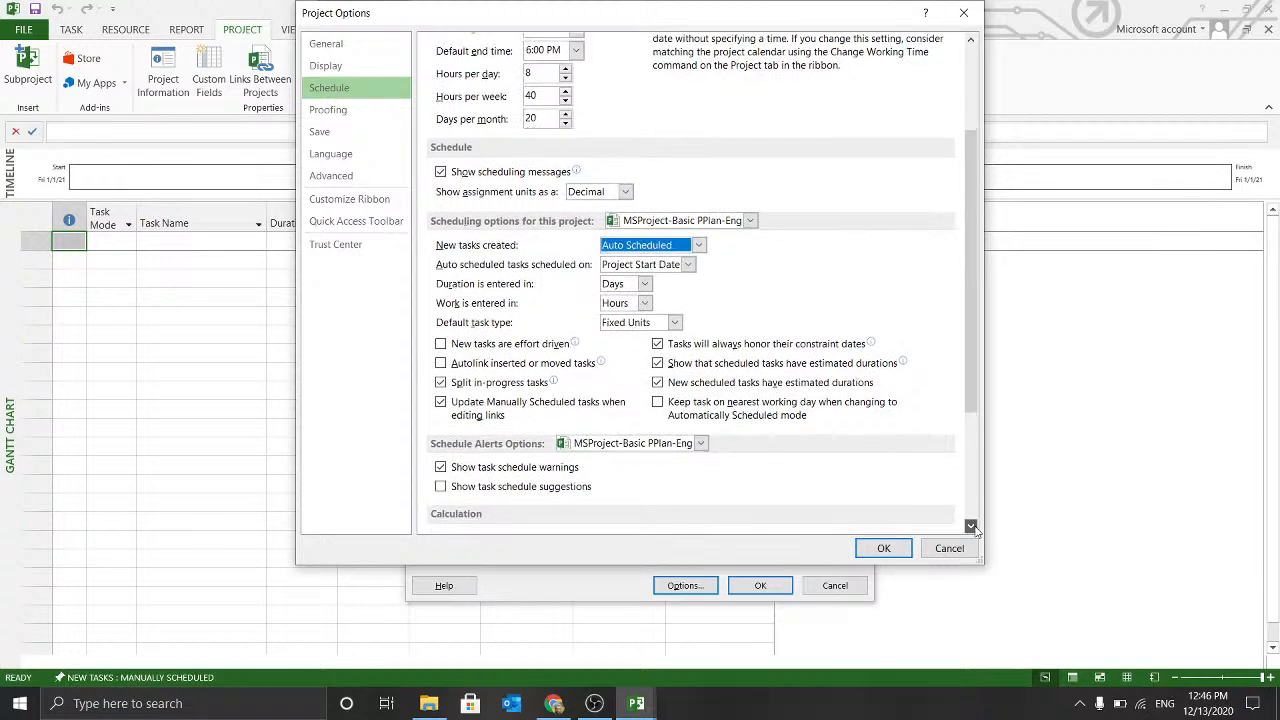
pyautogui.click(970, 526)
pyautogui.click(970, 526)
pyautogui.click(970, 526)
pyautogui.click(970, 526)
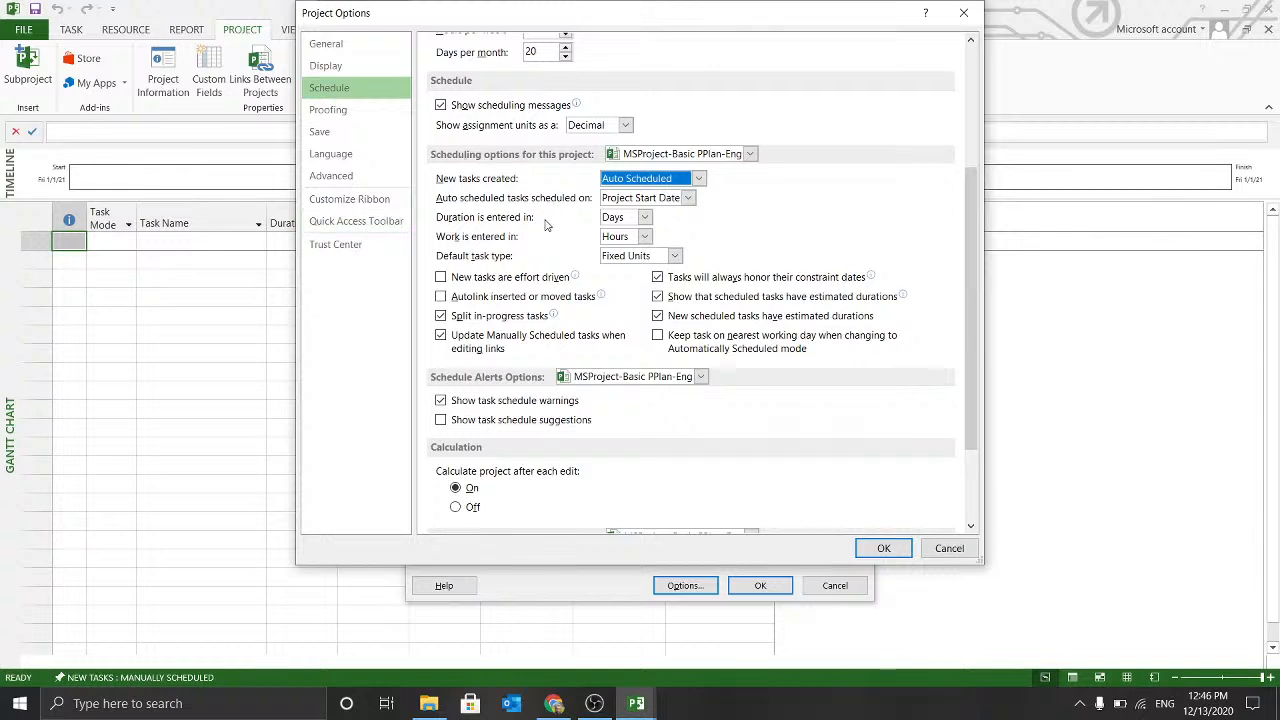
pyautogui.click(644, 217)
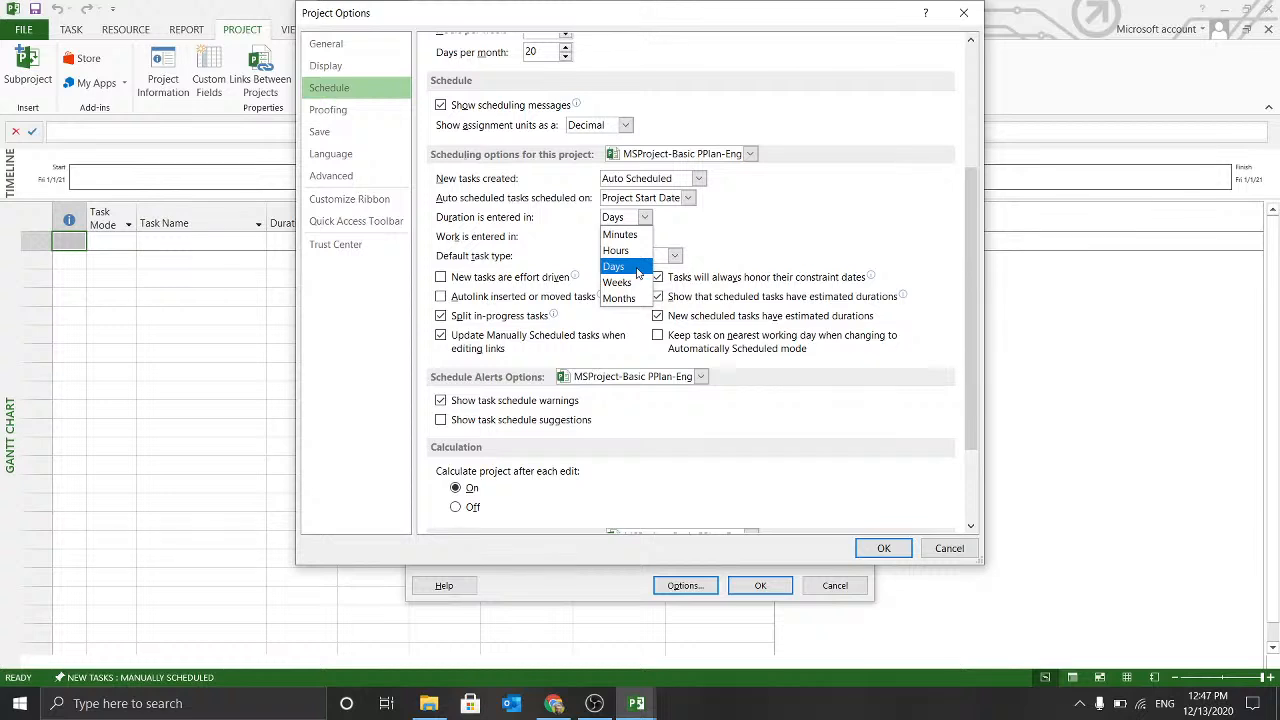
pyautogui.click(637, 272)
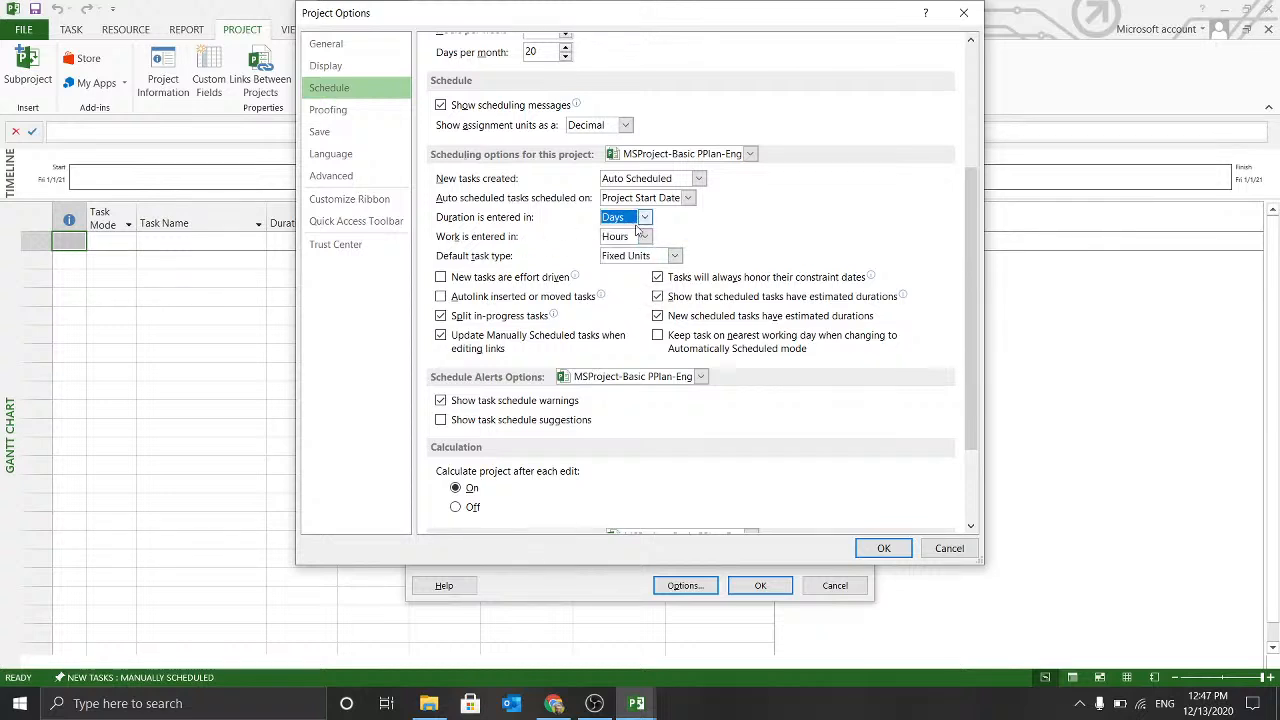
pyautogui.click(646, 237)
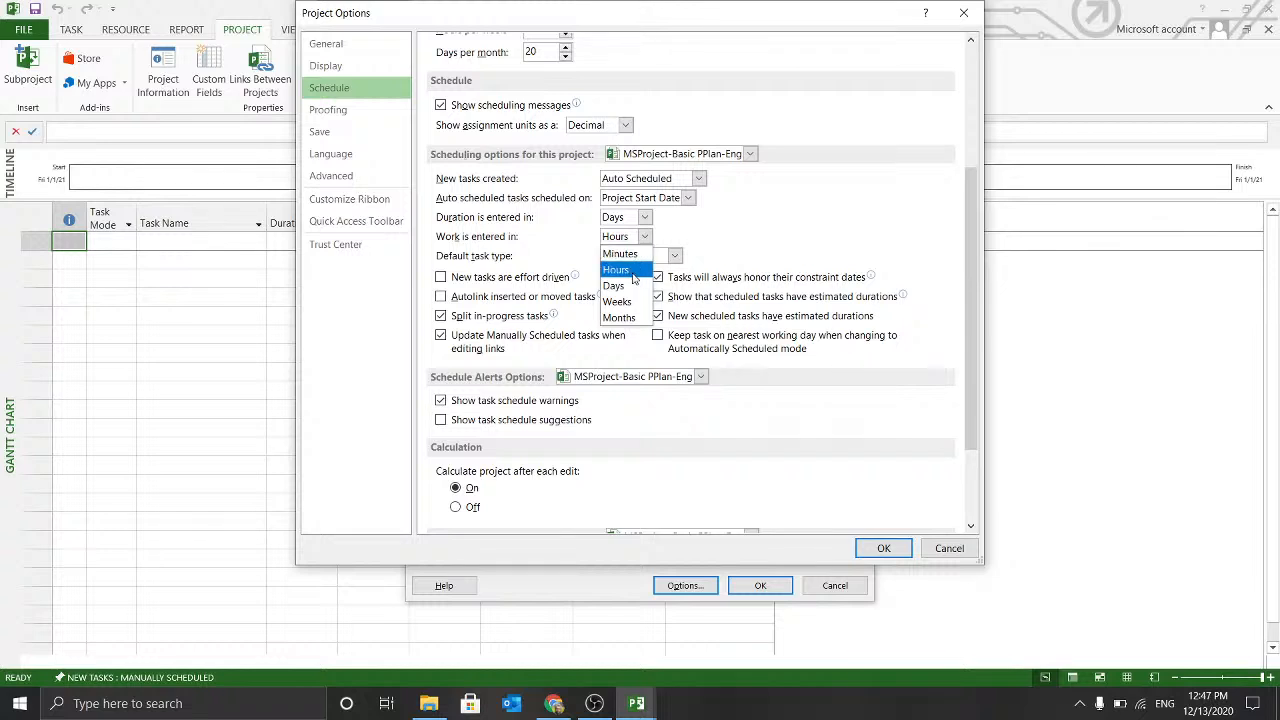
pyautogui.click(645, 238)
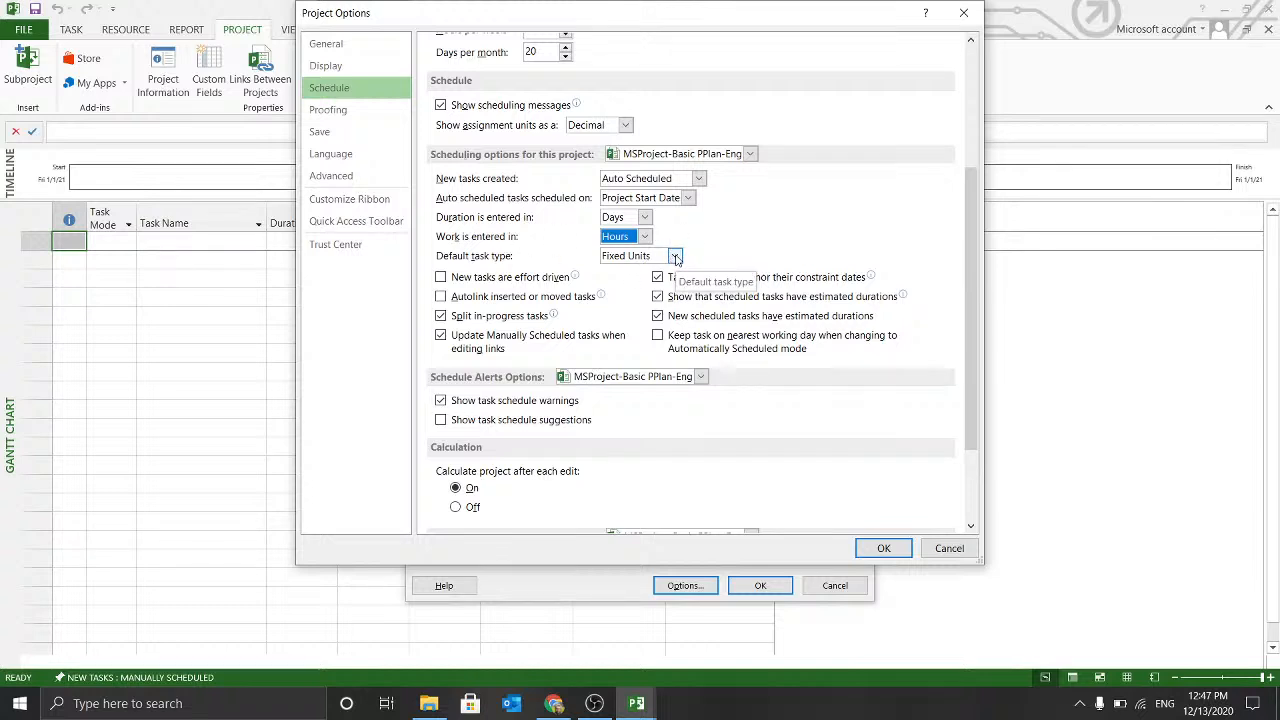
# Set the project's default task type to Fixed Duration.
pyautogui.click(675, 256)
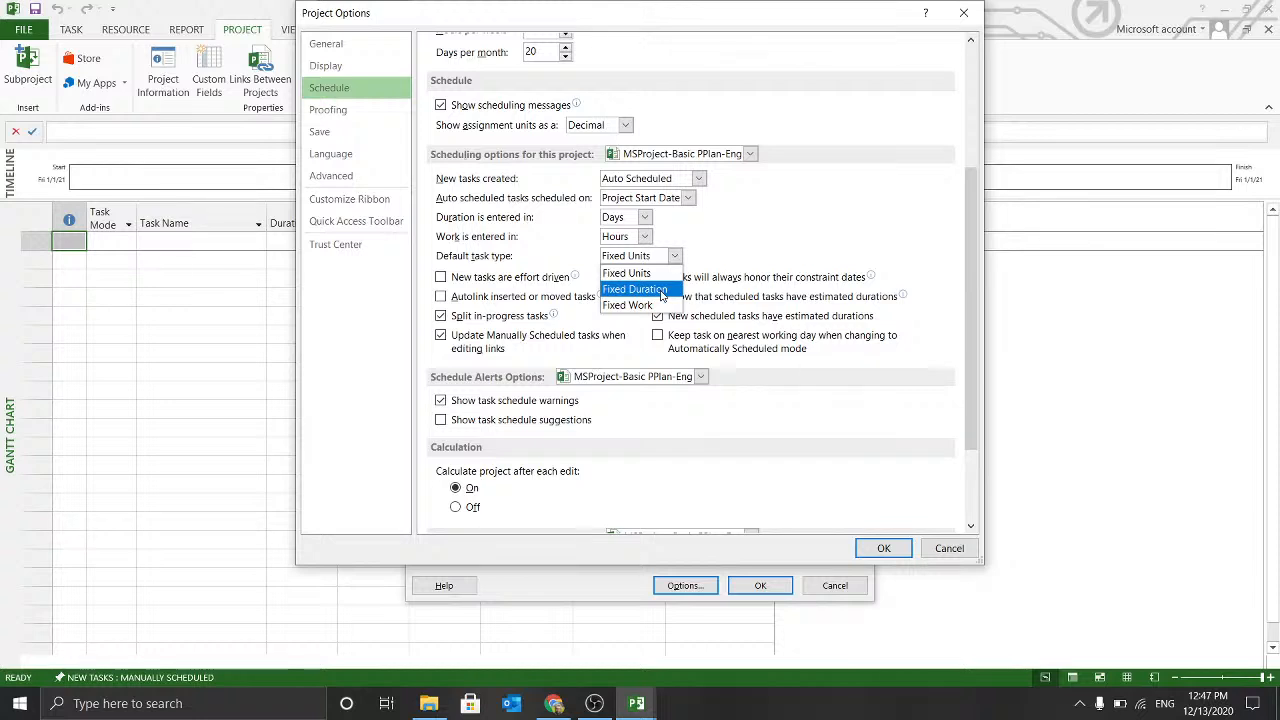
pyautogui.click(661, 289)
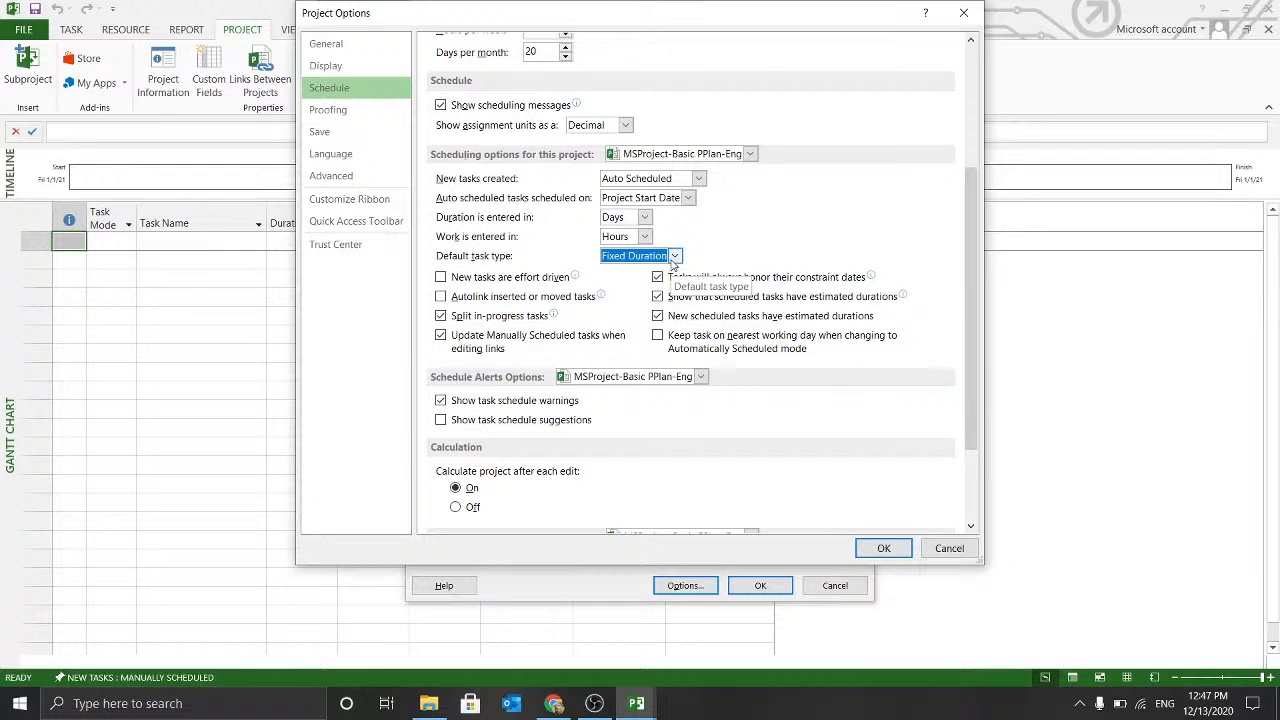
pyautogui.click(673, 259)
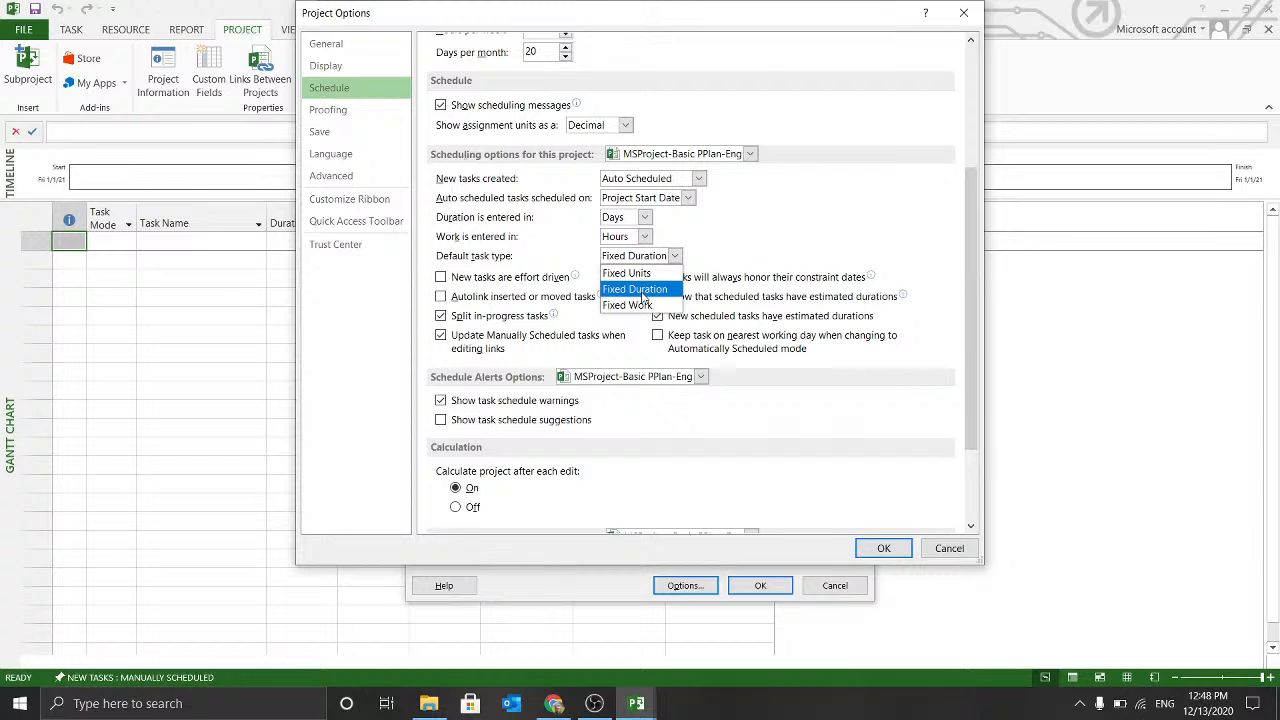
pyautogui.click(643, 295)
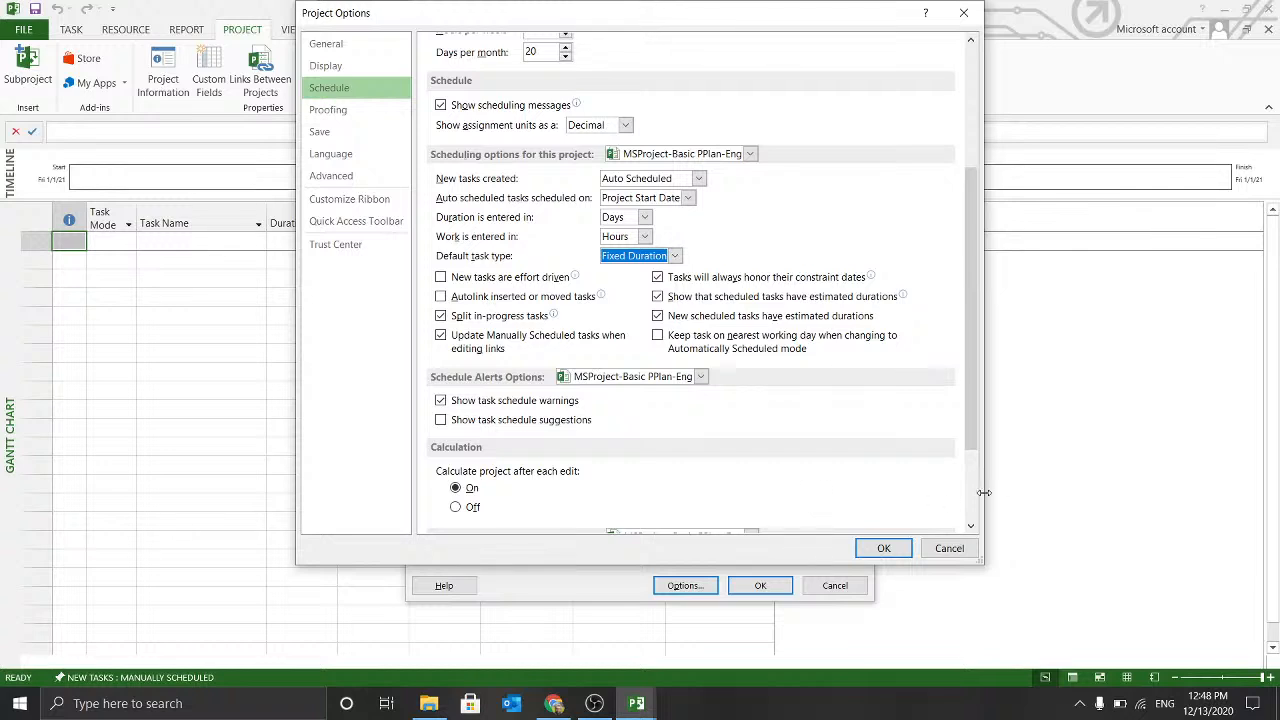
# Review the remaining schedule and calculation options, and accept both the project options and the working time changes.
pyautogui.scroll(-3, 980, 488)
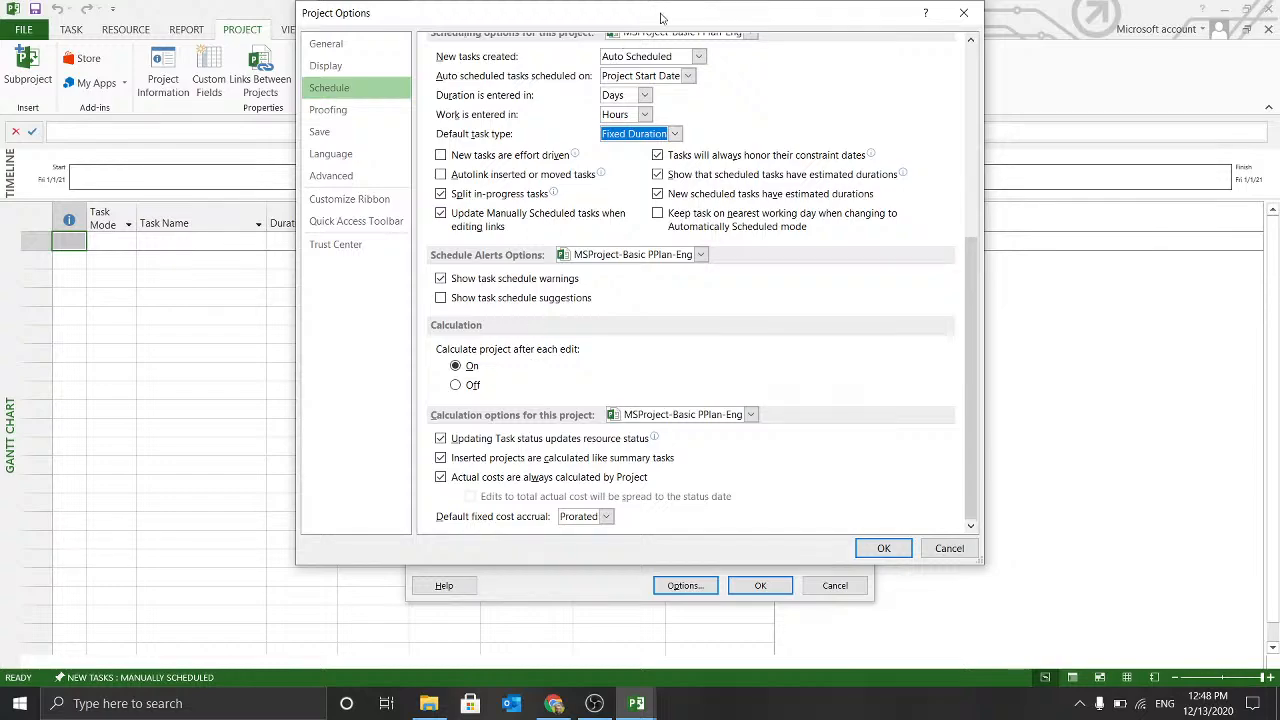
pyautogui.moveTo(660, 17); pyautogui.dragTo(664, 109)
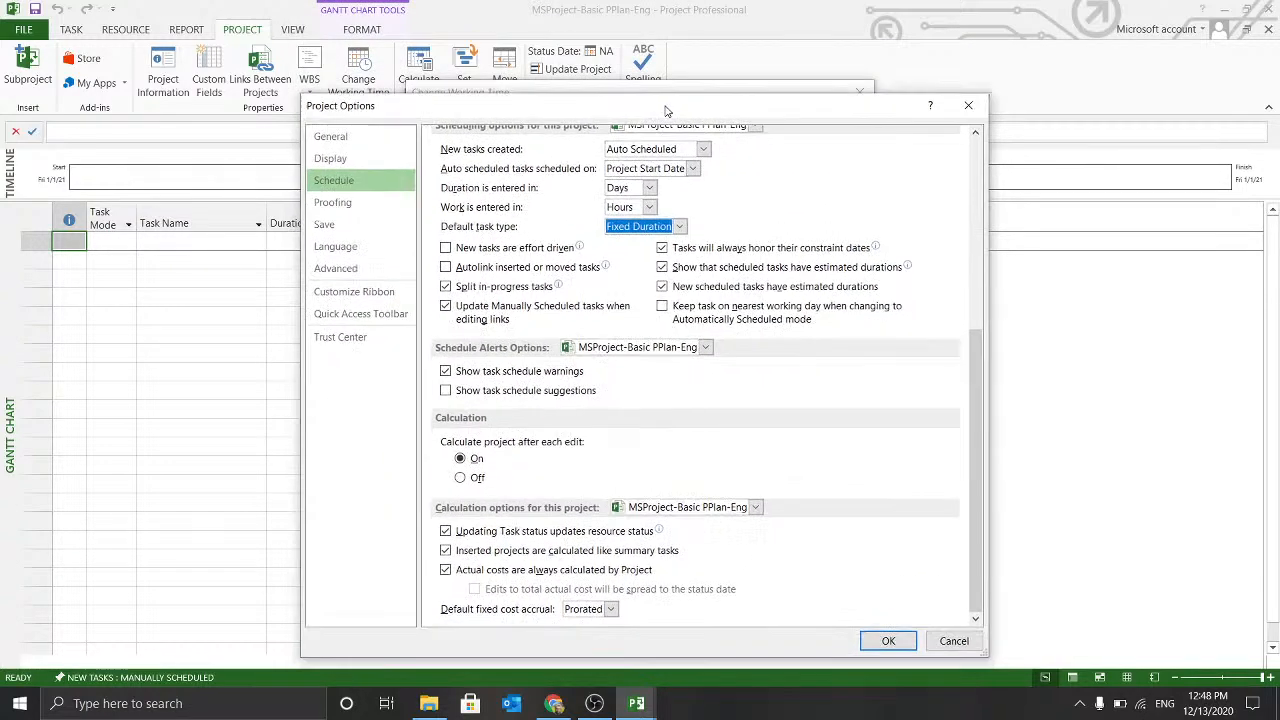
pyautogui.moveTo(536, 114); pyautogui.dragTo(543, 42)
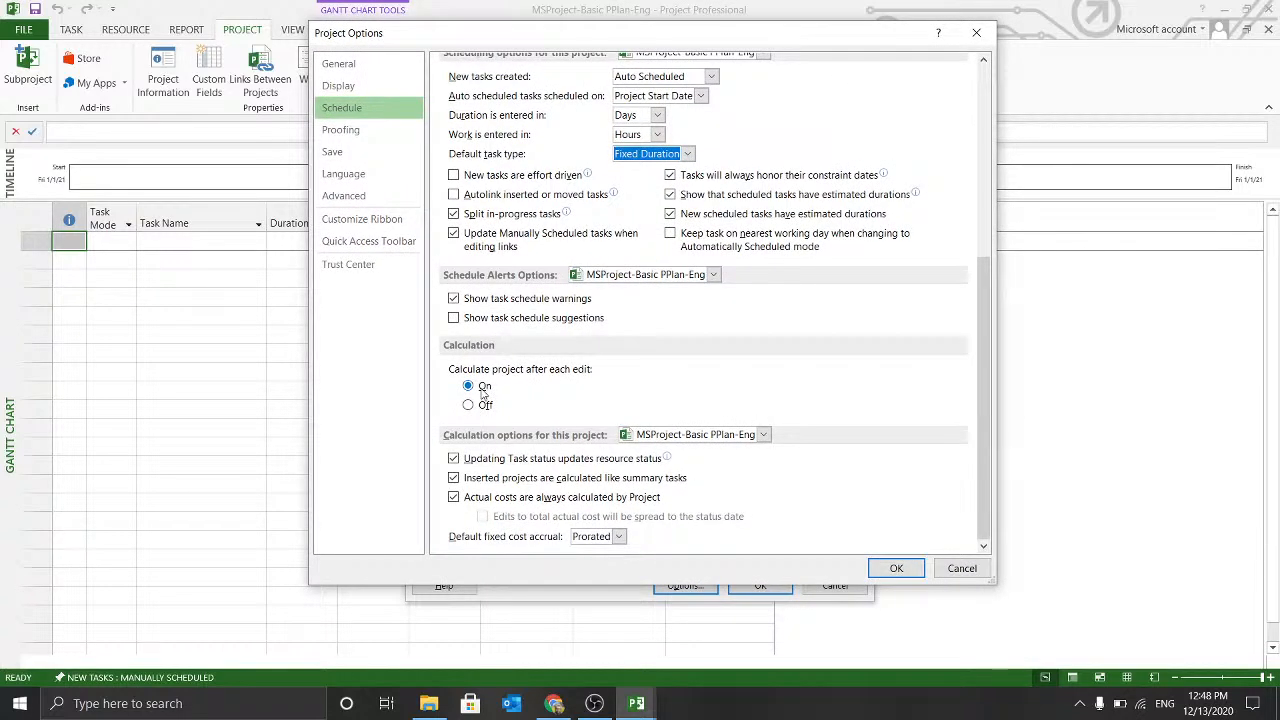
pyautogui.click(897, 569)
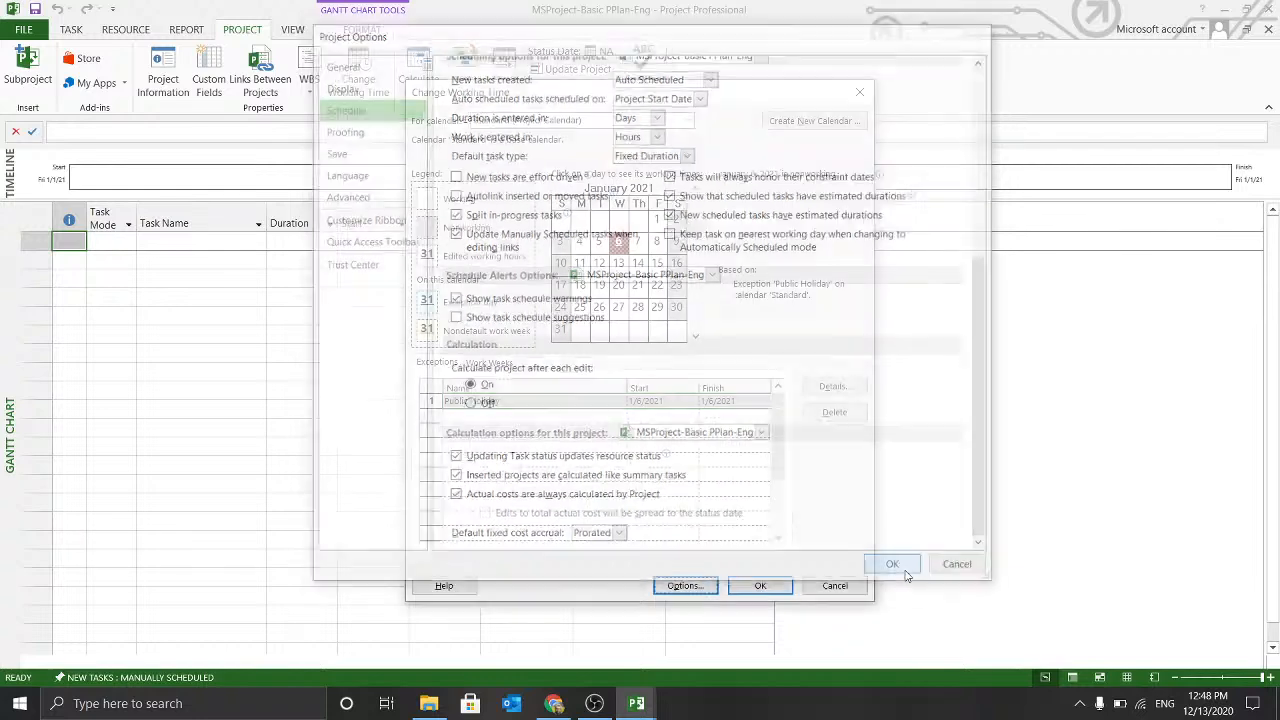
pyautogui.click(762, 588)
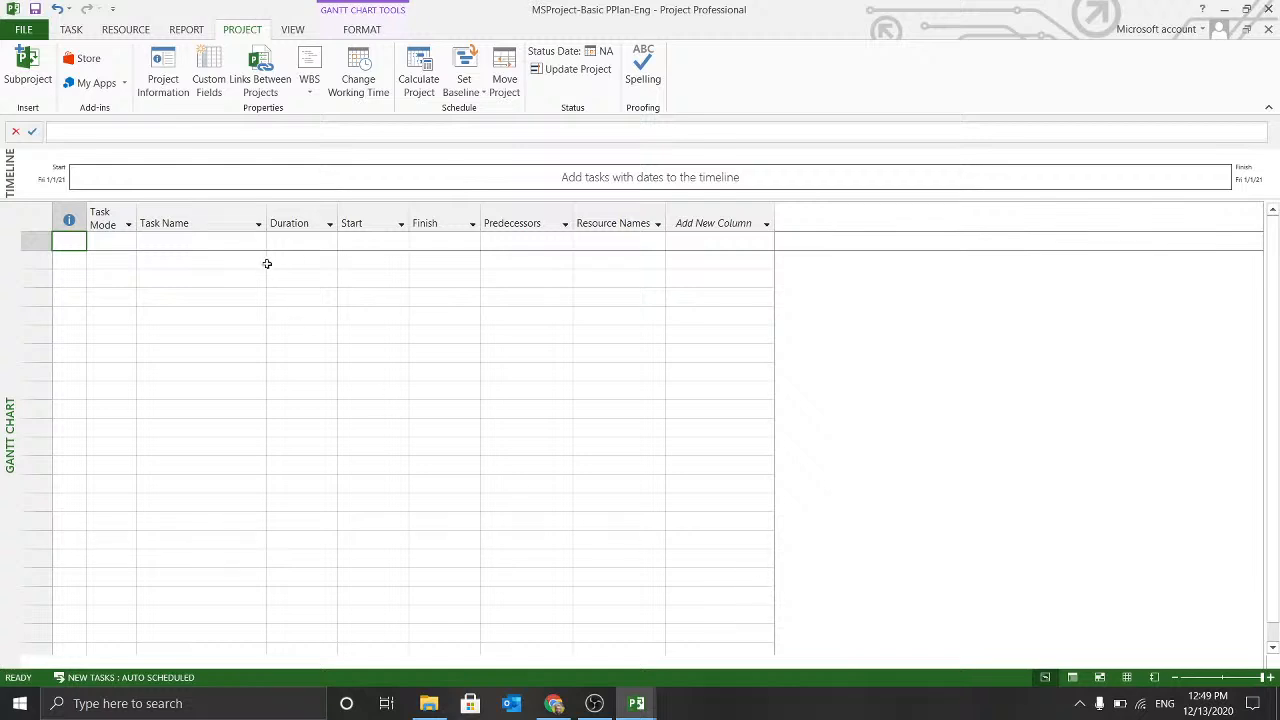
# Enter "Project Name" as the first task in the Gantt chart's task table.
pyautogui.click(72, 30)
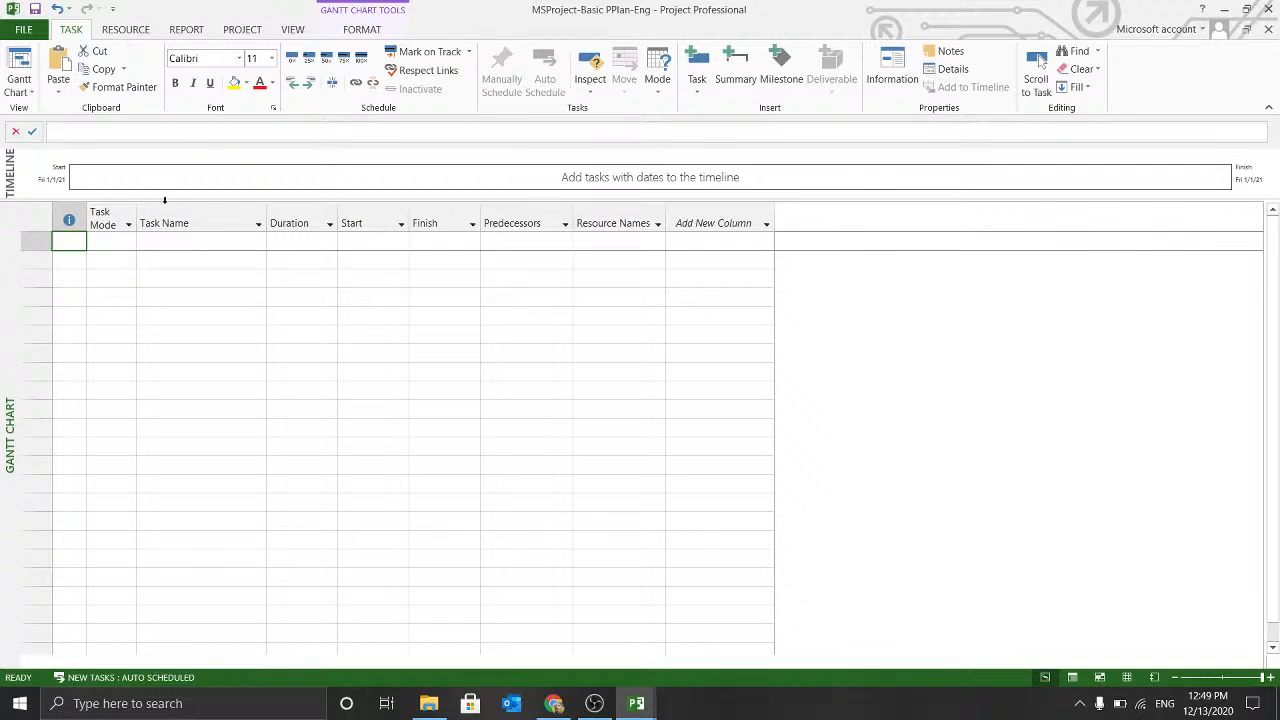
pyautogui.click(165, 240)
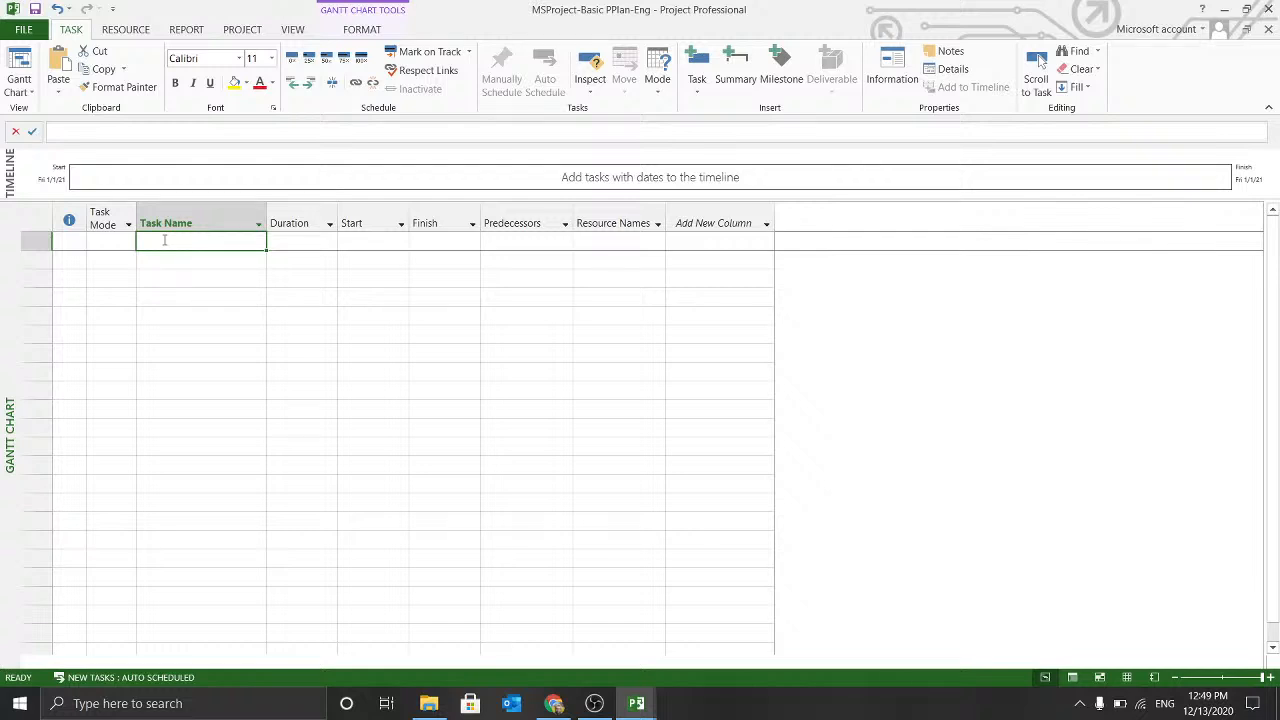
pyautogui.write('Proj')
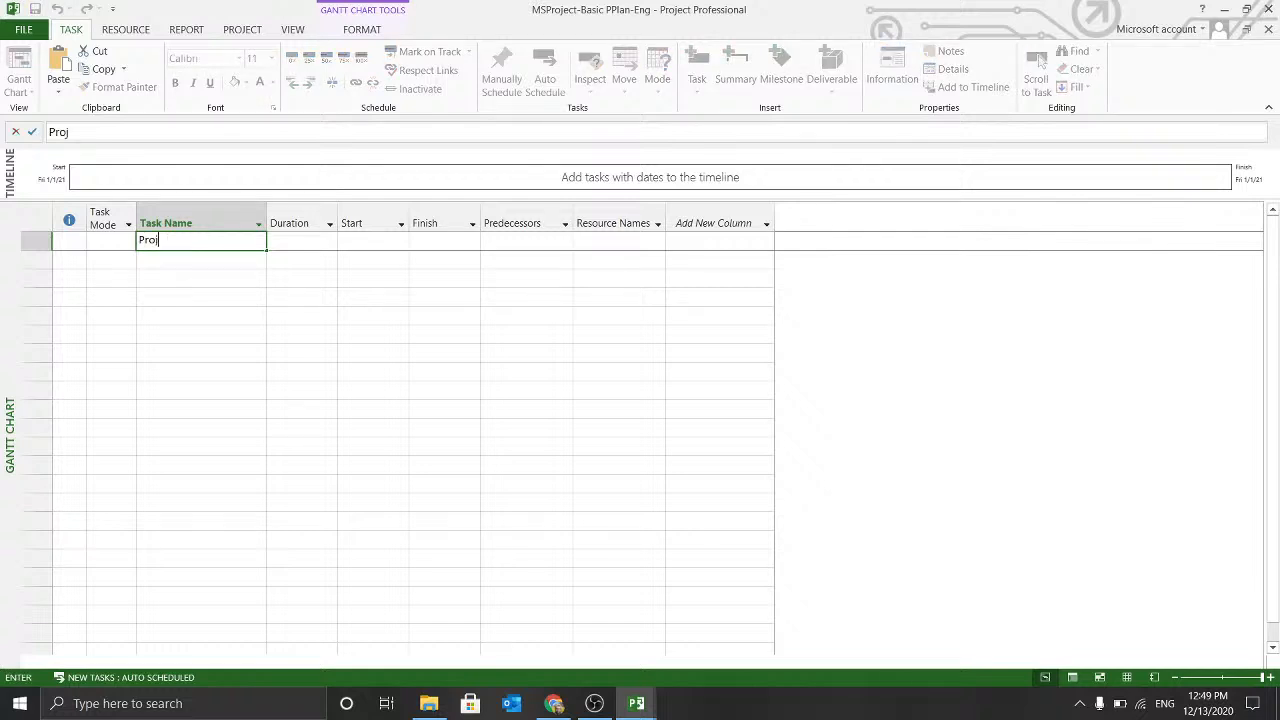
pyautogui.write('ect')
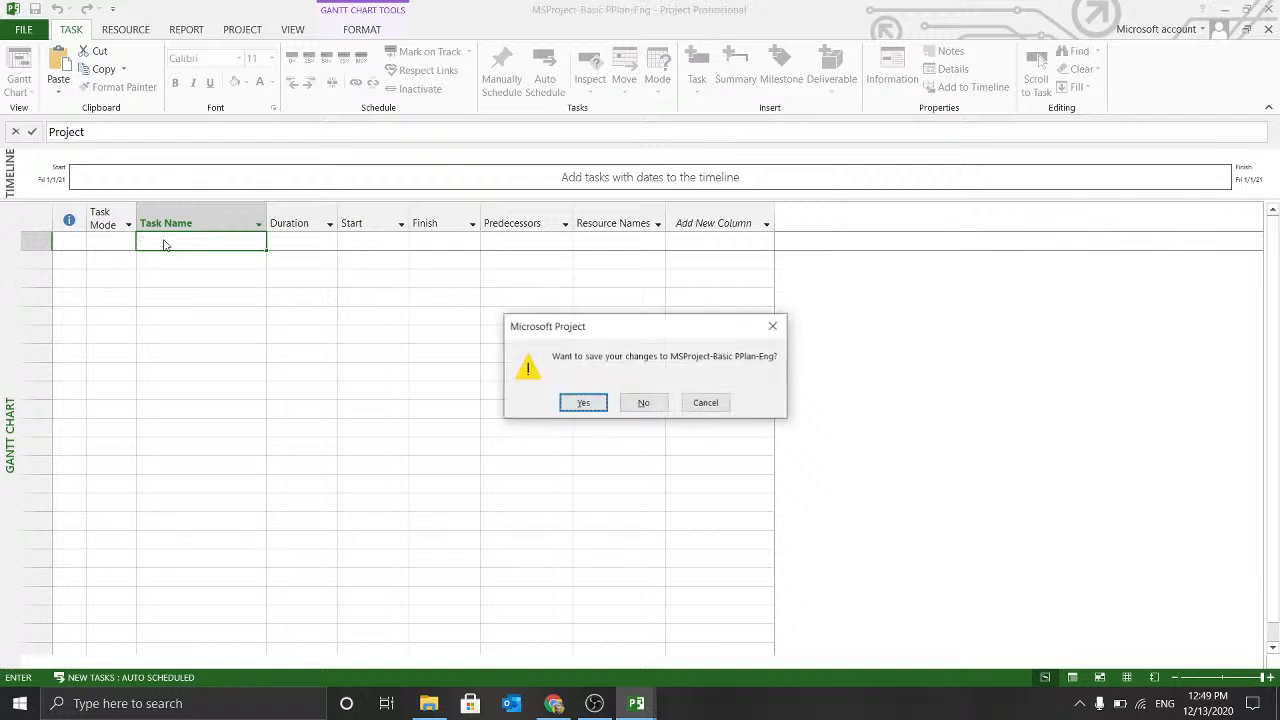
pyautogui.write('ame')
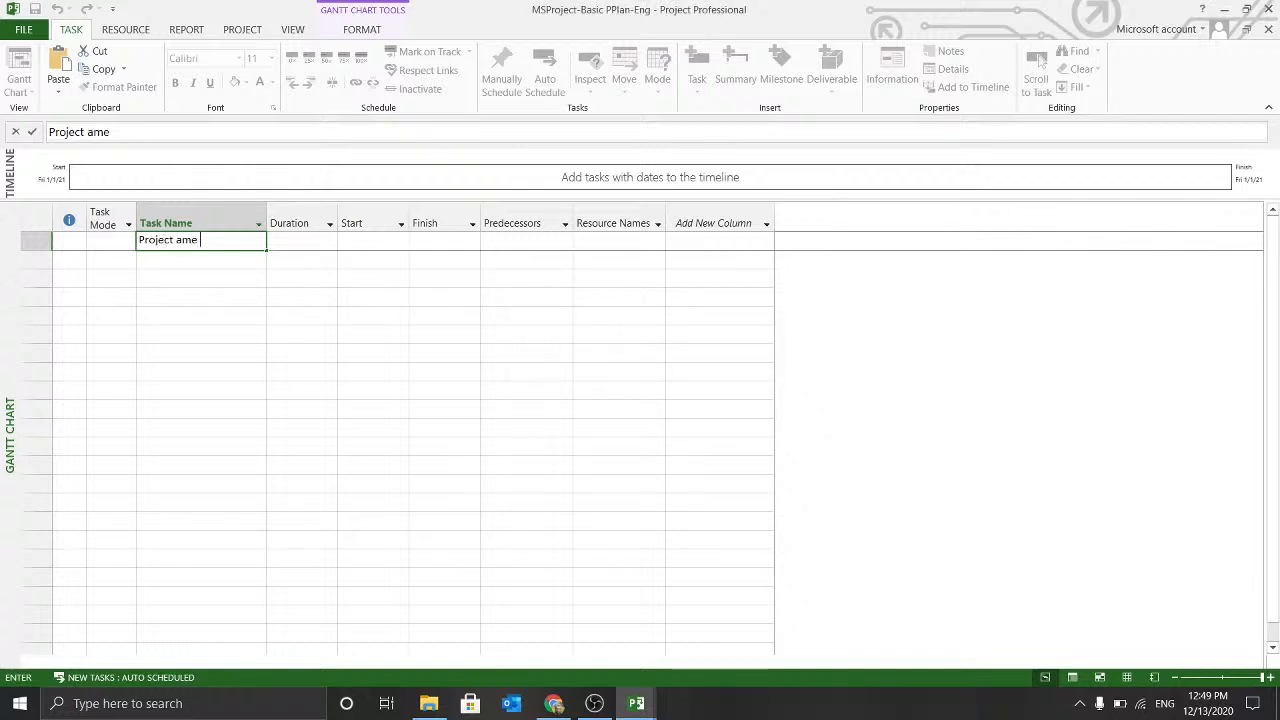
pyautogui.press('BackSpace')
pyautogui.press('BackSpace')
pyautogui.press('BackSpace')
pyautogui.press('BackSpace')
pyautogui.press('BackSpace')
pyautogui.write('Name')
pyautogui.press('Return')
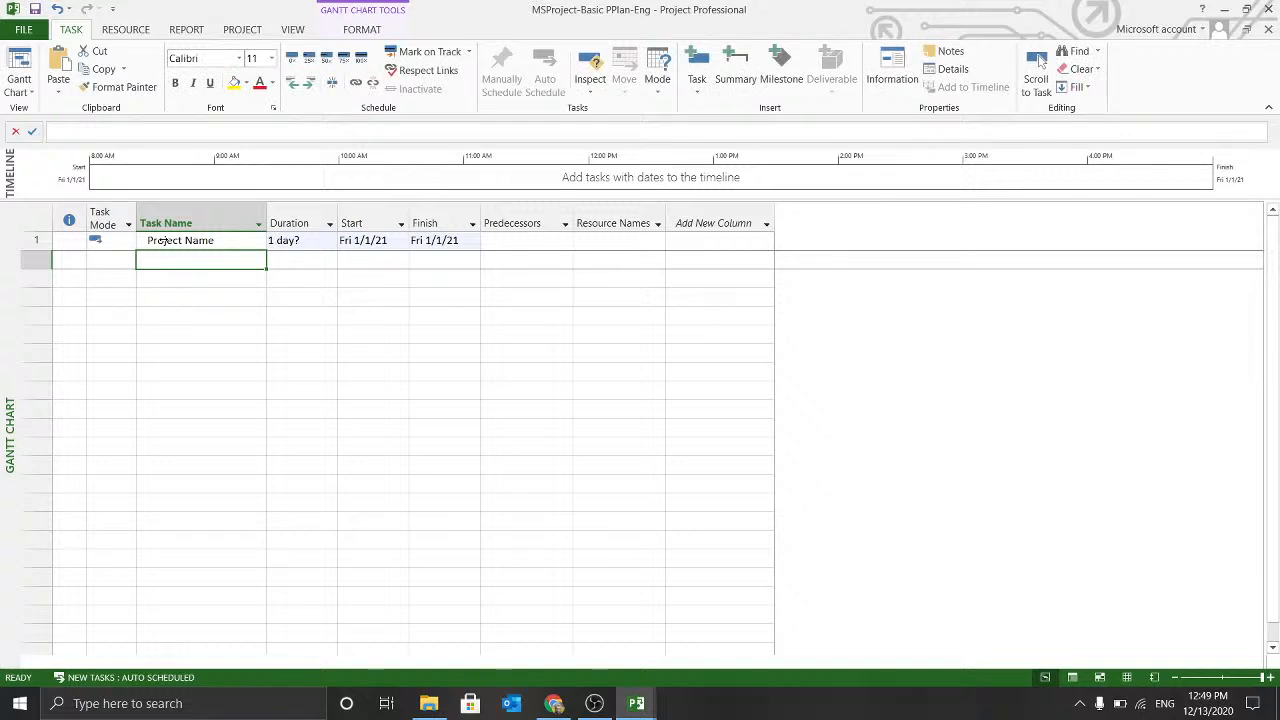
# Examine the Project Name task's start, duration and task information, leaving its details unchanged, and return to the empty task name row below.
pyautogui.click(162, 241)
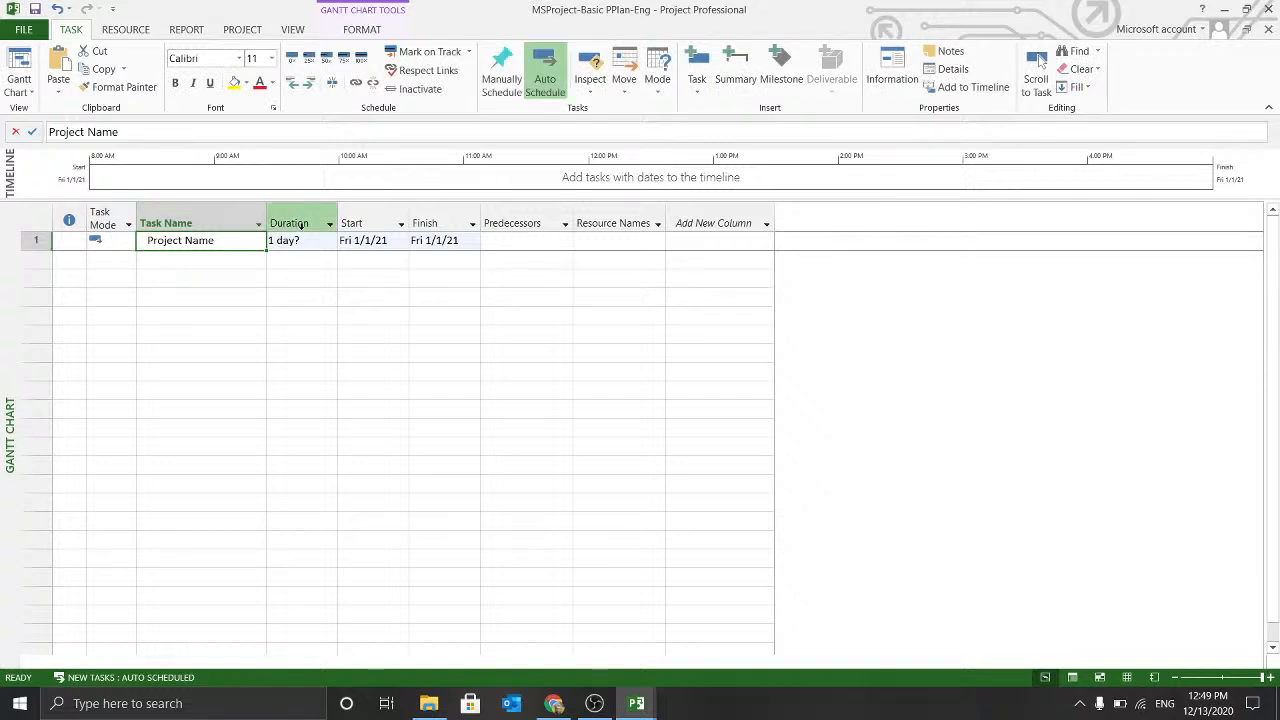
pyautogui.click(374, 241)
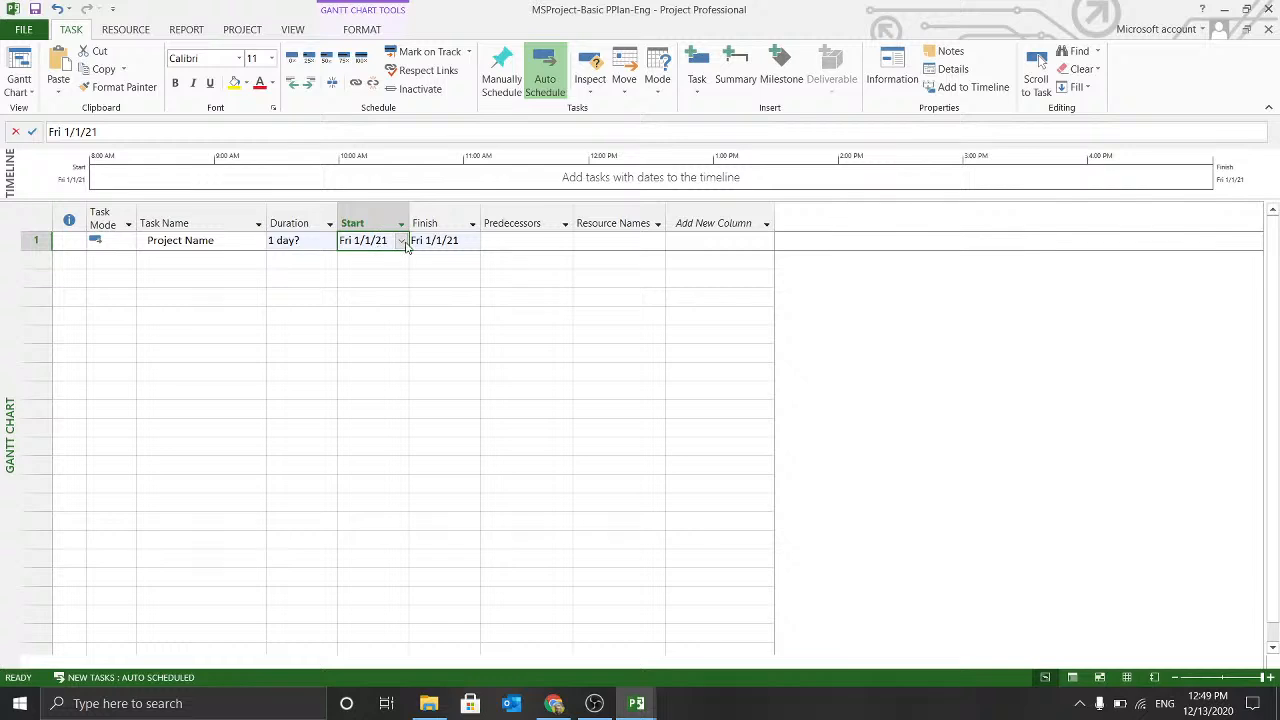
pyautogui.click(311, 242)
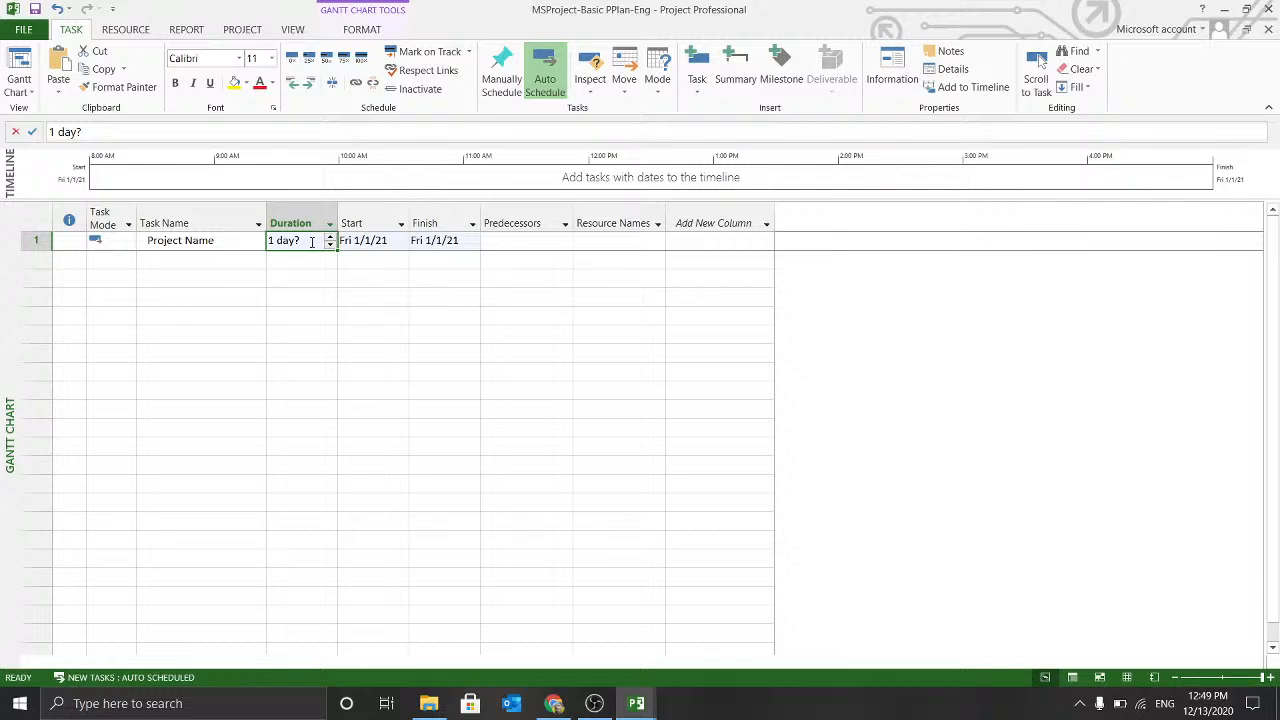
pyautogui.doubleClick(311, 242)
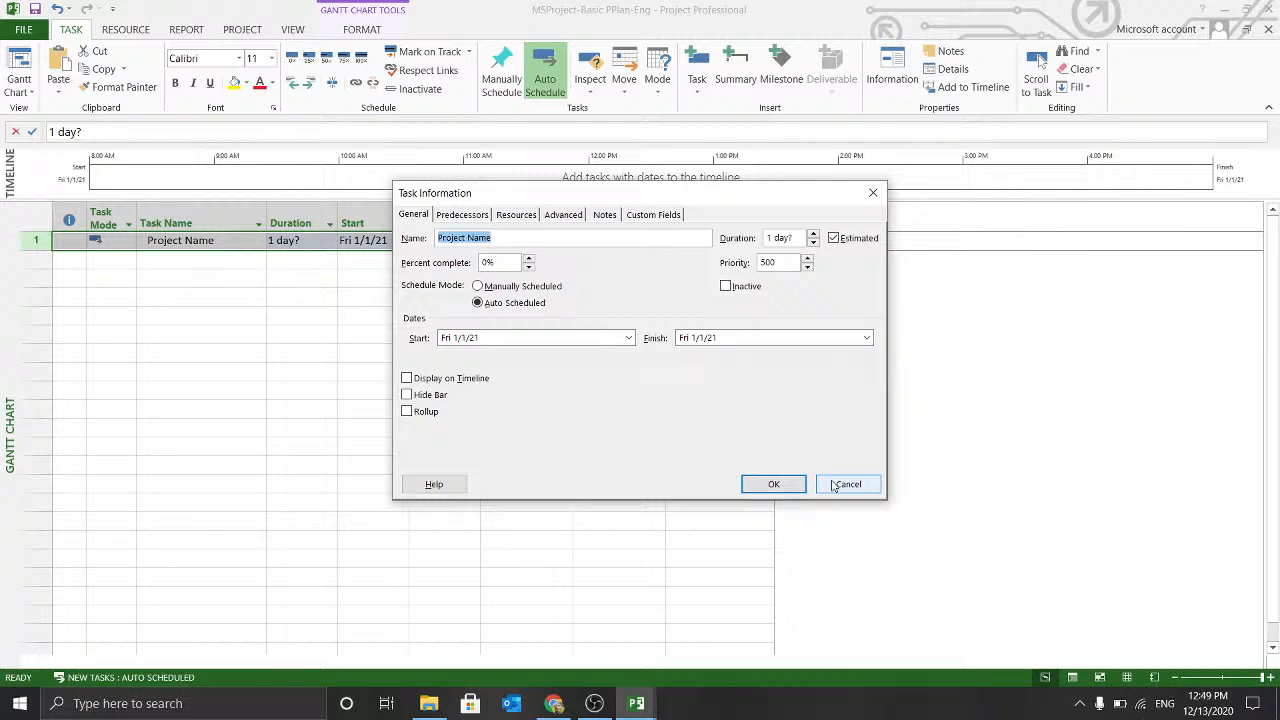
pyautogui.click(835, 485)
pyautogui.click(393, 414)
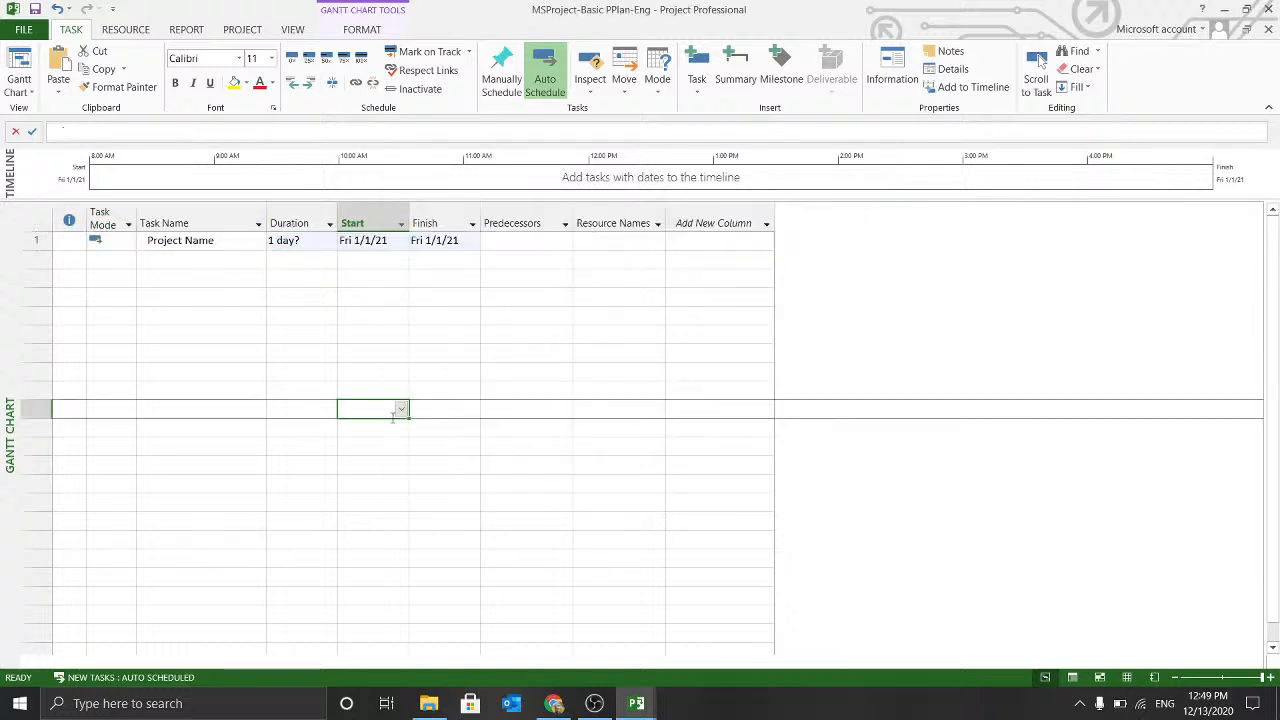
pyautogui.click(186, 258)
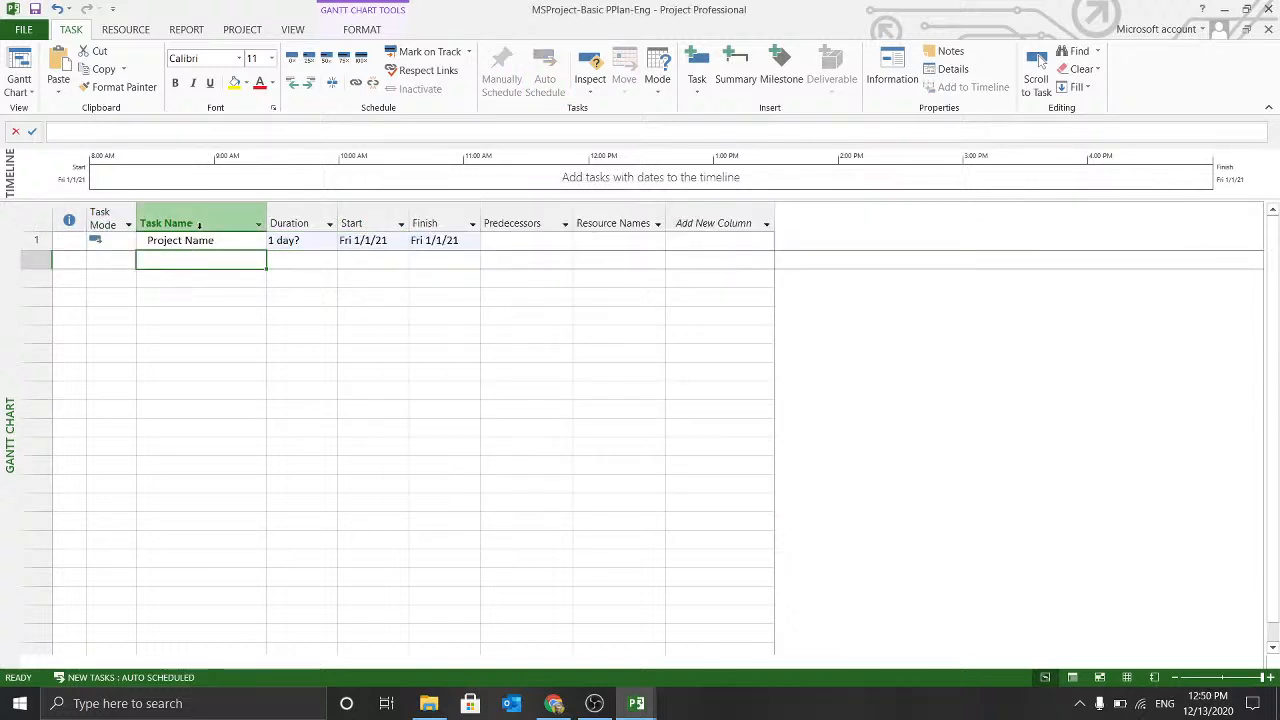
# Widen the Task Name column and enter "Summary Task 1" as the task below Project Name.
pyautogui.click(203, 243)
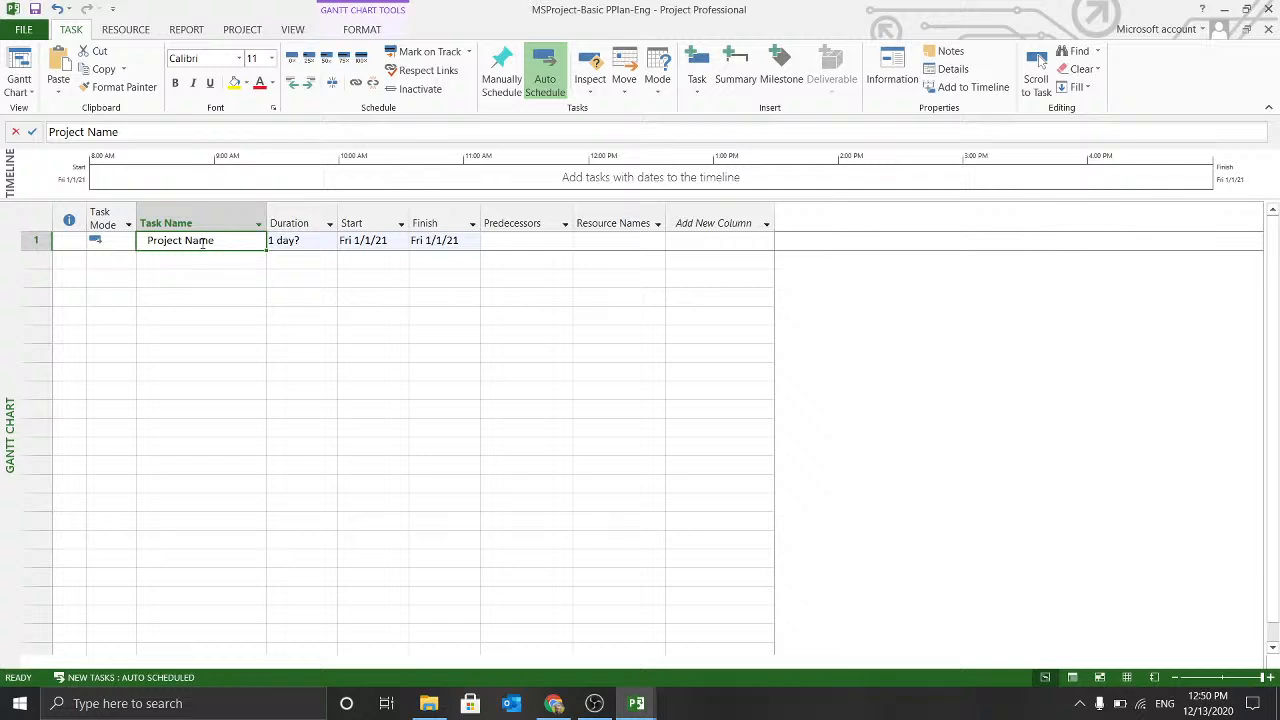
pyautogui.click(202, 267)
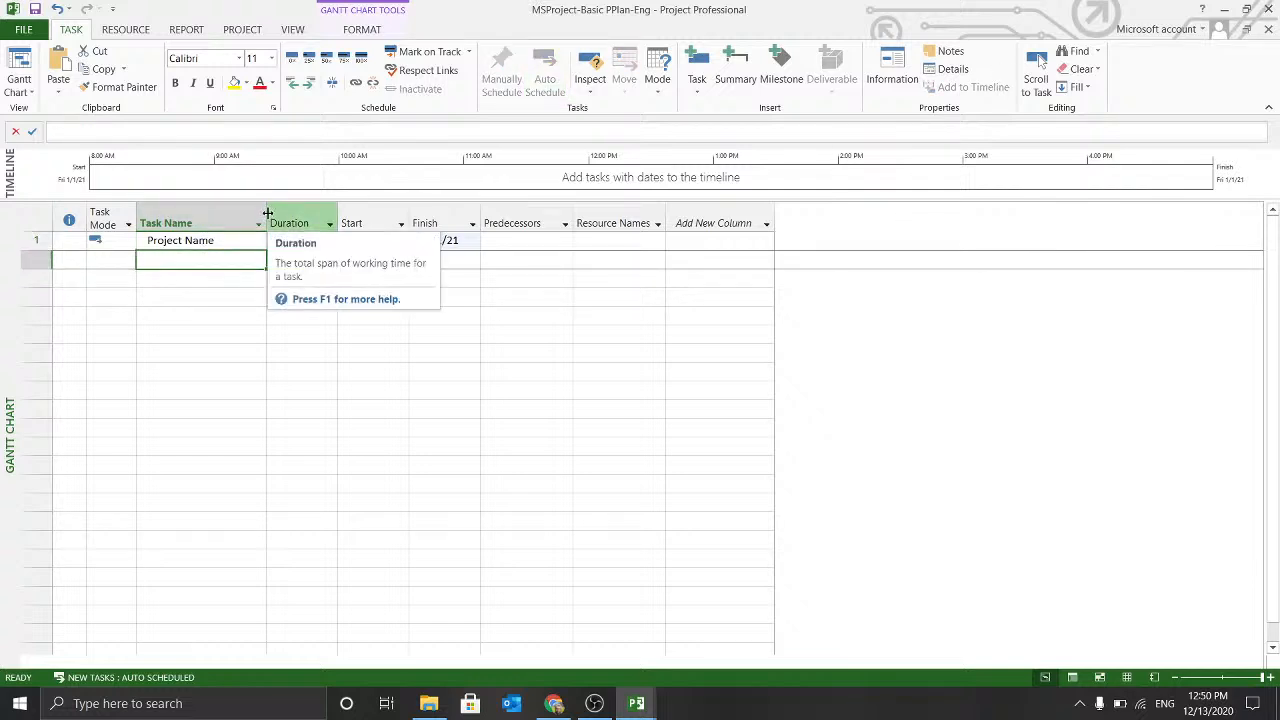
pyautogui.moveTo(268, 214); pyautogui.dragTo(337, 210)
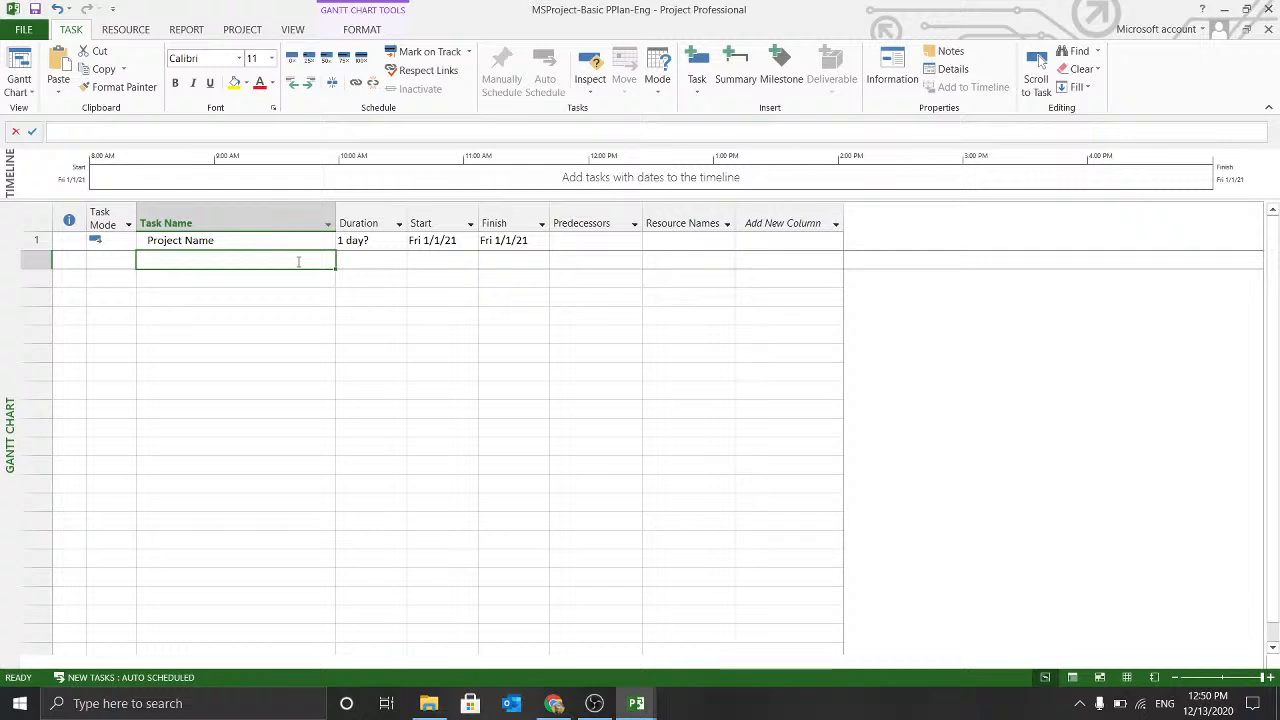
pyautogui.write('Summary ')
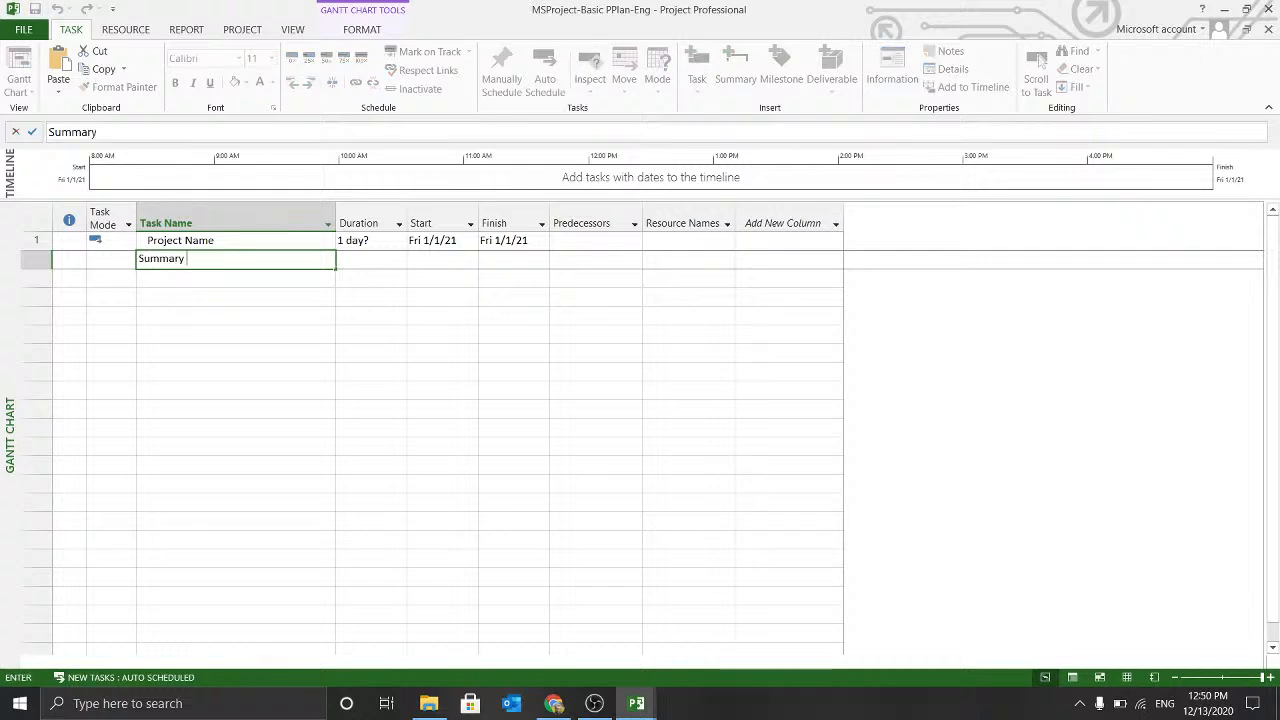
pyautogui.write('Task 1')
pyautogui.press('Return')
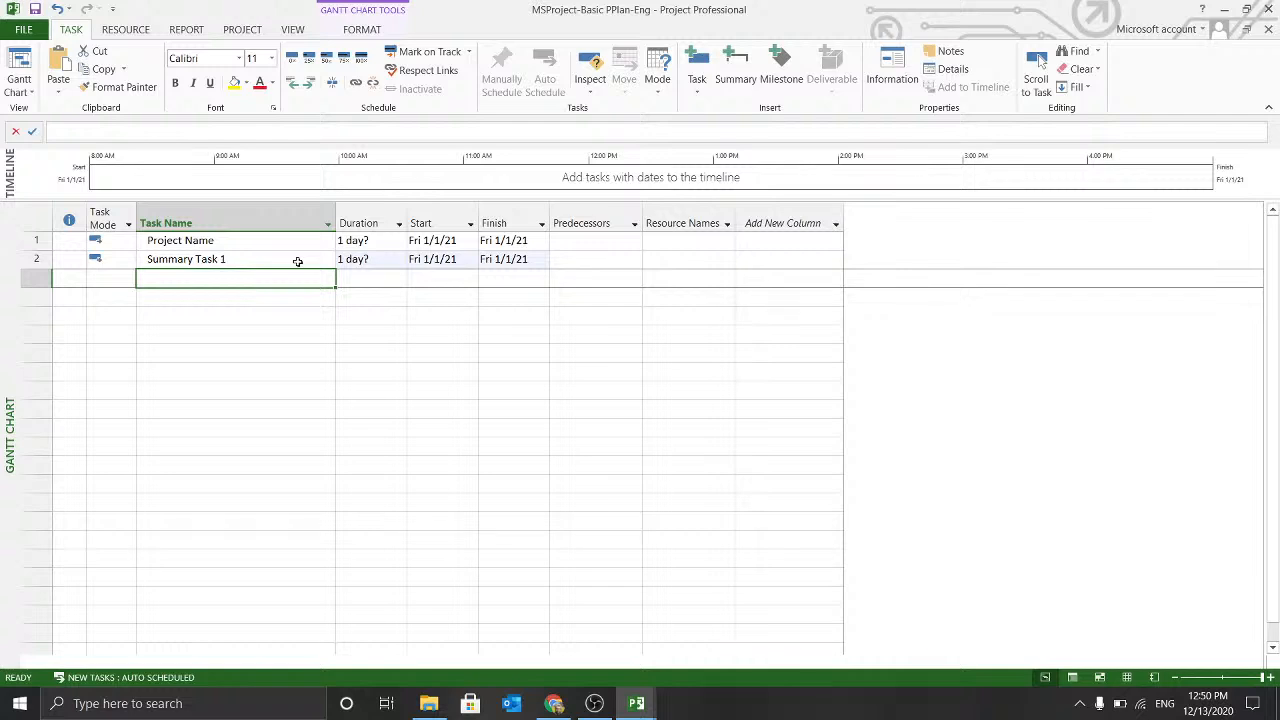
# Enter three more tasks named Task A, Task B and Task C below Summary Task 1.
pyautogui.write('Tas')
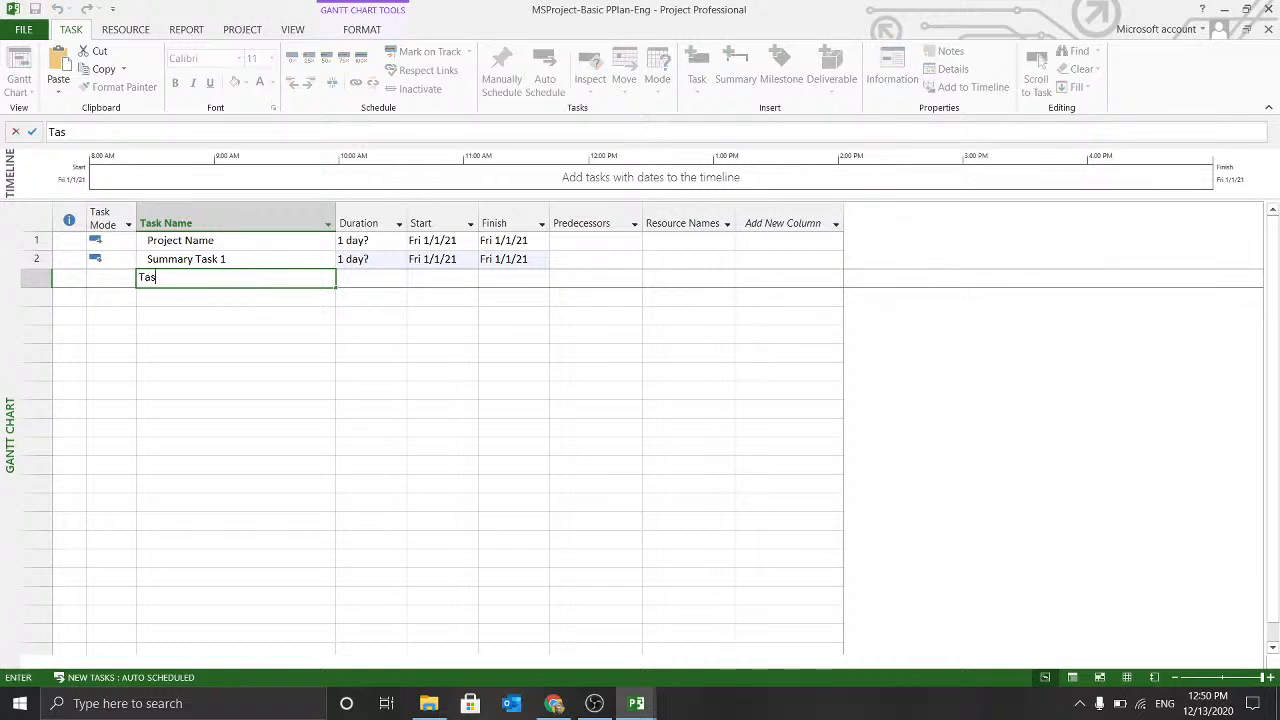
pyautogui.write('k A')
pyautogui.press('Return')
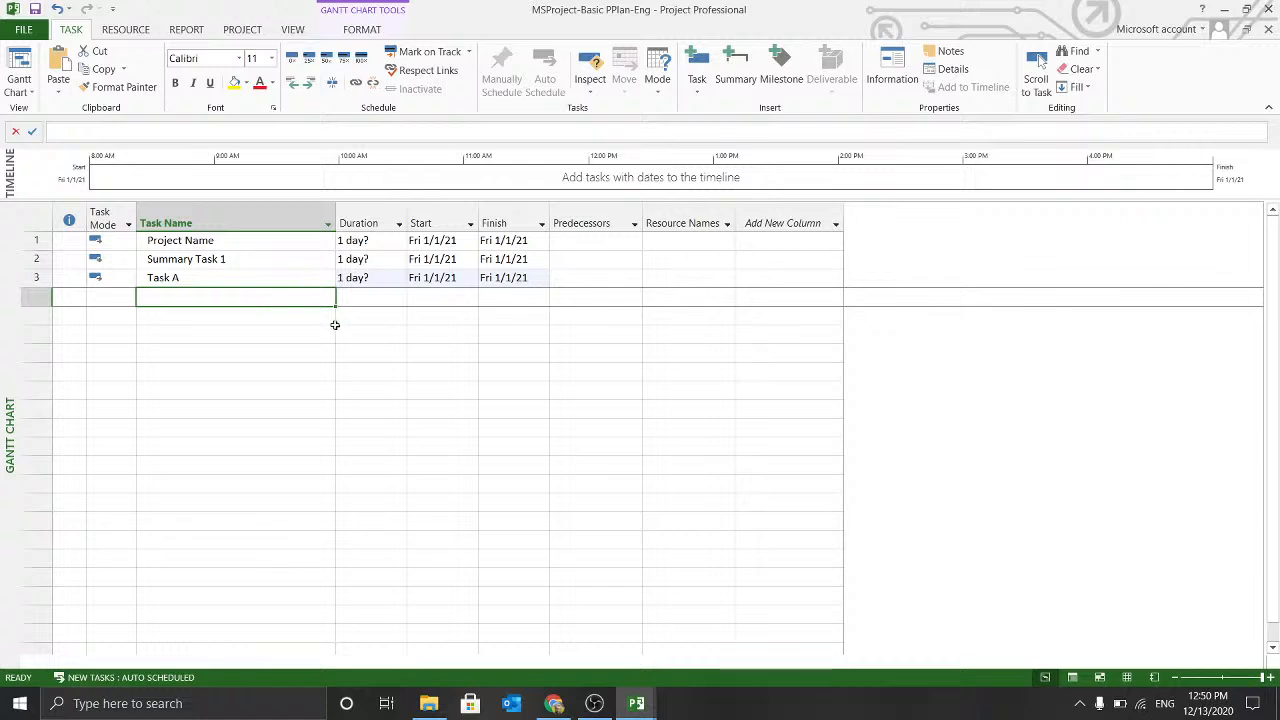
pyautogui.write('Task ')
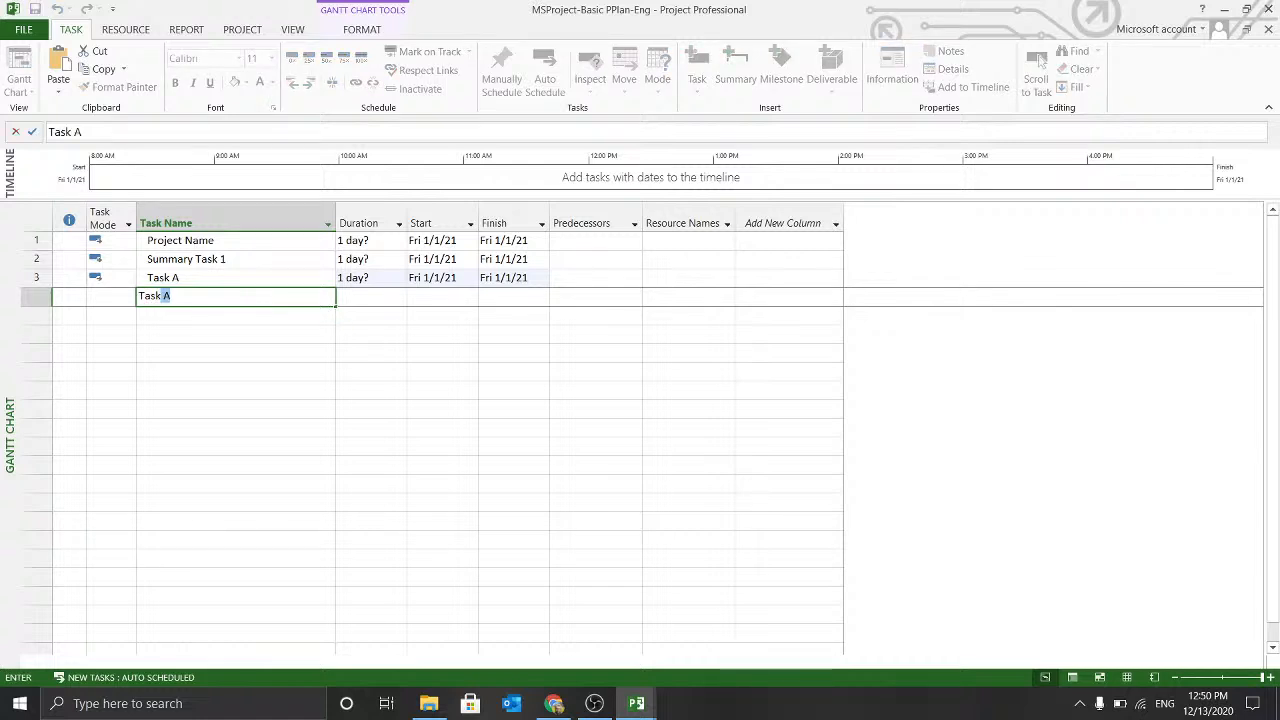
pyautogui.write('B')
pyautogui.press('Return')
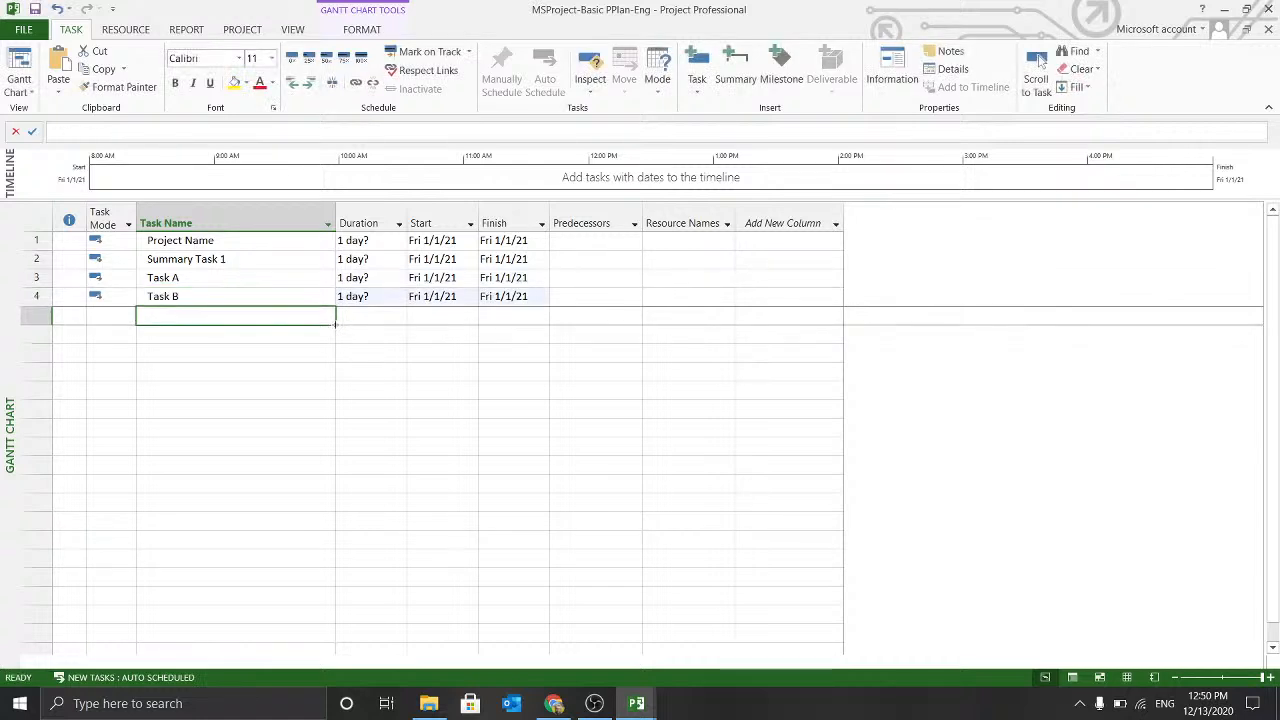
pyautogui.write('Tas')
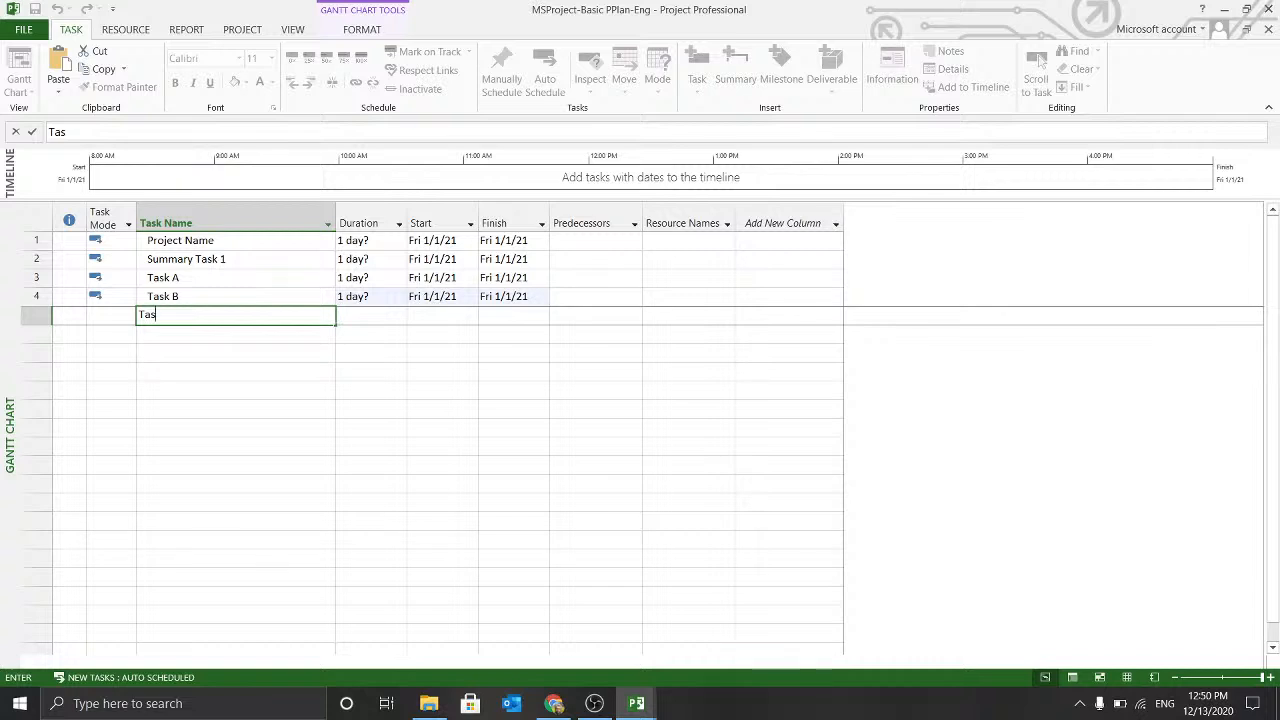
pyautogui.write('k C')
pyautogui.press('Return')
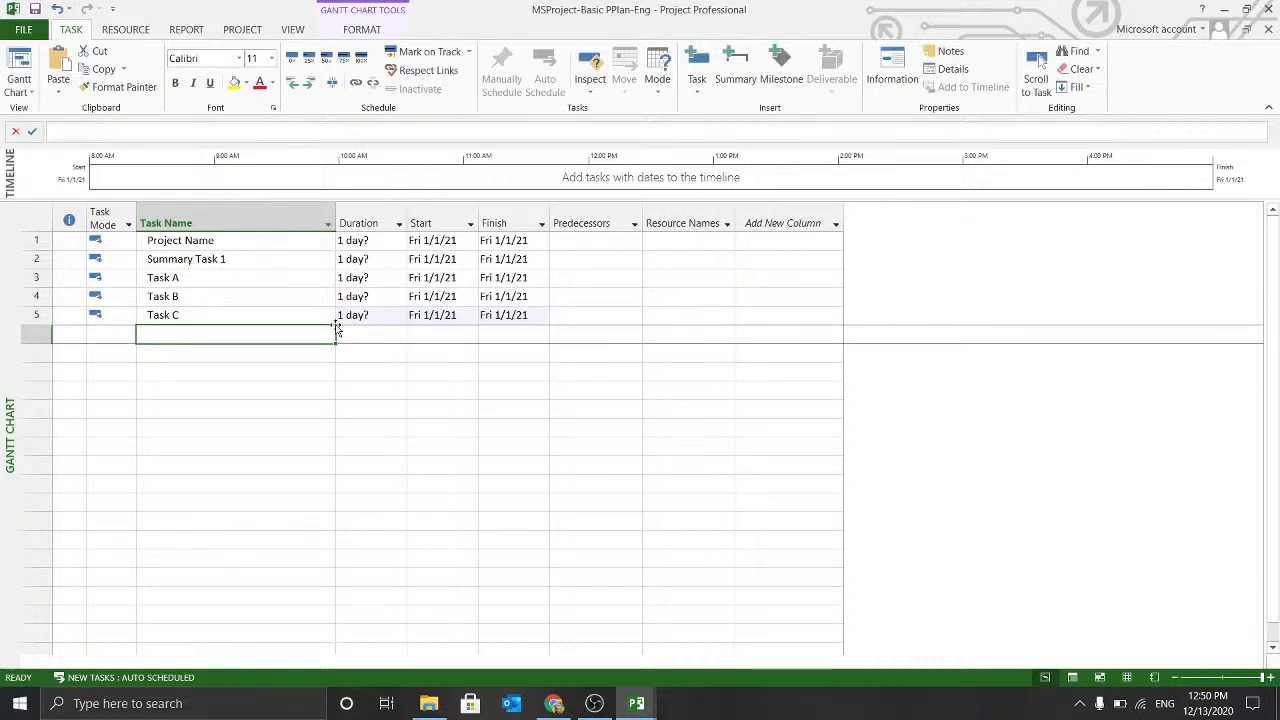
# Indent Task A, Task B and Task C under Summary Task 1, and indent Summary Task 1 under Project Name.
pyautogui.click(267, 283)
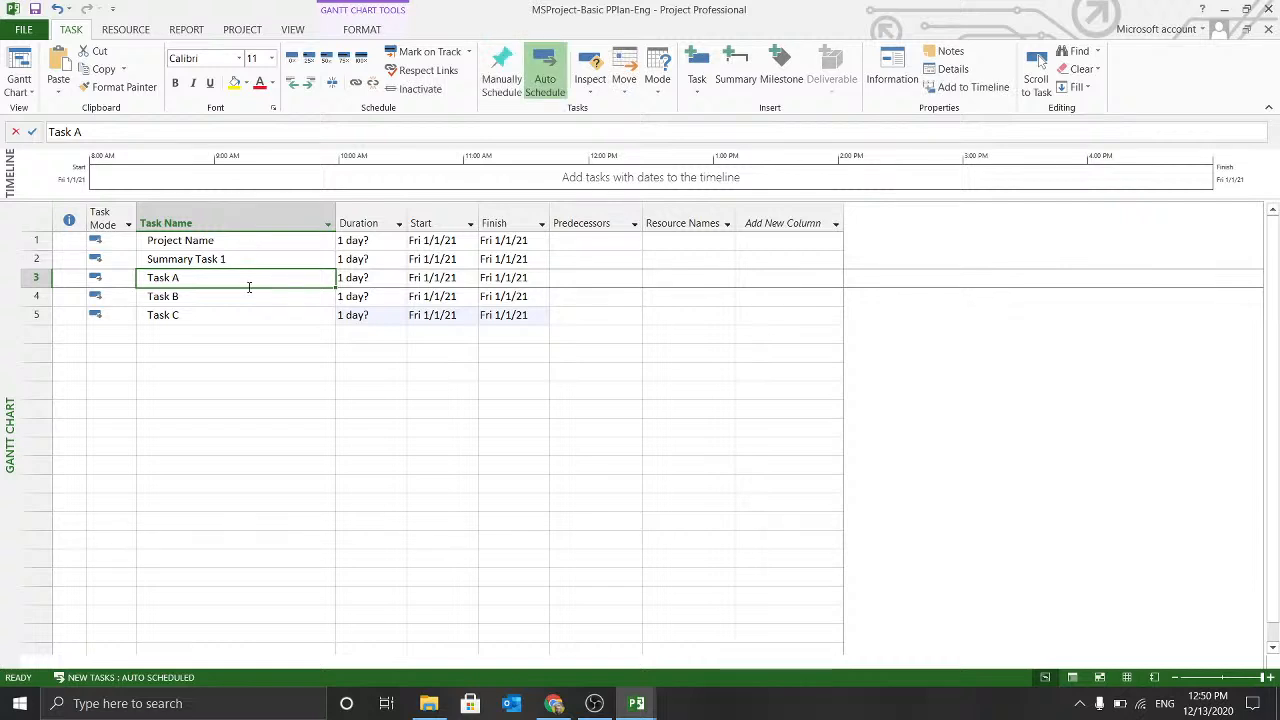
pyautogui.hotkey('shift', 'Down')
pyautogui.hotkey('shift', 'Down')
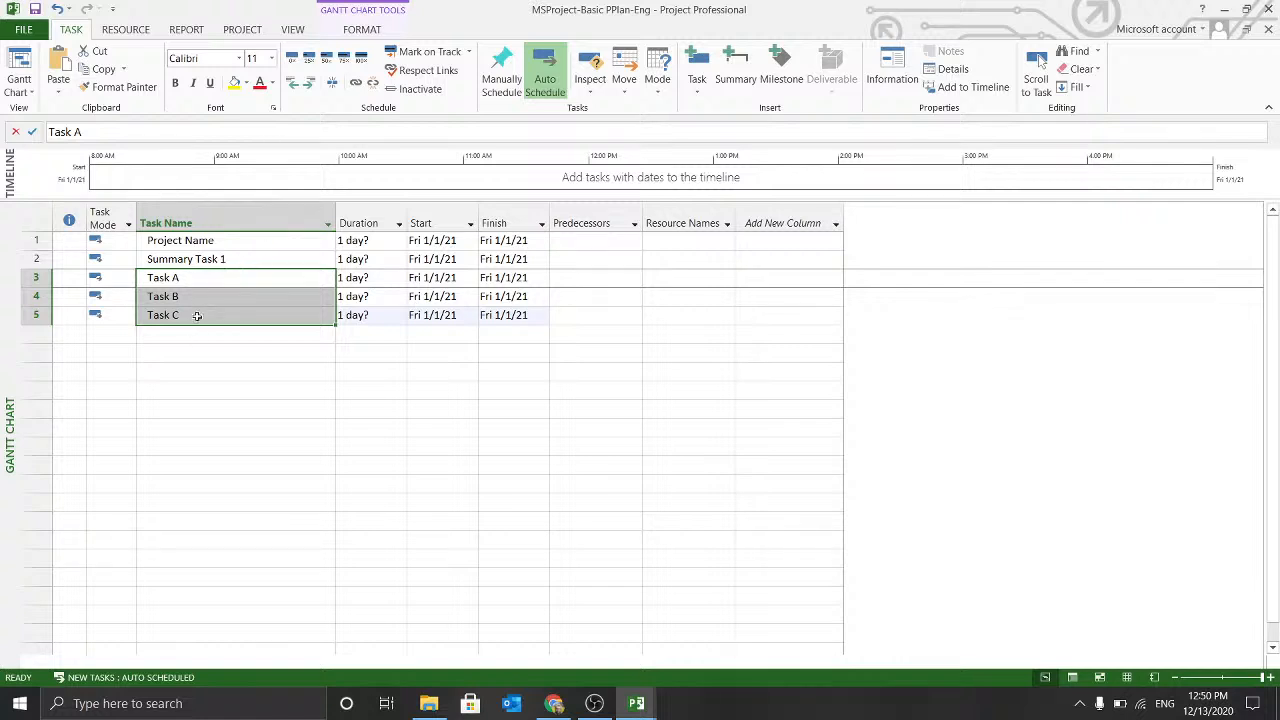
pyautogui.click(311, 84)
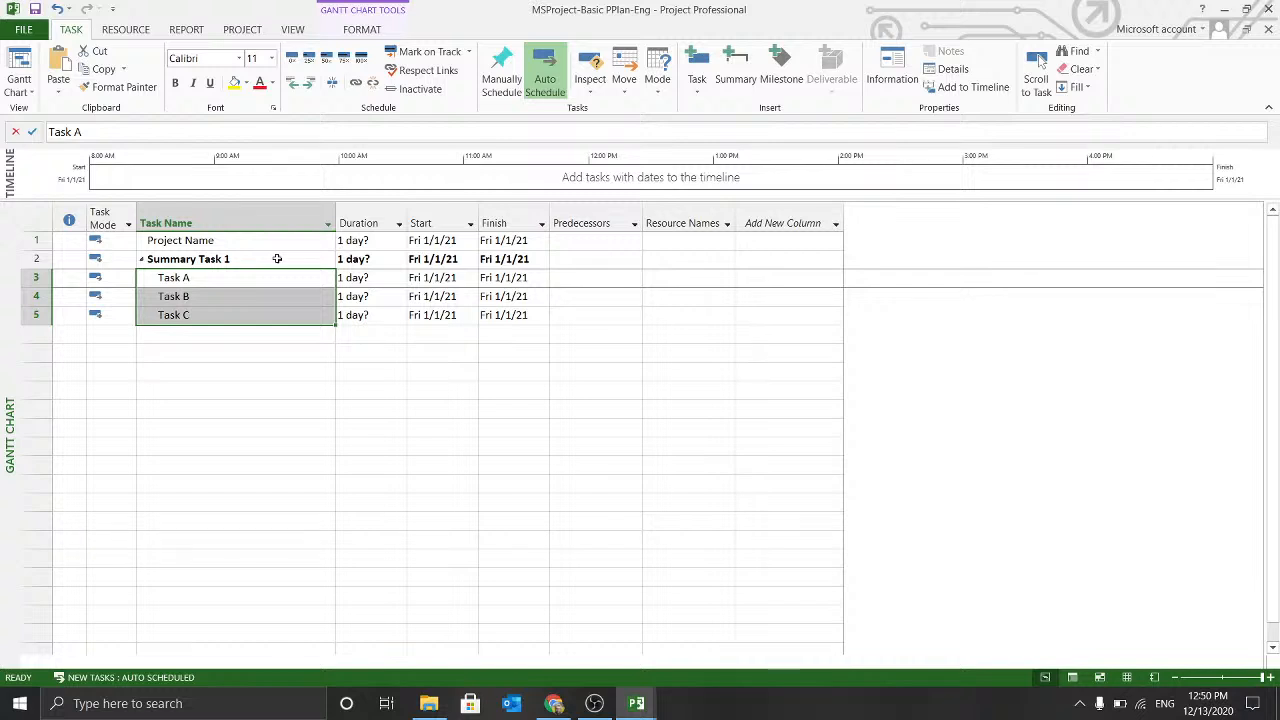
pyautogui.click(277, 259)
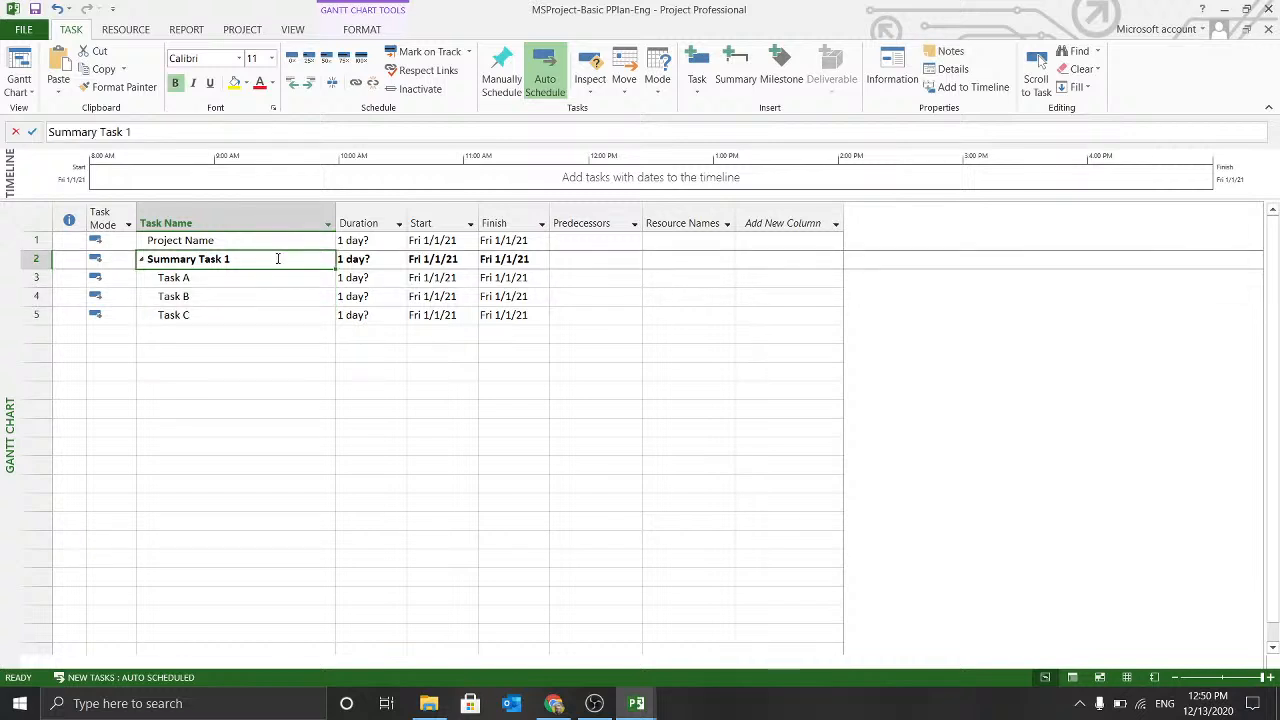
pyautogui.click(308, 84)
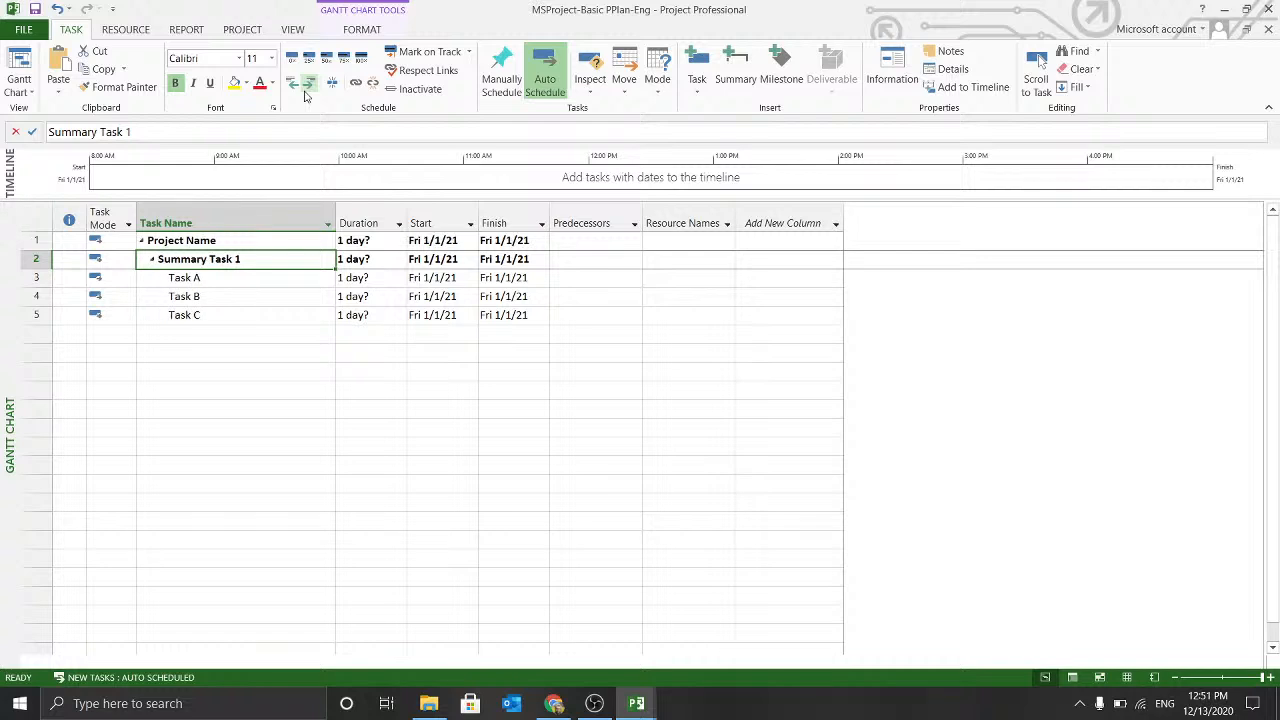
# Check the outline hierarchy by collapsing and re-expanding the Project Name and Summary Task 1 groups.
pyautogui.click(242, 242)
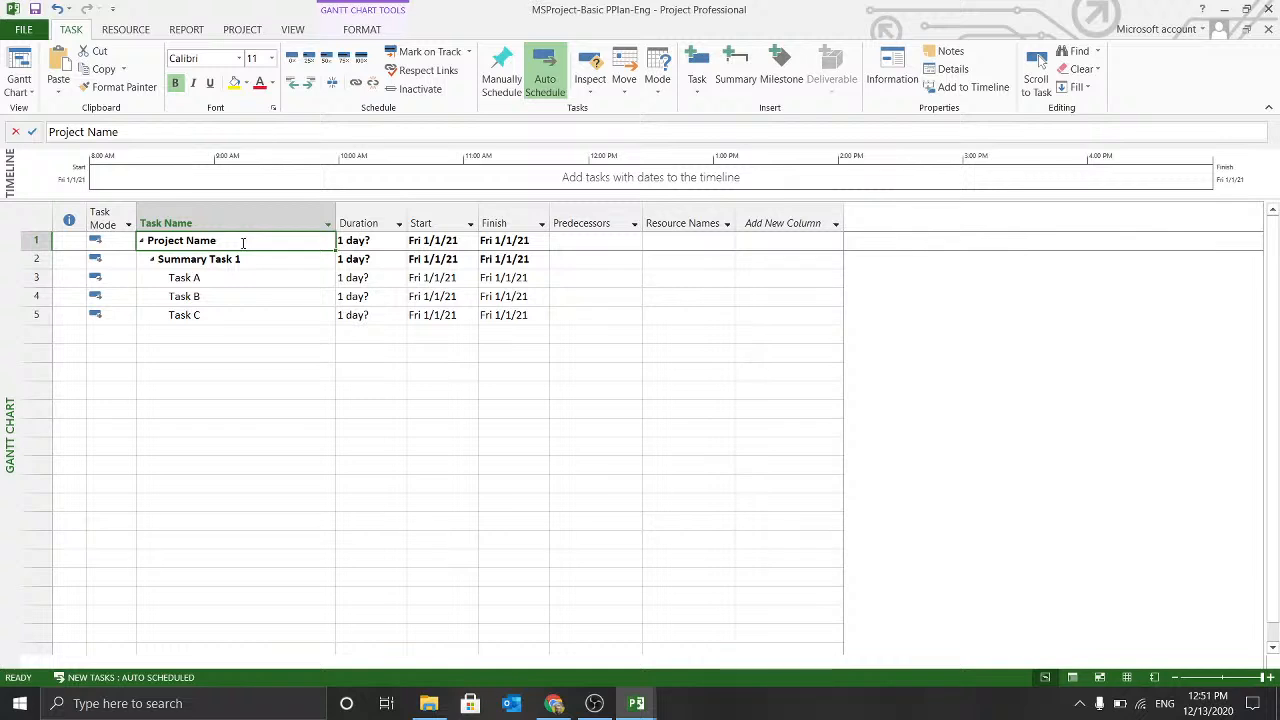
pyautogui.click(142, 243)
pyautogui.click(142, 243)
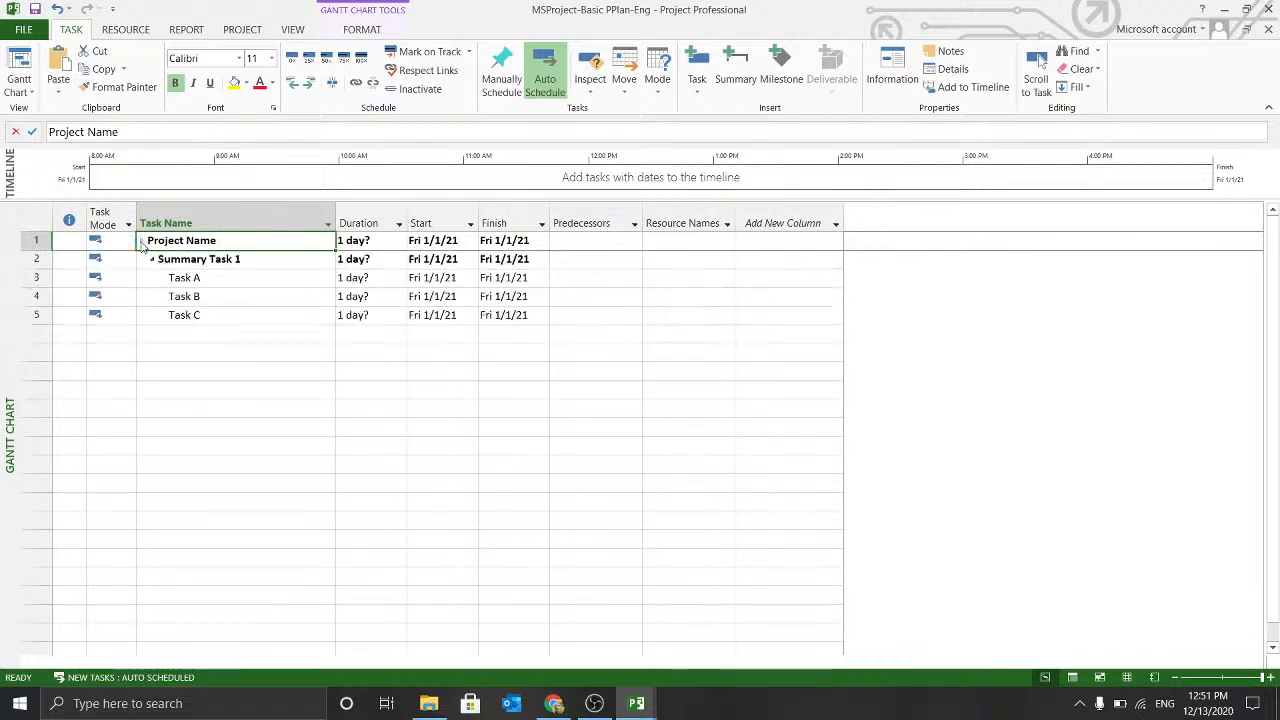
pyautogui.click(152, 260)
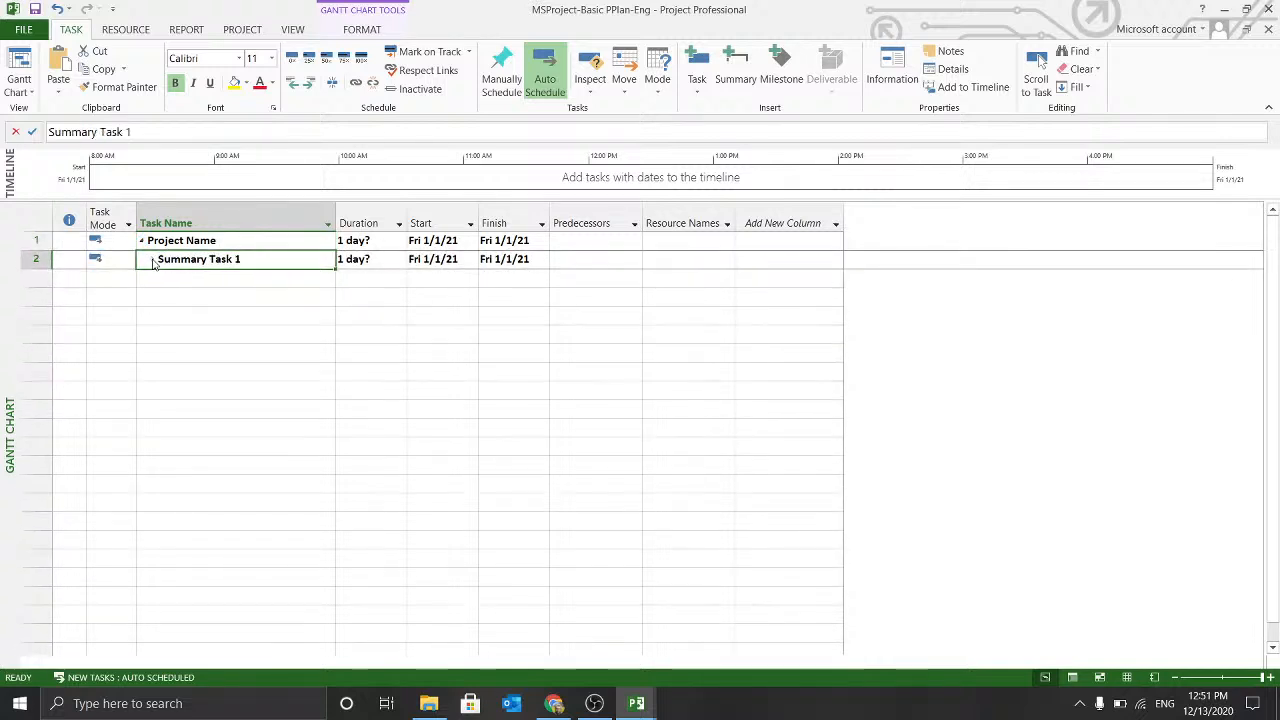
pyautogui.click(152, 260)
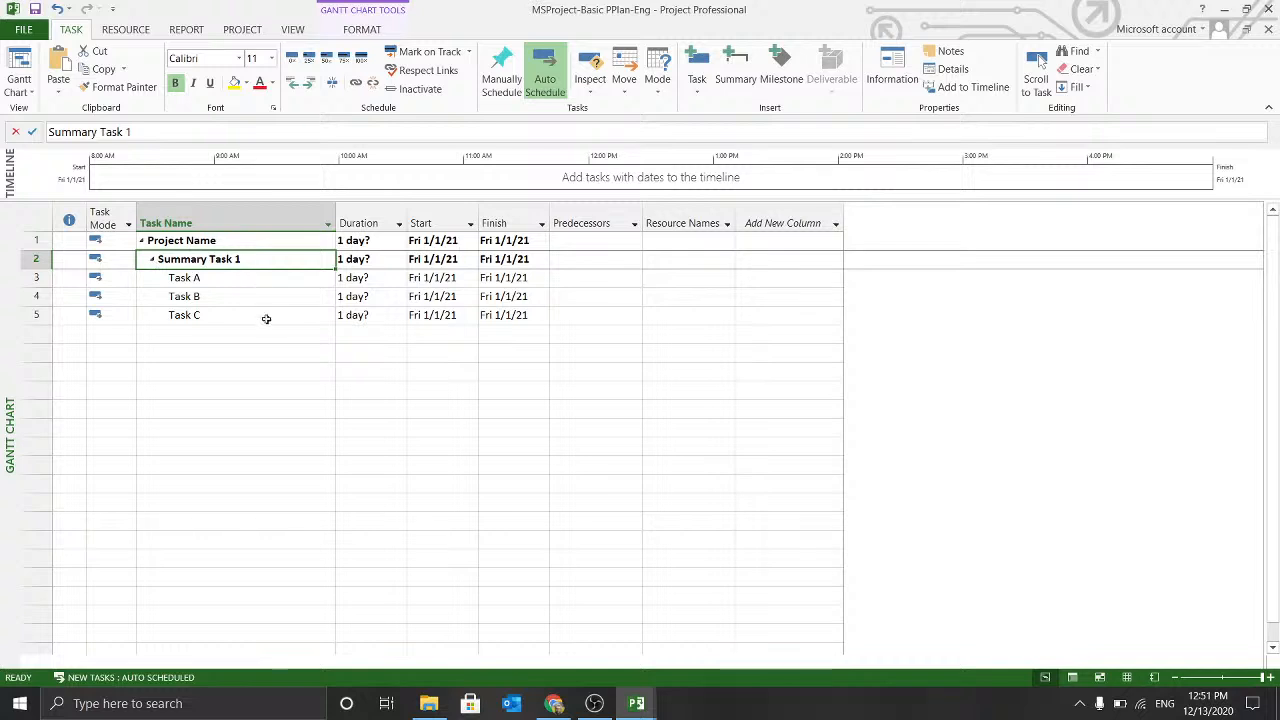
# Open the task information for Task A and set its duration to 4 days, not marked as estimated.
pyautogui.click(352, 281)
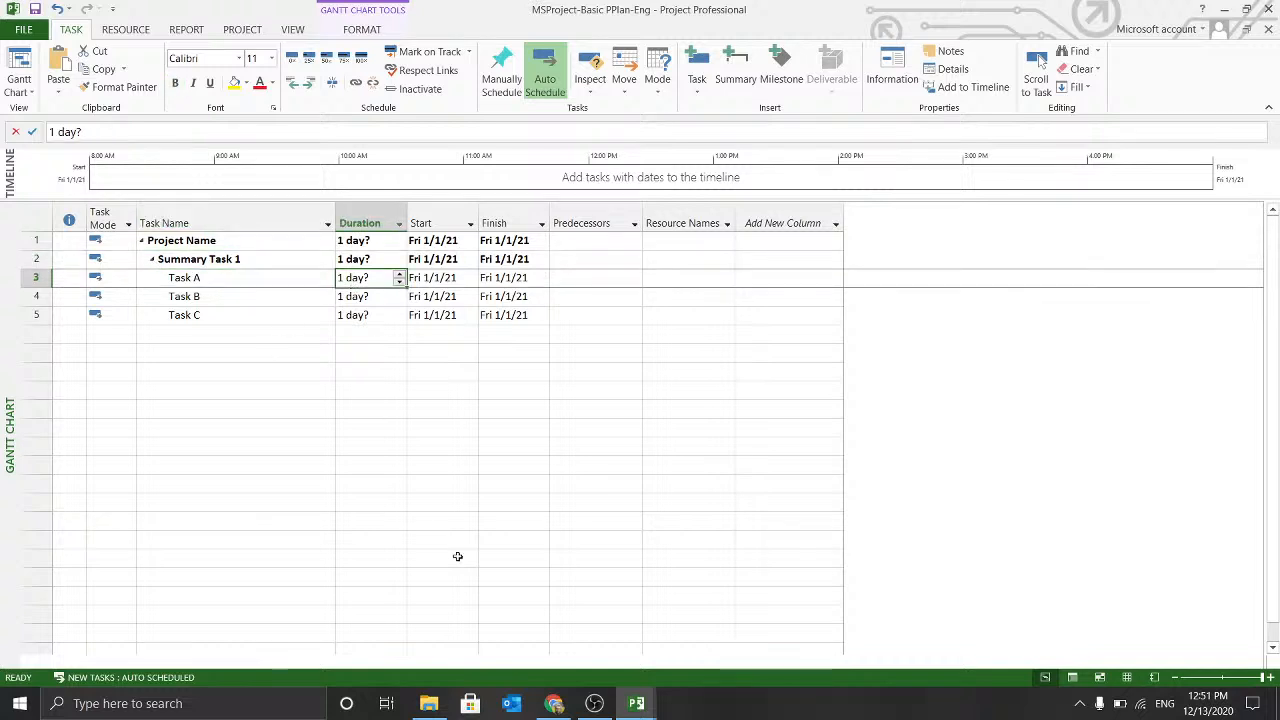
pyautogui.doubleClick(229, 277)
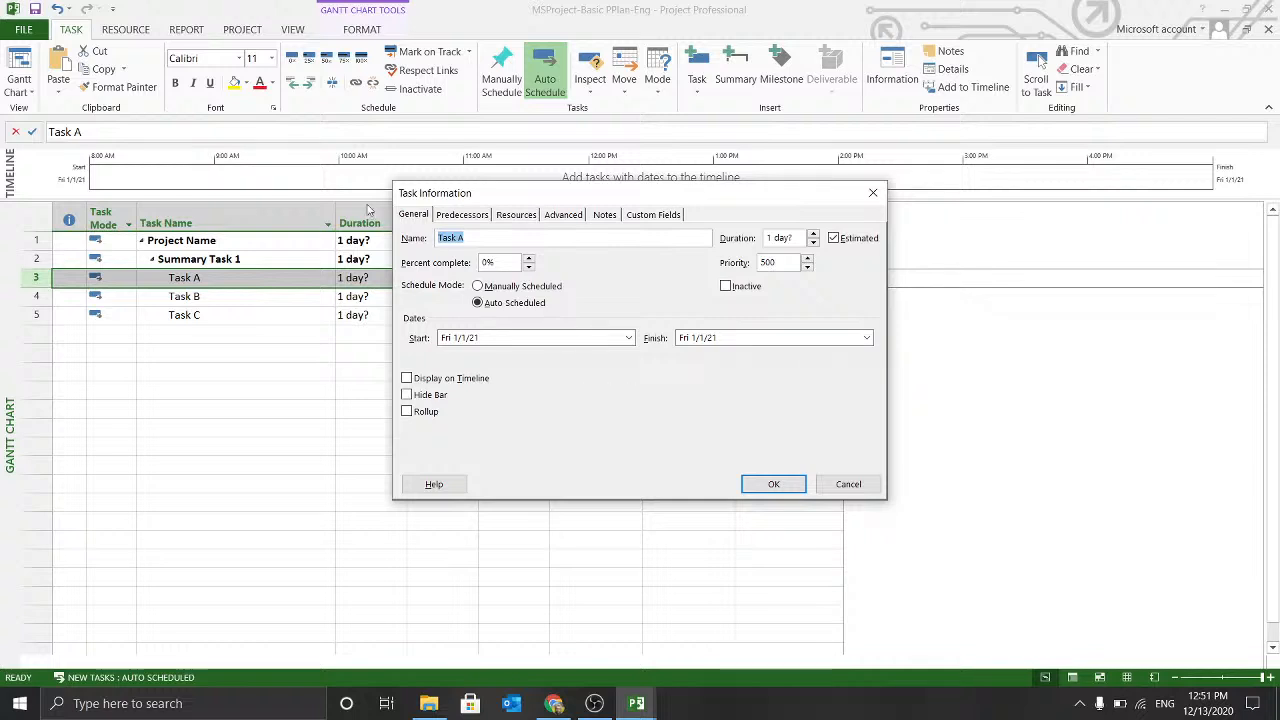
pyautogui.click(482, 237)
pyautogui.click(814, 234)
pyautogui.doubleClick(814, 235)
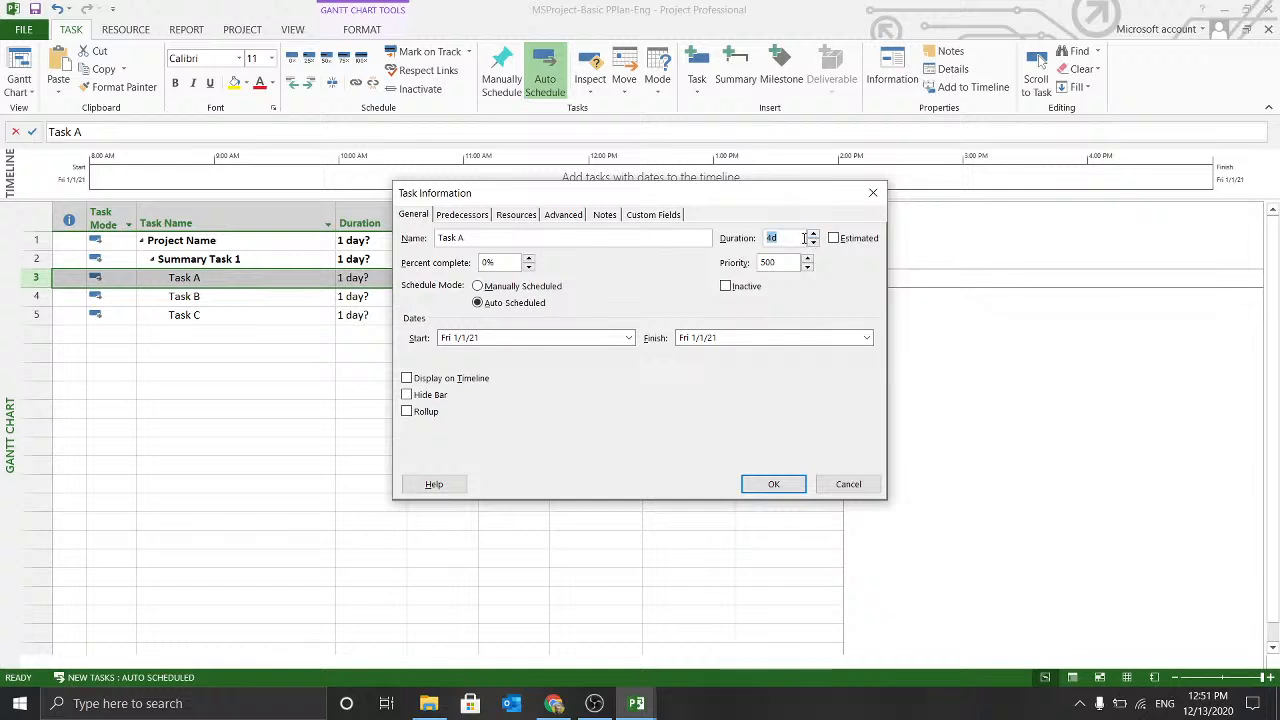
pyautogui.click(800, 238)
pyautogui.click(834, 239)
pyautogui.click(834, 239)
pyautogui.click(785, 241)
# Examine Task A's percent complete, schedule mode and inactive options, restoring 0%, Auto Scheduled and active.
pyautogui.click(511, 264)
pyautogui.click(530, 259)
pyautogui.click(530, 267)
pyautogui.click(503, 261)
pyautogui.click(477, 304)
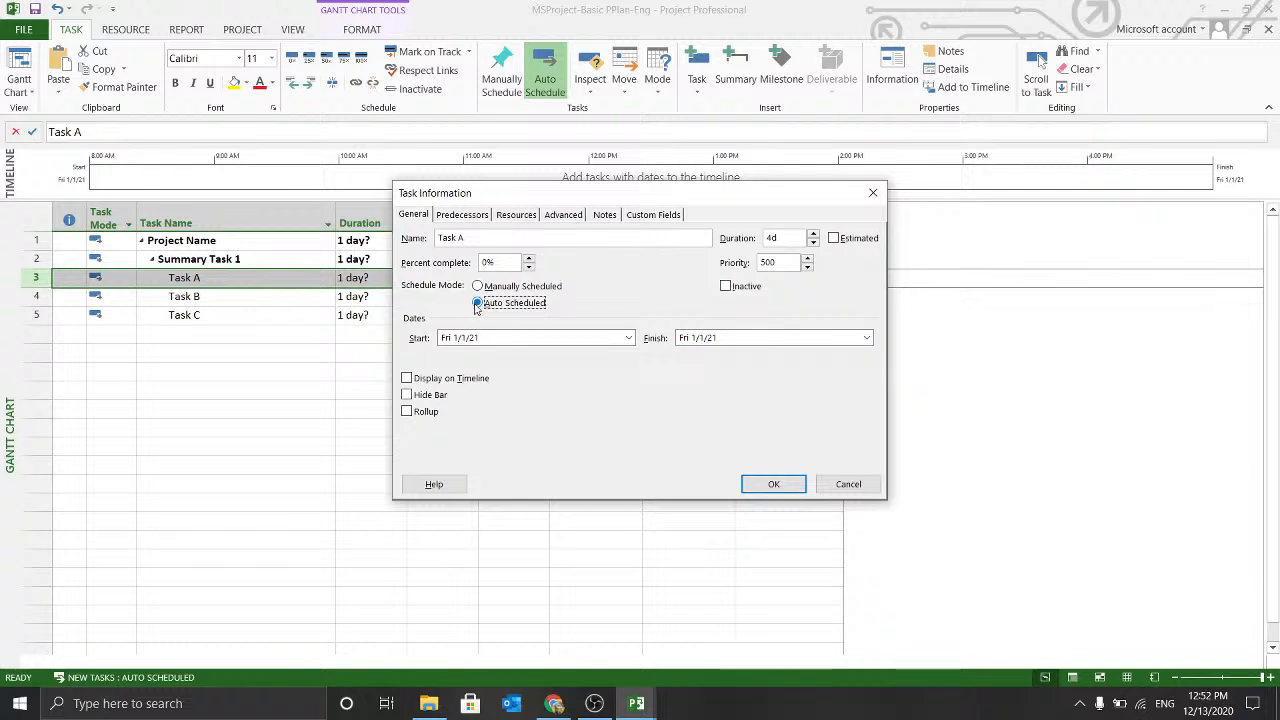
pyautogui.click(729, 290)
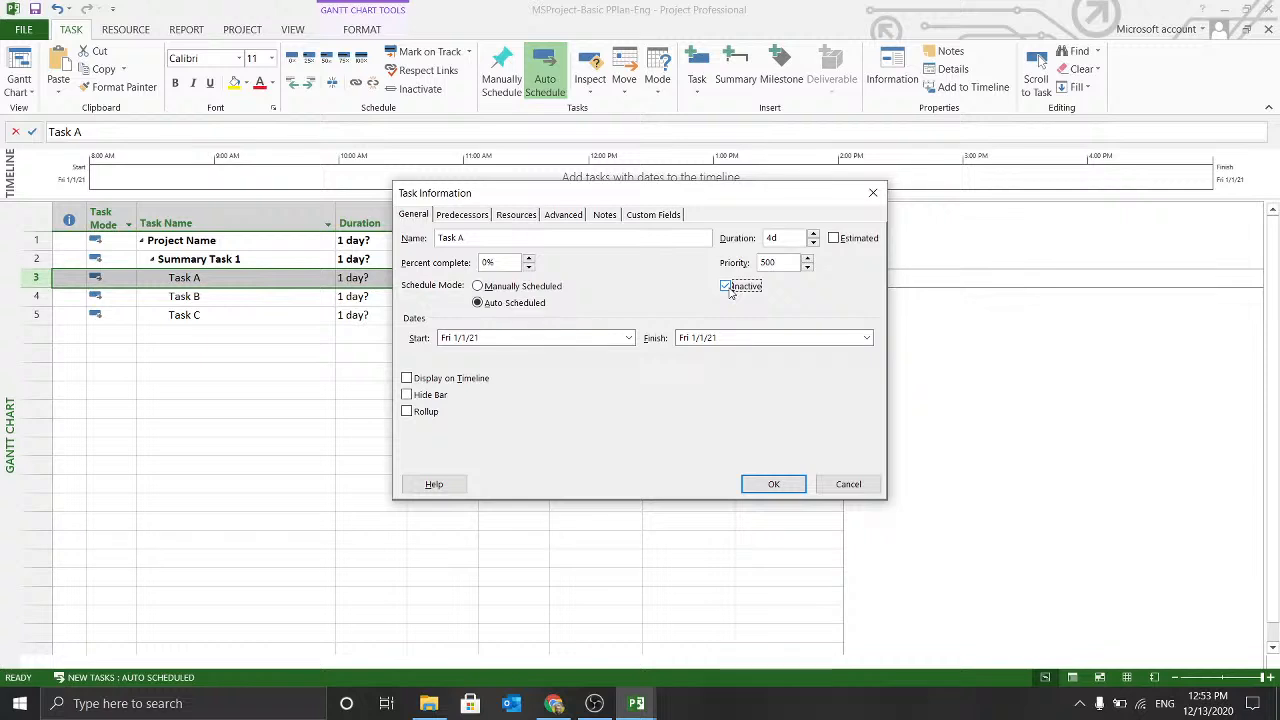
pyautogui.click(727, 287)
# Examine the predecessor fields and resource assignment fields in Task A's information without entering anything.
pyautogui.moveTo(463, 197); pyautogui.dragTo(460, 228)
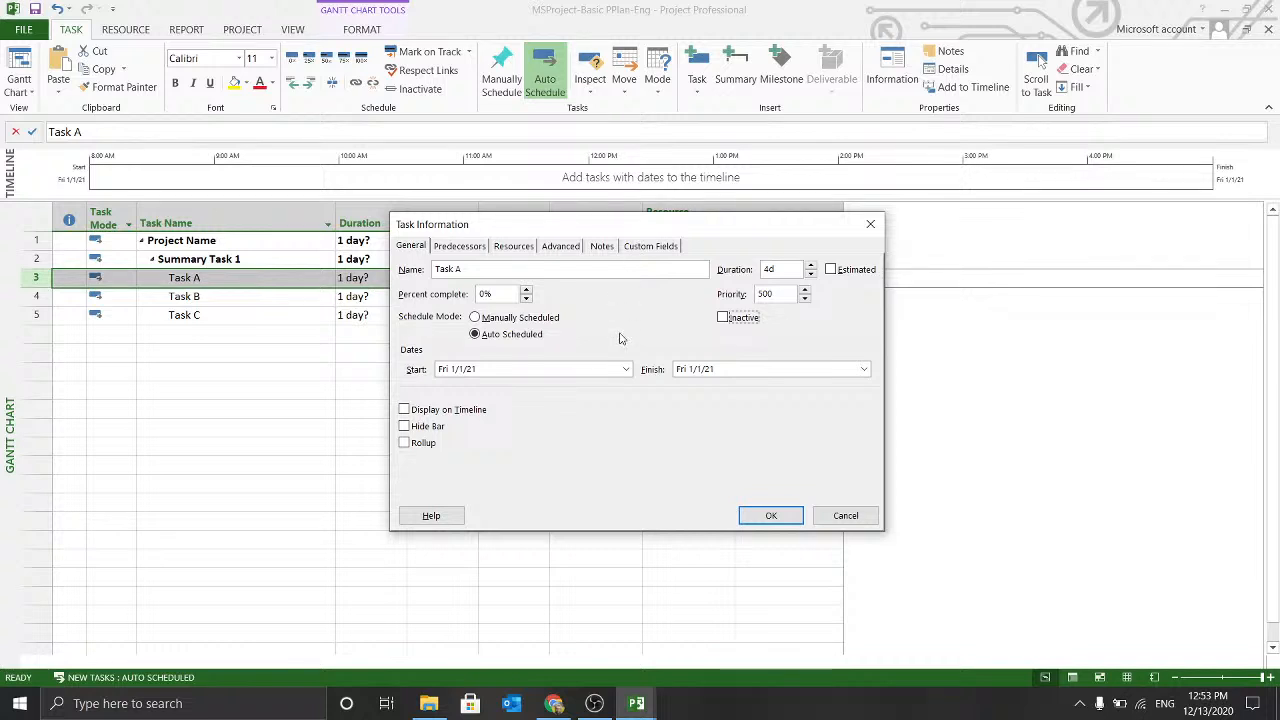
pyautogui.click(458, 248)
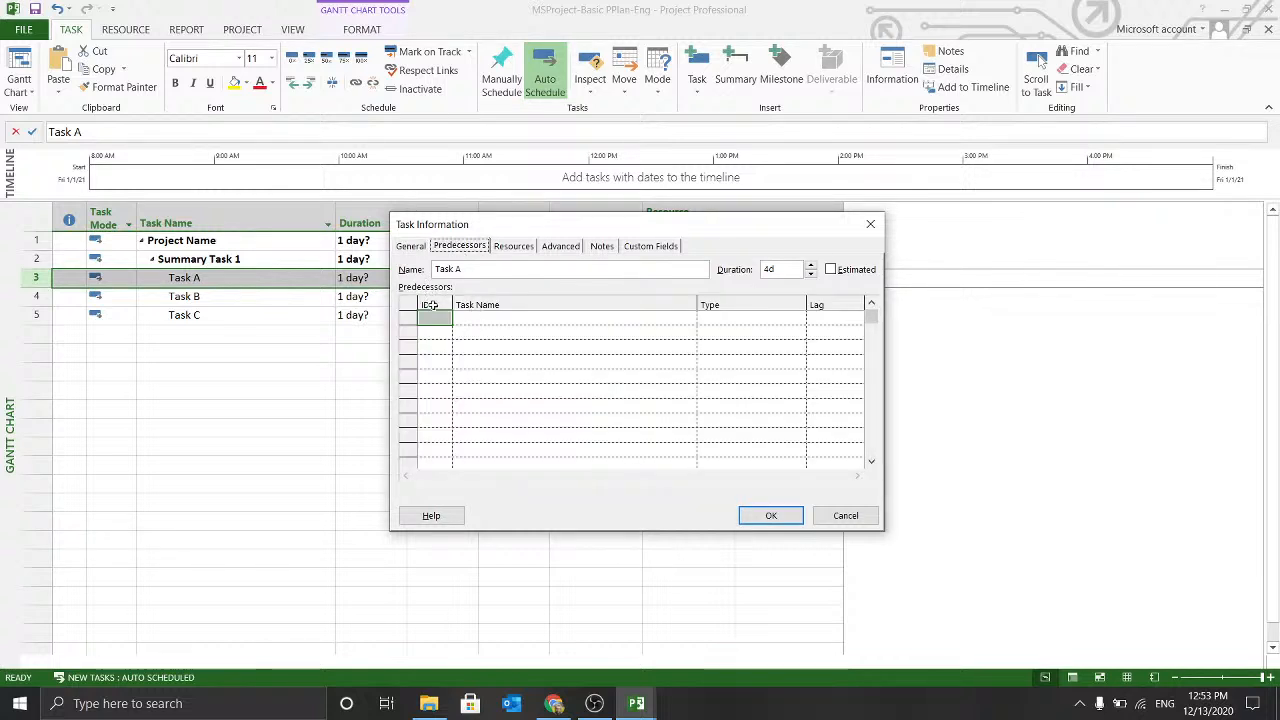
pyautogui.click(598, 322)
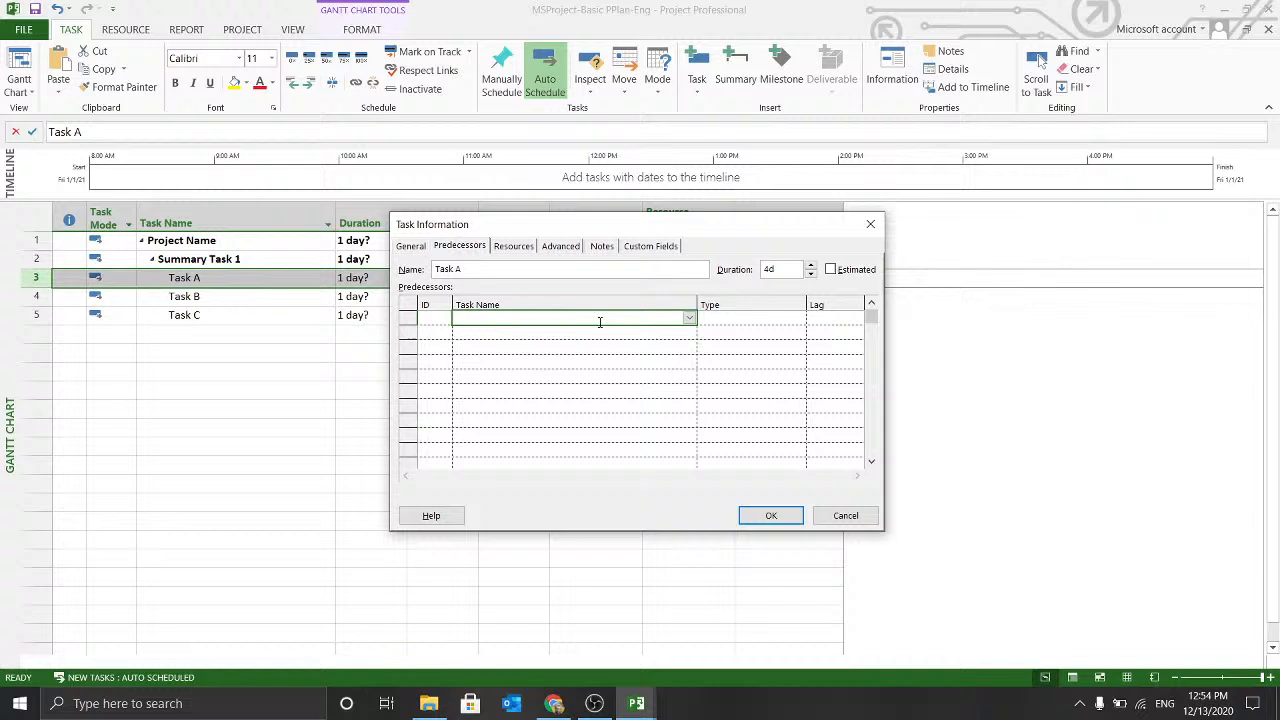
pyautogui.click(764, 325)
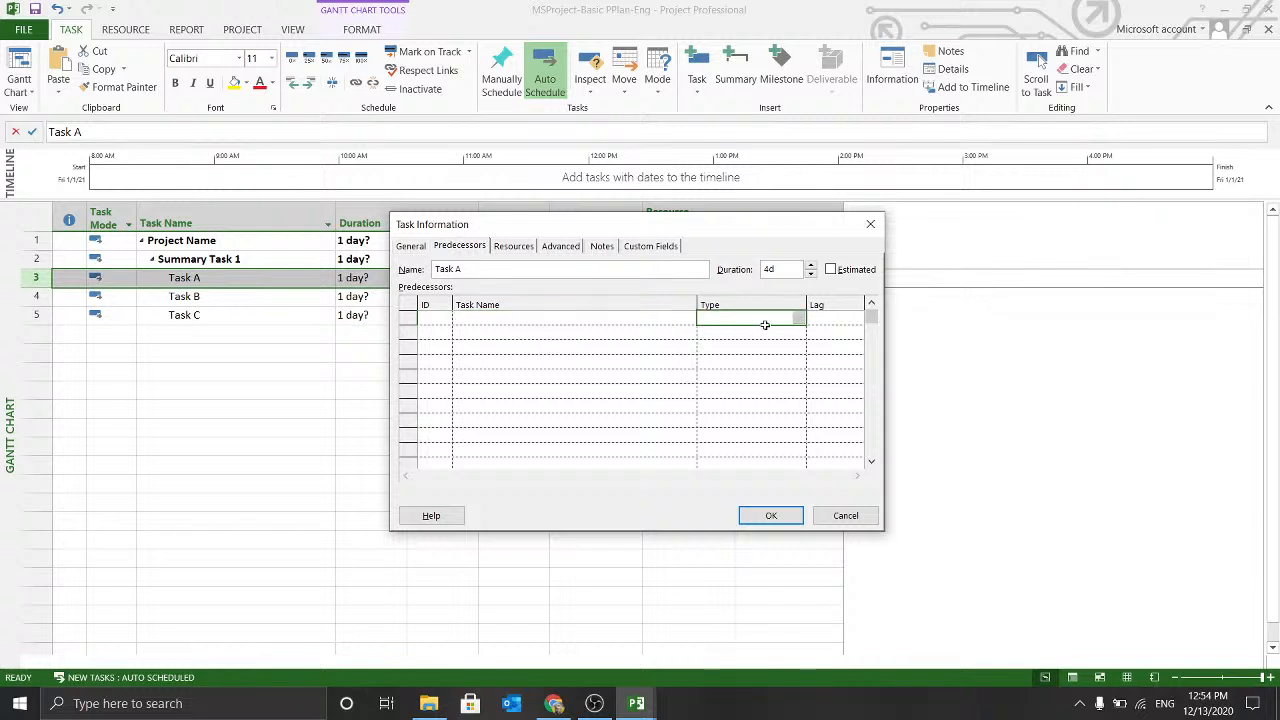
pyautogui.click(575, 324)
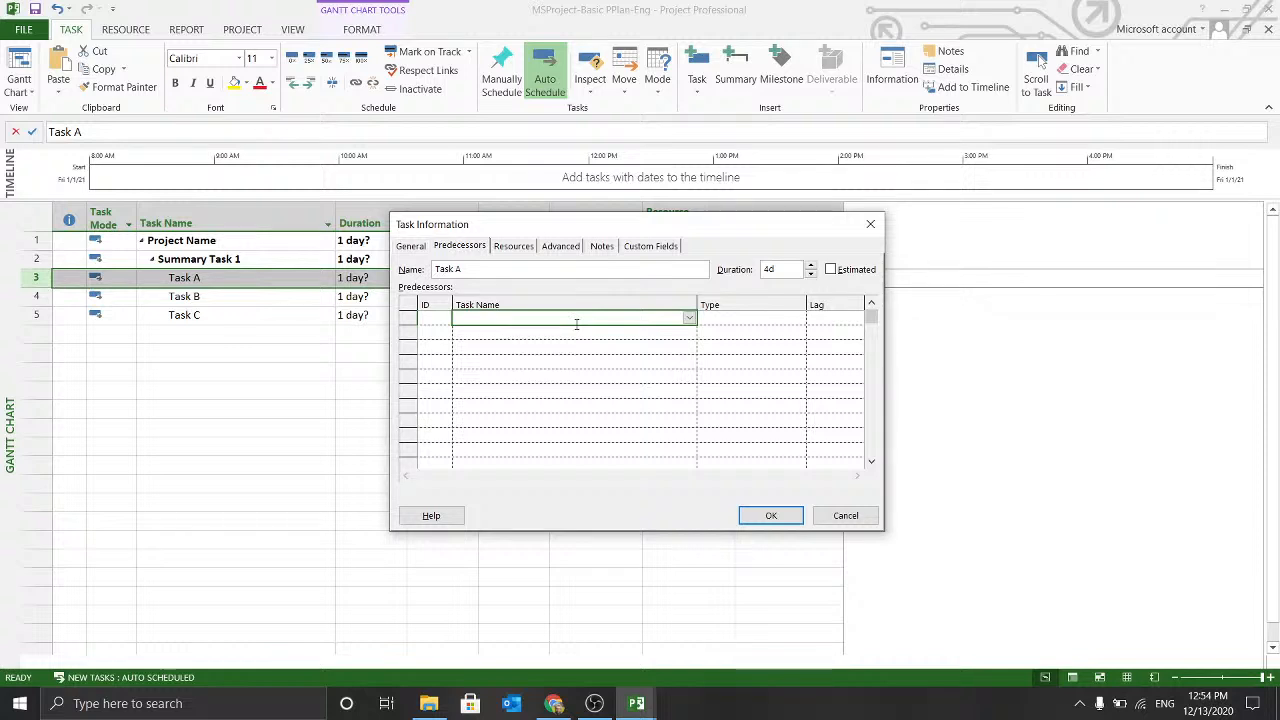
pyautogui.click(522, 248)
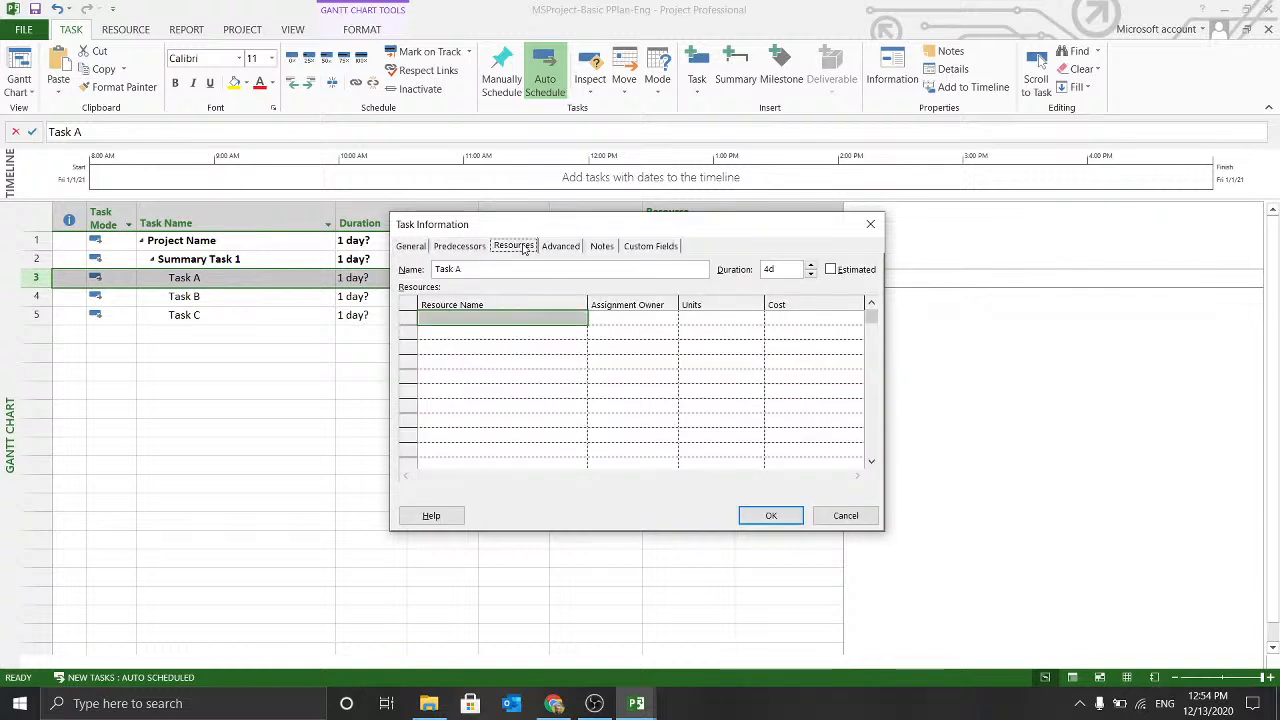
pyautogui.click(542, 345)
pyautogui.click(576, 318)
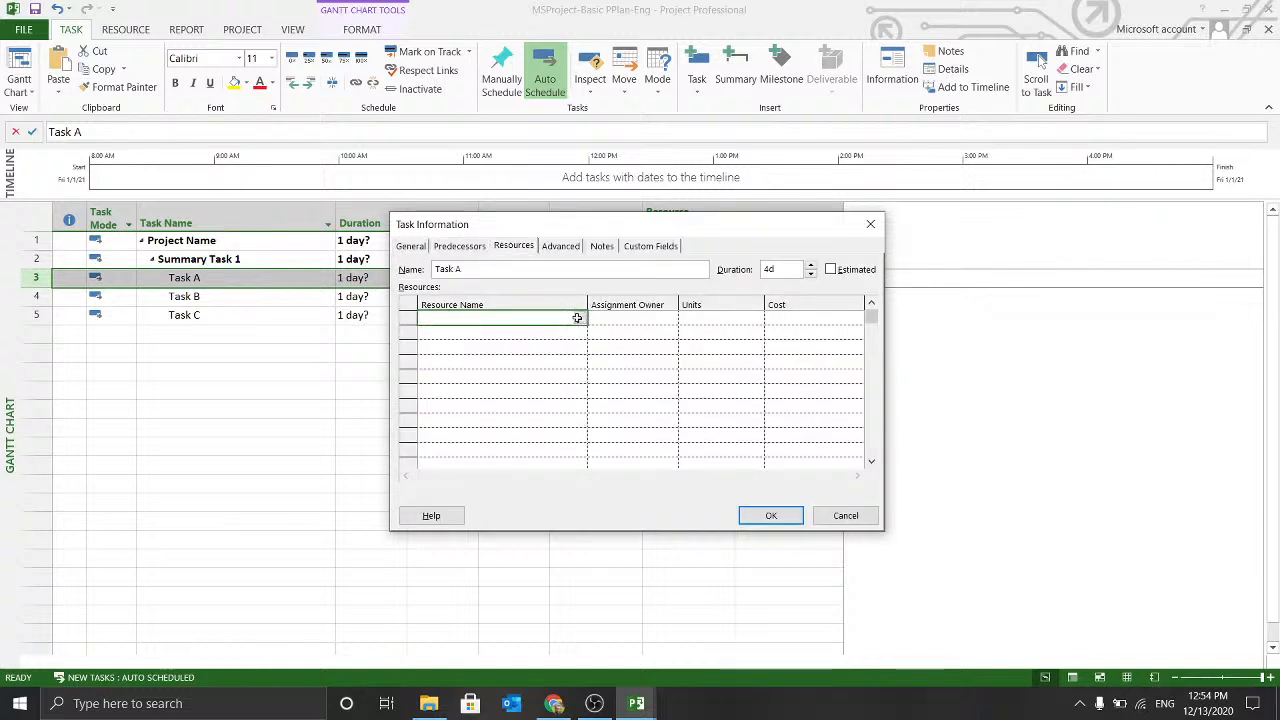
pyautogui.click(486, 374)
pyautogui.click(488, 319)
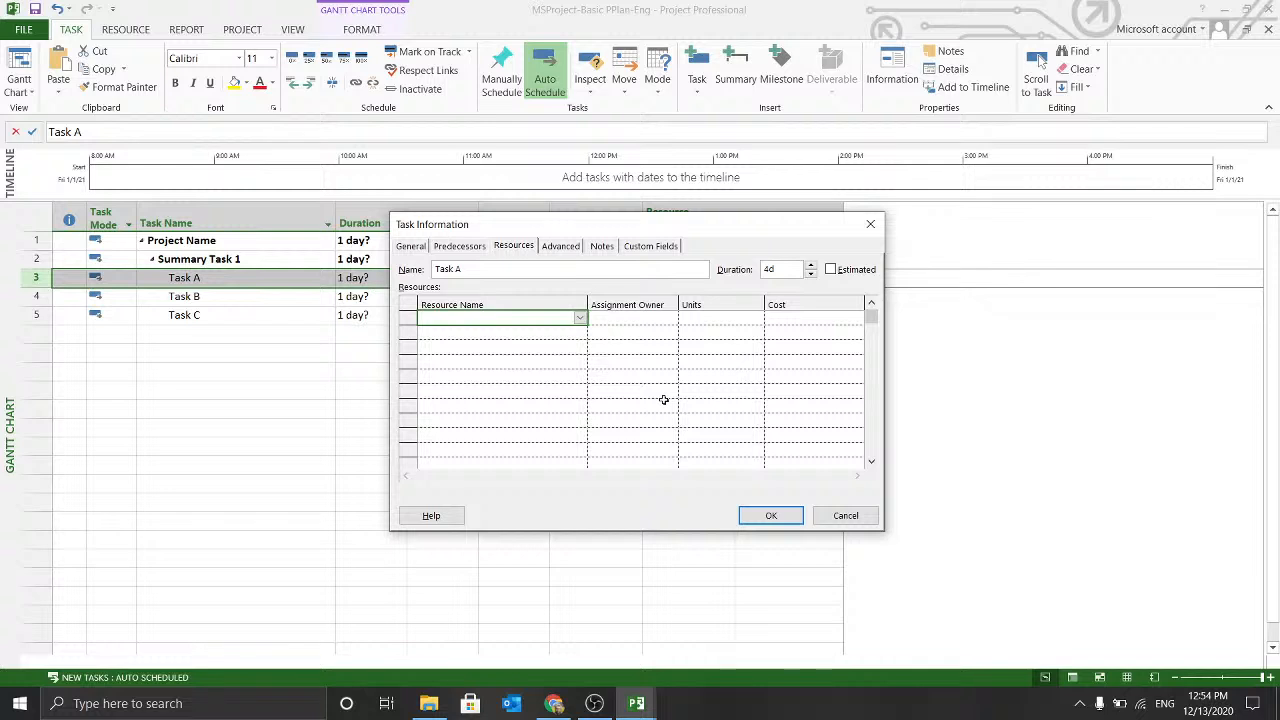
# Examine Task A's deadline calendar and constraint type options, keeping the constraint at As Soon As Possible.
pyautogui.click(560, 248)
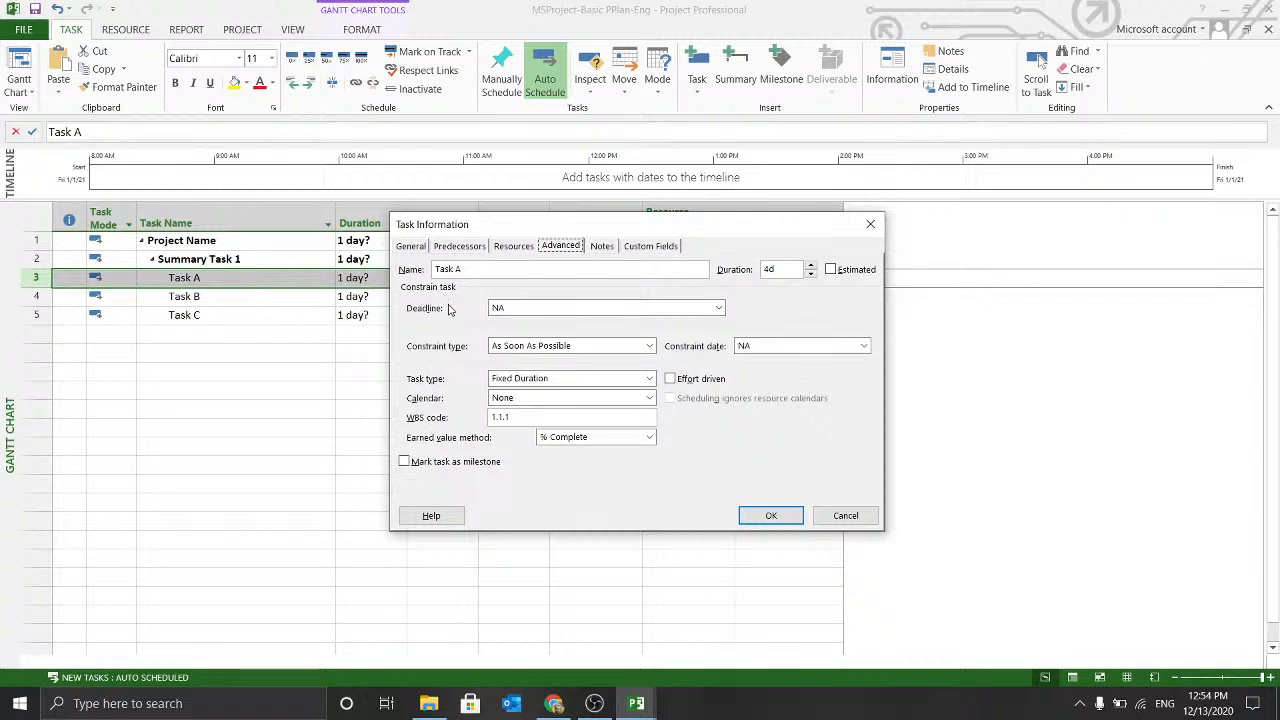
pyautogui.click(719, 308)
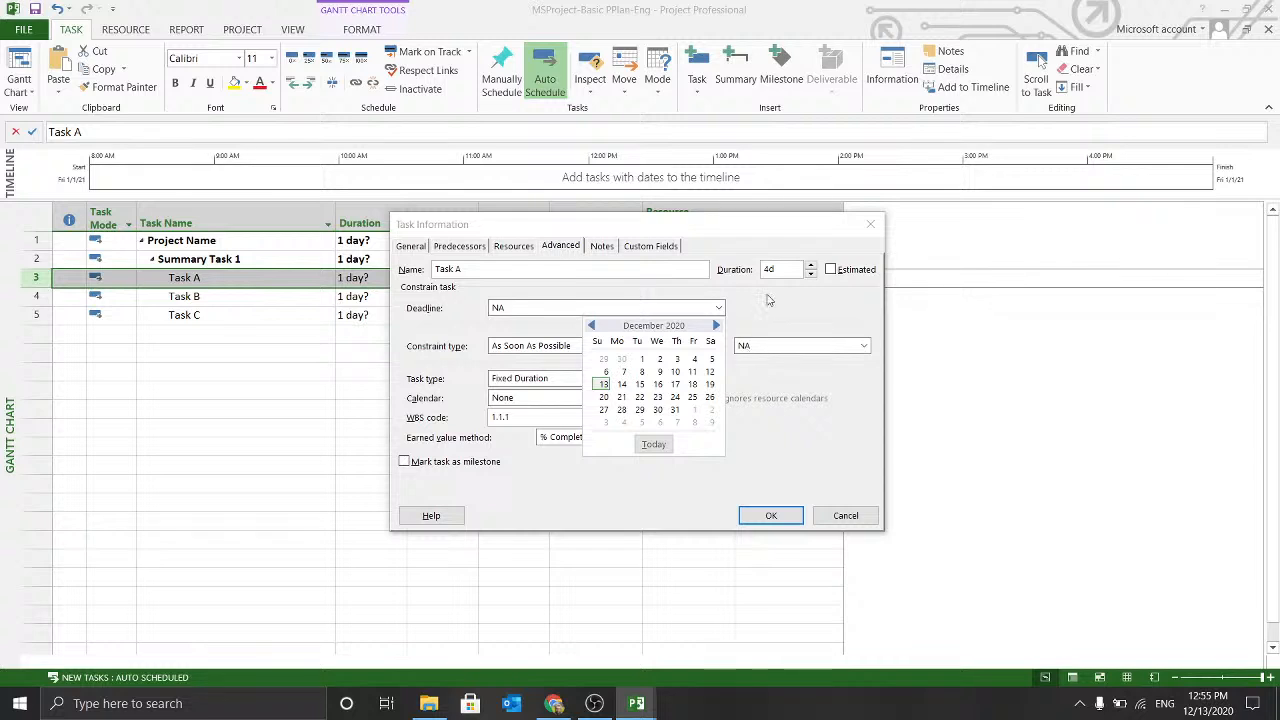
pyautogui.click(768, 300)
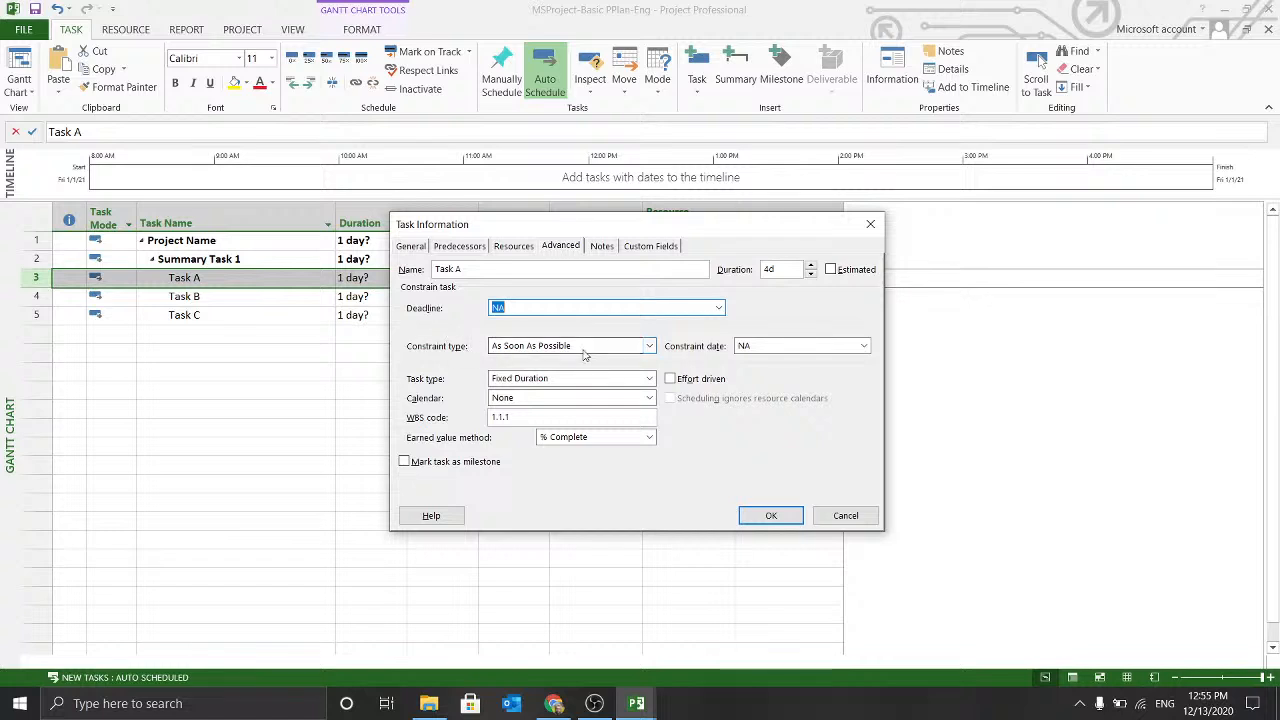
pyautogui.click(648, 348)
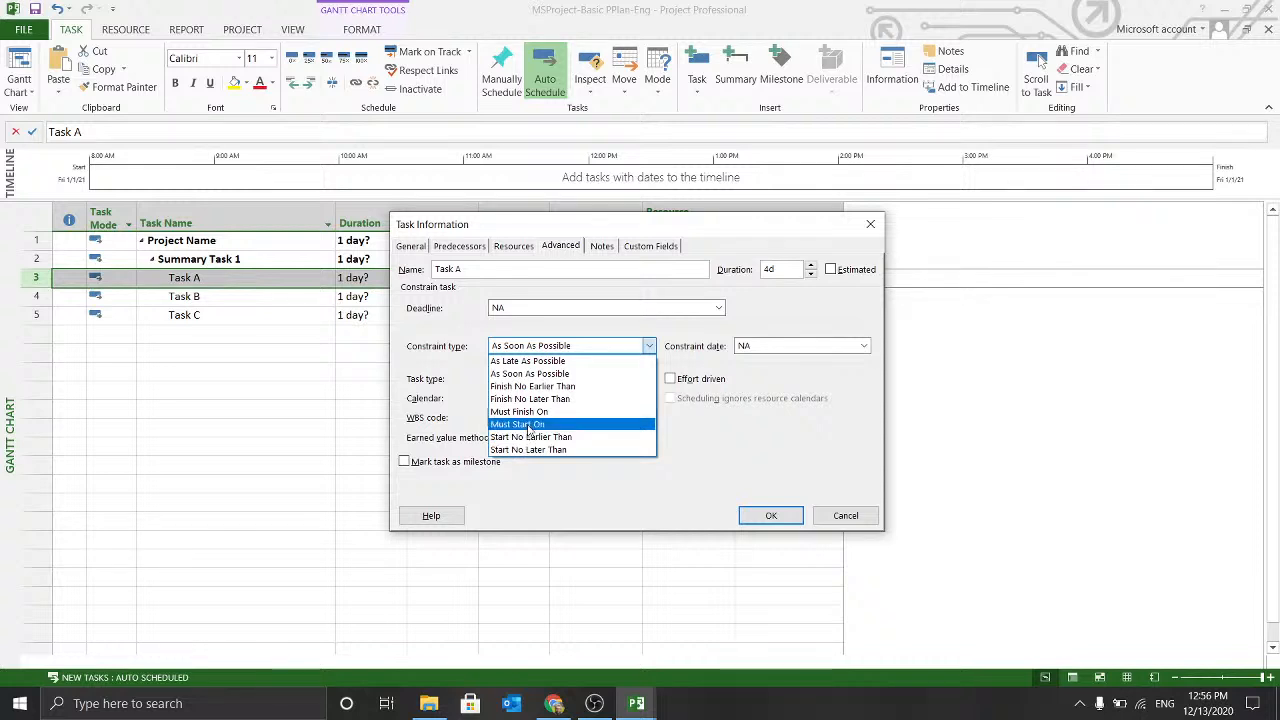
pyautogui.click(540, 374)
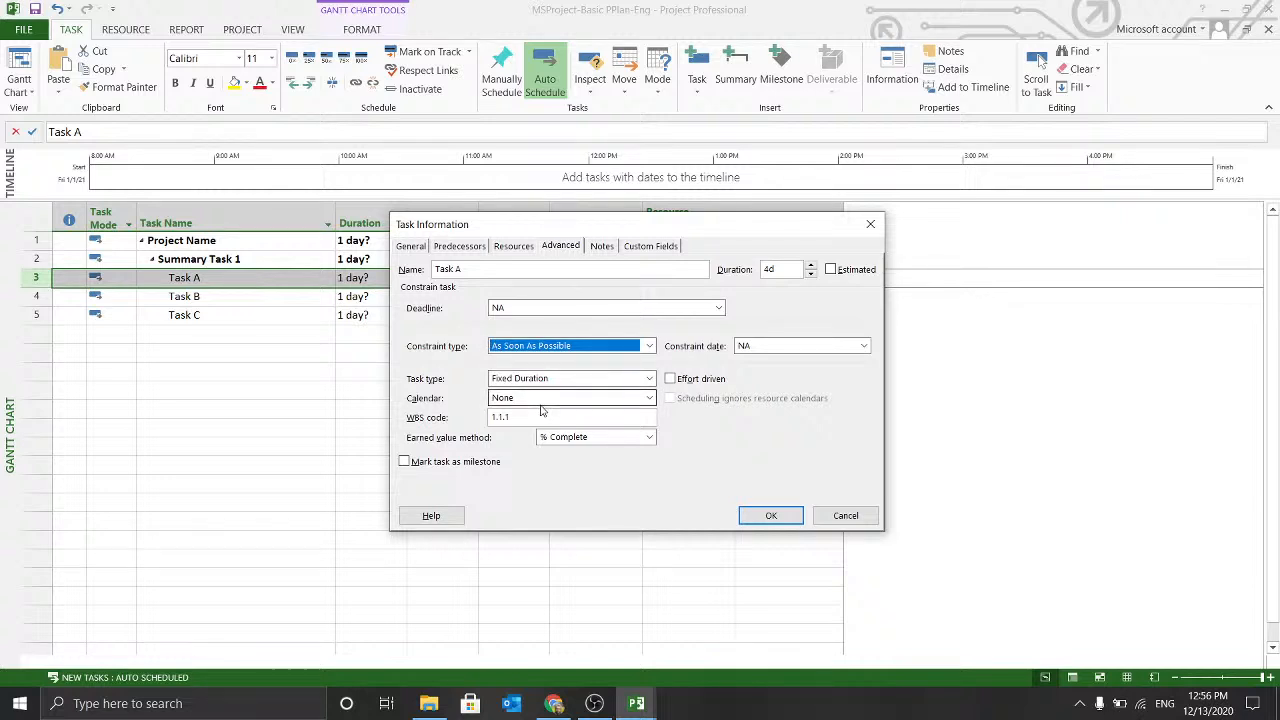
# Examine Task A's calendar options and WBS code field, leaving the calendar at None.
pyautogui.click(650, 398)
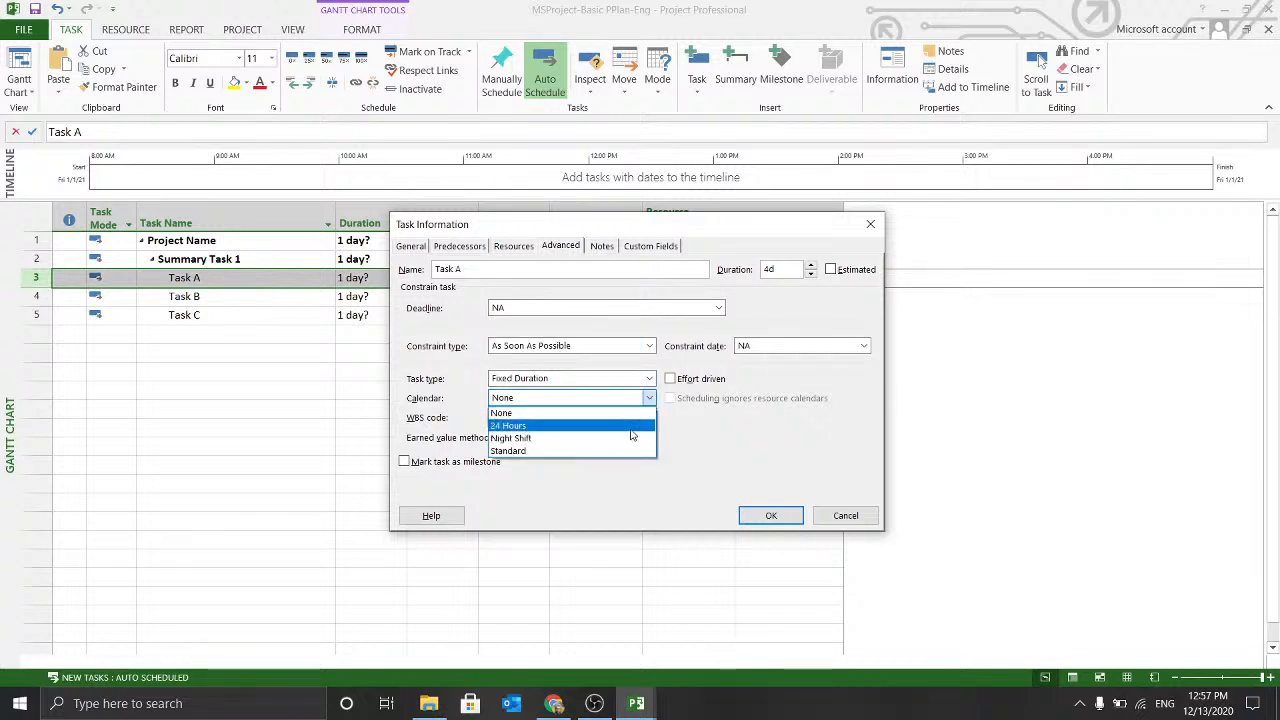
pyautogui.click(760, 428)
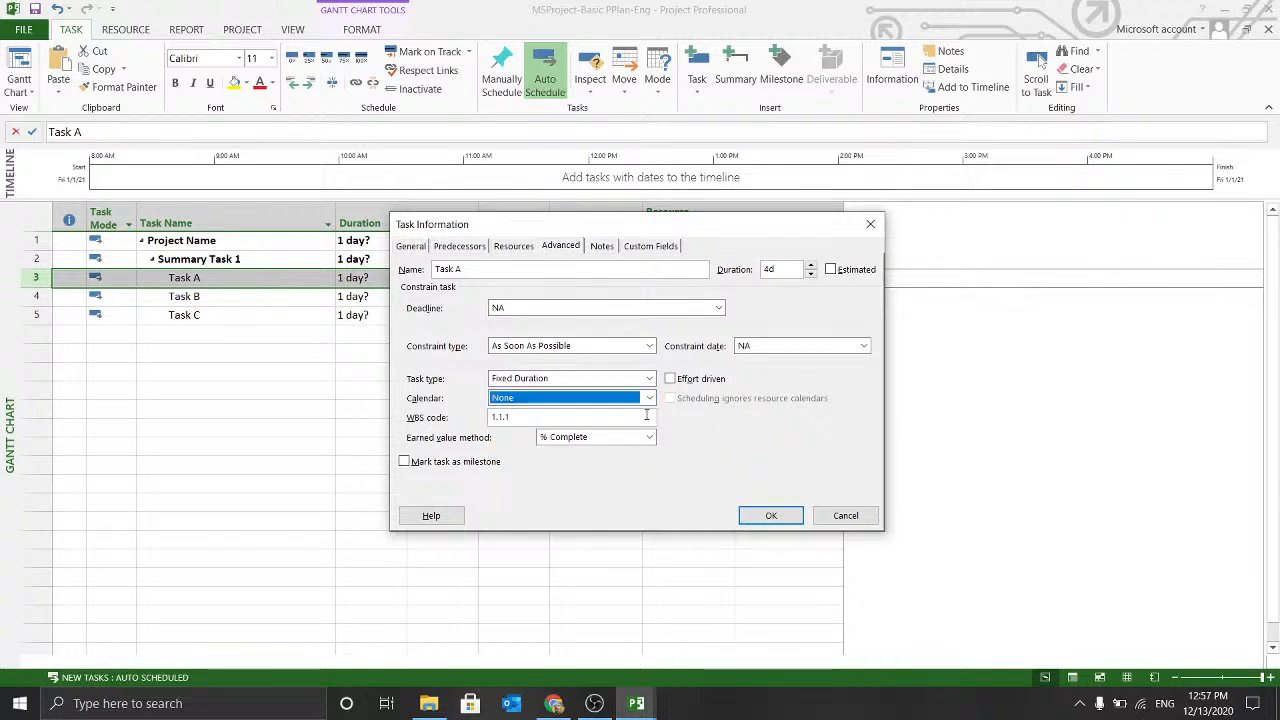
pyautogui.click(537, 418)
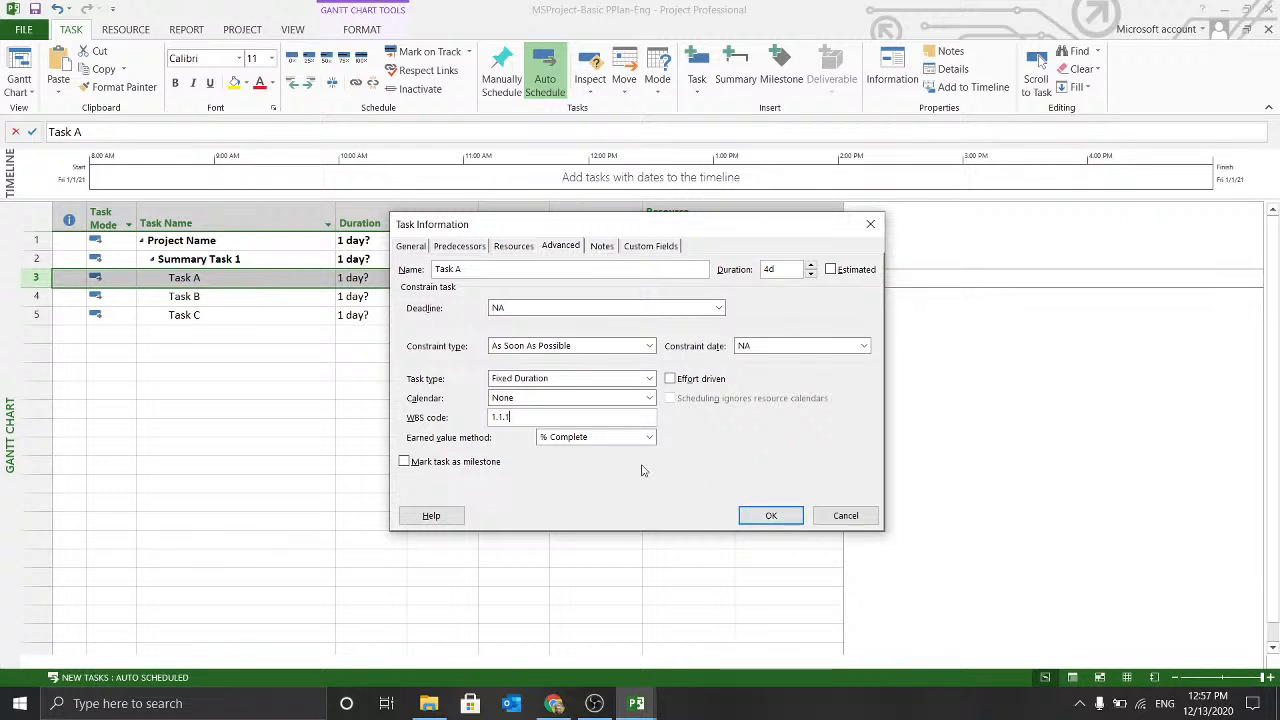
# View Task A's notes area and apply the task information changes.
pyautogui.click(603, 247)
pyautogui.click(578, 336)
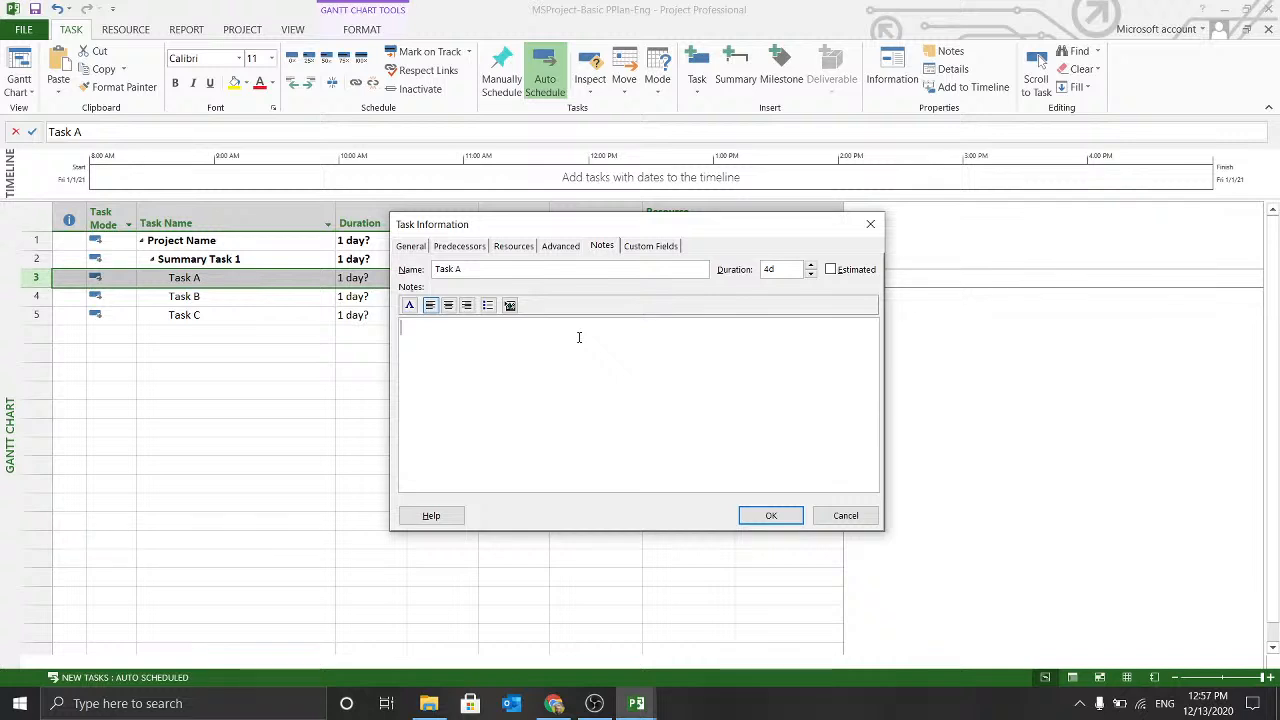
pyautogui.click(768, 515)
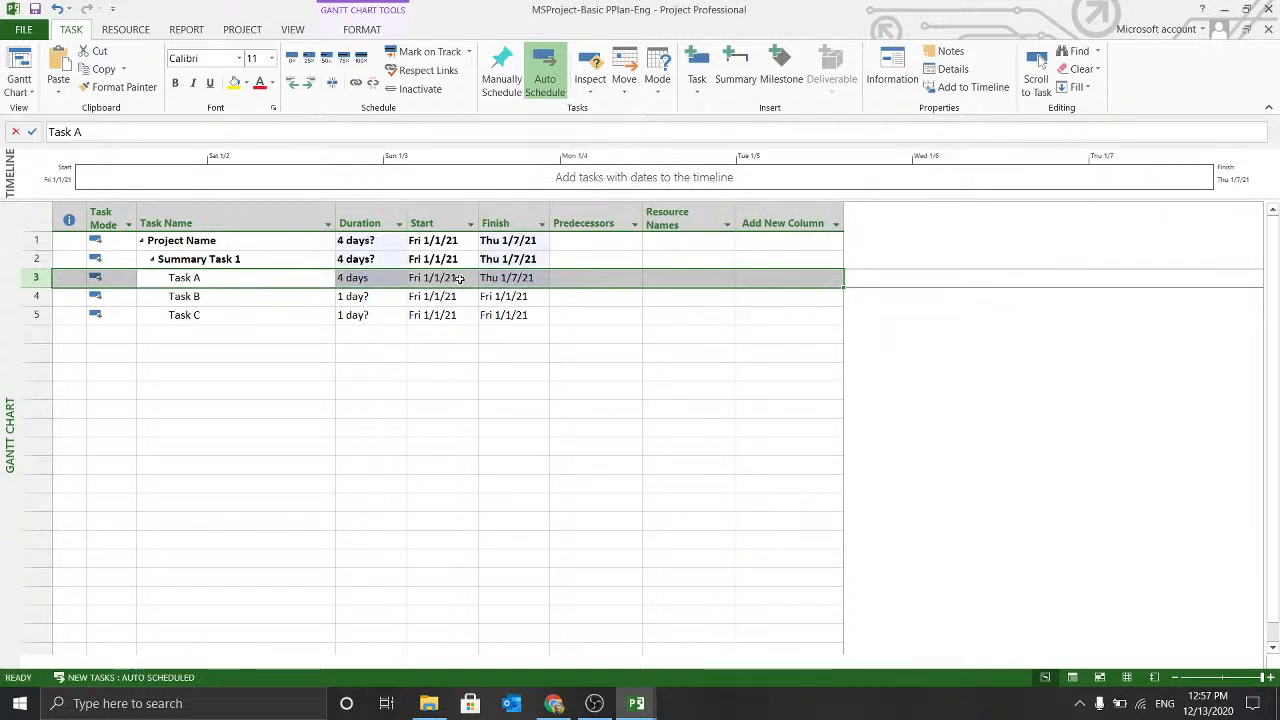
pyautogui.click(395, 334)
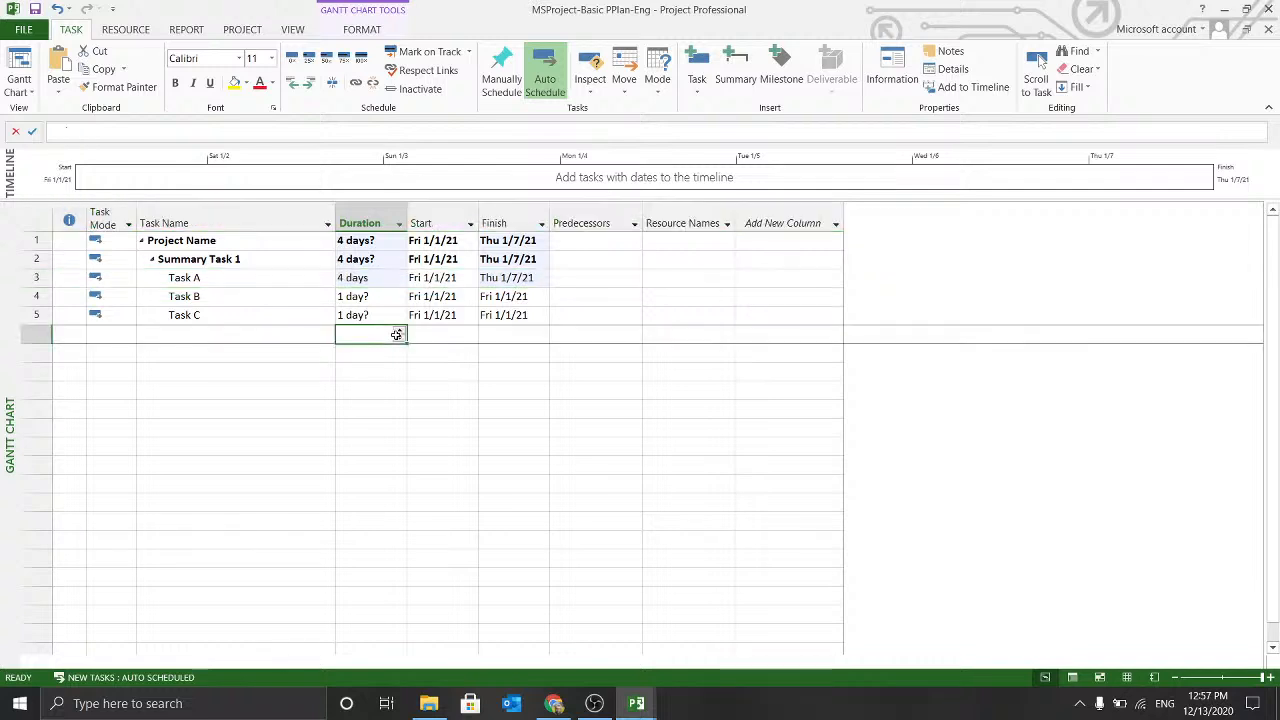
pyautogui.click(605, 283)
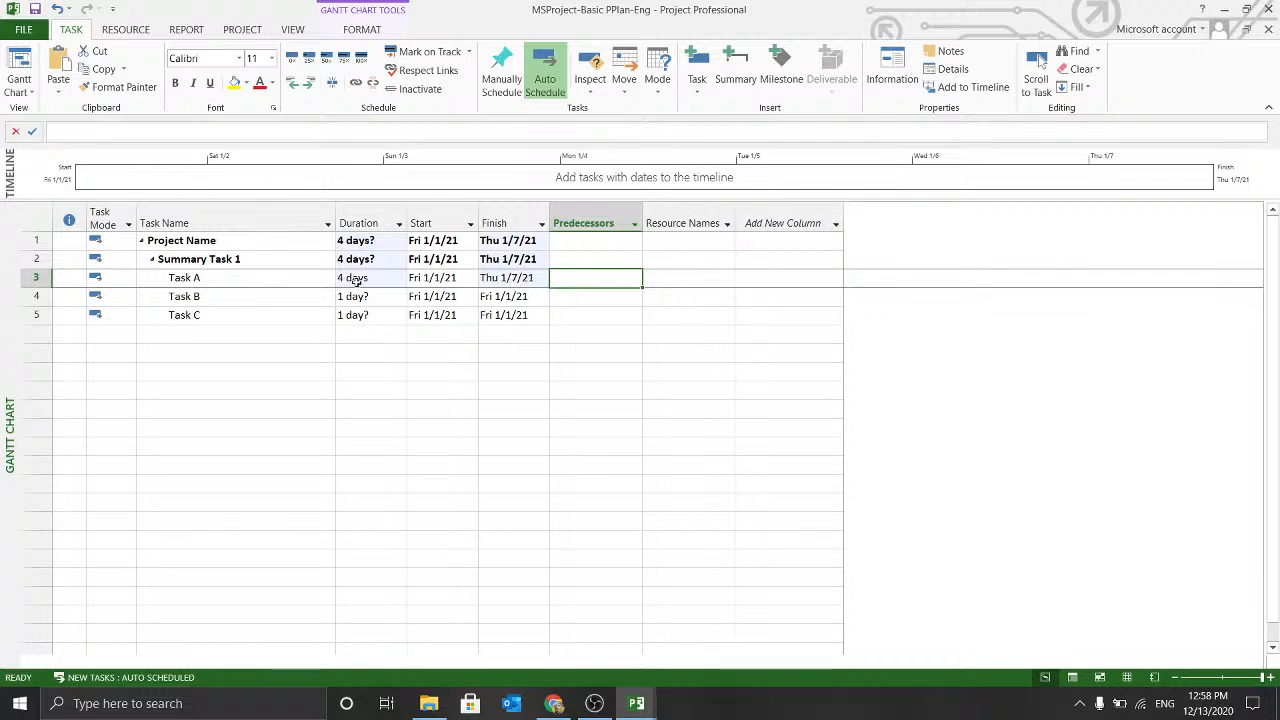
pyautogui.click(533, 284)
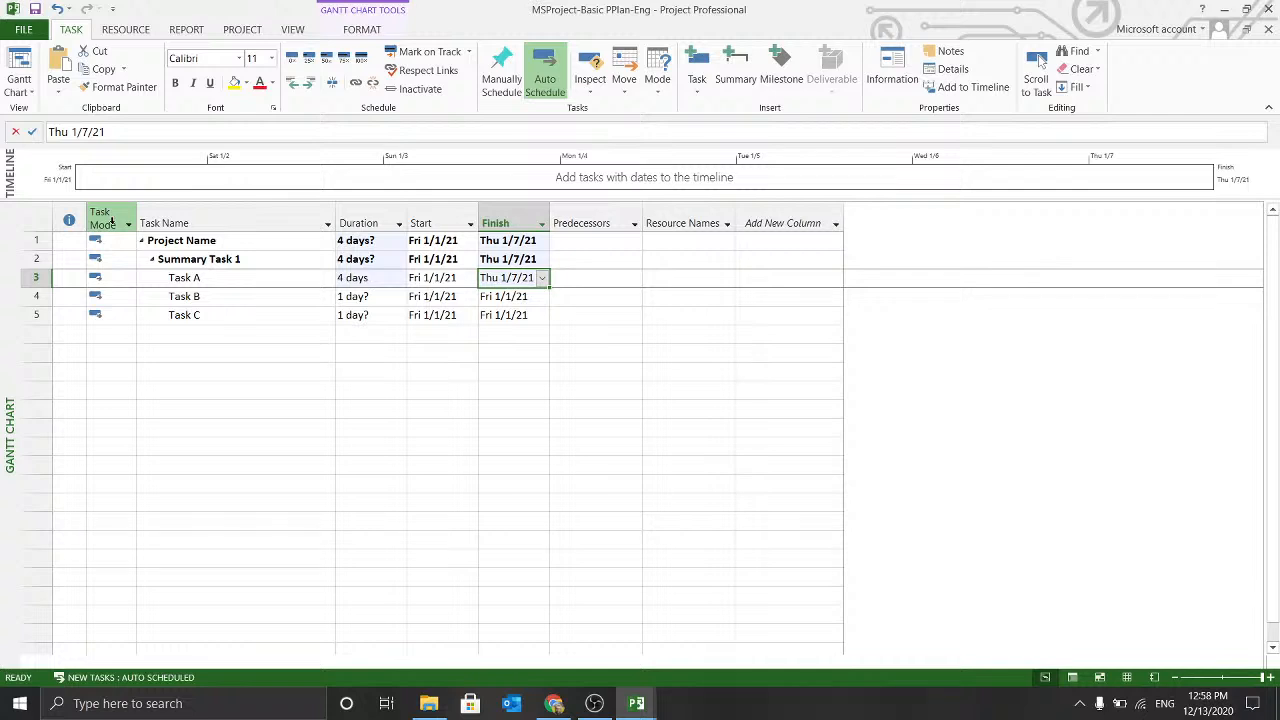
pyautogui.rightClick(171, 210)
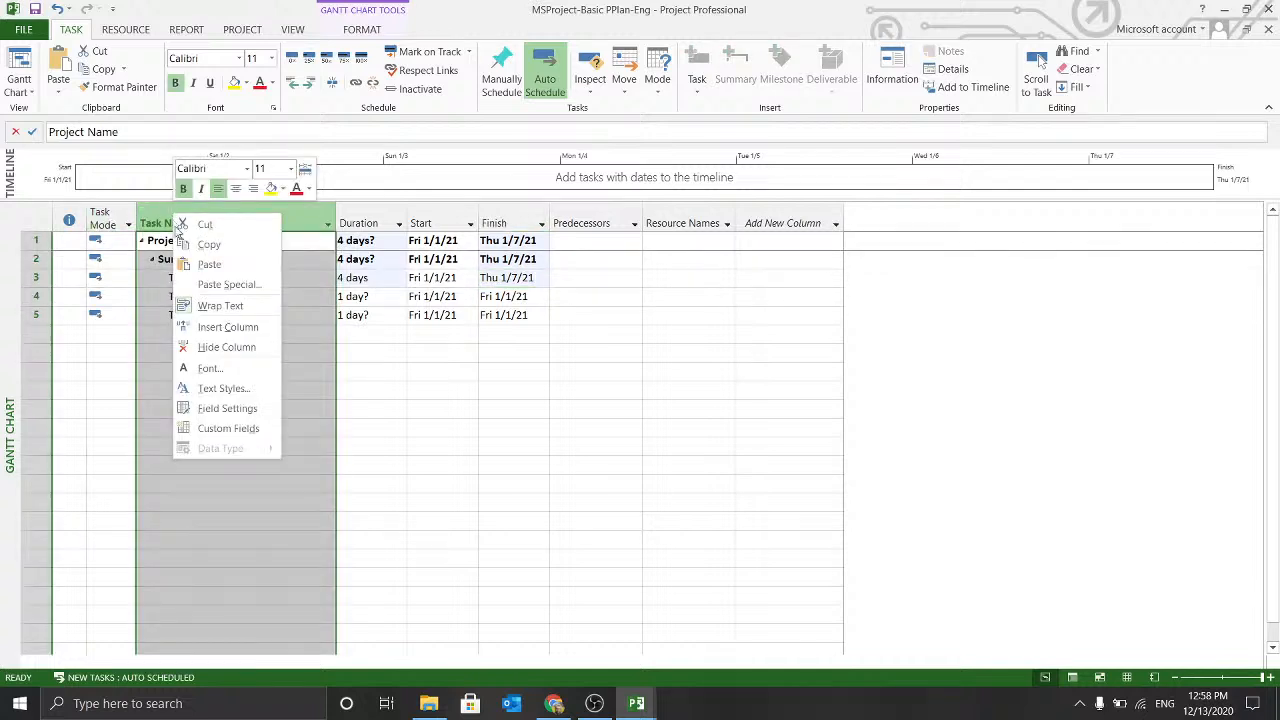
pyautogui.click(226, 327)
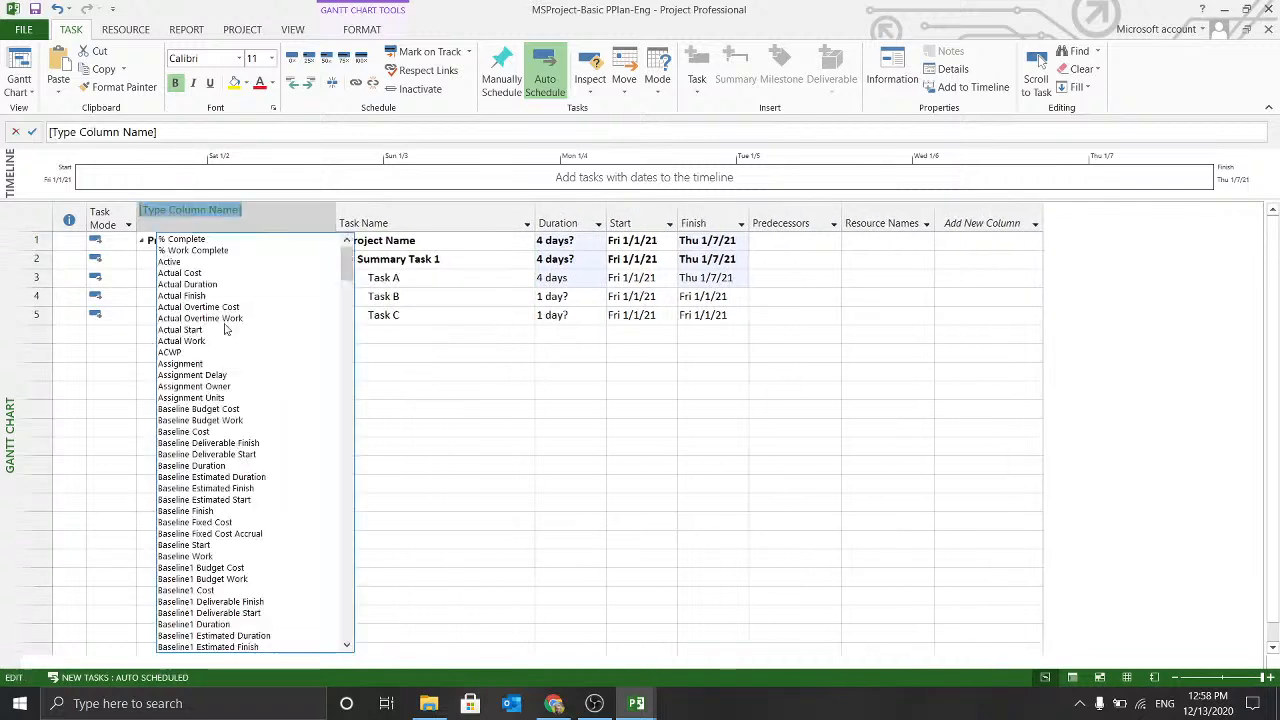
pyautogui.press('Escape')
pyautogui.click(357, 354)
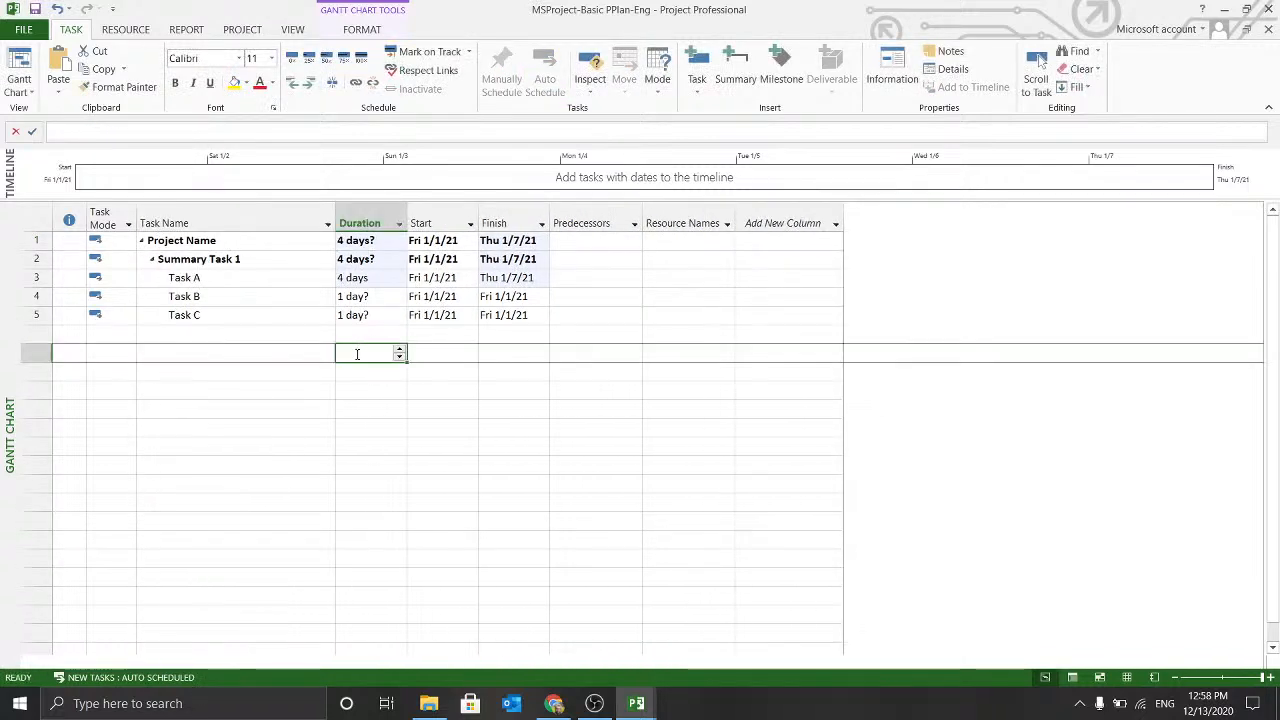
# Insert a WBS column before the Task Name column and narrow it to fit its codes.
pyautogui.rightClick(234, 221)
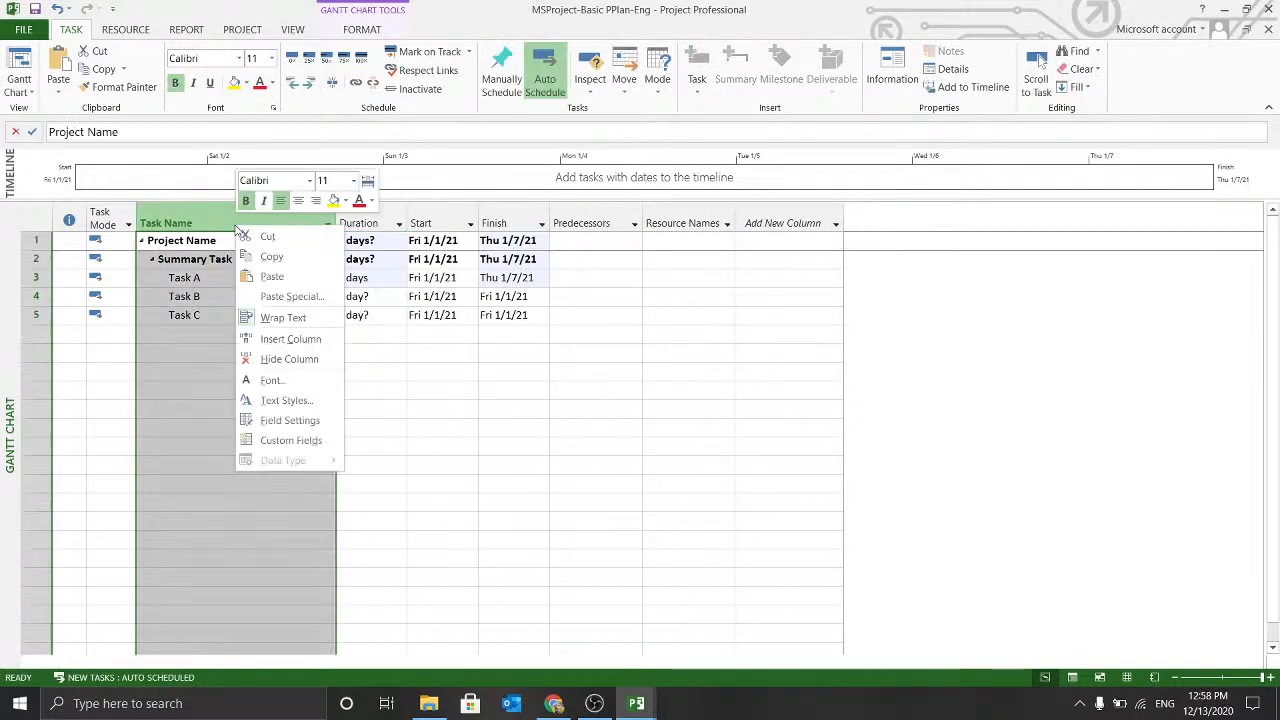
pyautogui.click(272, 338)
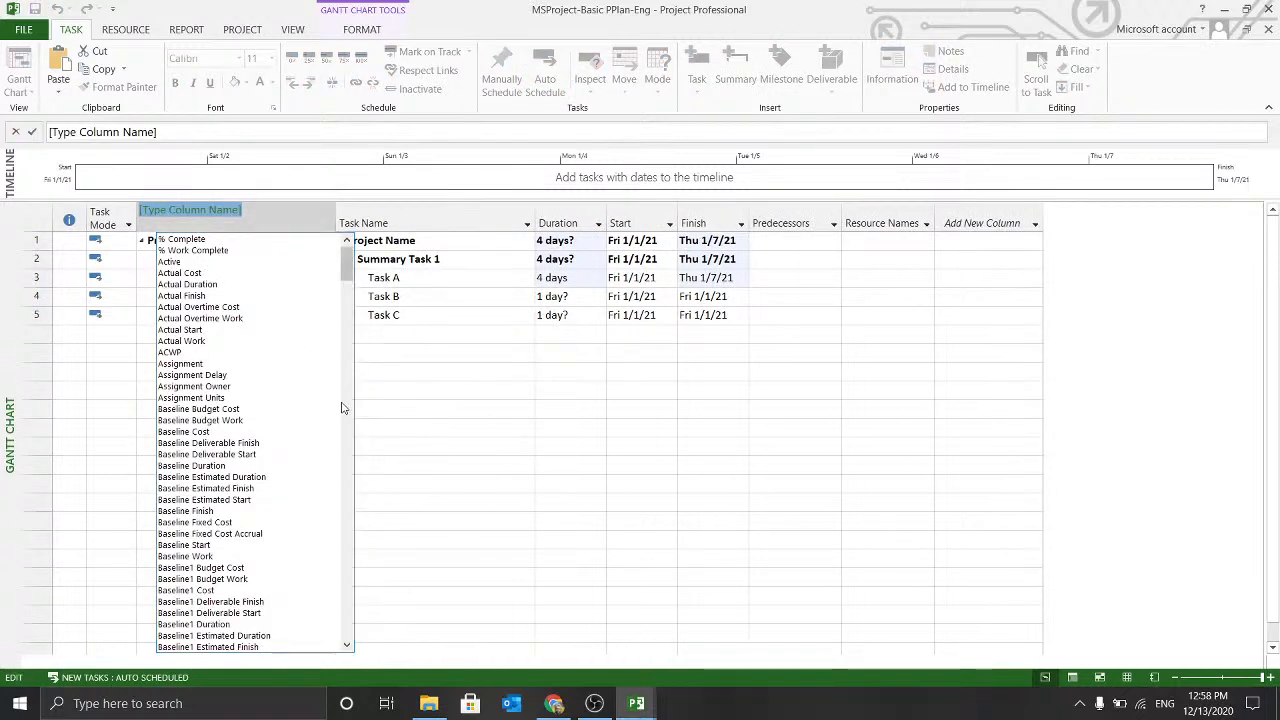
pyautogui.write('wbS')
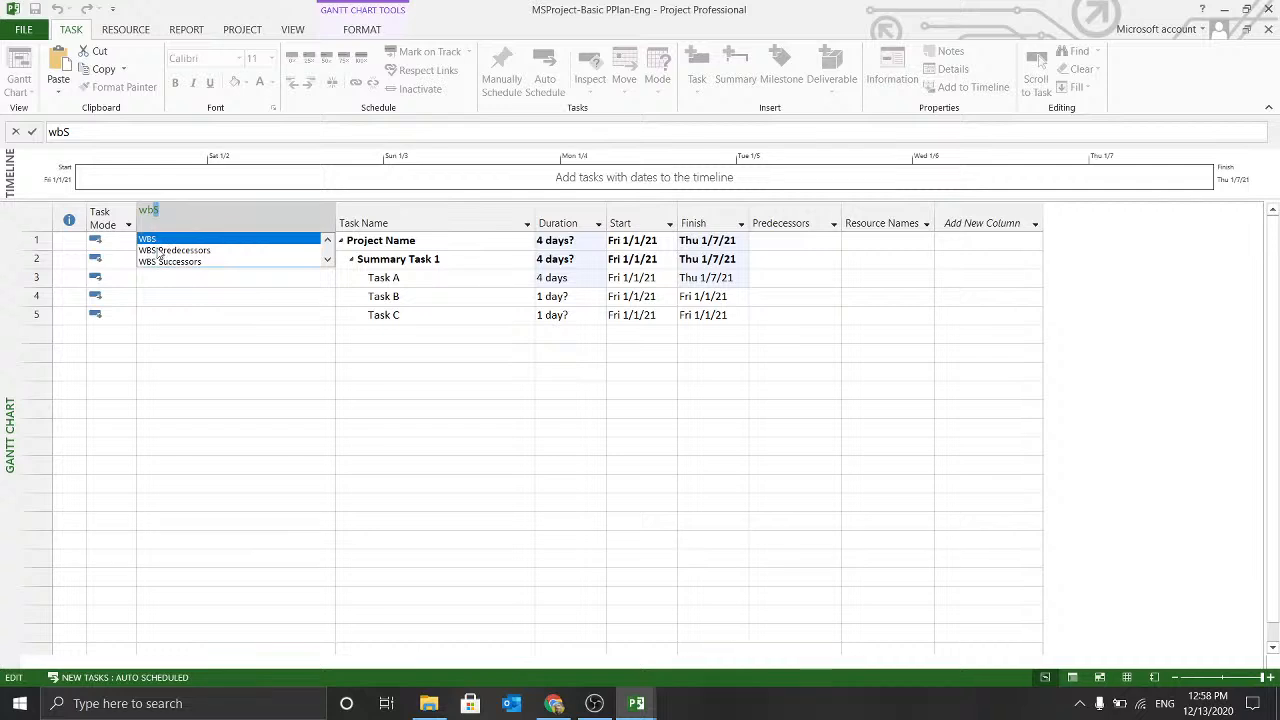
pyautogui.click(150, 241)
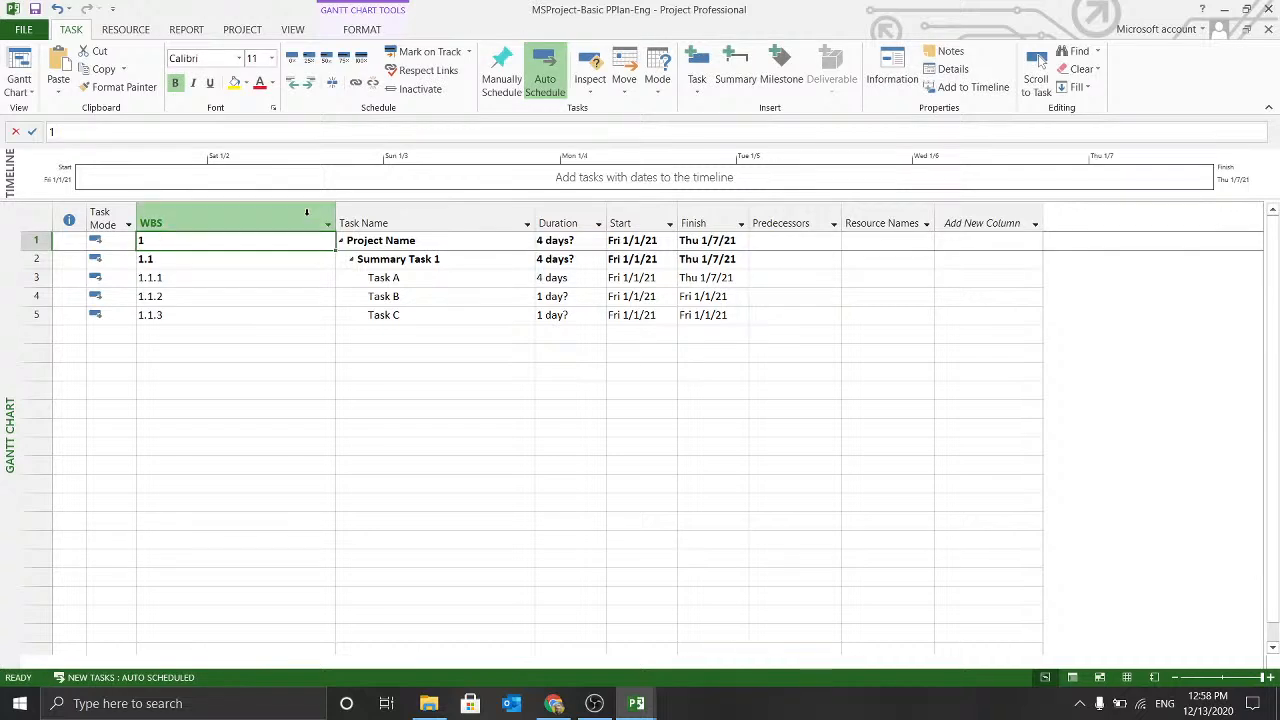
pyautogui.moveTo(336, 213); pyautogui.dragTo(181, 213)
pyautogui.click(277, 372)
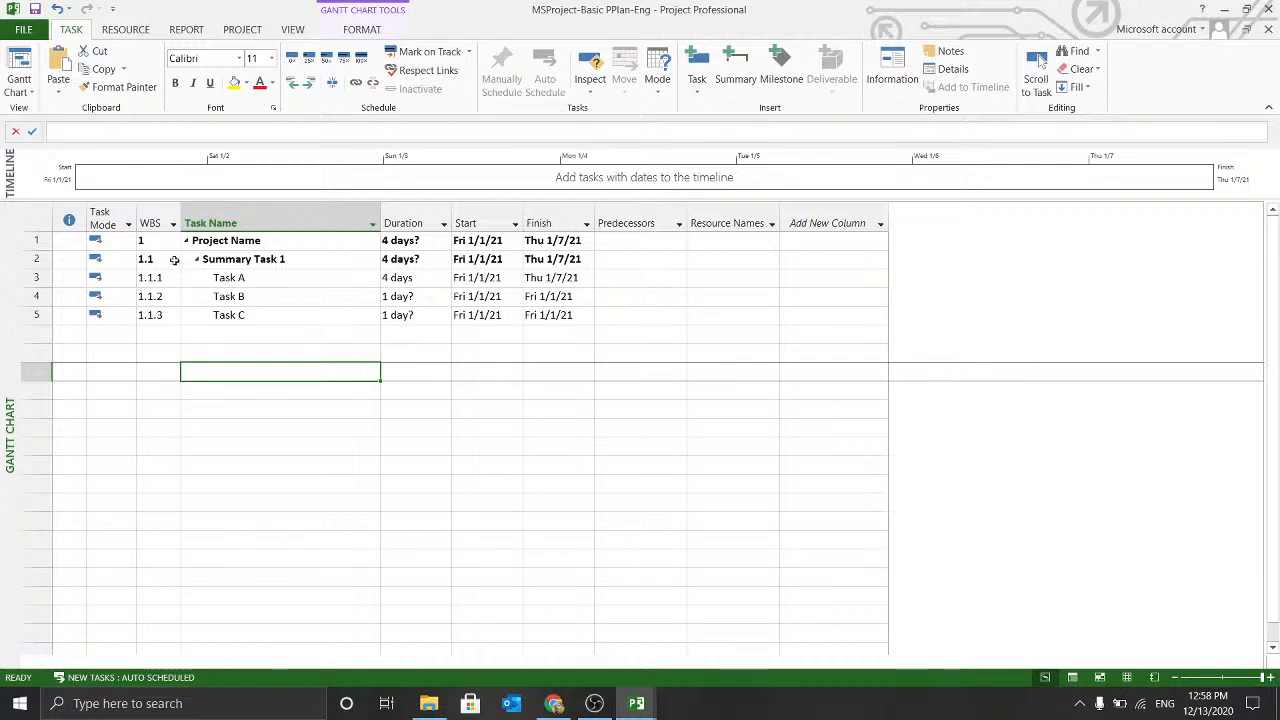
pyautogui.click(178, 217)
pyautogui.click(158, 298)
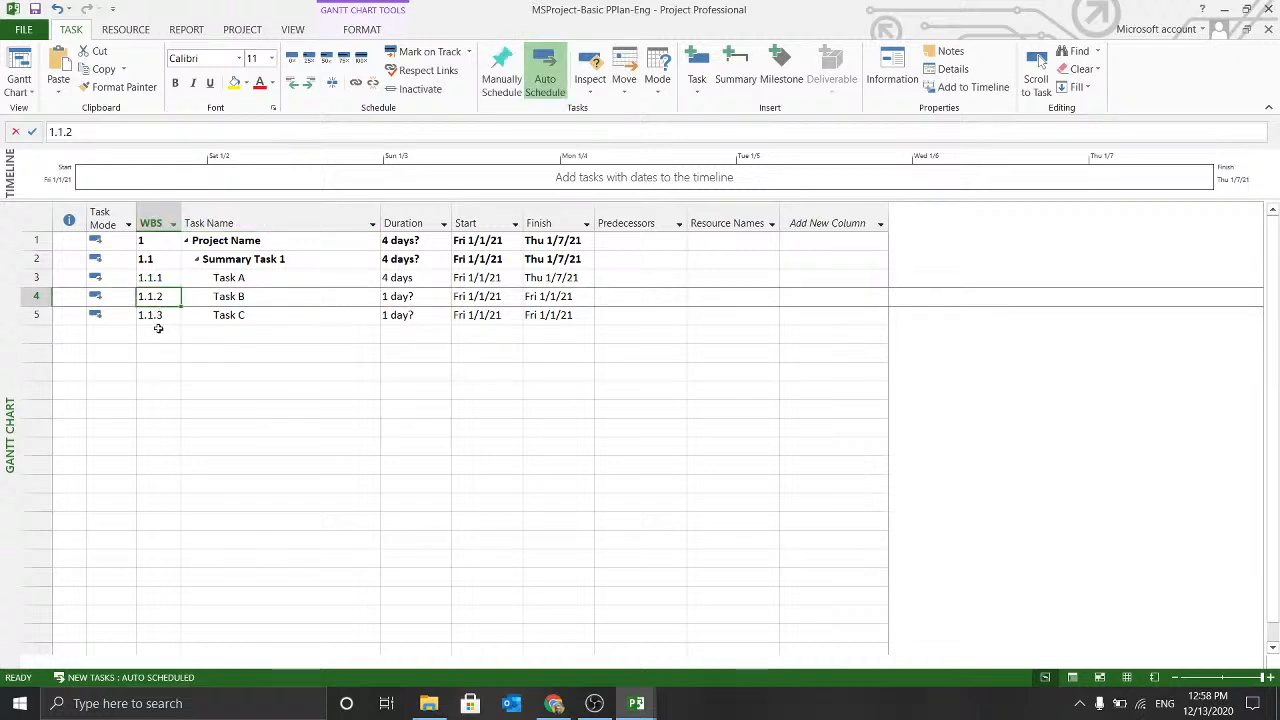
pyautogui.click(481, 300)
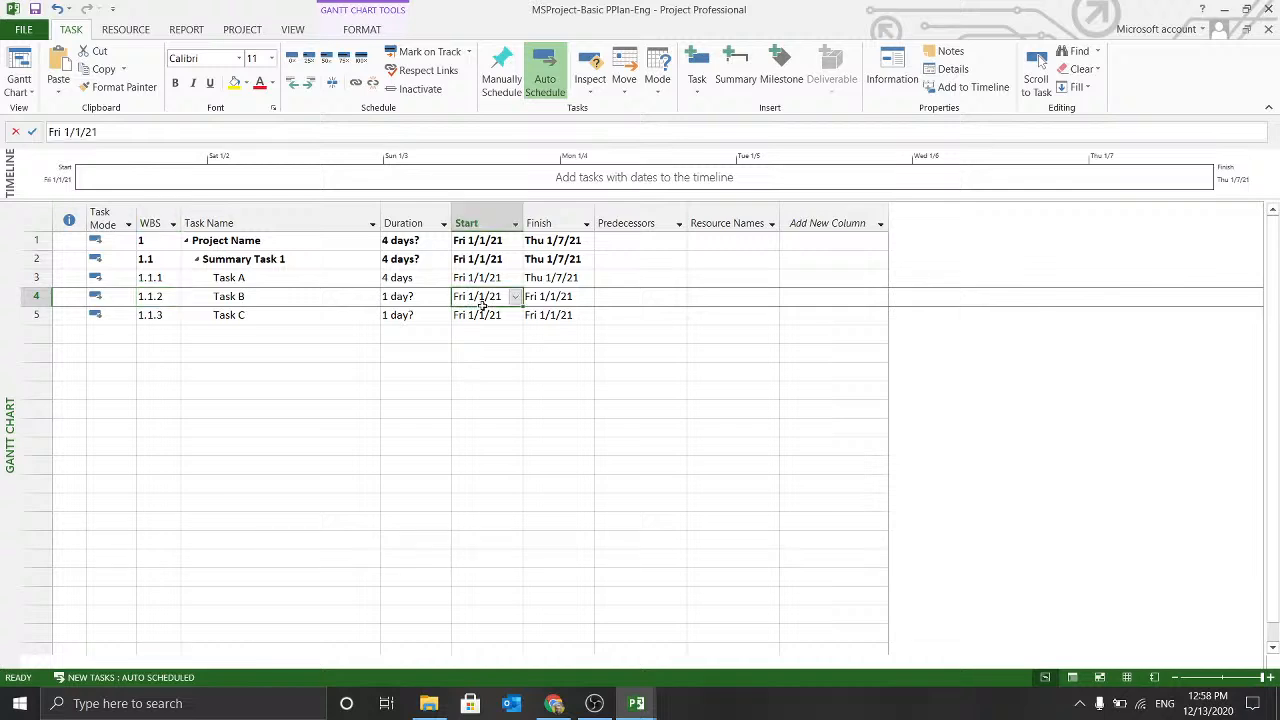
pyautogui.click(574, 463)
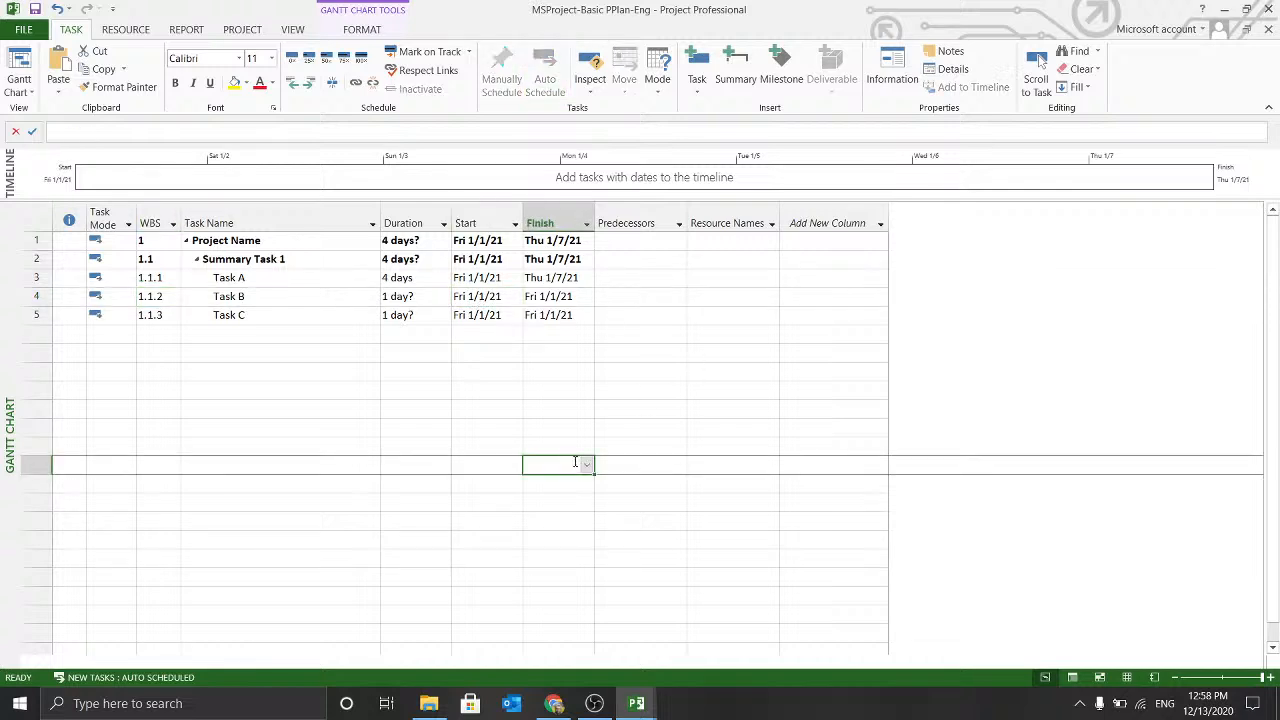
pyautogui.click(604, 292)
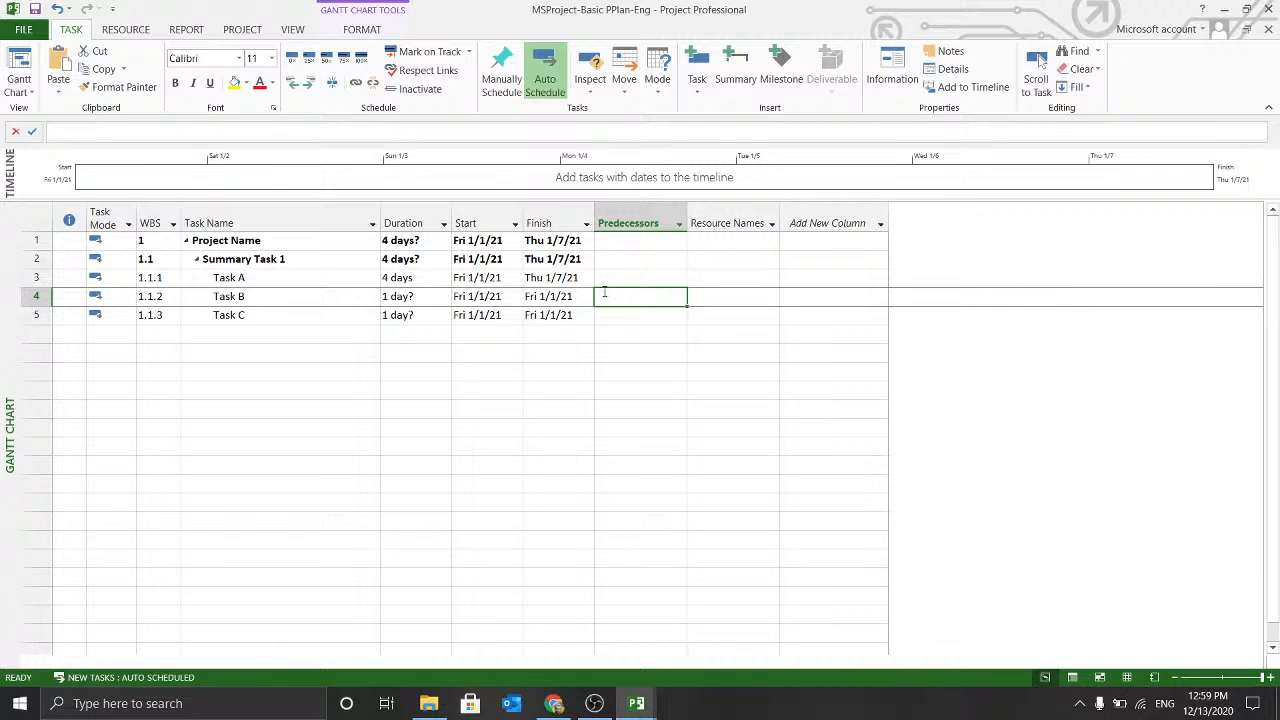
# View Task B's predecessor fields in its task information and rename the task as Task 2.
pyautogui.doubleClick(216, 296)
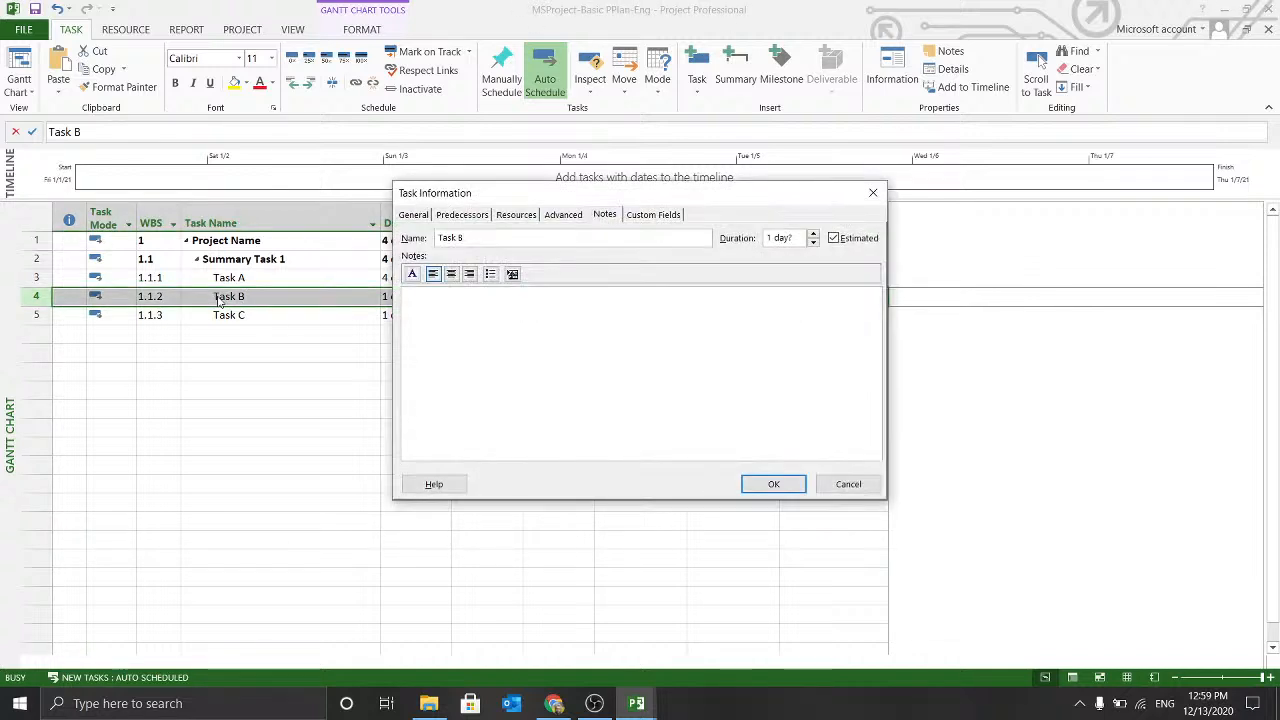
pyautogui.click(463, 216)
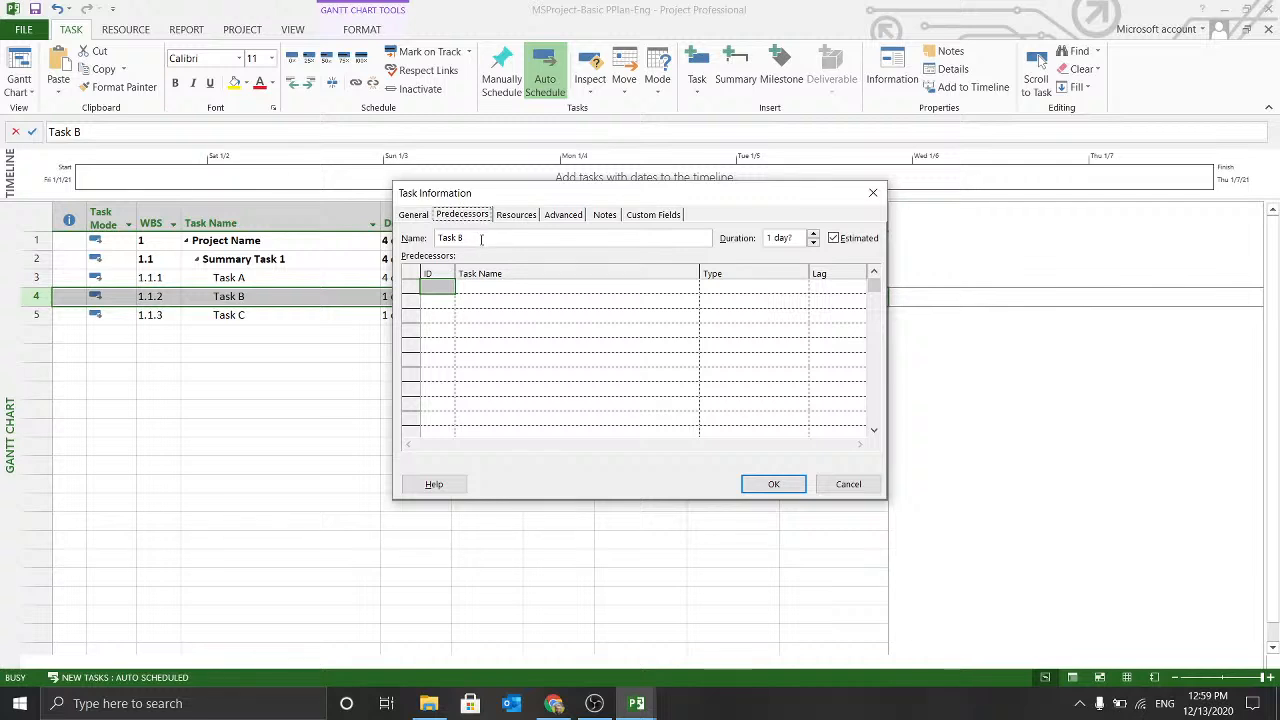
pyautogui.click(481, 239)
pyautogui.write('2')
pyautogui.click(773, 484)
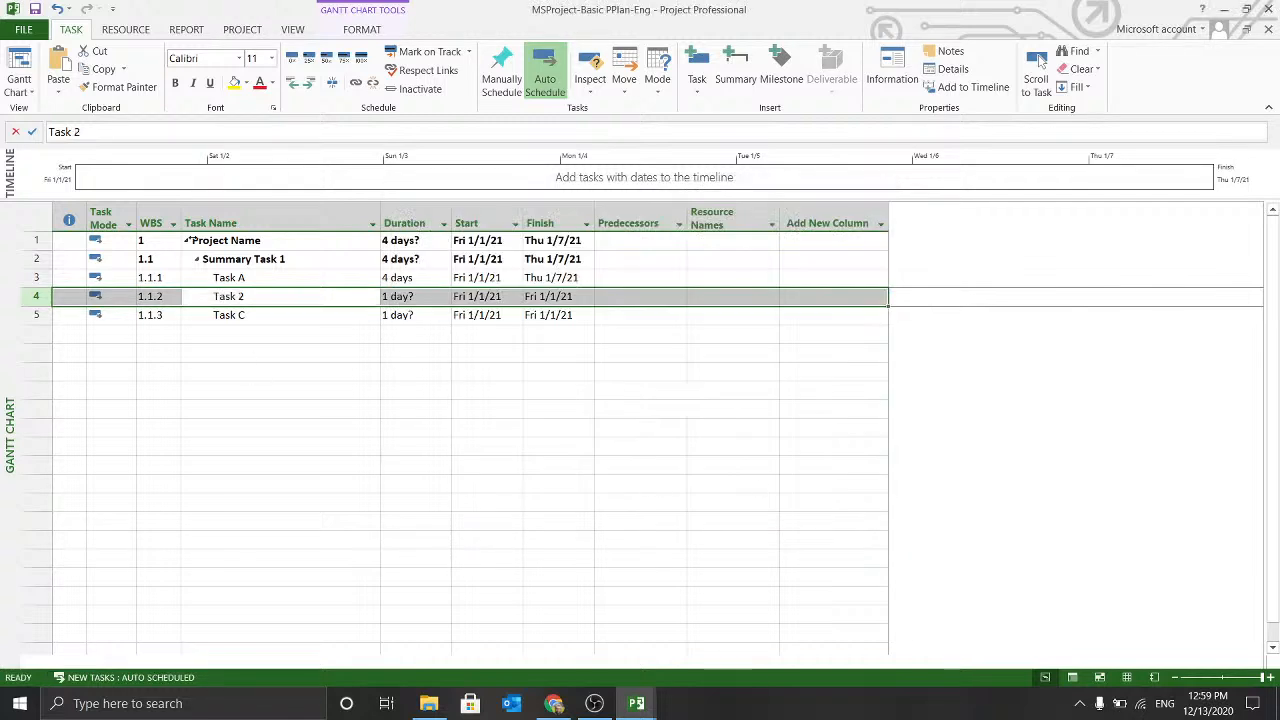
# Rename Task A under Summary Task 1 as Task 1.
pyautogui.click(270, 280)
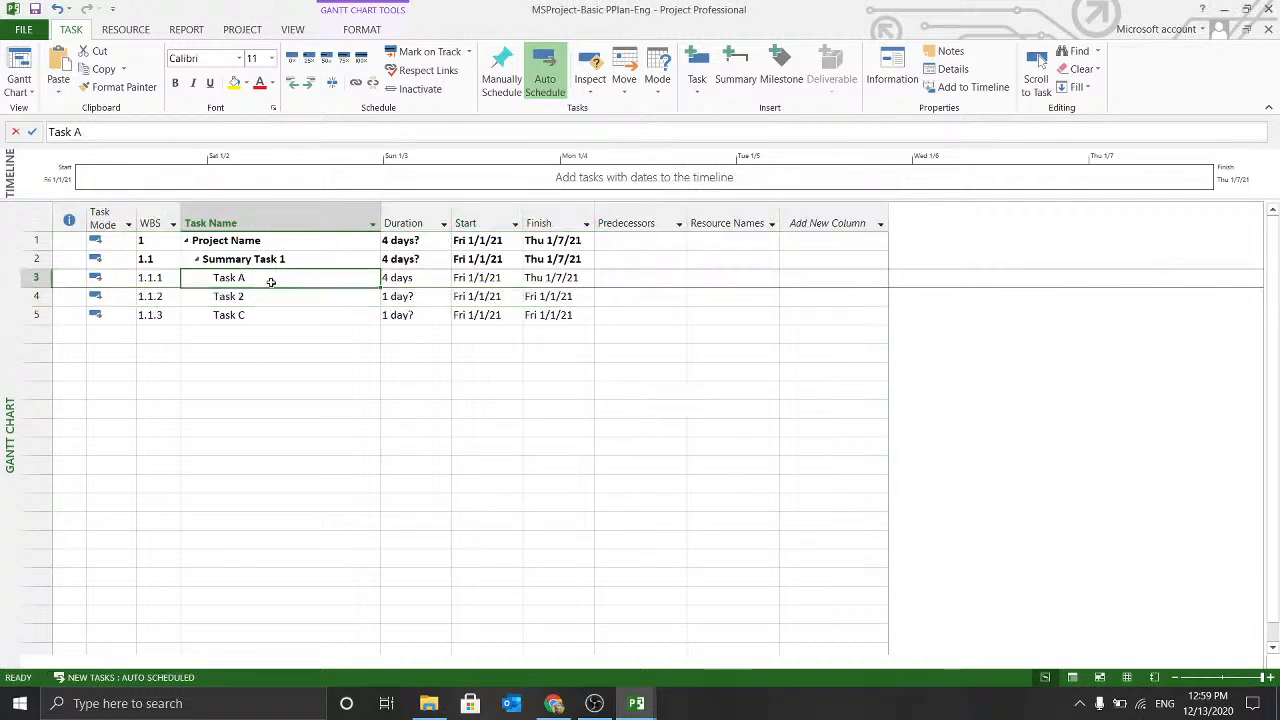
pyautogui.click(146, 131)
pyautogui.press('BackSpace')
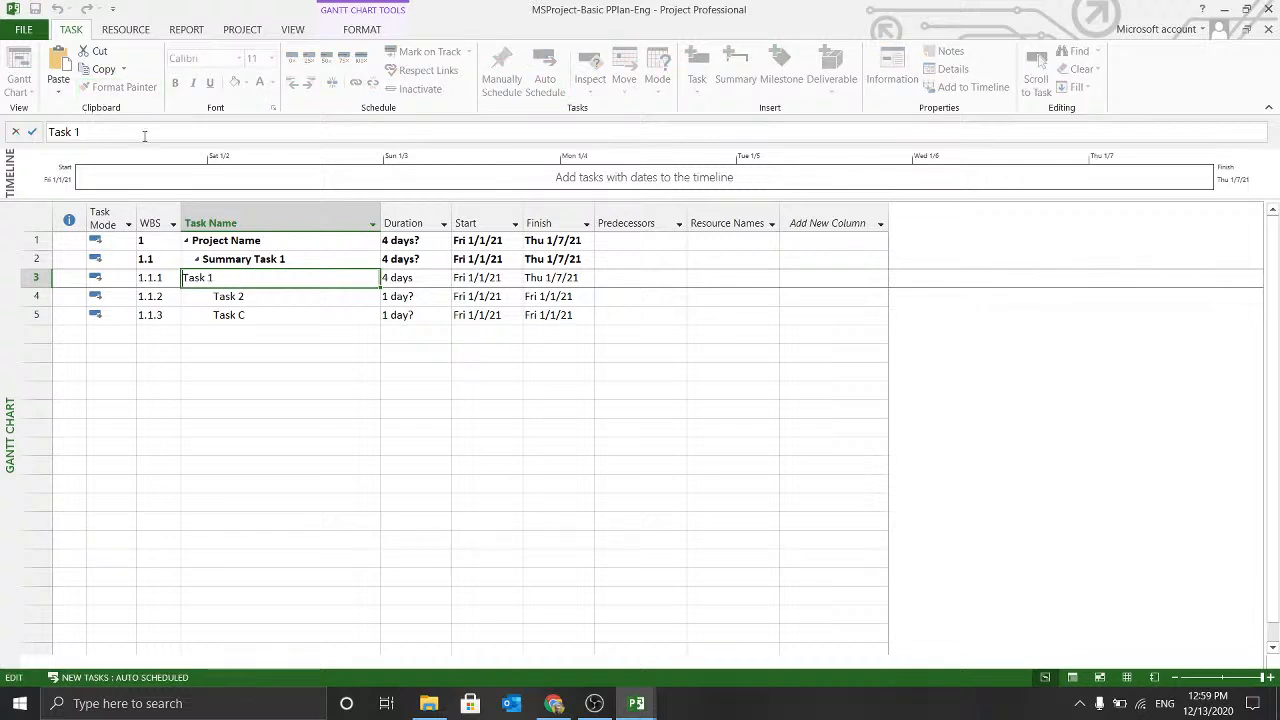
pyautogui.click(278, 315)
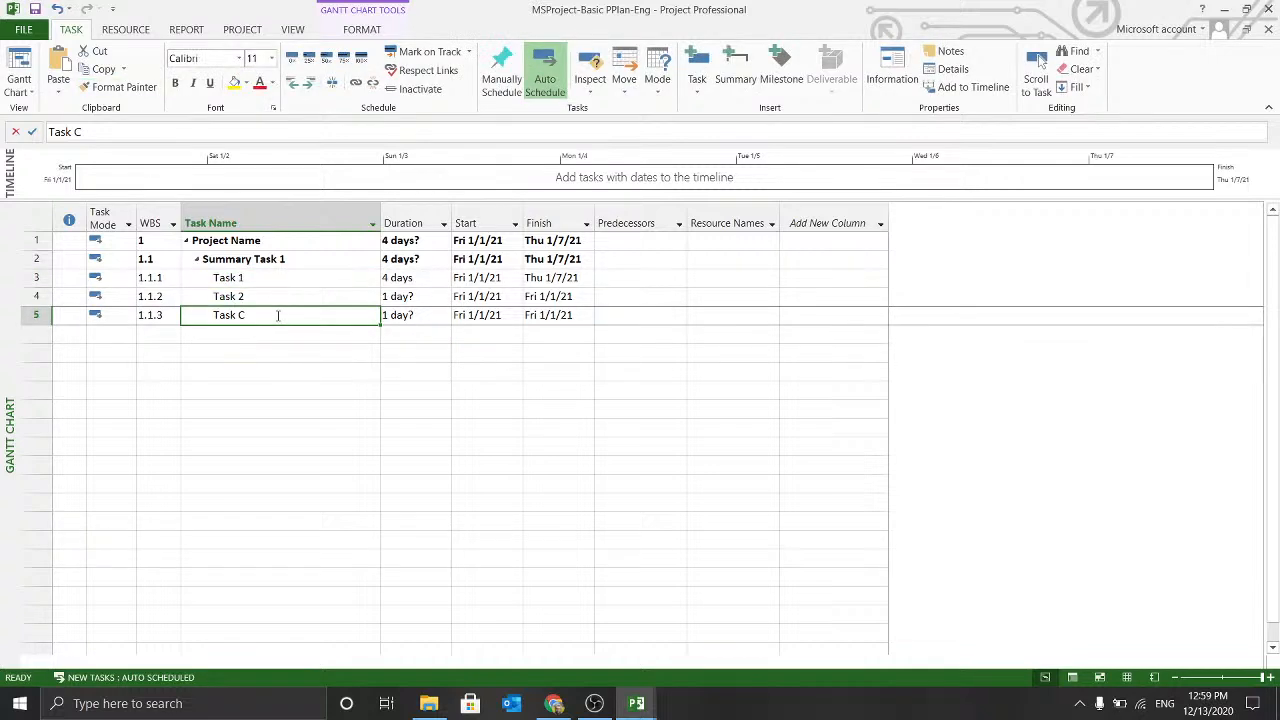
pyautogui.hotkey('alt', 'F4')
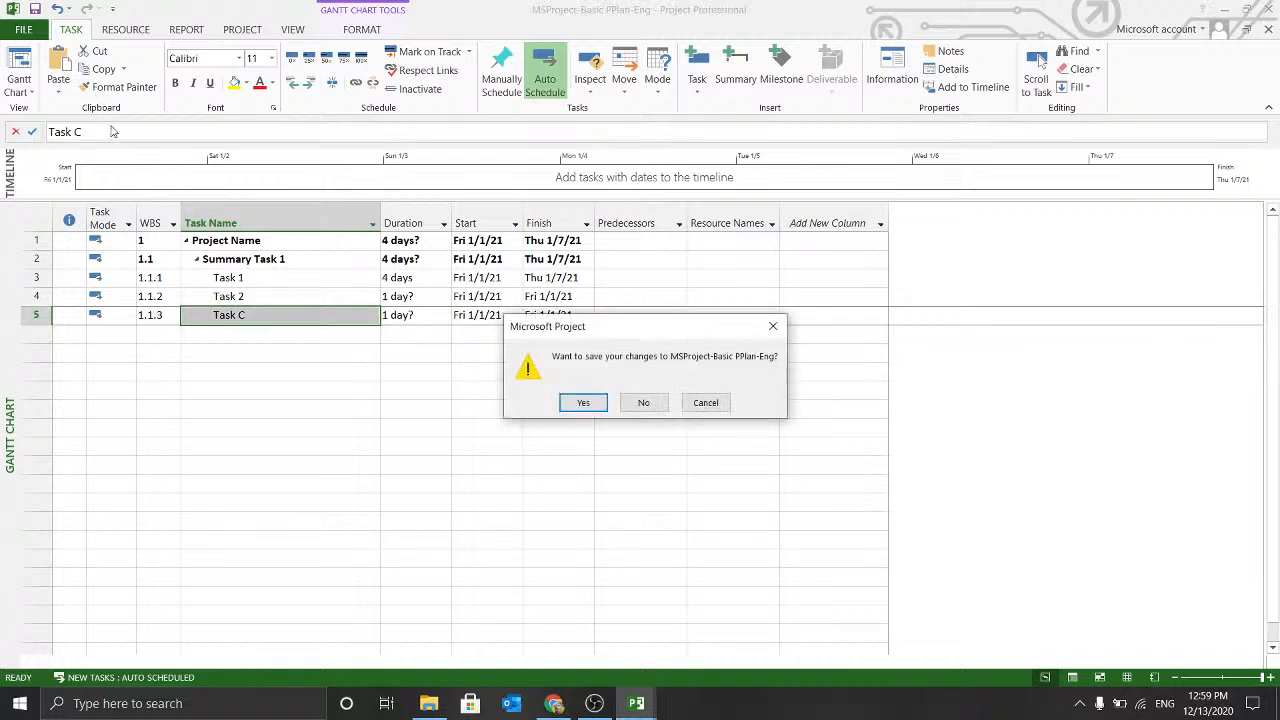
pyautogui.press('Escape')
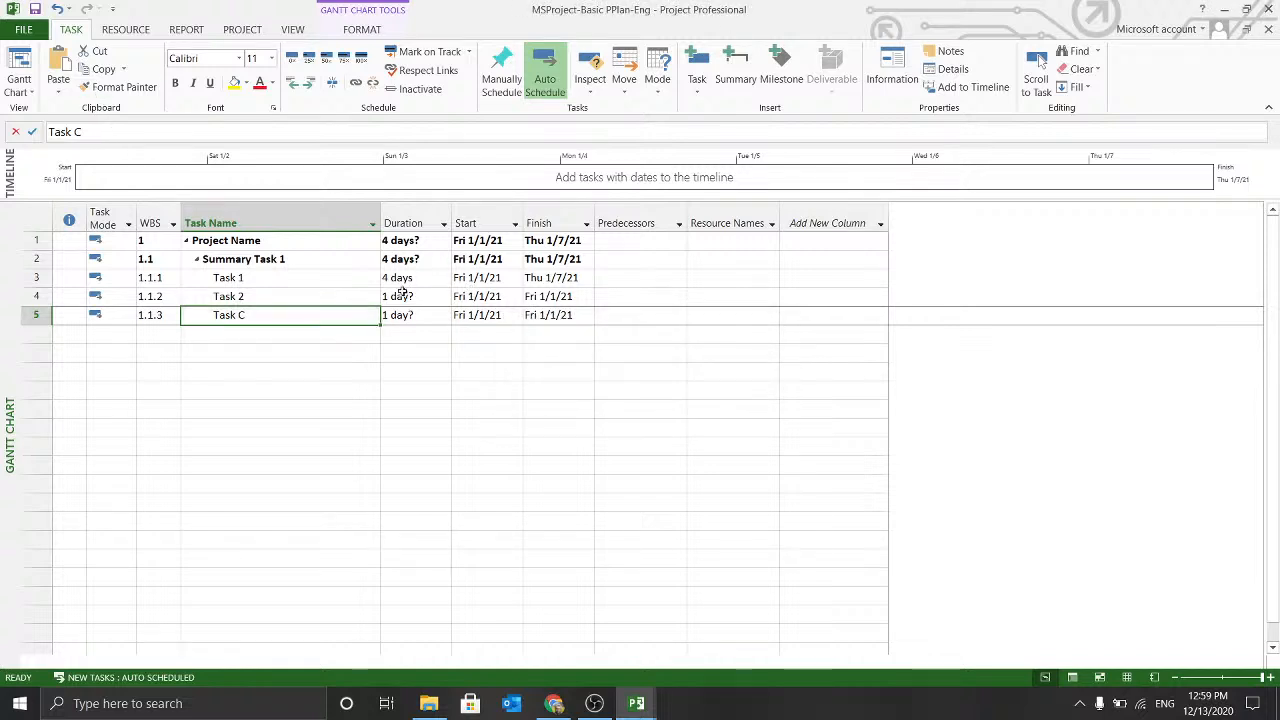
pyautogui.click(268, 276)
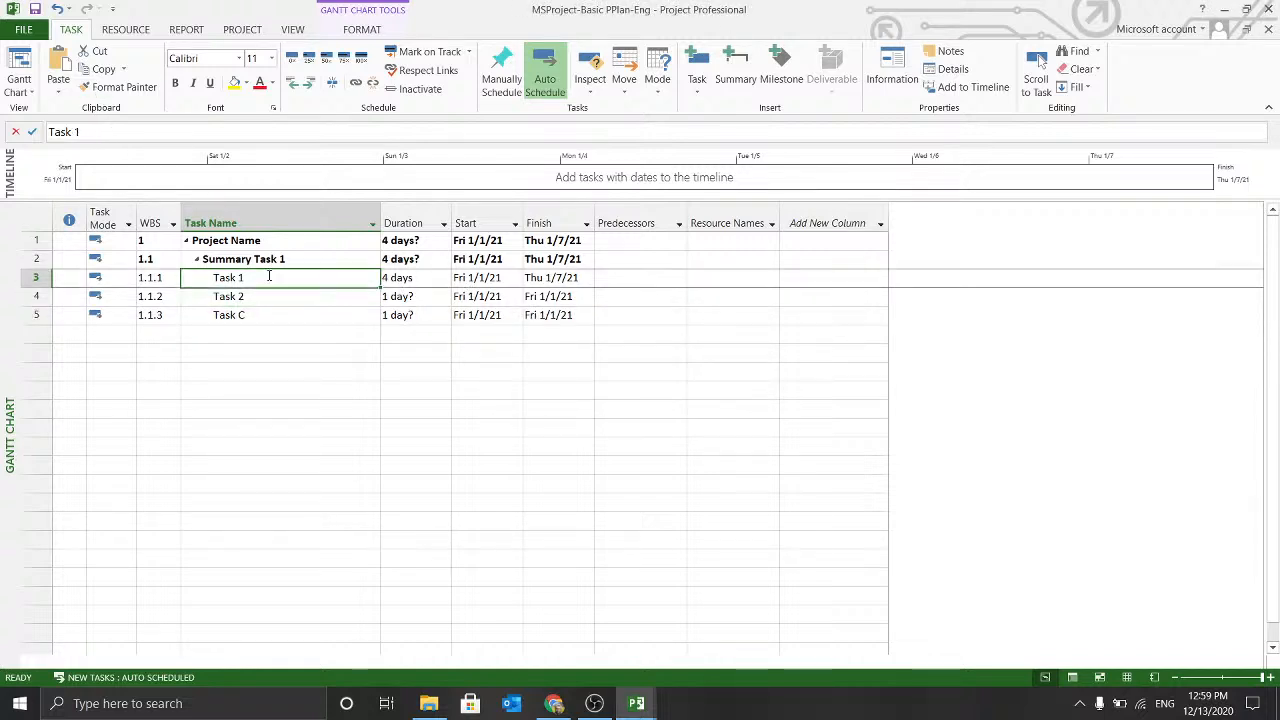
pyautogui.click(268, 276)
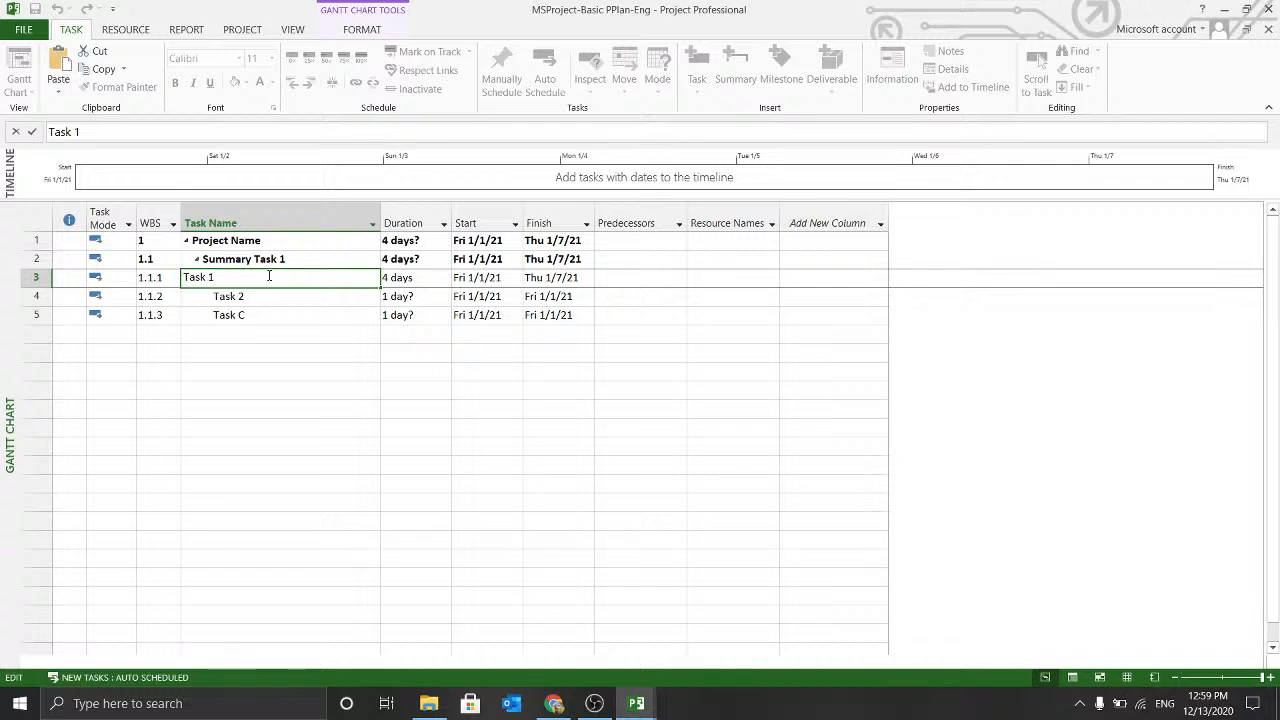
pyautogui.press('Escape')
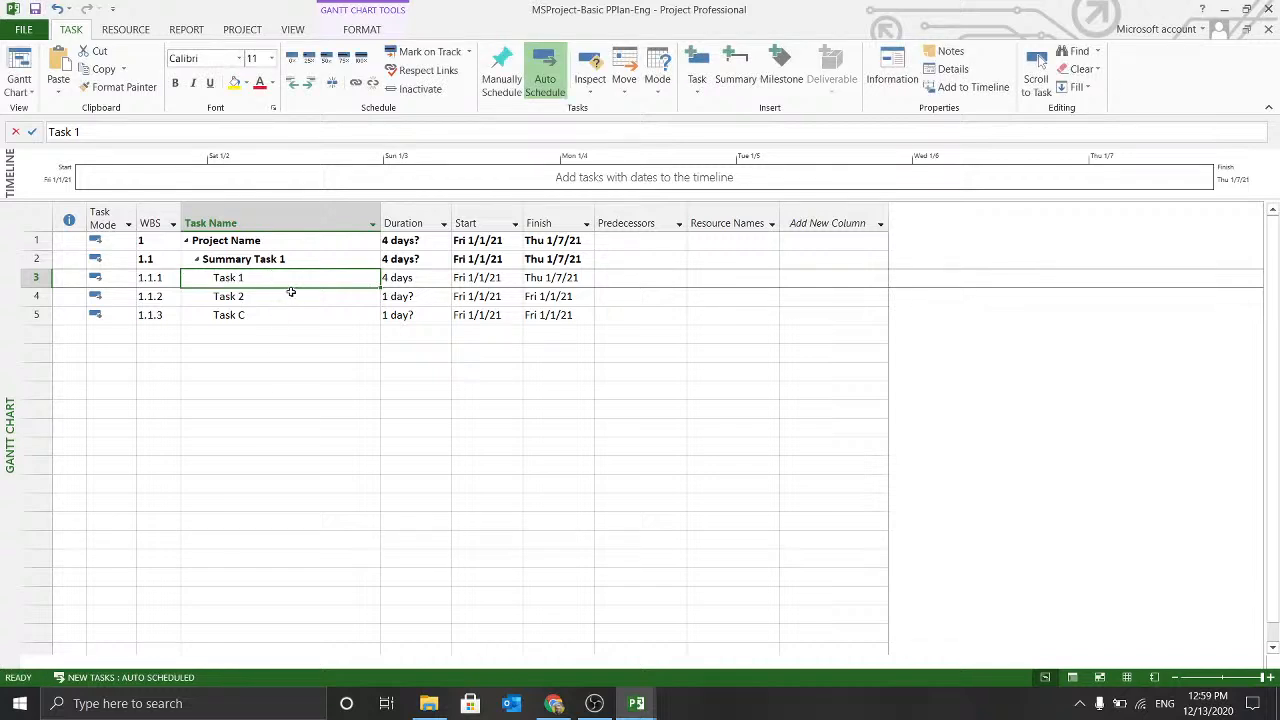
pyautogui.click(299, 277)
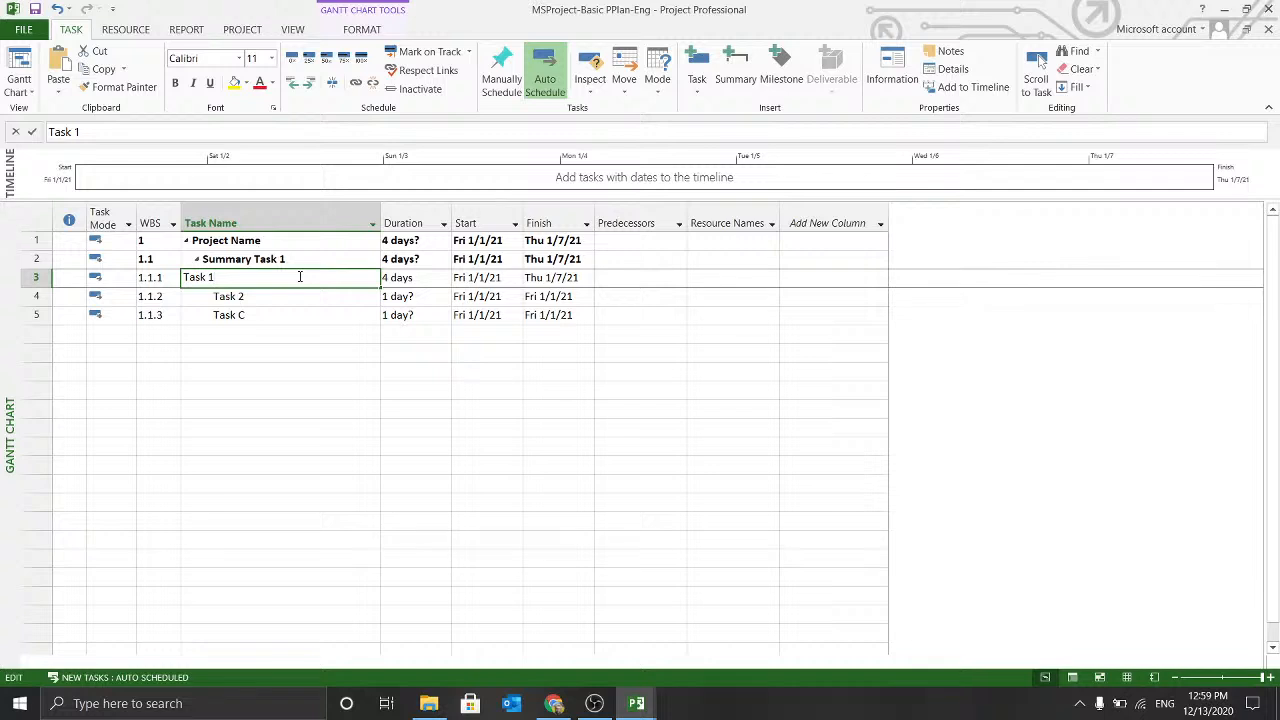
pyautogui.click(298, 302)
pyautogui.click(298, 277)
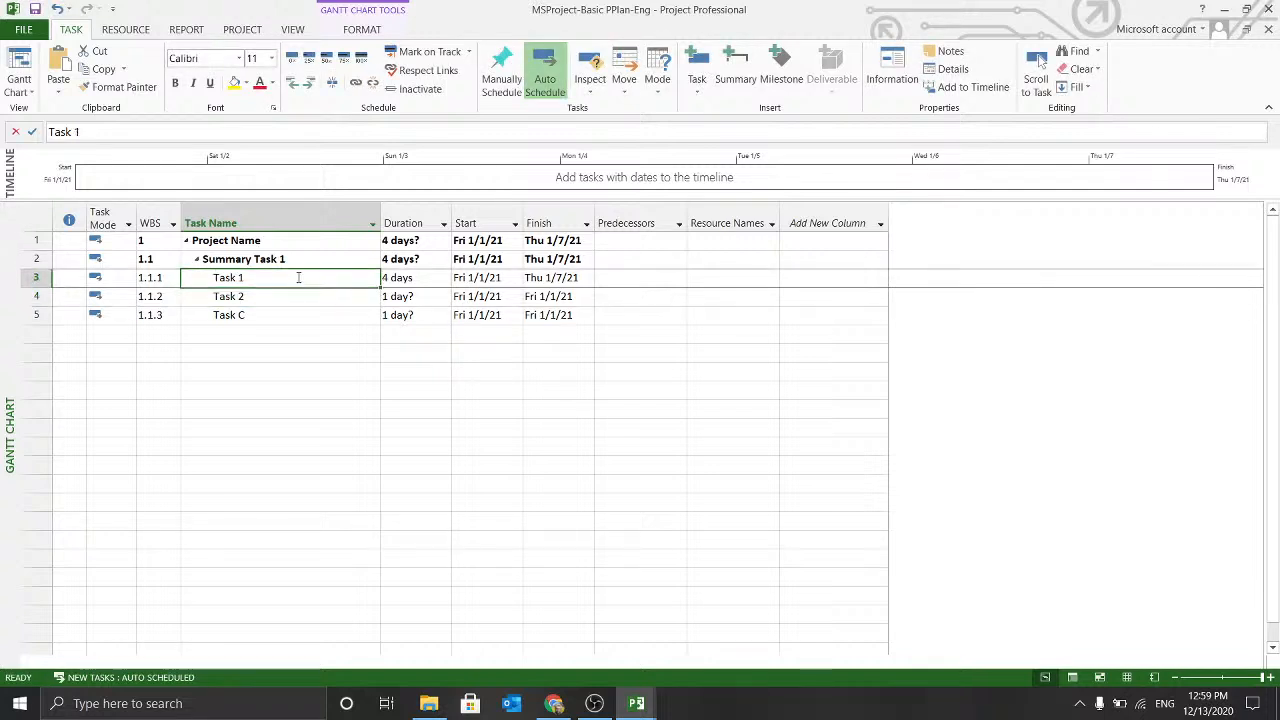
pyautogui.click(298, 277)
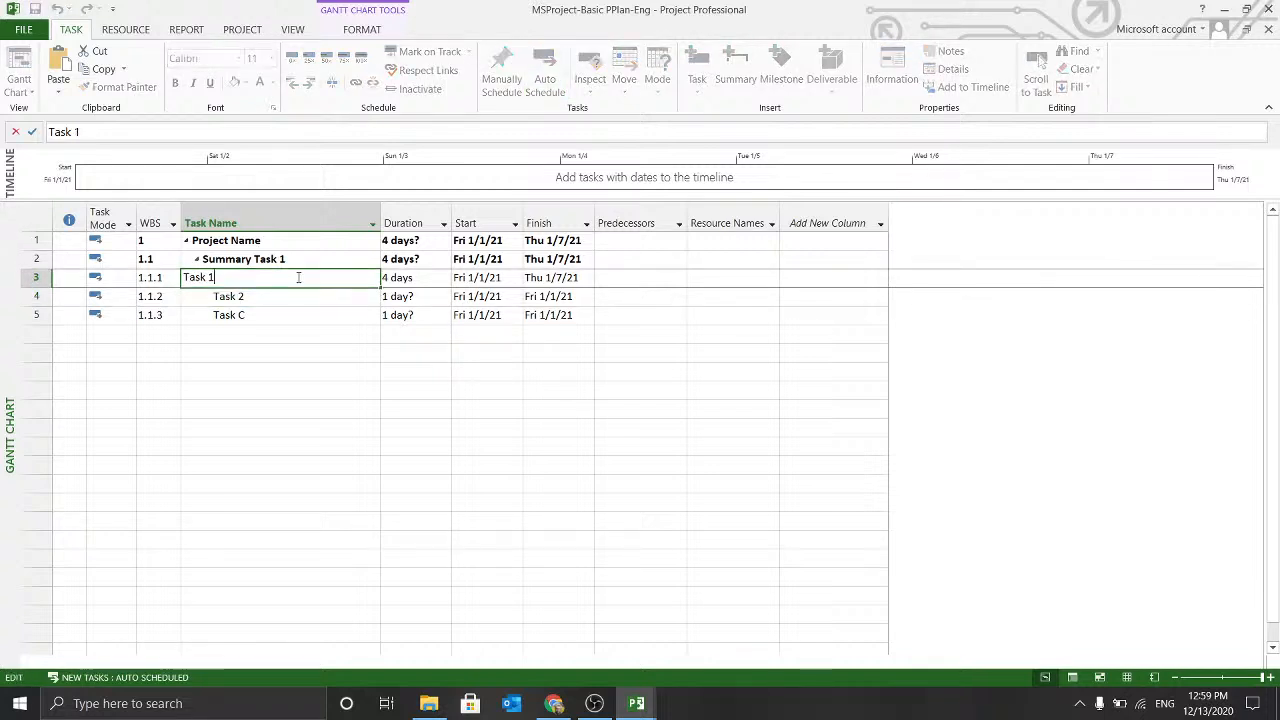
pyautogui.click(292, 316)
pyautogui.click(293, 278)
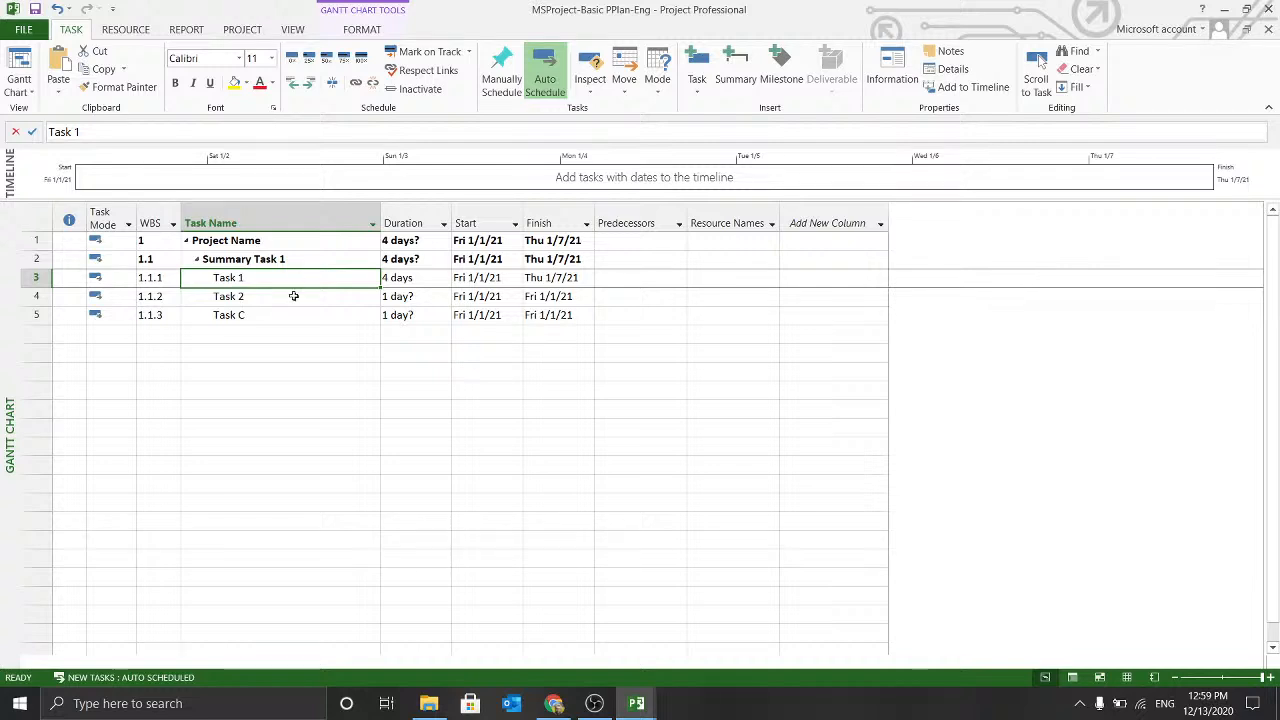
pyautogui.press('F2')
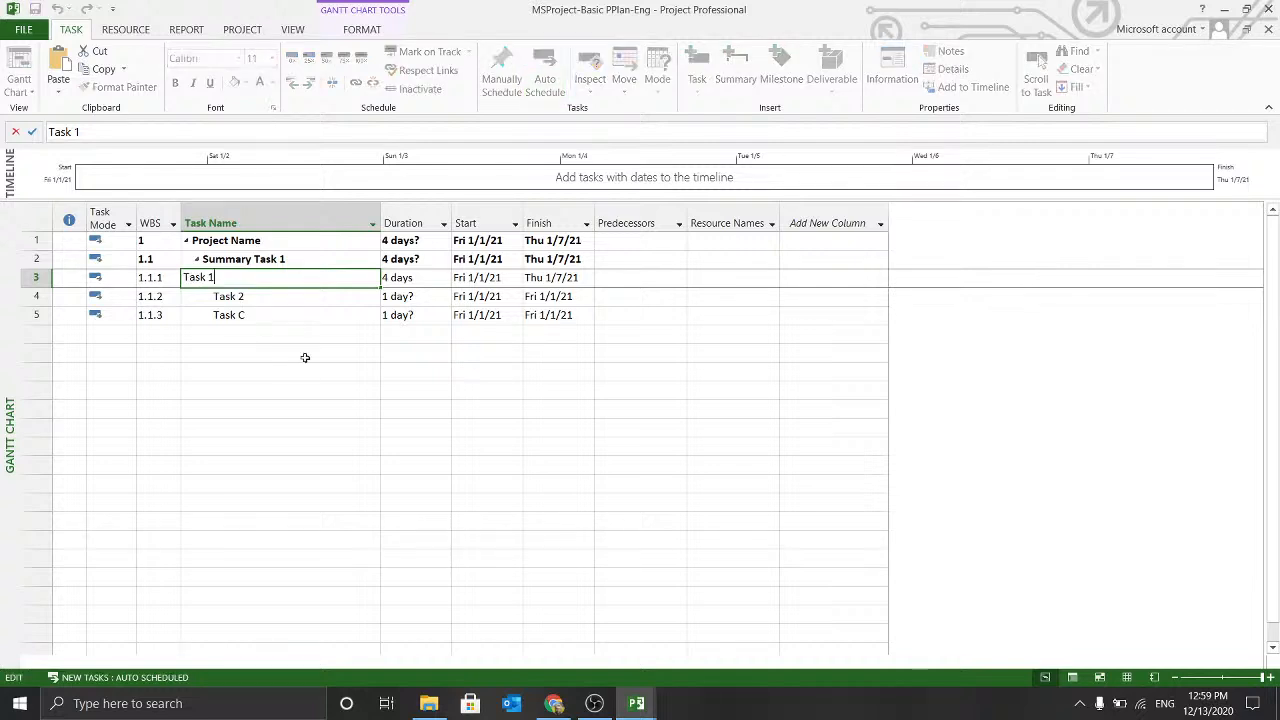
pyautogui.press('Return')
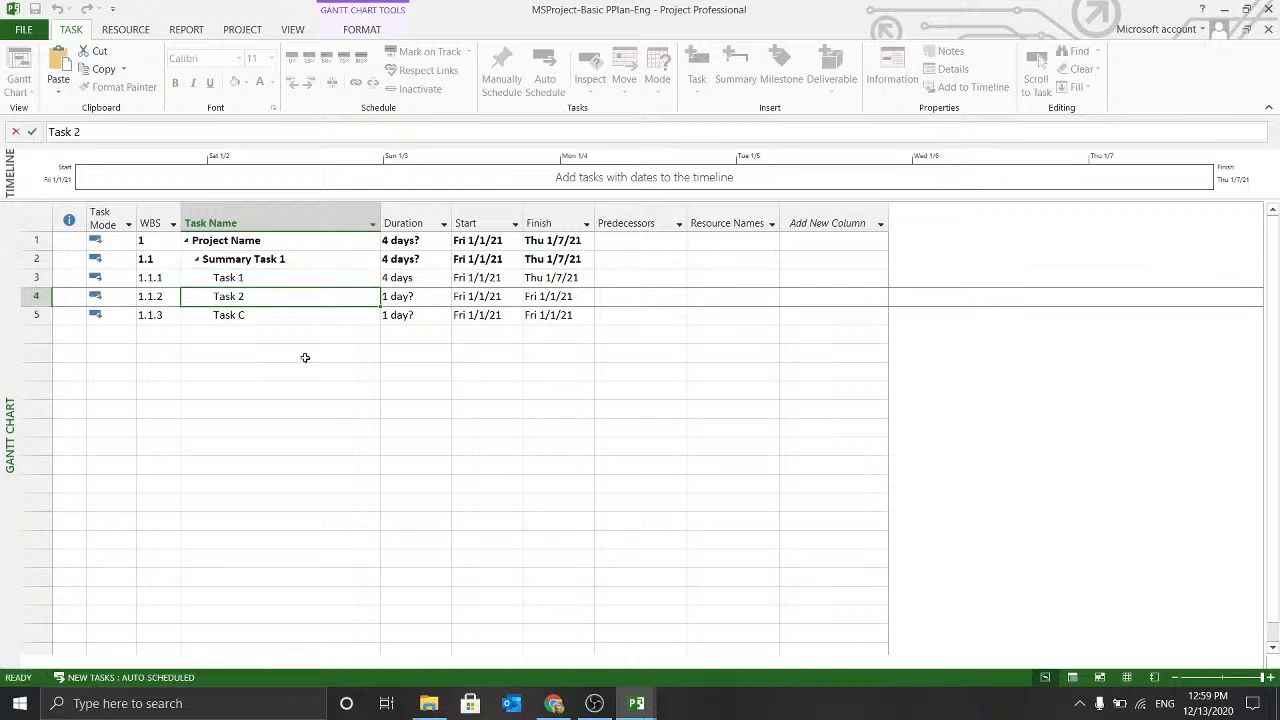
# Rename Task C under Summary Task 1 as Task 3.
pyautogui.press('Down')
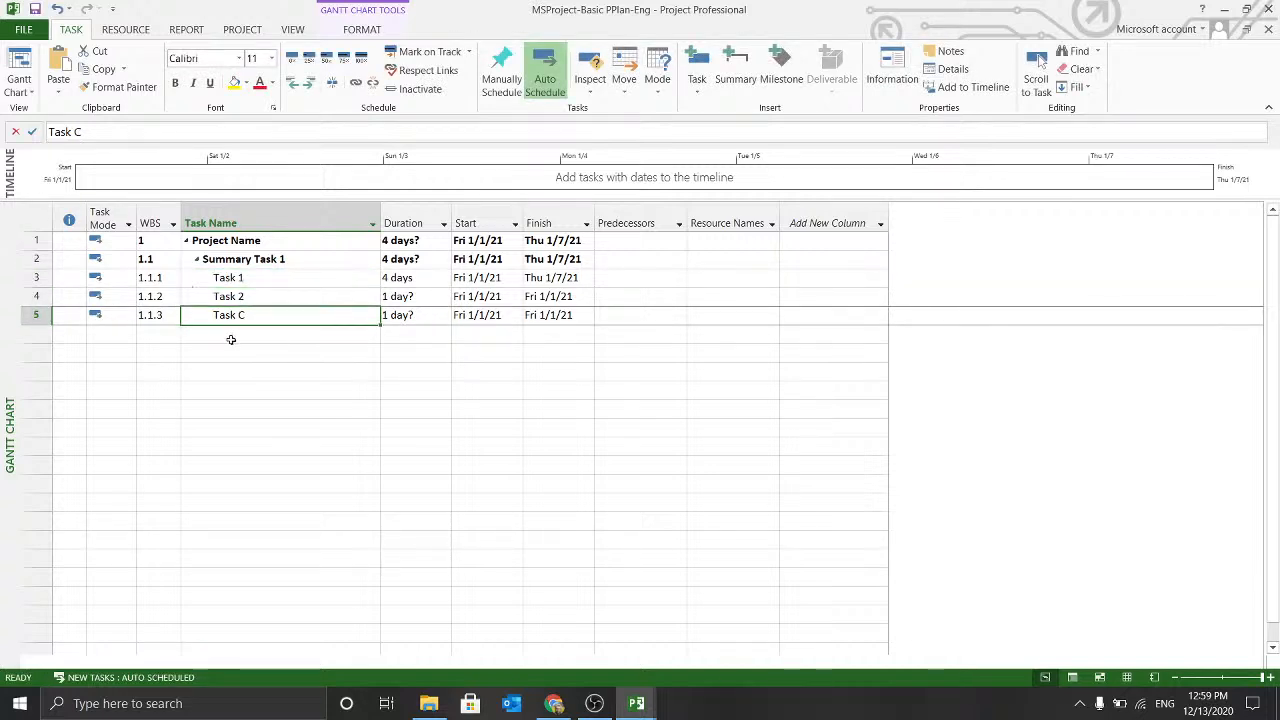
pyautogui.click(110, 132)
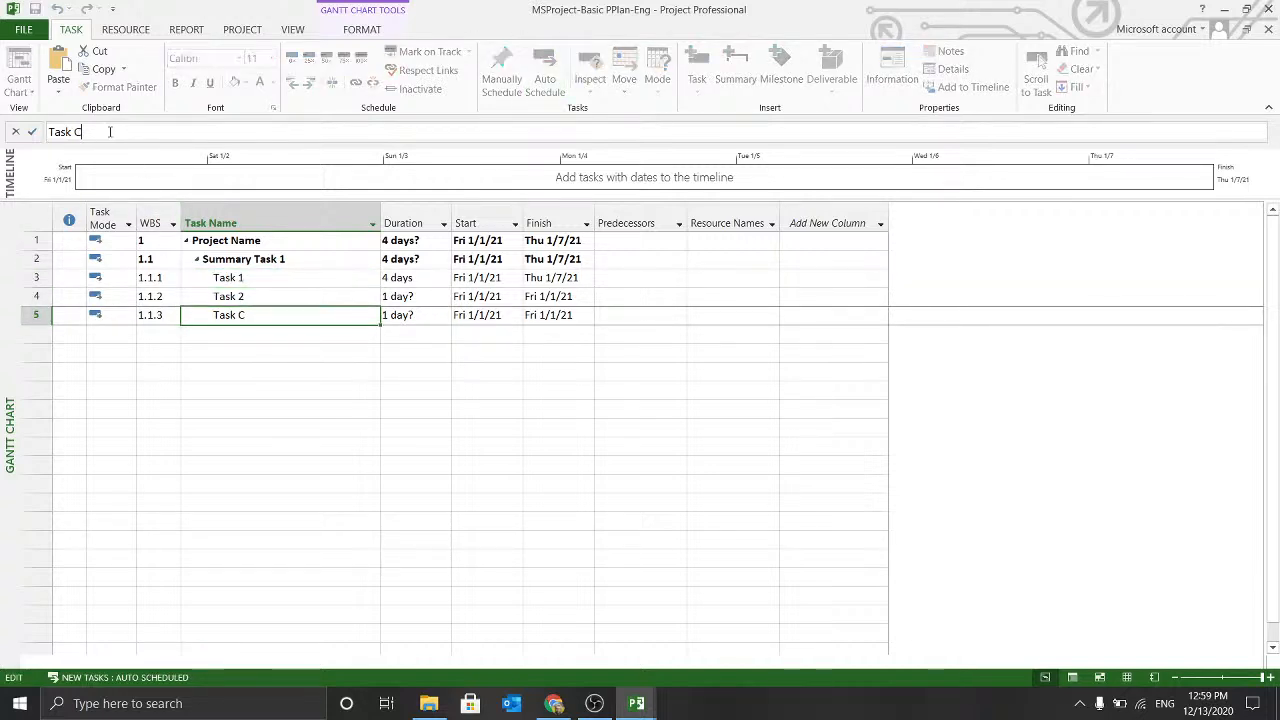
pyautogui.press('BackSpace')
pyautogui.write('3')
pyautogui.press('Return')
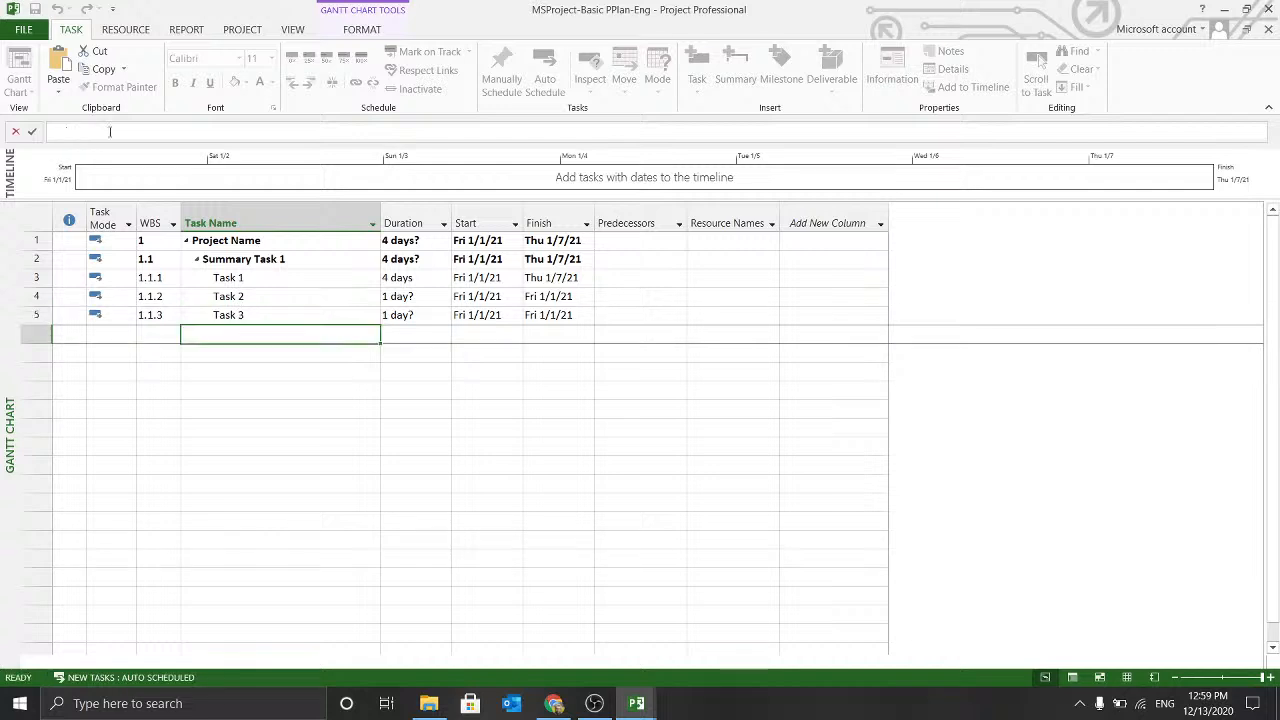
# Add the task with ID 3, Task 1, as the predecessor in Task 2's task information.
pyautogui.click(245, 279)
pyautogui.click(623, 297)
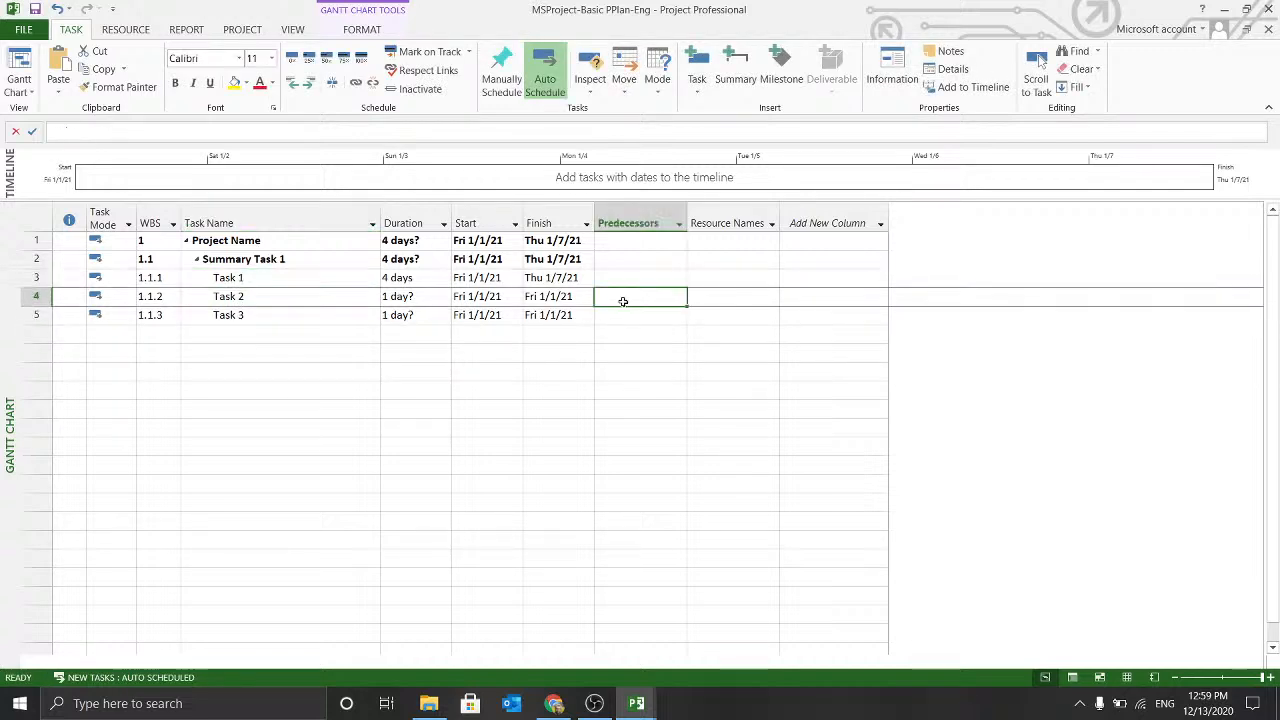
pyautogui.doubleClick(333, 301)
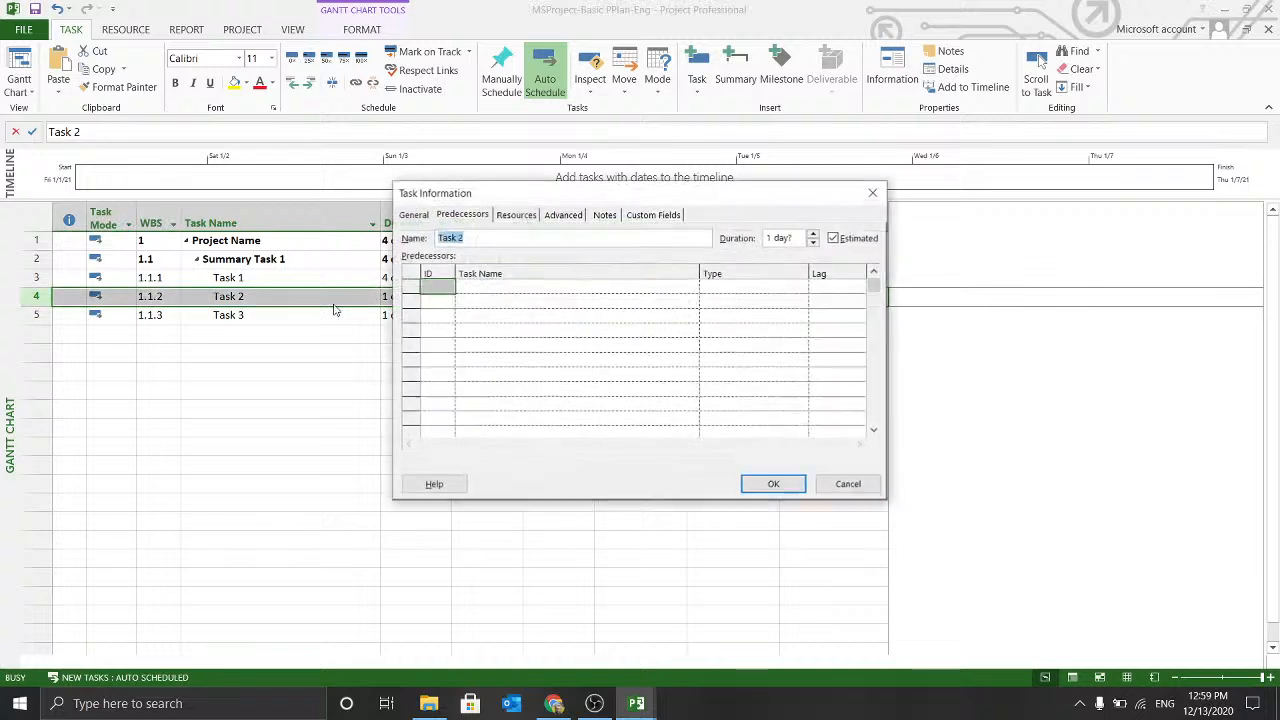
pyautogui.click(584, 318)
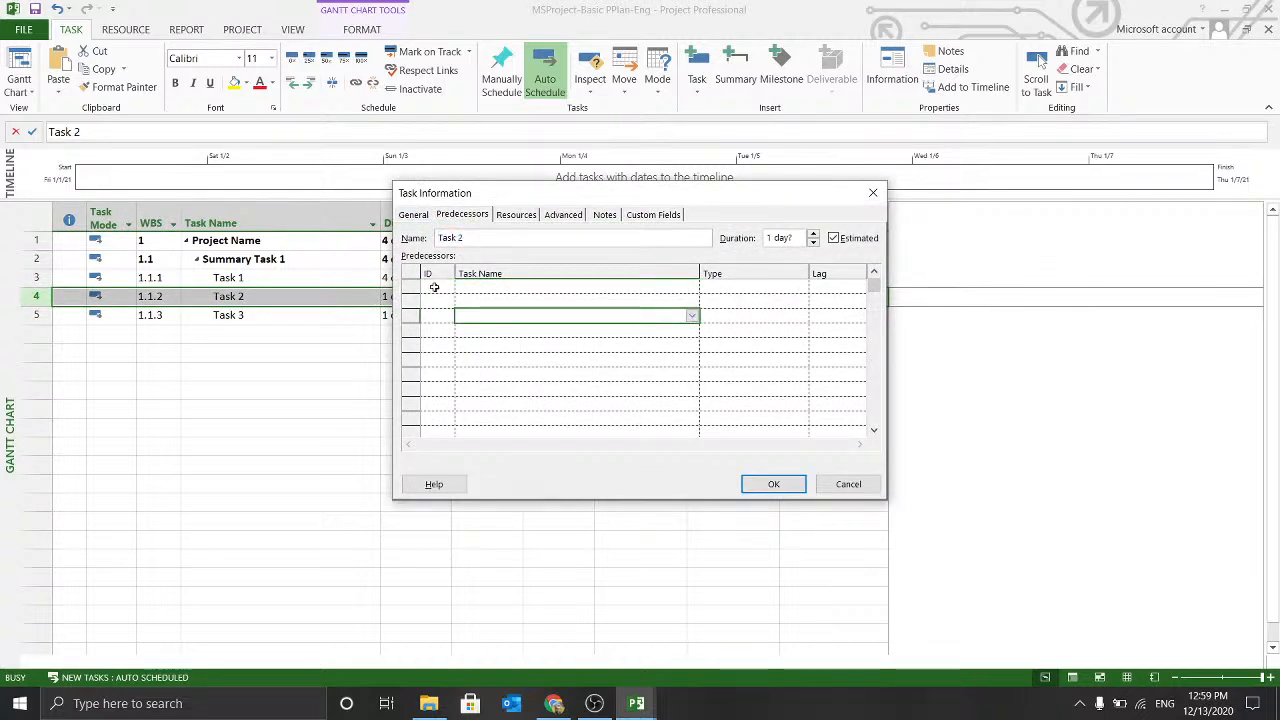
pyautogui.click(435, 287)
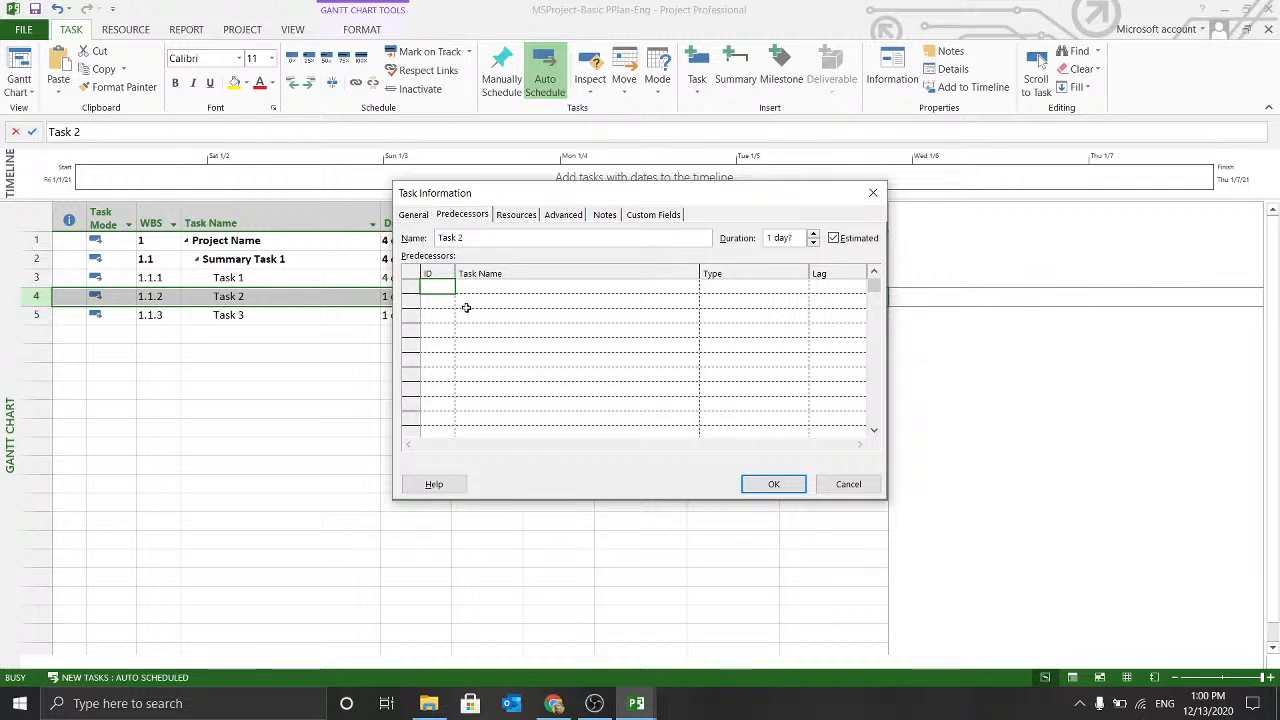
pyautogui.write('4')
pyautogui.click(588, 289)
pyautogui.click(643, 409)
pyautogui.write('3')
pyautogui.press('Return')
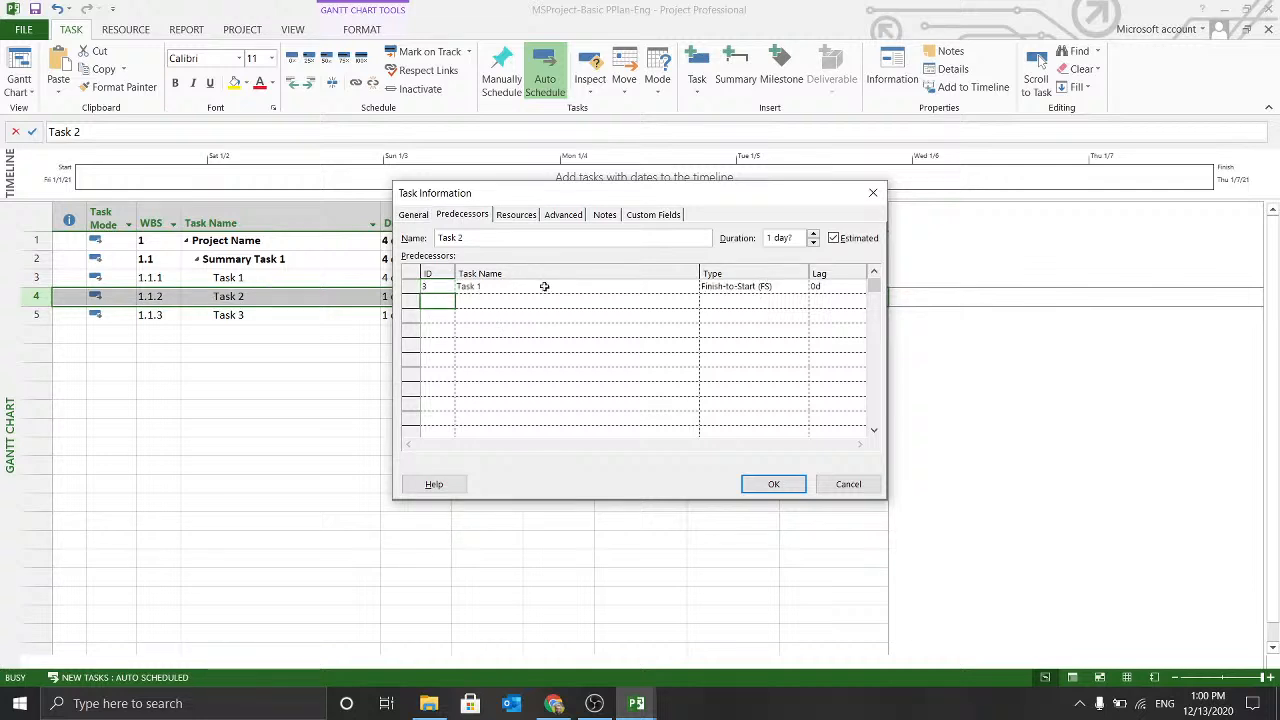
# Try the Finish-to-Start, Start-to-Start, Finish-to-Finish and Start-to-Finish link types on Task 2's predecessor.
pyautogui.click(635, 287)
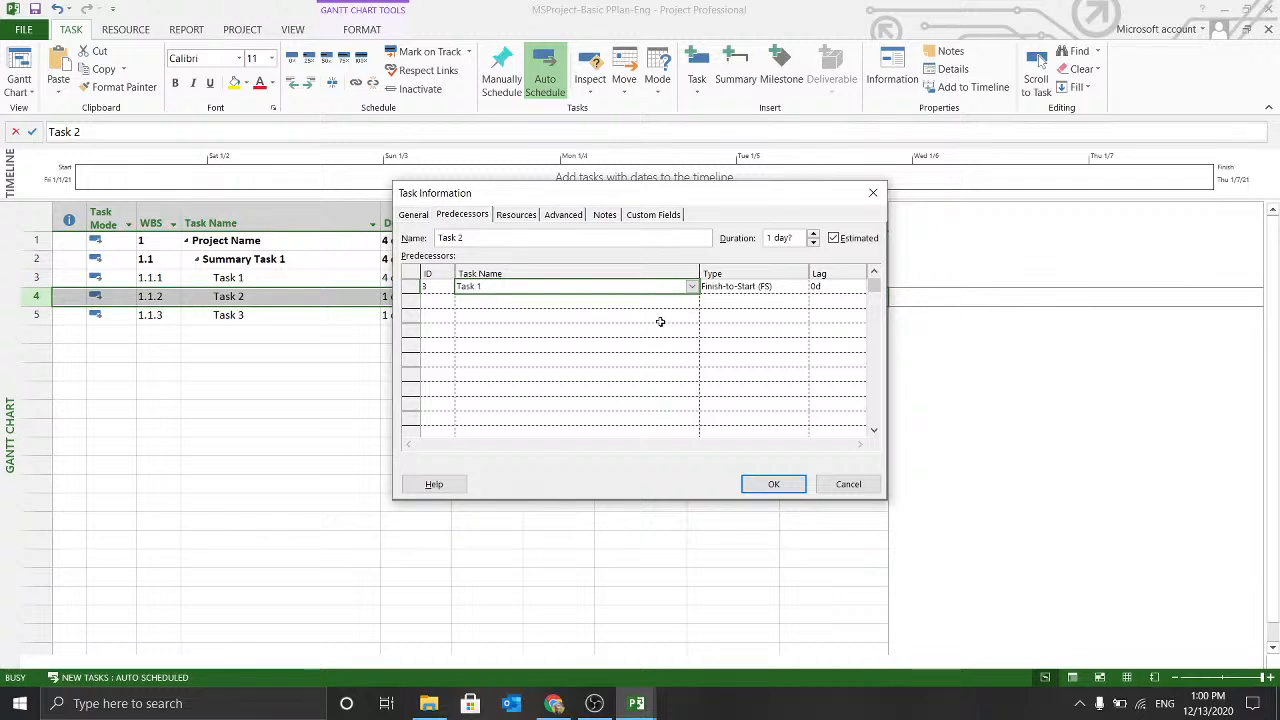
pyautogui.click(772, 287)
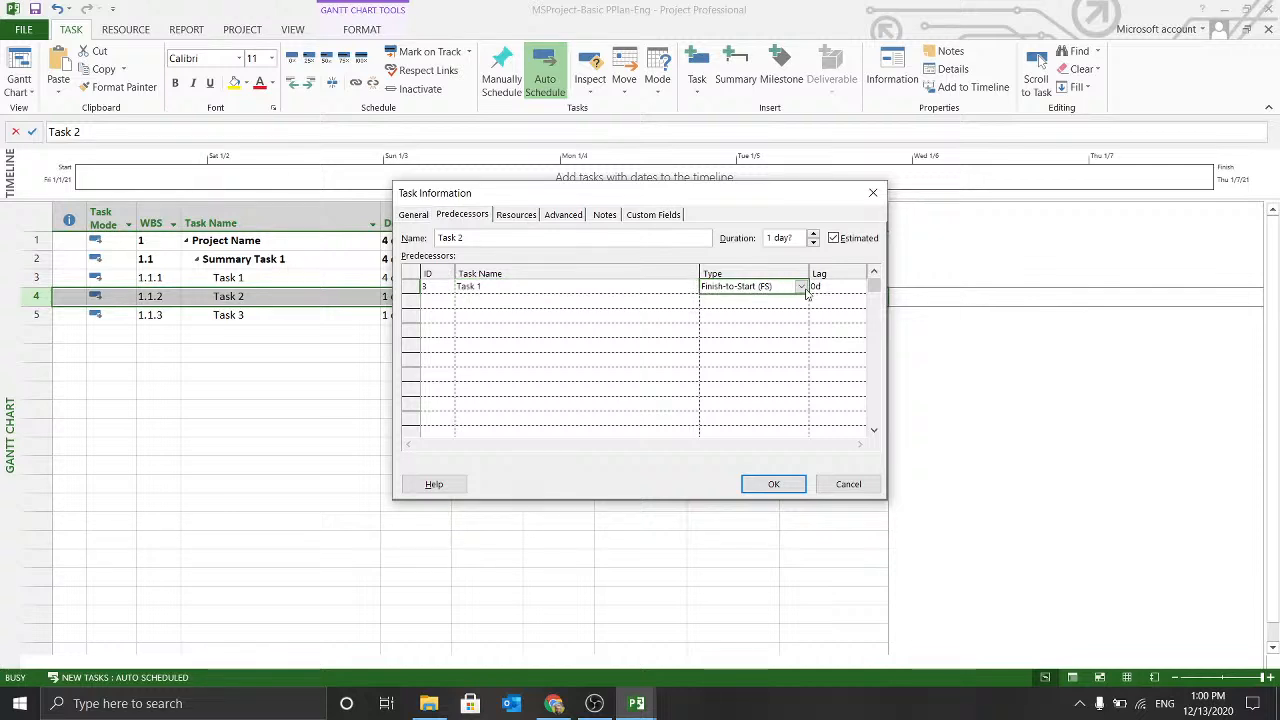
pyautogui.click(806, 289)
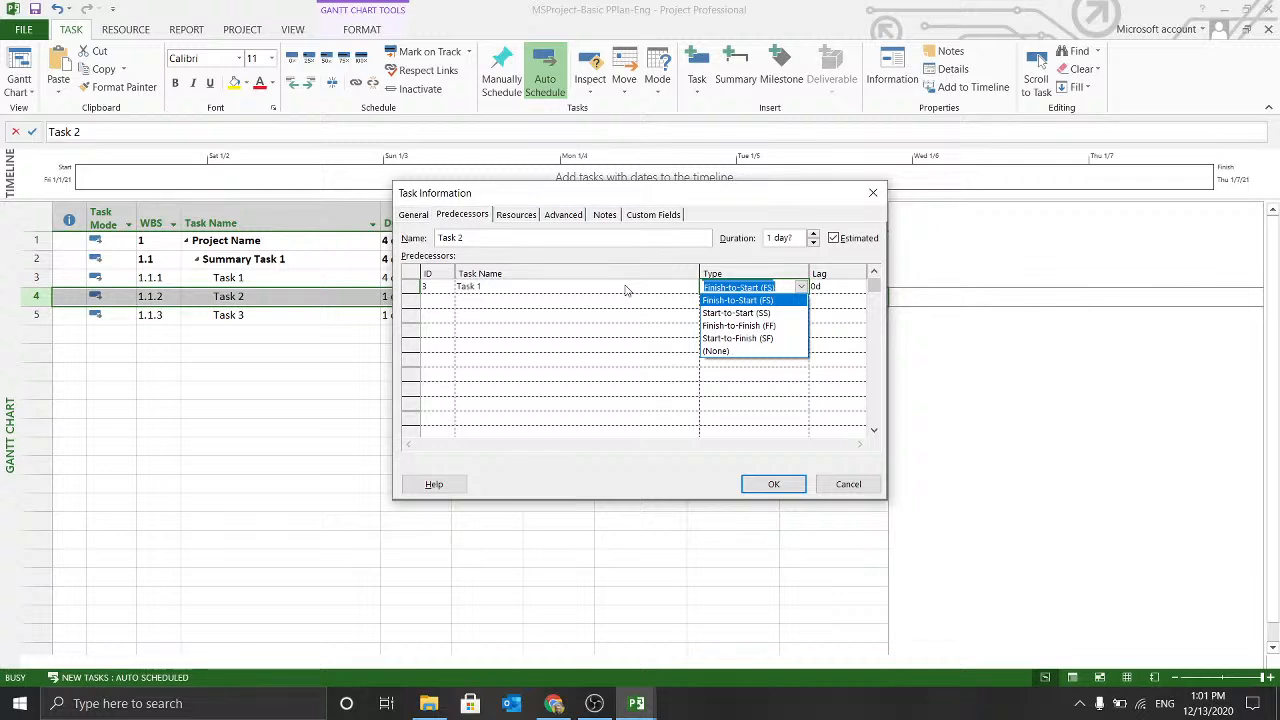
pyautogui.click(767, 300)
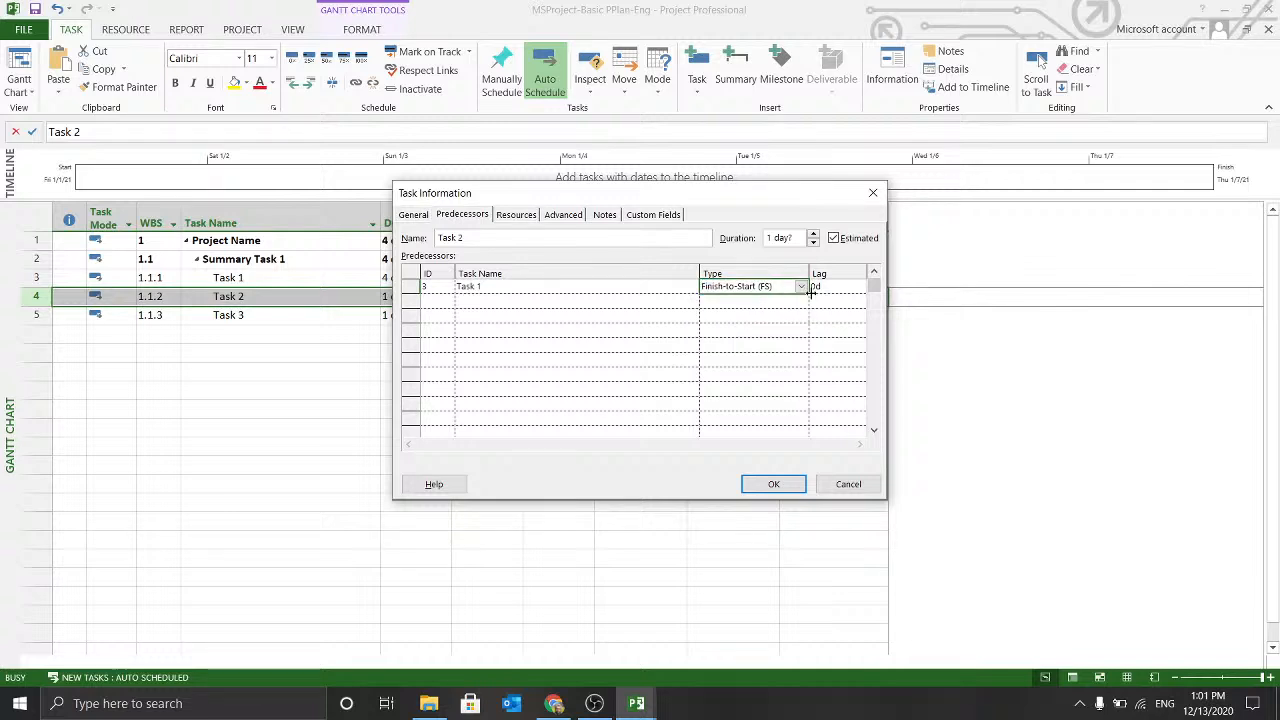
pyautogui.click(801, 287)
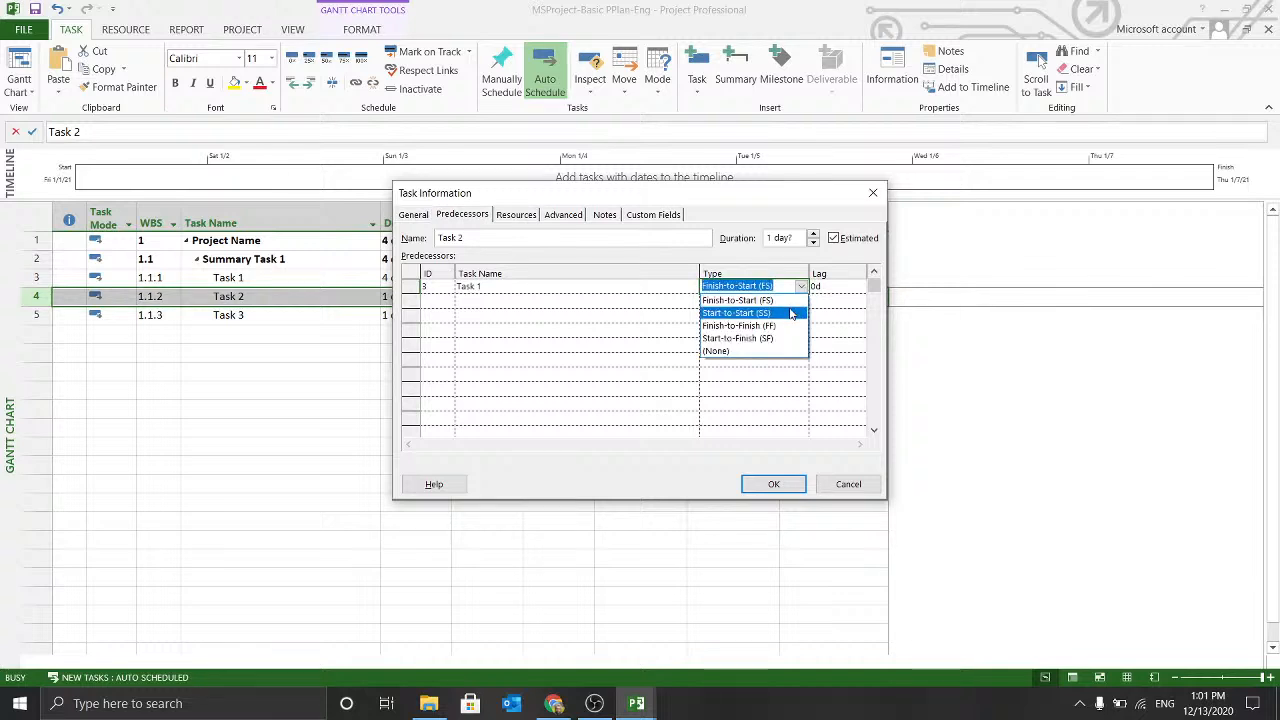
pyautogui.click(791, 314)
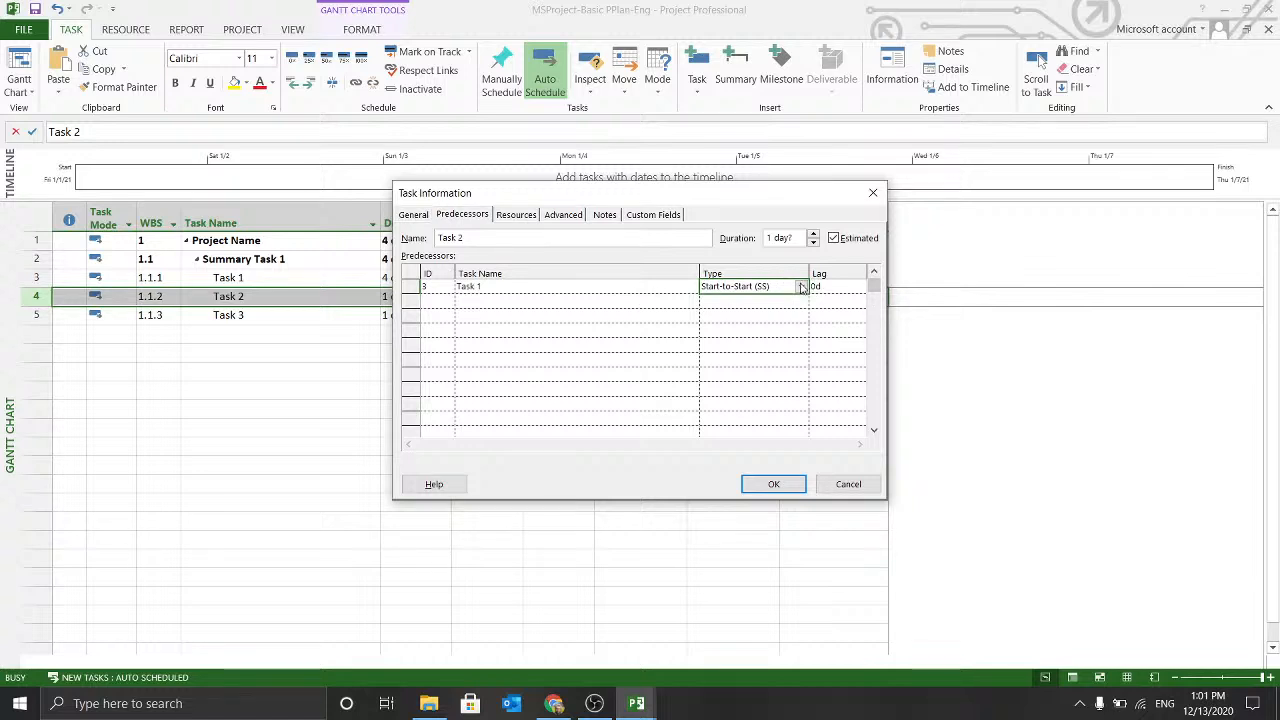
pyautogui.click(726, 302)
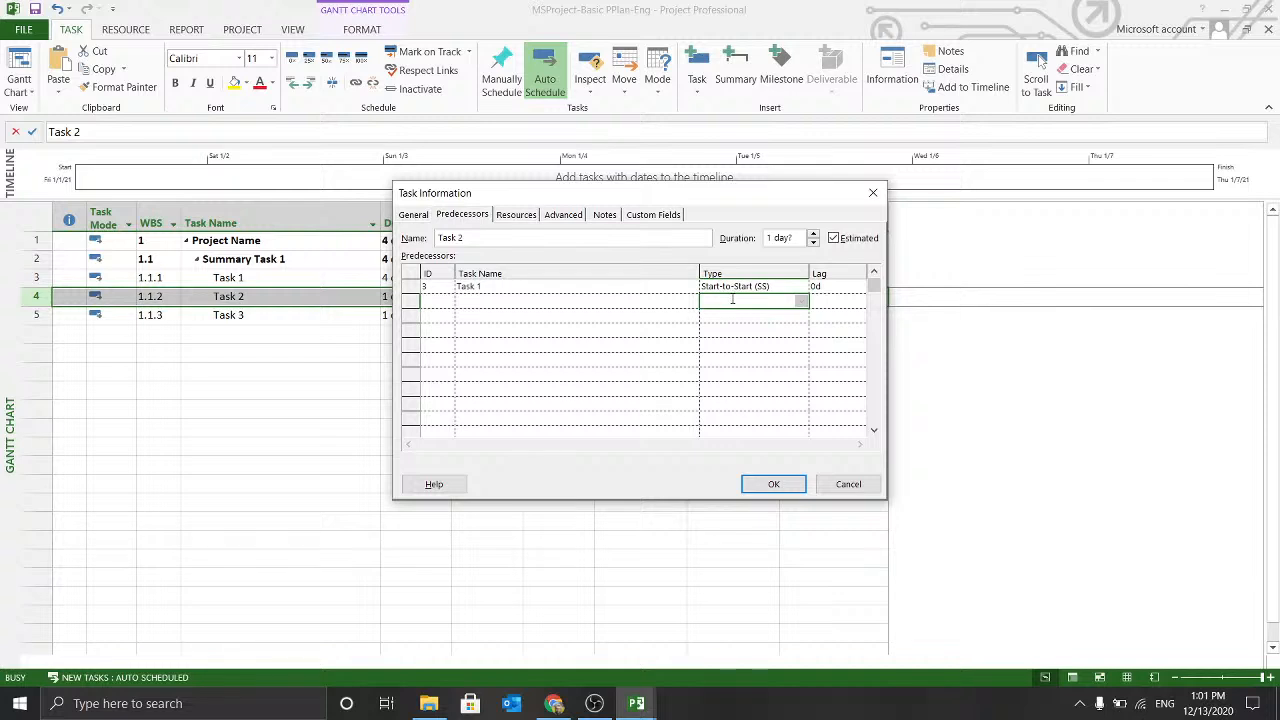
pyautogui.click(741, 289)
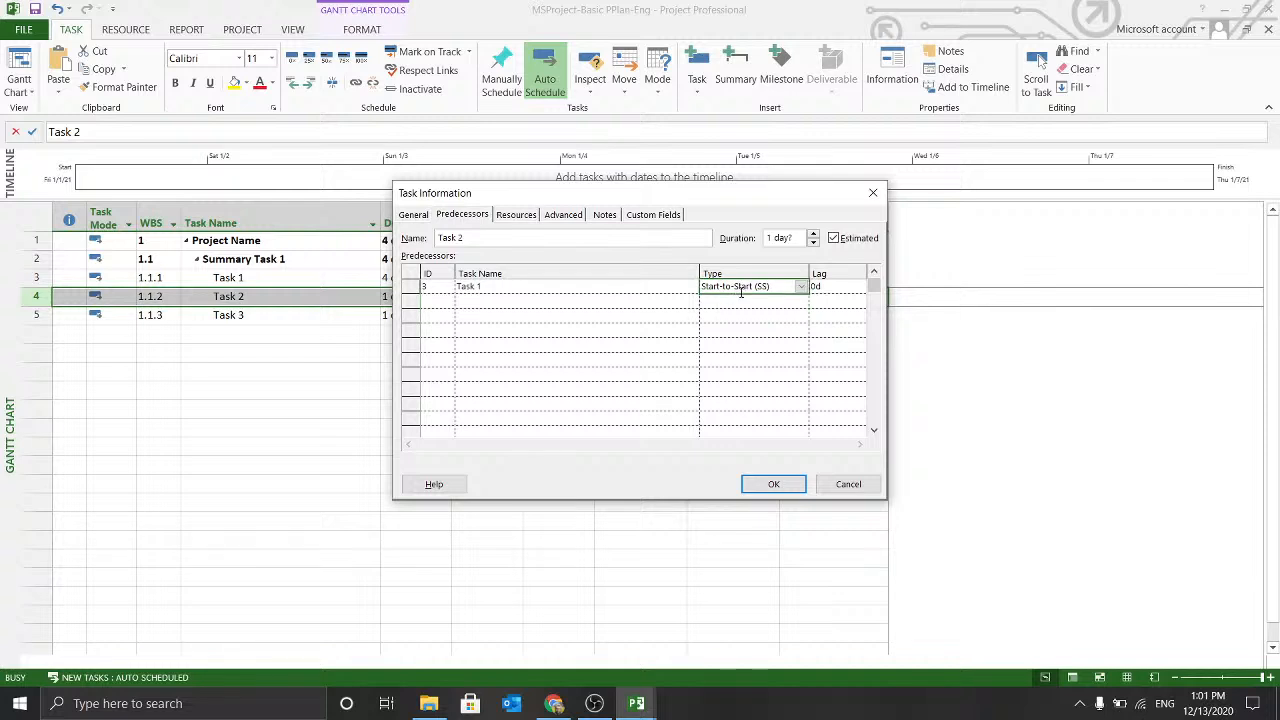
pyautogui.click(802, 287)
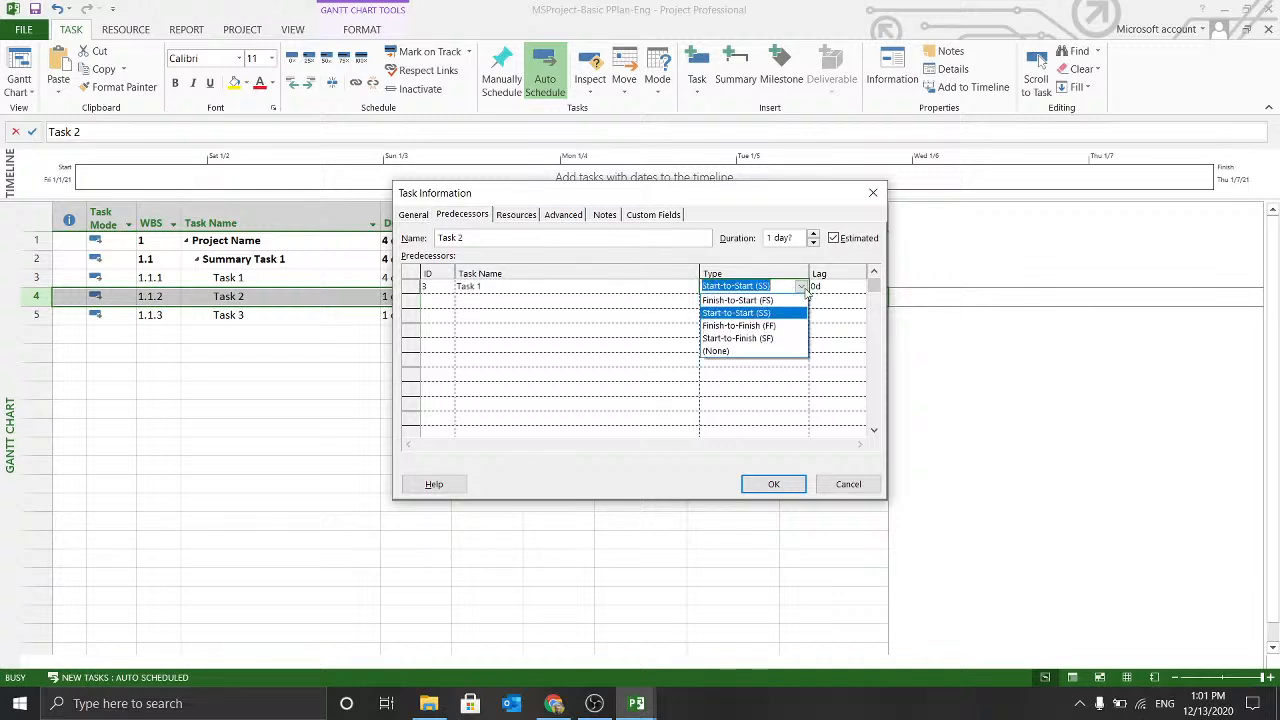
pyautogui.click(764, 327)
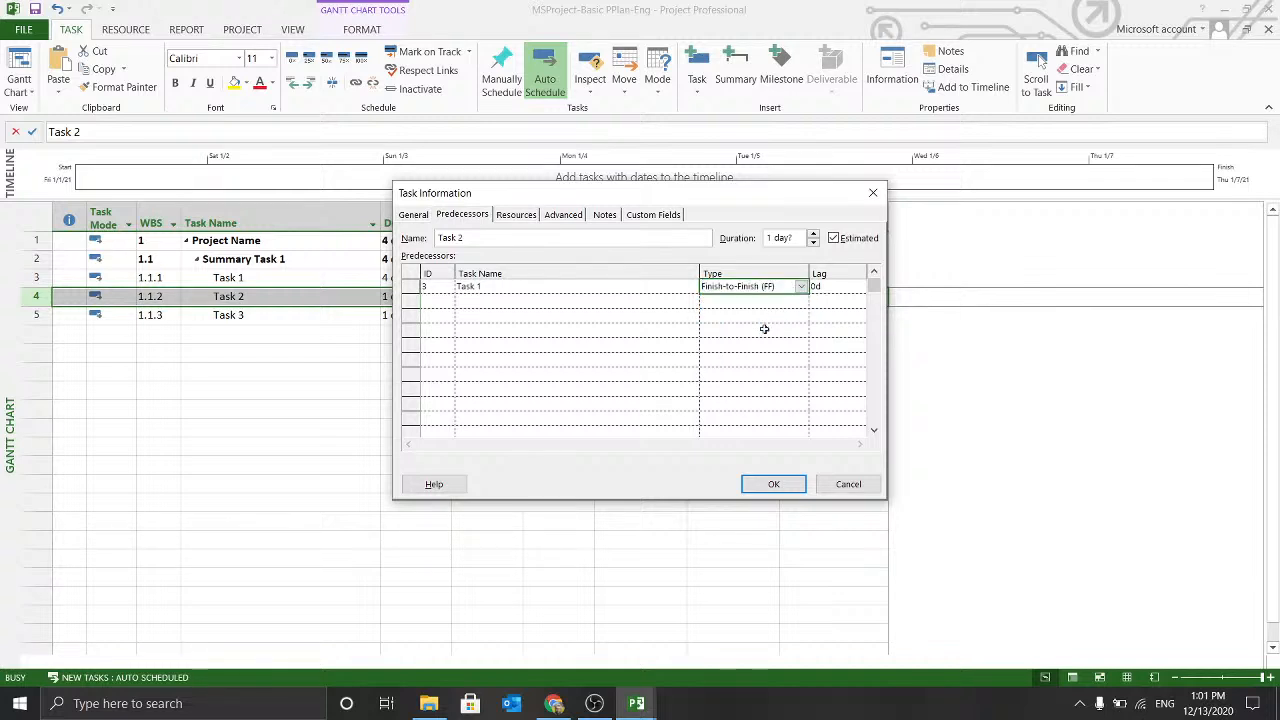
pyautogui.click(801, 286)
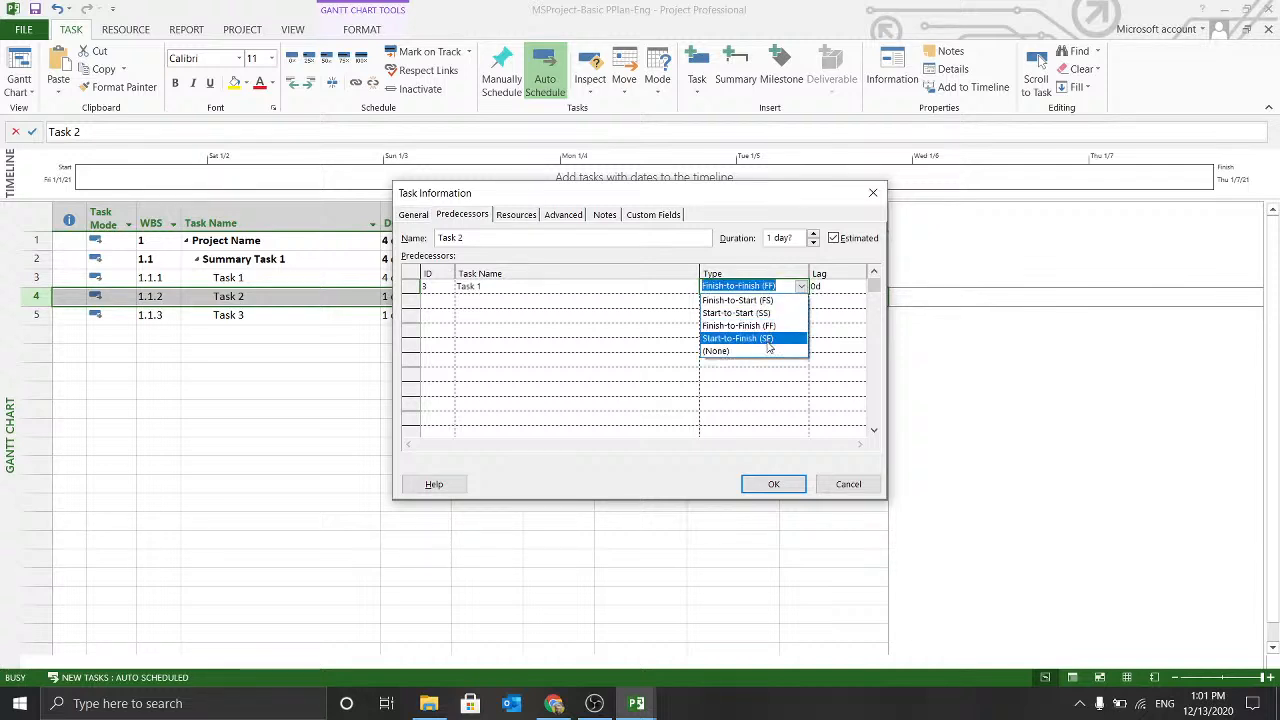
pyautogui.click(767, 342)
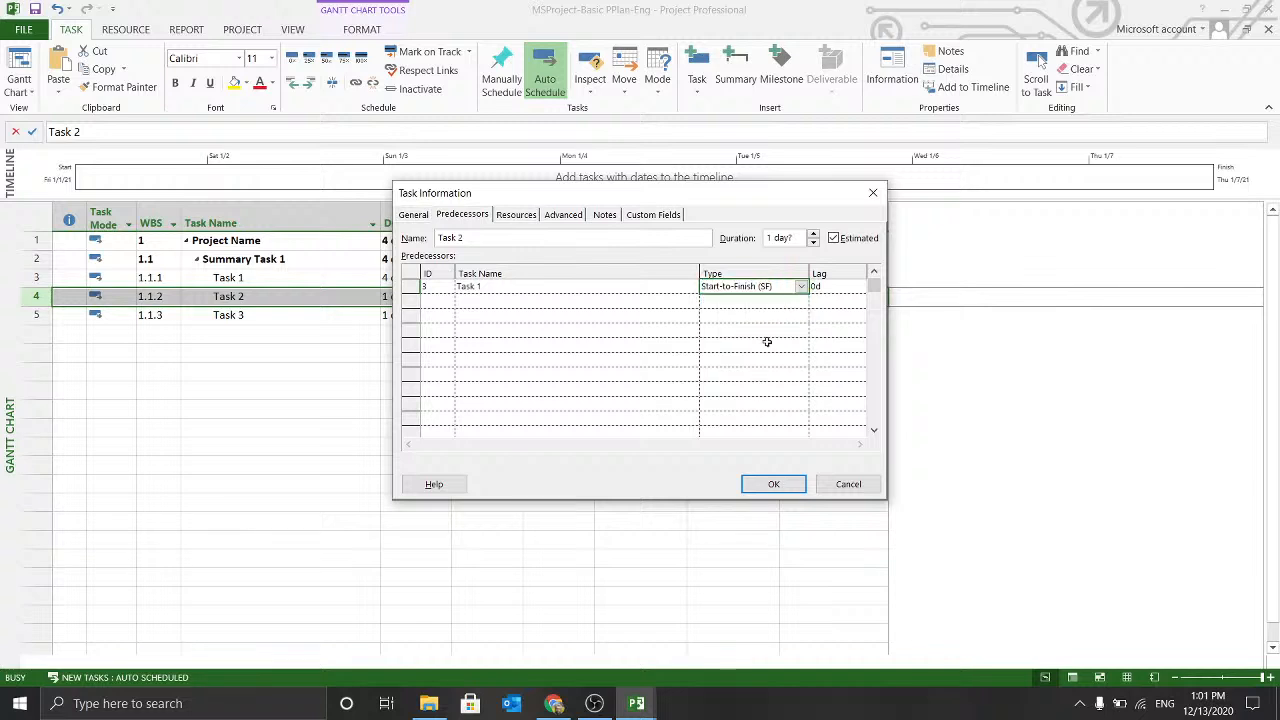
# Set Task 2's predecessor type to Finish-to-Start (FS), view its resource fields and apply the task information changes.
pyautogui.click(800, 288)
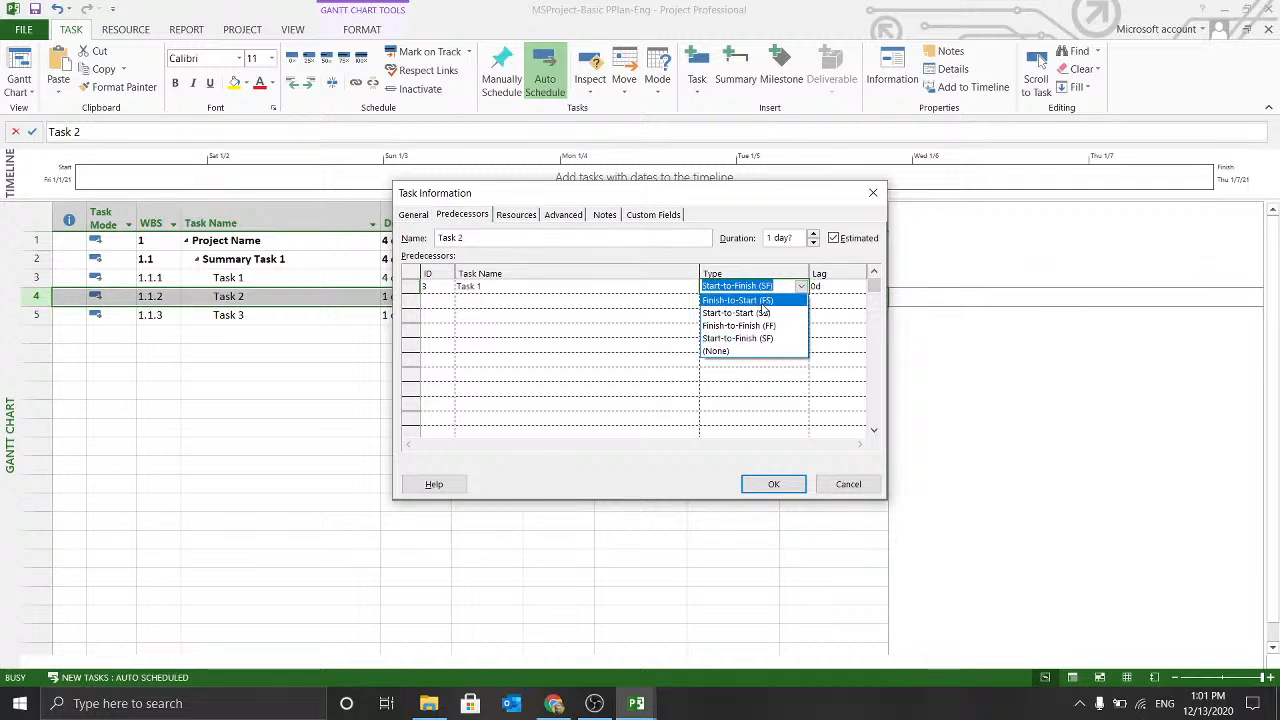
pyautogui.click(762, 302)
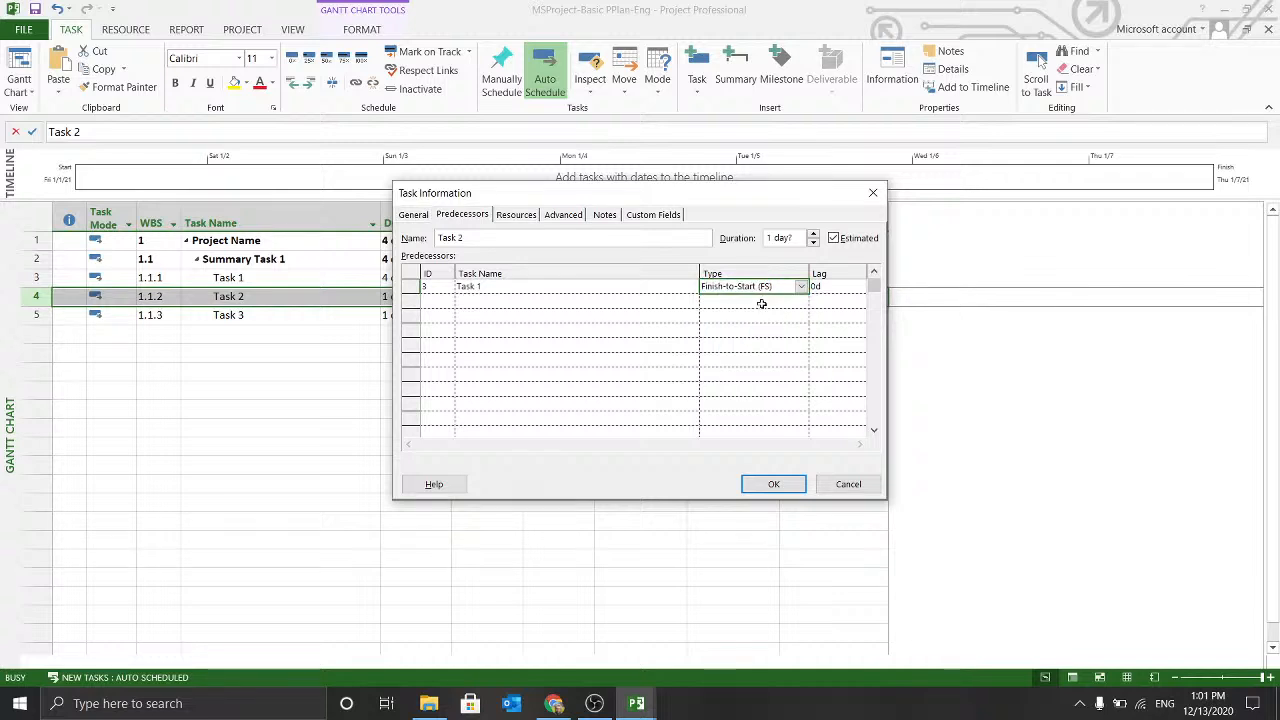
pyautogui.click(530, 218)
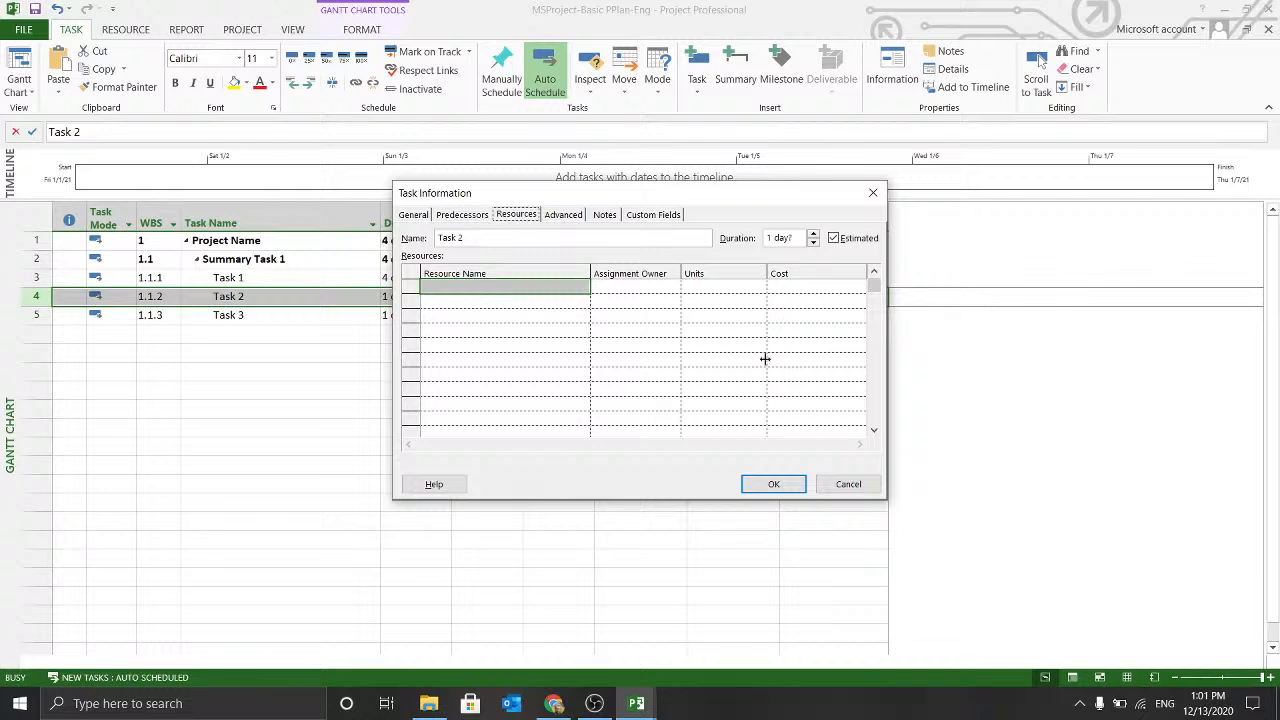
pyautogui.click(770, 486)
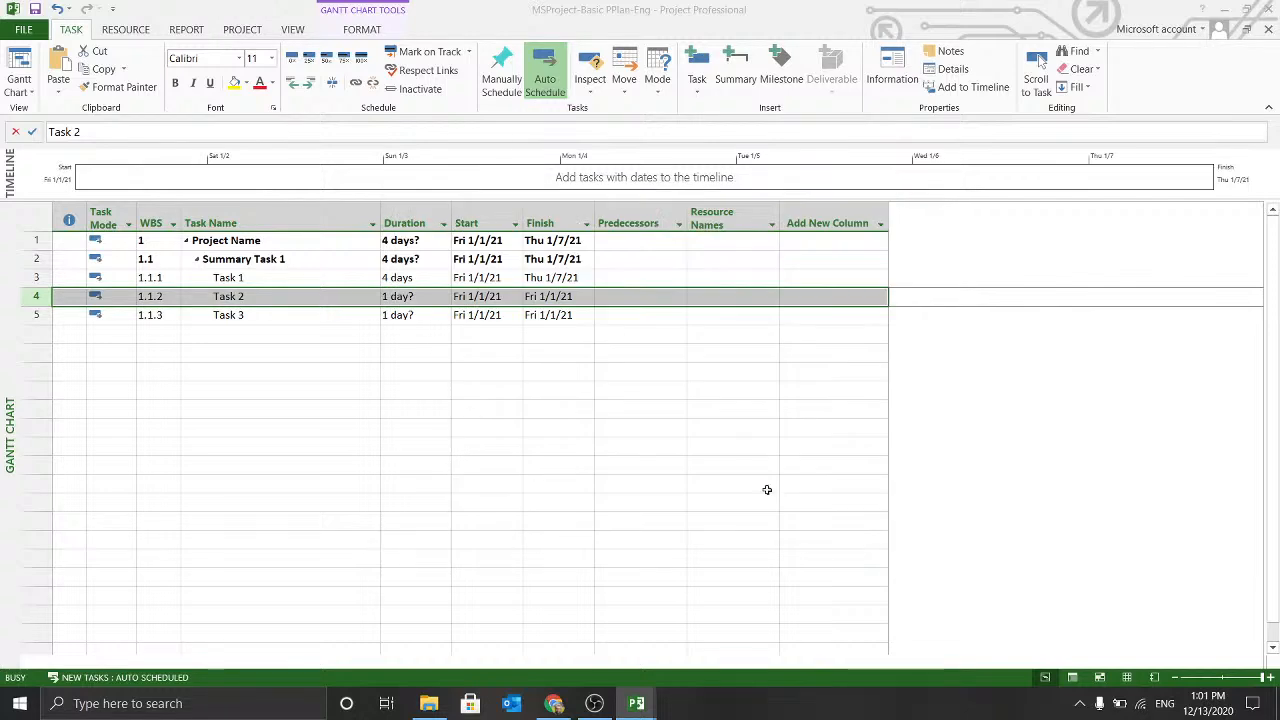
# Check Task 2's predecessor entry in its task information and close it without changes.
pyautogui.doubleClick(506, 295)
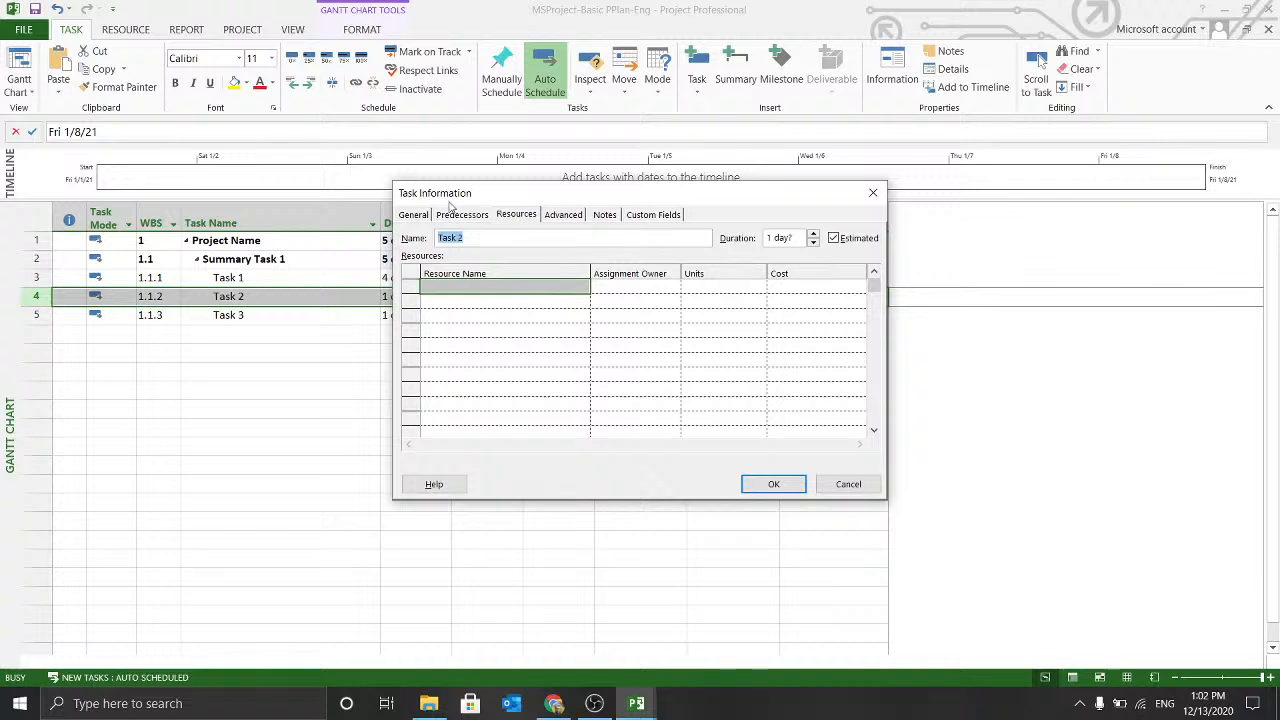
pyautogui.click(436, 215)
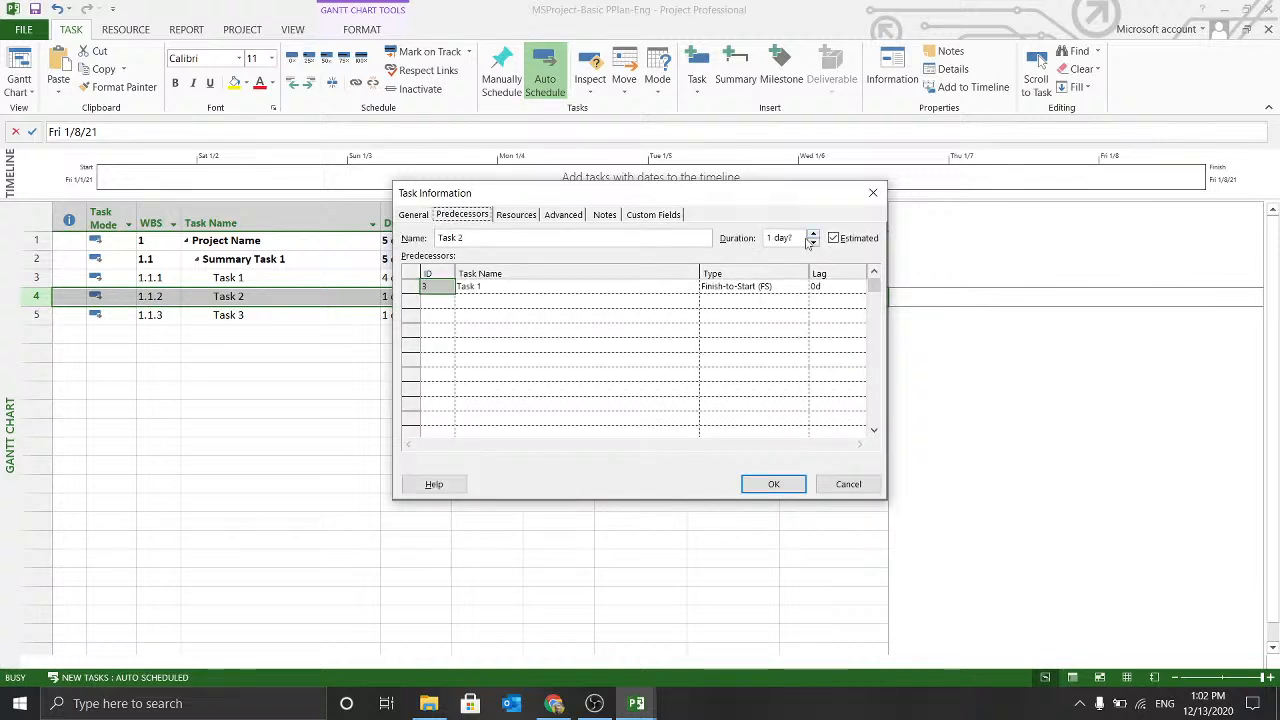
pyautogui.click(851, 484)
# Set the duration of Task 2 to 7 days.
pyautogui.click(438, 318)
pyautogui.click(429, 296)
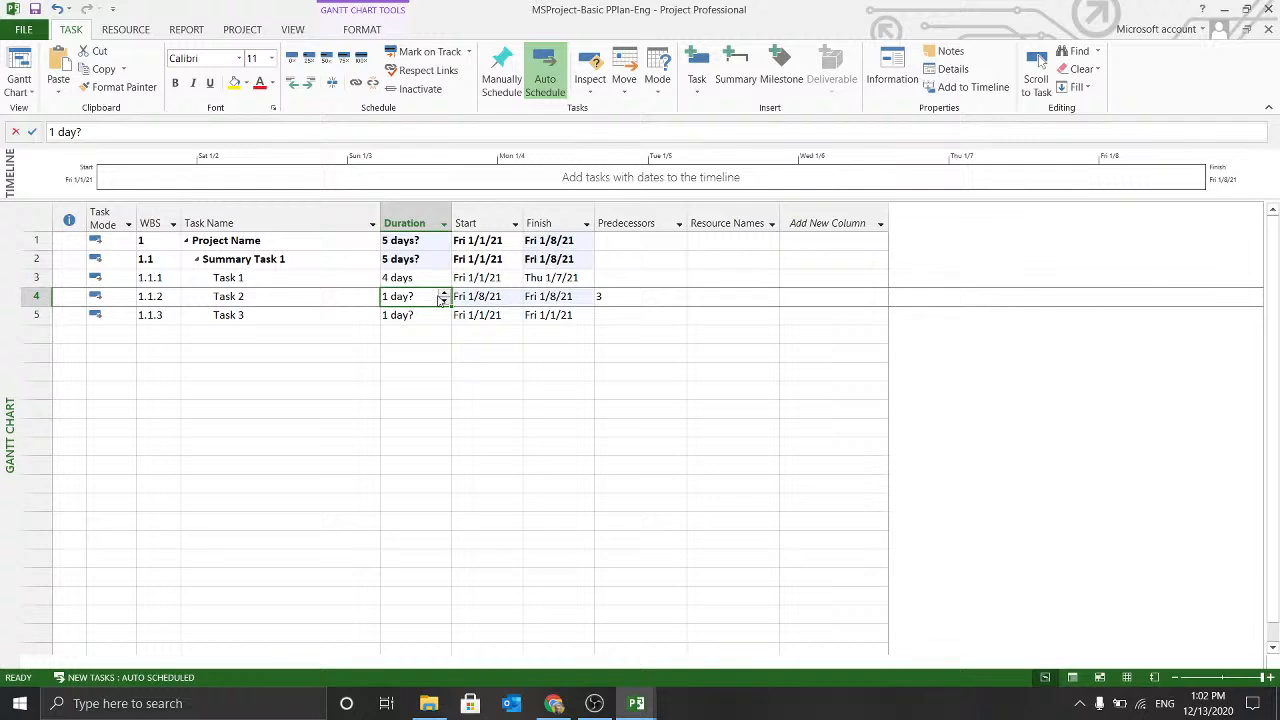
pyautogui.click(444, 292)
pyautogui.click(443, 293)
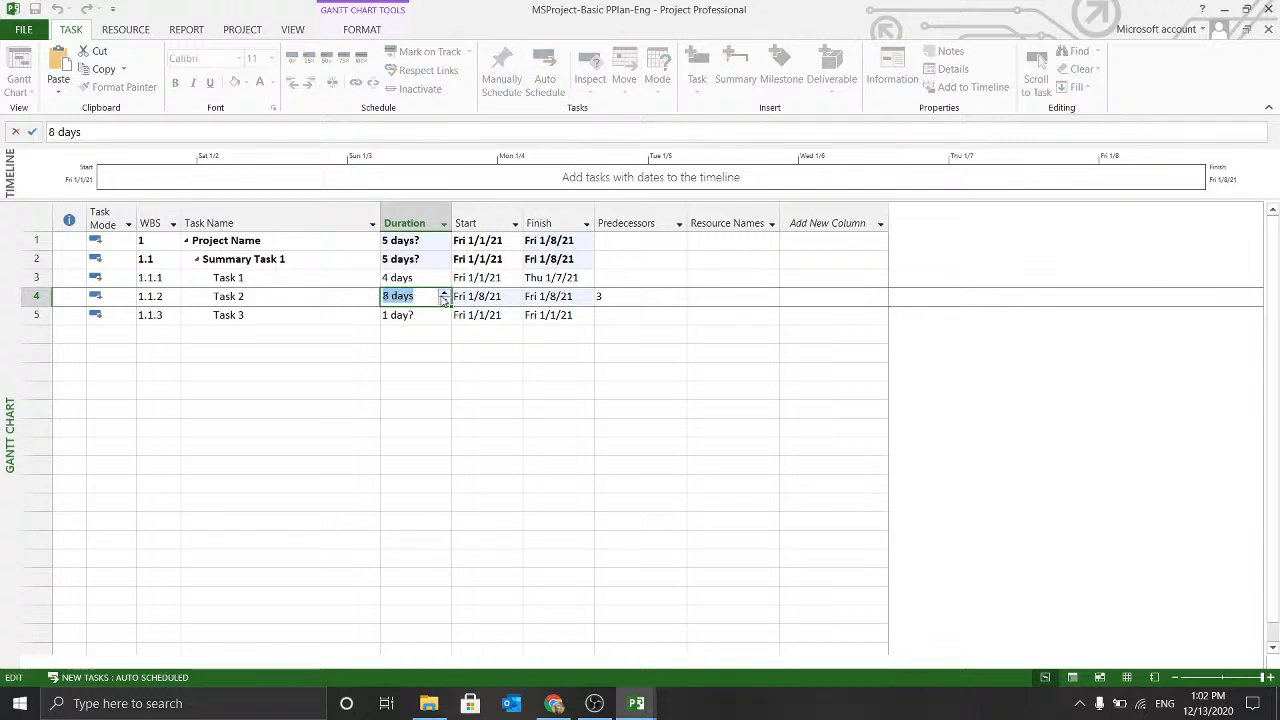
pyautogui.click(443, 295)
pyautogui.click(444, 301)
pyautogui.click(436, 315)
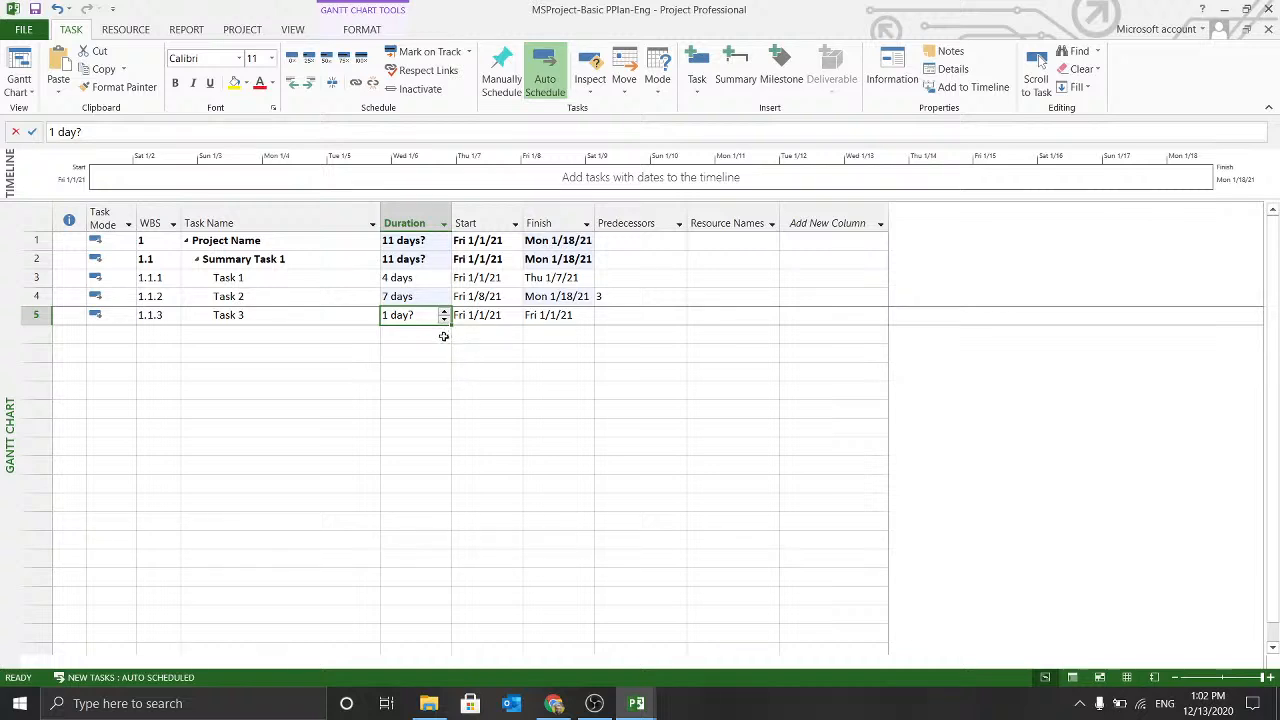
# Add the task with ID 4, Task 2, as the predecessor in Task 3's task information and apply it.
pyautogui.click(602, 314)
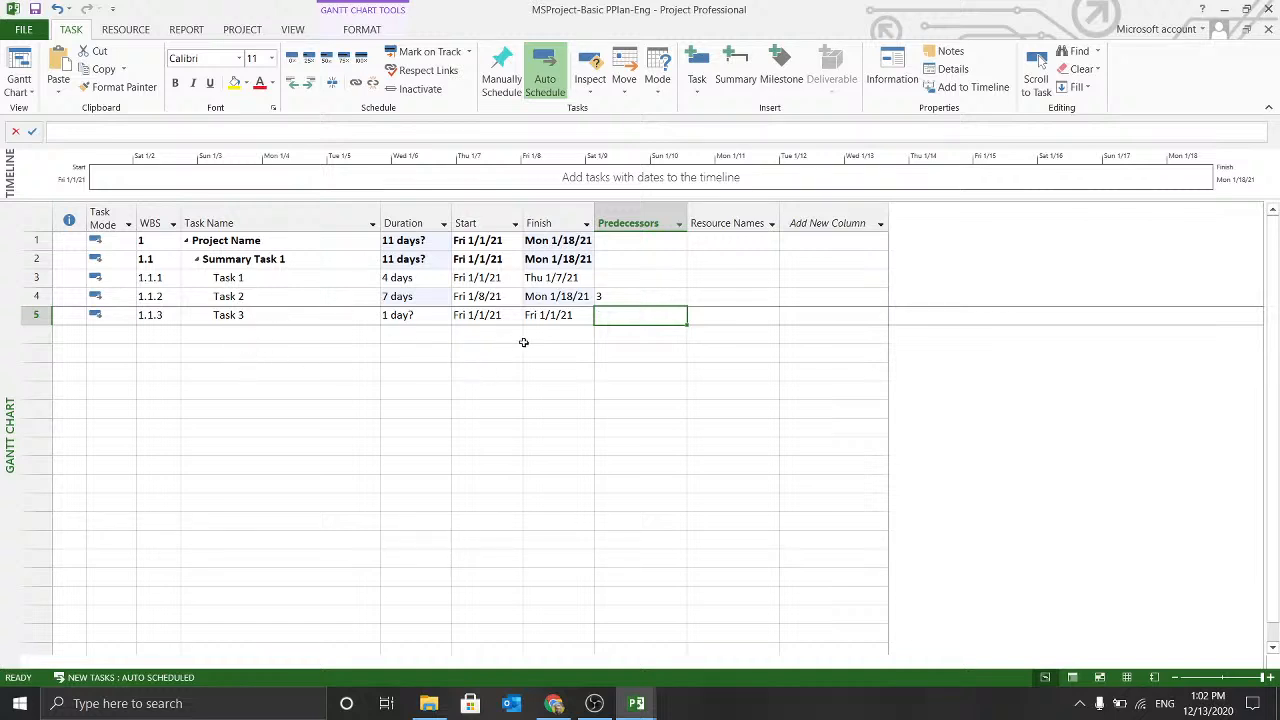
pyautogui.doubleClick(500, 316)
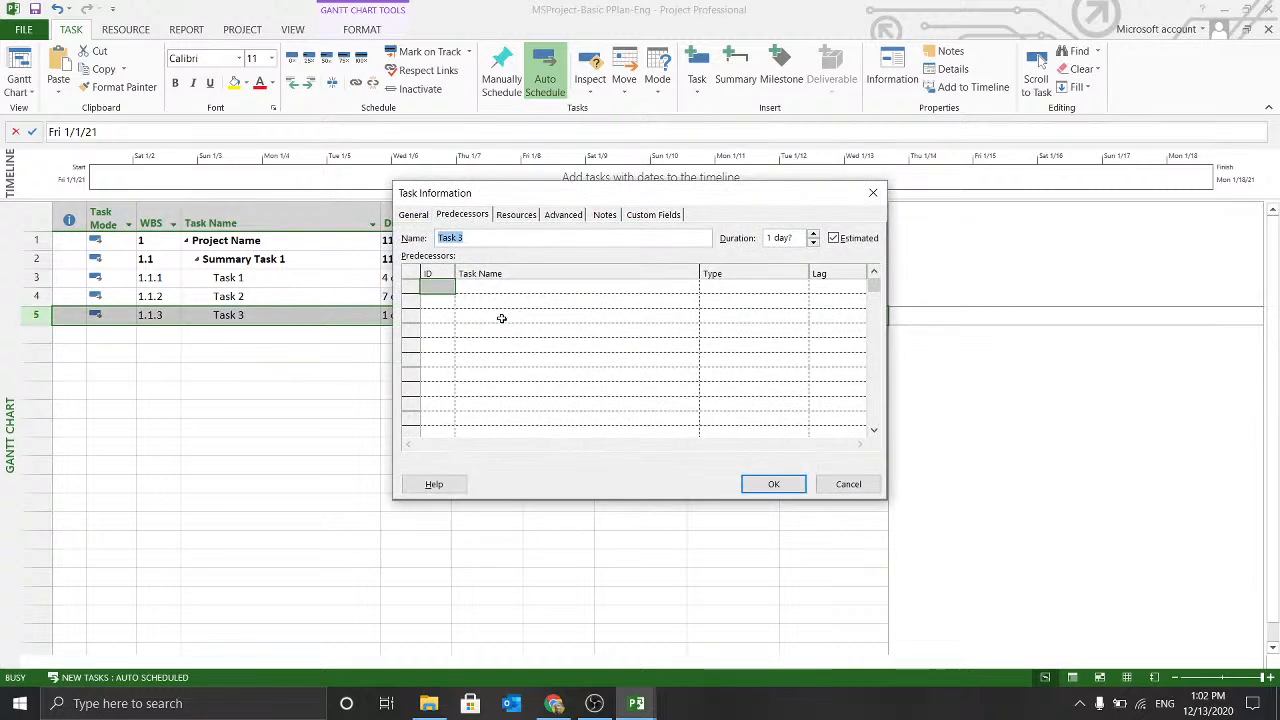
pyautogui.click(470, 330)
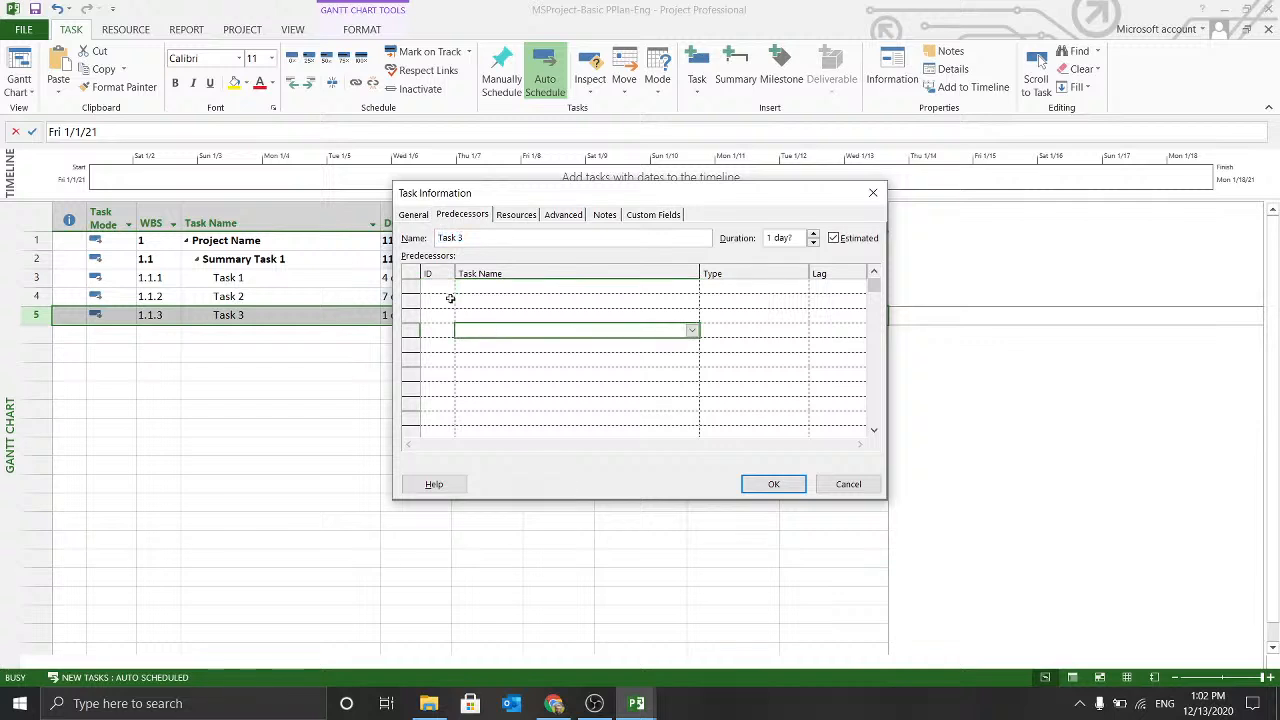
pyautogui.click(442, 289)
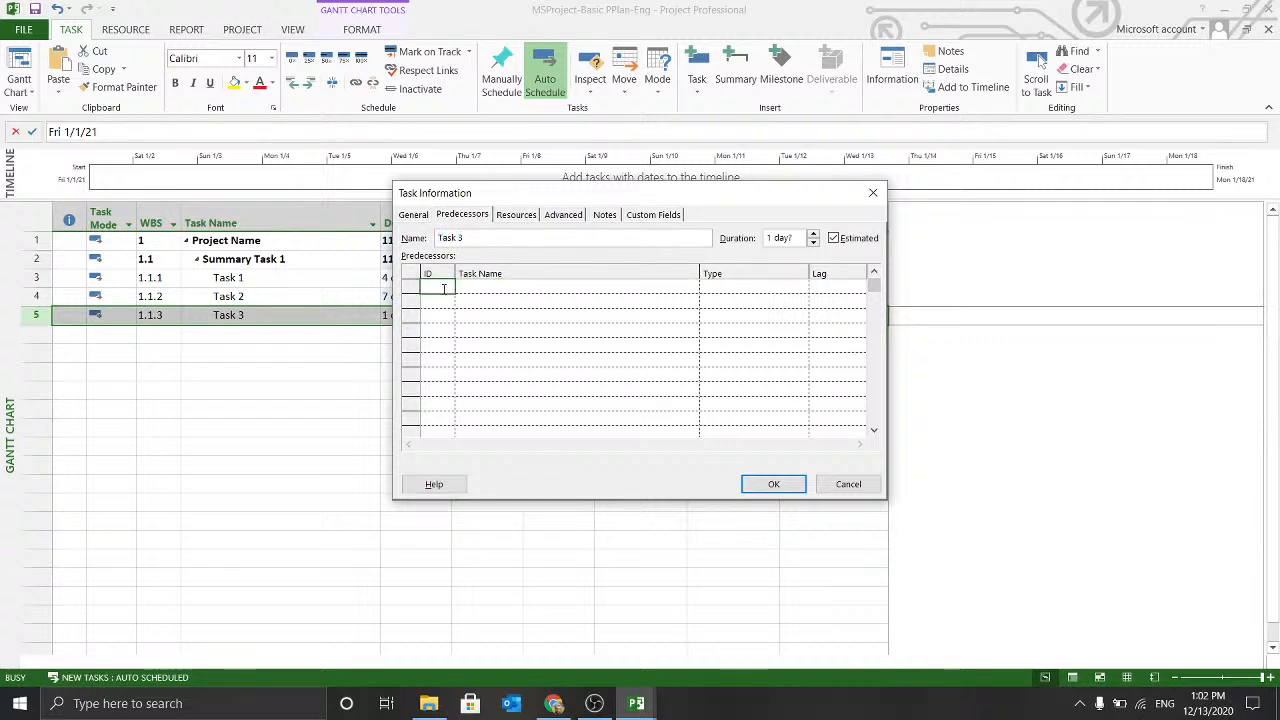
pyautogui.write('4')
pyautogui.click(517, 285)
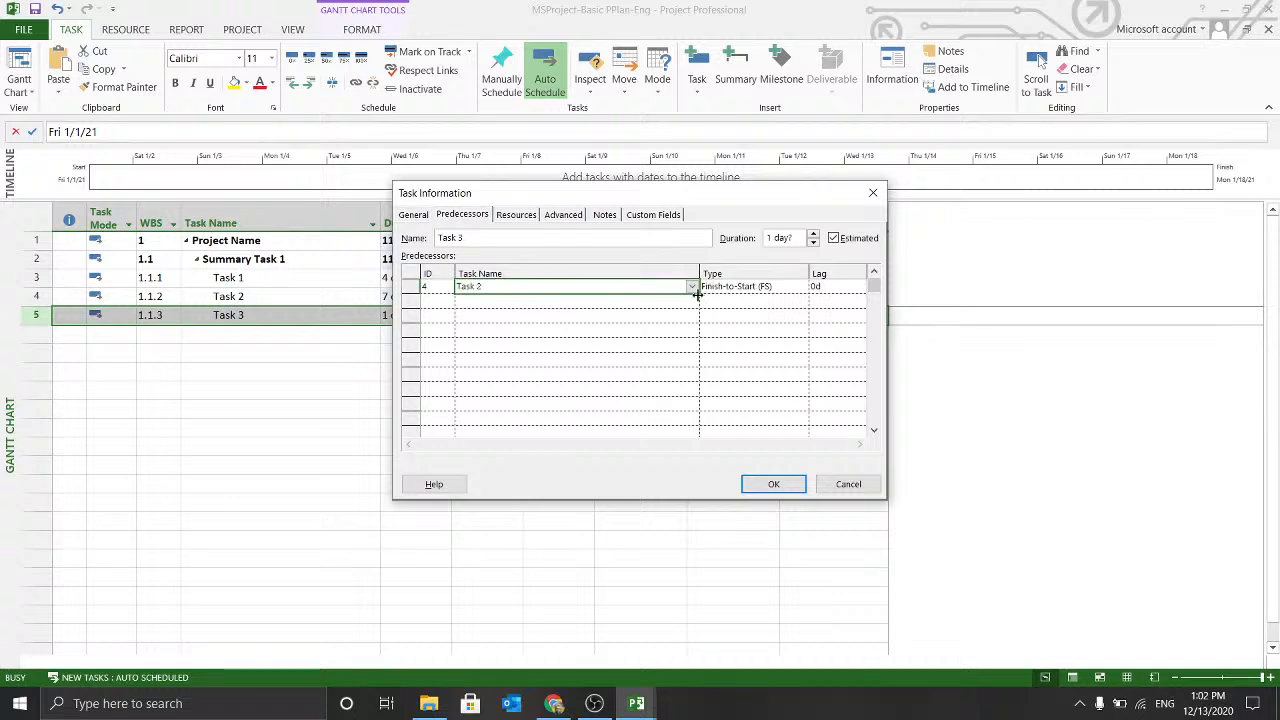
pyautogui.click(770, 485)
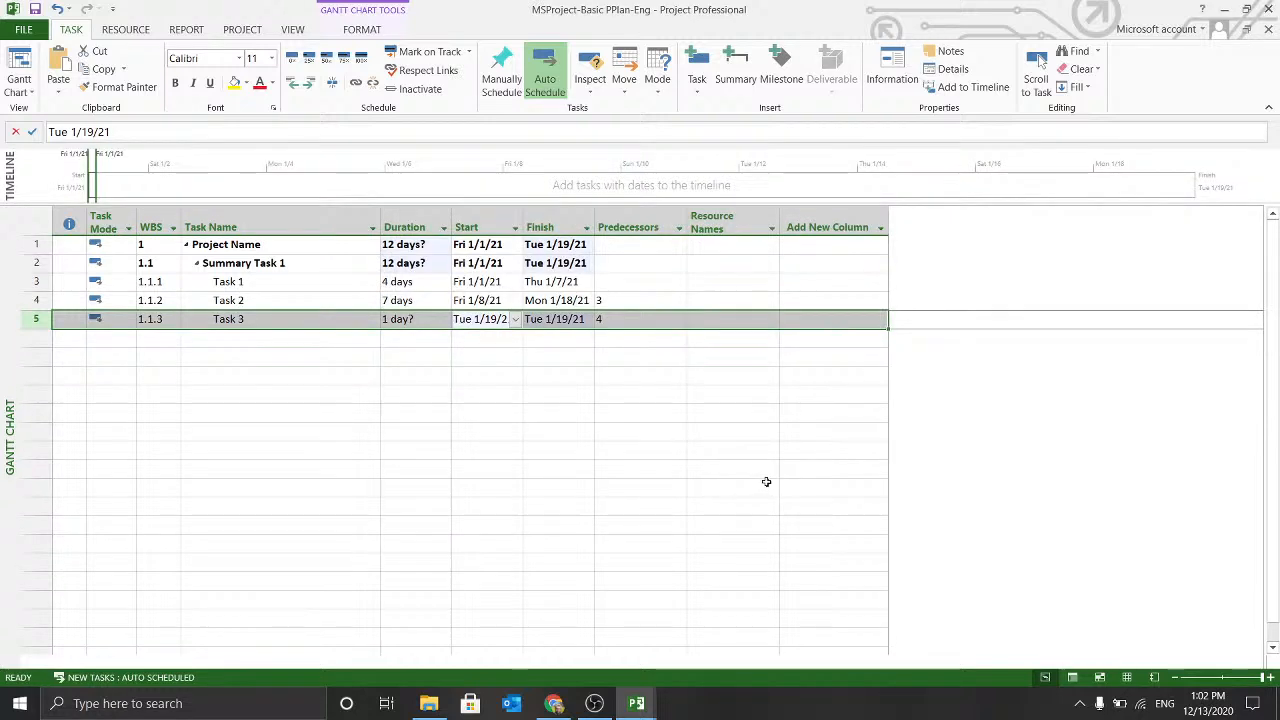
pyautogui.click(632, 372)
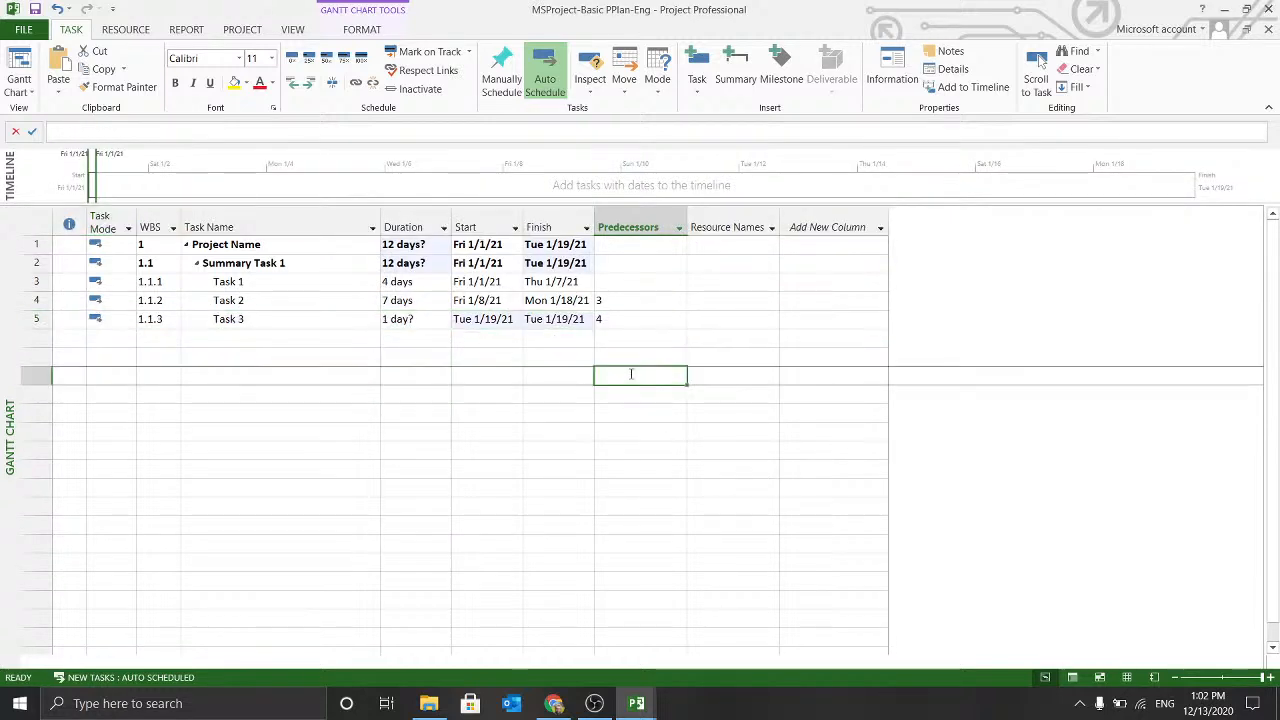
# Set the duration of Task 3 to 3 days.
pyautogui.click(423, 316)
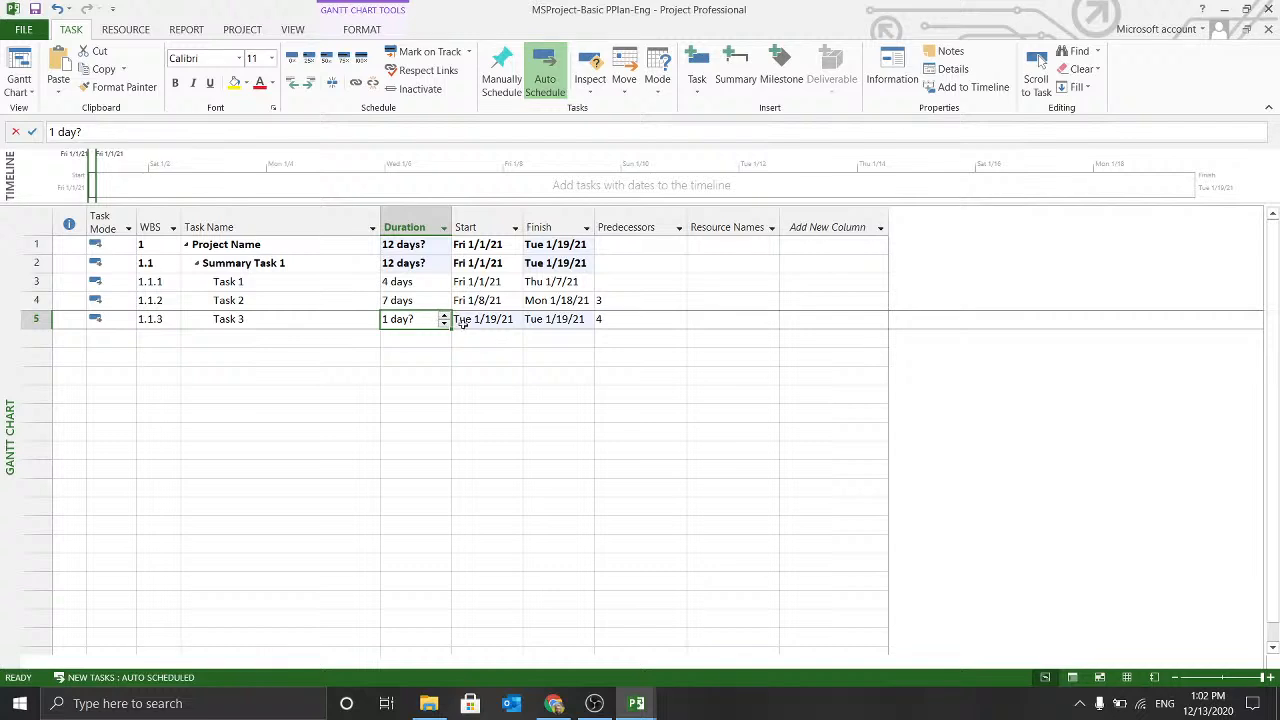
pyautogui.click(446, 315)
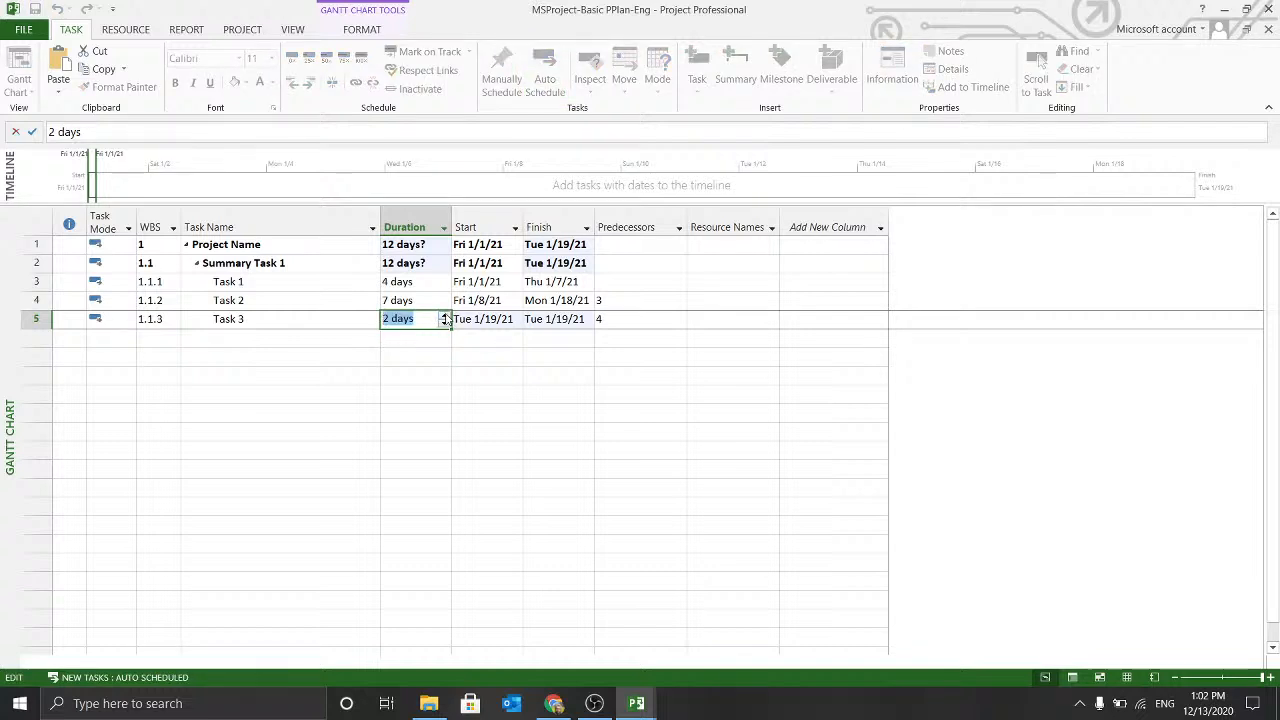
pyautogui.click(446, 338)
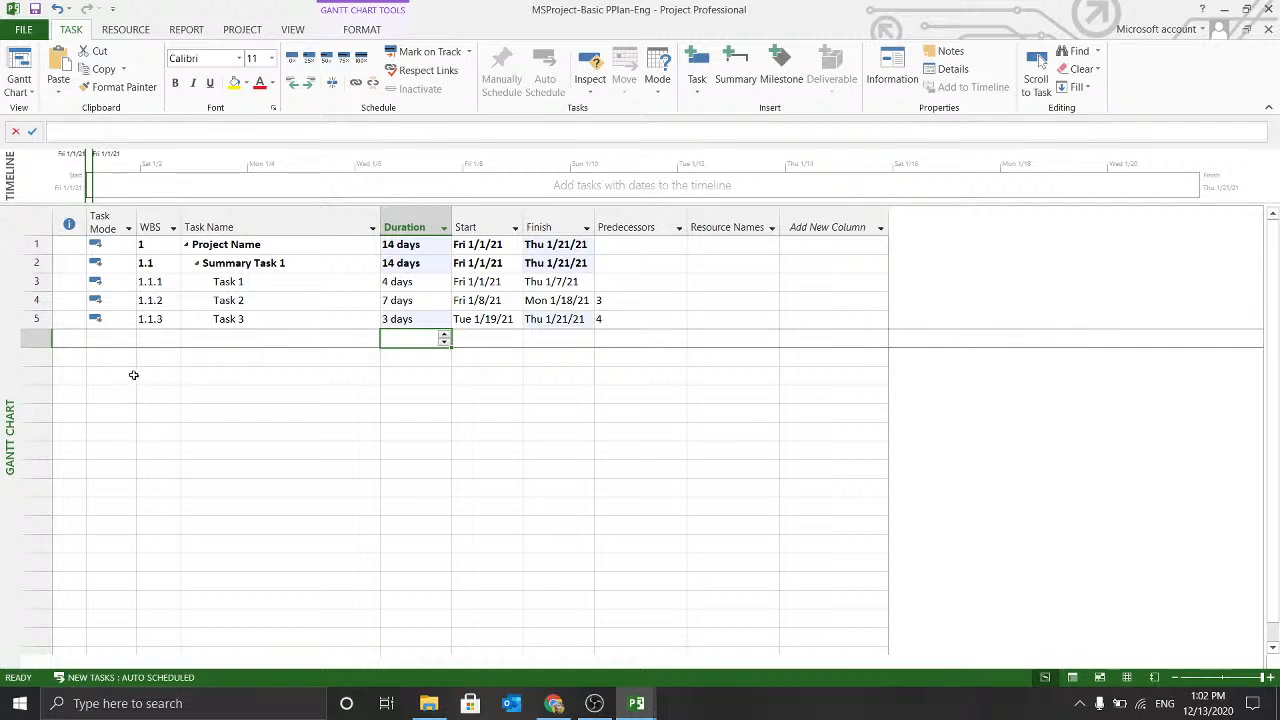
# Review the predecessors of Task 2 and Task 3 and the overall project's start and finish dates.
pyautogui.click(232, 345)
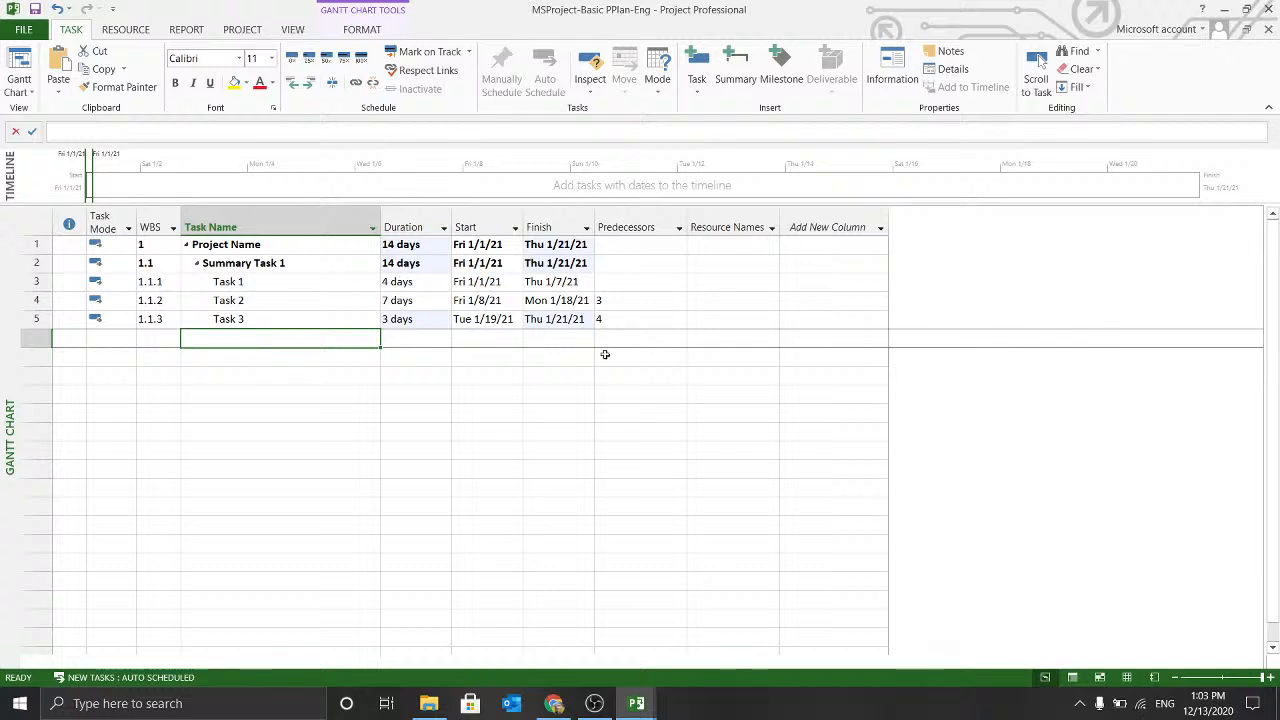
pyautogui.click(654, 272)
pyautogui.click(646, 300)
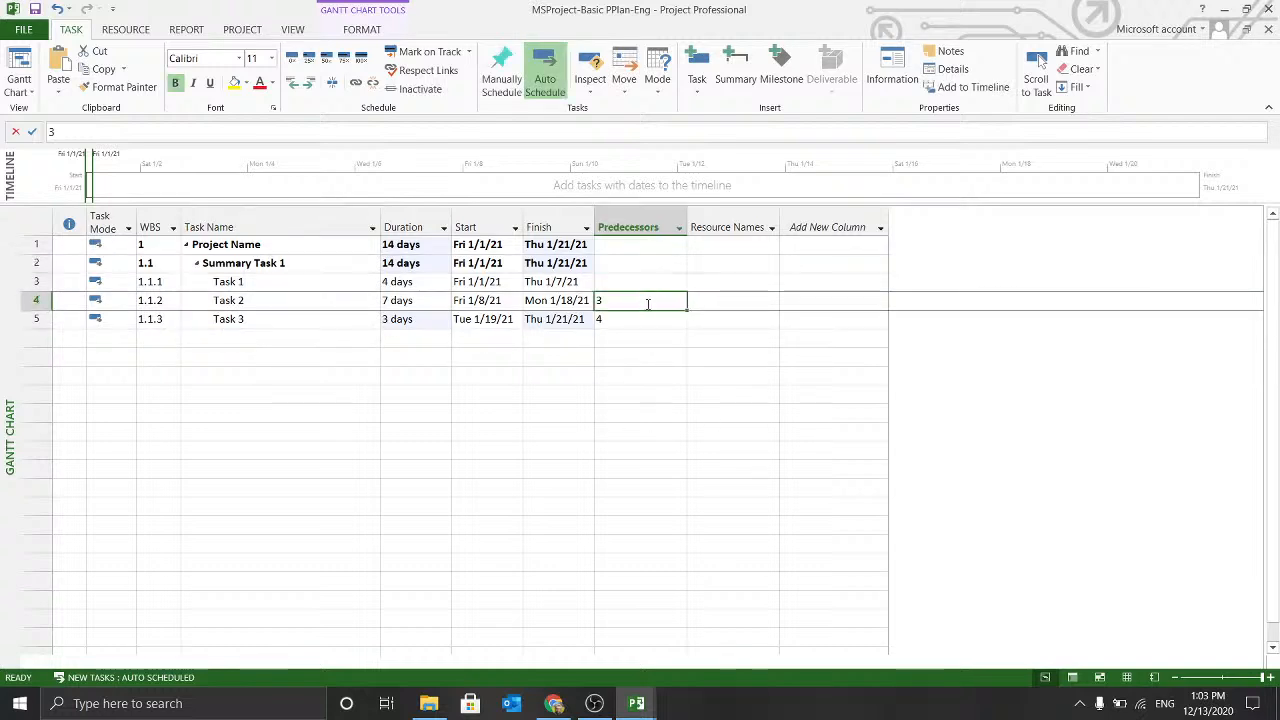
pyautogui.click(642, 314)
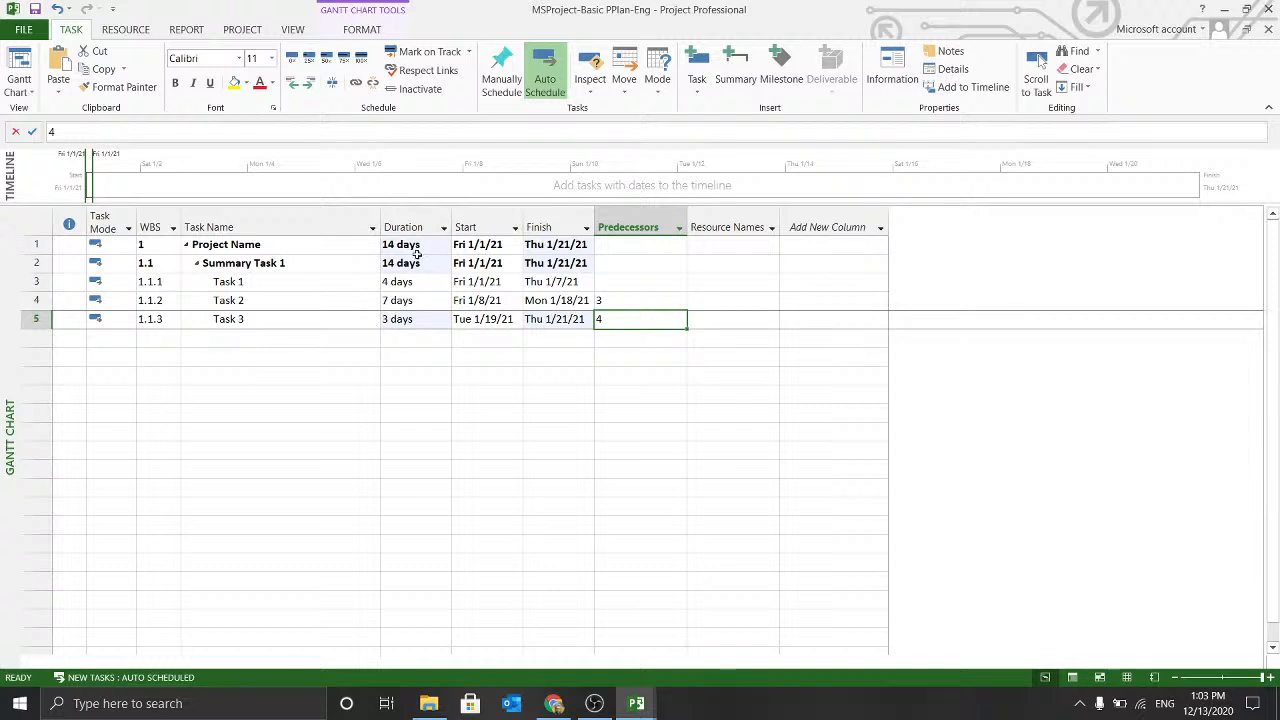
pyautogui.click(485, 244)
pyautogui.click(553, 243)
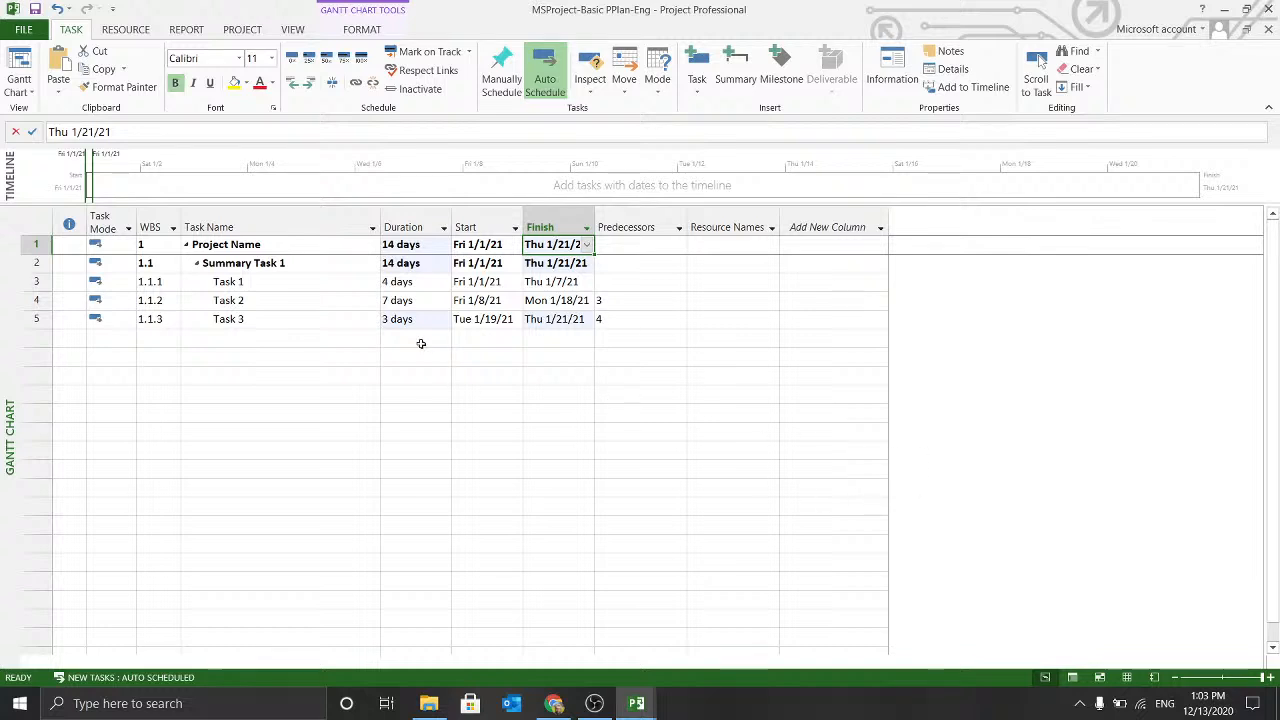
# Enable Display on Timeline in Task 1's general task information and apply the change.
pyautogui.click(254, 301)
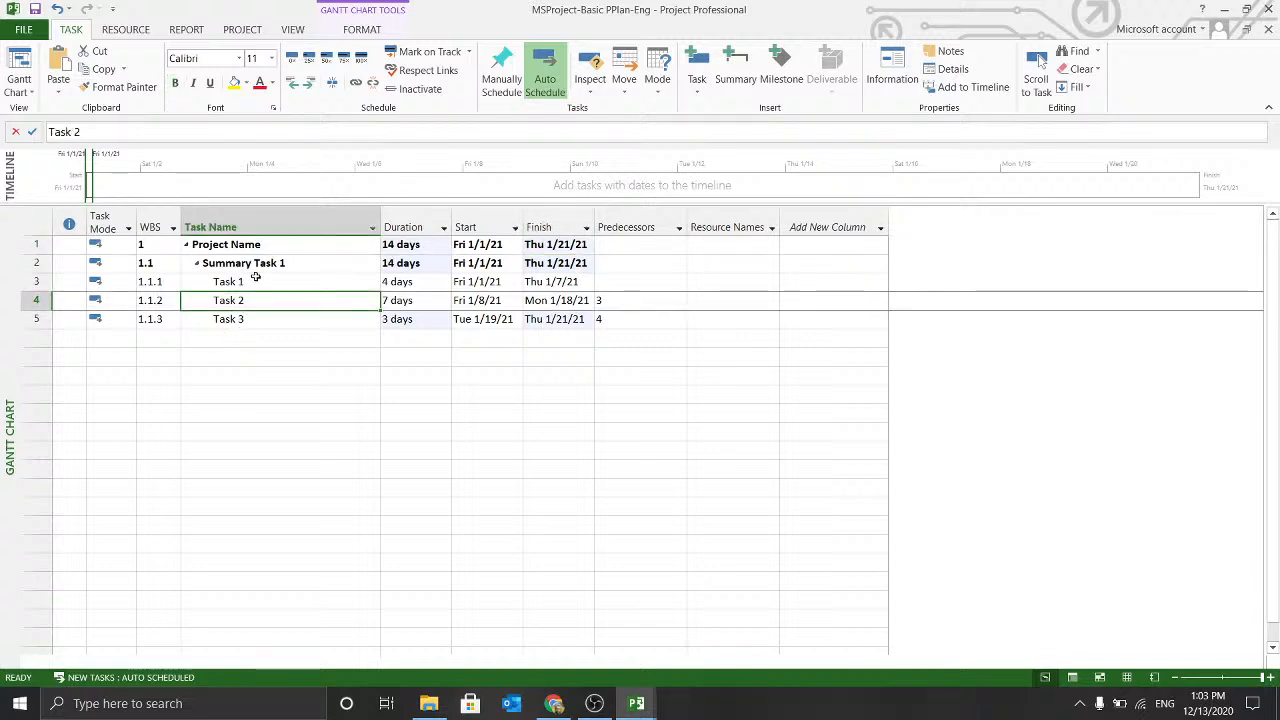
pyautogui.click(255, 281)
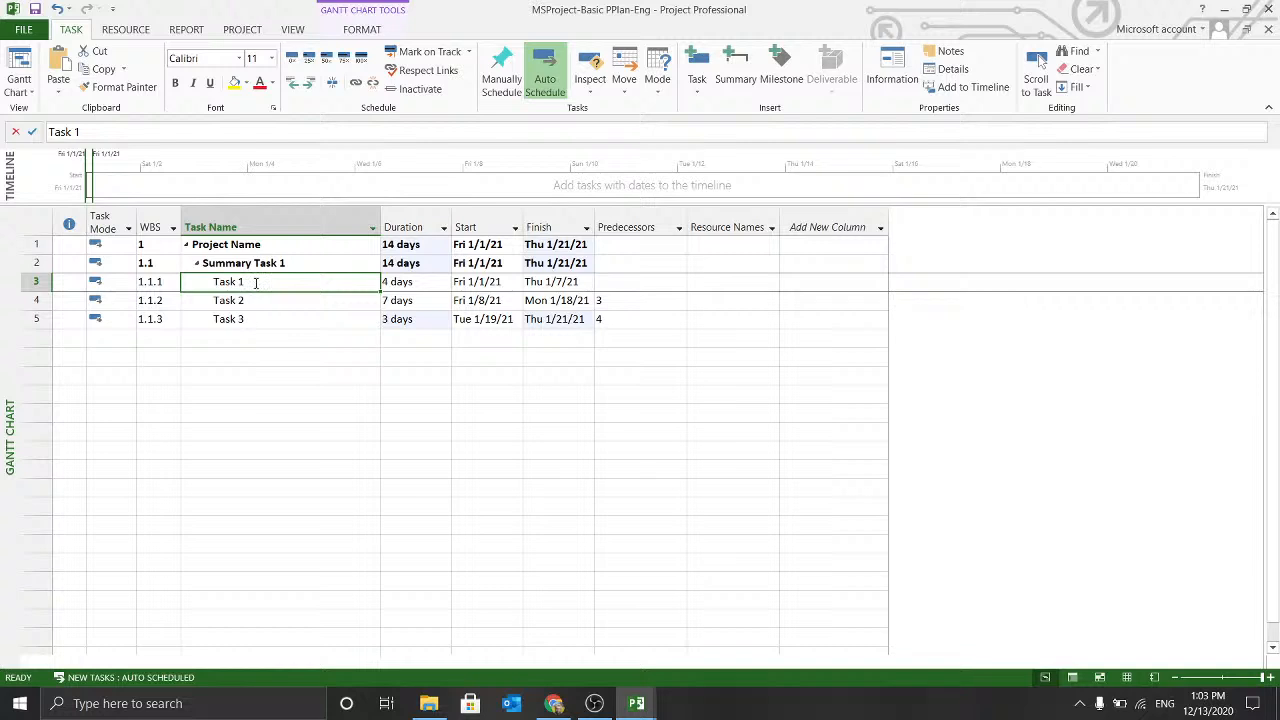
pyautogui.doubleClick(255, 282)
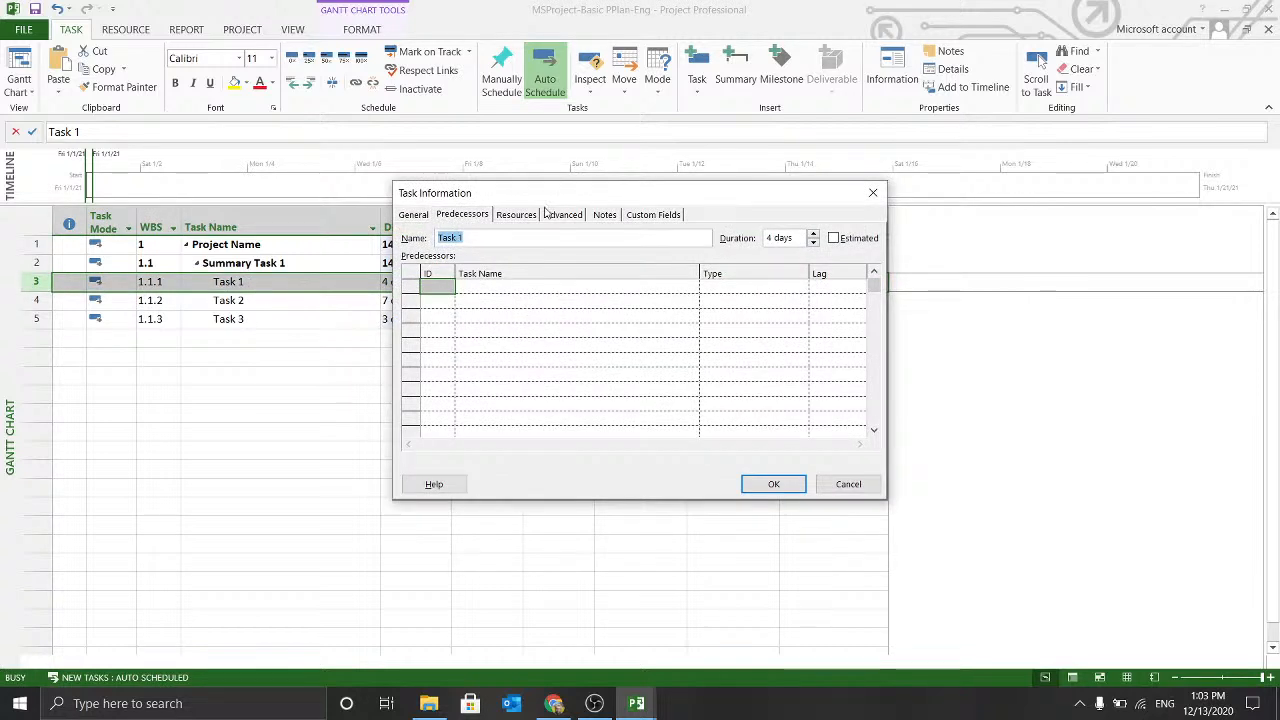
pyautogui.click(414, 218)
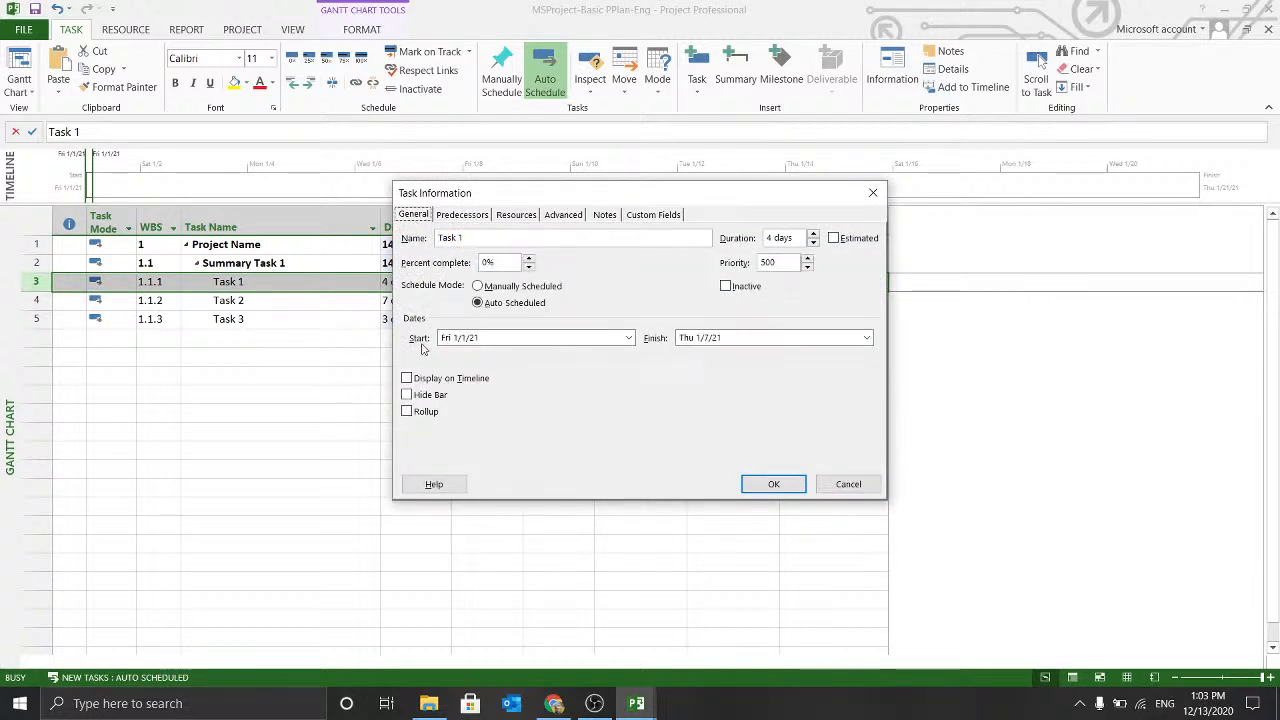
pyautogui.click(407, 379)
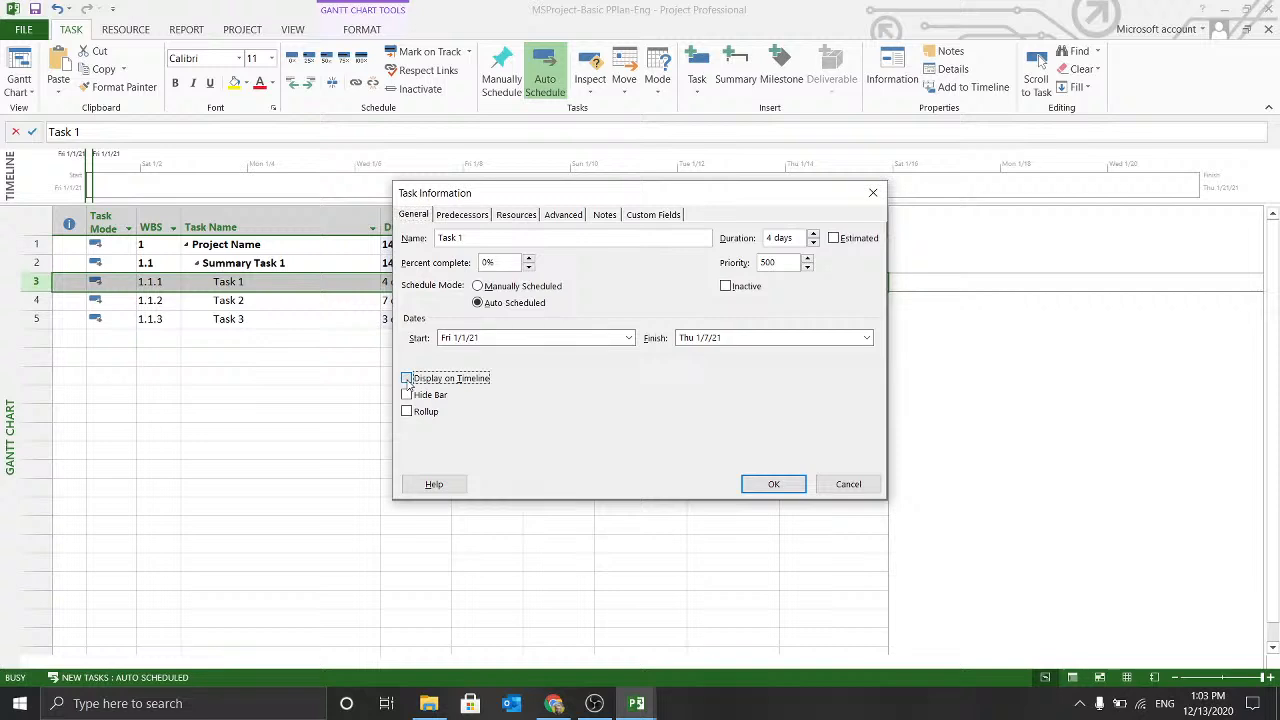
pyautogui.click(770, 484)
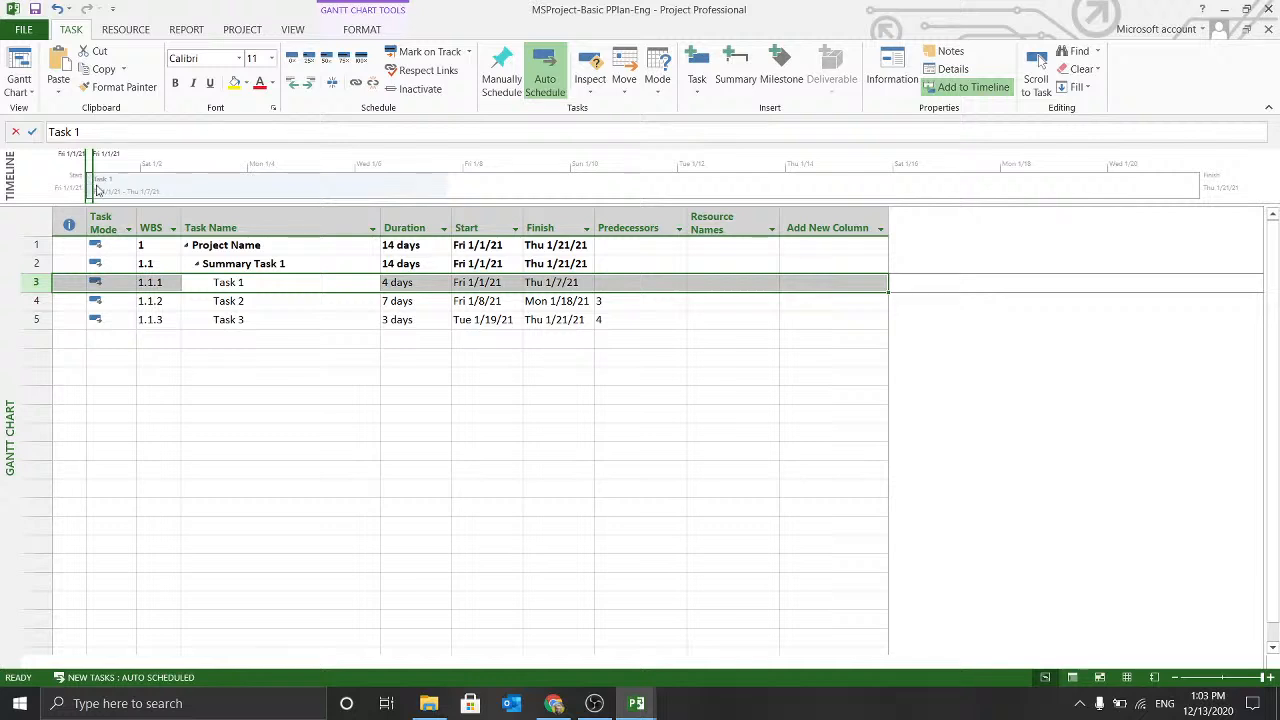
# Examine Task 1's timeline bar, its duration, start and finish dates, and Task 2's start date.
pyautogui.moveTo(179, 191)
pyautogui.click(435, 395)
pyautogui.click(415, 282)
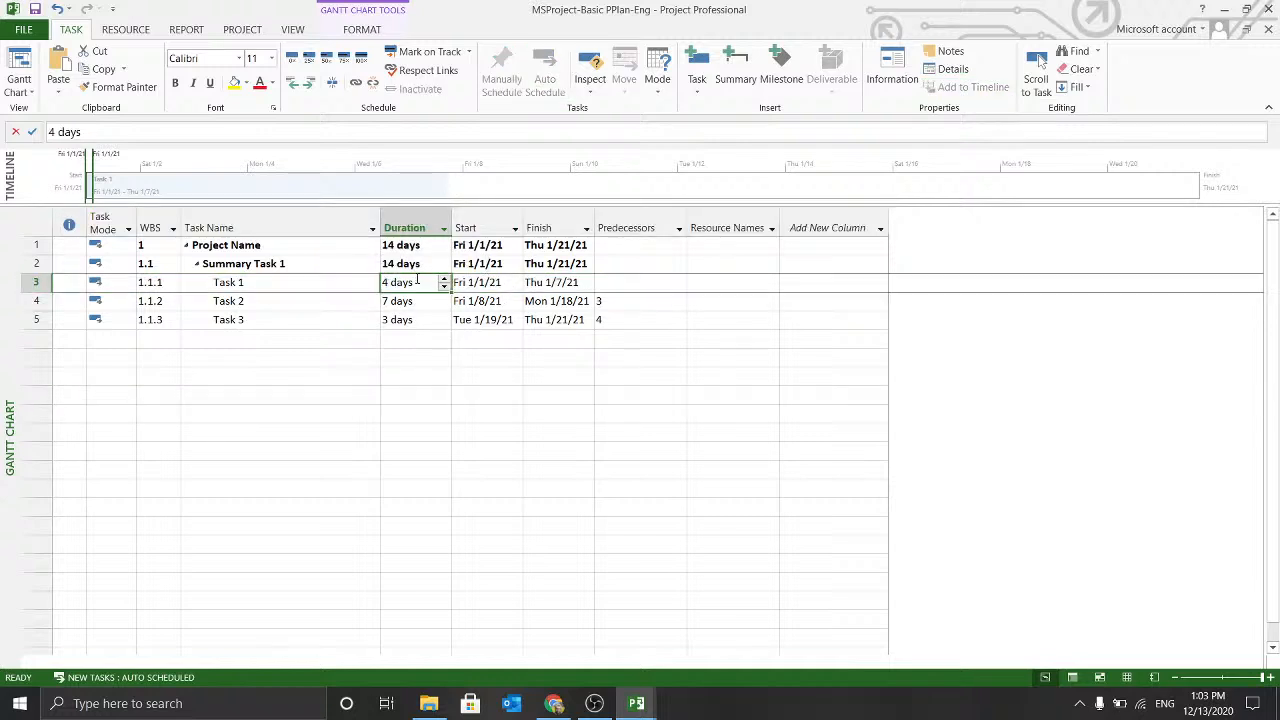
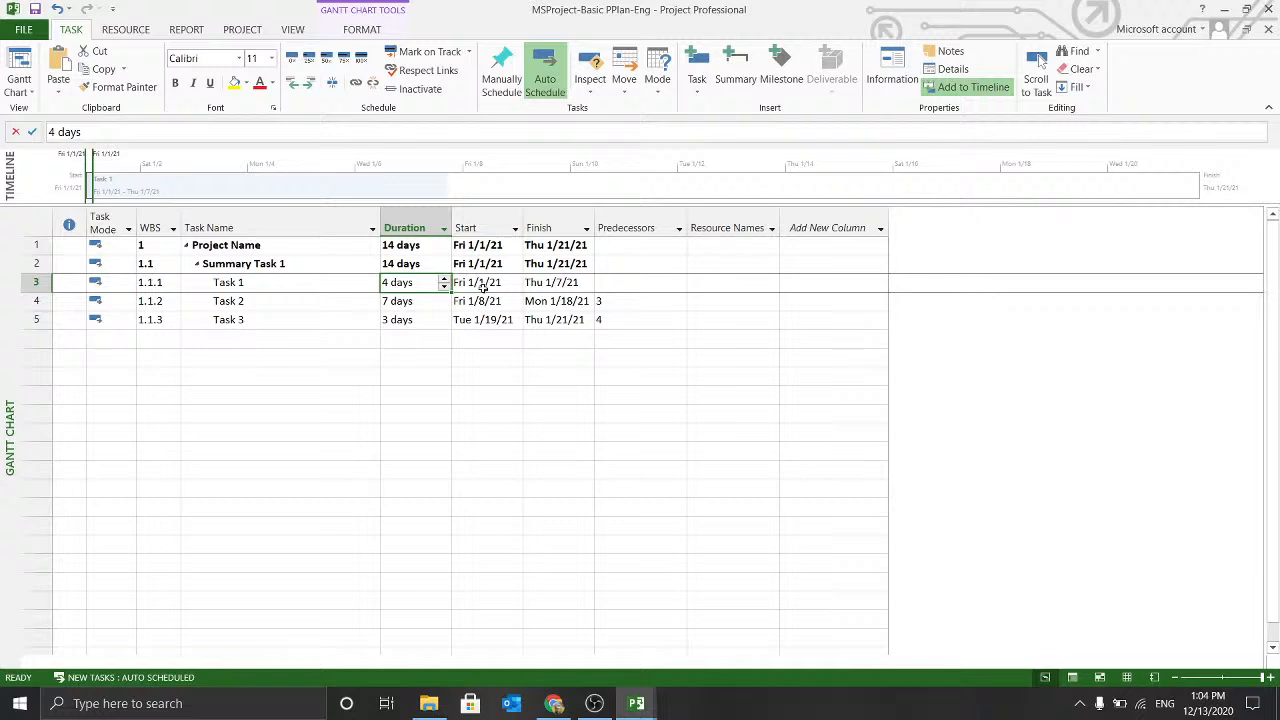
pyautogui.click(550, 286)
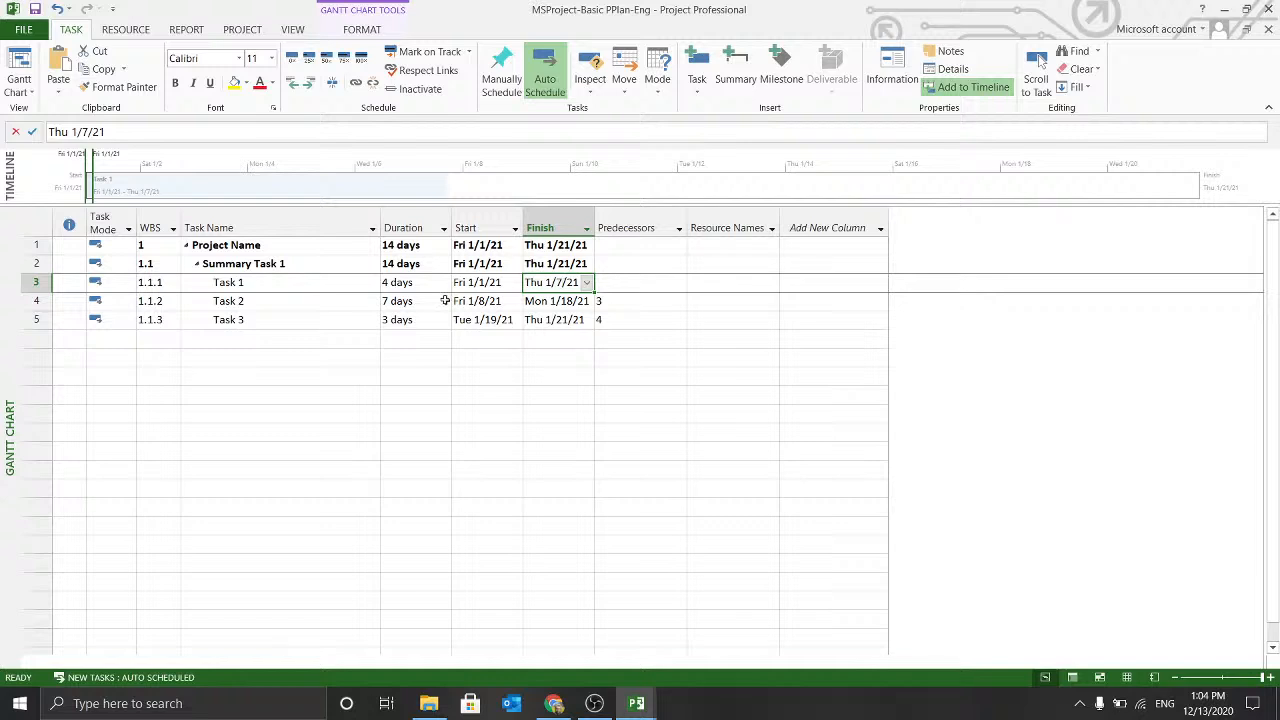
pyautogui.click(479, 289)
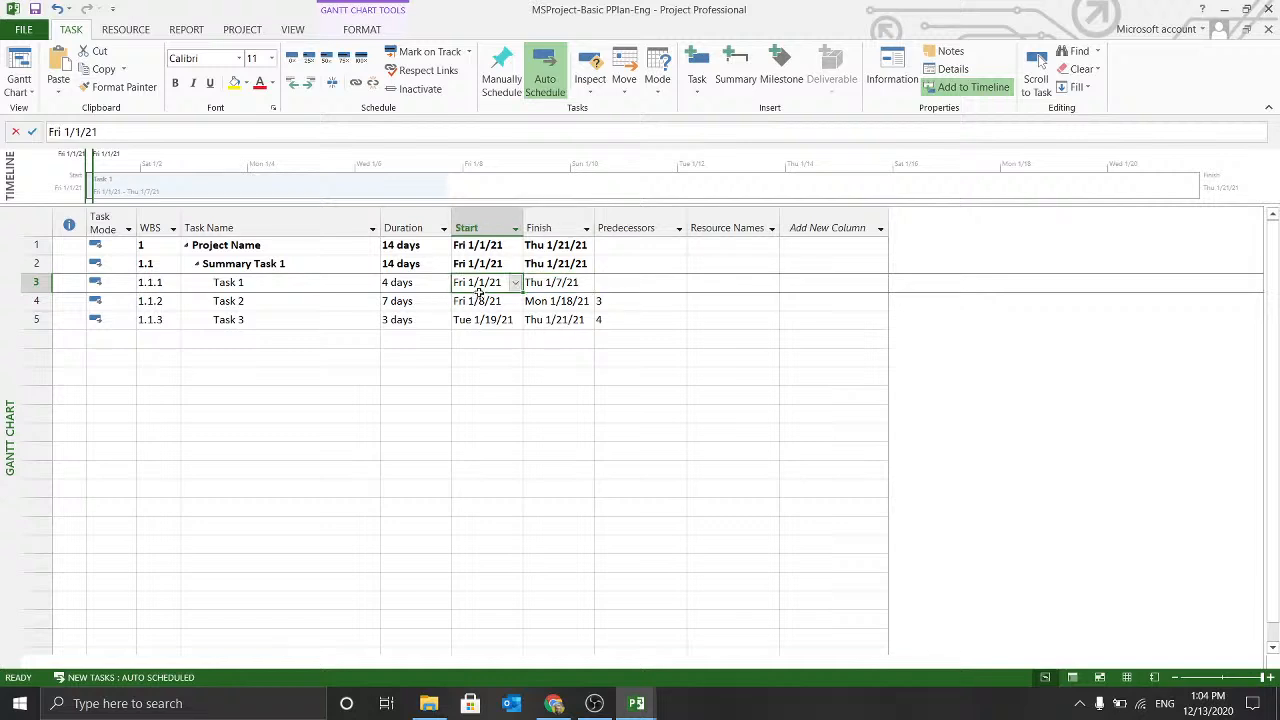
pyautogui.click(480, 300)
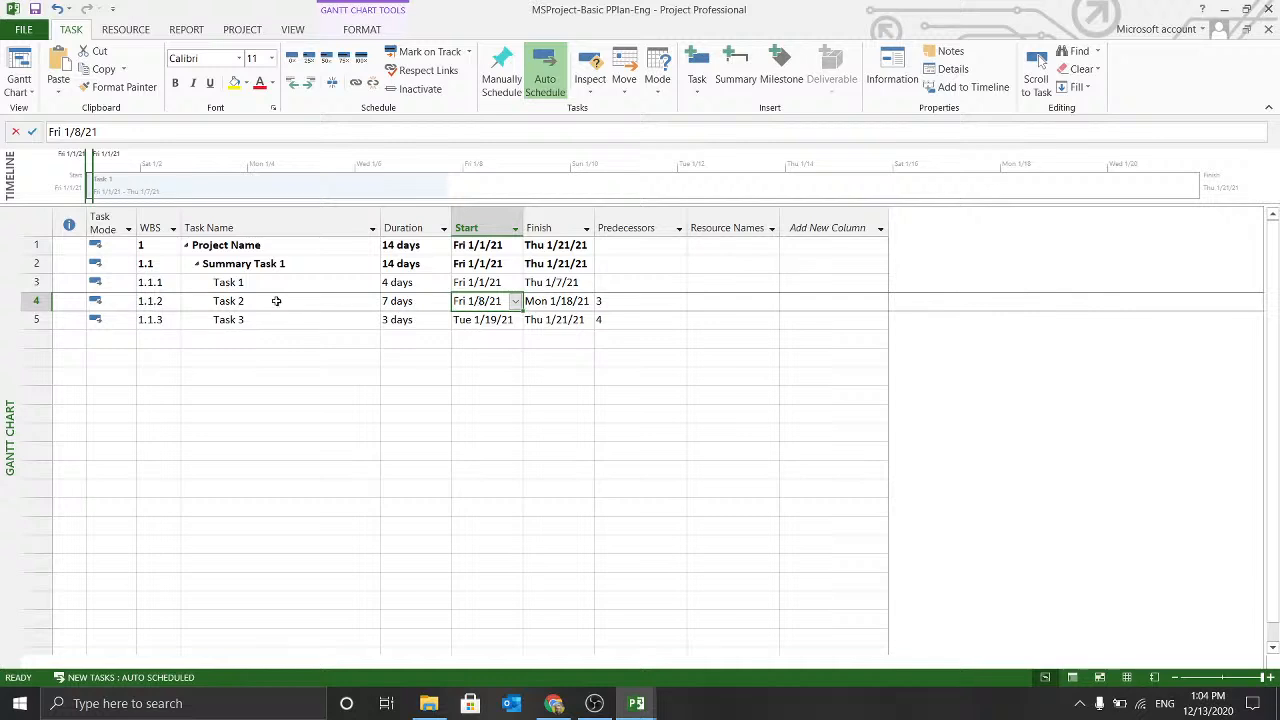
# Add a new task named Summary Task 2 in the empty row below Task 3.
pyautogui.click(267, 339)
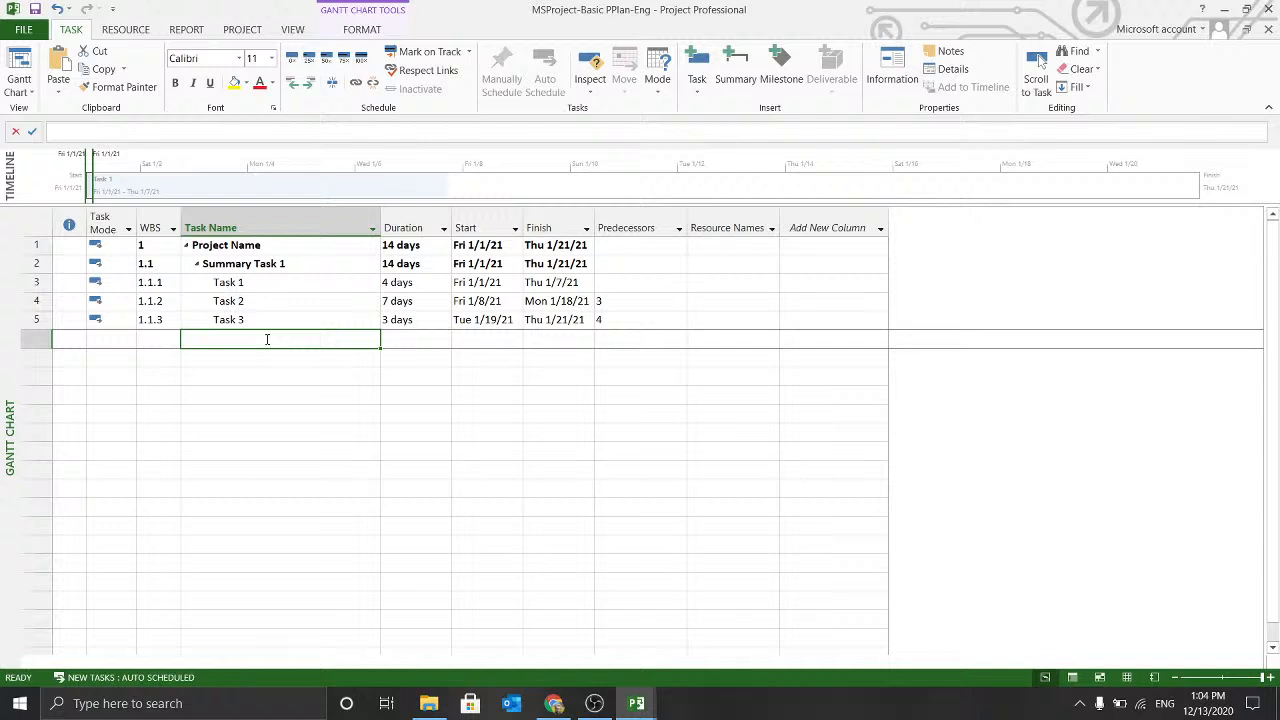
pyautogui.write('Sam')
pyautogui.press('BackSpace')
pyautogui.press('BackSpace')
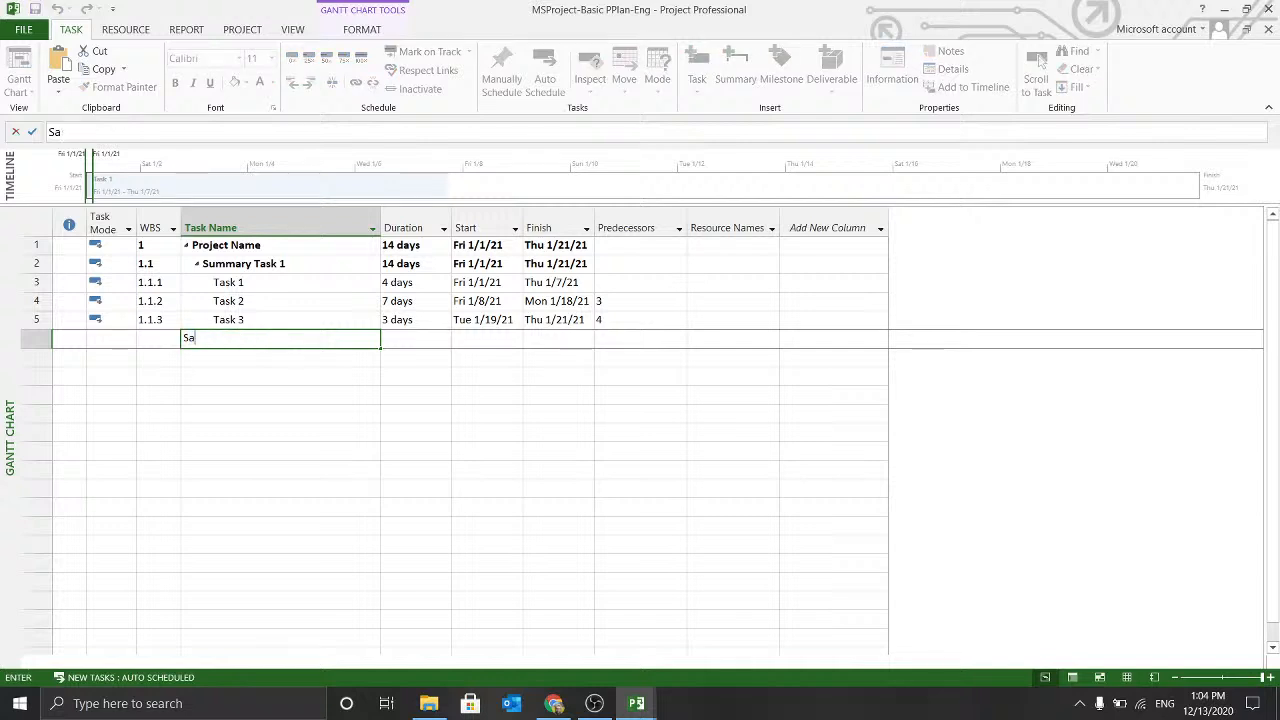
pyautogui.write('ummary T')
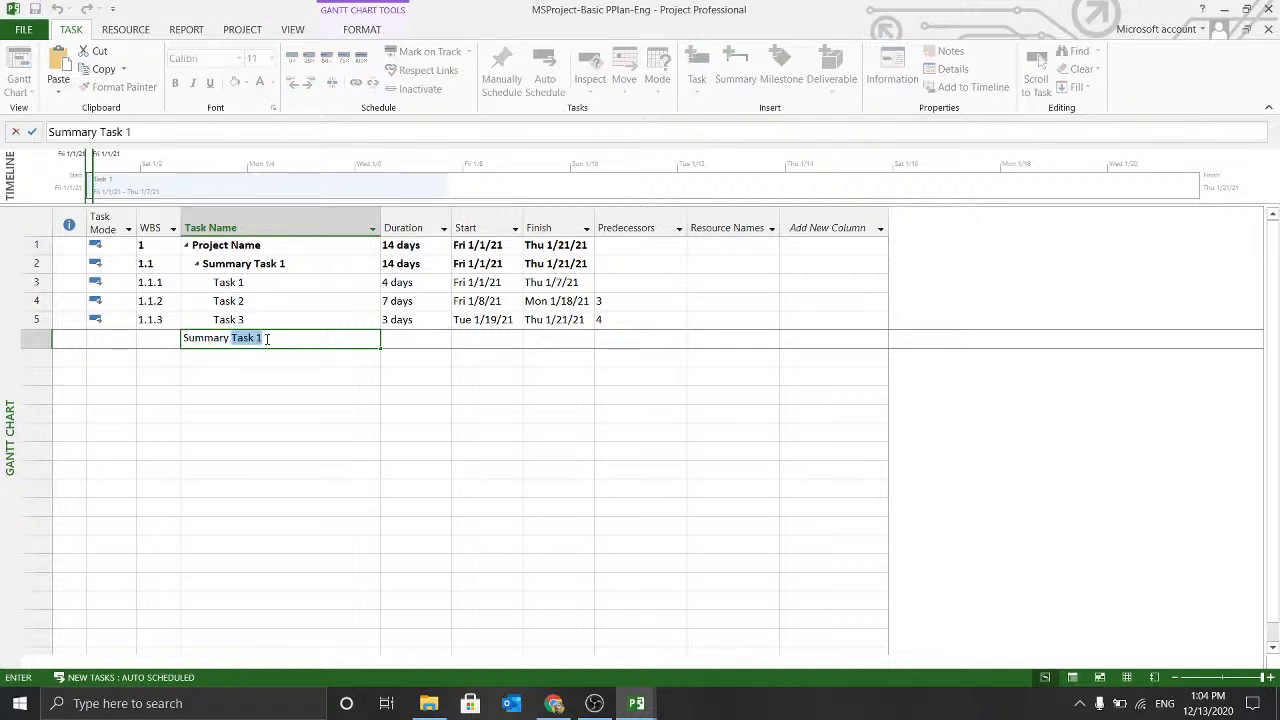
pyautogui.write('ask 2')
pyautogui.press('Return')
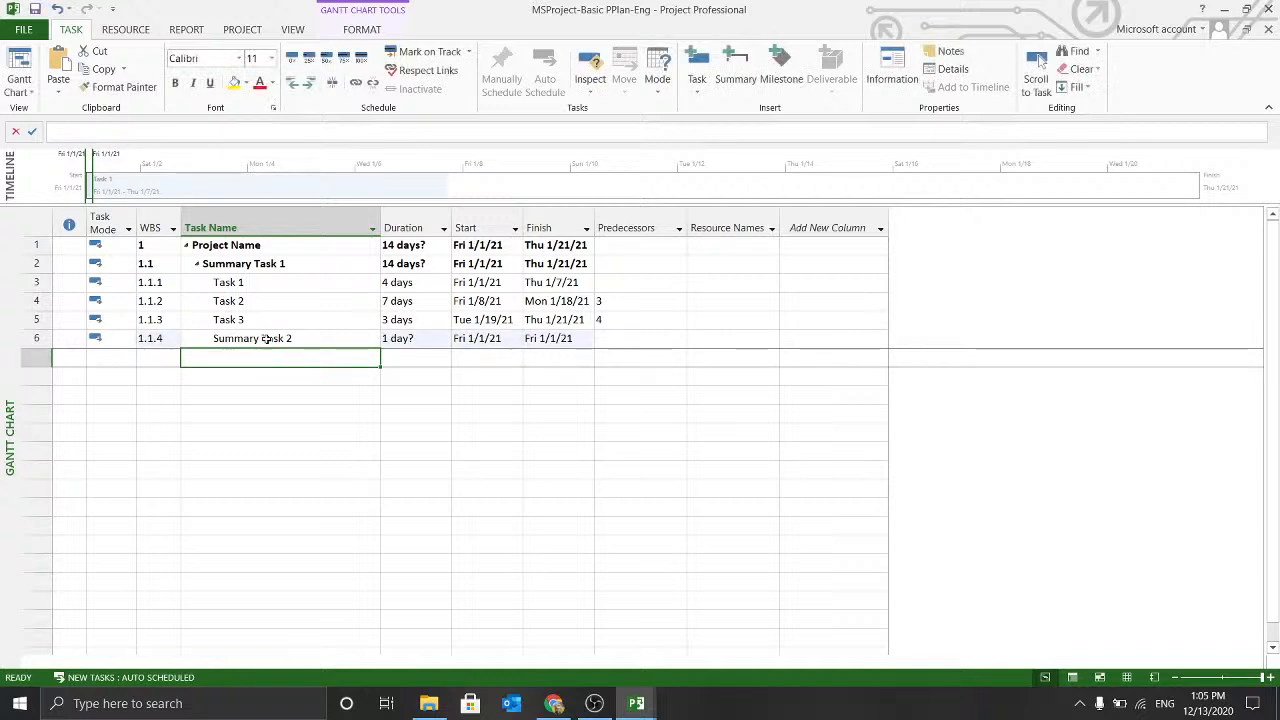
# Outdent Summary Task 2 by one level so it matches Summary Task 1.
pyautogui.click(265, 340)
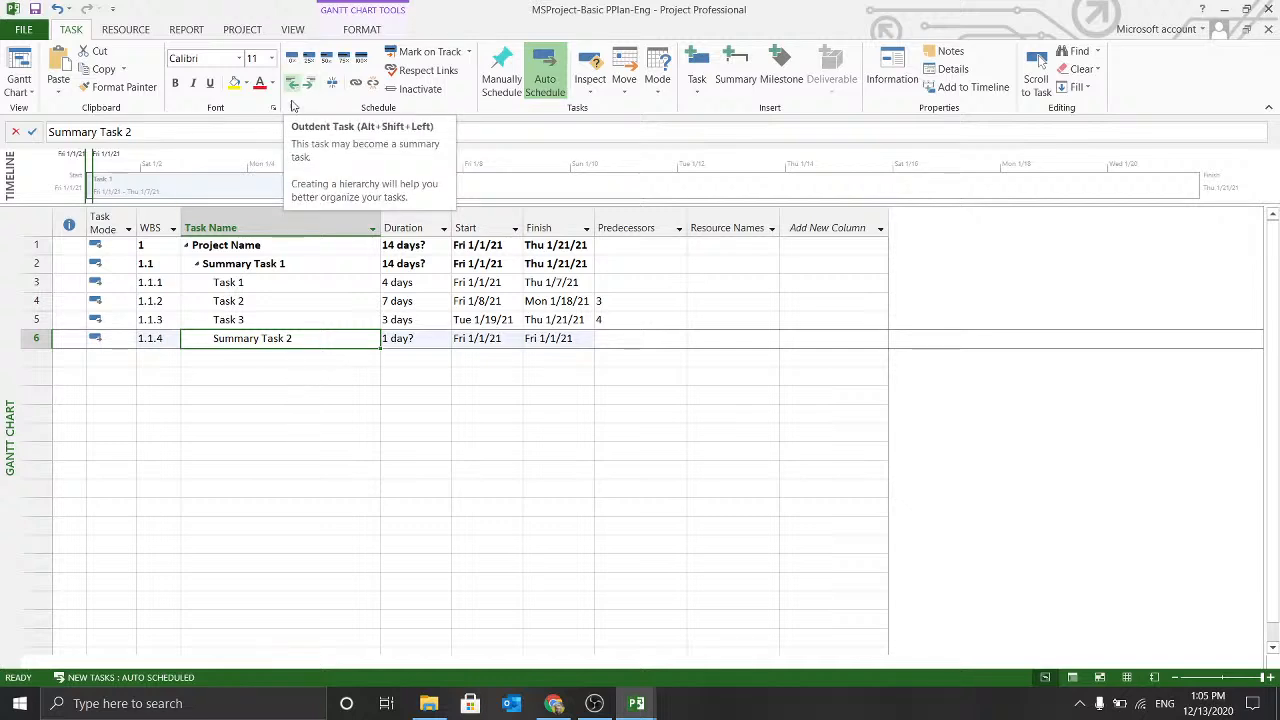
pyautogui.click(297, 88)
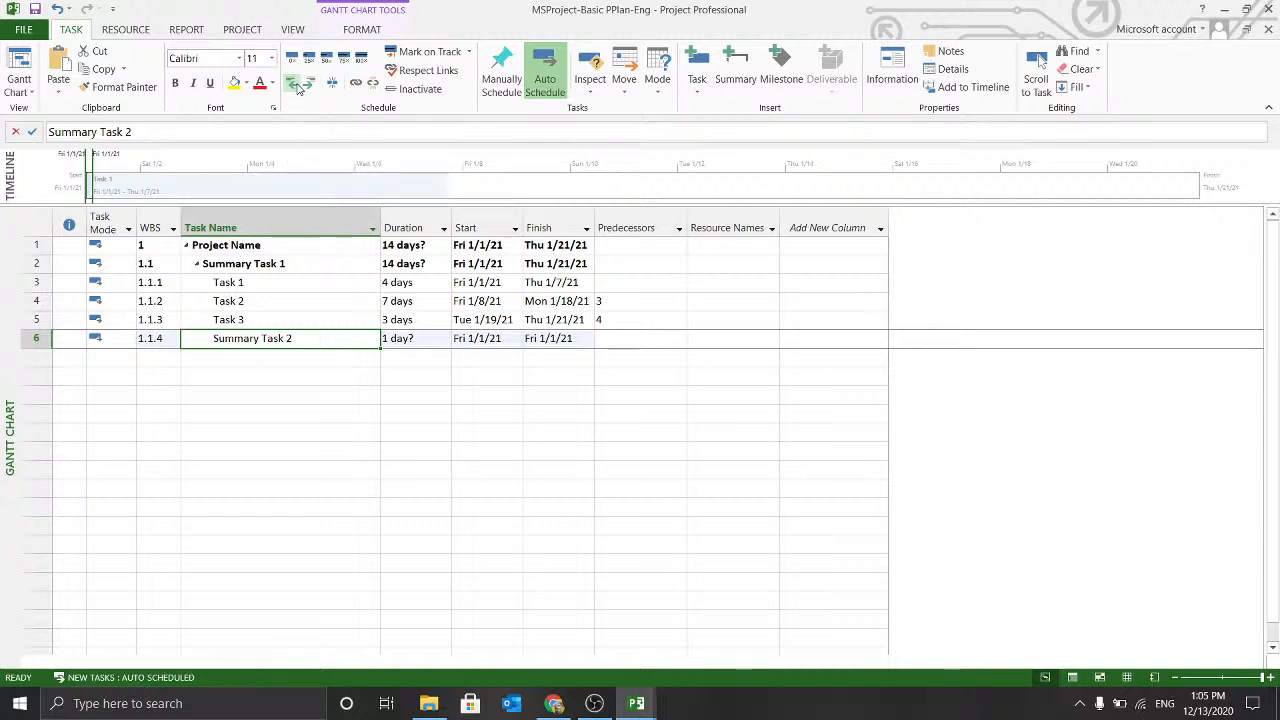
# Add four new tasks named Task 4, Task 5, Task 6 and Task 7 in the rows below Summary Task 2.
pyautogui.click(295, 360)
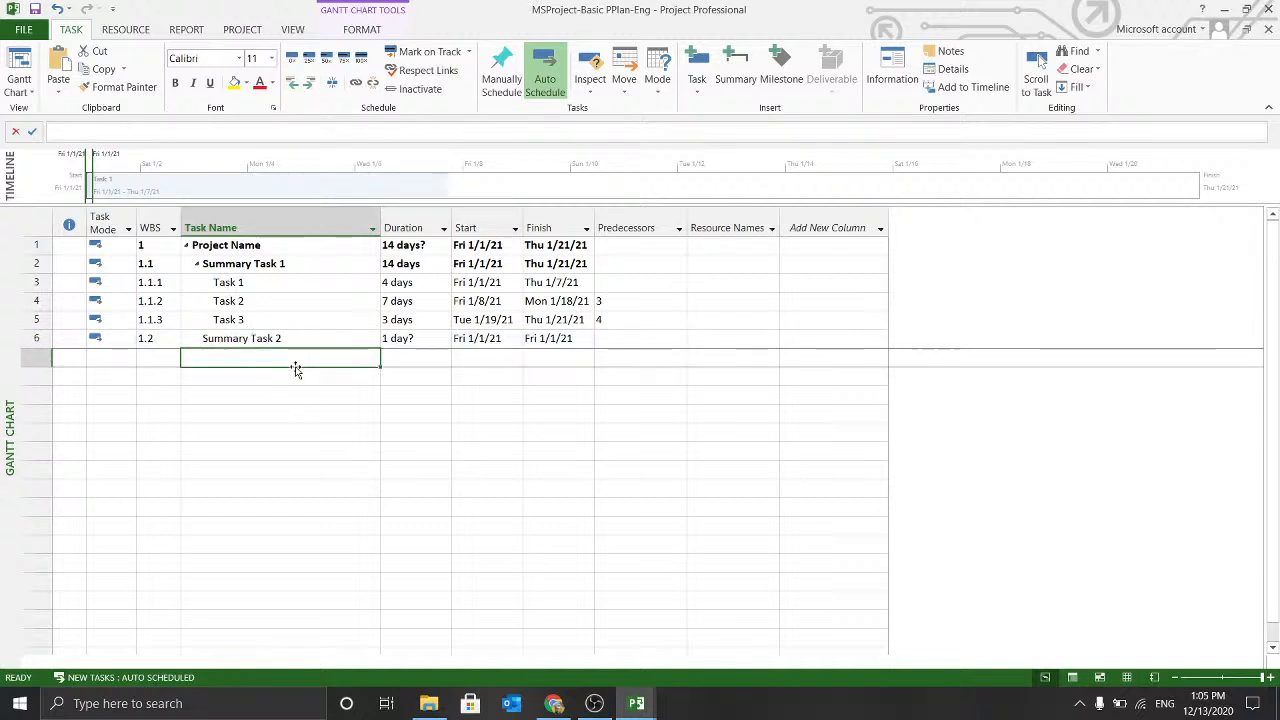
pyautogui.write('Task')
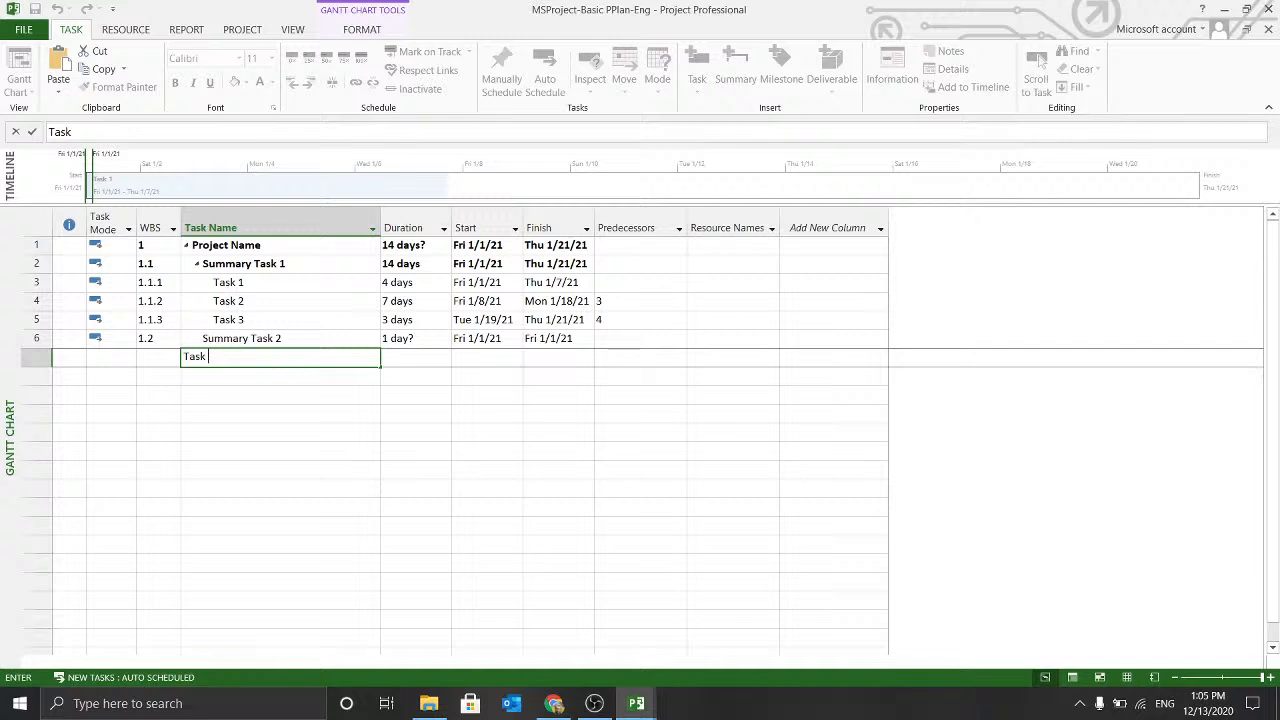
pyautogui.write(' 3')
pyautogui.write('4')
pyautogui.press('Return')
pyautogui.write('T')
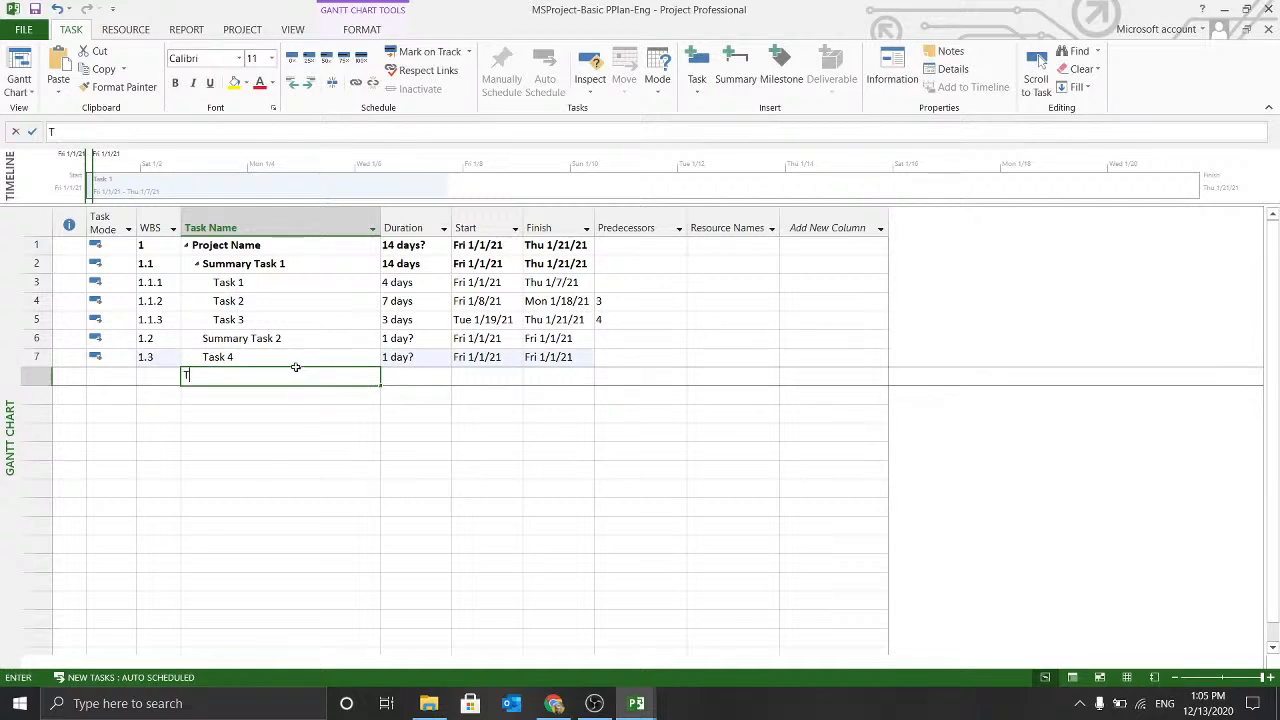
pyautogui.write('ask 5')
pyautogui.press('Return')
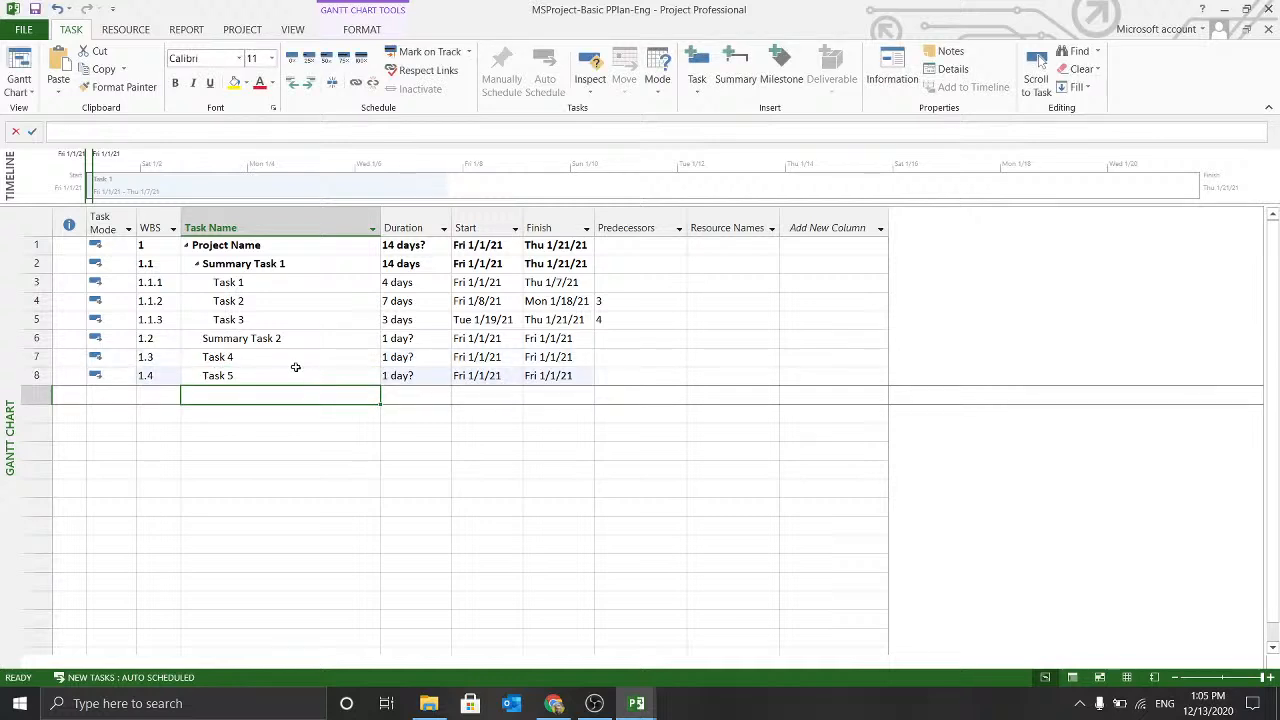
pyautogui.write('Task 6')
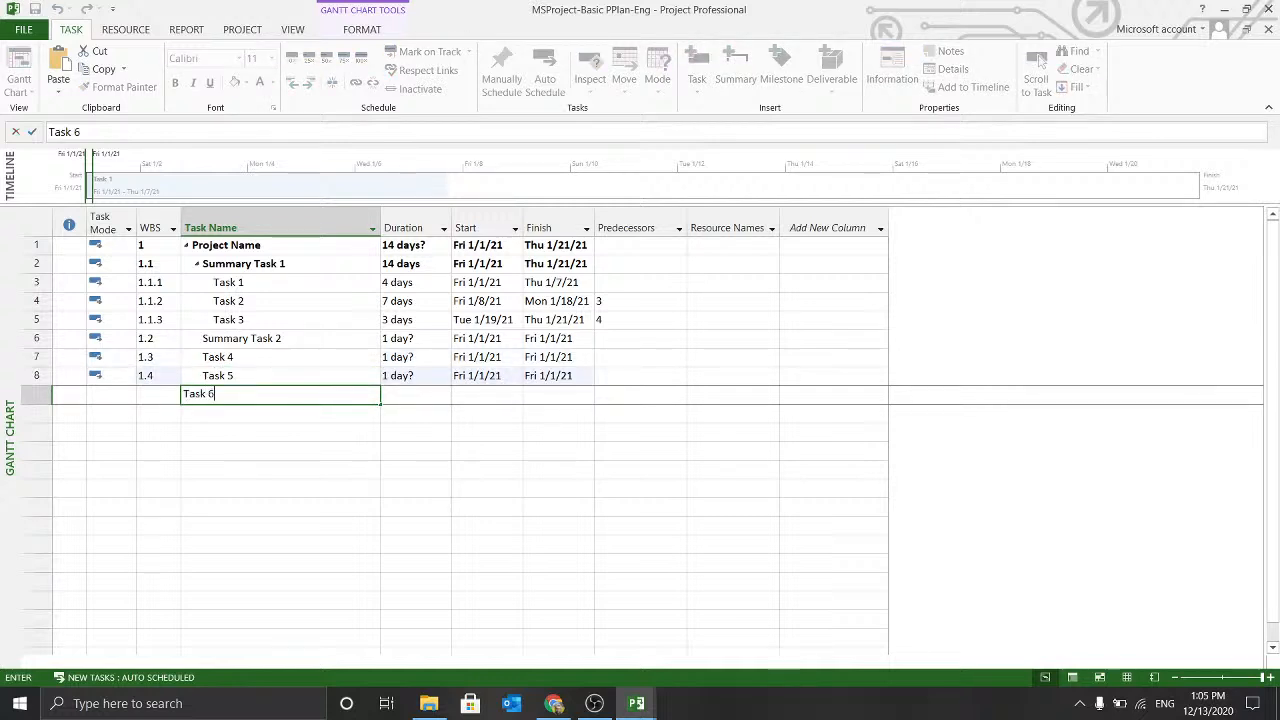
pyautogui.press('Return')
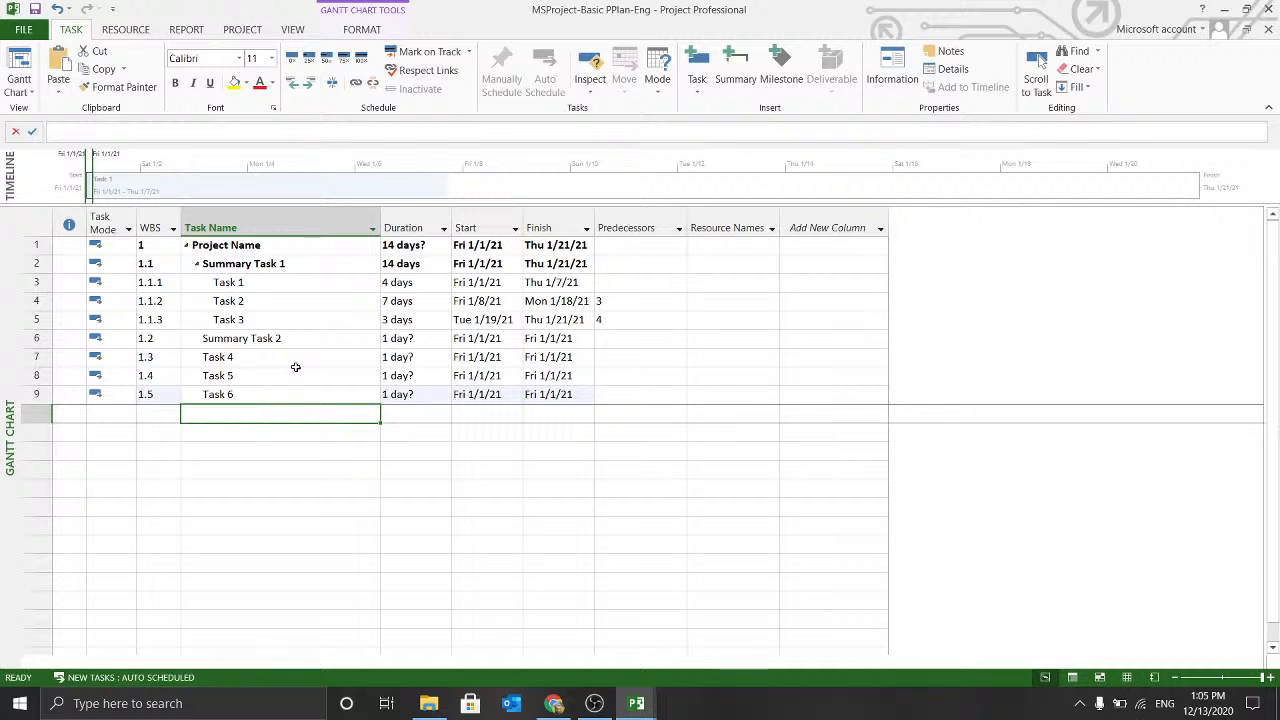
pyautogui.write('Task 7')
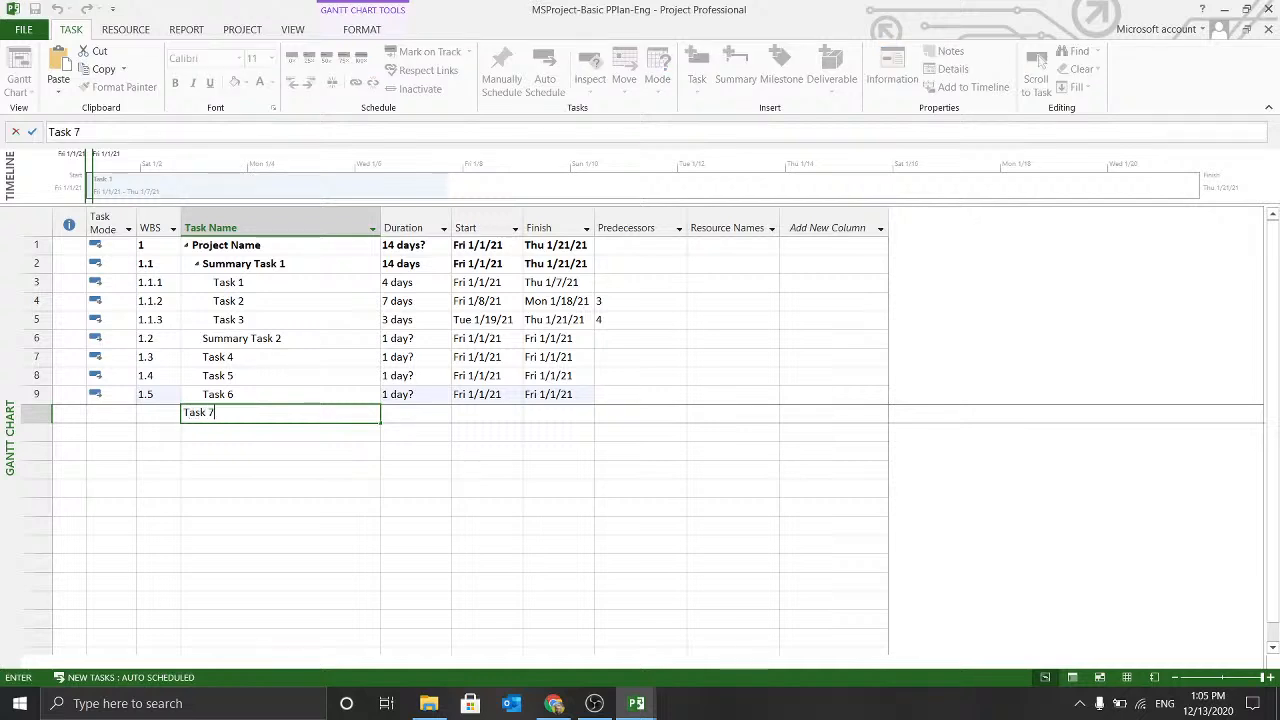
pyautogui.press('Return')
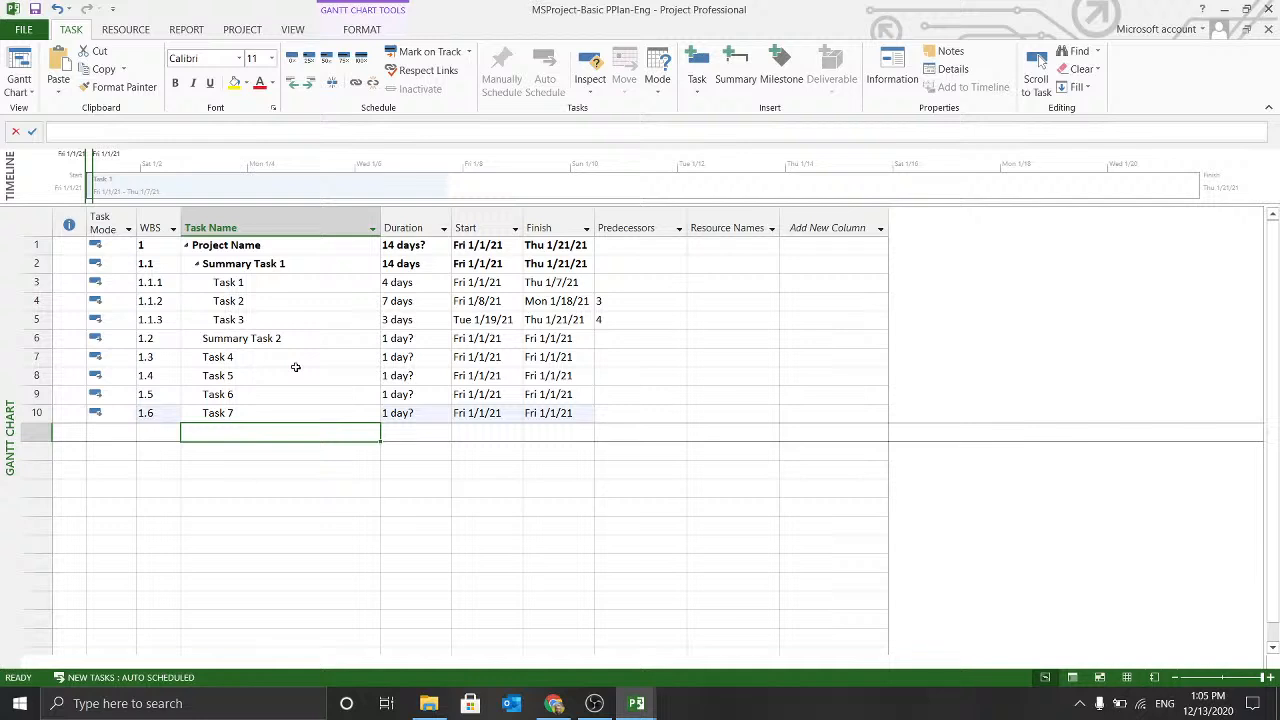
# Add a new task named Project Milestone in the empty row below Task 7.
pyautogui.write('Milestone')
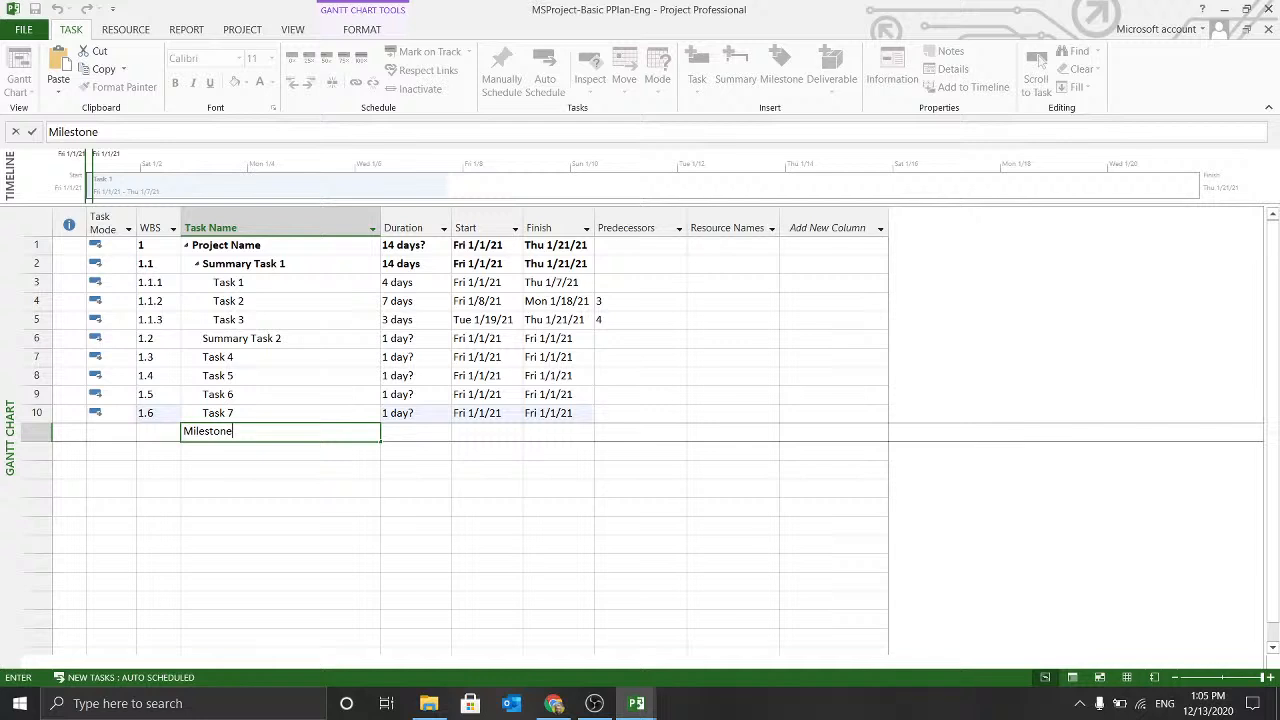
pyautogui.press('BackSpace')
pyautogui.press('BackSpace')
pyautogui.press('BackSpace')
pyautogui.press('BackSpace')
pyautogui.press('BackSpace')
pyautogui.press('BackSpace')
pyautogui.press('BackSpace')
pyautogui.press('BackSpace')
pyautogui.press('BackSpace')
pyautogui.write('P')
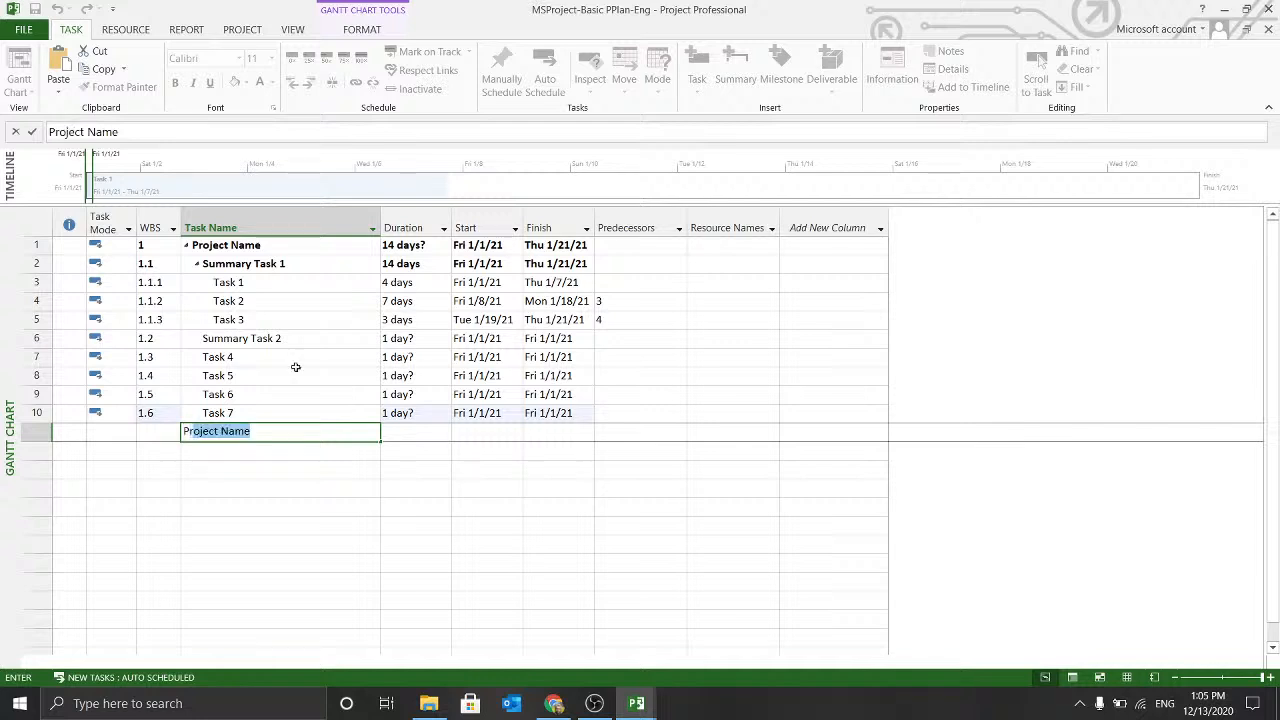
pyautogui.write('roject Mi')
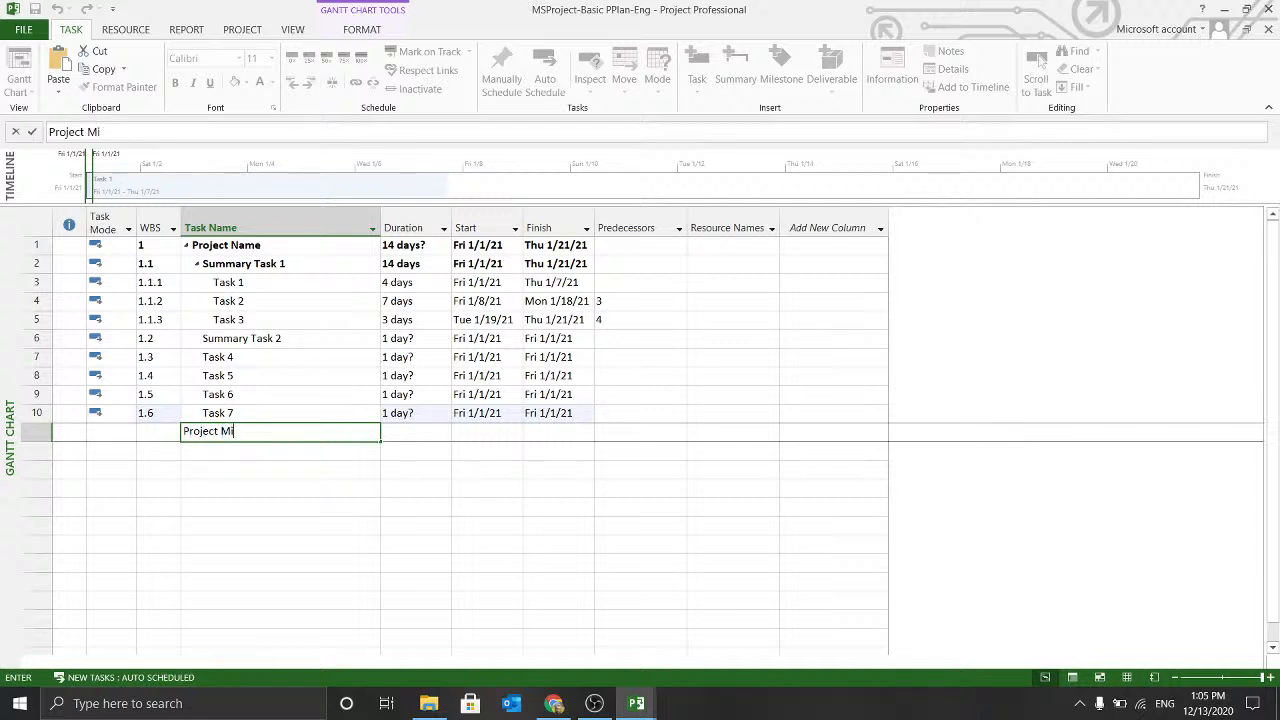
pyautogui.write('lestone')
pyautogui.press('Return')
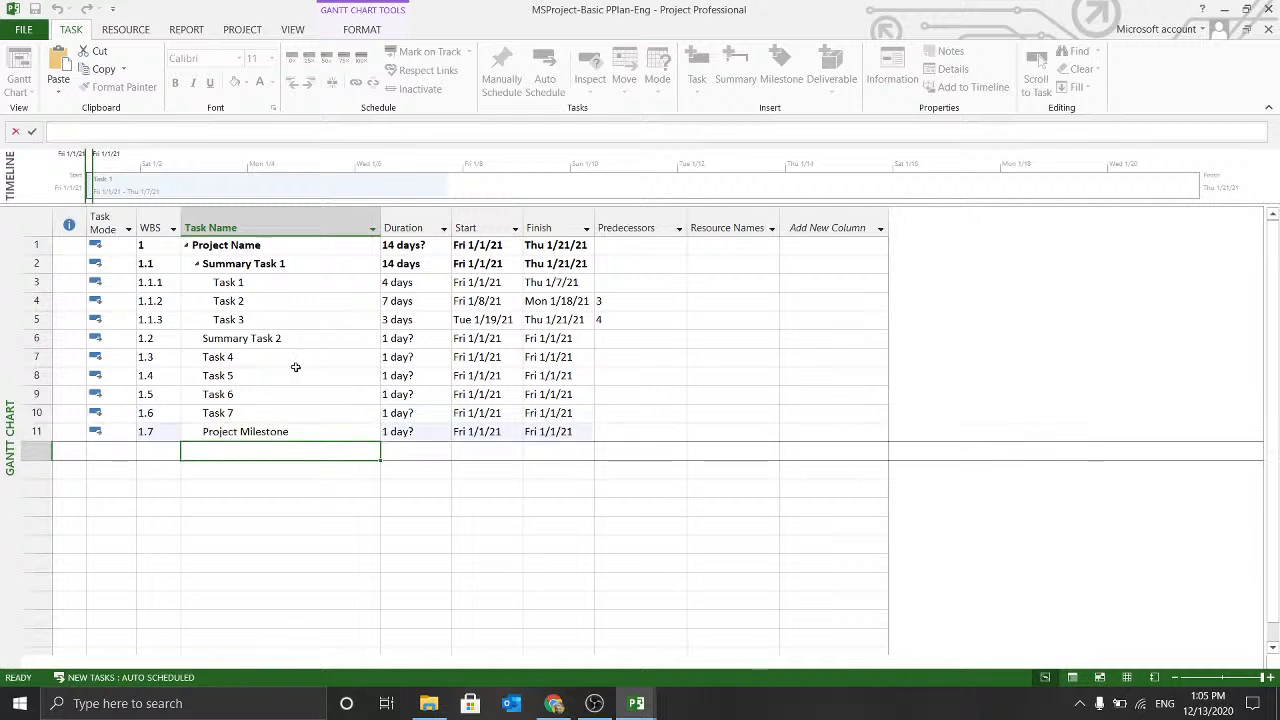
# Outdent the Project Milestone task by one level to match Project Name.
pyautogui.click(270, 428)
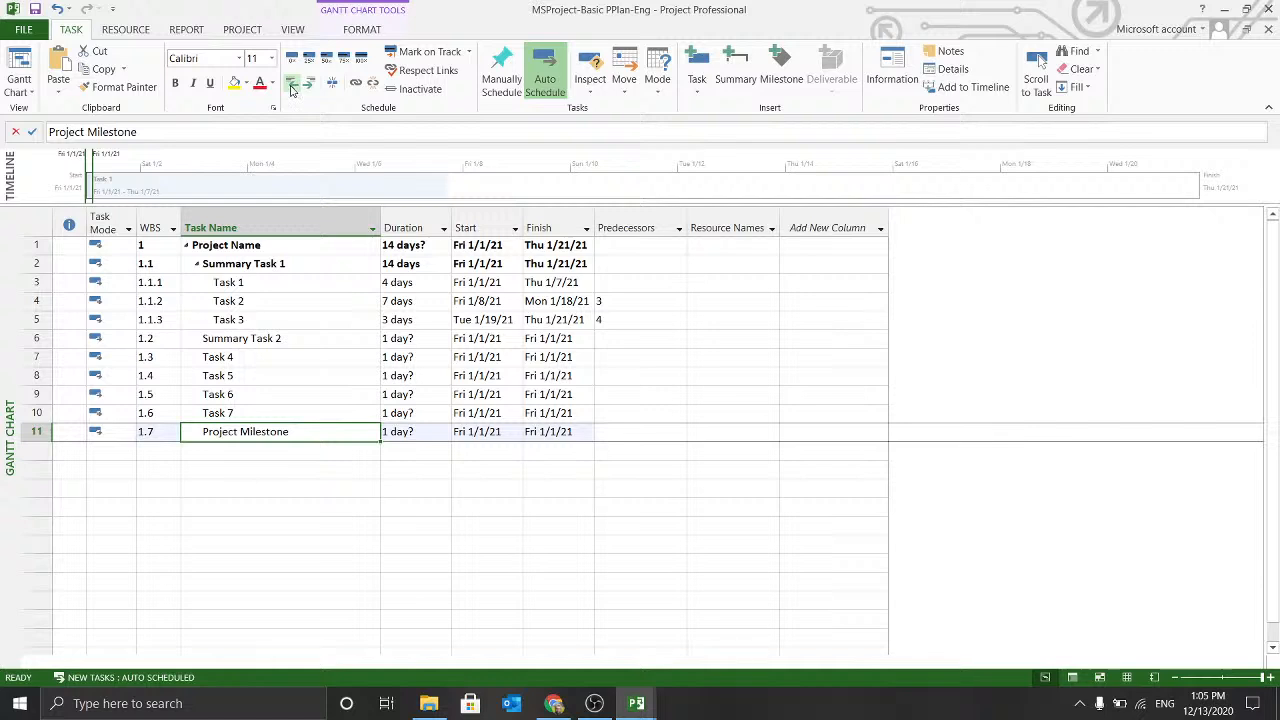
pyautogui.click(292, 88)
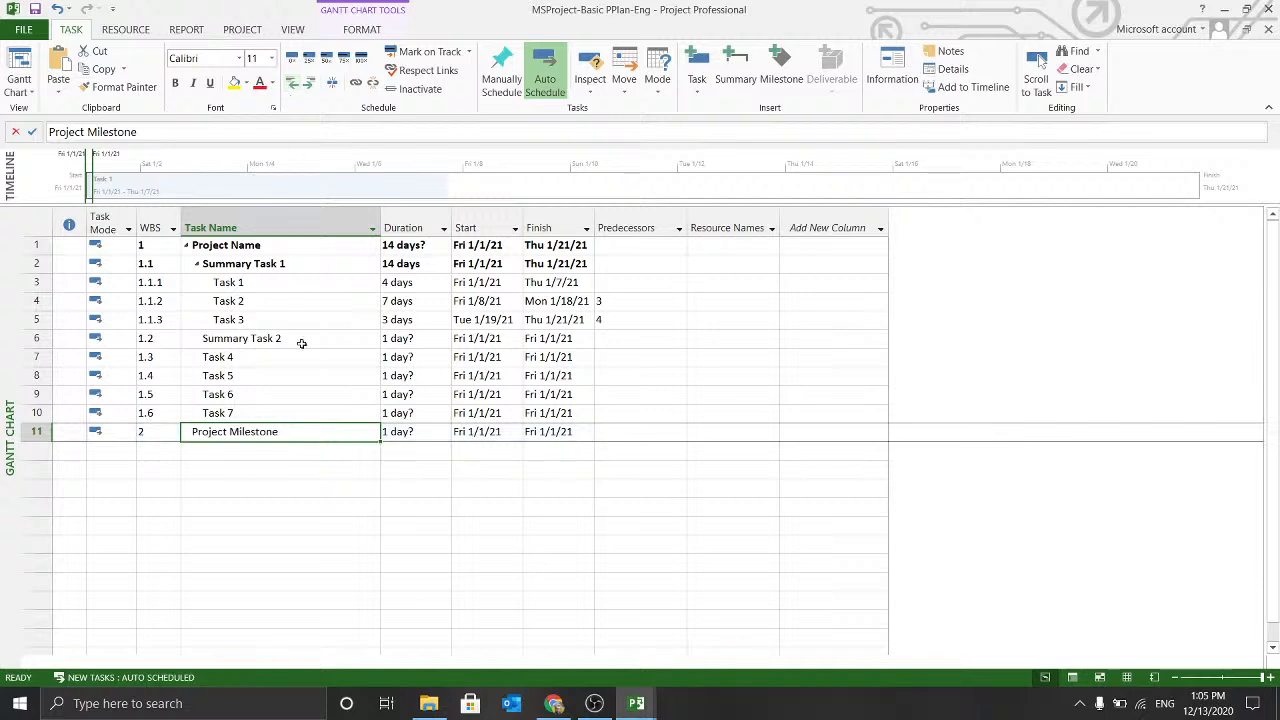
pyautogui.click(303, 487)
pyautogui.click(277, 436)
# Indent Task 4 through Task 7 by one level as subtasks of Summary Task 2.
pyautogui.click(267, 338)
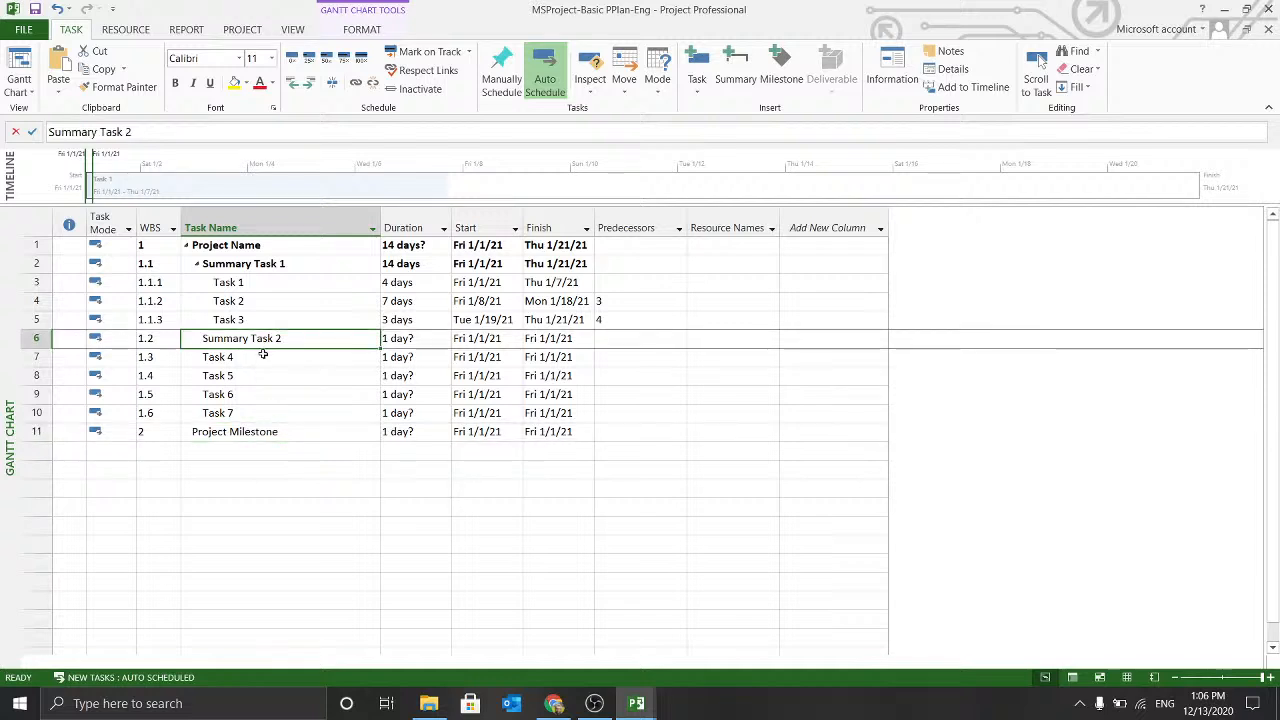
pyautogui.click(263, 356)
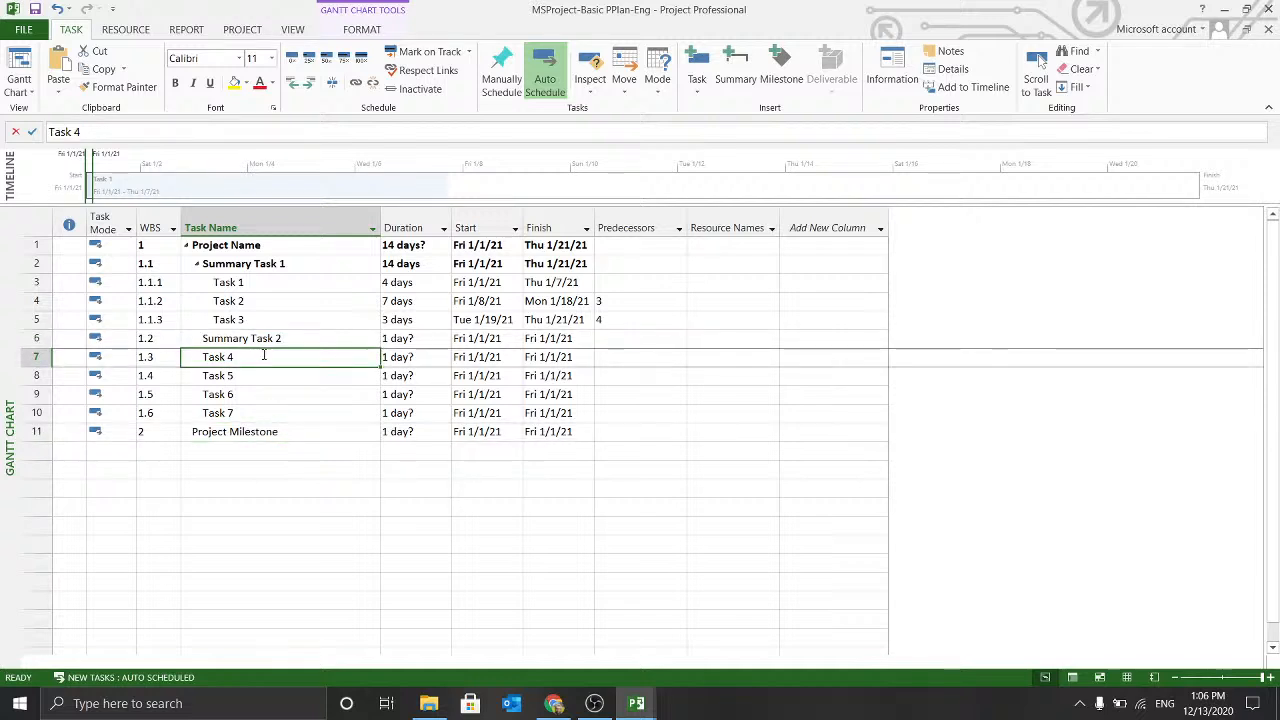
pyautogui.hotkey('shift', 'Down')
pyautogui.hotkey('shift', 'Down')
pyautogui.hotkey('shift', 'Down')
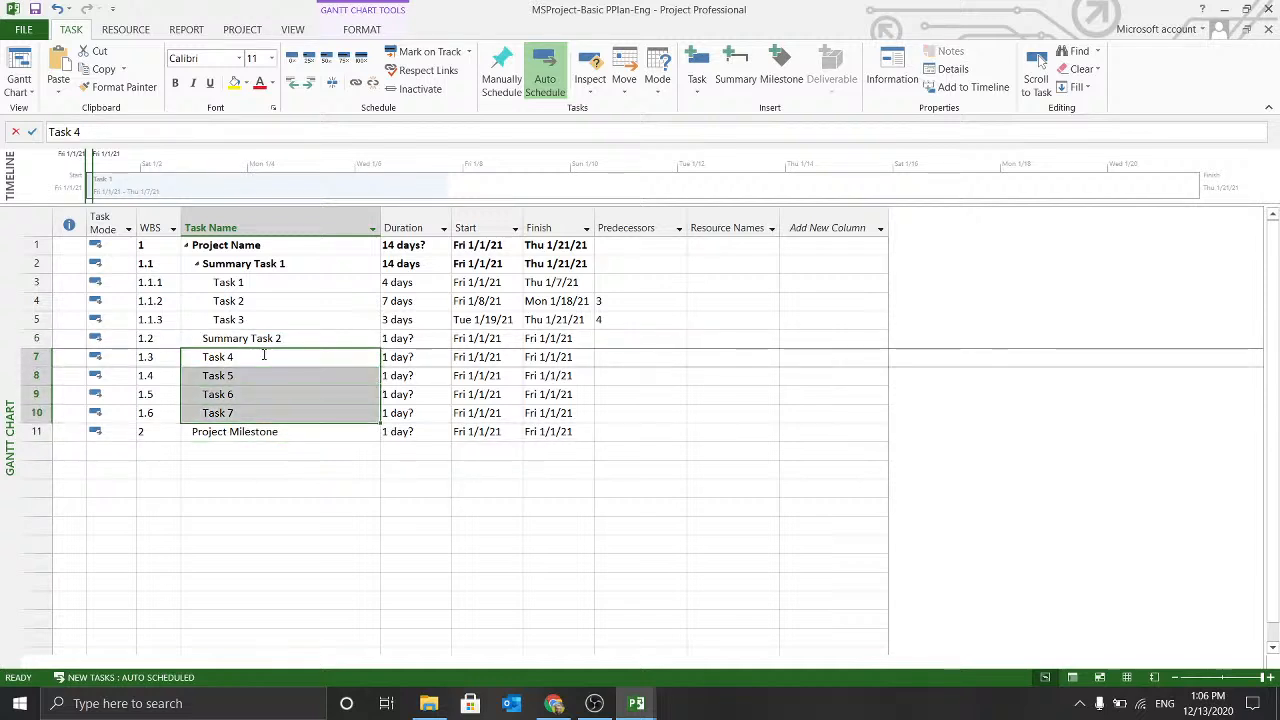
pyautogui.click(310, 84)
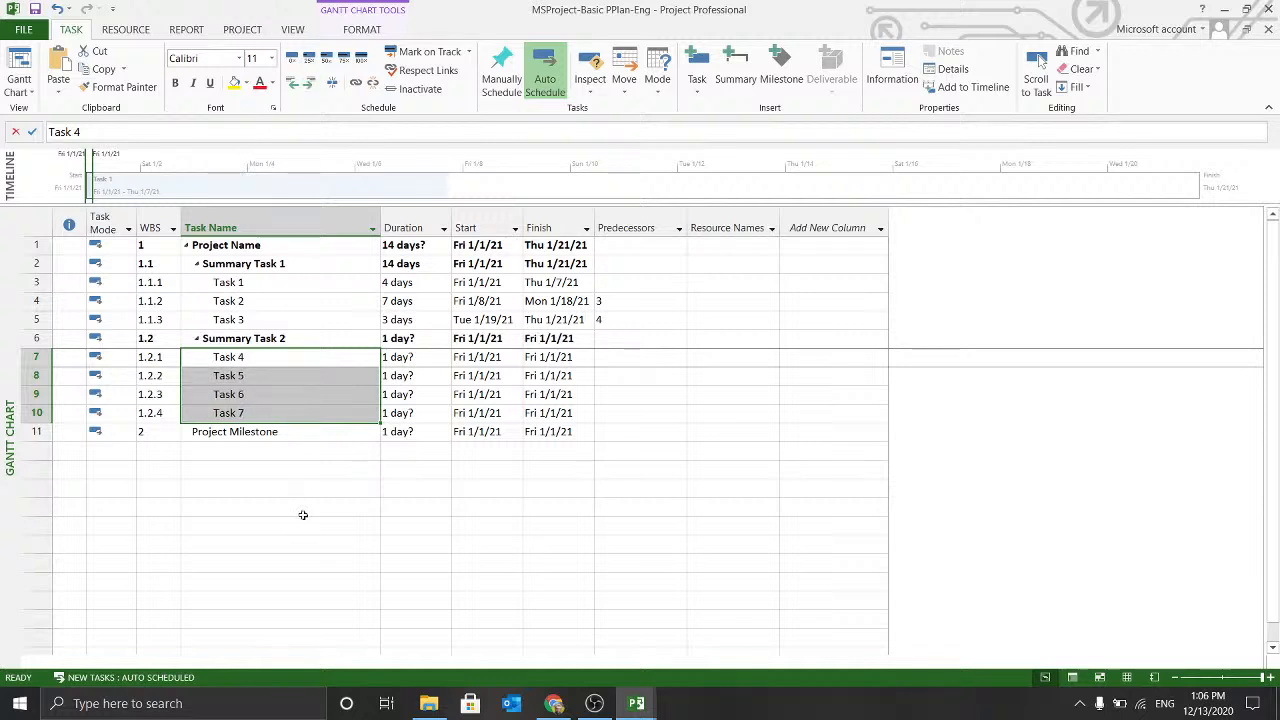
pyautogui.click(358, 472)
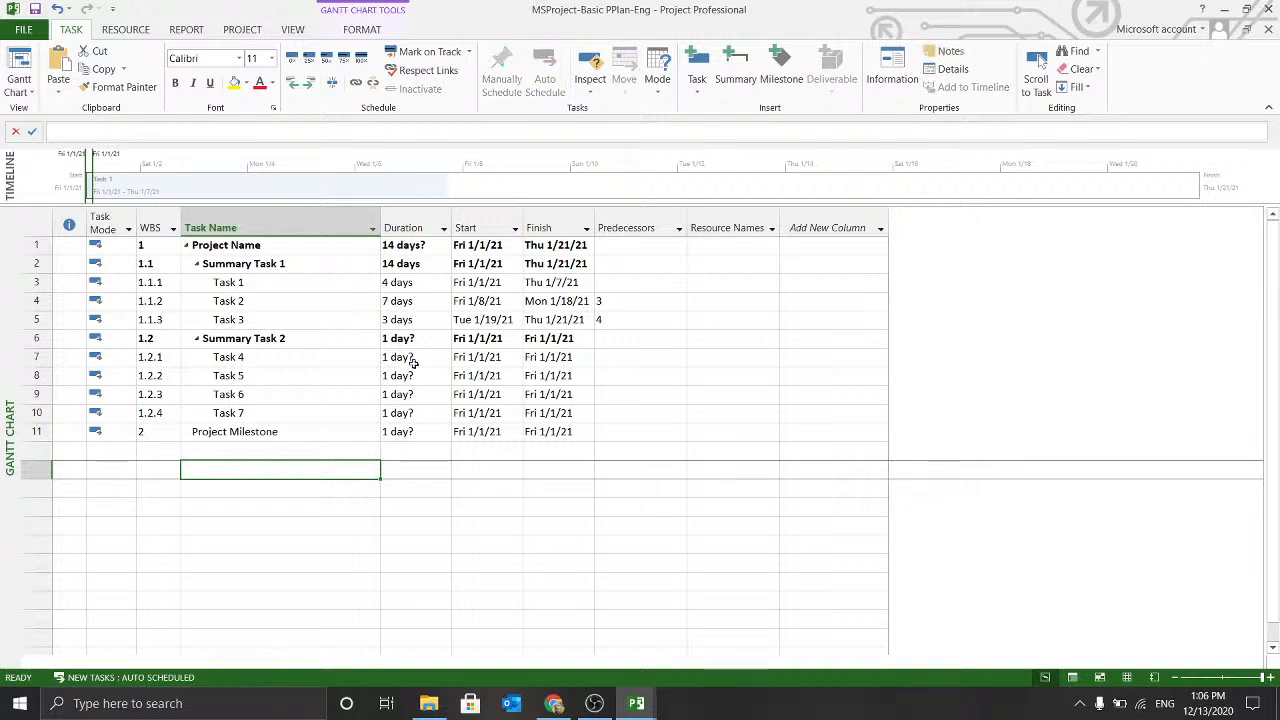
# Set the durations of Task 4 to 1 day, Task 5 to 3 days, Task 6 to 2 days and Task 7 to 4 days.
pyautogui.click(413, 360)
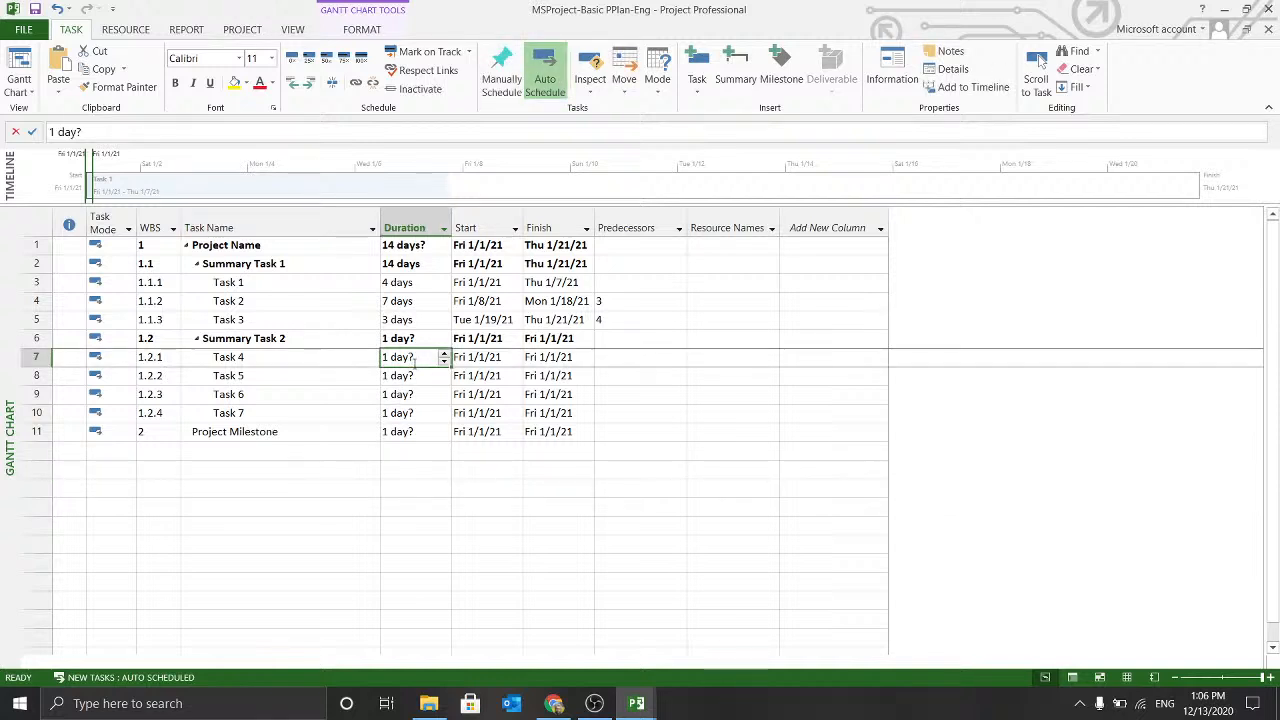
pyautogui.write('1')
pyautogui.press('Return')
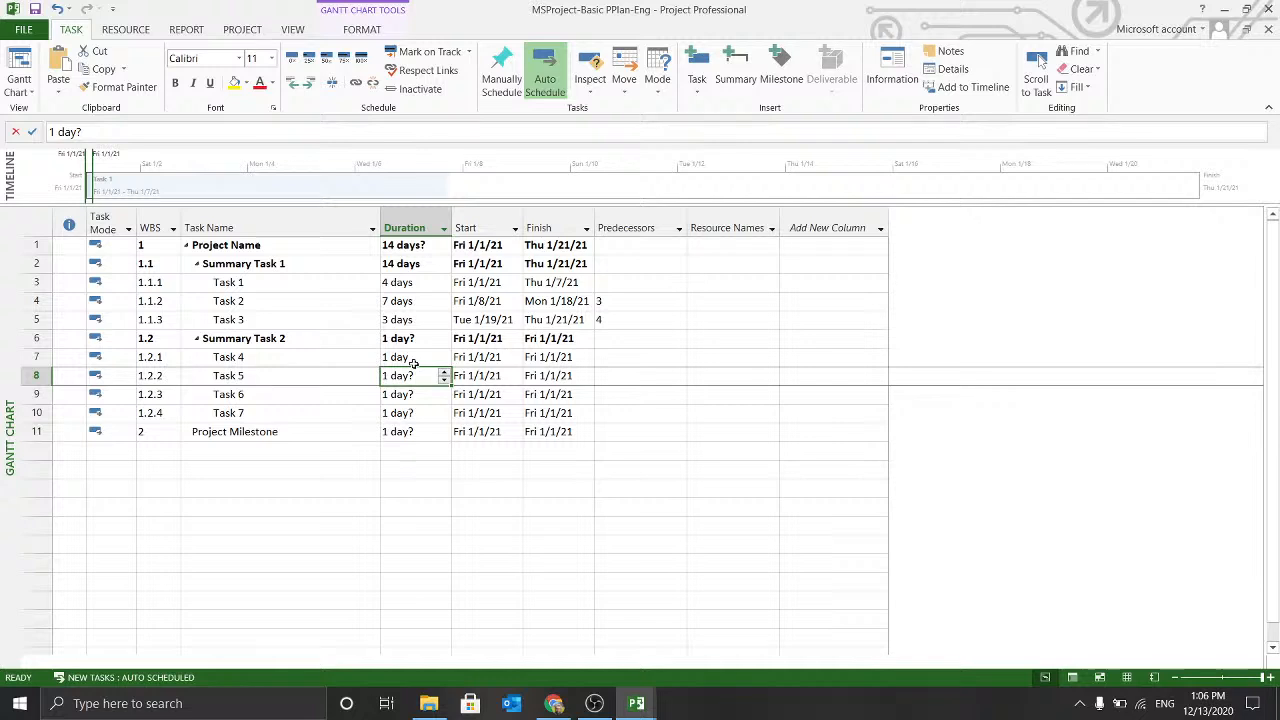
pyautogui.write('3')
pyautogui.press('Return')
pyautogui.press('BackSpace')
pyautogui.write('3')
pyautogui.press('Return')
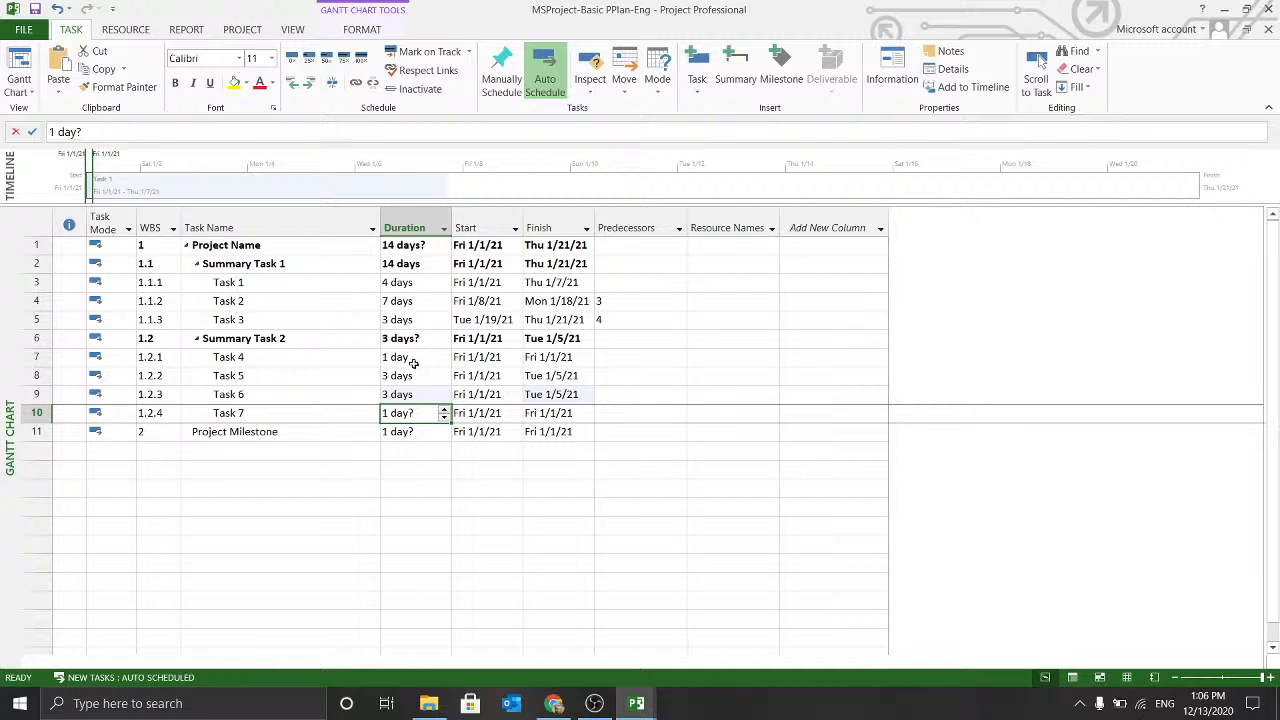
pyautogui.press('Up')
pyautogui.write('2')
pyautogui.press('Return')
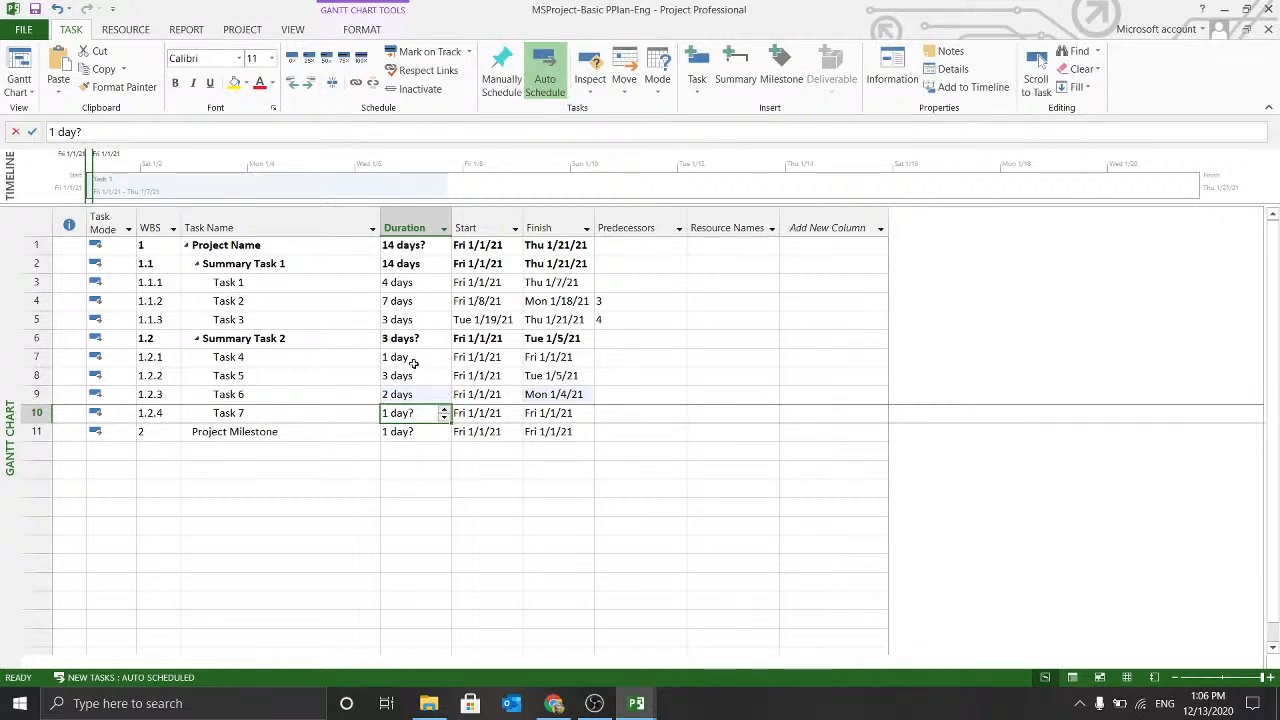
pyautogui.write('4')
pyautogui.press('Return')
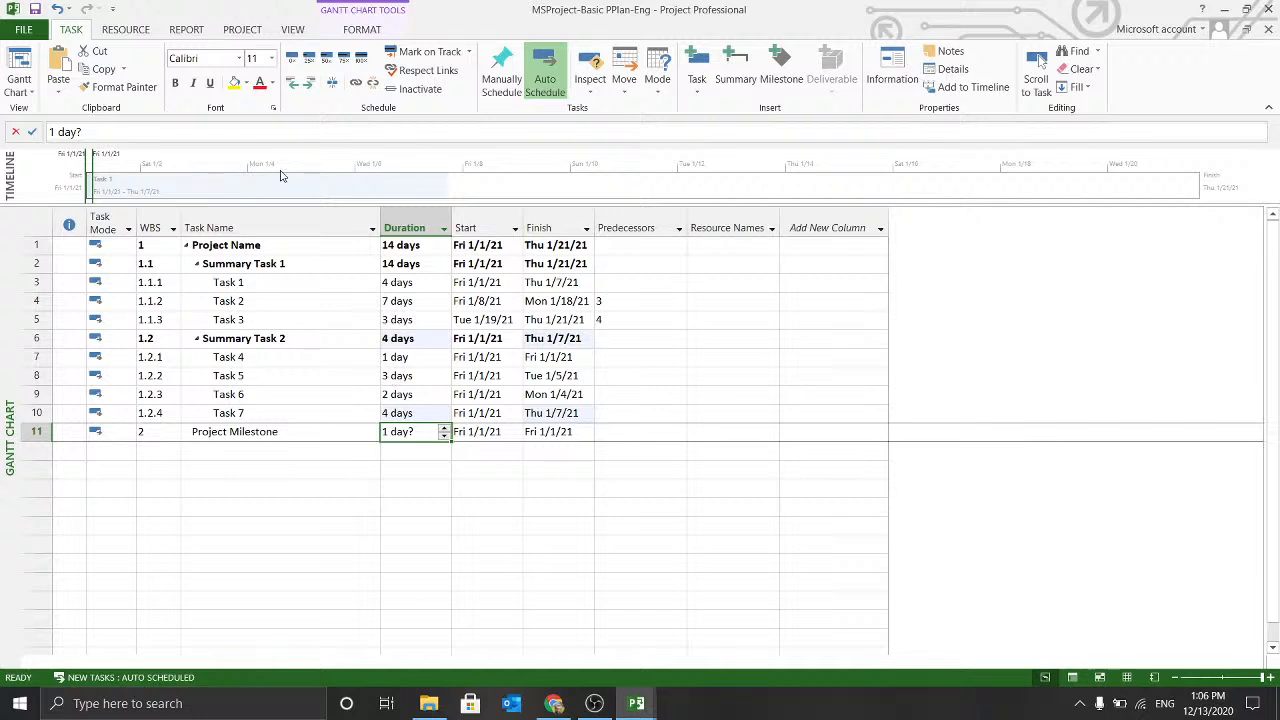
# Enter ID 3 (Task 1) as a predecessor in Task 4's task information, moving the dialog clear of the task table.
pyautogui.click(618, 365)
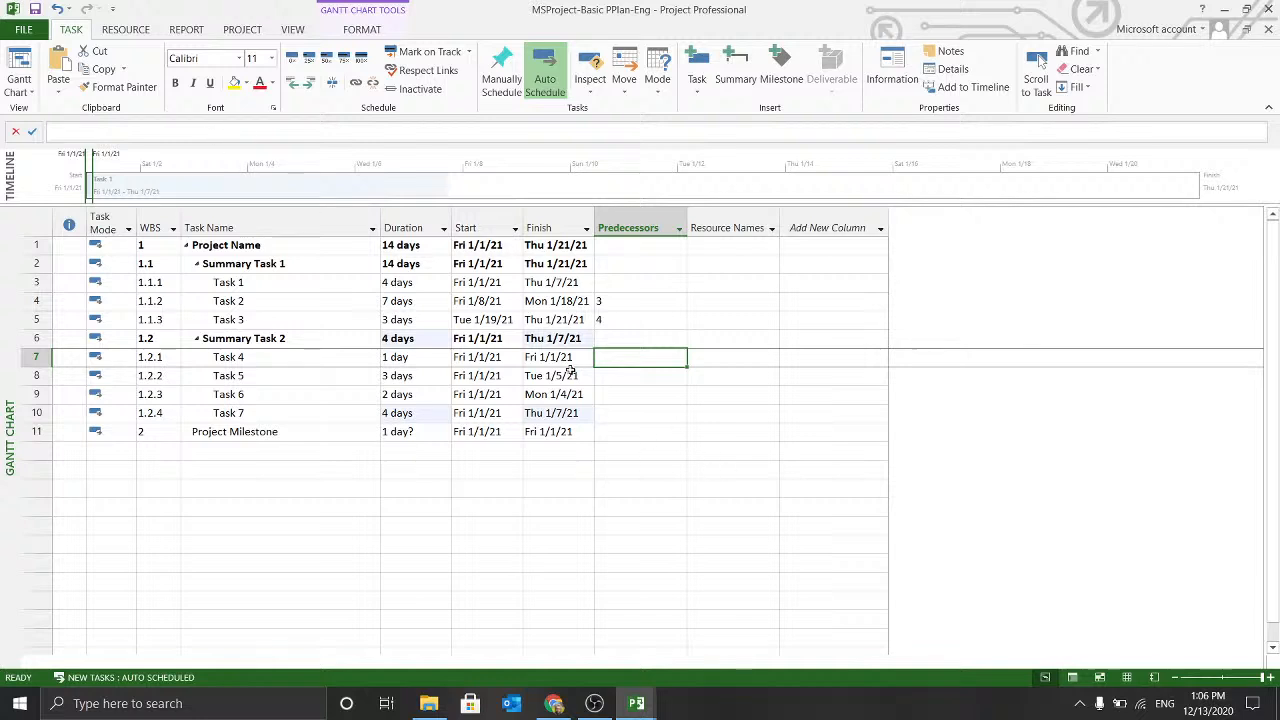
pyautogui.doubleClick(656, 356)
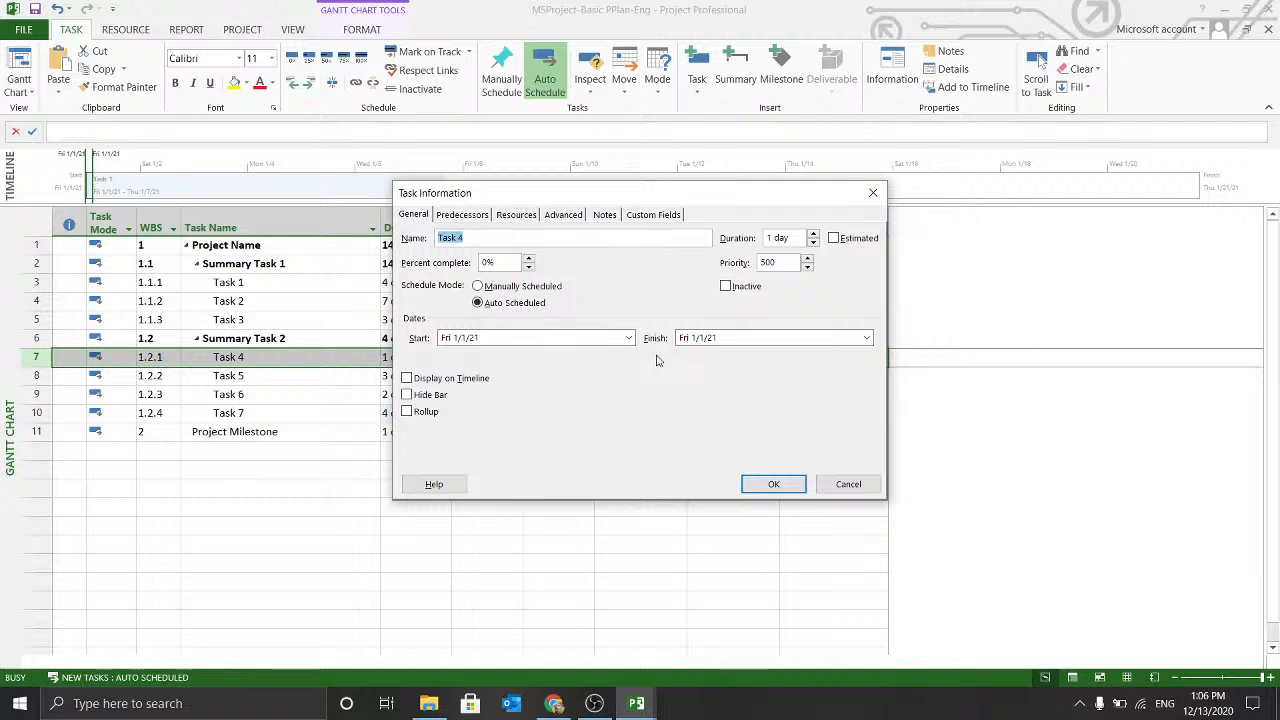
pyautogui.click(479, 216)
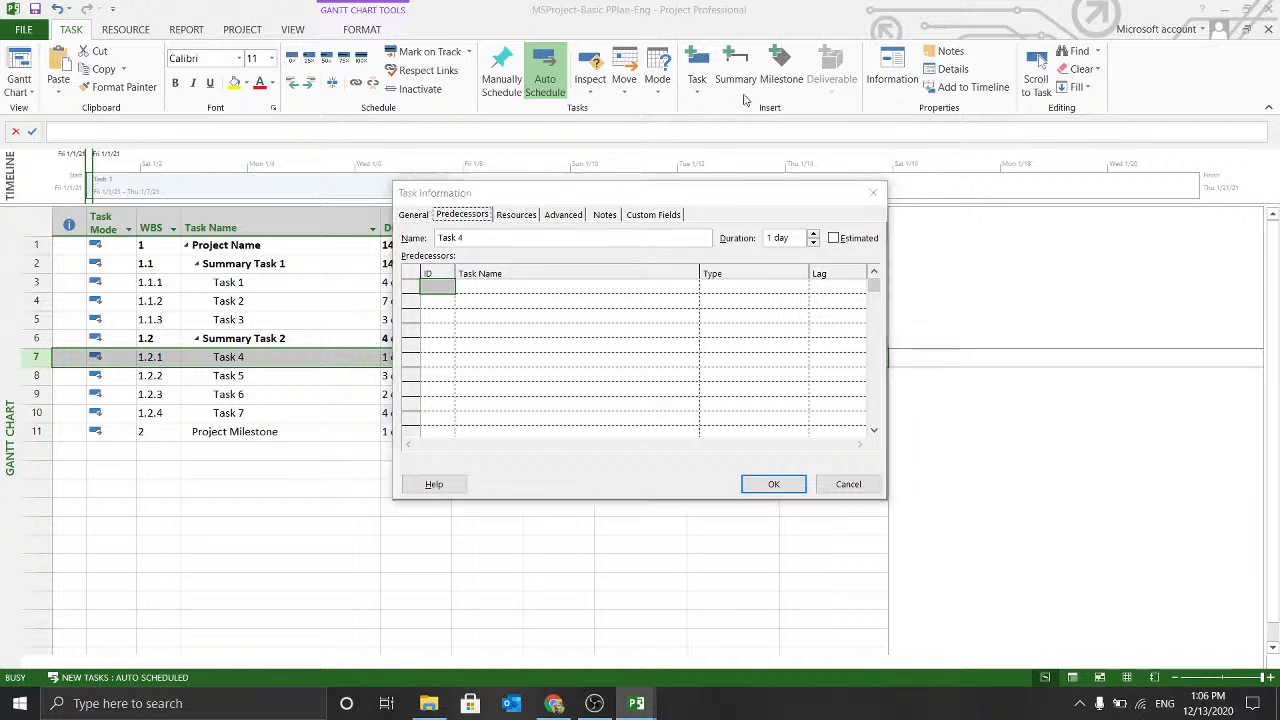
pyautogui.moveTo(672, 201); pyautogui.dragTo(945, 48)
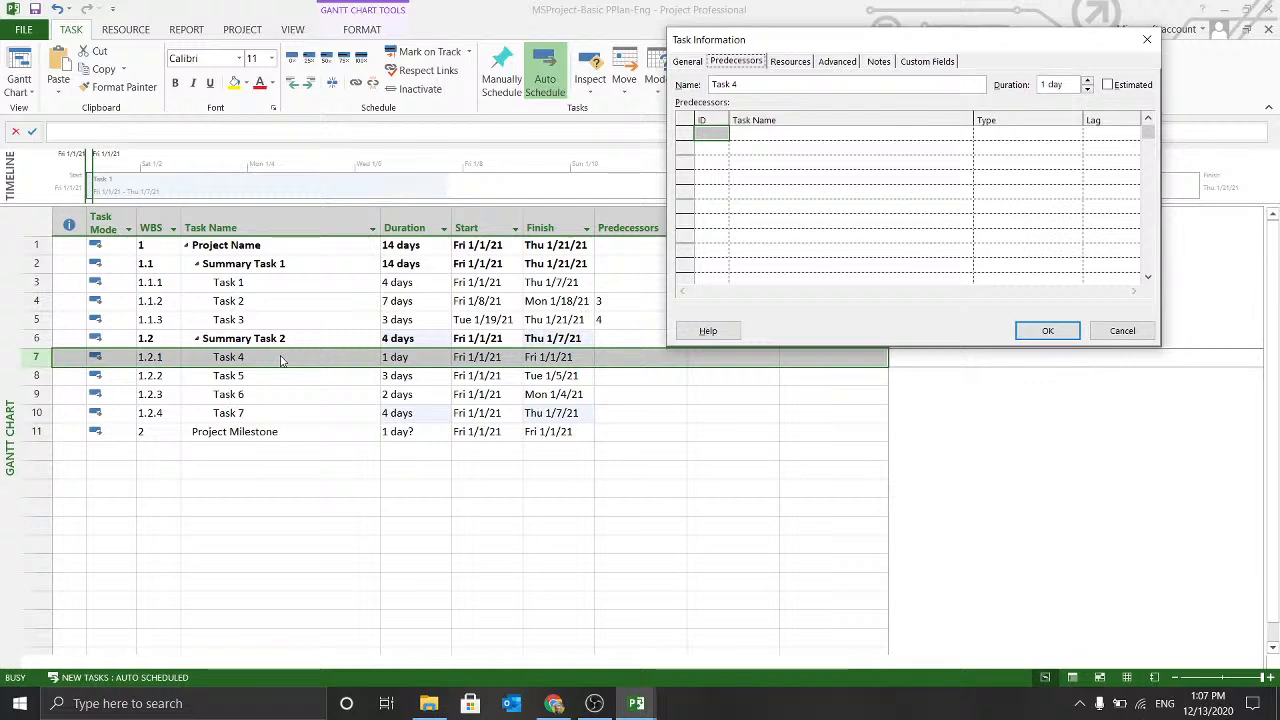
pyautogui.click(718, 135)
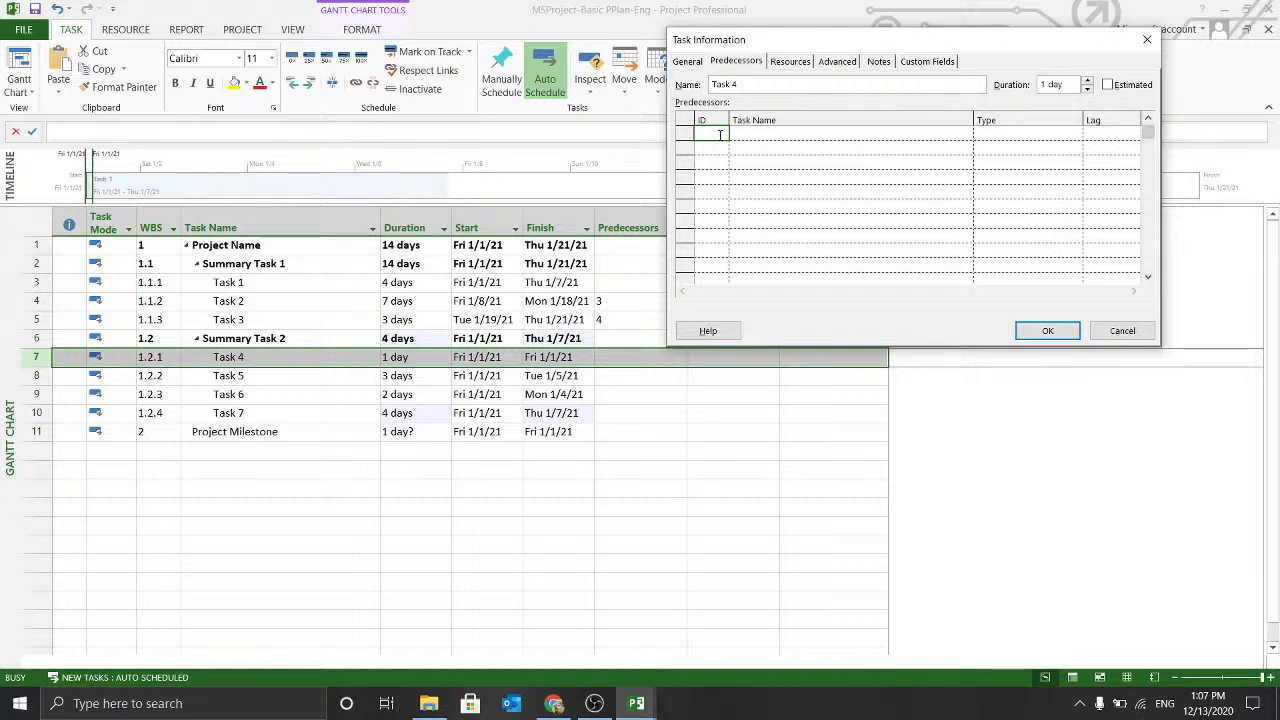
pyautogui.write('3')
pyautogui.press('Return')
# Change the link type of Task 4's predecessor Task 1 to Start-to-Start (SS).
pyautogui.click(1057, 135)
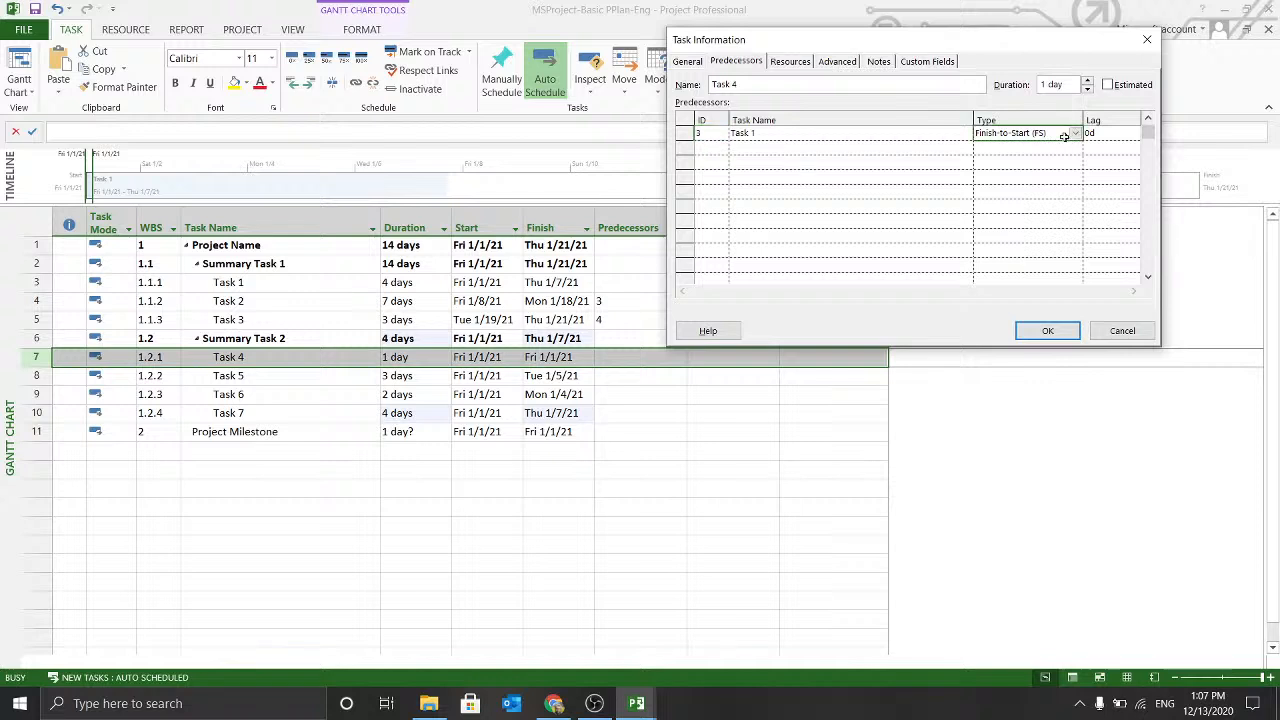
pyautogui.click(1076, 135)
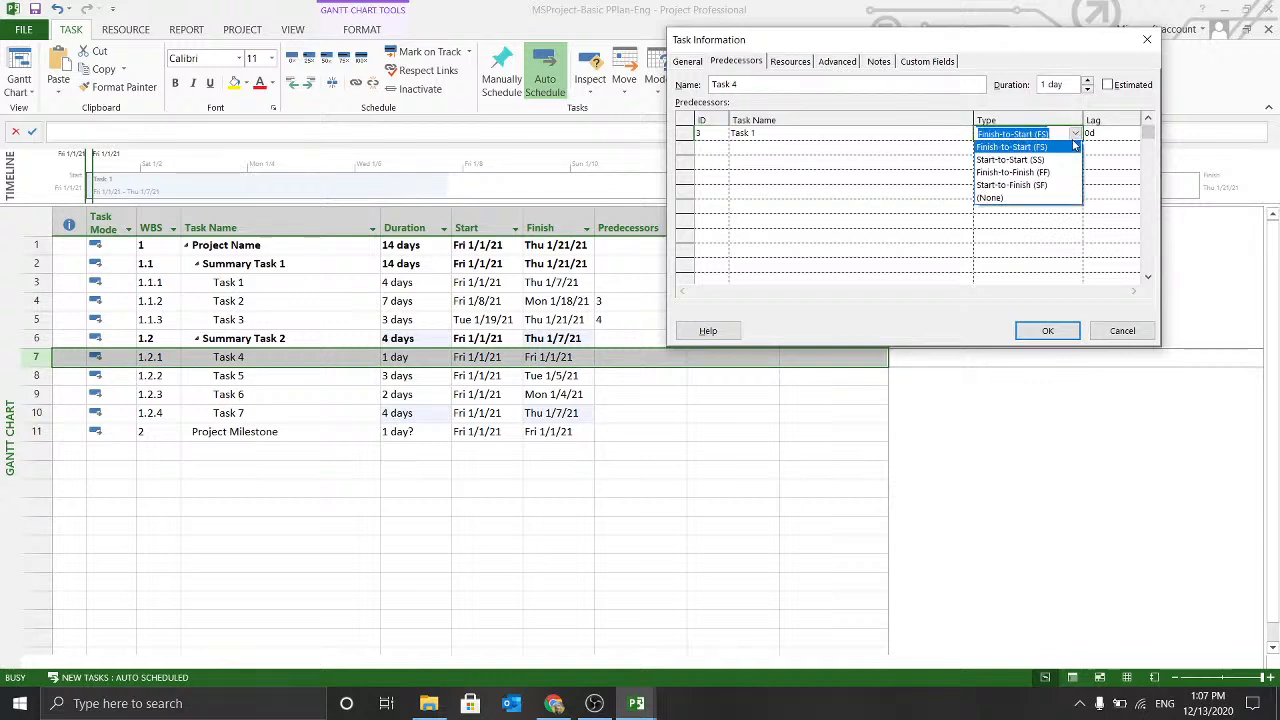
pyautogui.click(1040, 161)
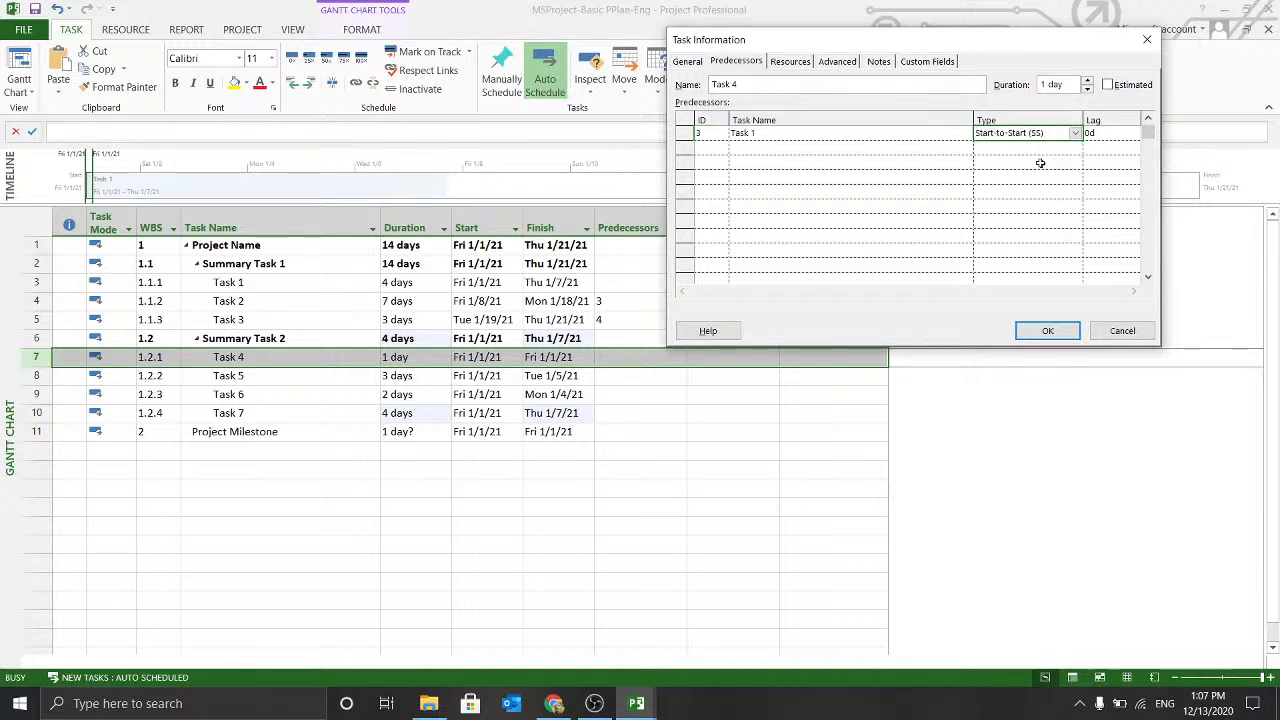
pyautogui.click(1104, 132)
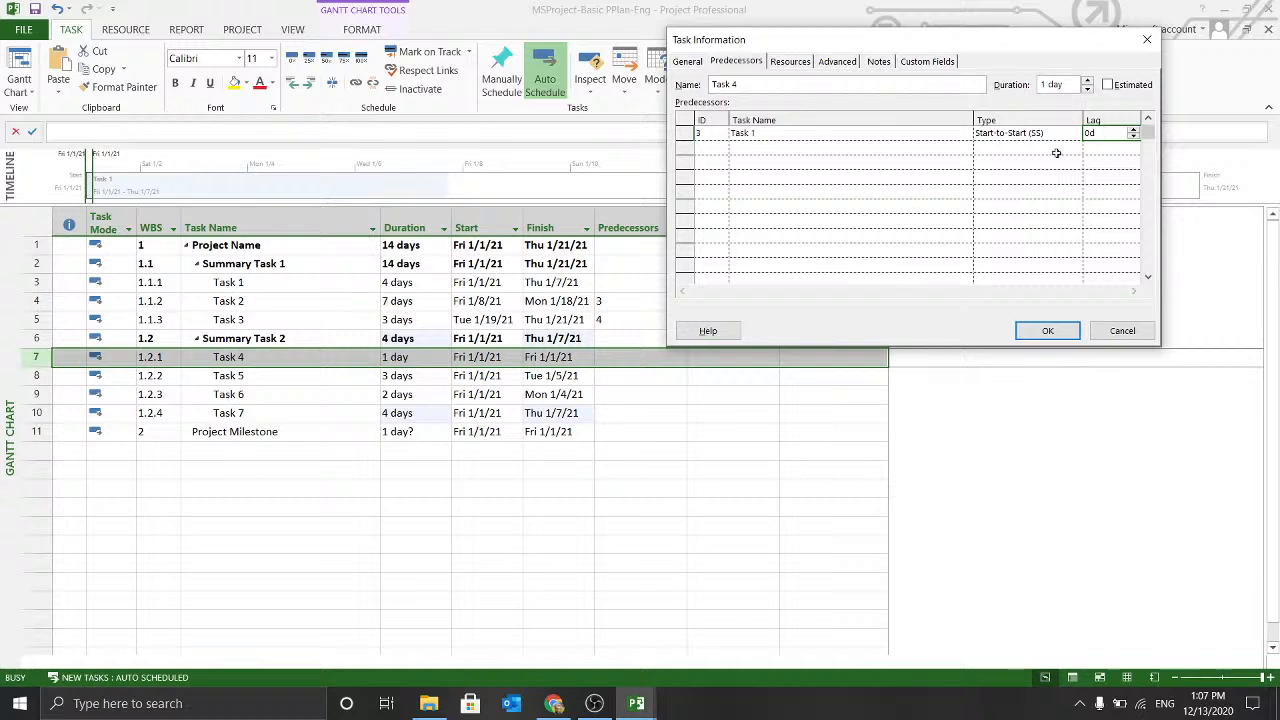
pyautogui.click(1030, 134)
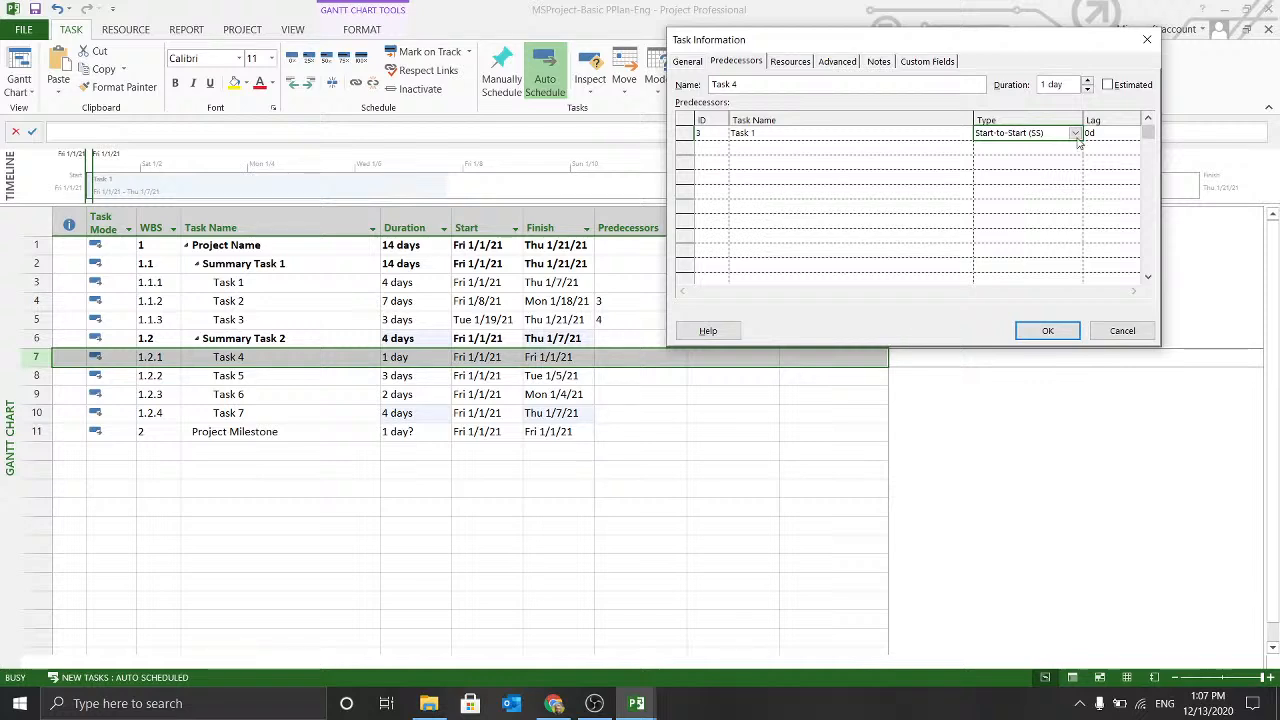
# Set the lag of Task 4's link to Task 1 to 2d and apply the task information.
pyautogui.click(1107, 132)
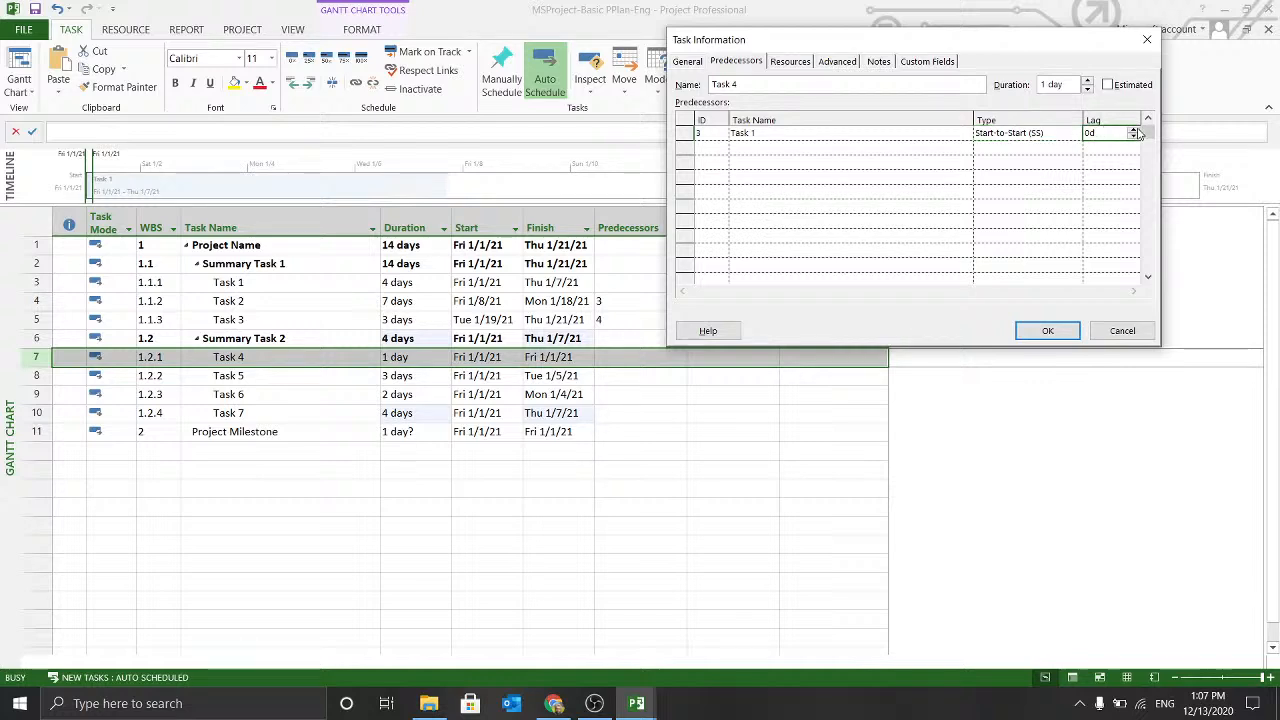
pyautogui.click(1134, 129)
pyautogui.click(1136, 130)
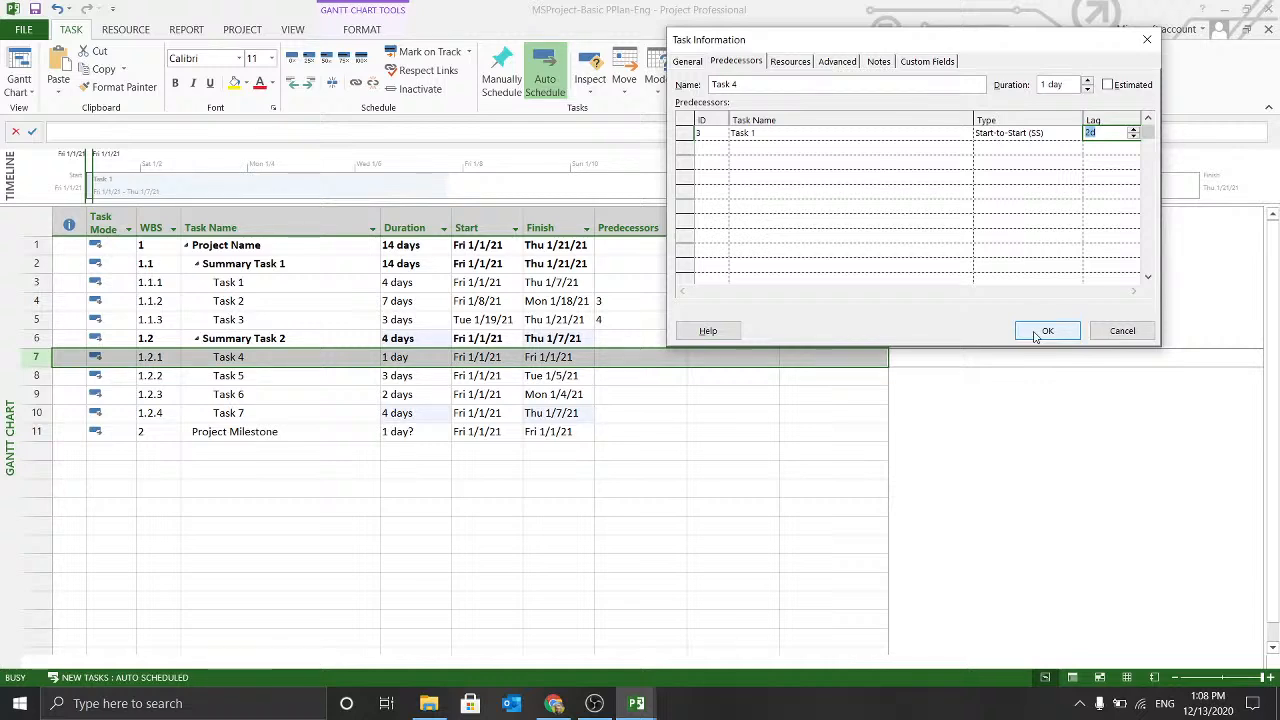
pyautogui.click(1118, 147)
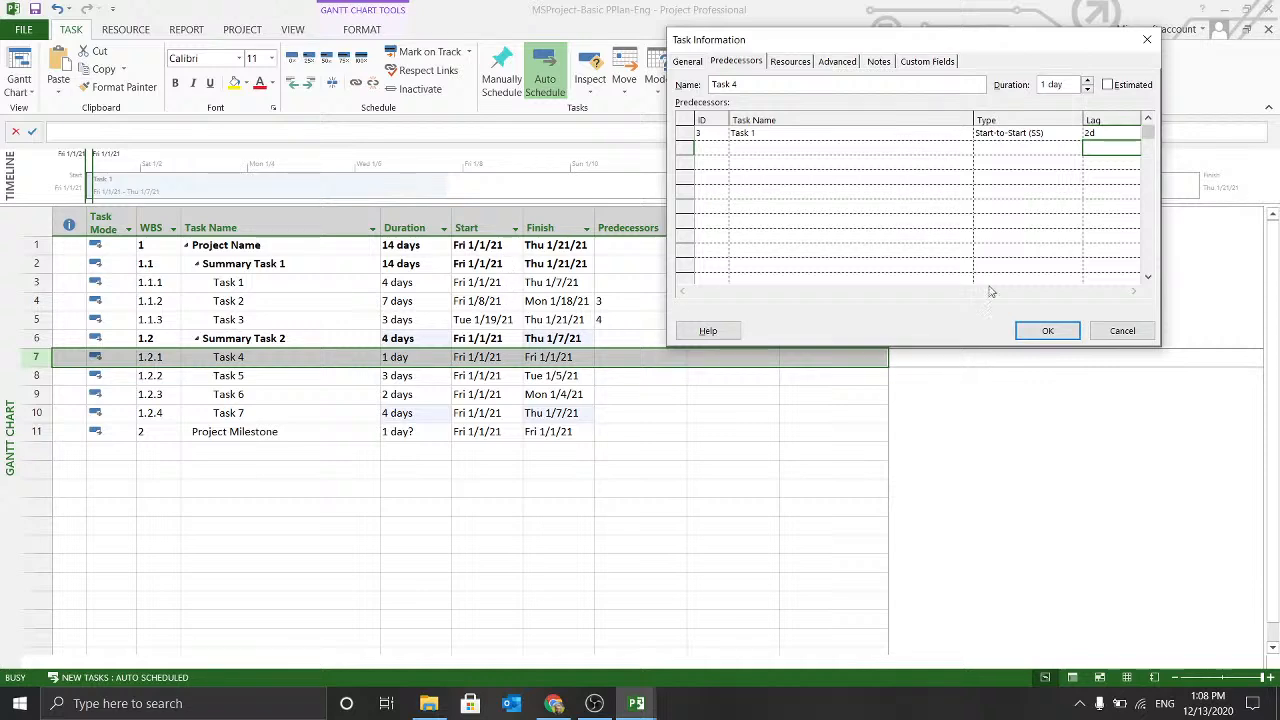
pyautogui.click(1106, 132)
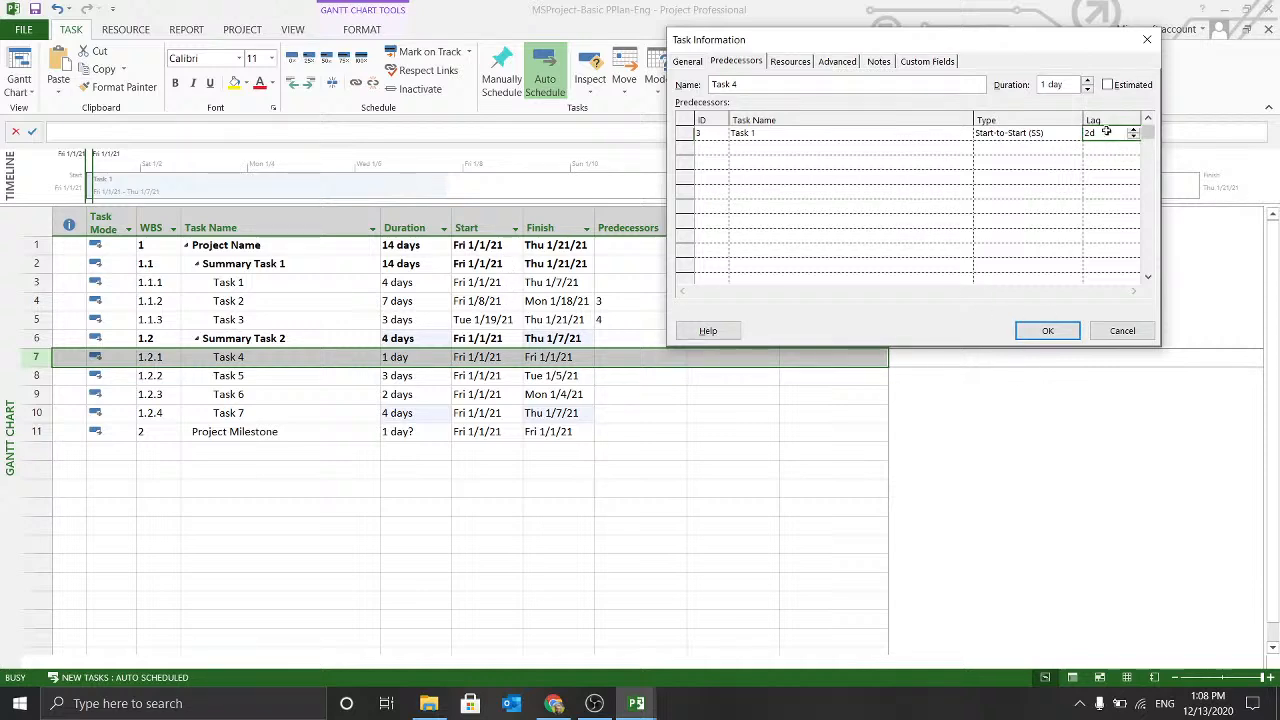
pyautogui.click(1054, 336)
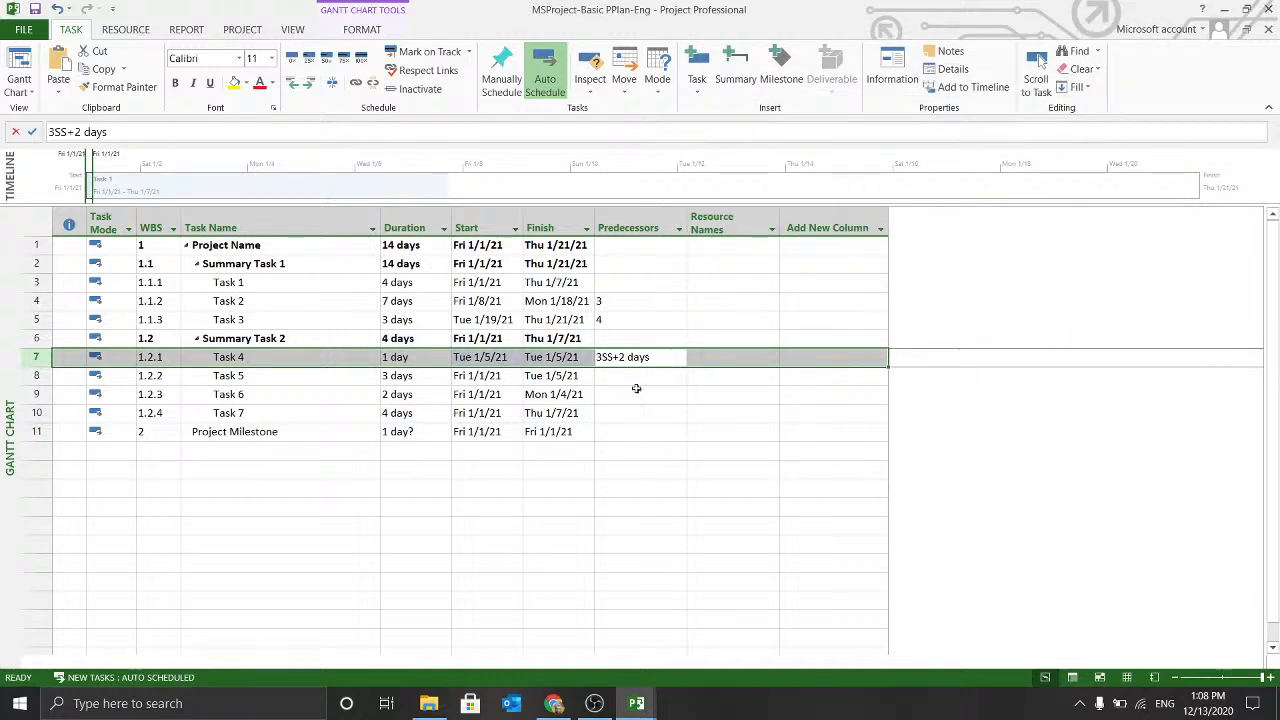
# Enter predecessor 7 for Task 5 and predecessor 8 for Task 6 in the task table.
pyautogui.click(647, 375)
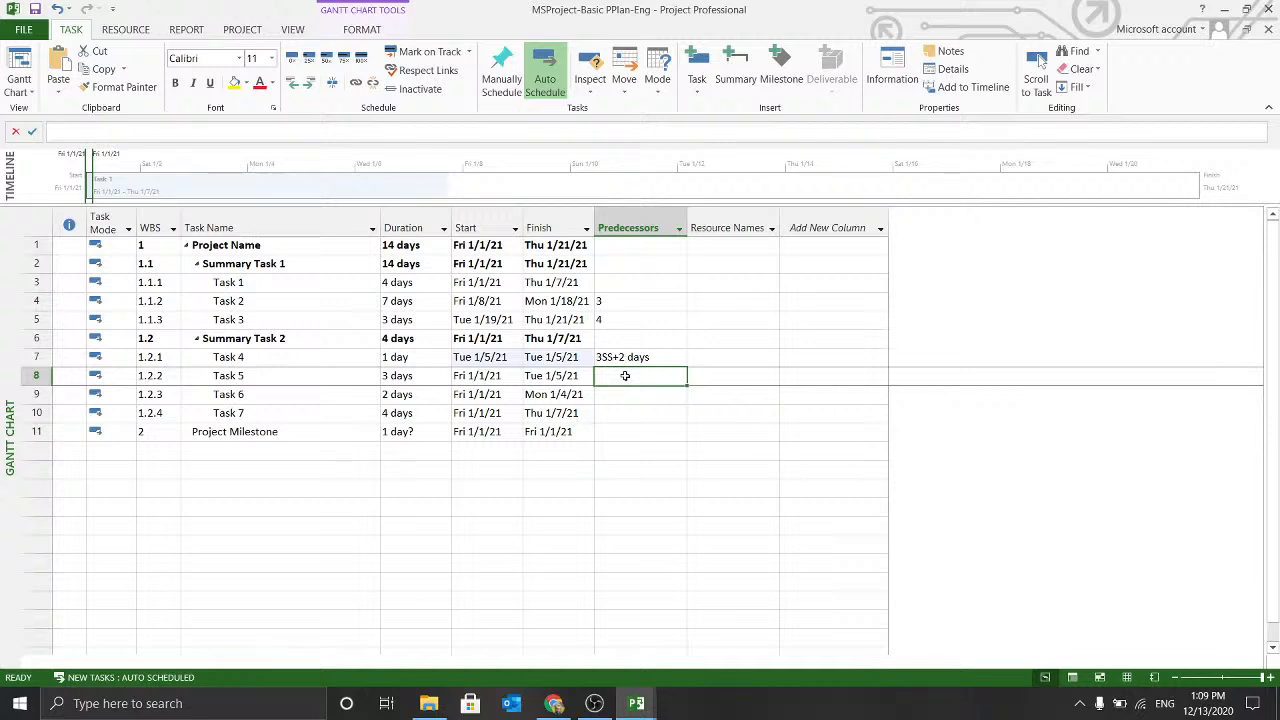
pyautogui.write('7')
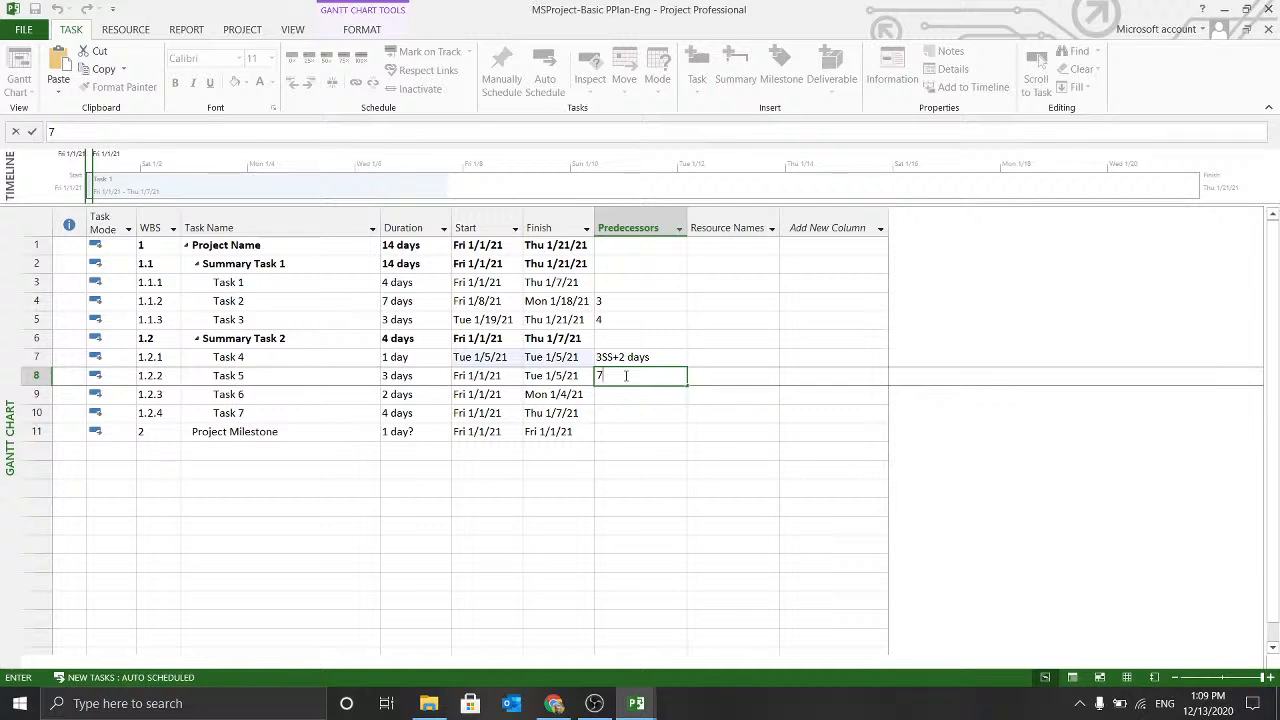
pyautogui.press('Return')
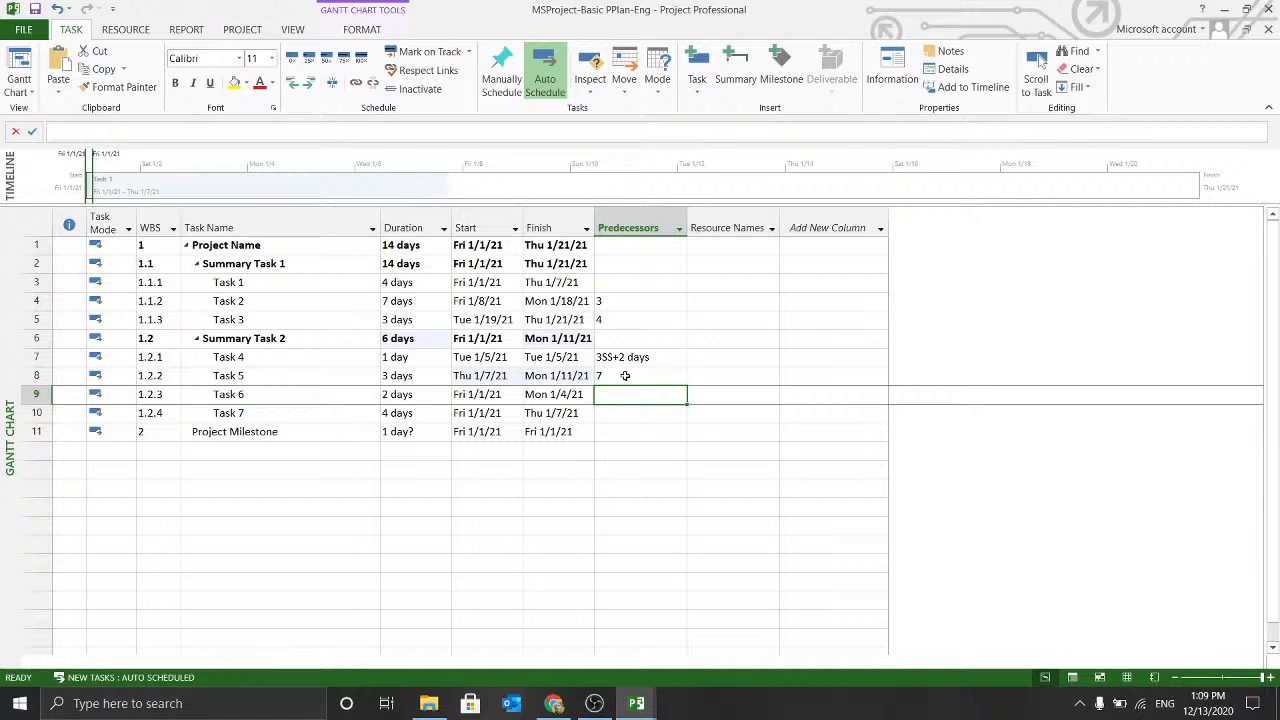
pyautogui.write('8')
pyautogui.press('Return')
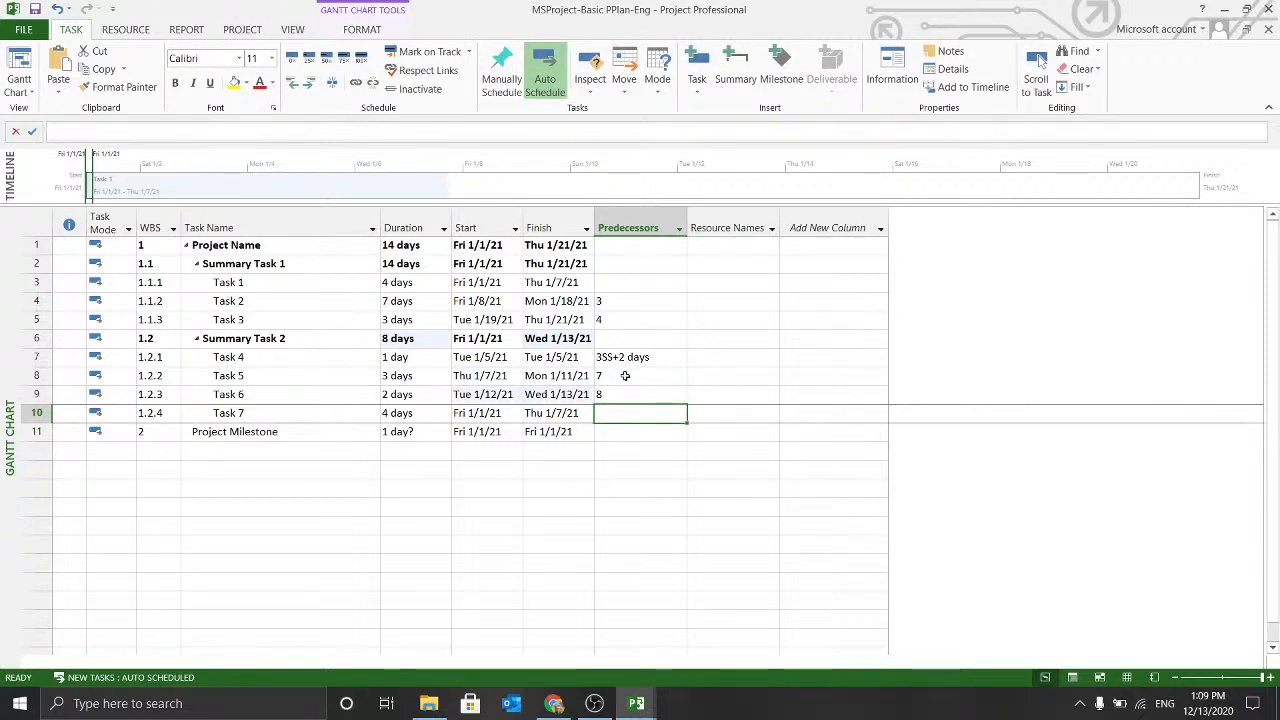
# Set Task 7's predecessor to 9 and save the changes to the project file.
pyautogui.write('9')
pyautogui.press('Return')
pyautogui.hotkey('alt', 'F4')
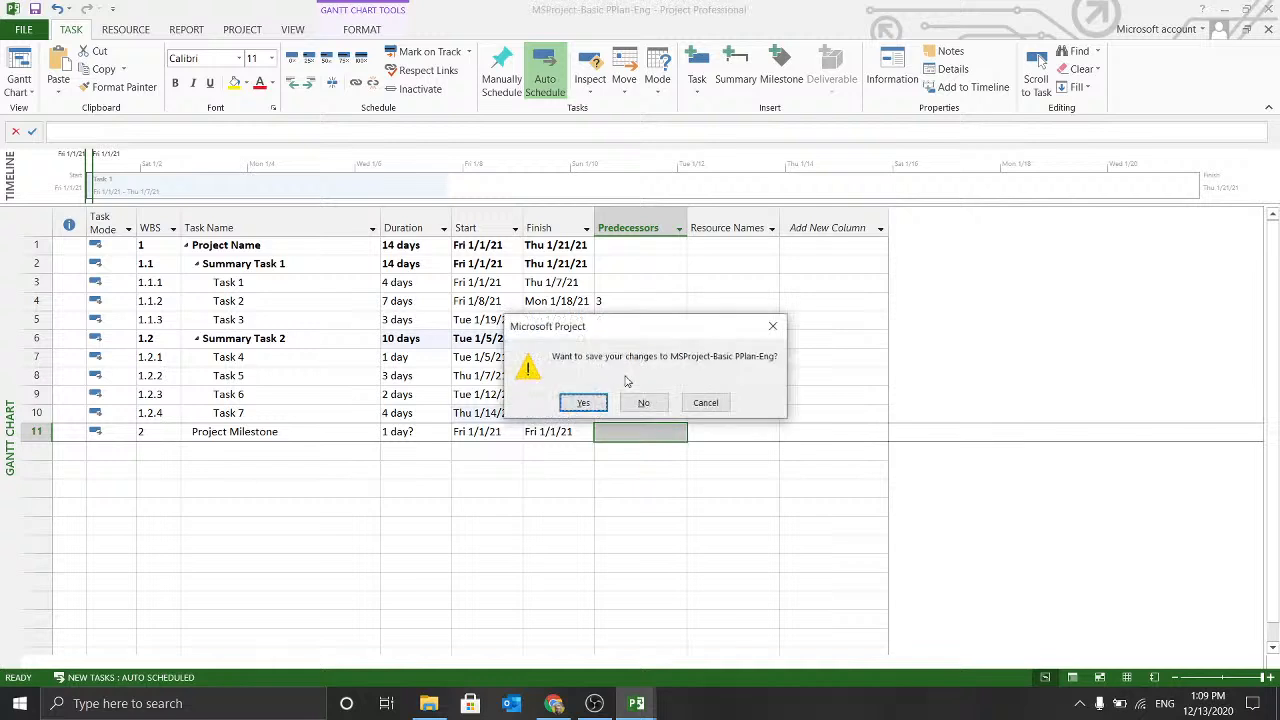
pyautogui.click(572, 400)
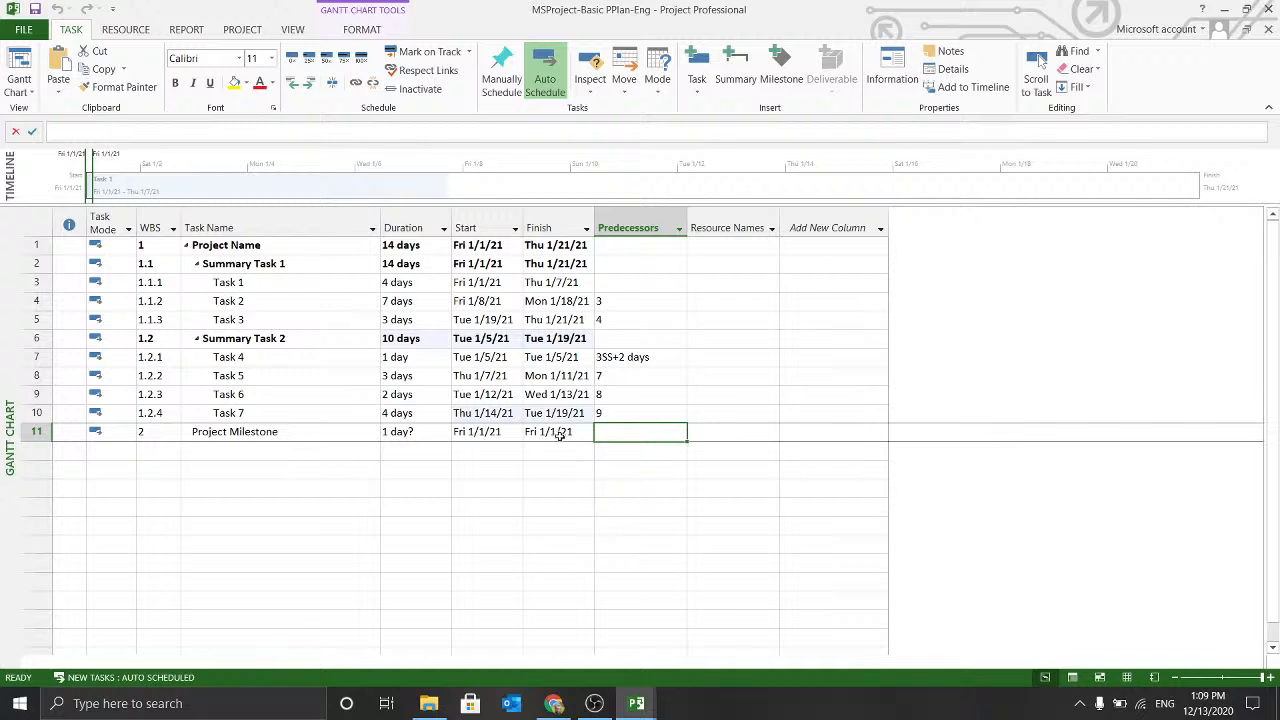
pyautogui.click(396, 431)
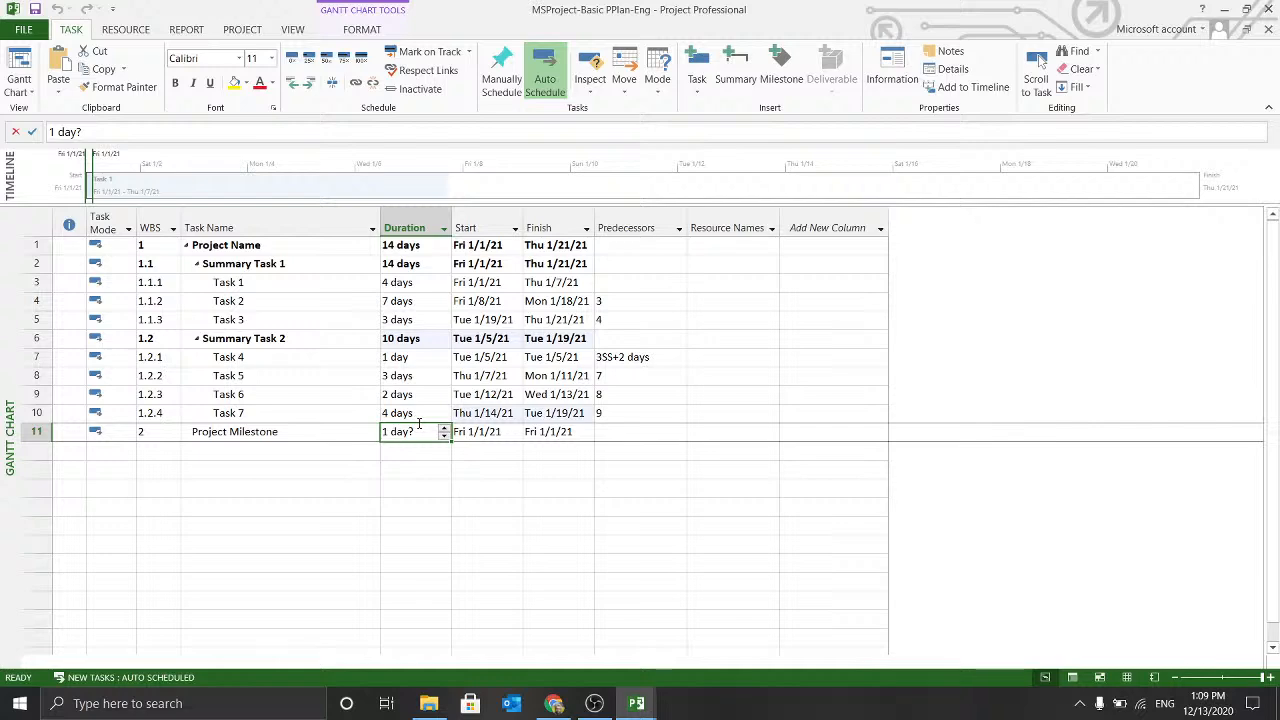
pyautogui.doubleClick(267, 437)
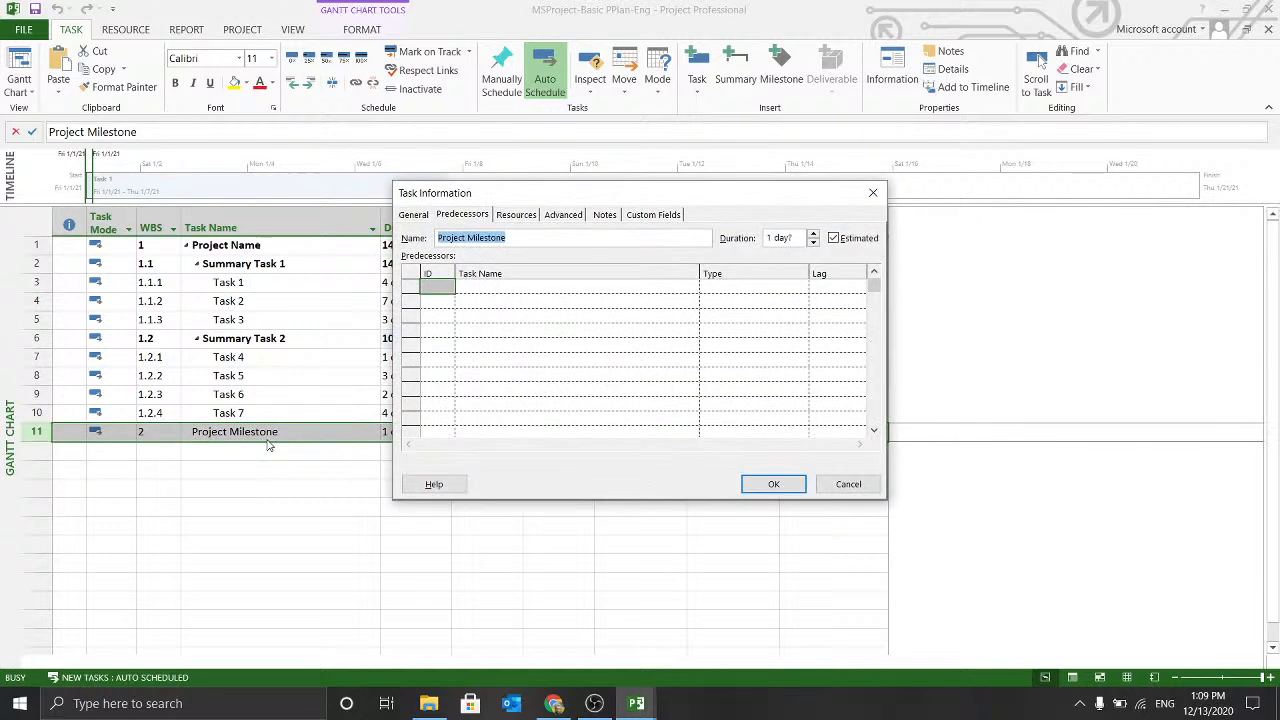
pyautogui.click(577, 215)
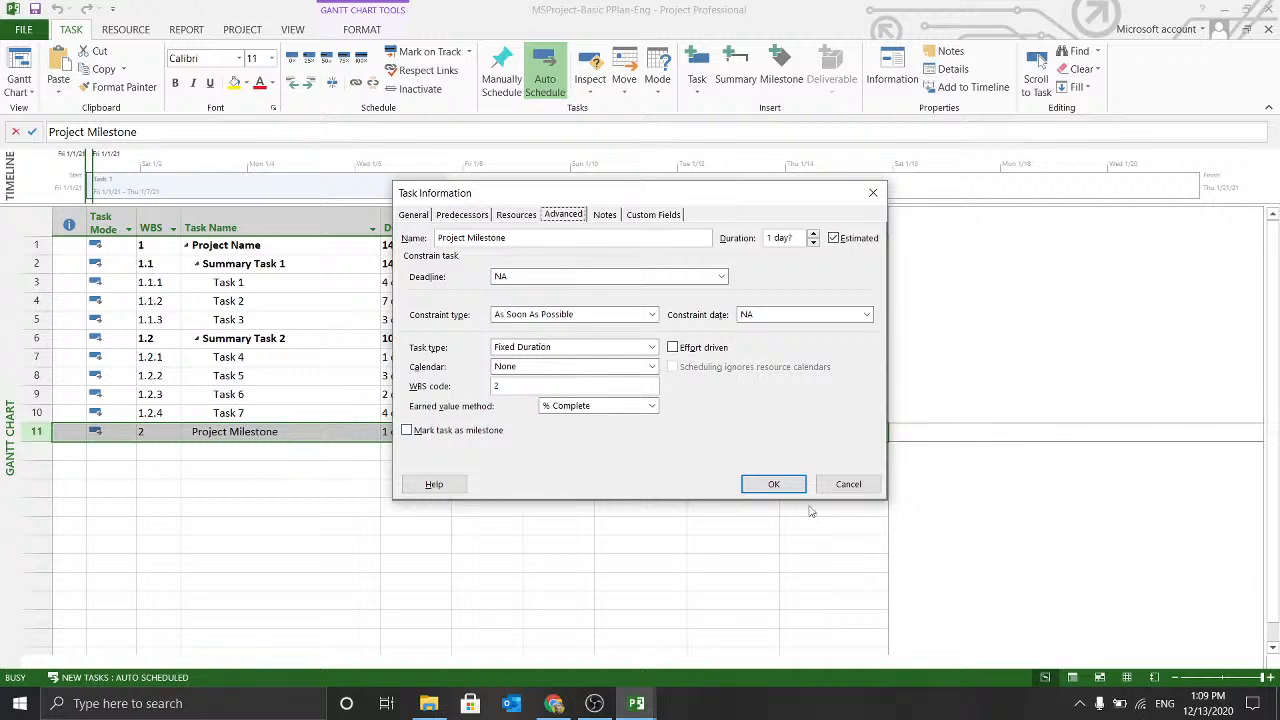
pyautogui.click(847, 485)
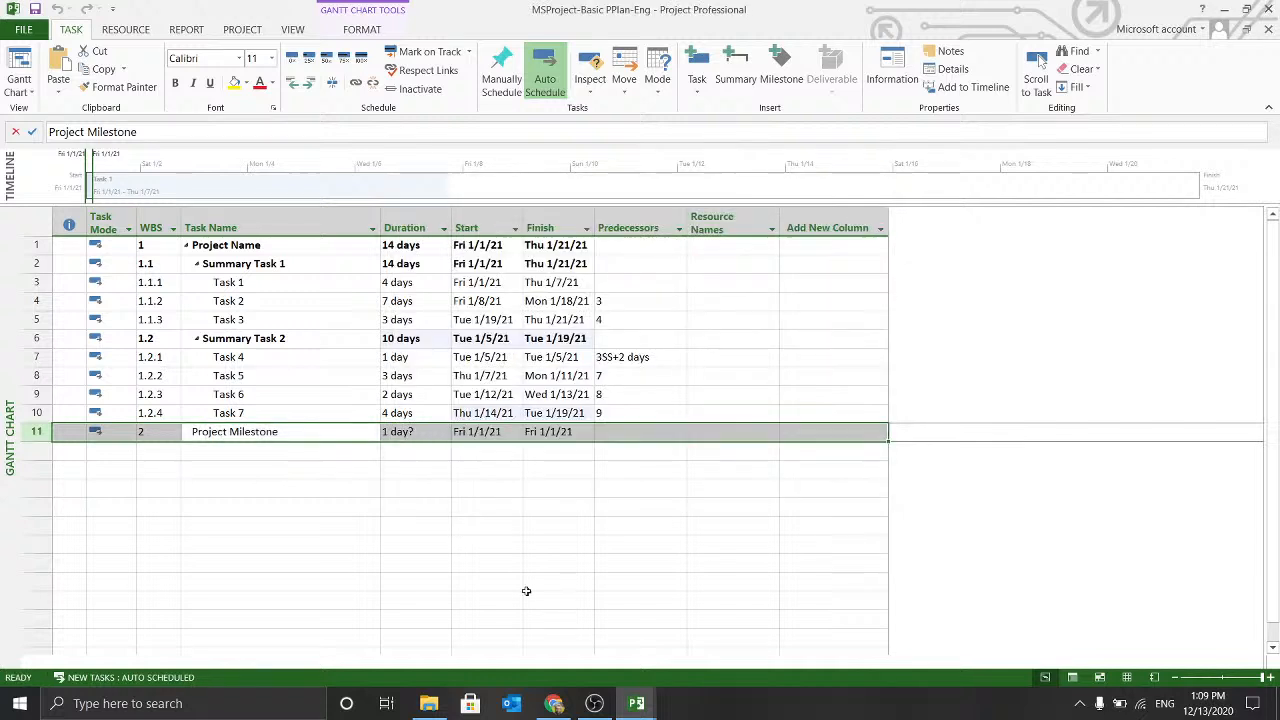
pyautogui.click(255, 484)
pyautogui.click(254, 450)
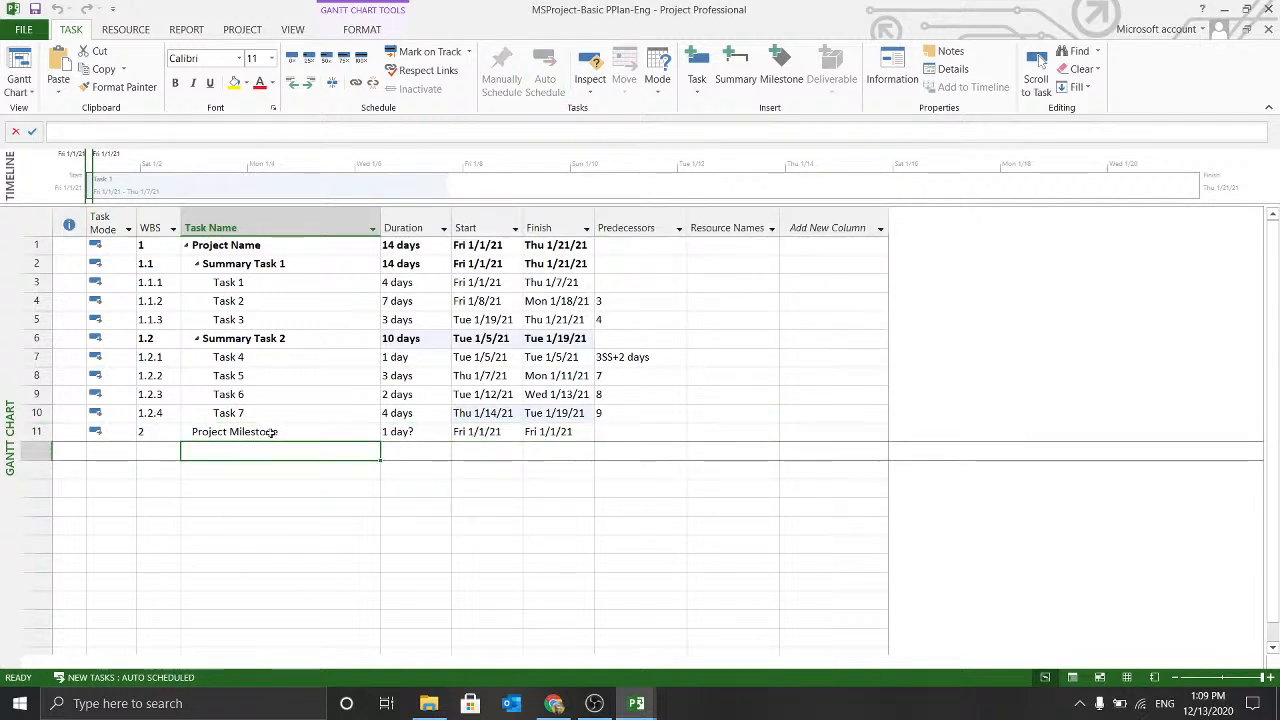
pyautogui.click(272, 432)
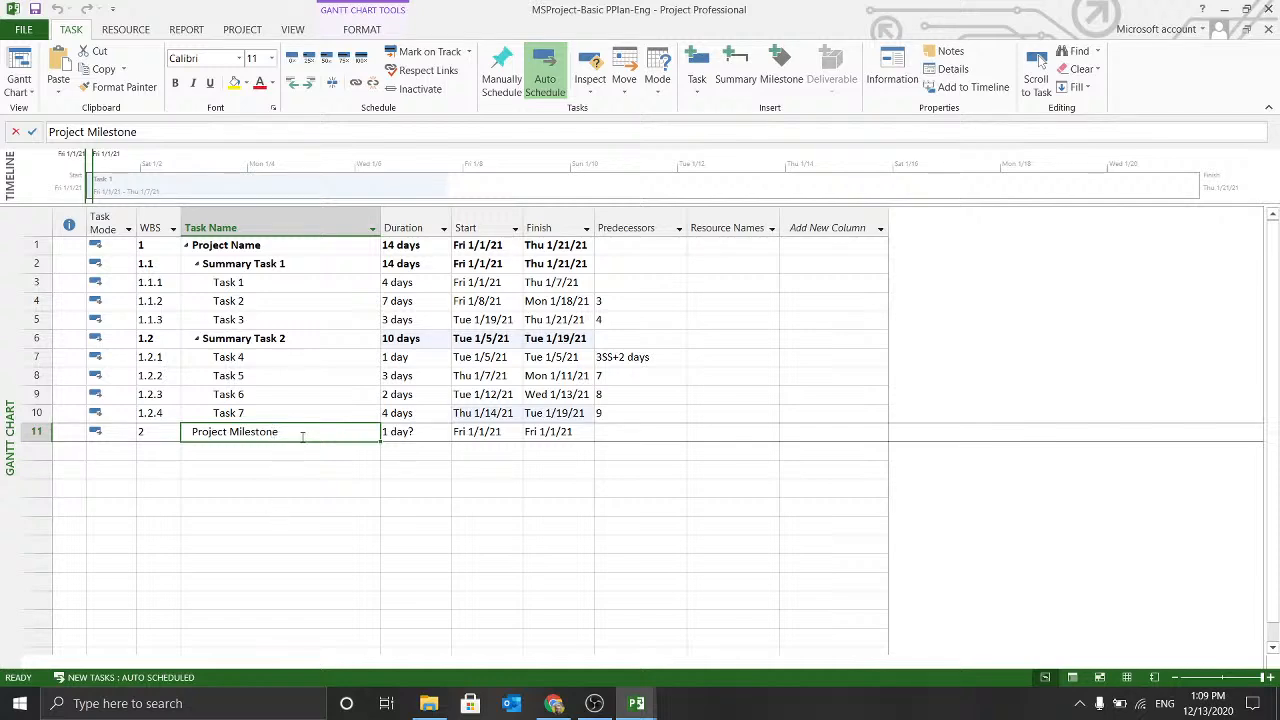
# Mark the Project Milestone task as a milestone in its task information.
pyautogui.doubleClick(302, 437)
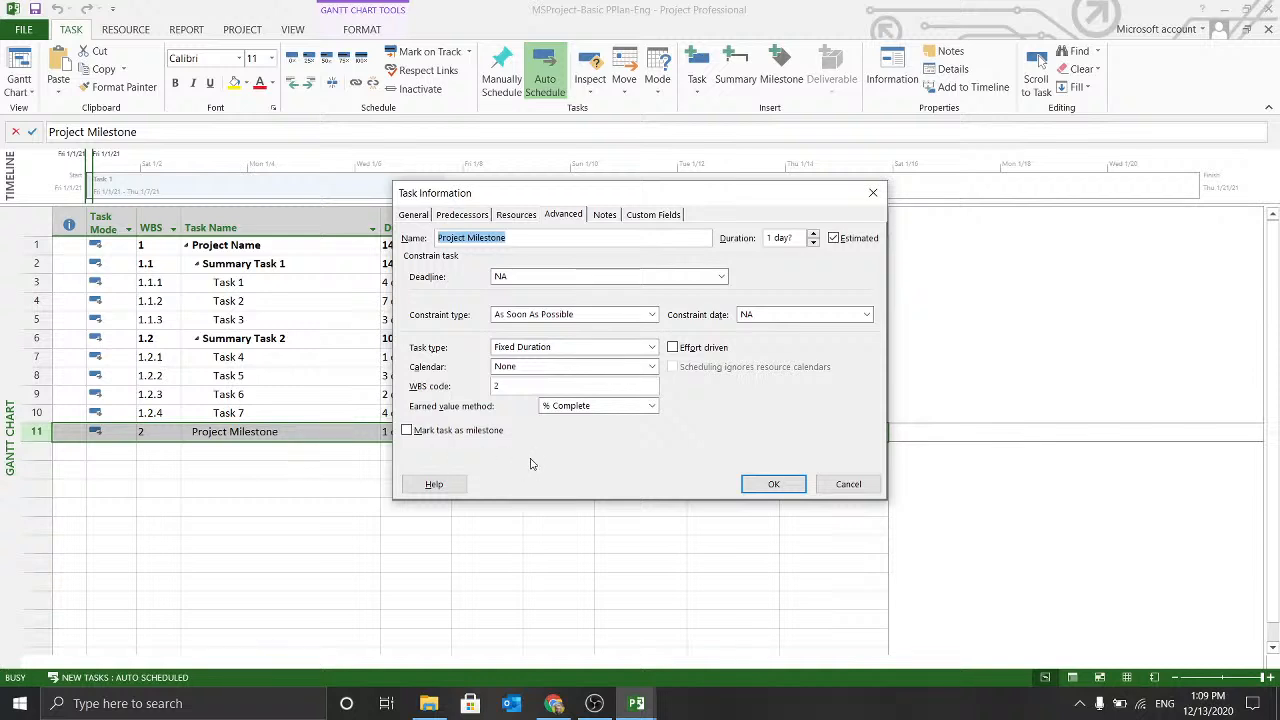
pyautogui.click(566, 218)
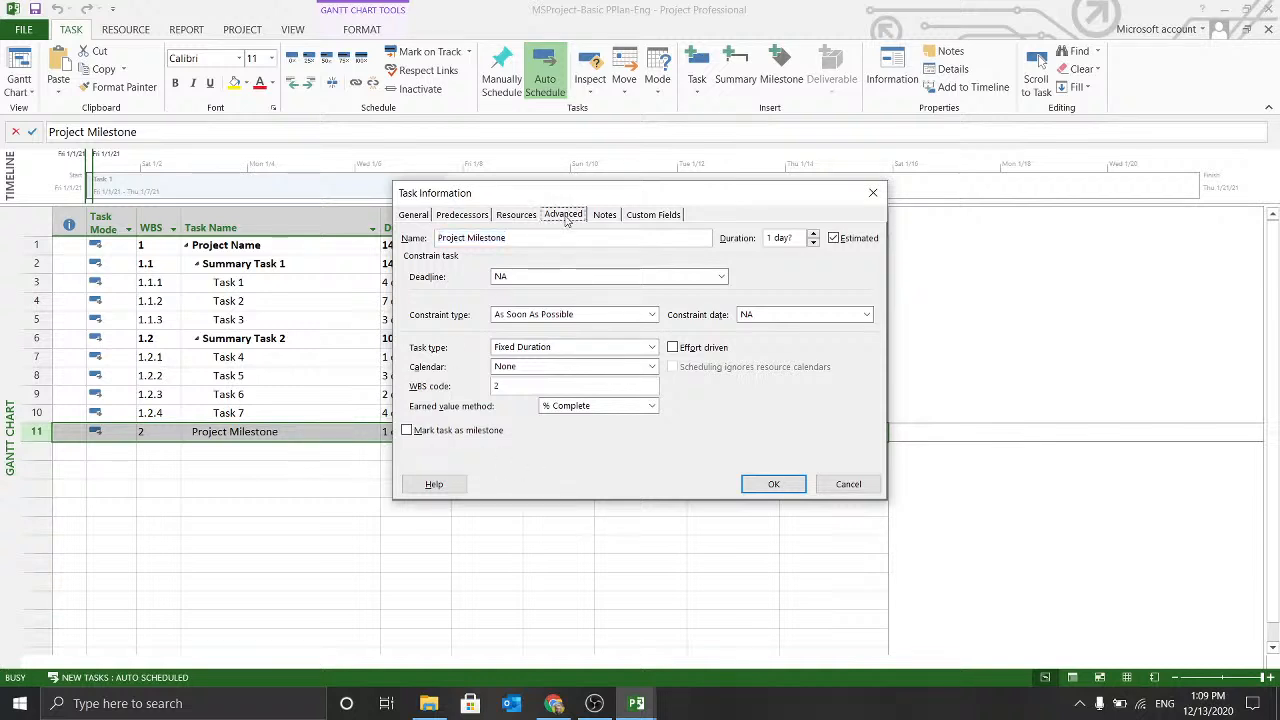
pyautogui.click(407, 431)
pyautogui.click(773, 484)
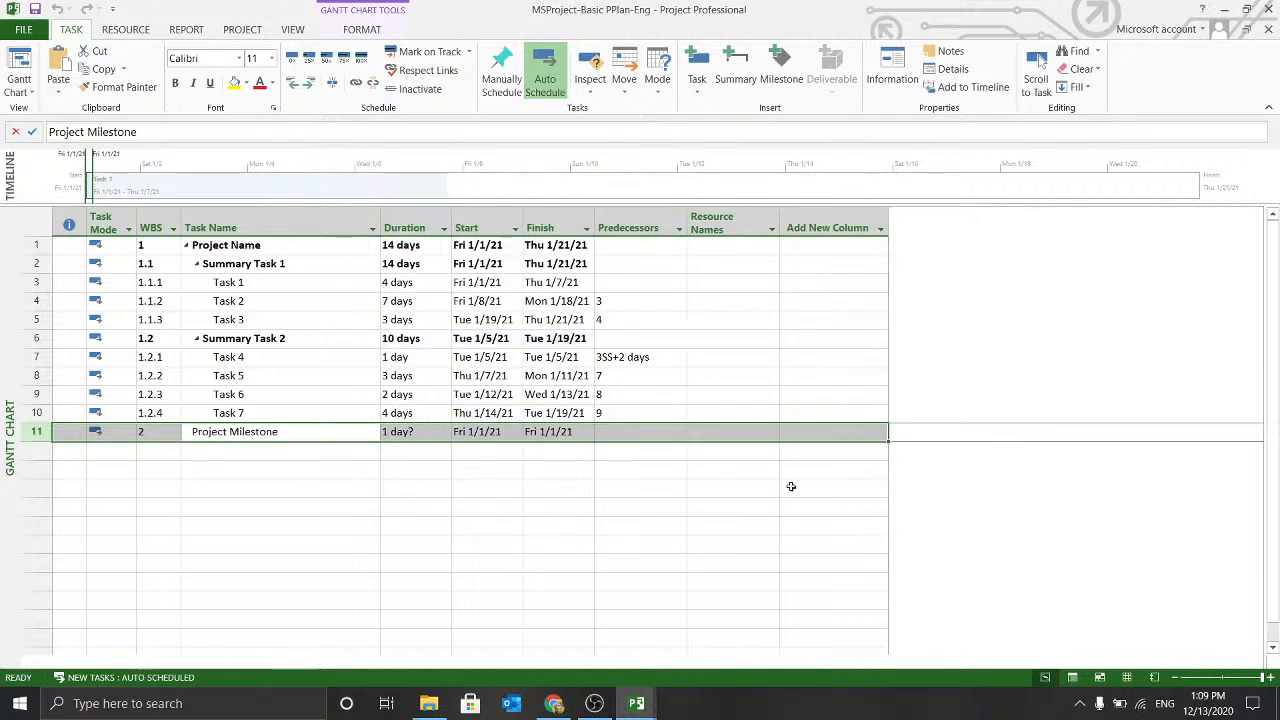
# Turn on Display on Timeline for the Project Milestone task.
pyautogui.doubleClick(354, 431)
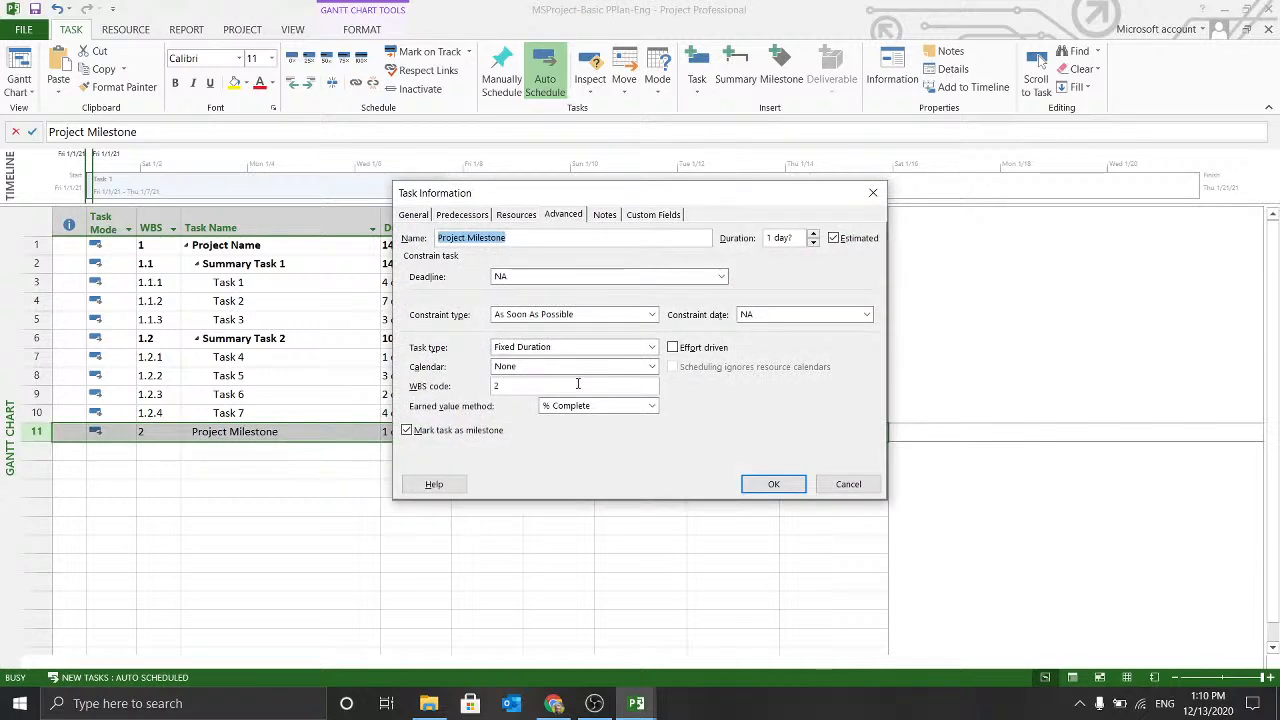
pyautogui.click(414, 215)
pyautogui.click(407, 380)
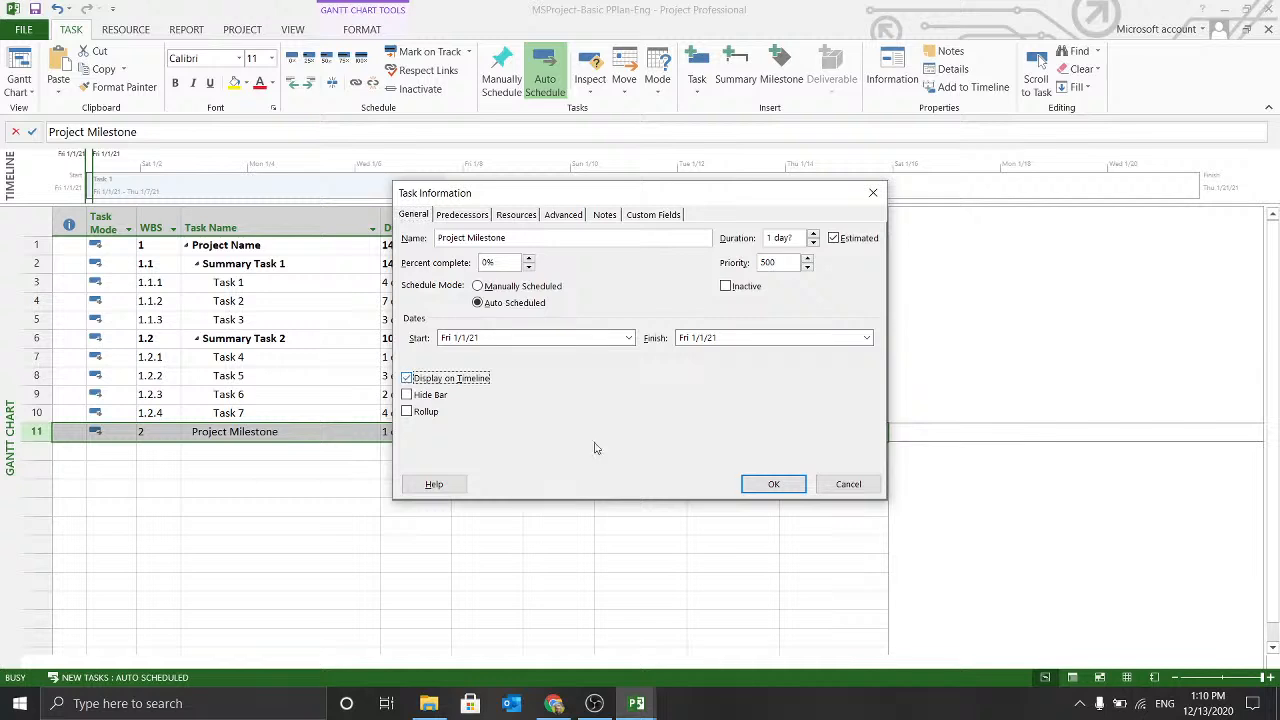
pyautogui.click(773, 484)
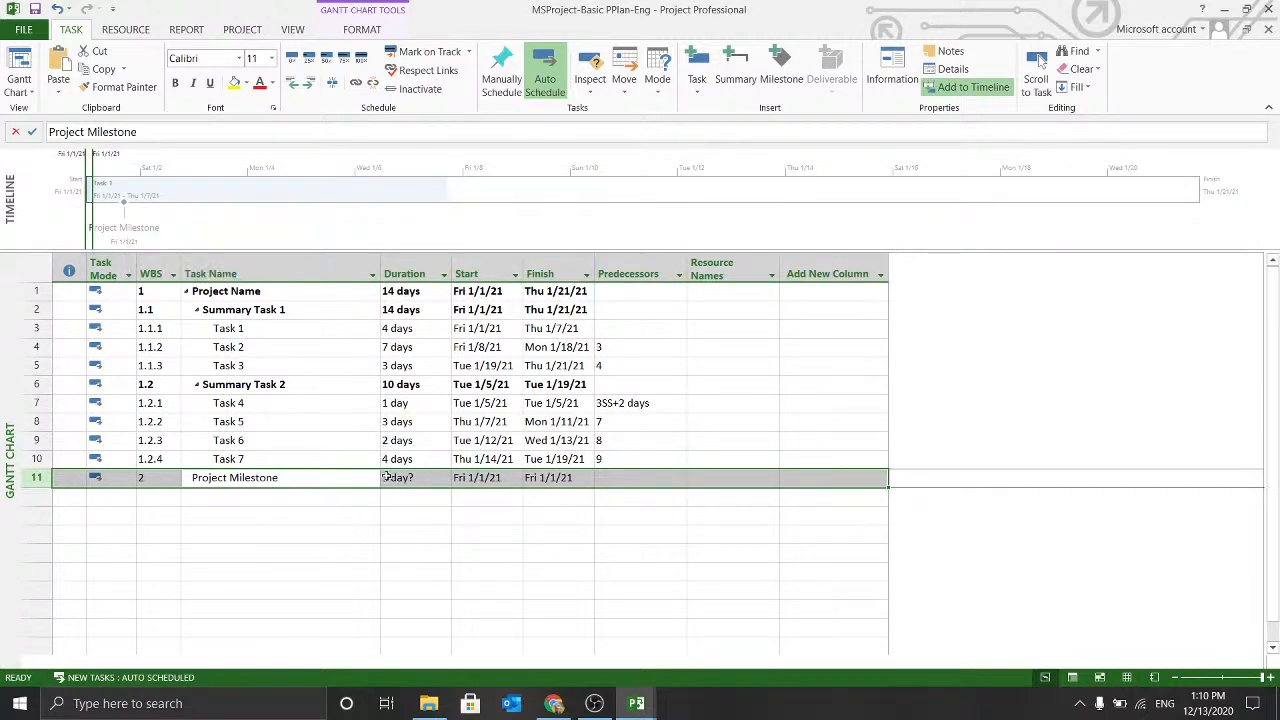
pyautogui.click(568, 502)
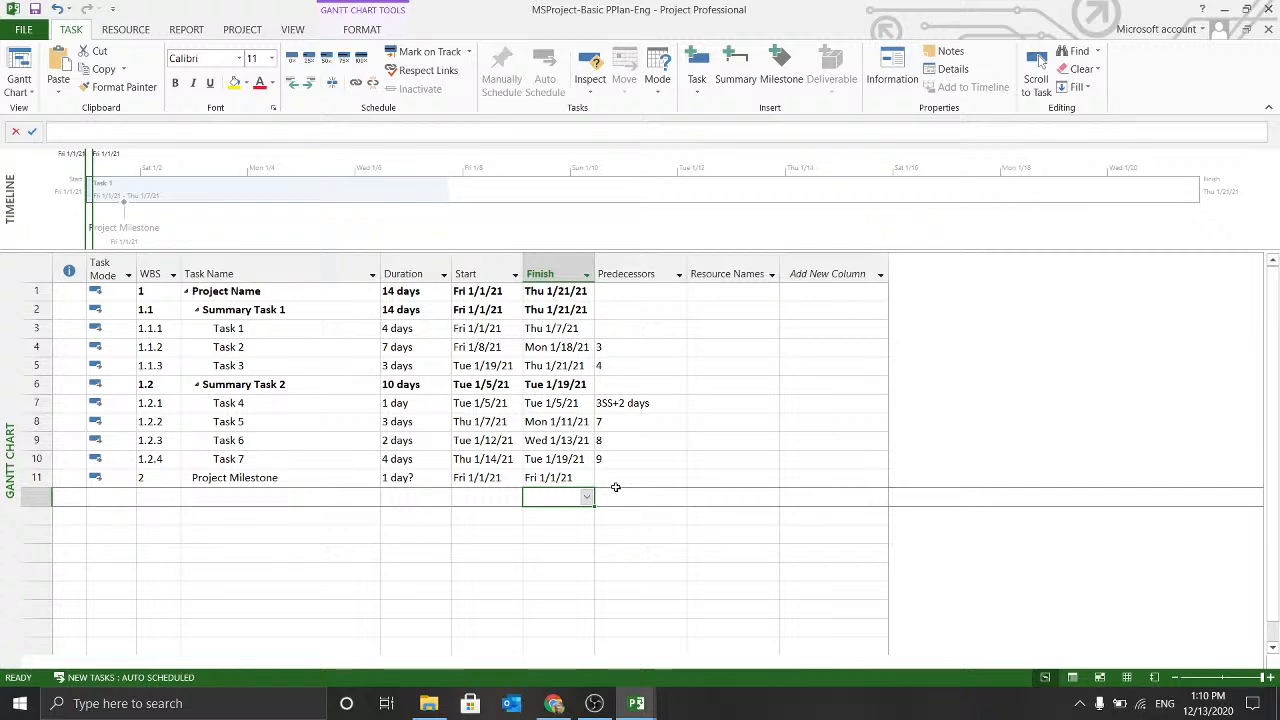
# Remove the milestone marking from the Project Milestone task in its task information.
pyautogui.click(616, 483)
pyautogui.doubleClick(616, 483)
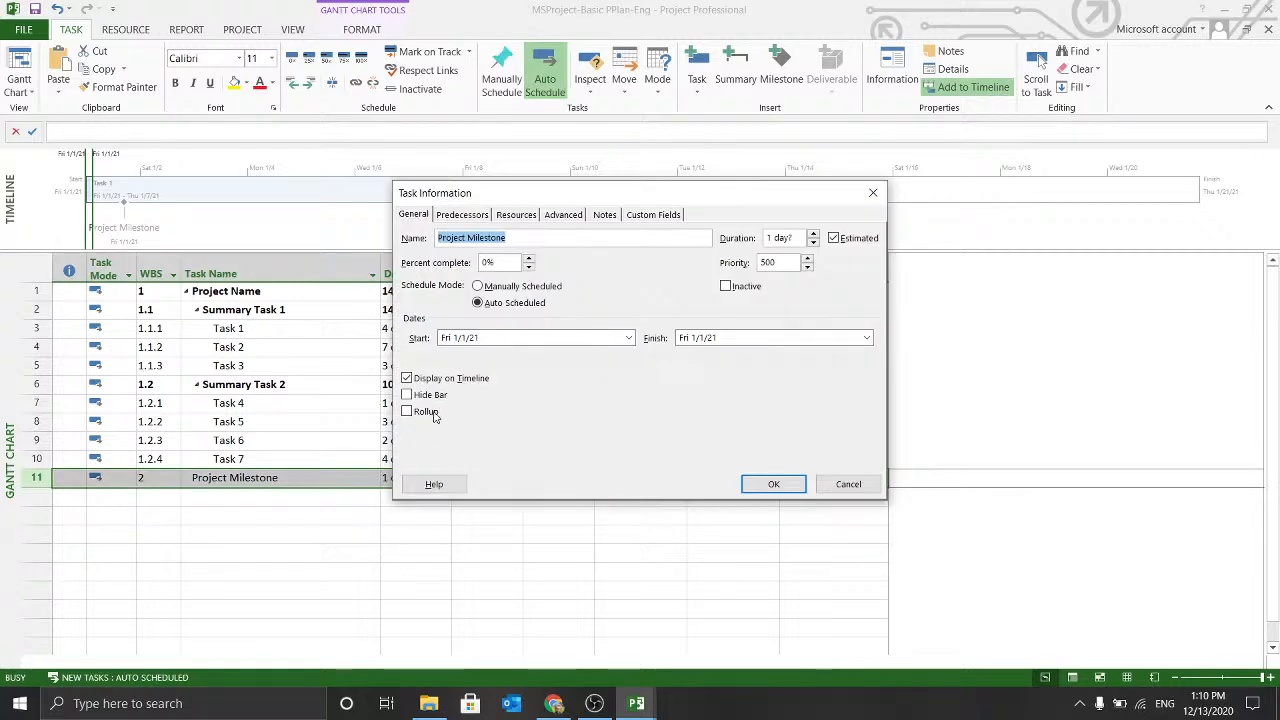
pyautogui.click(407, 379)
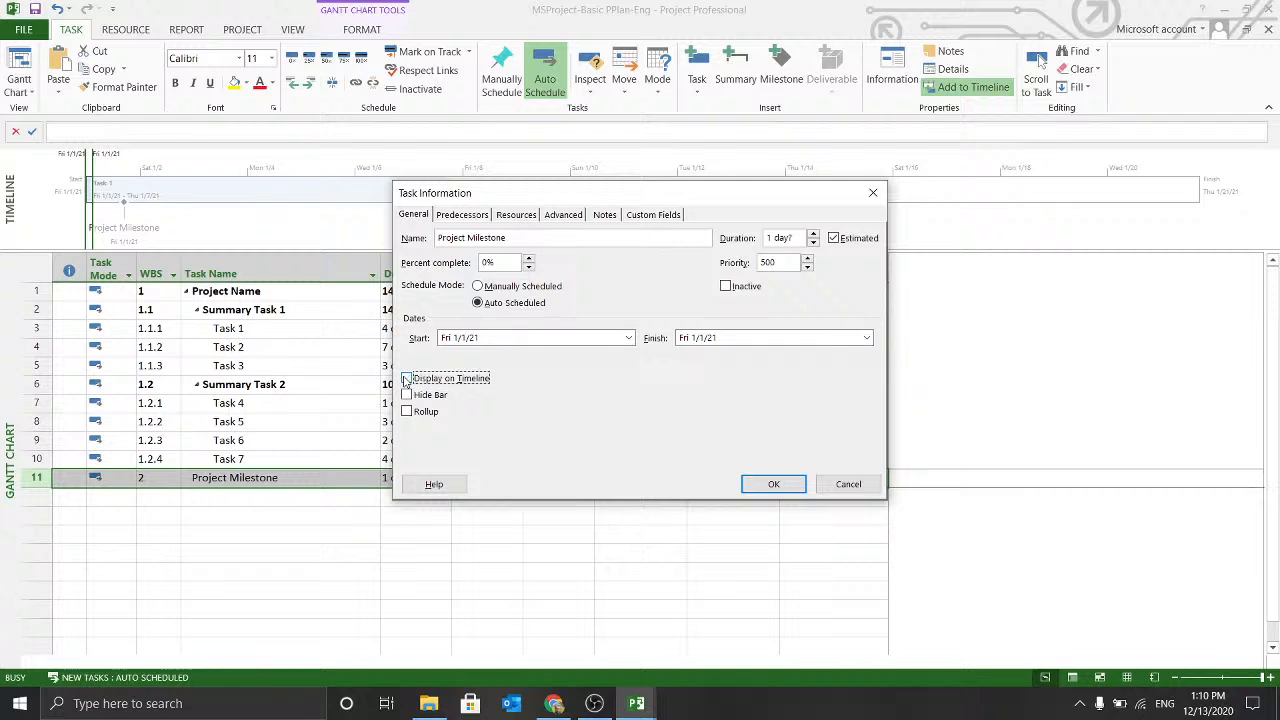
pyautogui.click(563, 214)
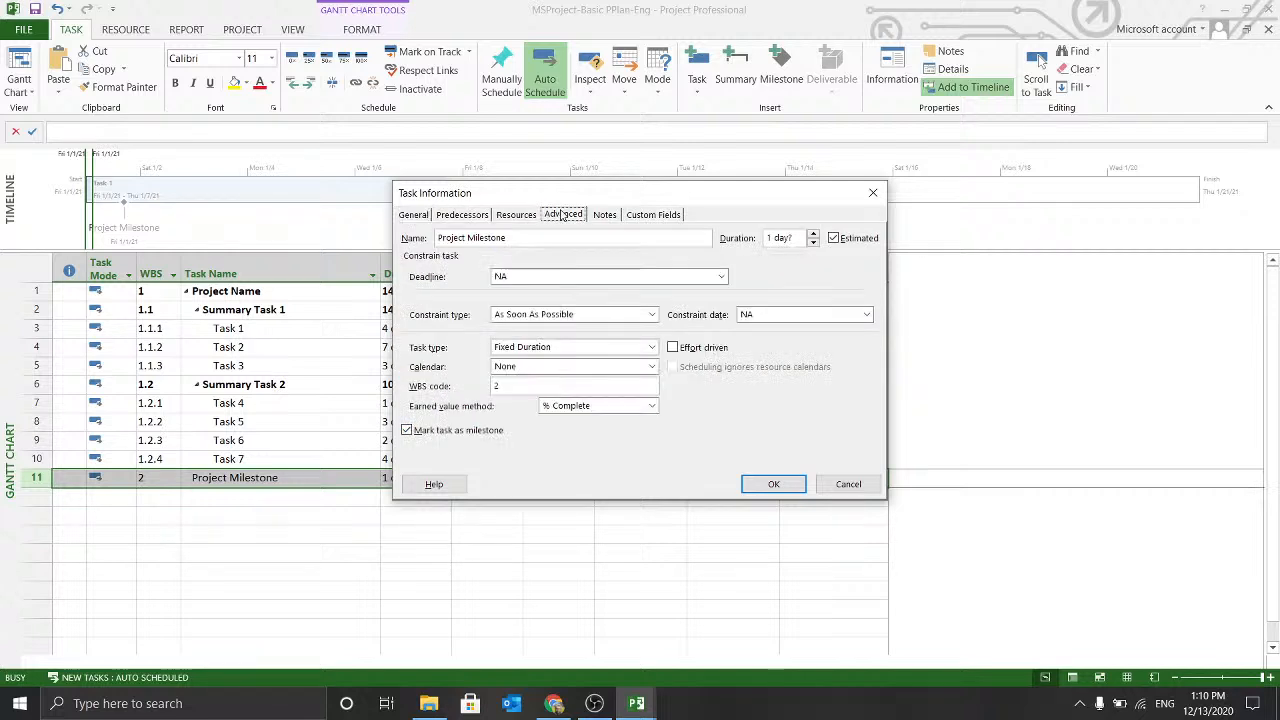
pyautogui.click(407, 430)
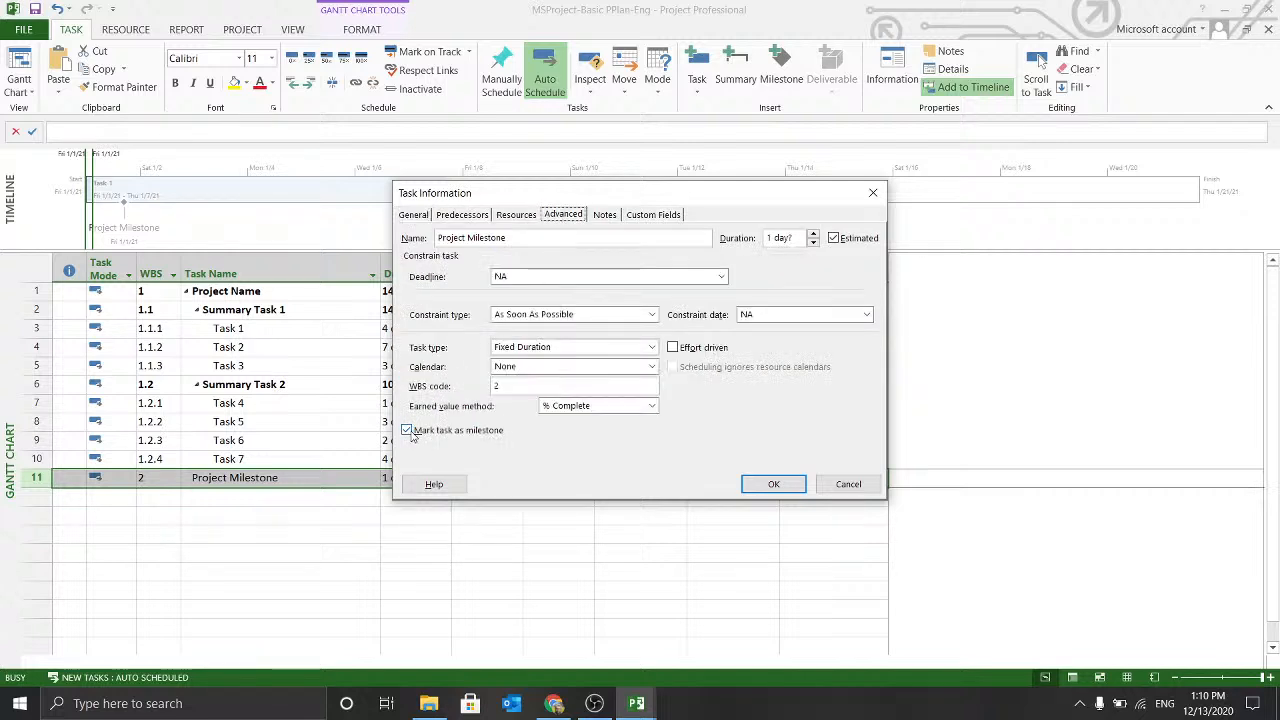
pyautogui.click(768, 485)
# Set the duration of the Project Milestone task to 0 days.
pyautogui.moveTo(356, 524); pyautogui.dragTo(441, 470)
pyautogui.click(440, 476)
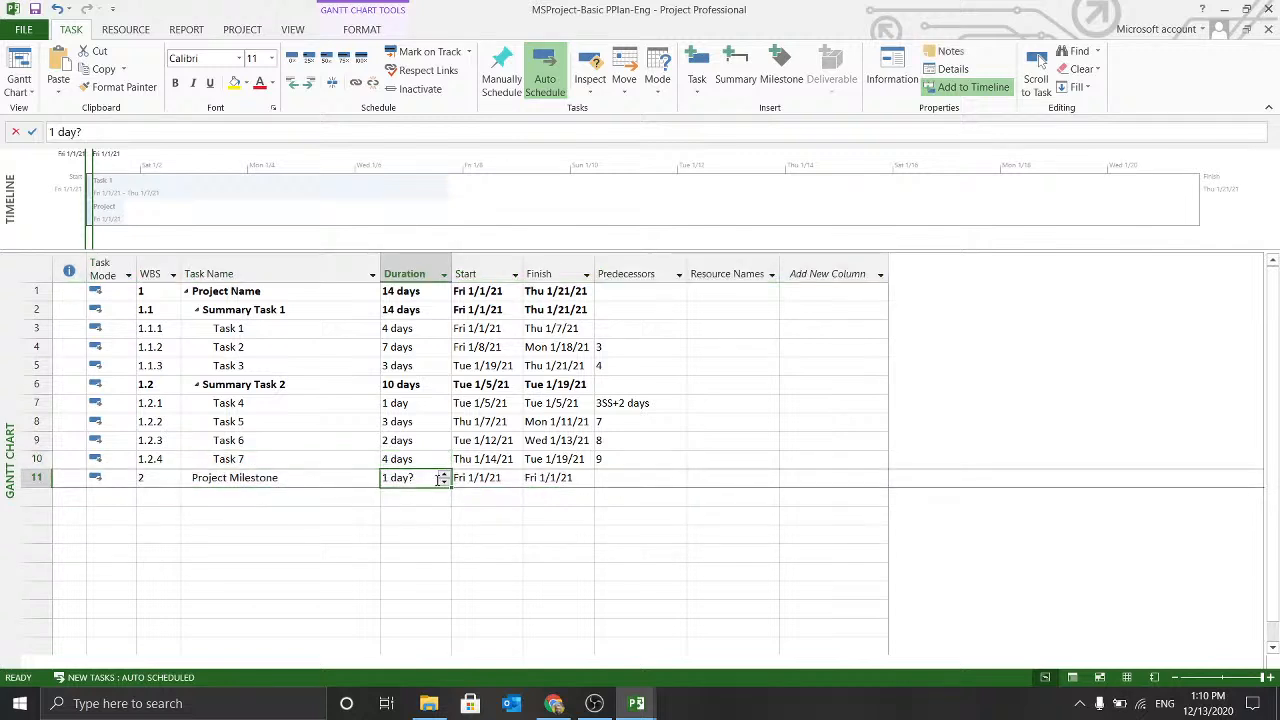
pyautogui.write('0')
pyautogui.press('Return')
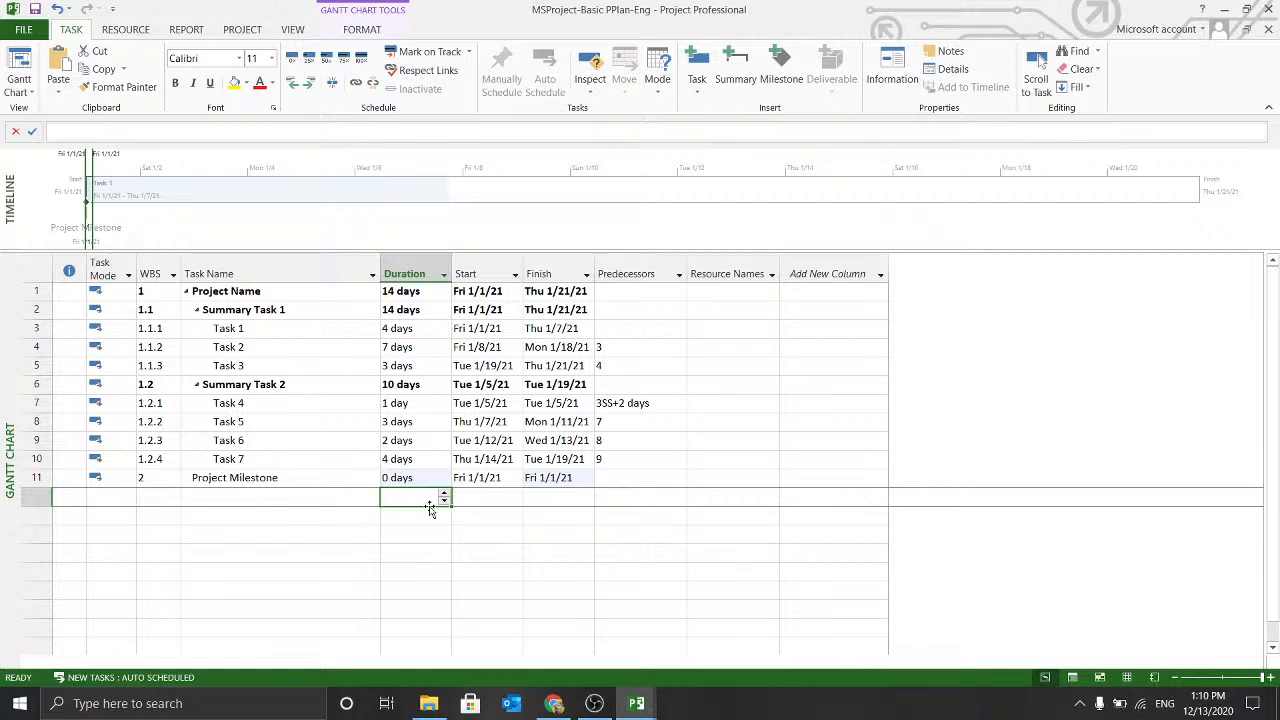
pyautogui.click(649, 478)
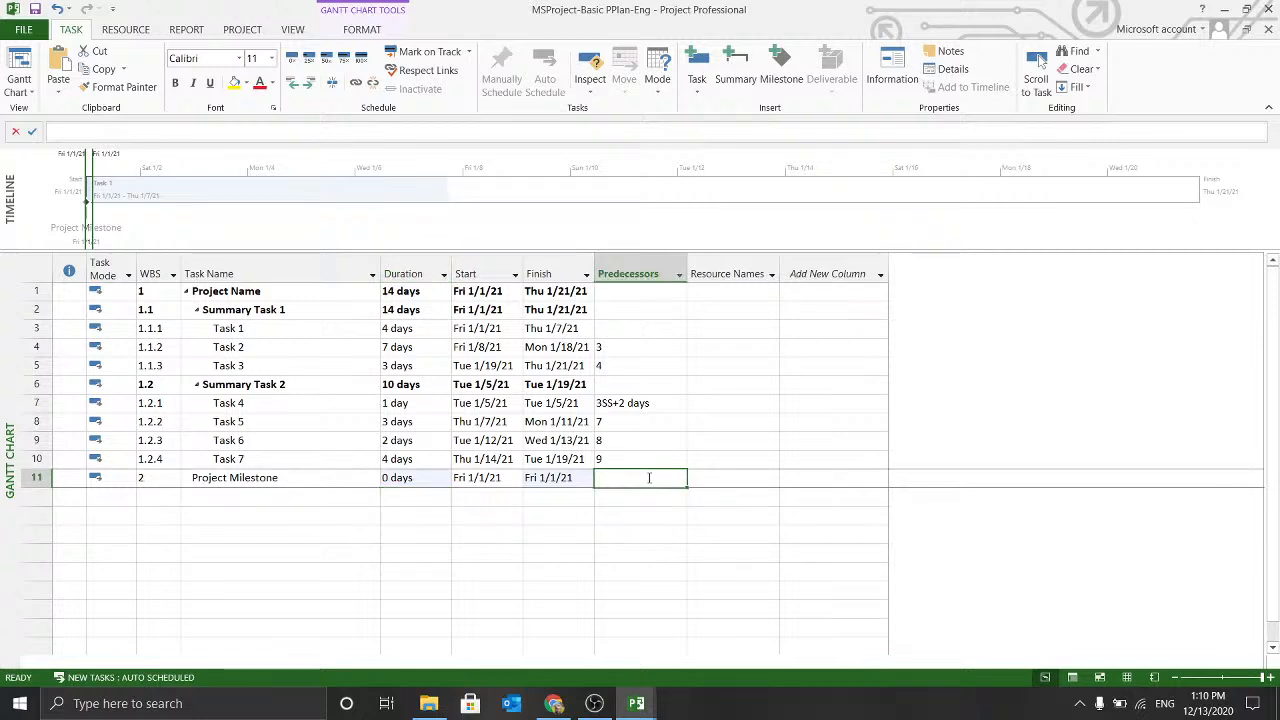
pyautogui.write('0')
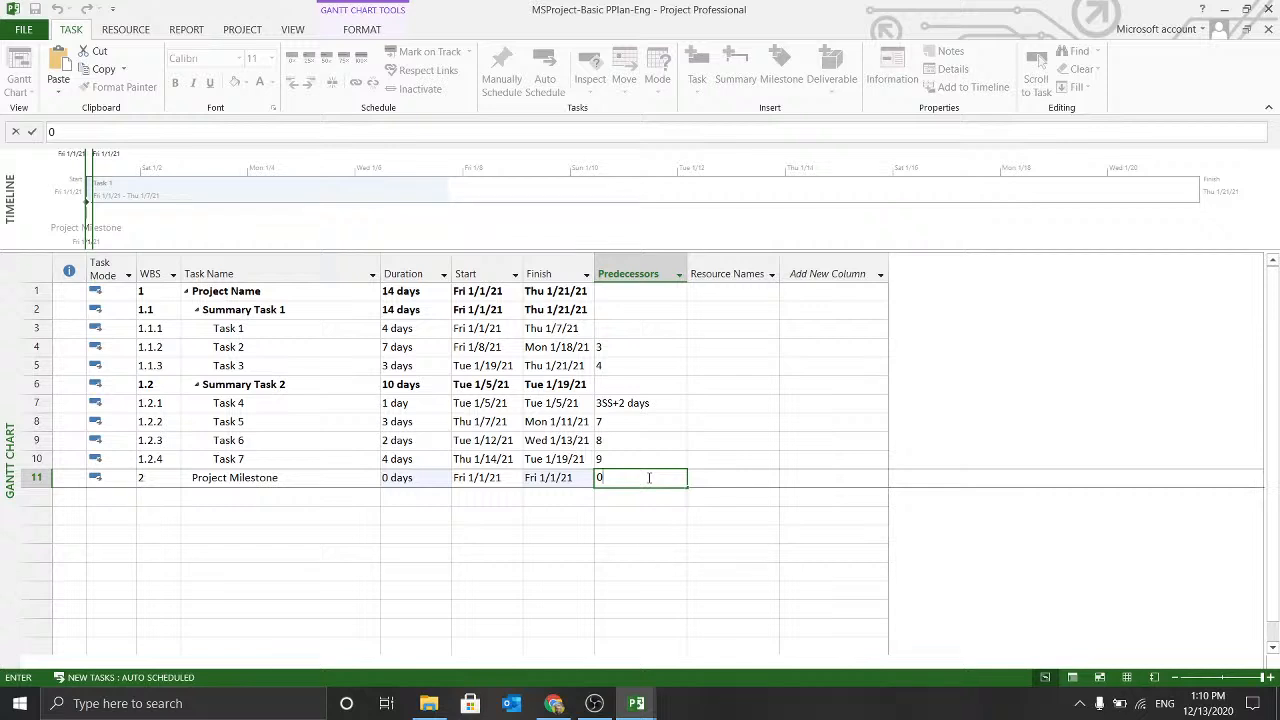
pyautogui.press('BackSpace')
pyautogui.click(548, 499)
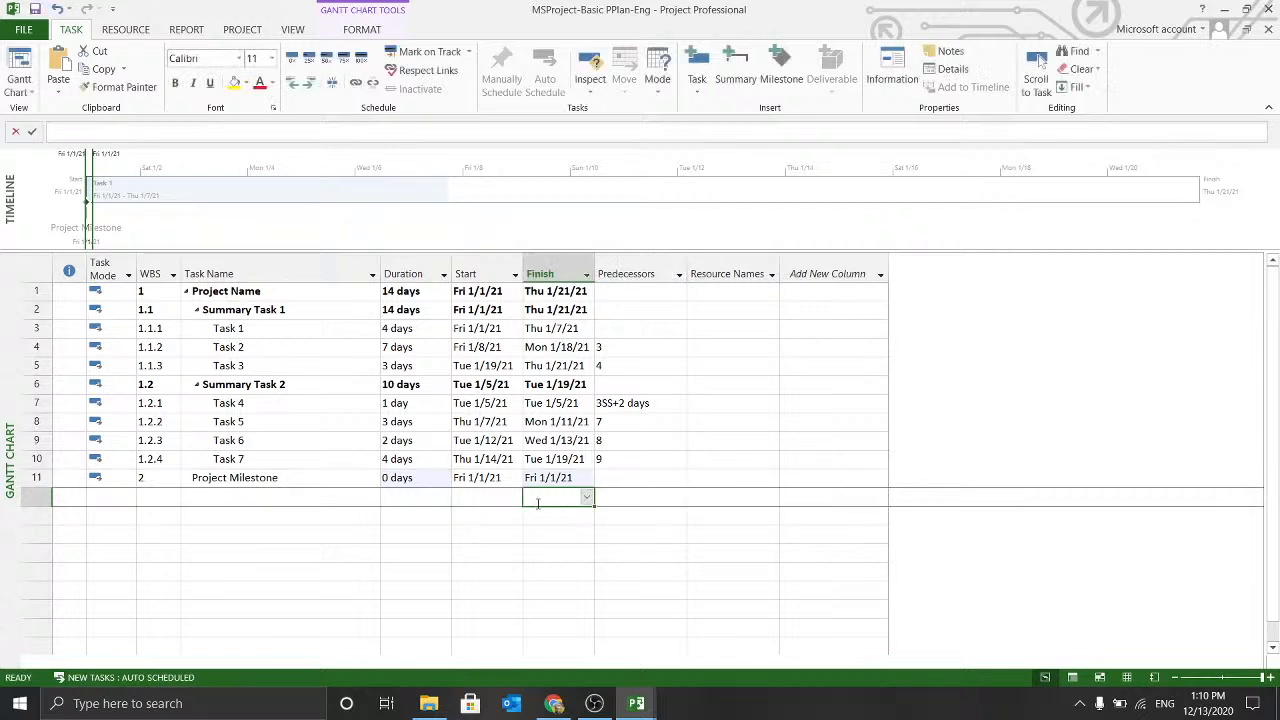
# Set the Project Milestone's predecessors to 2,6 so it depends on both summary tasks.
pyautogui.click(641, 479)
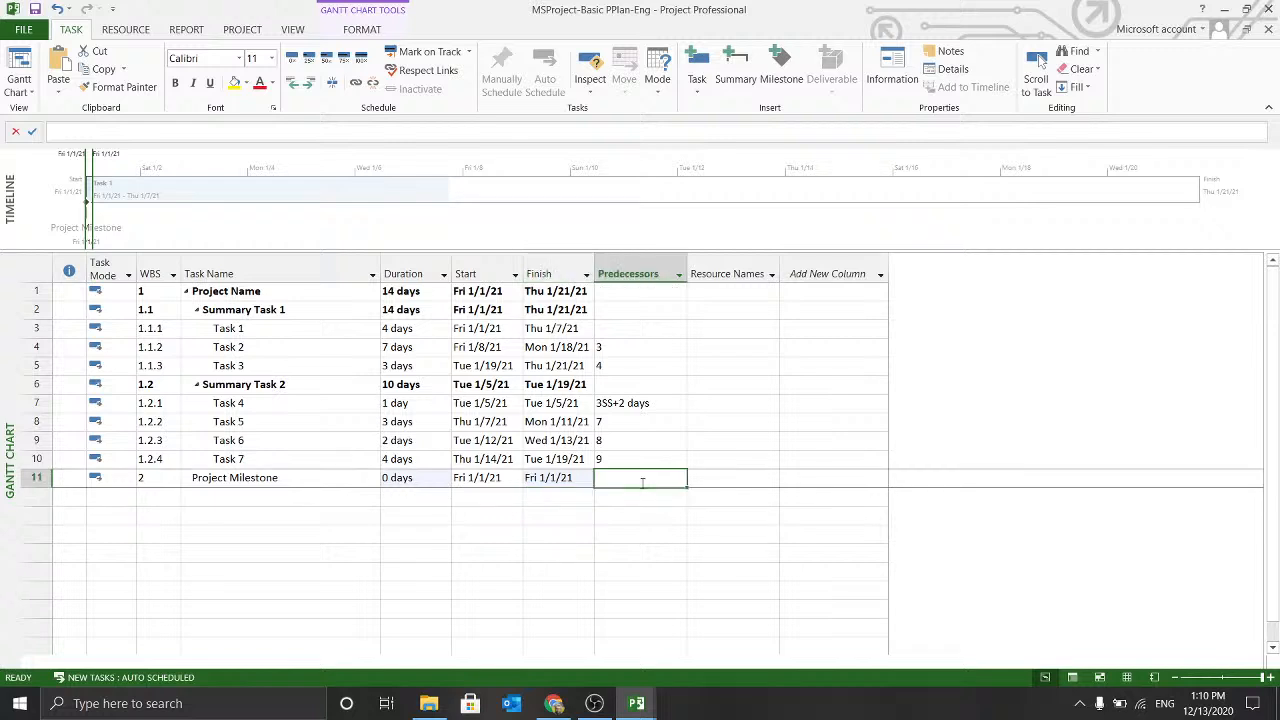
pyautogui.click(212, 479)
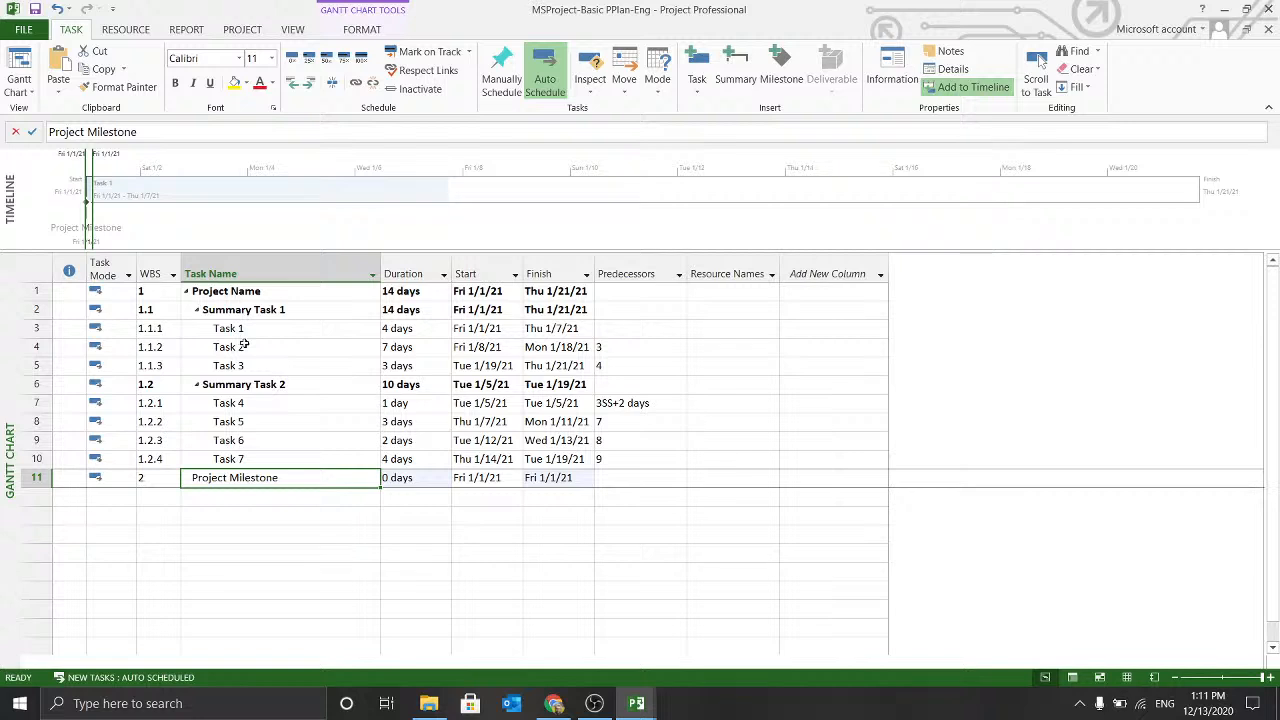
pyautogui.click(659, 482)
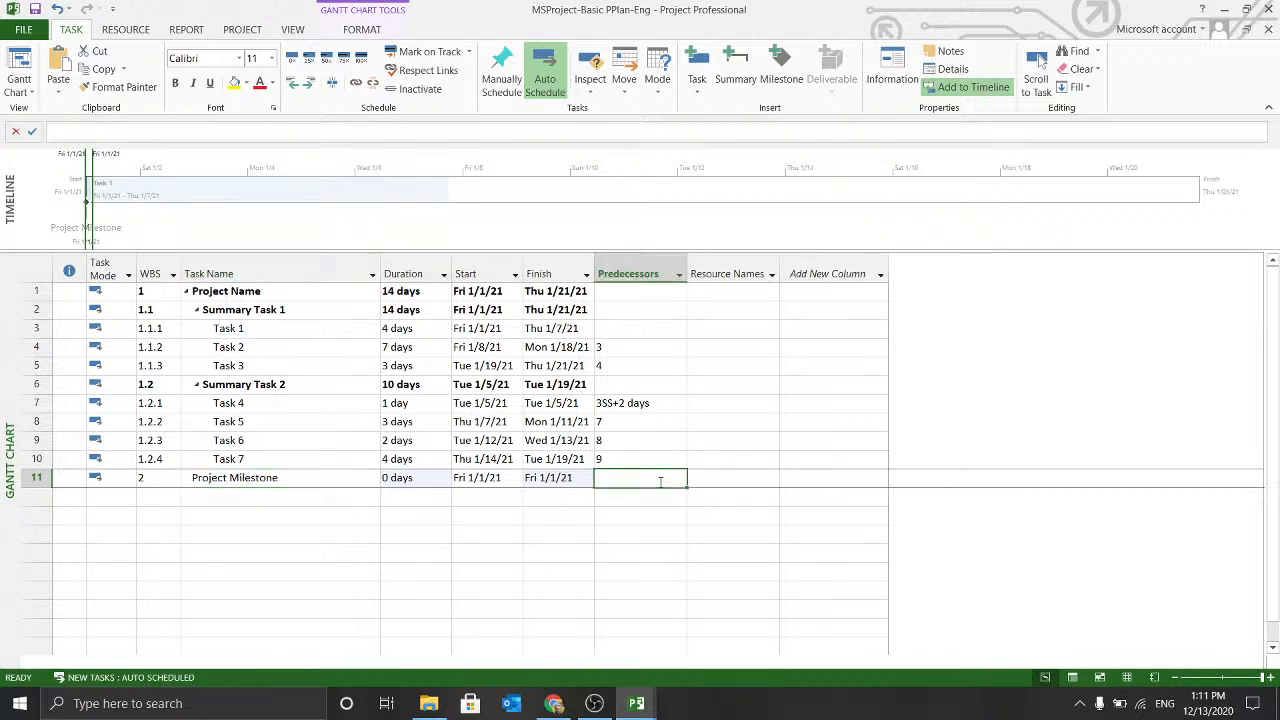
pyautogui.write('2')
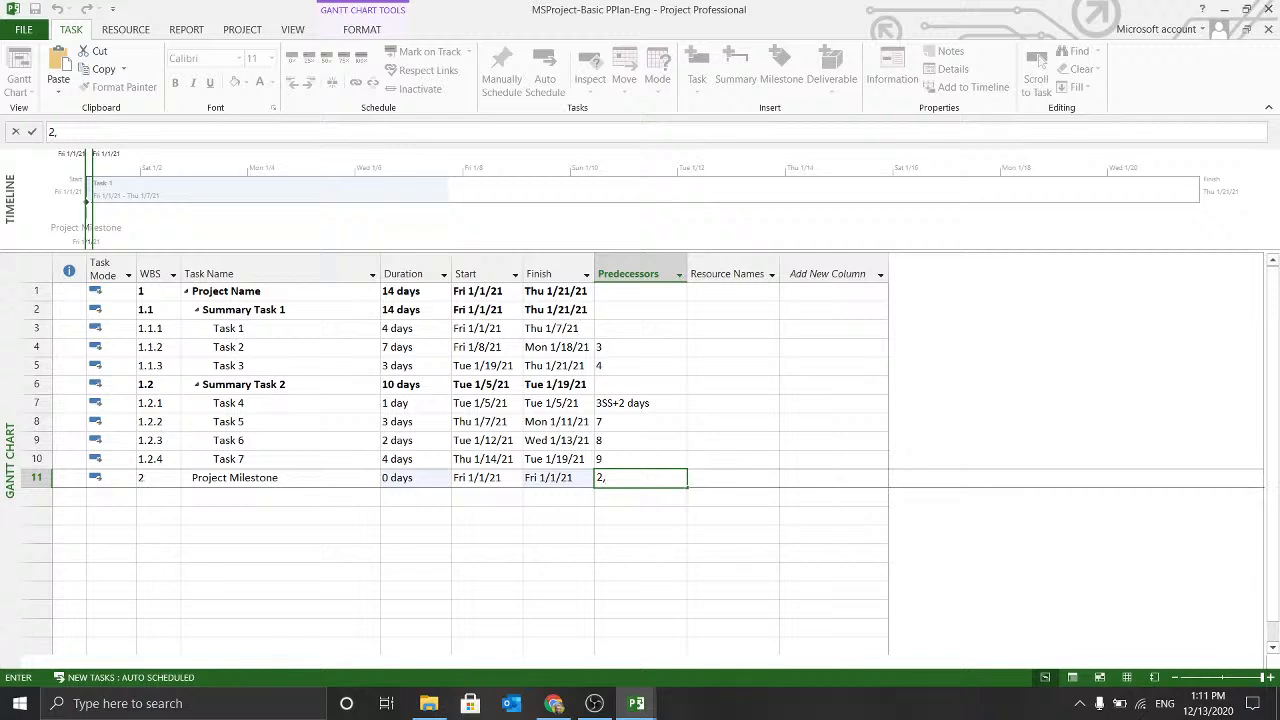
pyautogui.write(',6')
pyautogui.press('Return')
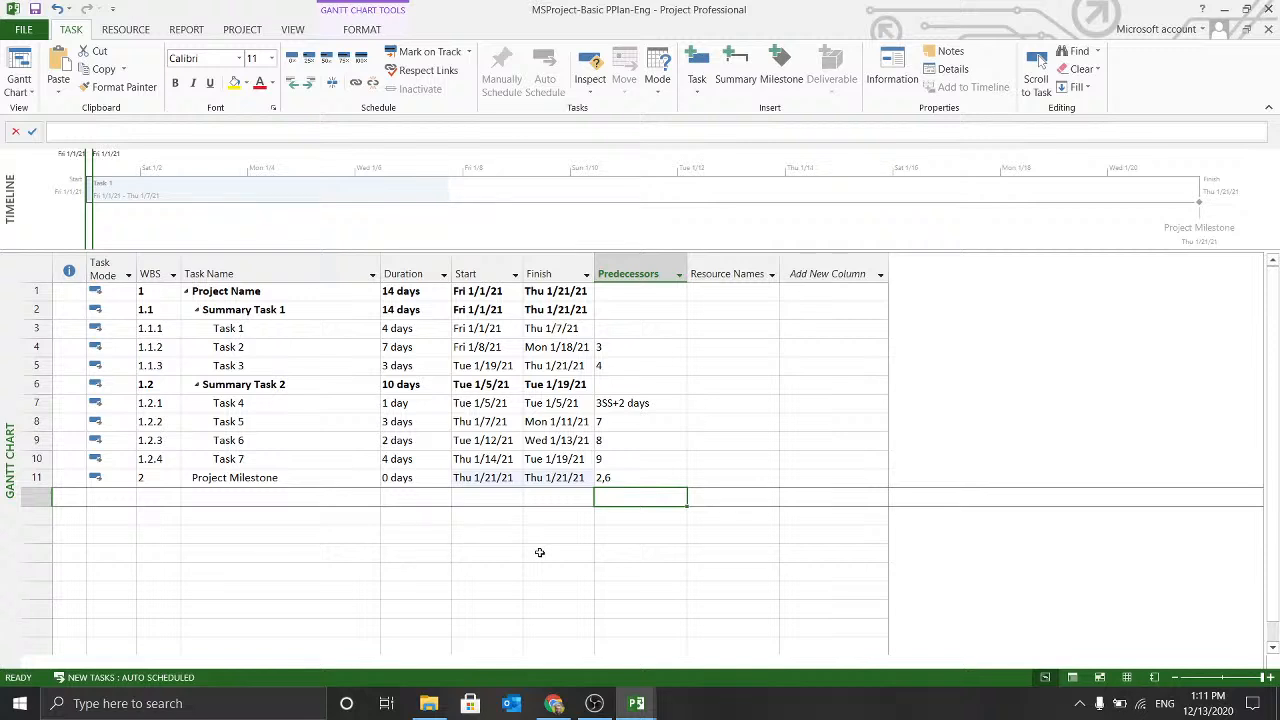
# Check the Project Milestone's duration, start and finish dates against the finish date of Summary Task 2.
pyautogui.click(481, 554)
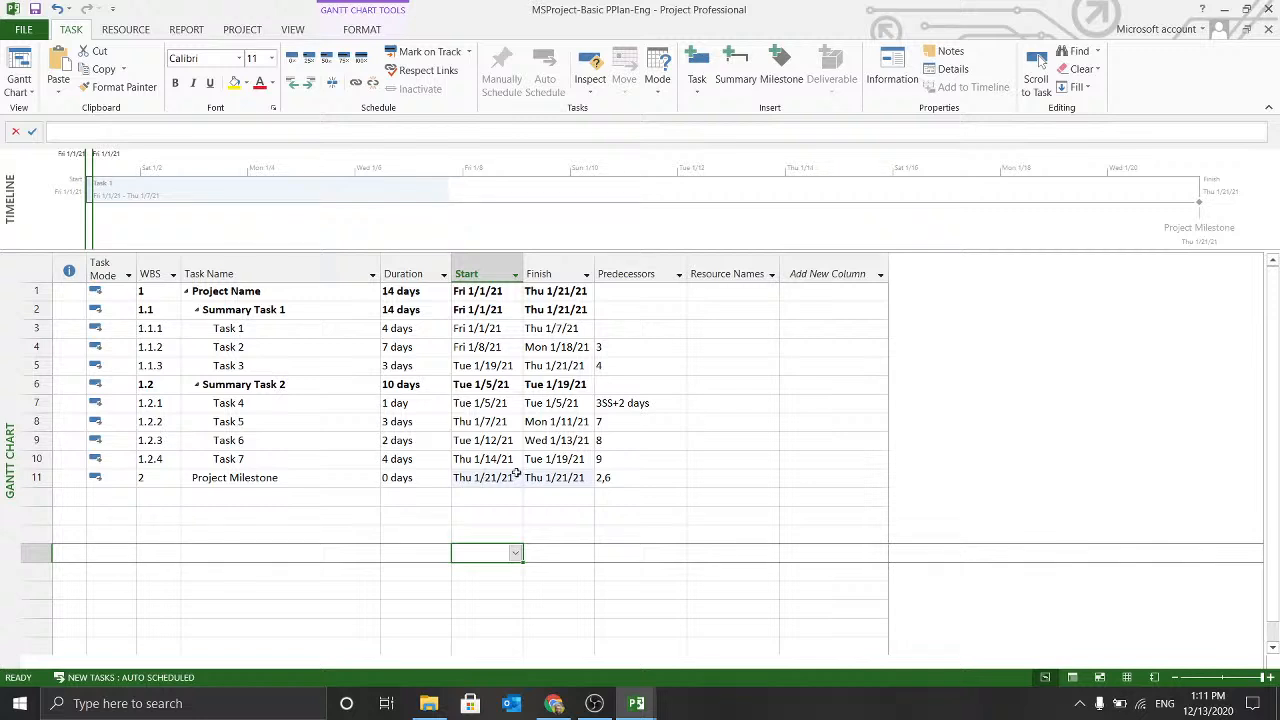
pyautogui.click(414, 491)
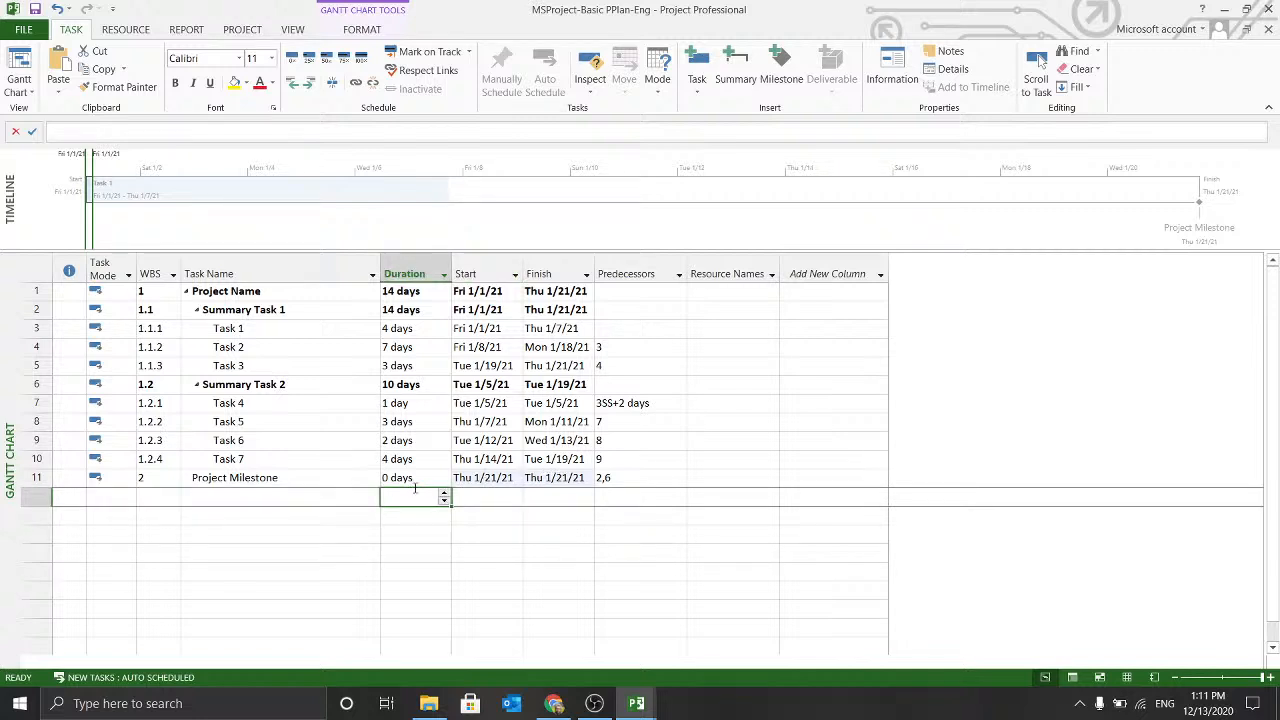
pyautogui.click(416, 479)
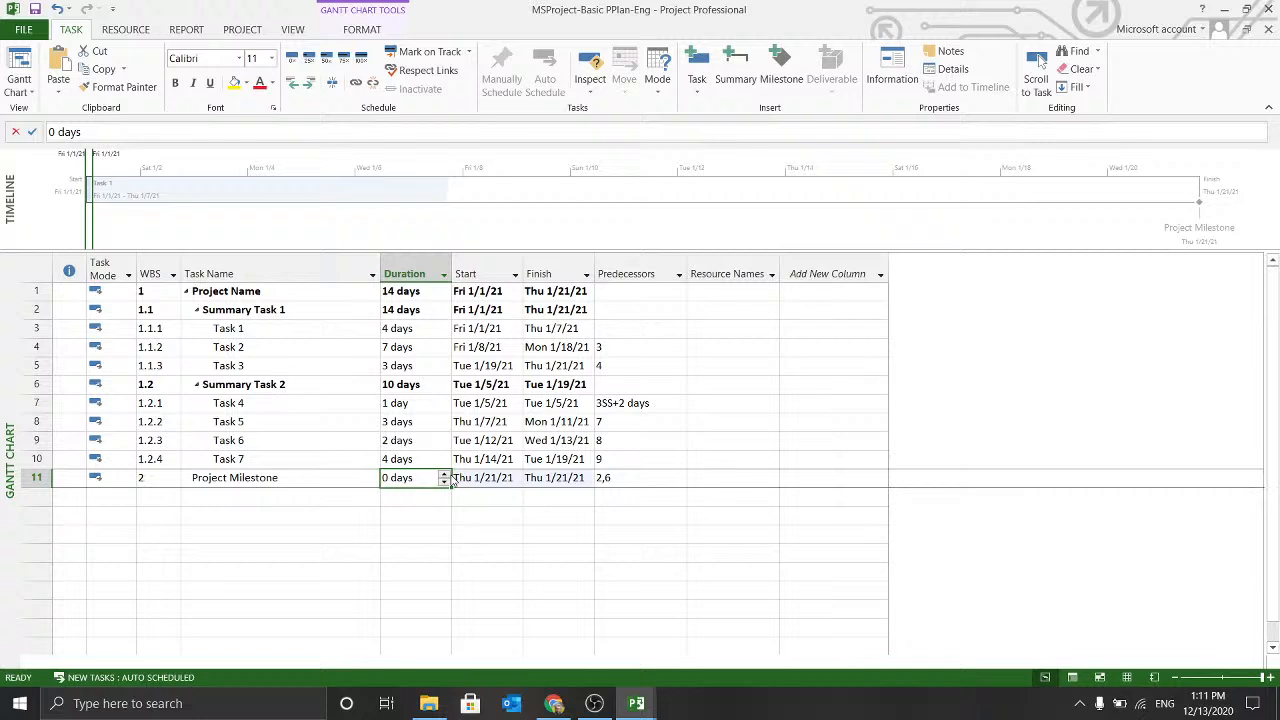
pyautogui.click(507, 477)
pyautogui.click(576, 476)
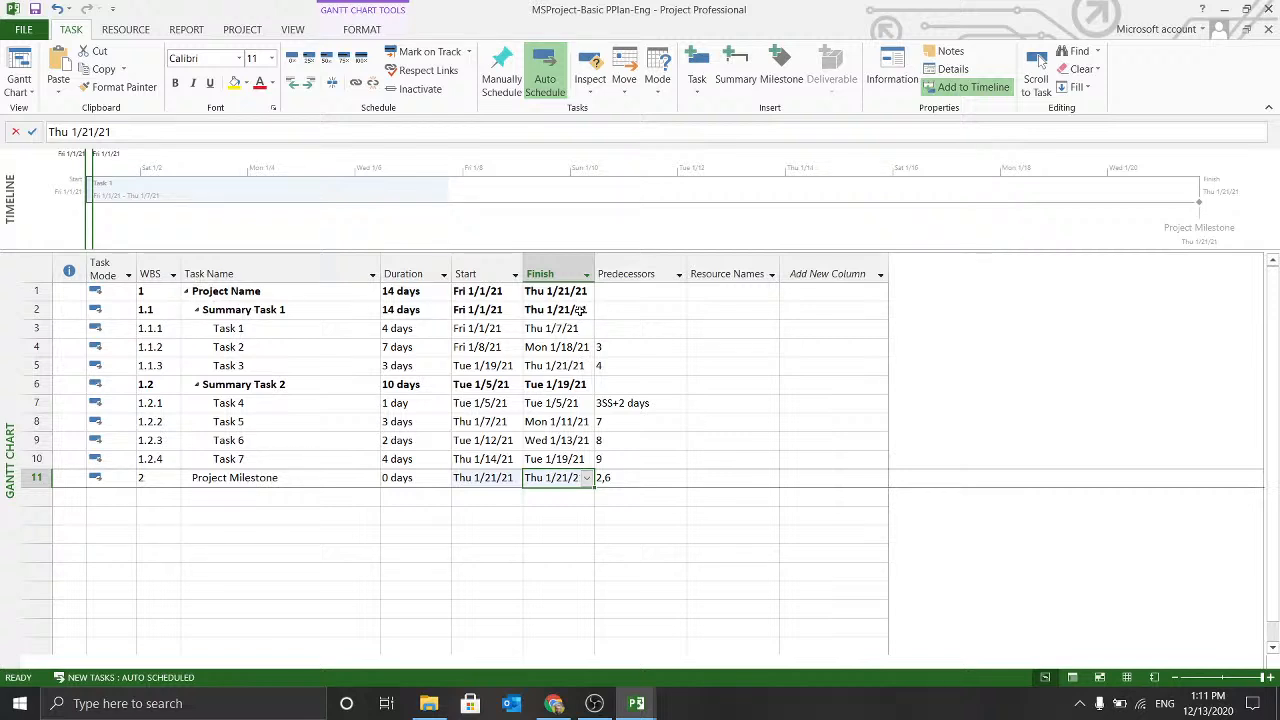
pyautogui.click(577, 384)
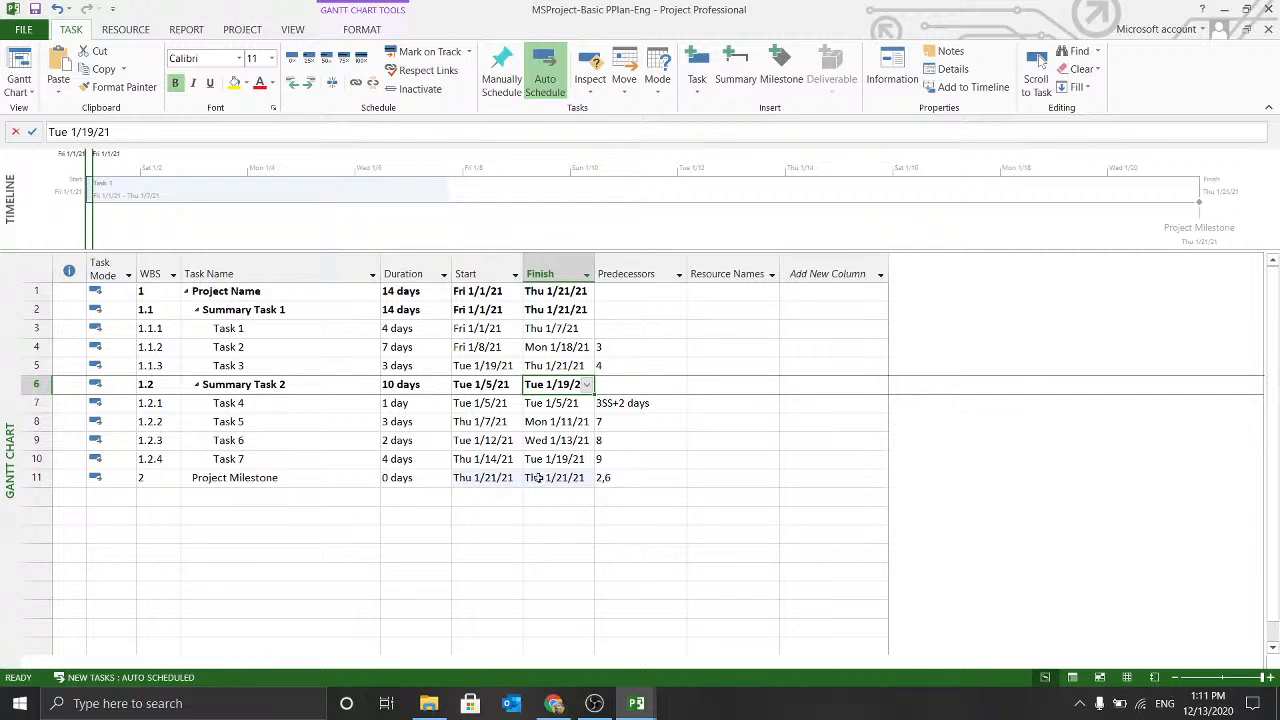
pyautogui.doubleClick(577, 478)
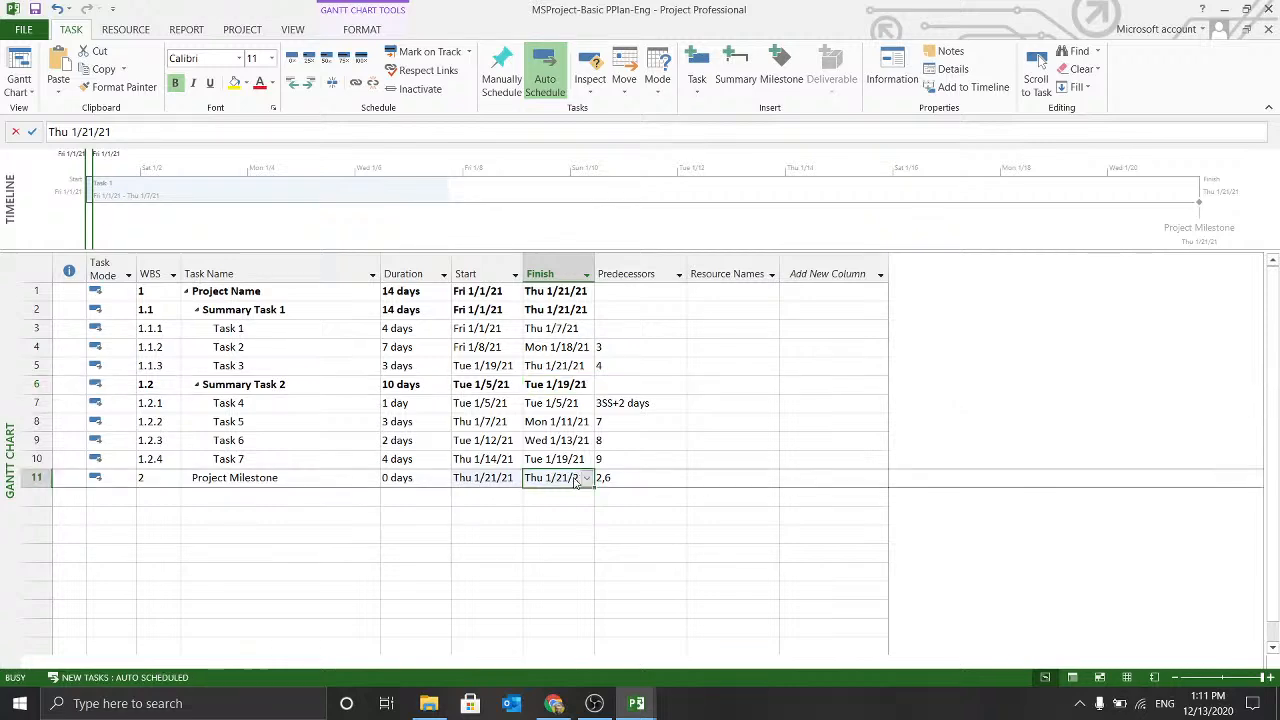
# Review the predecessor link types of the Project Milestone for both summary tasks in its task information.
pyautogui.click(470, 216)
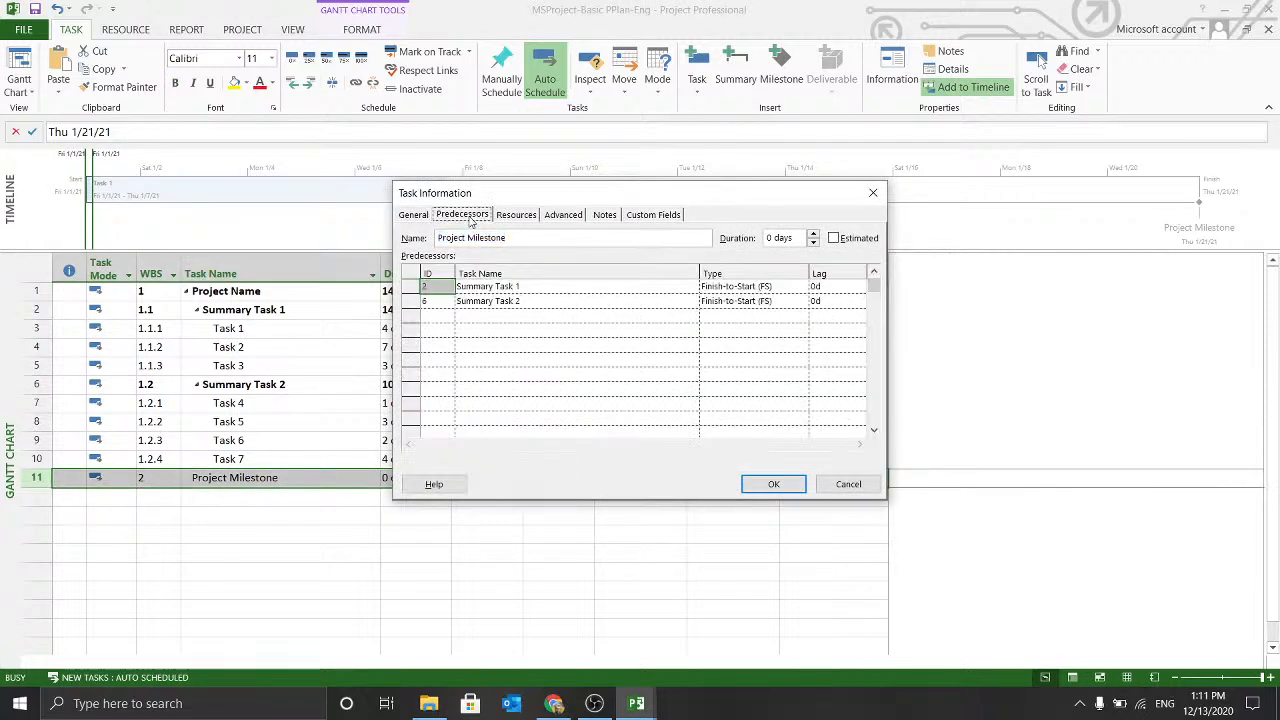
pyautogui.click(798, 289)
pyautogui.click(798, 302)
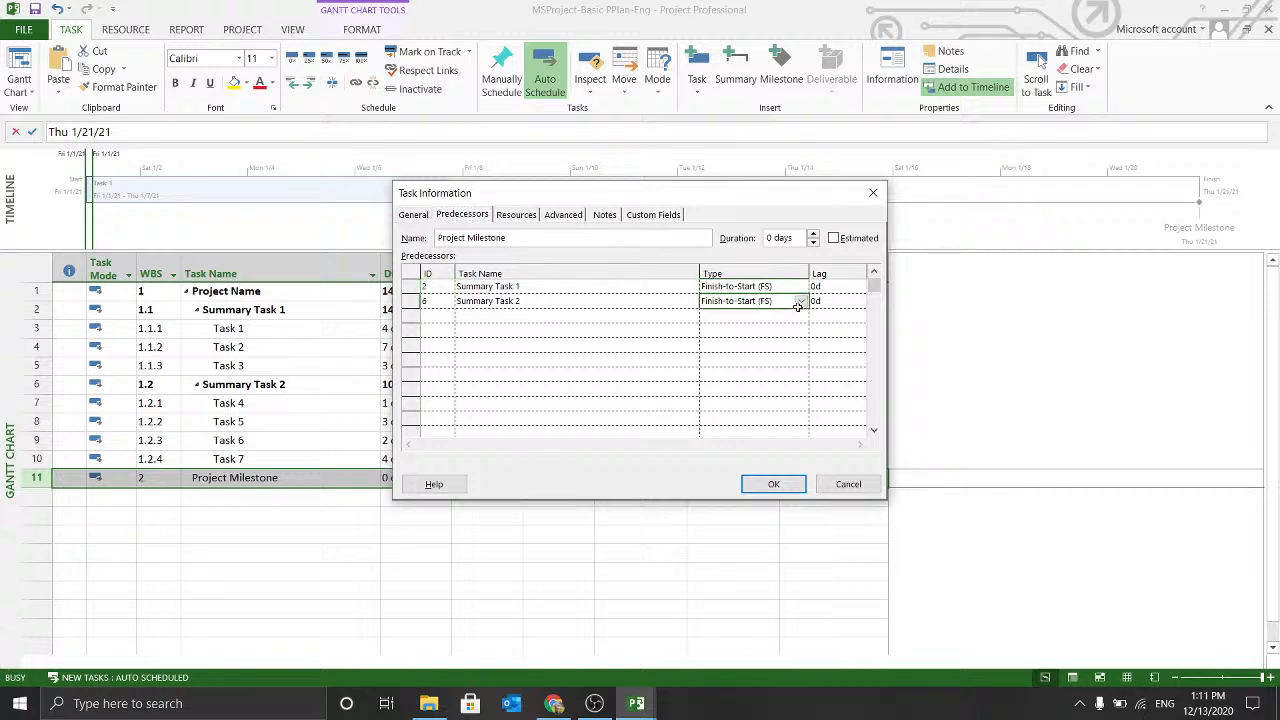
pyautogui.click(798, 289)
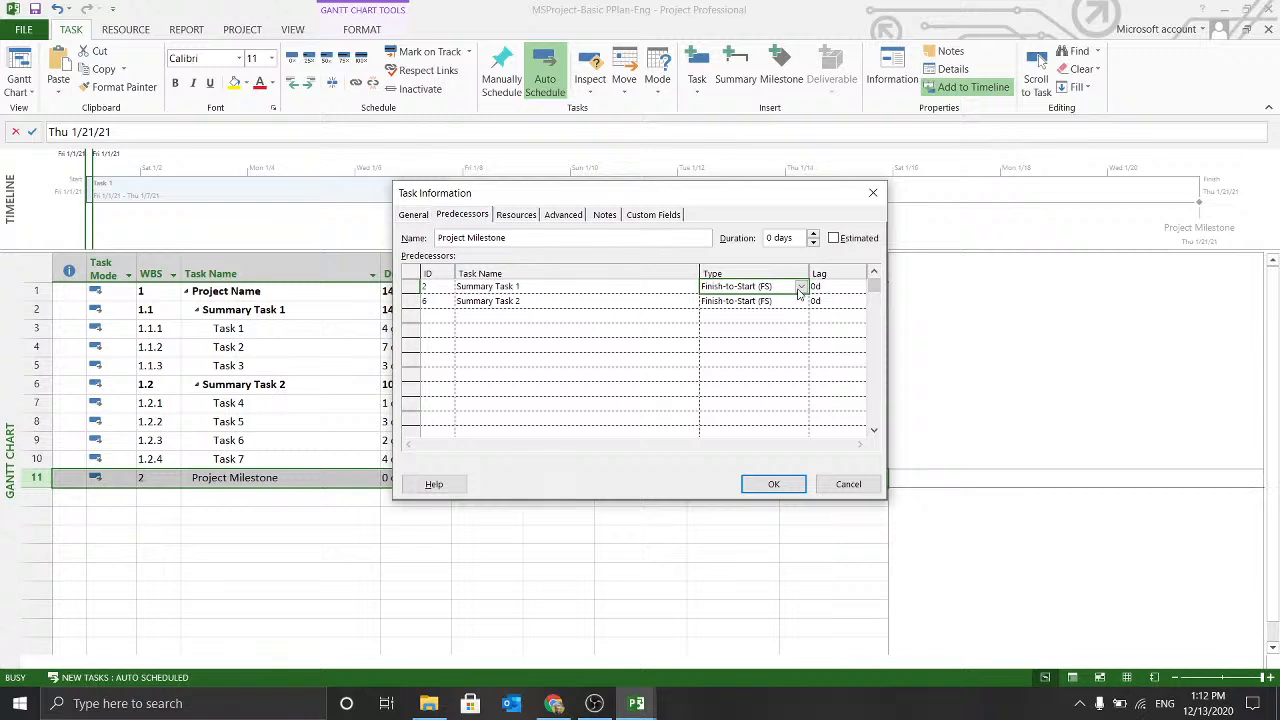
pyautogui.click(797, 304)
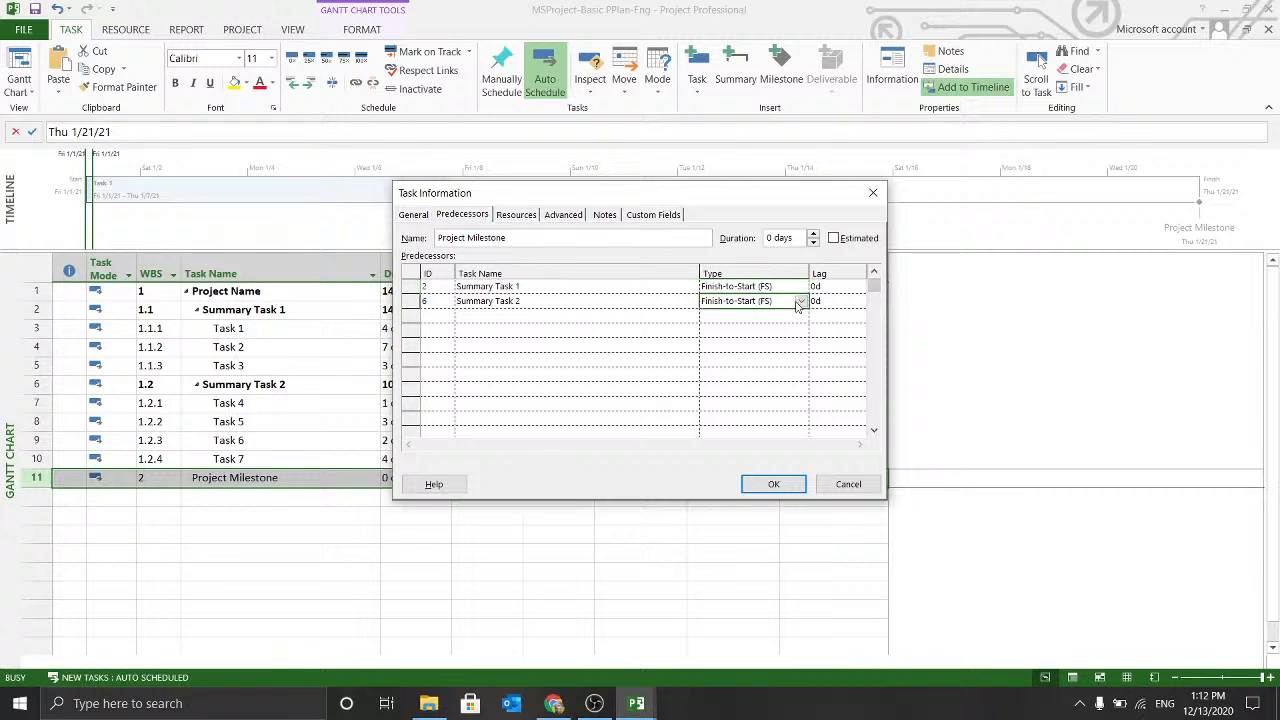
pyautogui.click(772, 484)
pyautogui.click(487, 515)
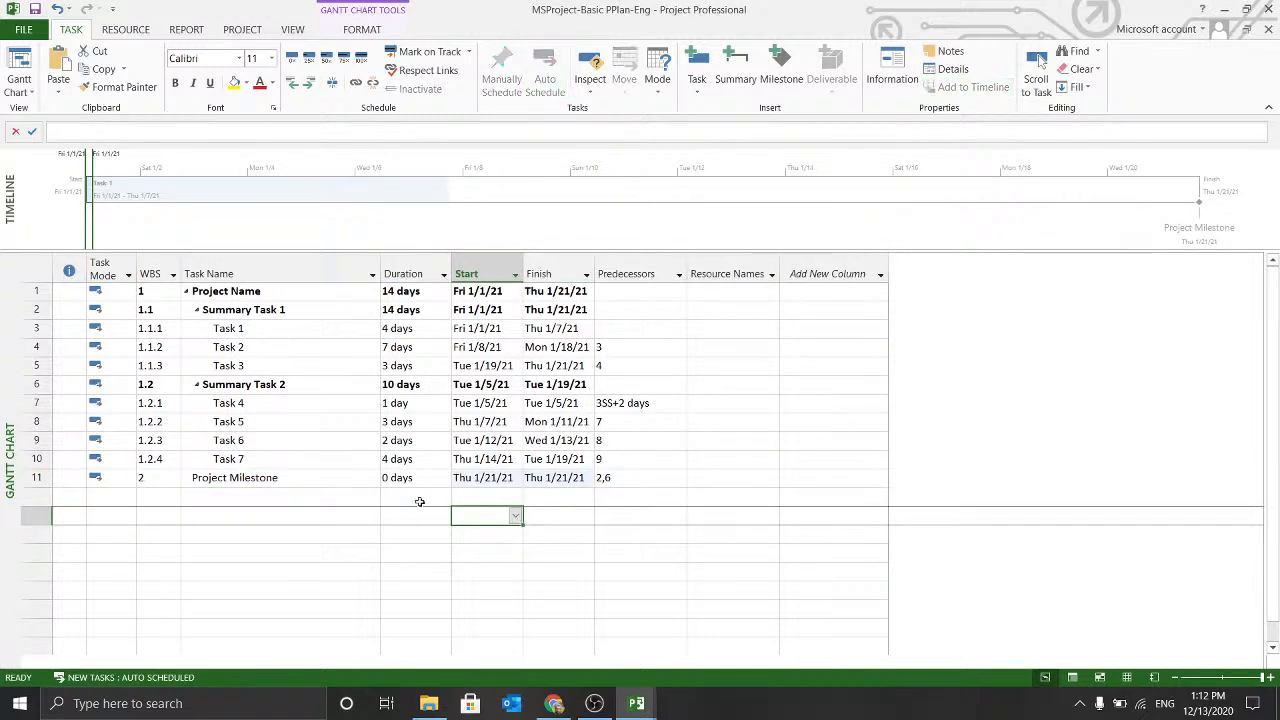
# Widen the Gantt chart area beside the task table to display the task bars and the Project Milestone.
pyautogui.click(335, 475)
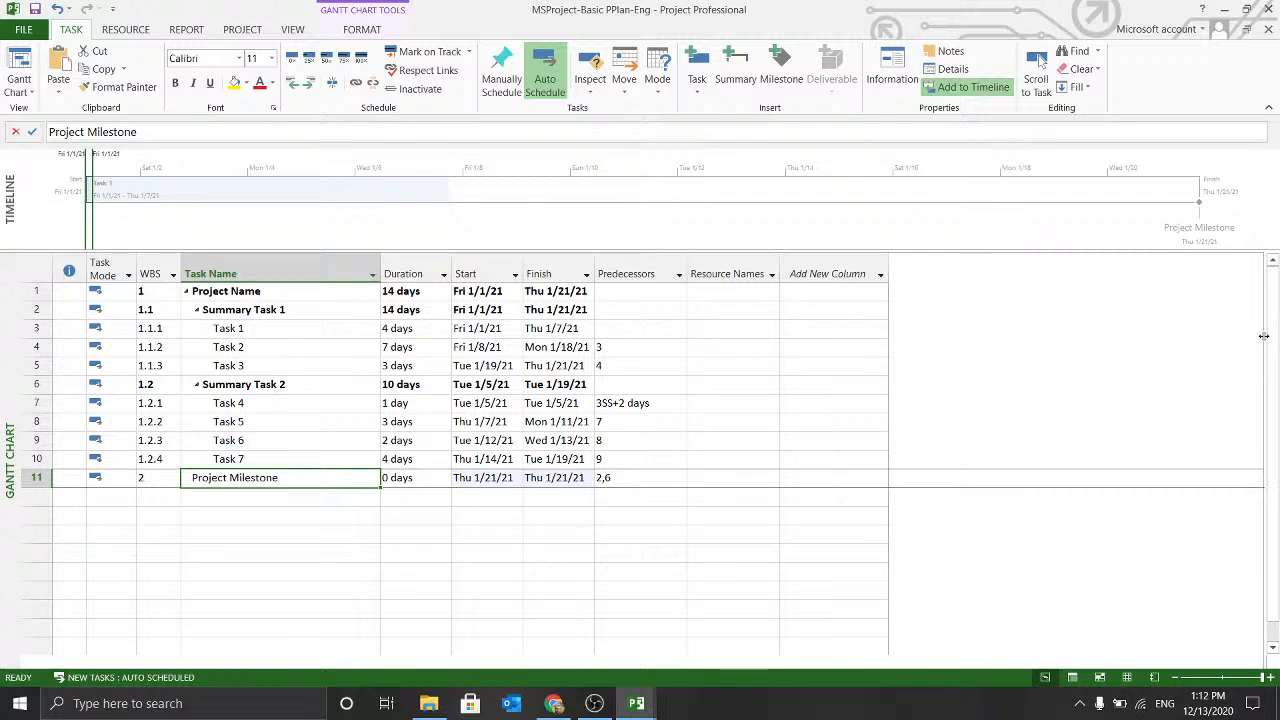
pyautogui.moveTo(1264, 336); pyautogui.dragTo(1264, 336)
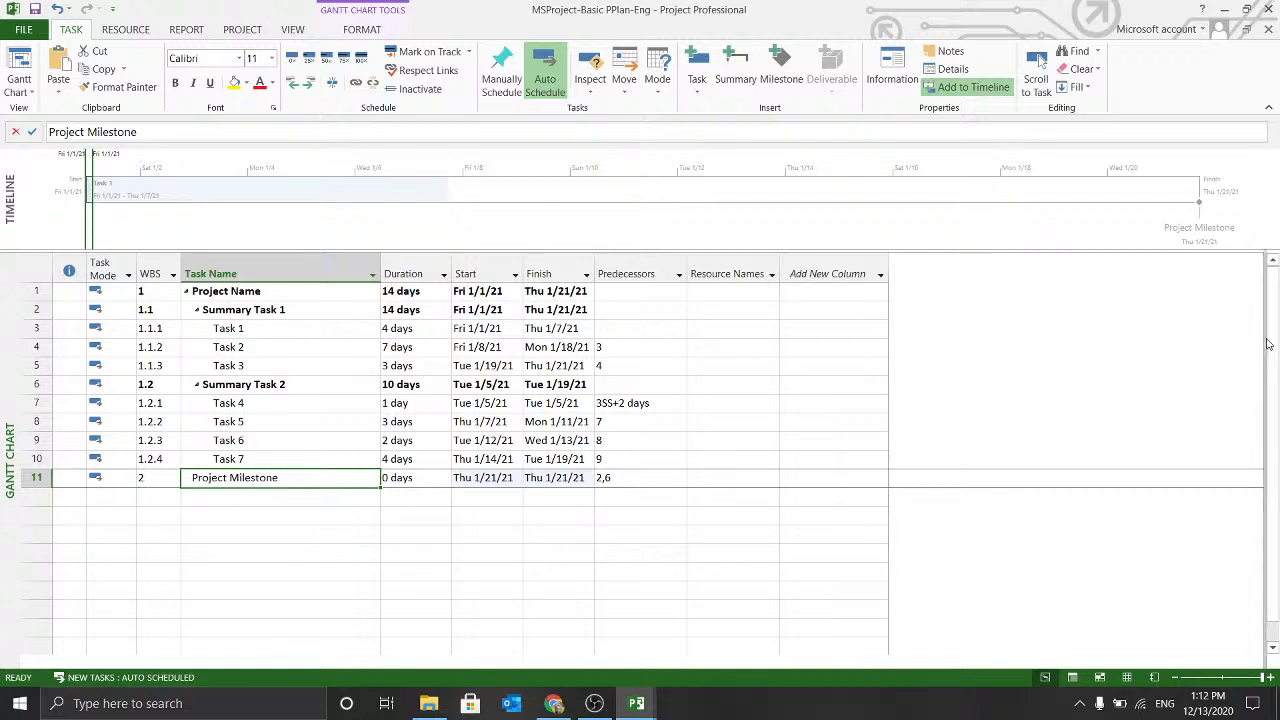
pyautogui.moveTo(1268, 344); pyautogui.dragTo(782, 344)
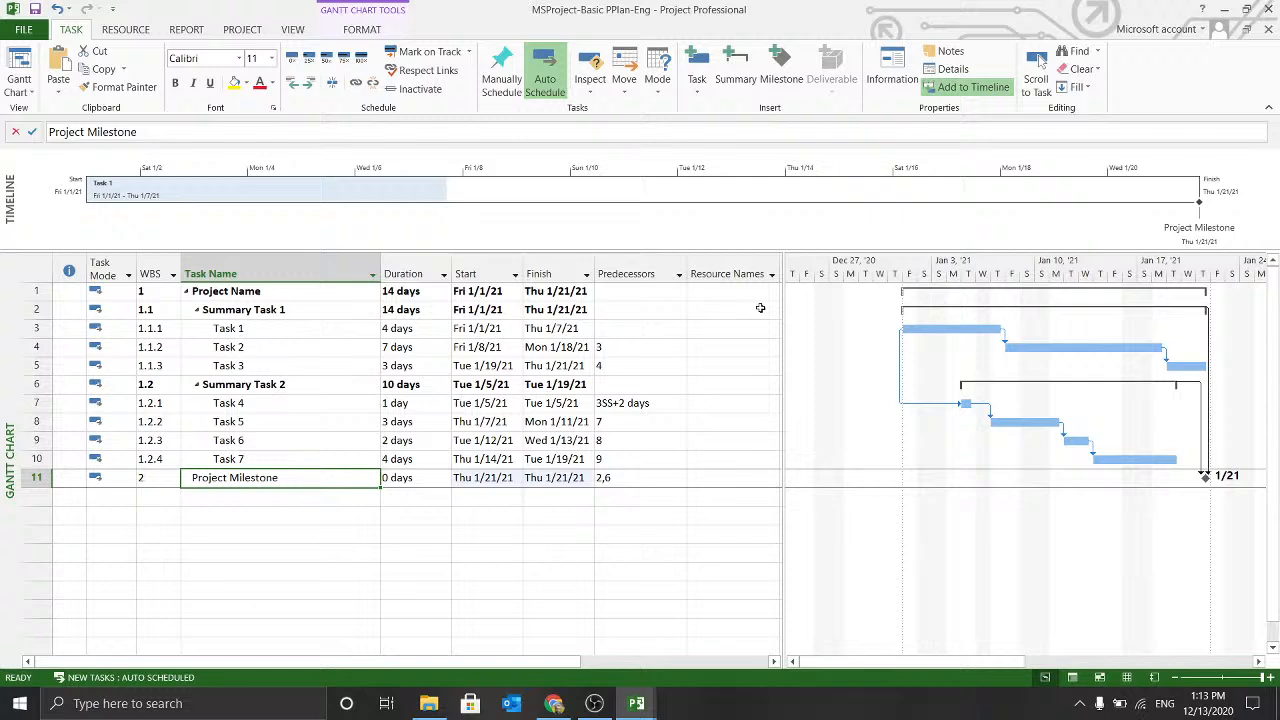
# Switch to the Resource Sheet view and open the resource information for the first row.
pyautogui.click(27, 92)
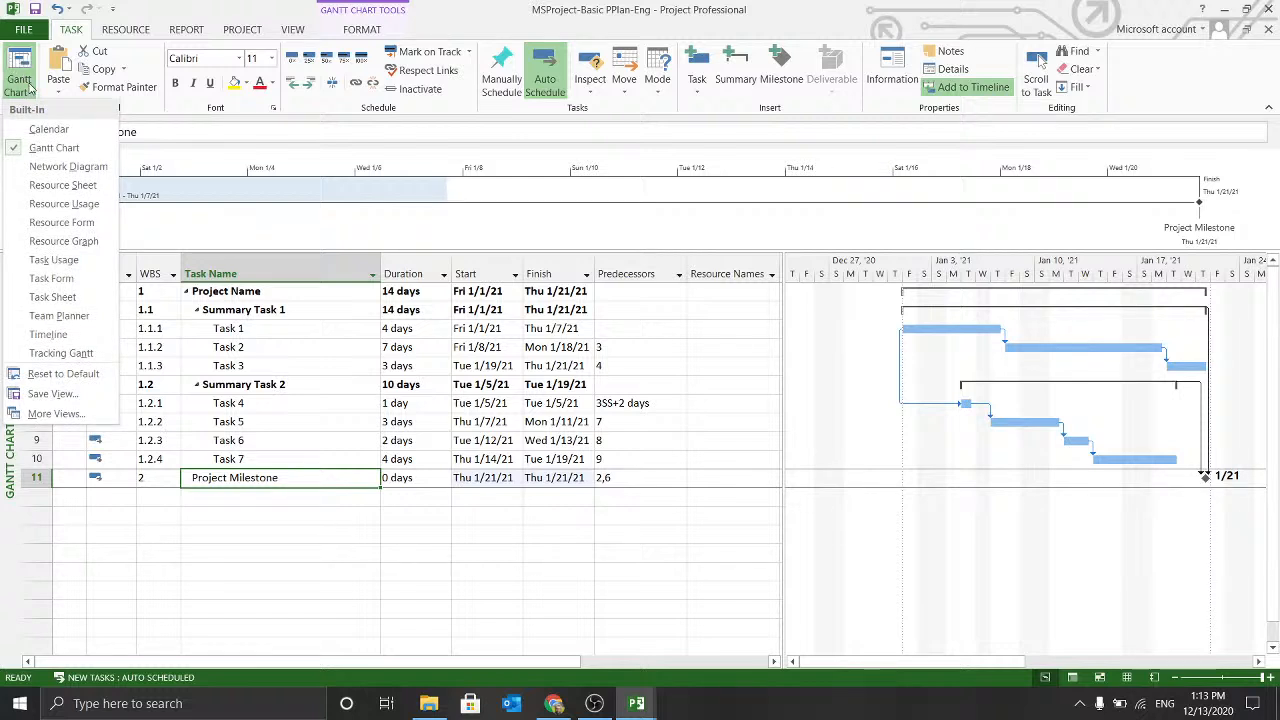
pyautogui.click(58, 186)
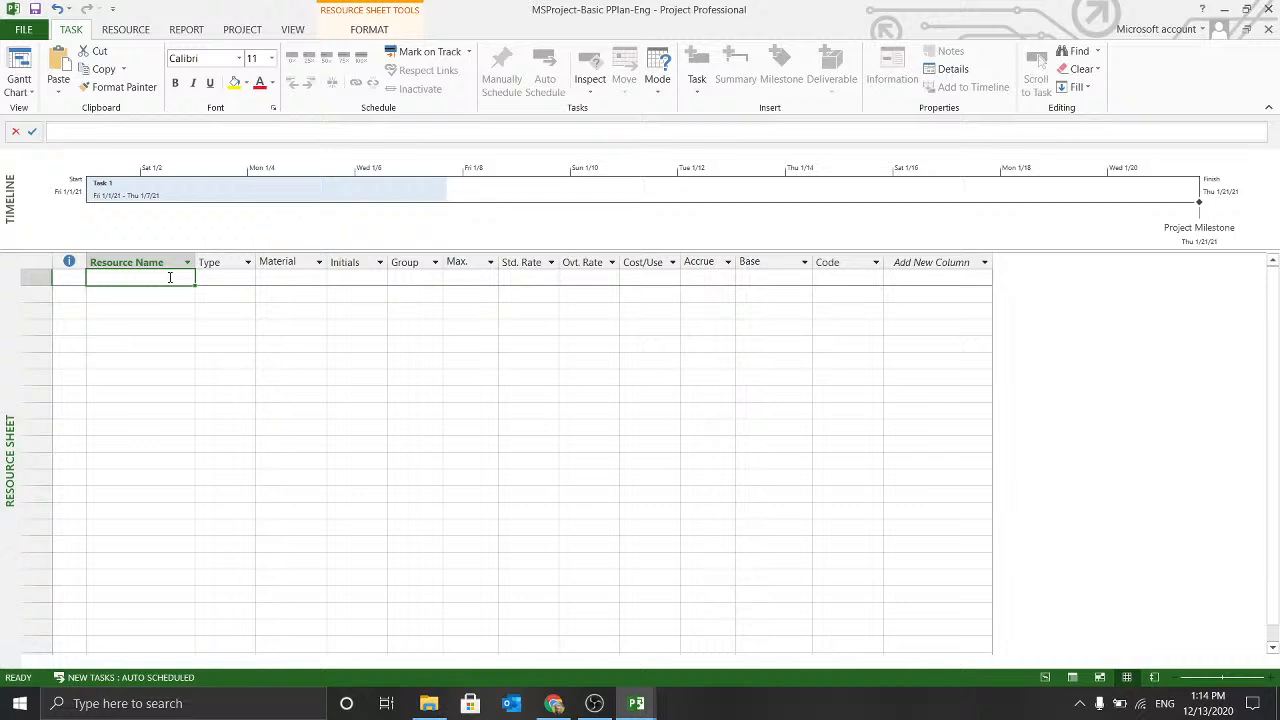
pyautogui.click(170, 278)
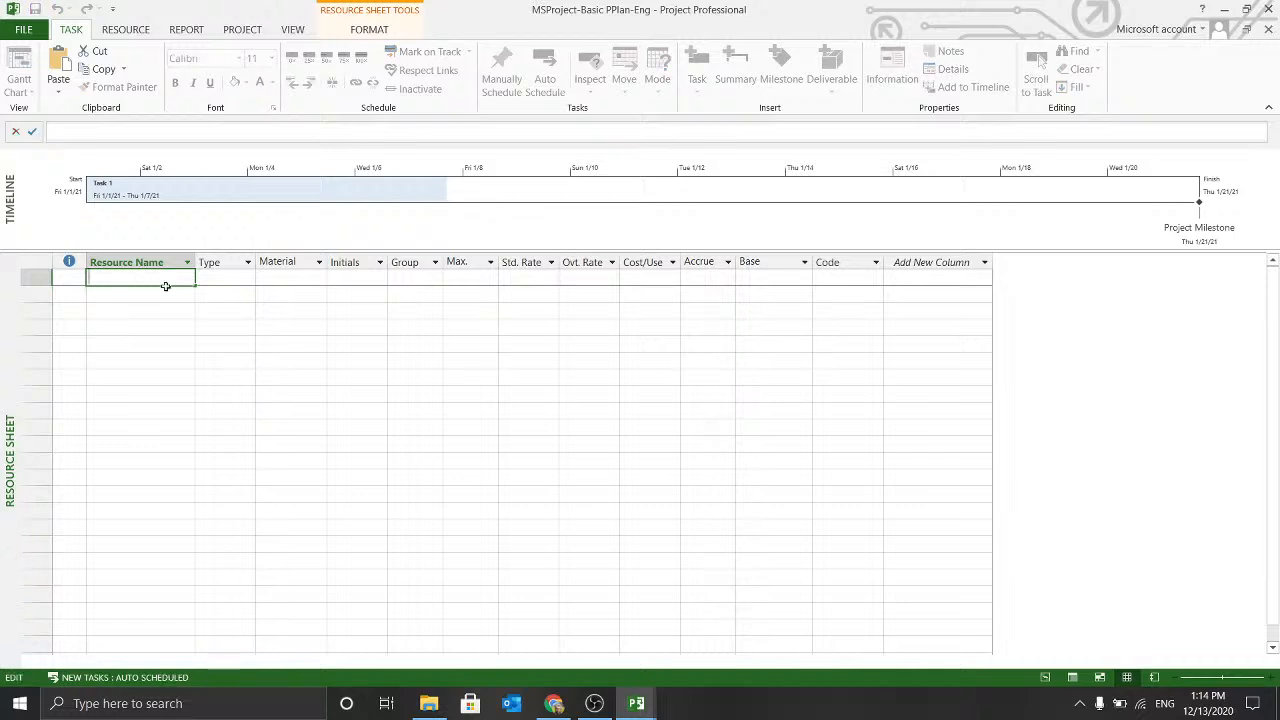
pyautogui.click(161, 279)
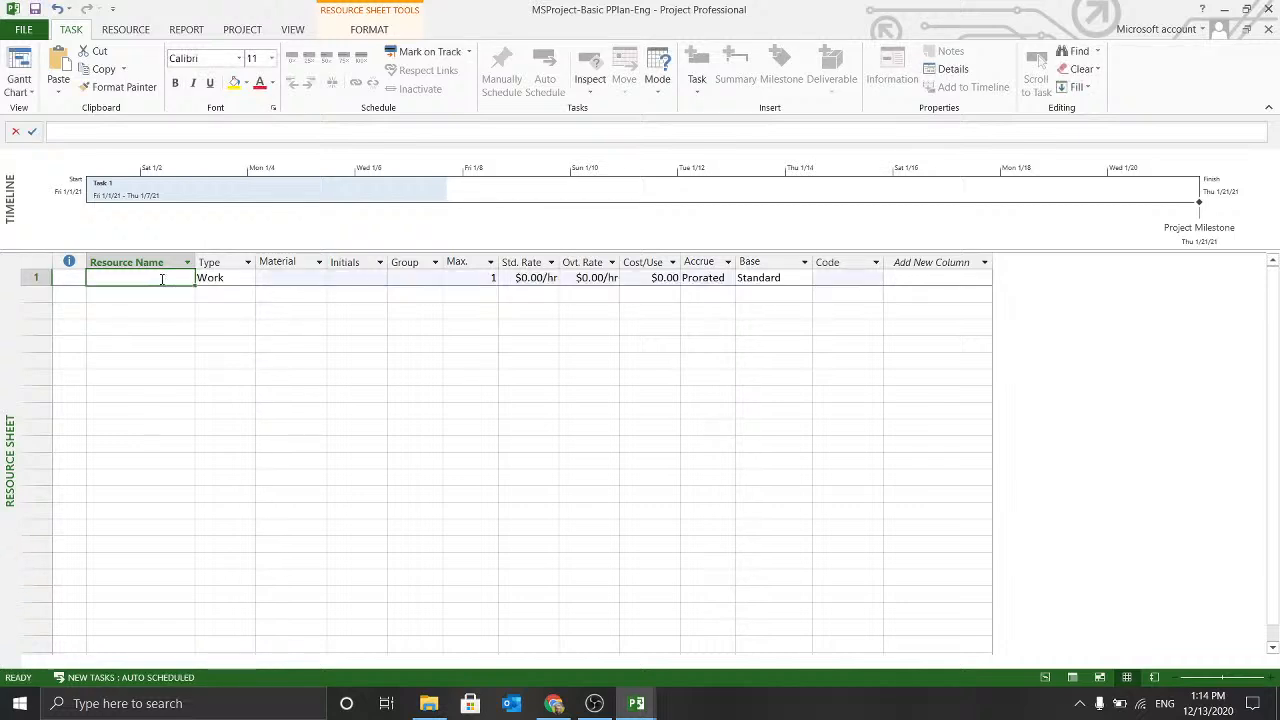
pyautogui.doubleClick(161, 279)
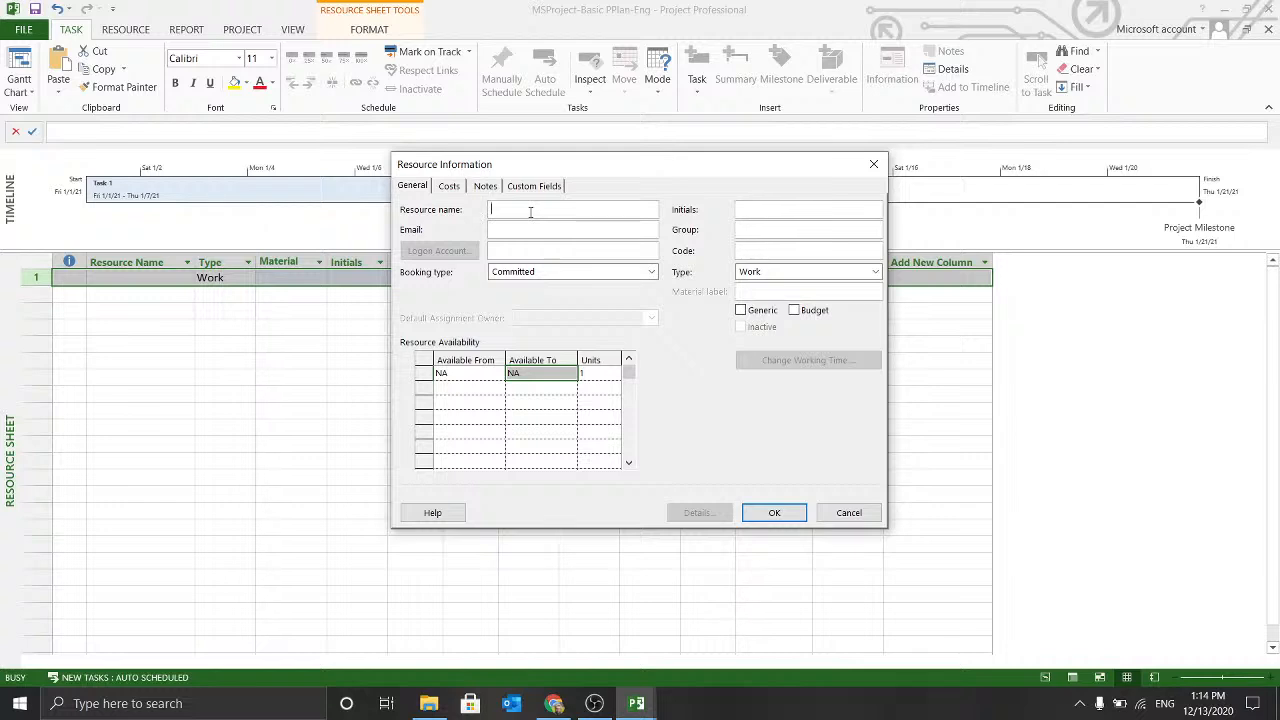
# Name the new resource Resource A and set its initials to RA.
pyautogui.write('Res')
pyautogui.write('ouc')
pyautogui.write('ce')
pyautogui.write(' A')
pyautogui.press('BackSpace')
pyautogui.write('Name')
pyautogui.press('BackSpace')
pyautogui.press('BackSpace')
pyautogui.press('BackSpace')
pyautogui.press('BackSpace')
pyautogui.write('A')
pyautogui.click(786, 210)
pyautogui.write('RA')
# Fill in the e-mail address of Resource A.
pyautogui.click(588, 233)
pyautogui.write('Resou')
pyautogui.write('rce')
pyautogui.write('.A@comp')
pyautogui.write('any')
pyautogui.write('.com')
# Set Resource A's group to RAGroup and code to 1102, keeping the booking type Committed.
pyautogui.write('R')
pyautogui.write('C')
pyautogui.write('AGroup')
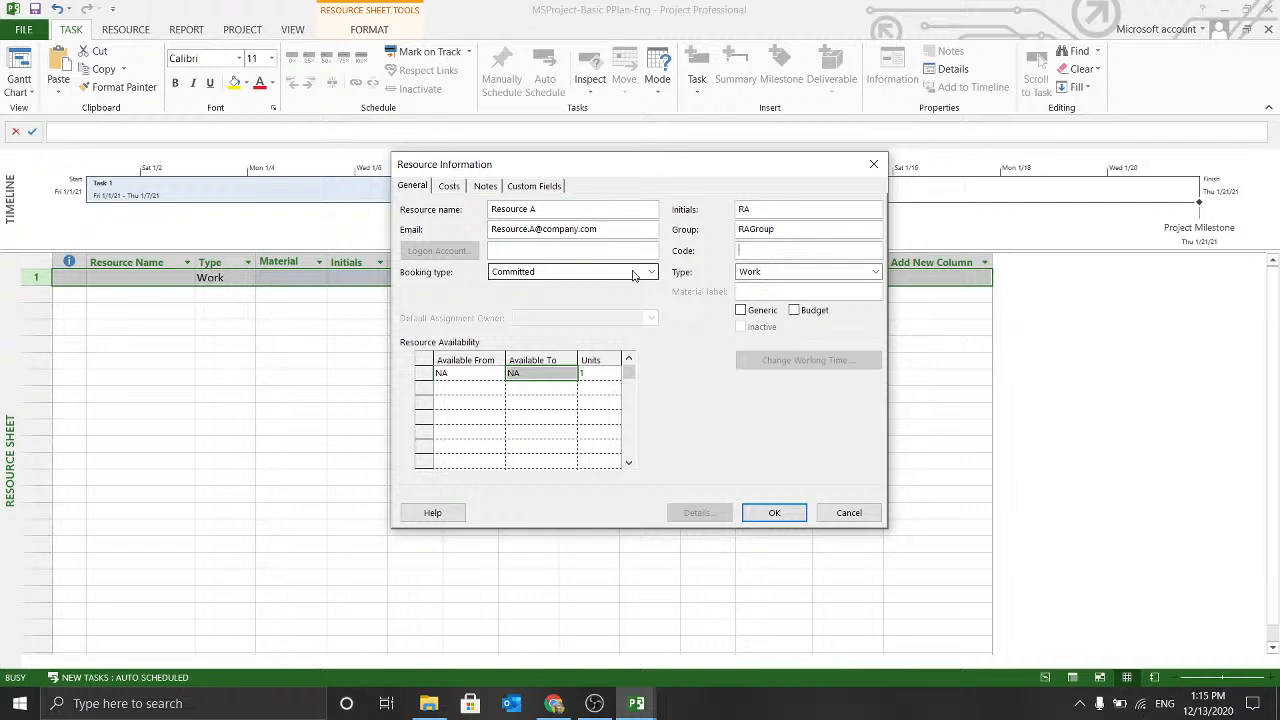
pyautogui.write('1102')
pyautogui.click(603, 272)
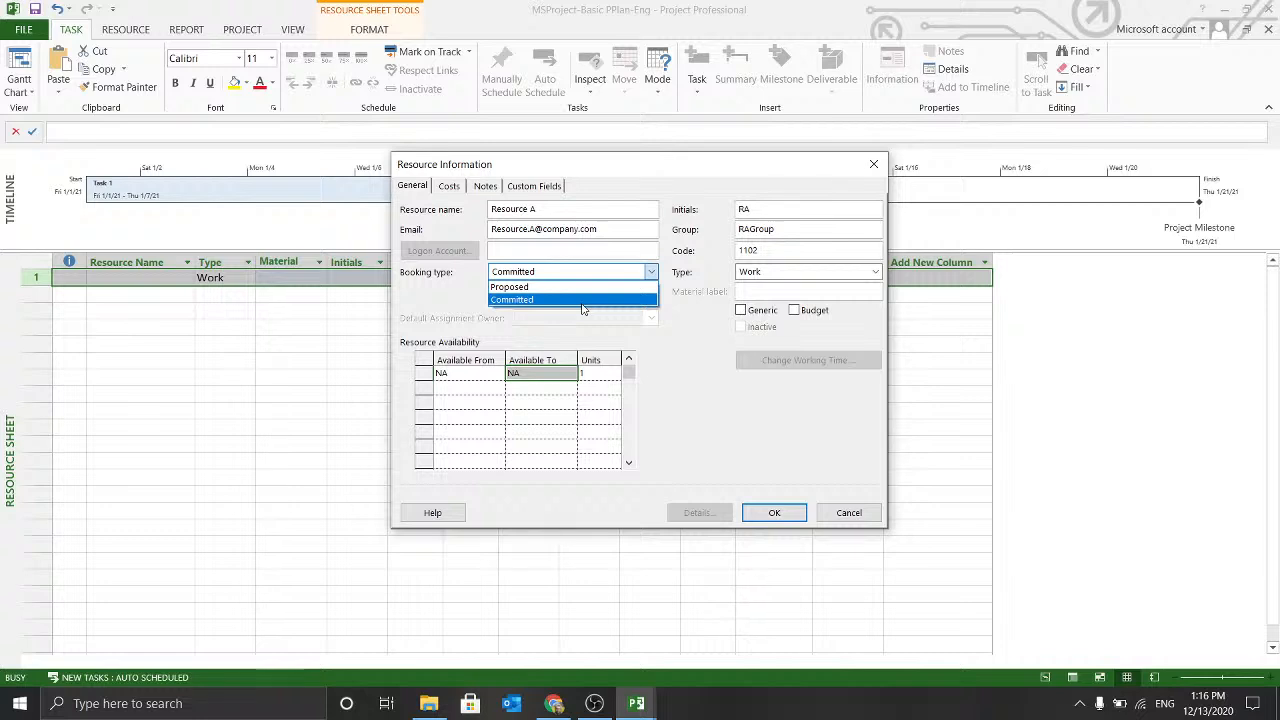
pyautogui.click(583, 300)
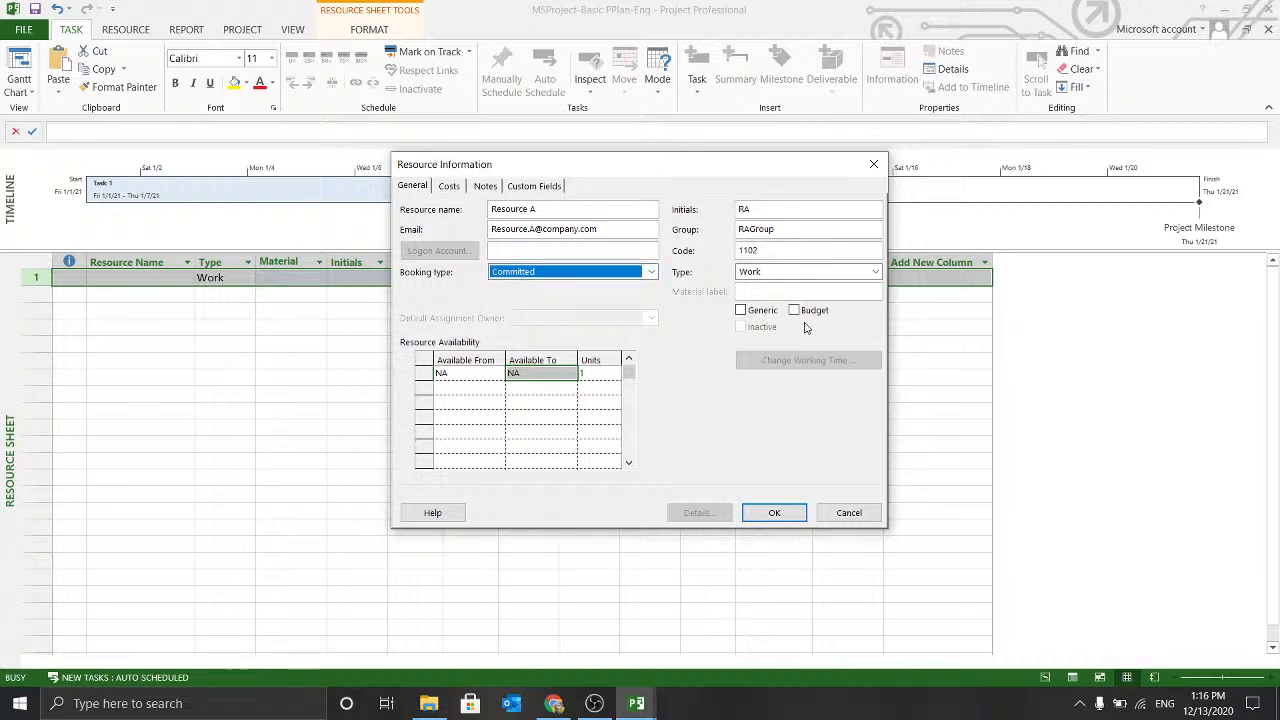
# Try the Material and Cost types for Resource A and set the type back to Work.
pyautogui.click(876, 272)
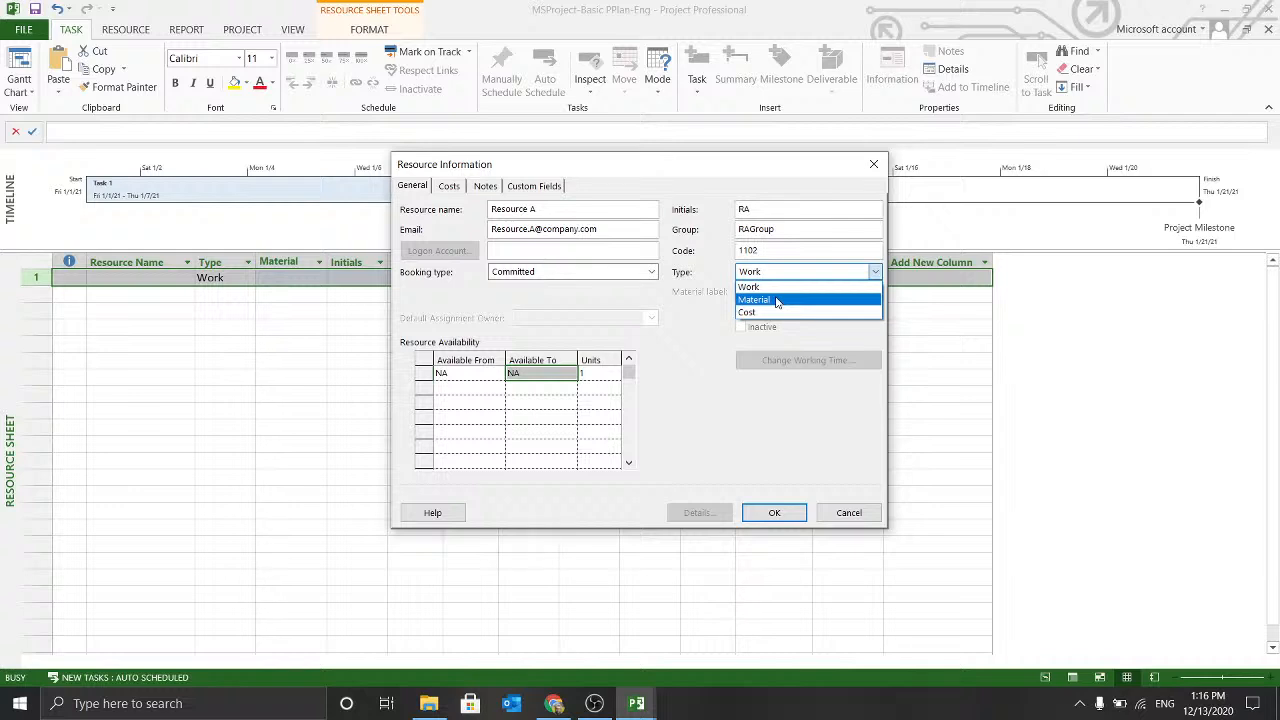
pyautogui.click(777, 300)
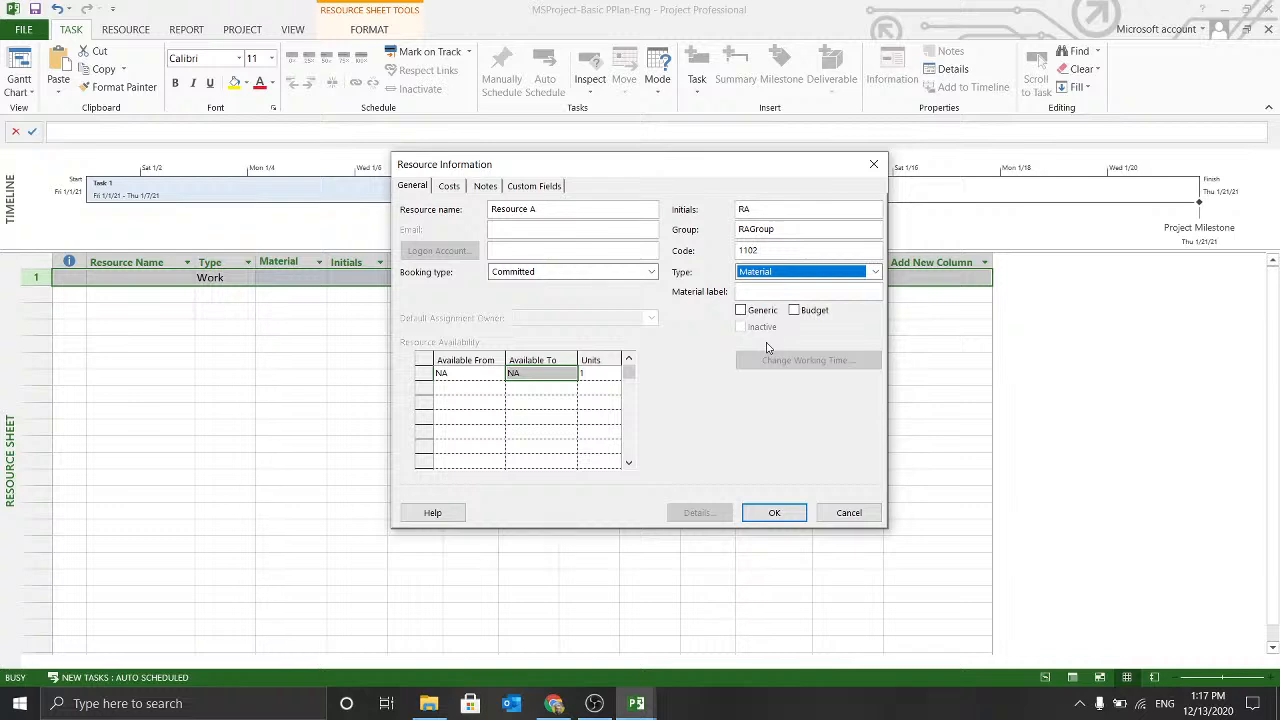
pyautogui.click(783, 271)
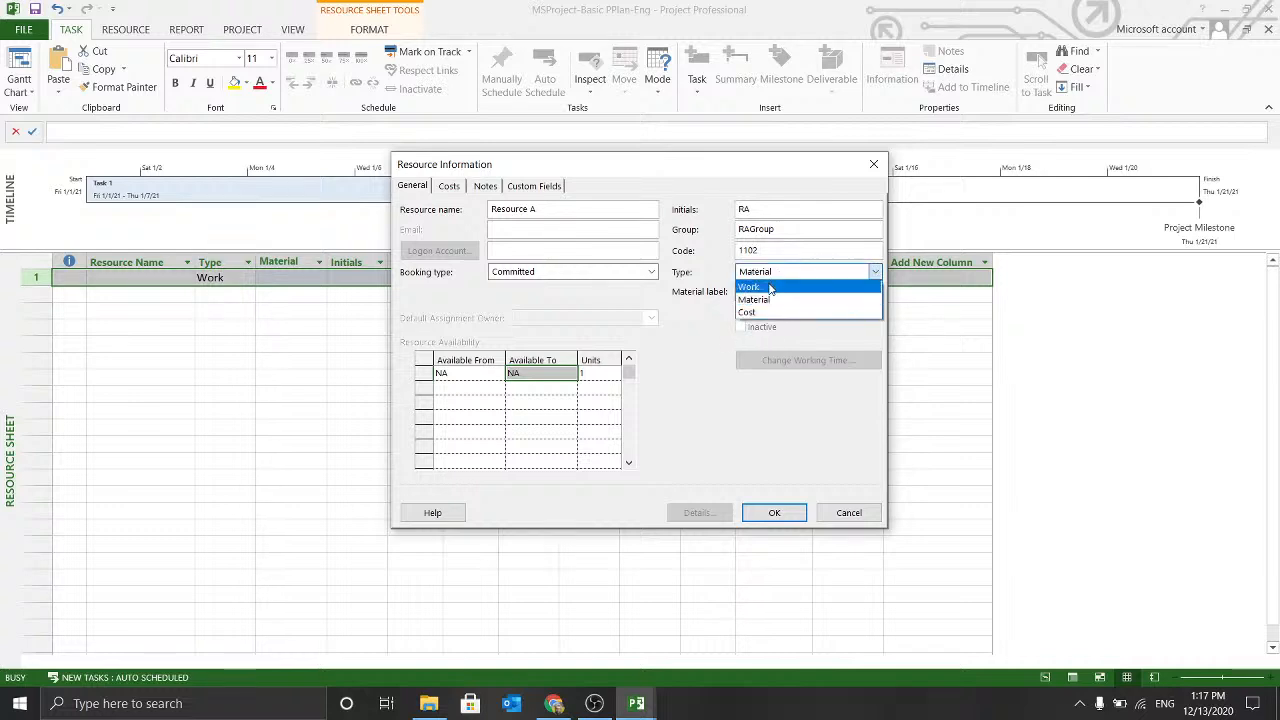
pyautogui.click(769, 287)
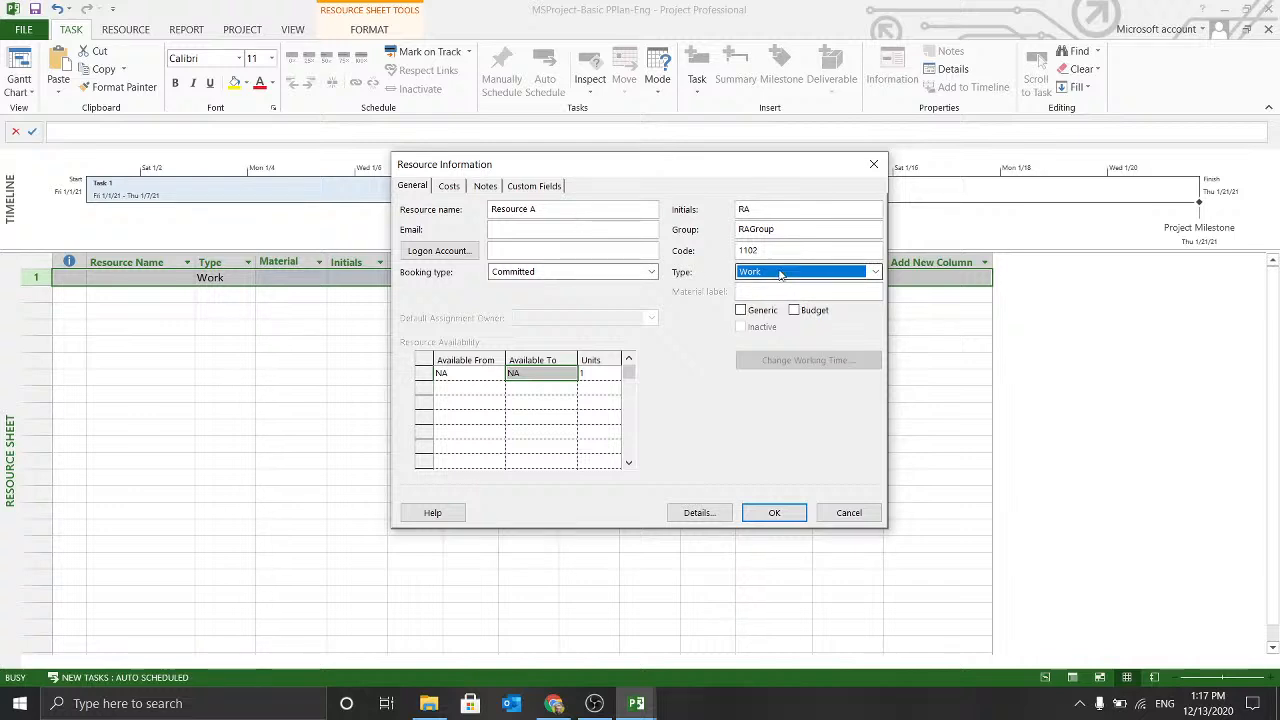
pyautogui.click(780, 271)
pyautogui.click(775, 313)
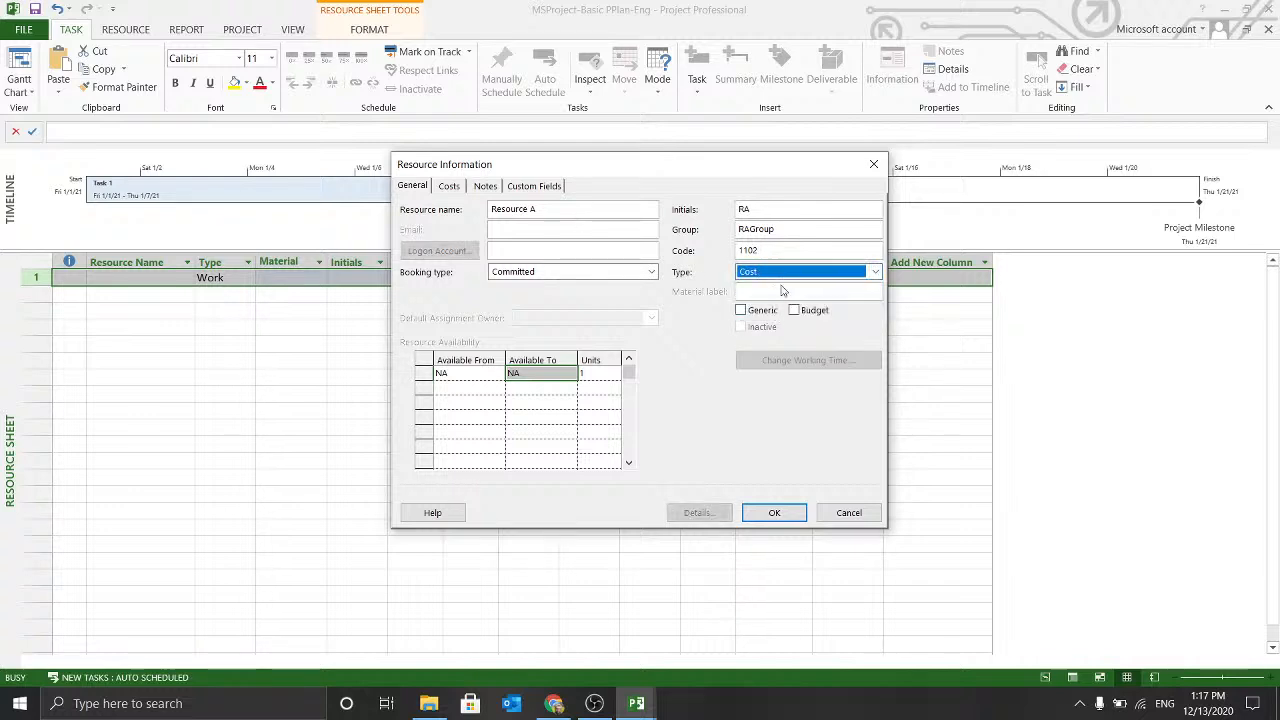
pyautogui.click(785, 271)
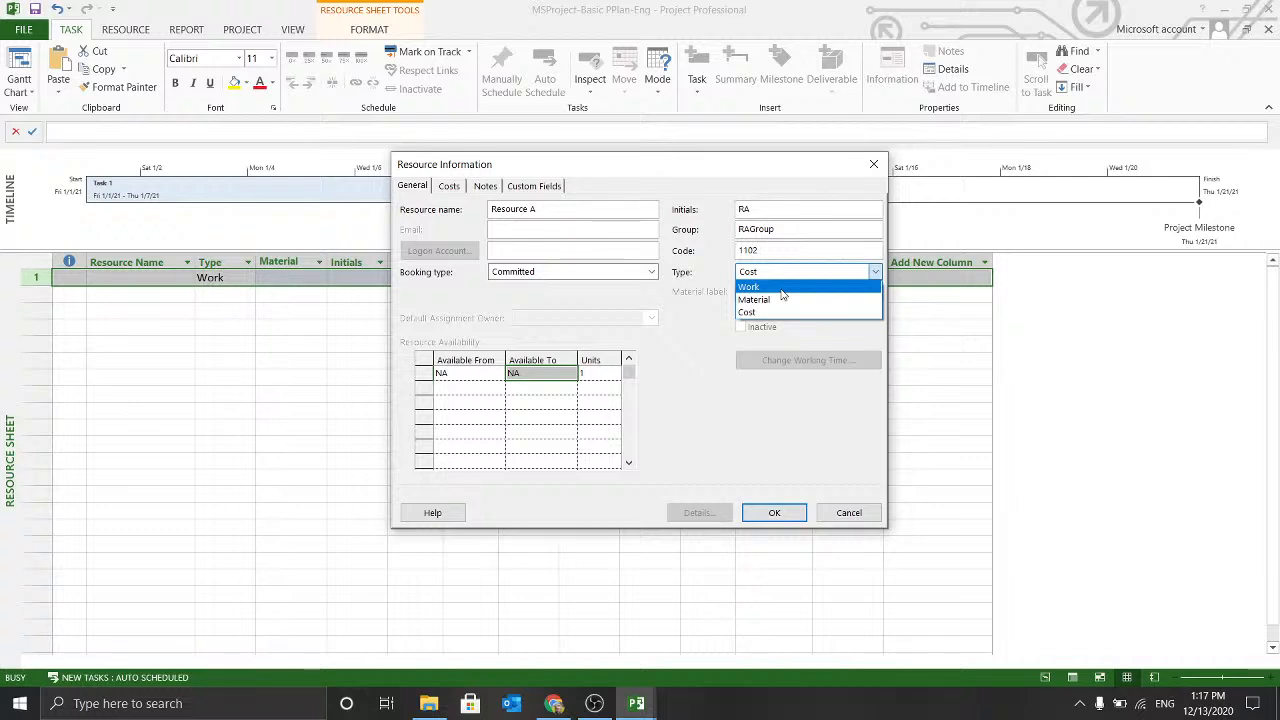
pyautogui.click(783, 288)
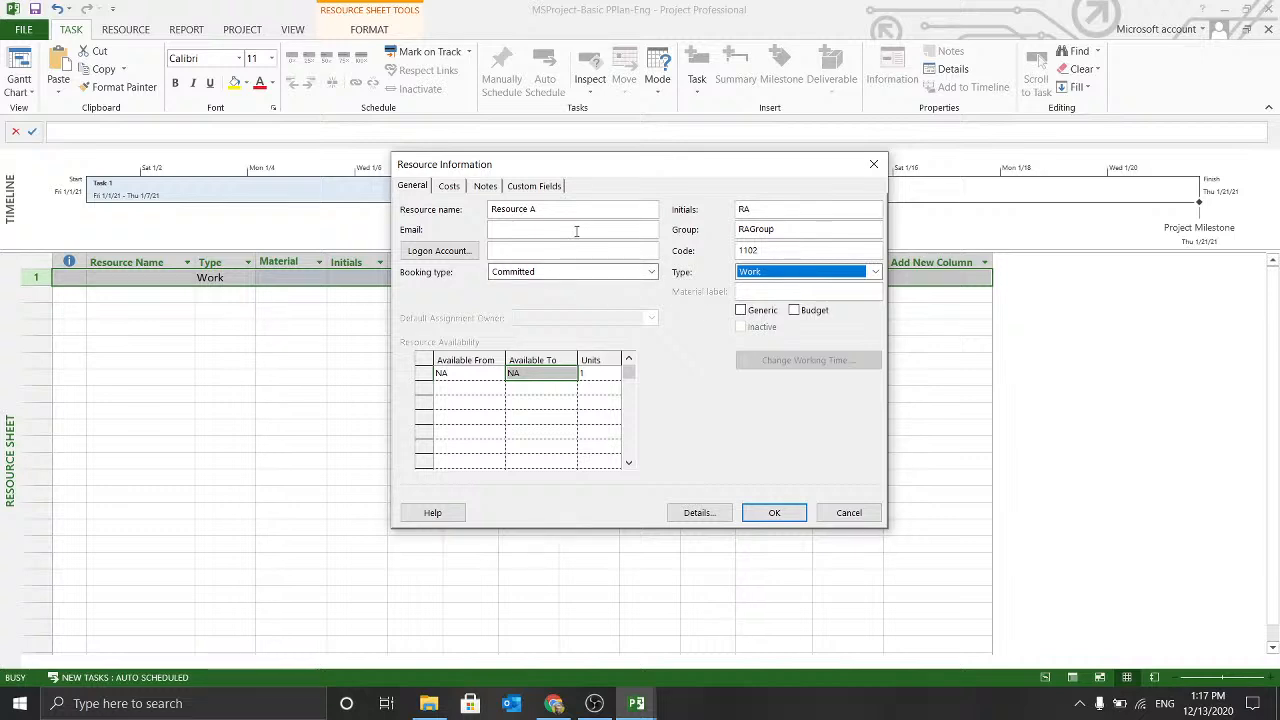
# Re-enter Resource A's e-mail address and open its cost rate tables.
pyautogui.click(576, 231)
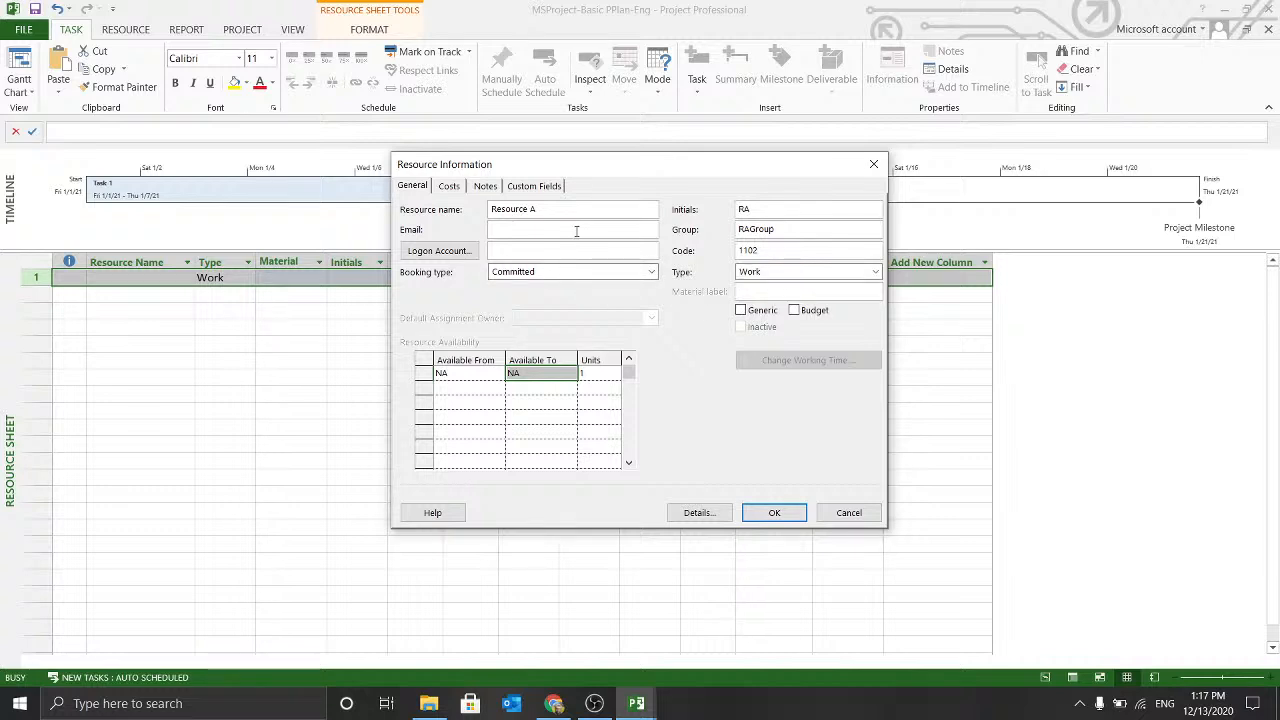
pyautogui.write('resource.a@company.com')
pyautogui.doubleClick(598, 229)
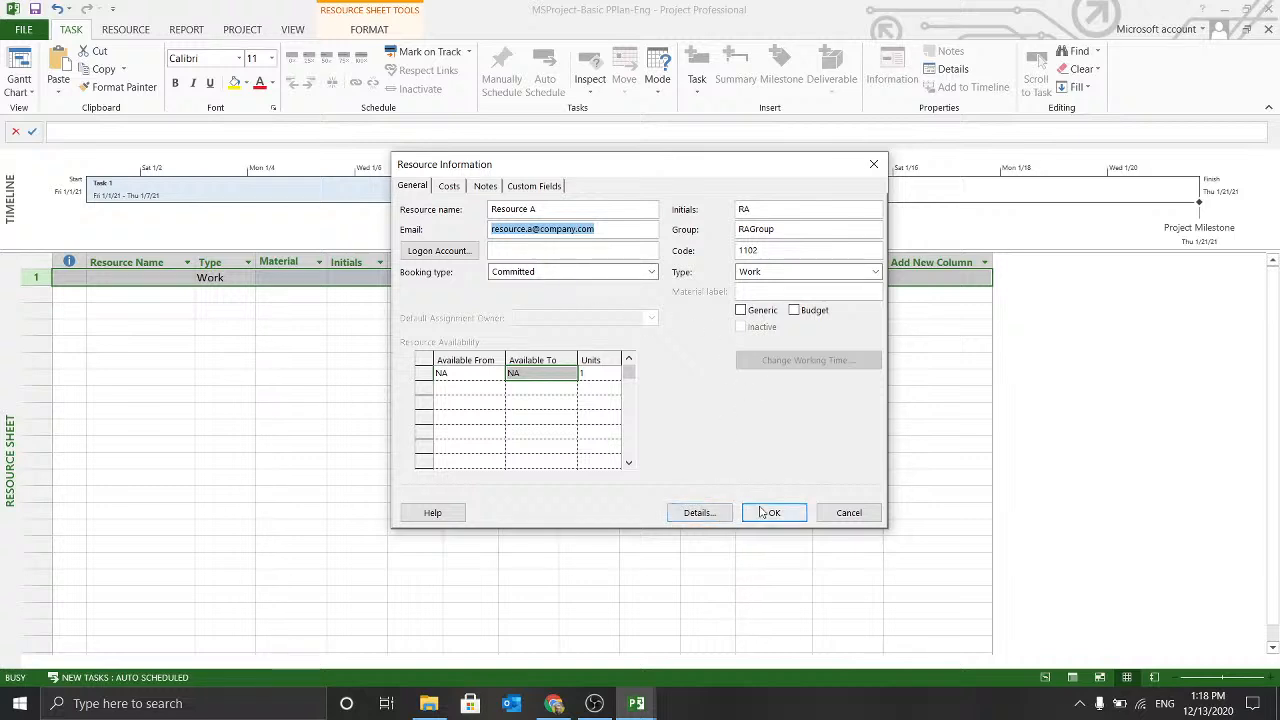
pyautogui.click(455, 187)
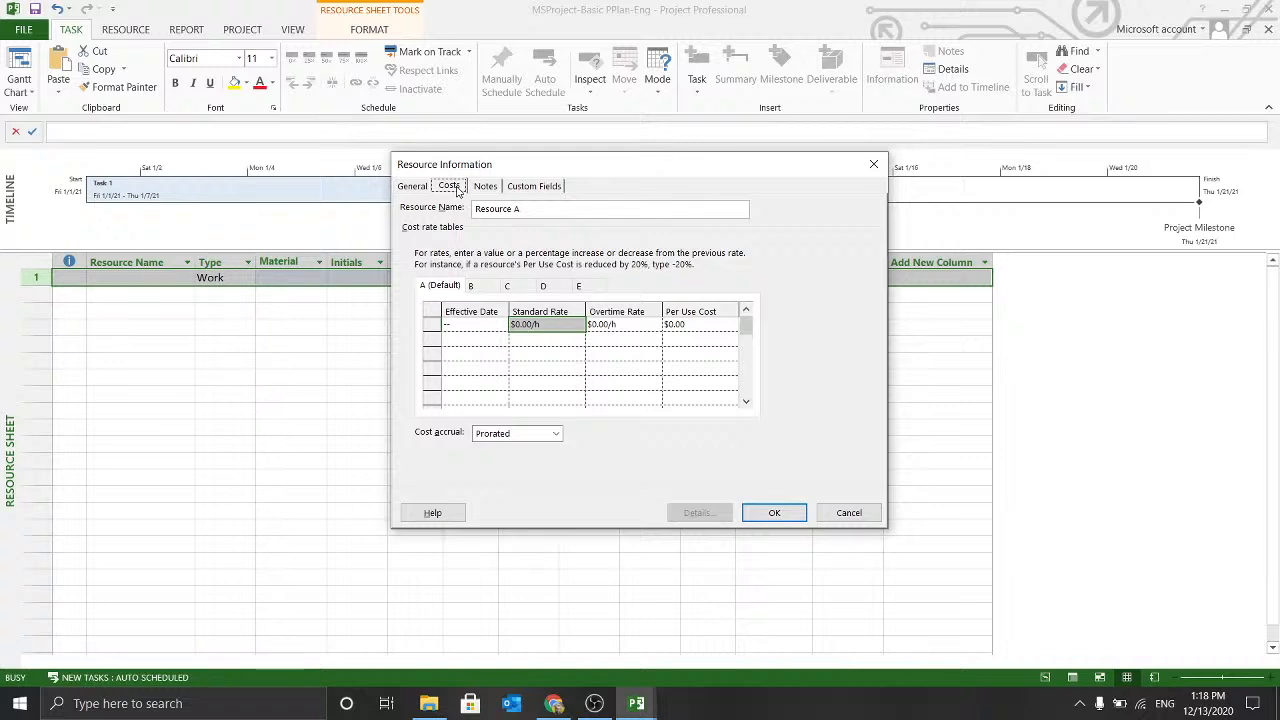
# Examine the effective date choices in the first two rows of Resource A's default cost rate table.
pyautogui.click(479, 323)
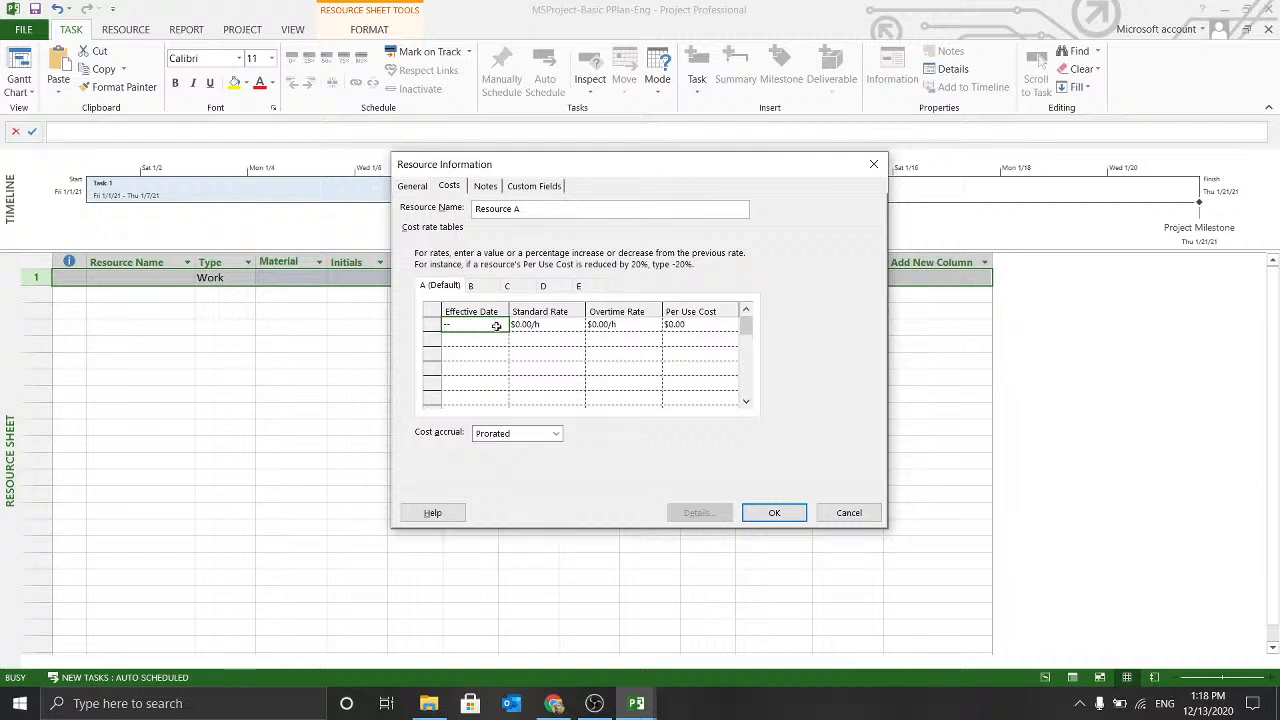
pyautogui.click(548, 324)
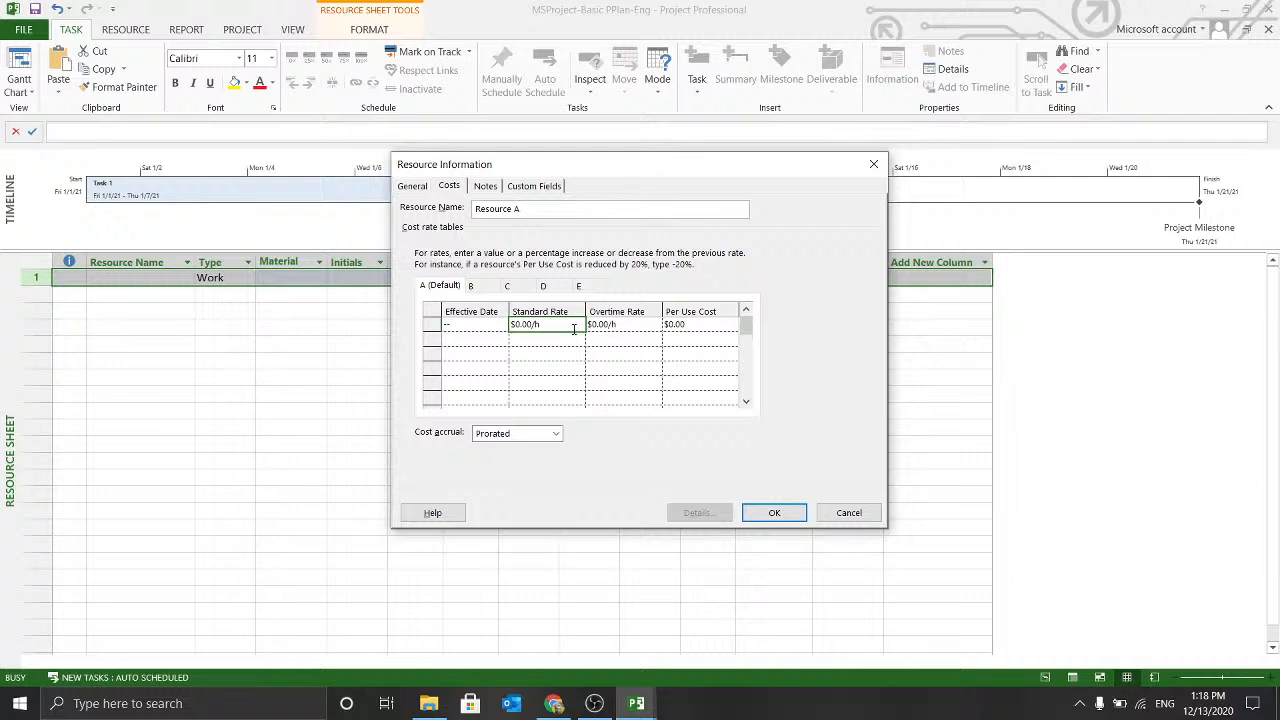
pyautogui.click(474, 338)
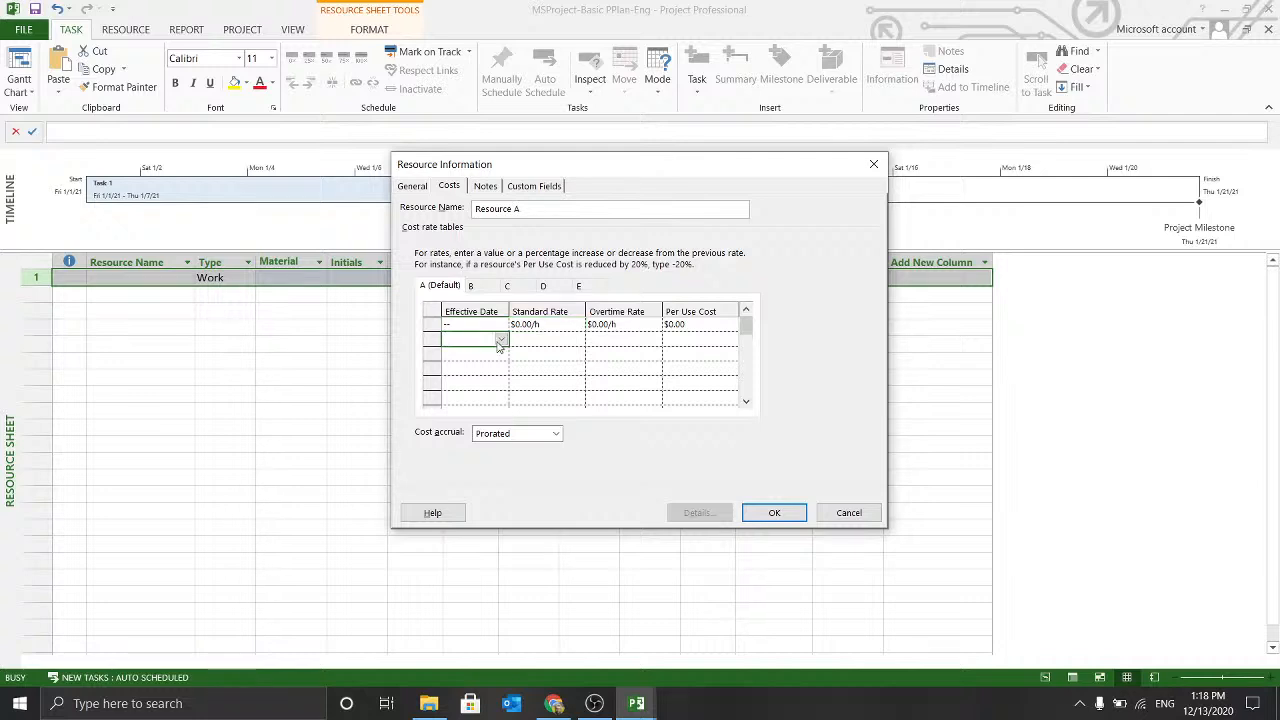
pyautogui.click(500, 342)
pyautogui.click(497, 322)
pyautogui.click(497, 322)
pyautogui.click(497, 340)
pyautogui.click(501, 340)
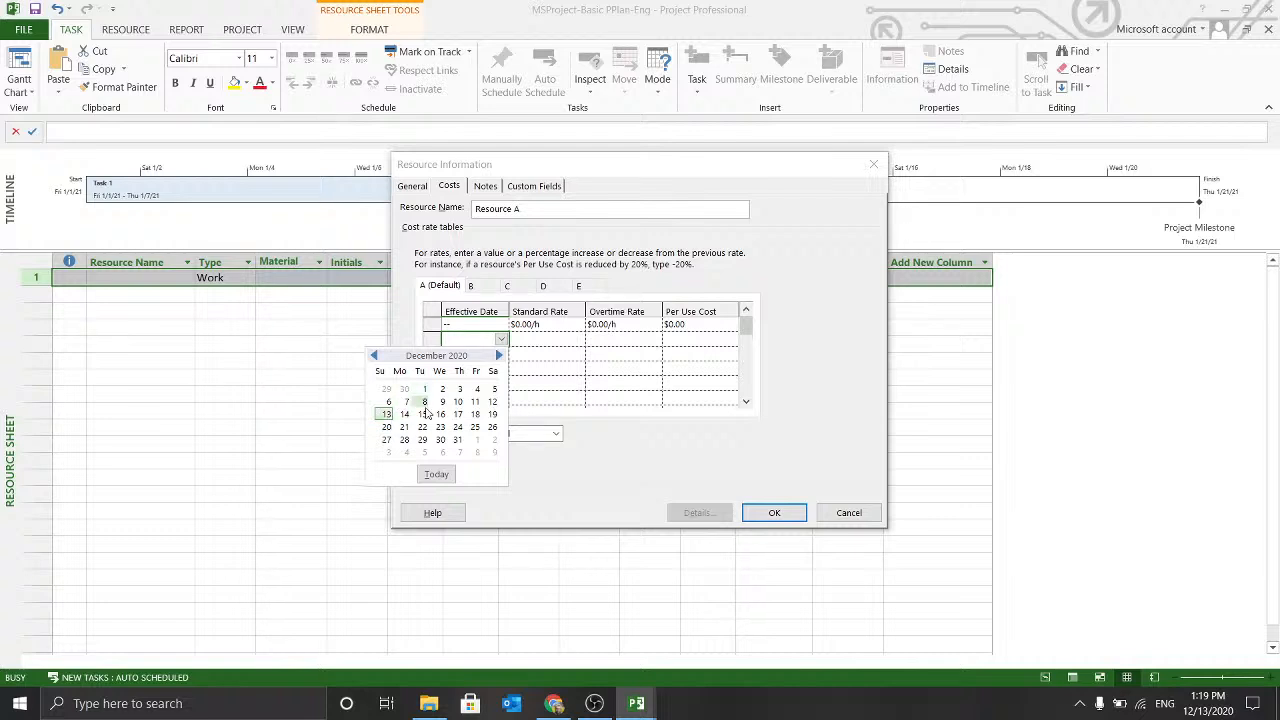
pyautogui.click(481, 315)
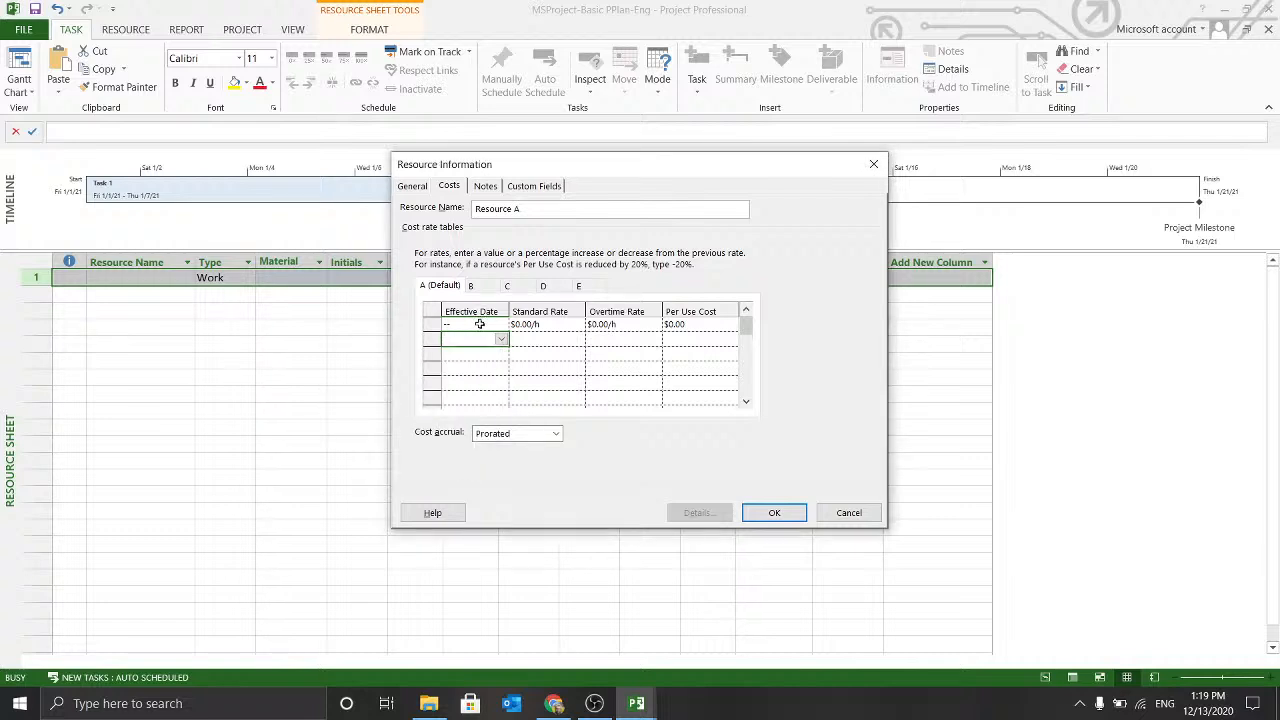
pyautogui.click(481, 324)
# Set Resource A's standard rate to $10.00/h and overtime rate to $15.00/h in cost rate table A.
pyautogui.click(553, 324)
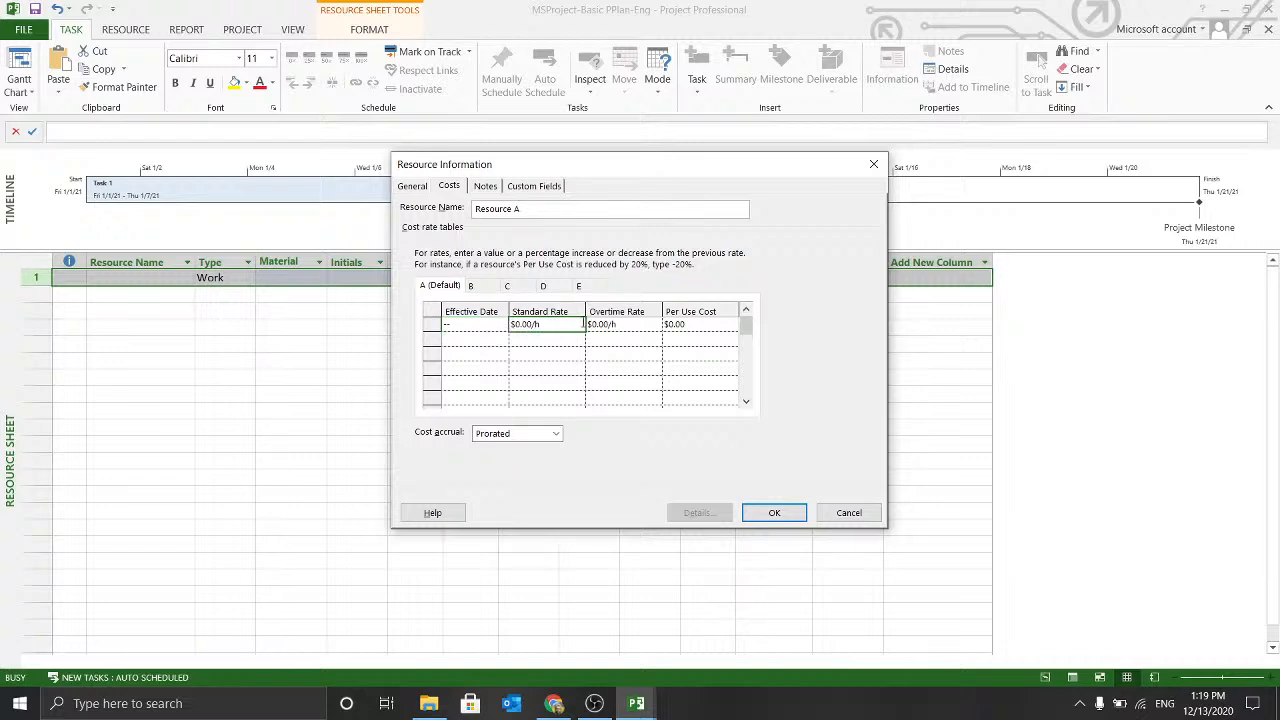
pyautogui.click(532, 324)
pyautogui.write('1')
pyautogui.click(633, 324)
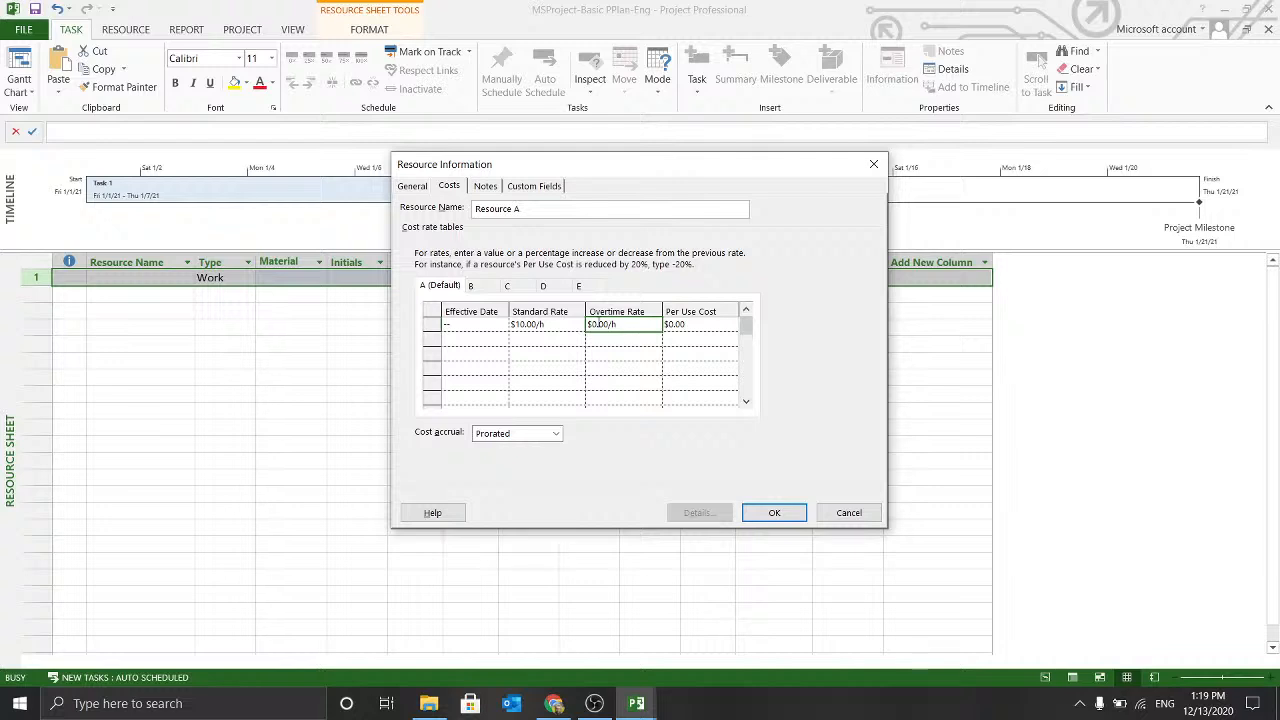
pyautogui.click(599, 324)
pyautogui.press('BackSpace')
pyautogui.write('15')
# Enter a per use cost for Resource A in the first row of cost rate table A.
pyautogui.click(727, 322)
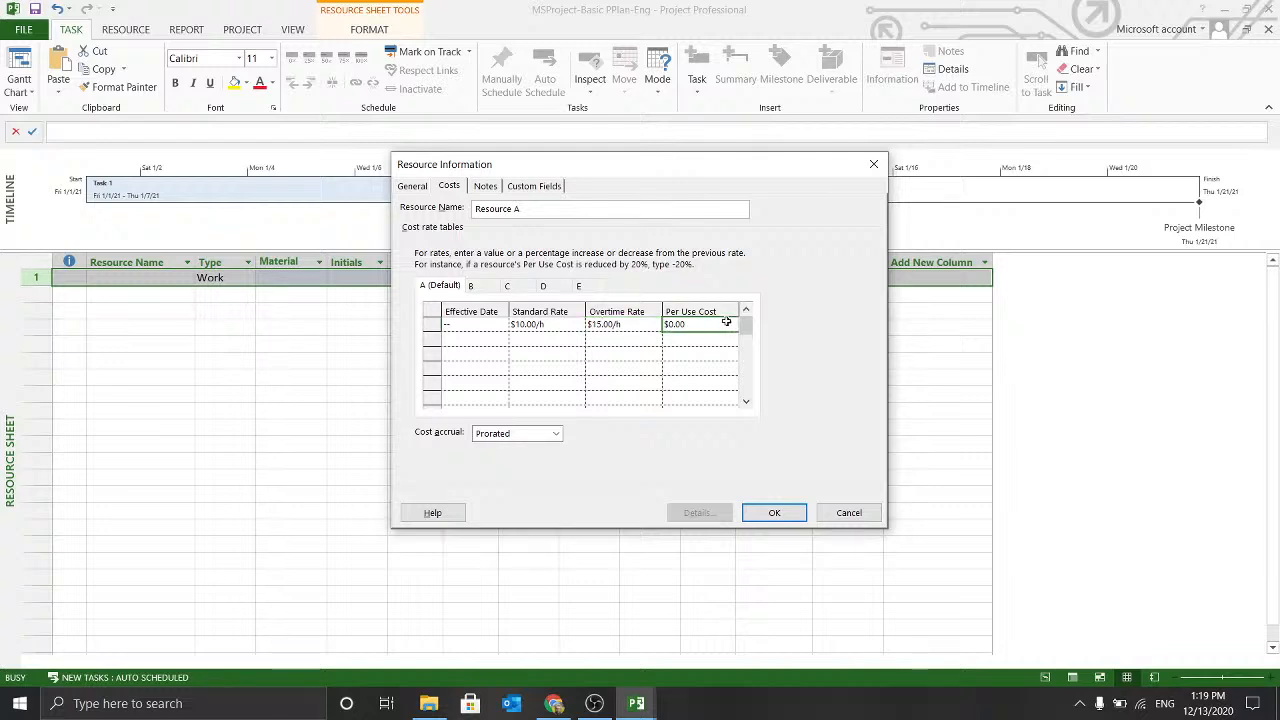
pyautogui.click(675, 324)
pyautogui.hotkey('shift', 'Home')
pyautogui.write('$10')
pyautogui.press('BackSpace')
pyautogui.press('BackSpace')
pyautogui.write('20')
pyautogui.press('Return')
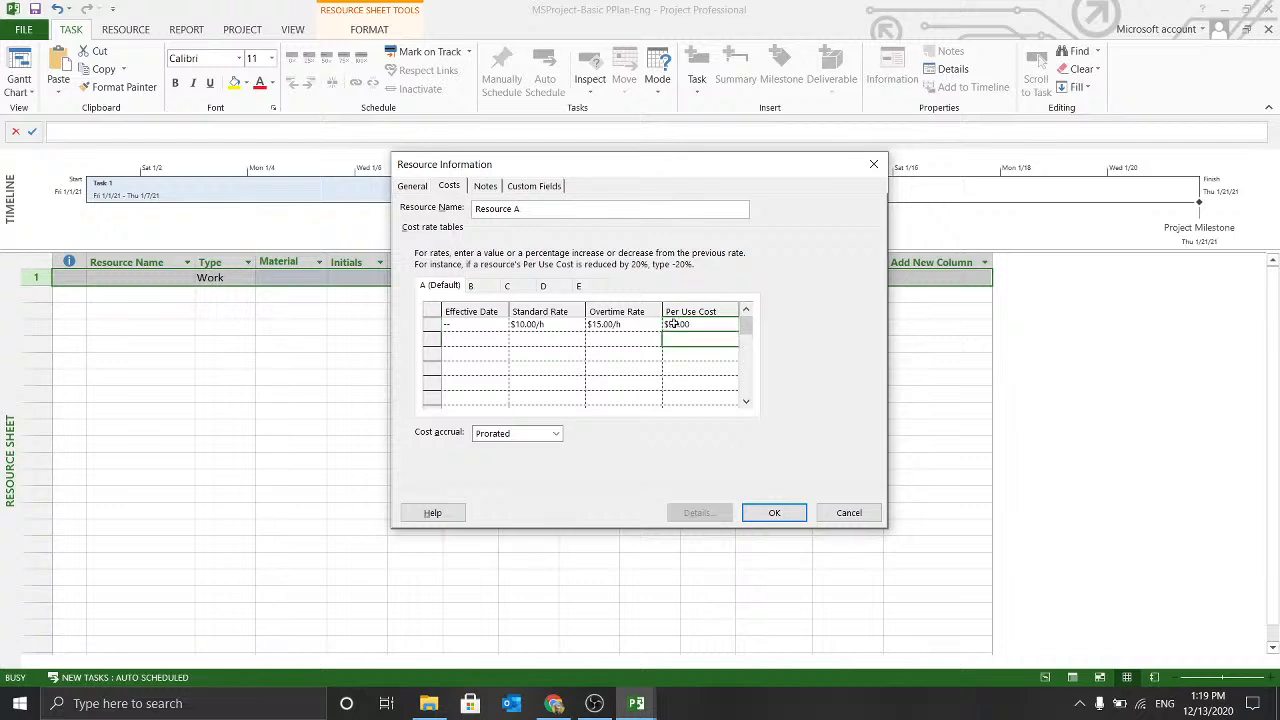
# Check the effective date choices in the second cost rate row and the notes section, and save Resource A's information.
pyautogui.click(484, 340)
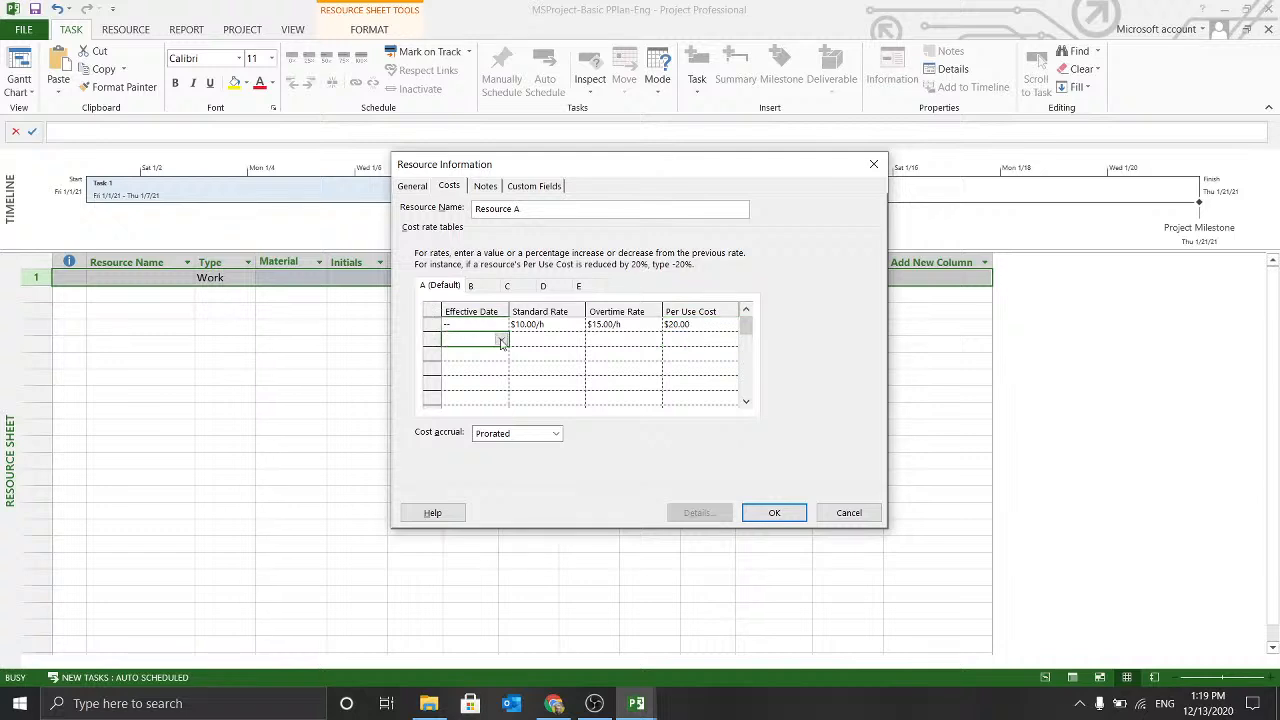
pyautogui.click(503, 342)
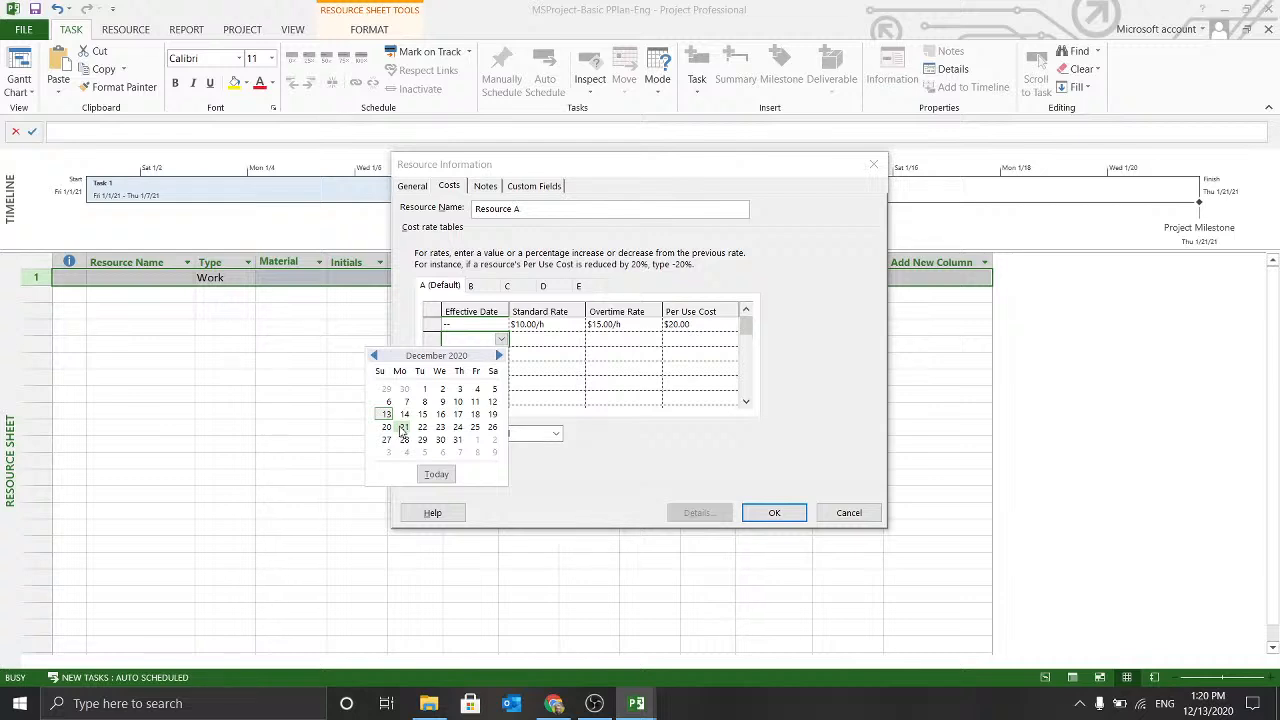
pyautogui.click(562, 339)
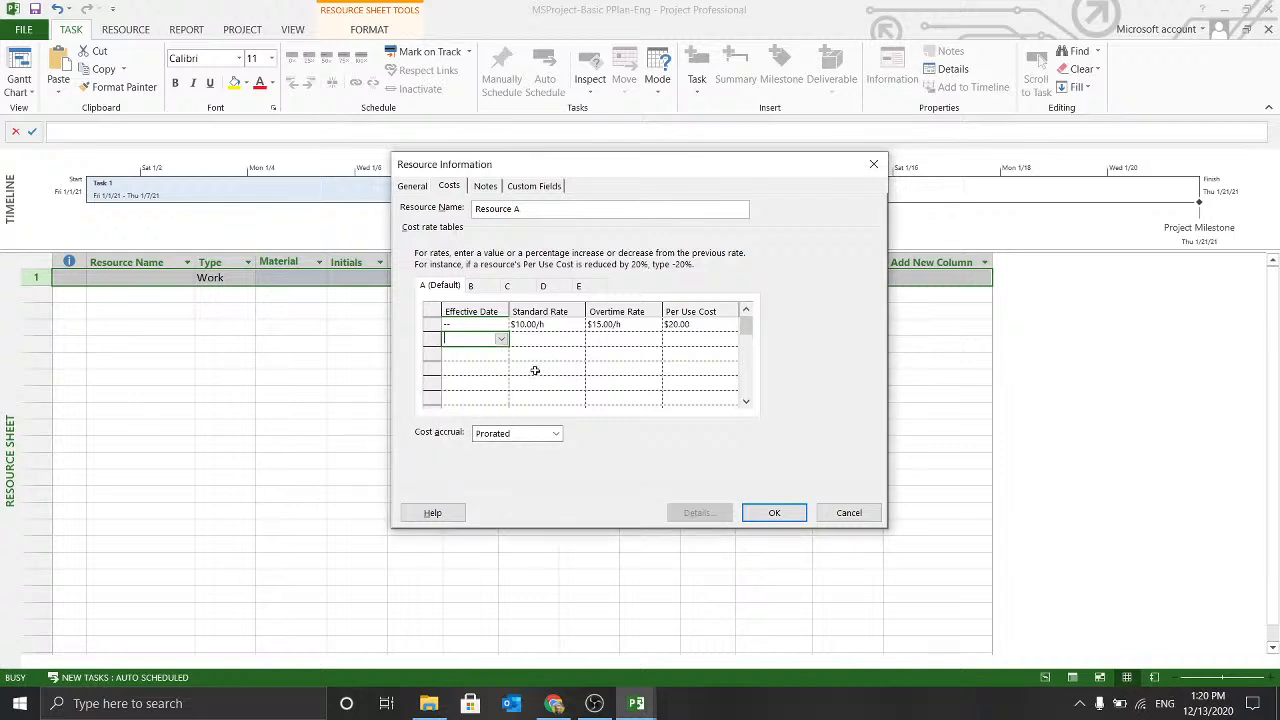
pyautogui.click(494, 190)
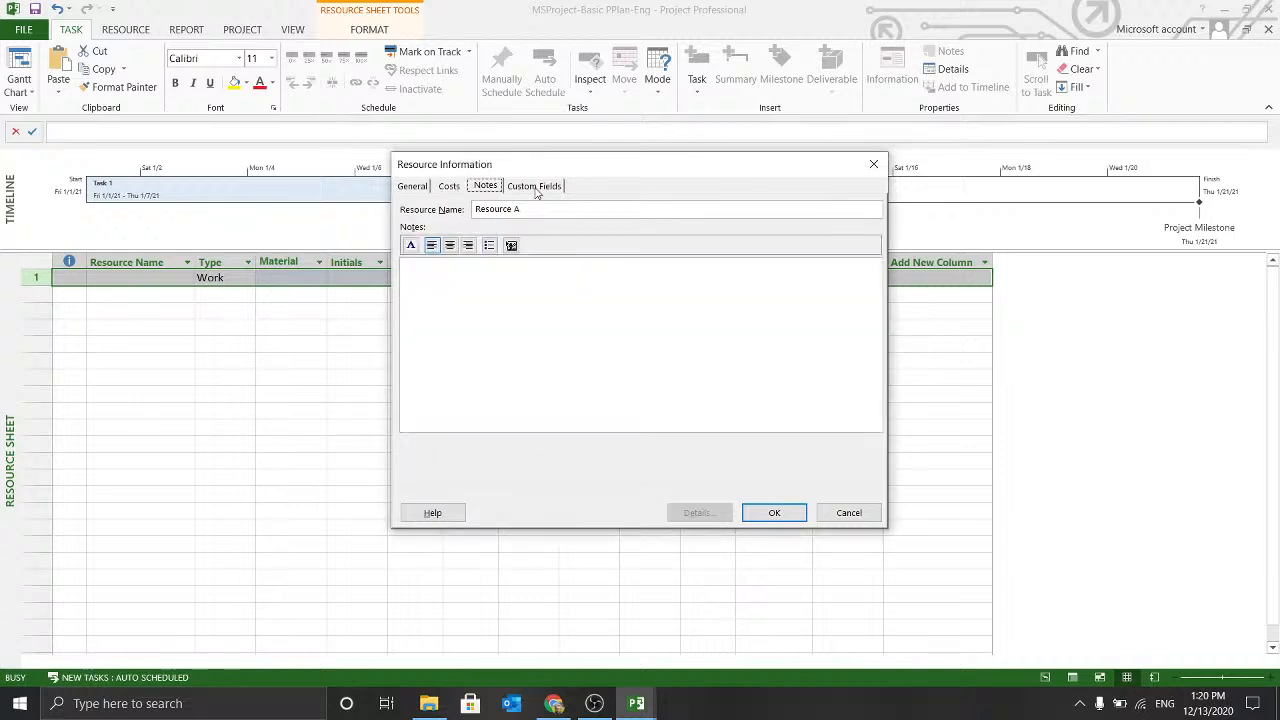
pyautogui.click(762, 512)
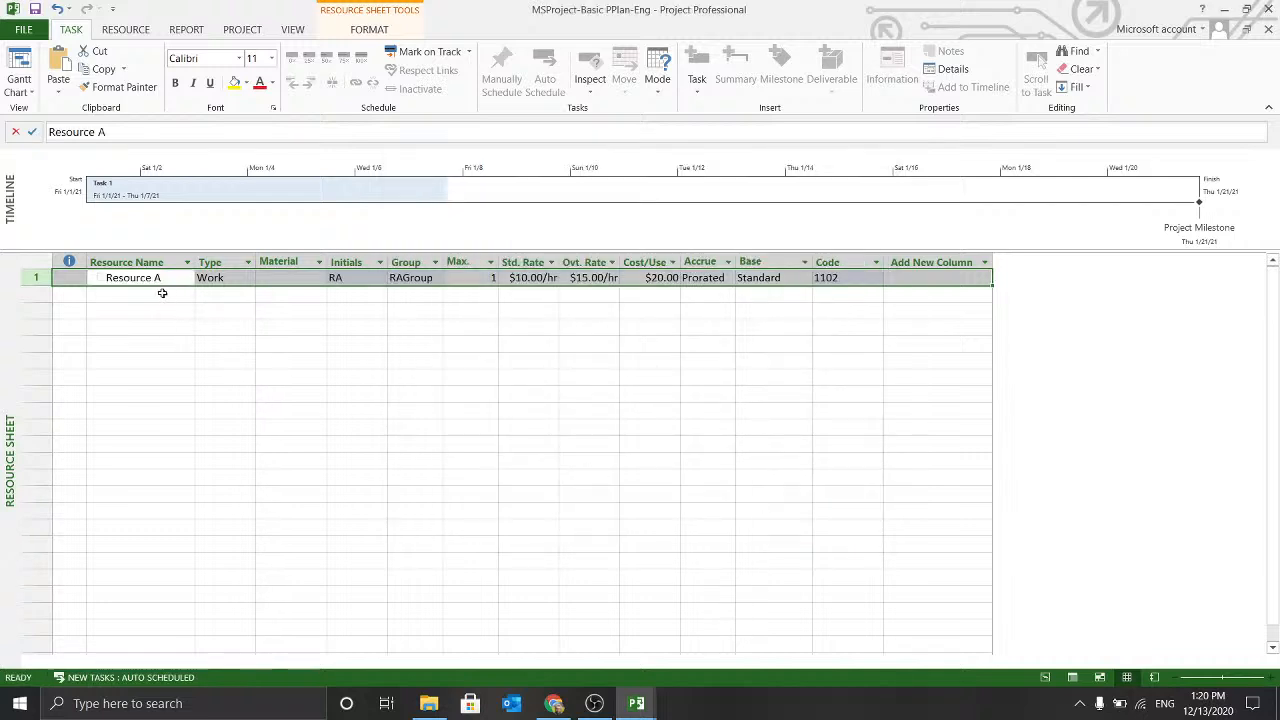
pyautogui.click(161, 293)
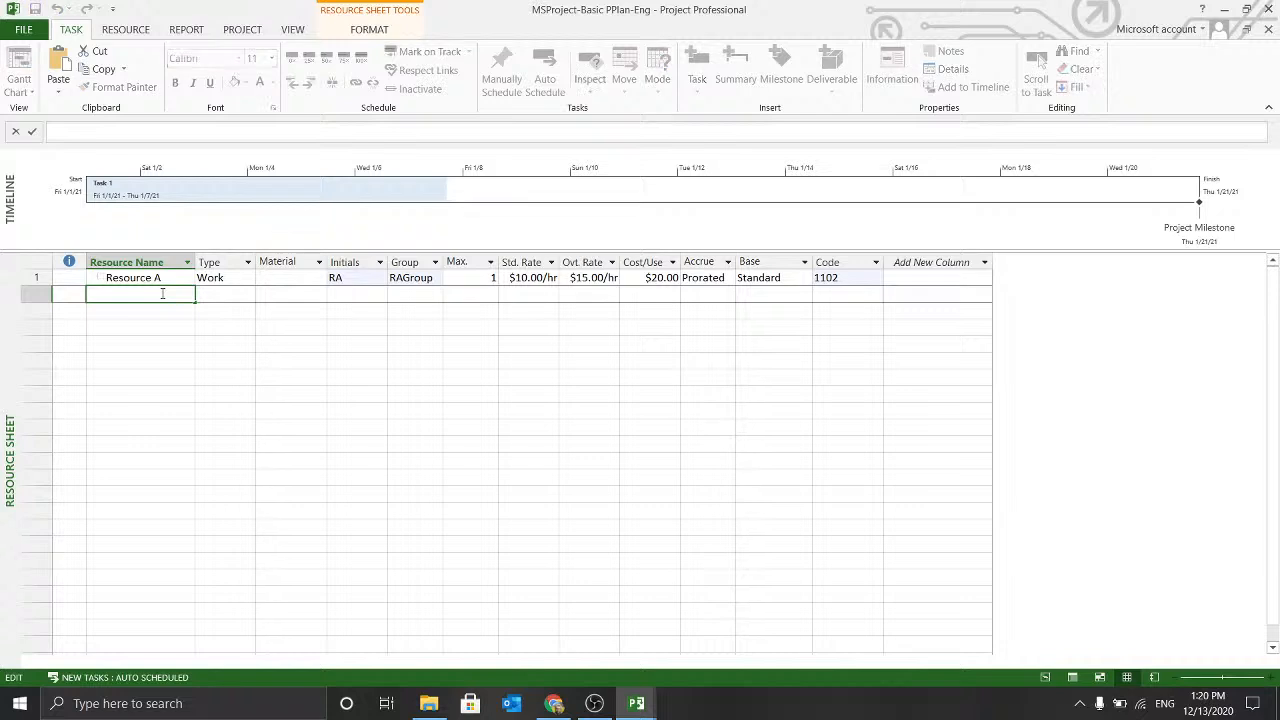
pyautogui.click(163, 328)
pyautogui.click(161, 294)
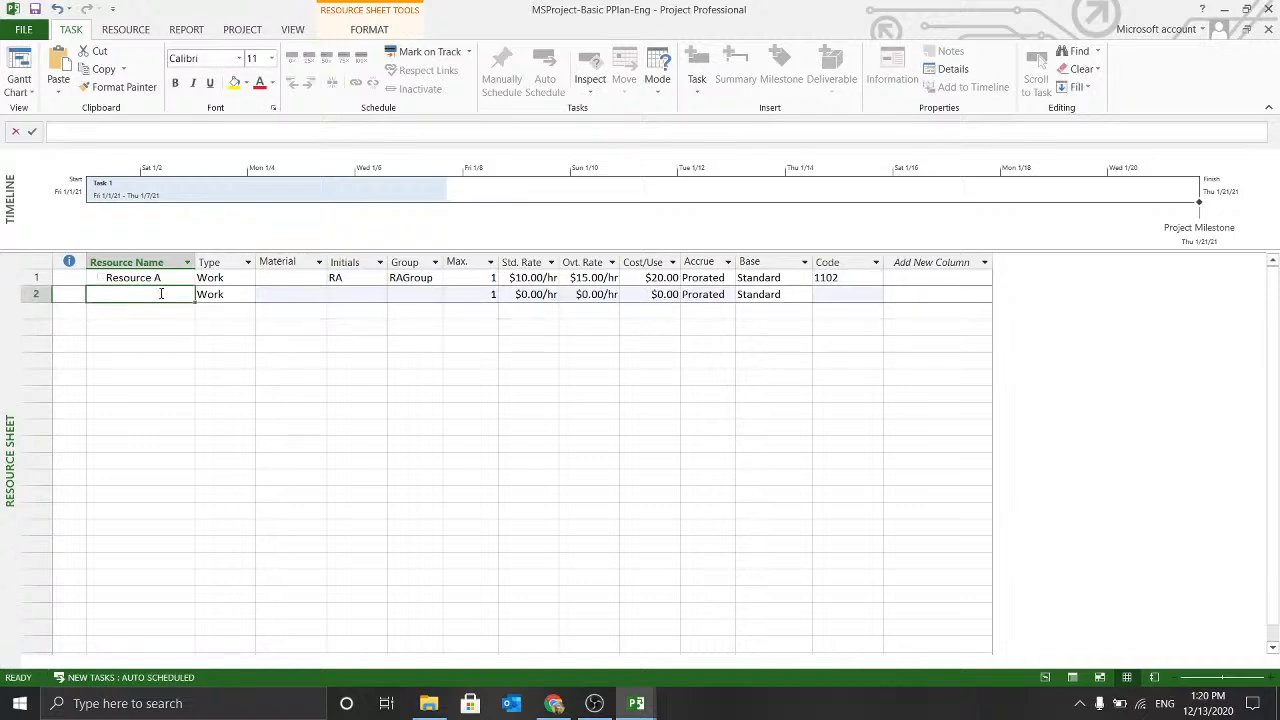
pyautogui.hotkey('ctrl', 'z')
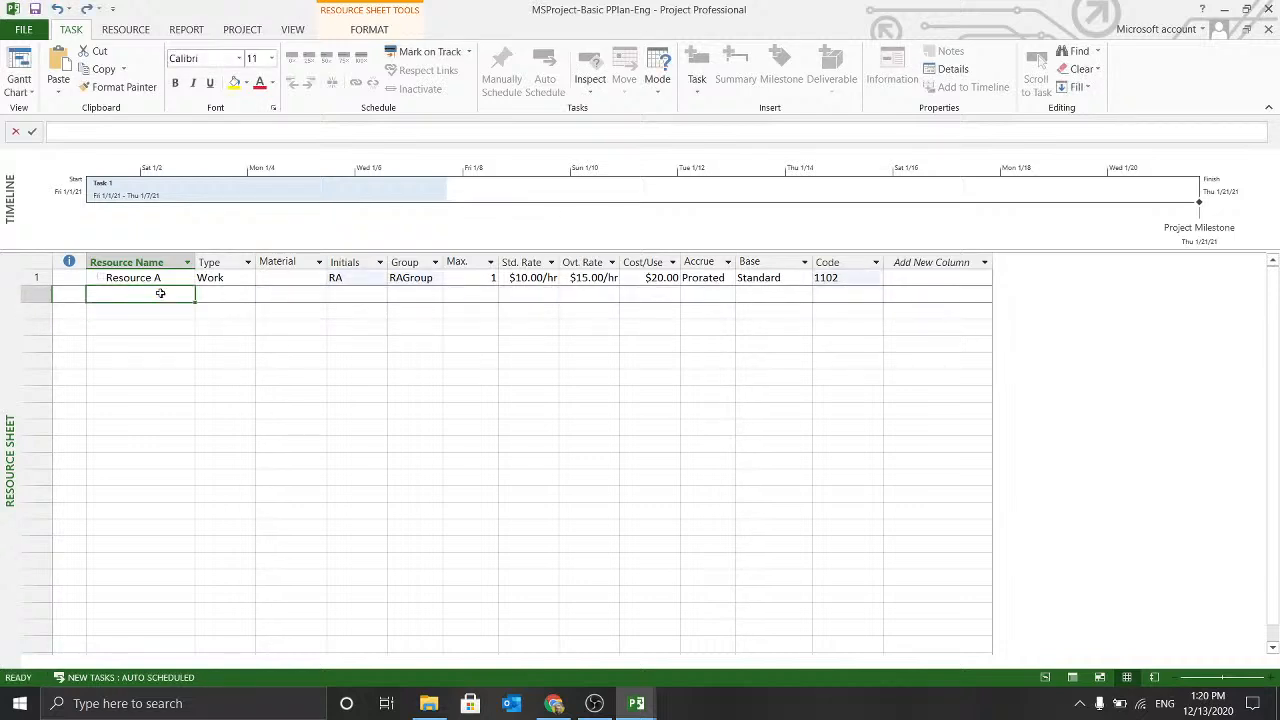
pyautogui.click(118, 31)
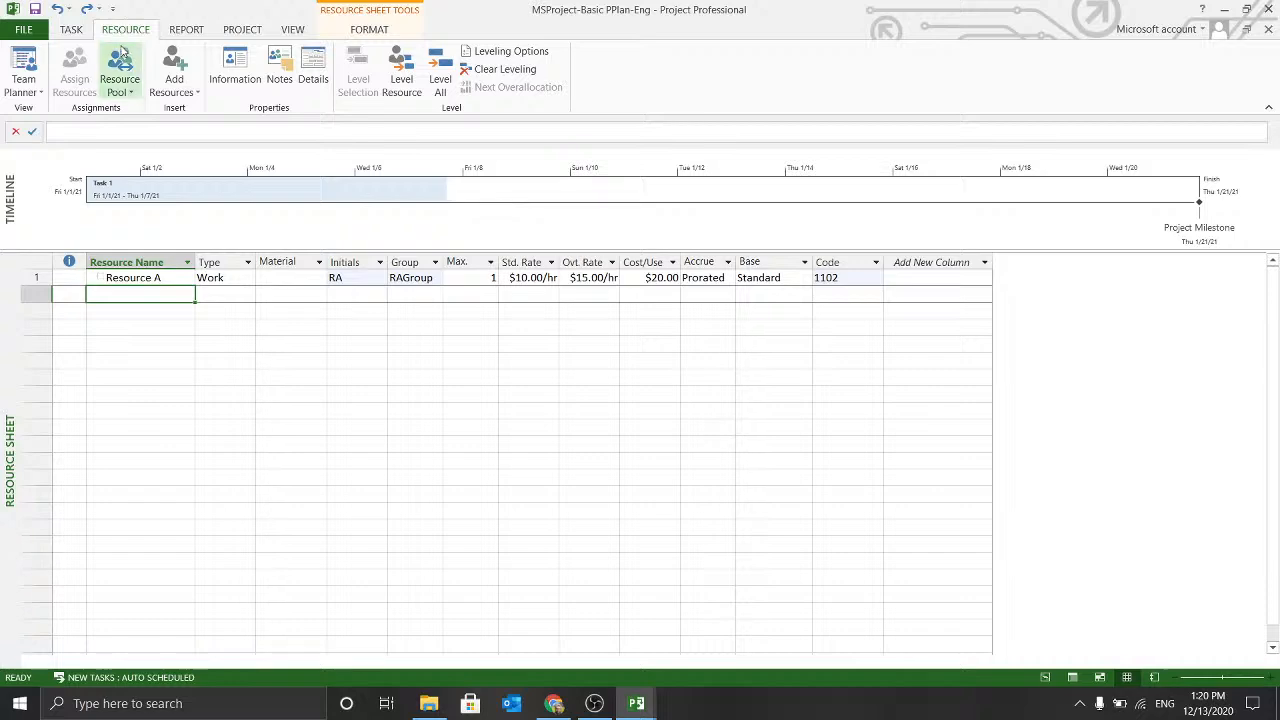
pyautogui.click(237, 80)
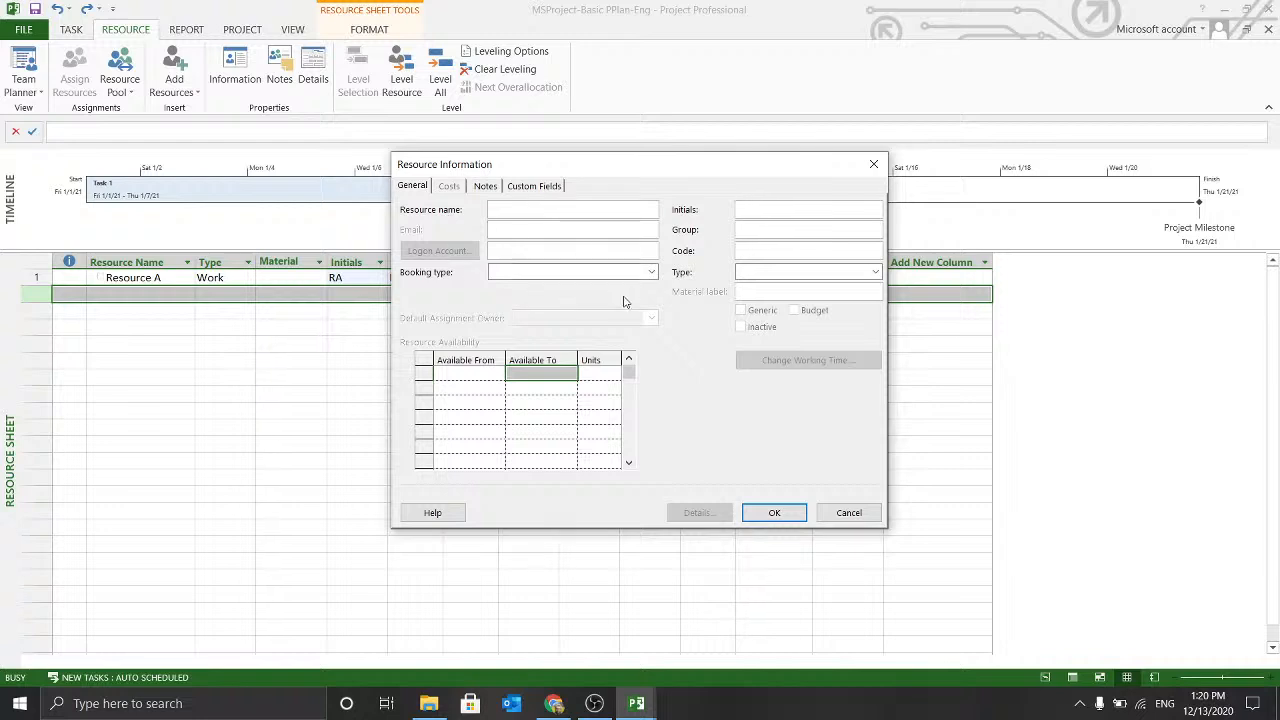
pyautogui.click(827, 514)
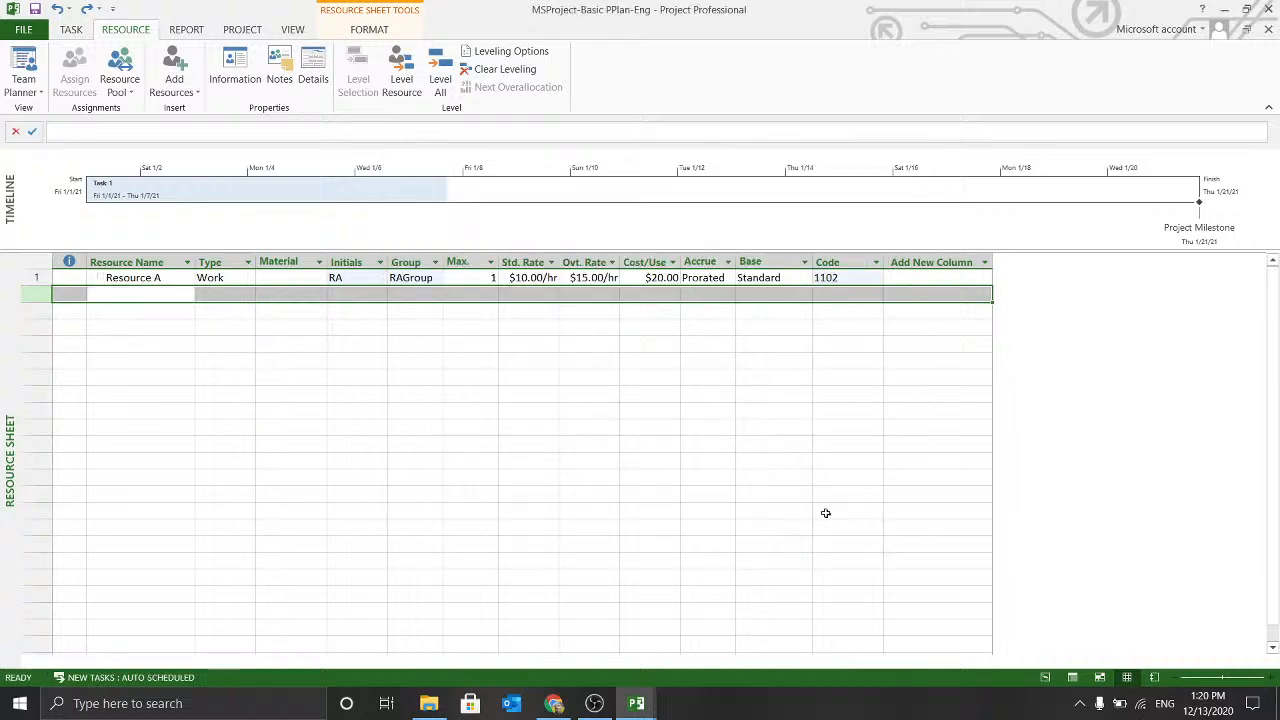
# Show the resource details form and add Resource B with initials RB and max units 1.
pyautogui.click(313, 58)
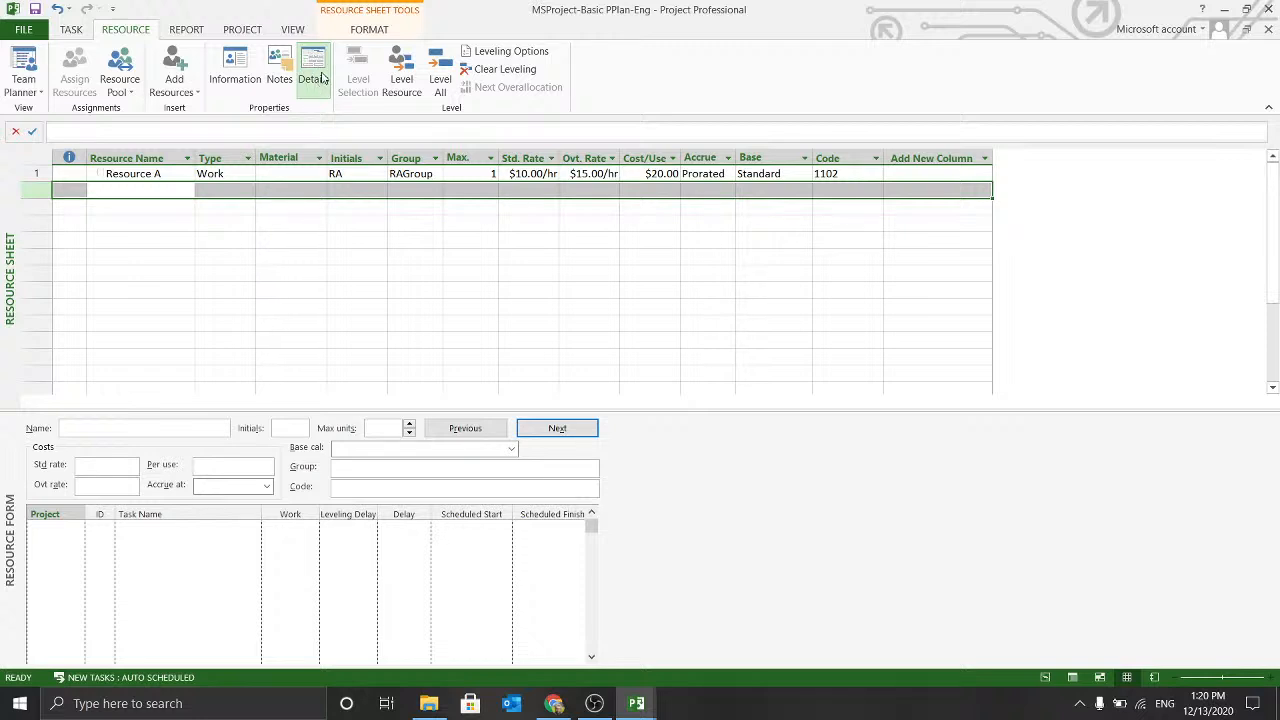
pyautogui.click(108, 426)
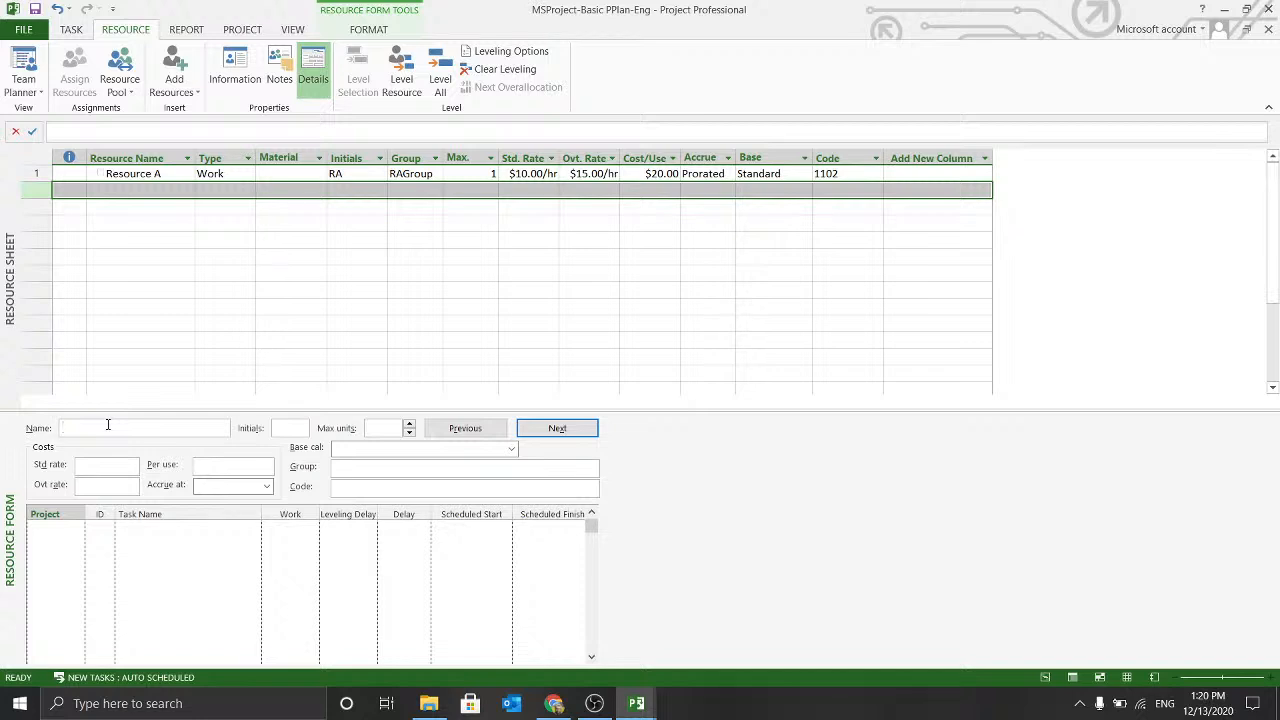
pyautogui.write('Resou')
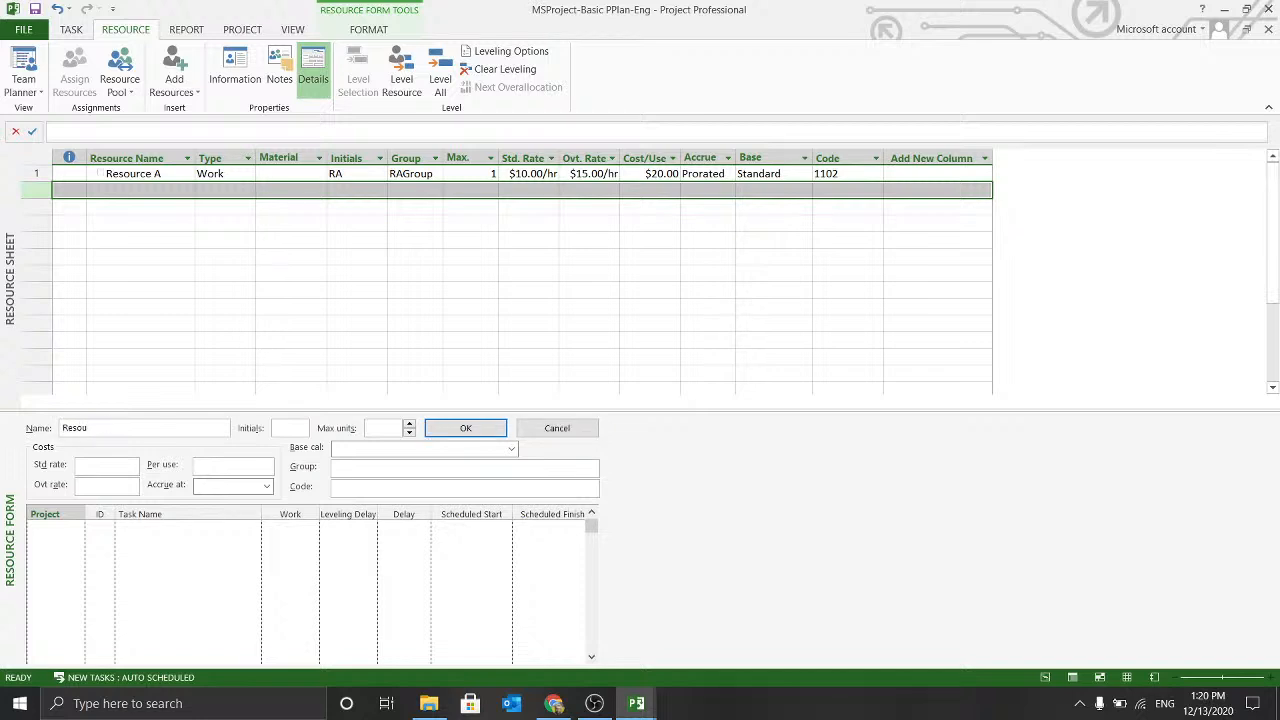
pyautogui.write('rce ')
pyautogui.write('B')
pyautogui.write('RB')
pyautogui.write('1')
pyautogui.hotkey('alt', 'F4')
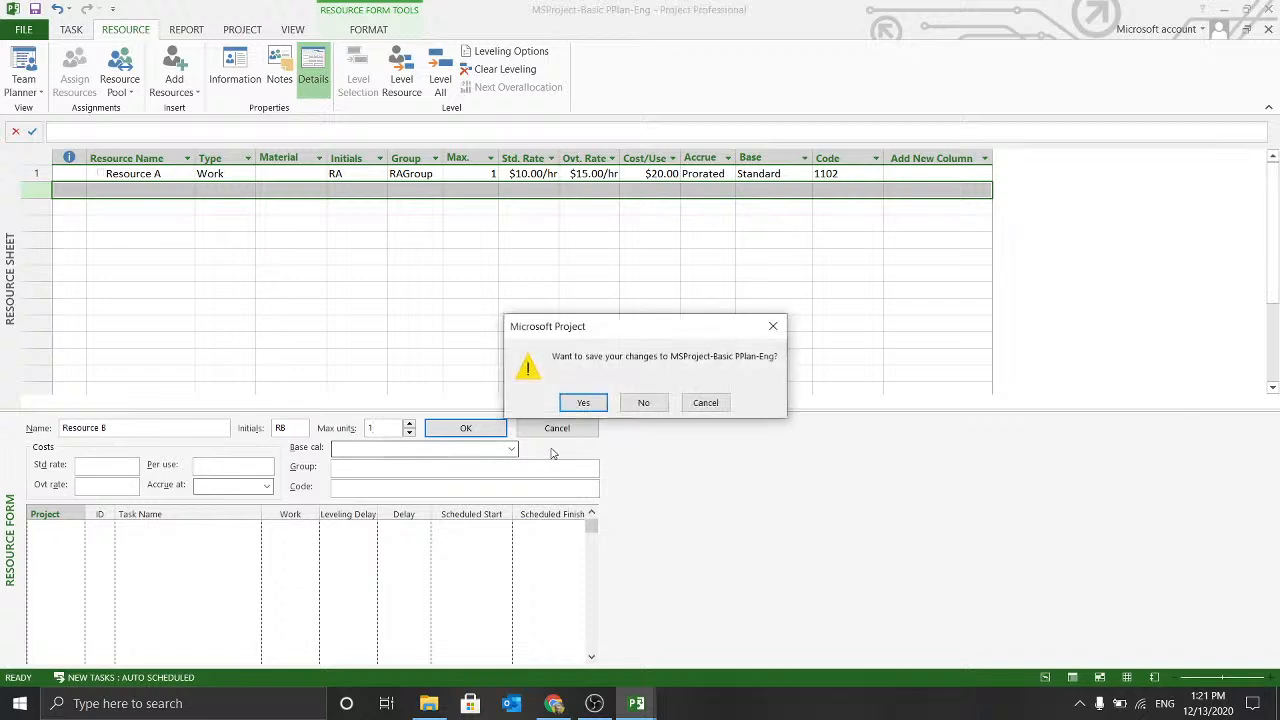
pyautogui.click(583, 402)
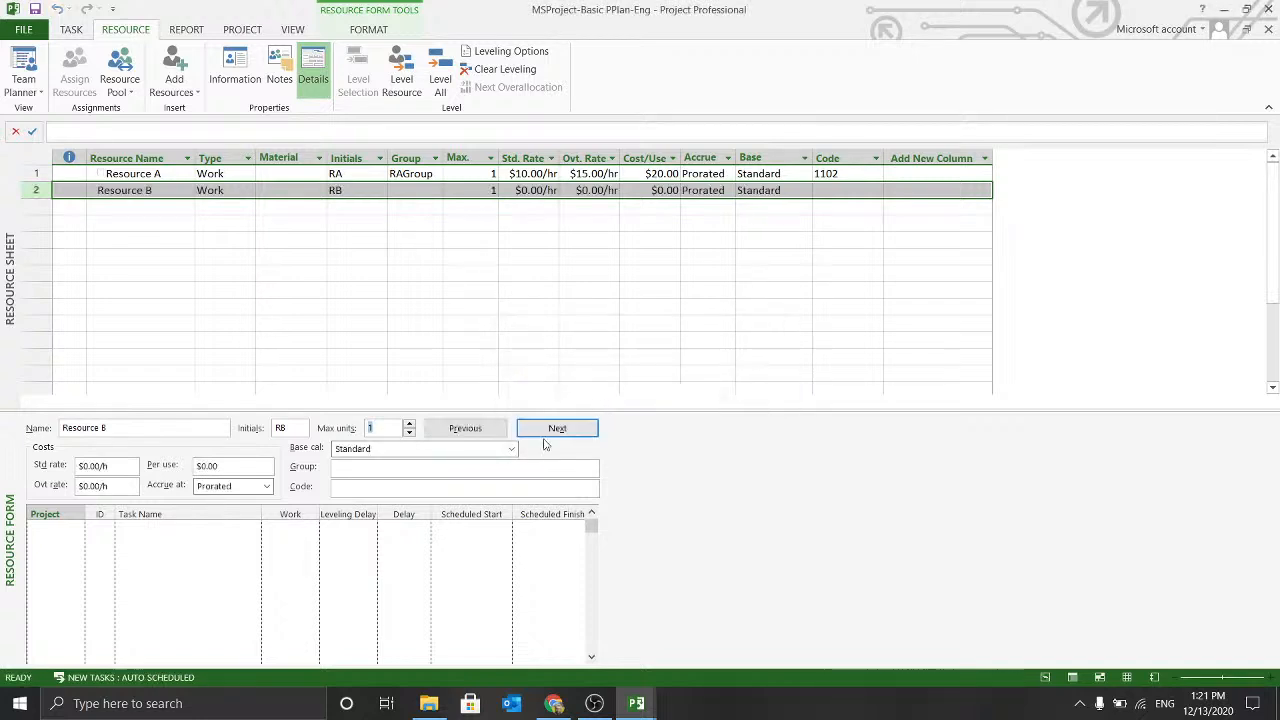
# Set Resource B's standard rate to $10.00/h, per use cost to $20.00 and overtime rate to $15.00/h, keeping the Standard base calendar.
pyautogui.click(510, 449)
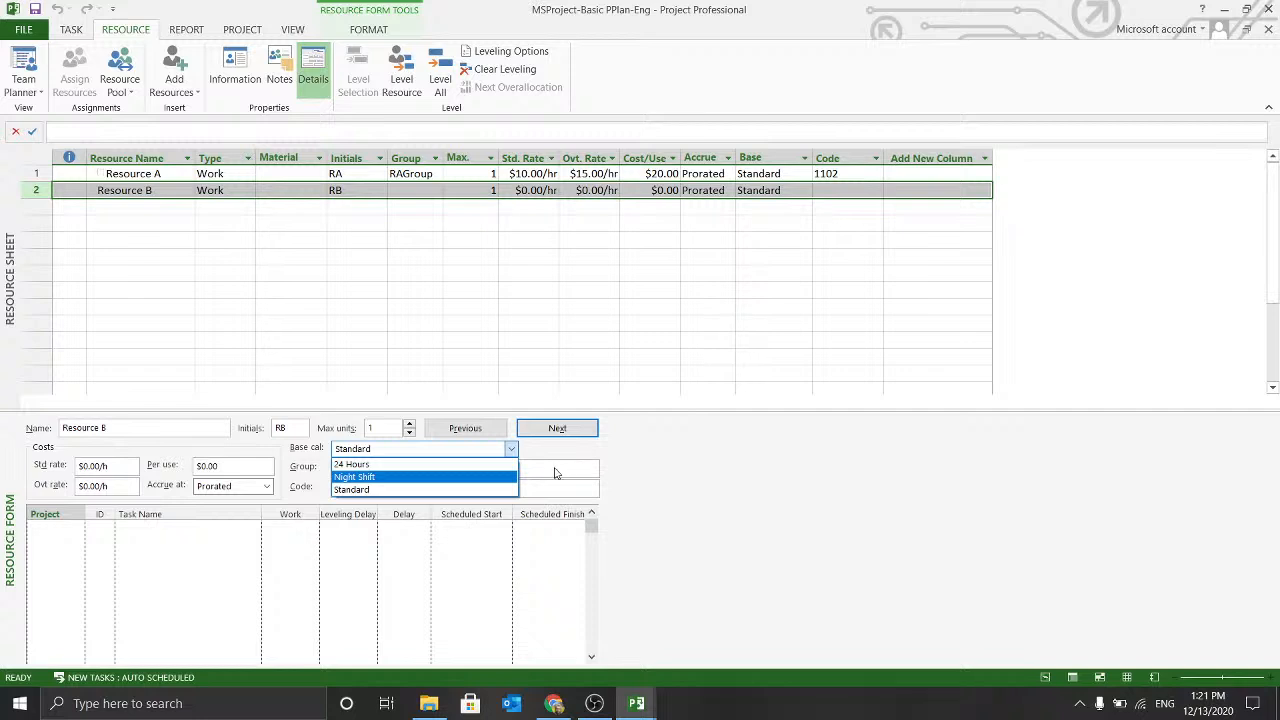
pyautogui.click(632, 445)
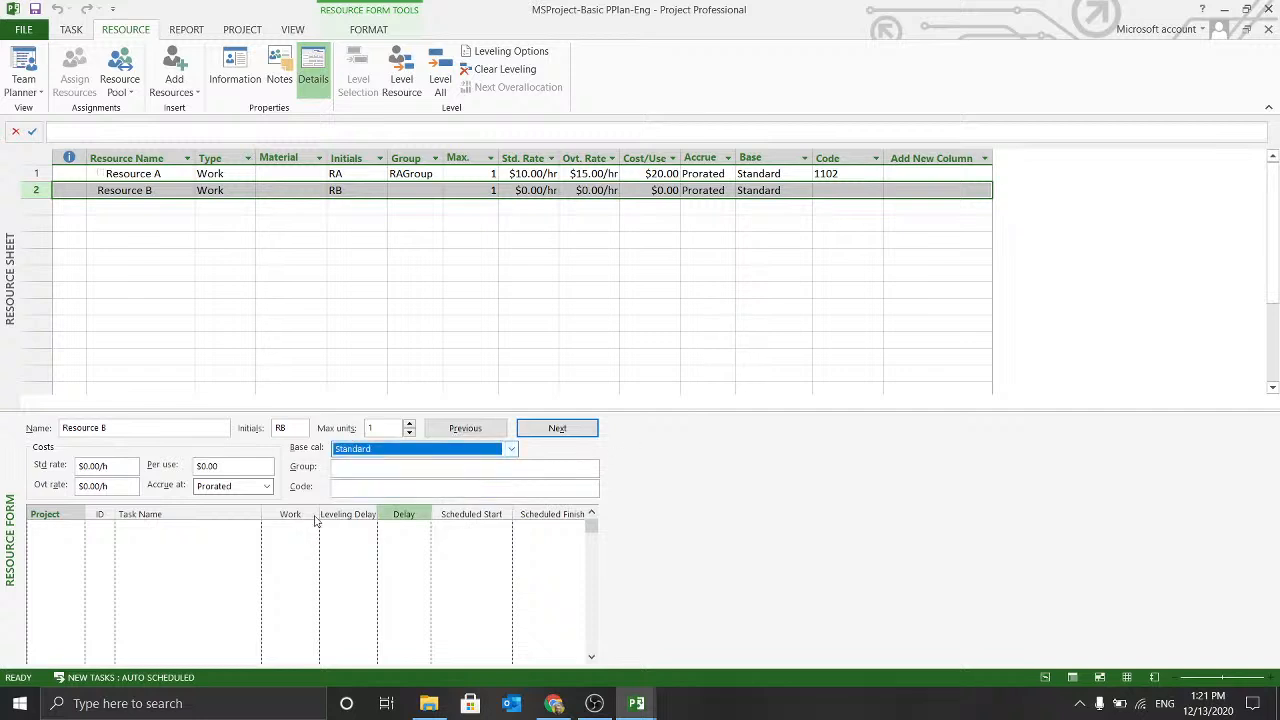
pyautogui.click(79, 466)
pyautogui.click(89, 466)
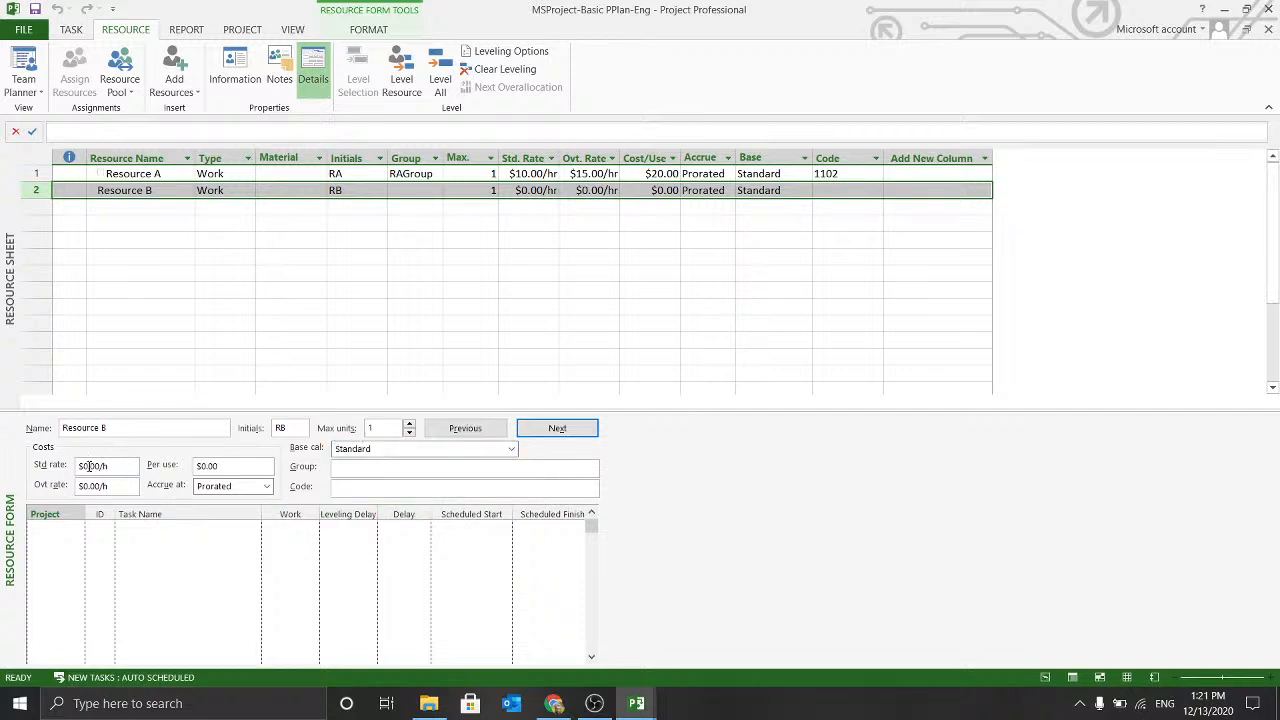
pyautogui.press('Delete')
pyautogui.write('10')
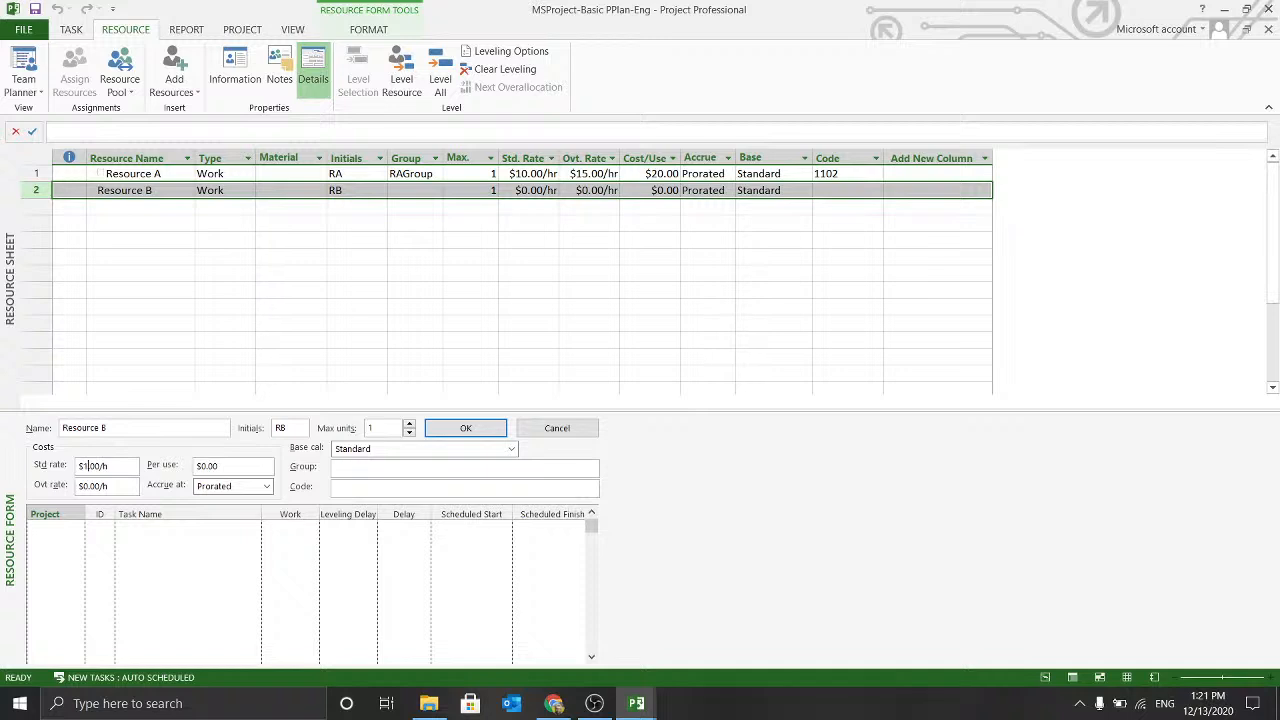
pyautogui.click(206, 466)
pyautogui.press('BackSpace')
pyautogui.write('20')
pyautogui.click(87, 486)
pyautogui.press('BackSpace')
pyautogui.write('15')
# Assign Resource B to the group RBGroup with code 1202 and save the form's entries.
pyautogui.write('RBGroup')
pyautogui.write('1202')
pyautogui.click(537, 561)
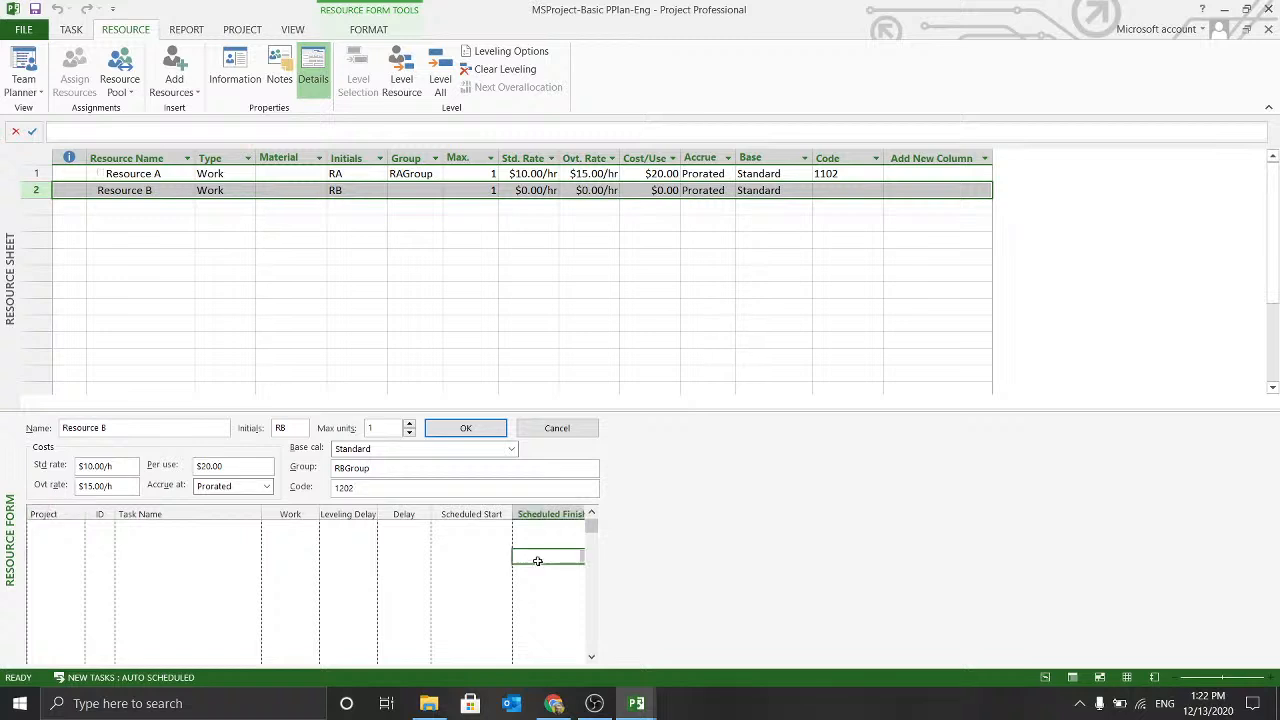
pyautogui.click(350, 524)
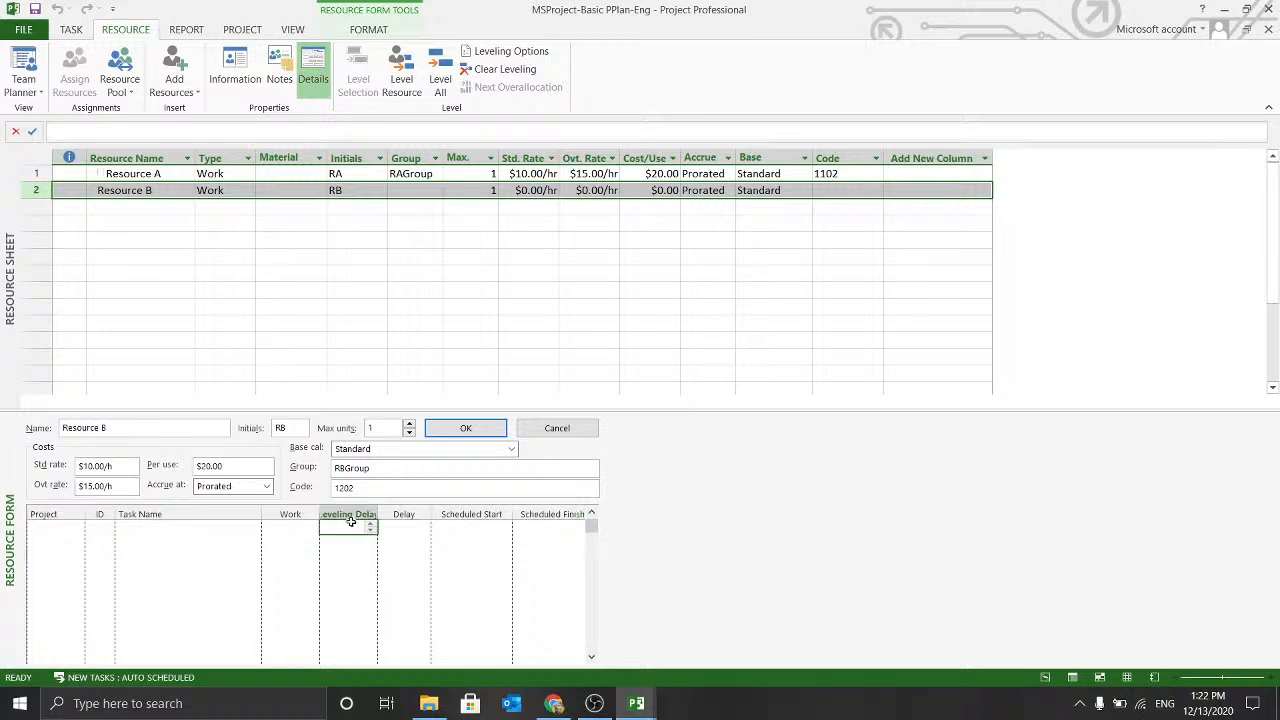
pyautogui.click(64, 525)
pyautogui.click(447, 428)
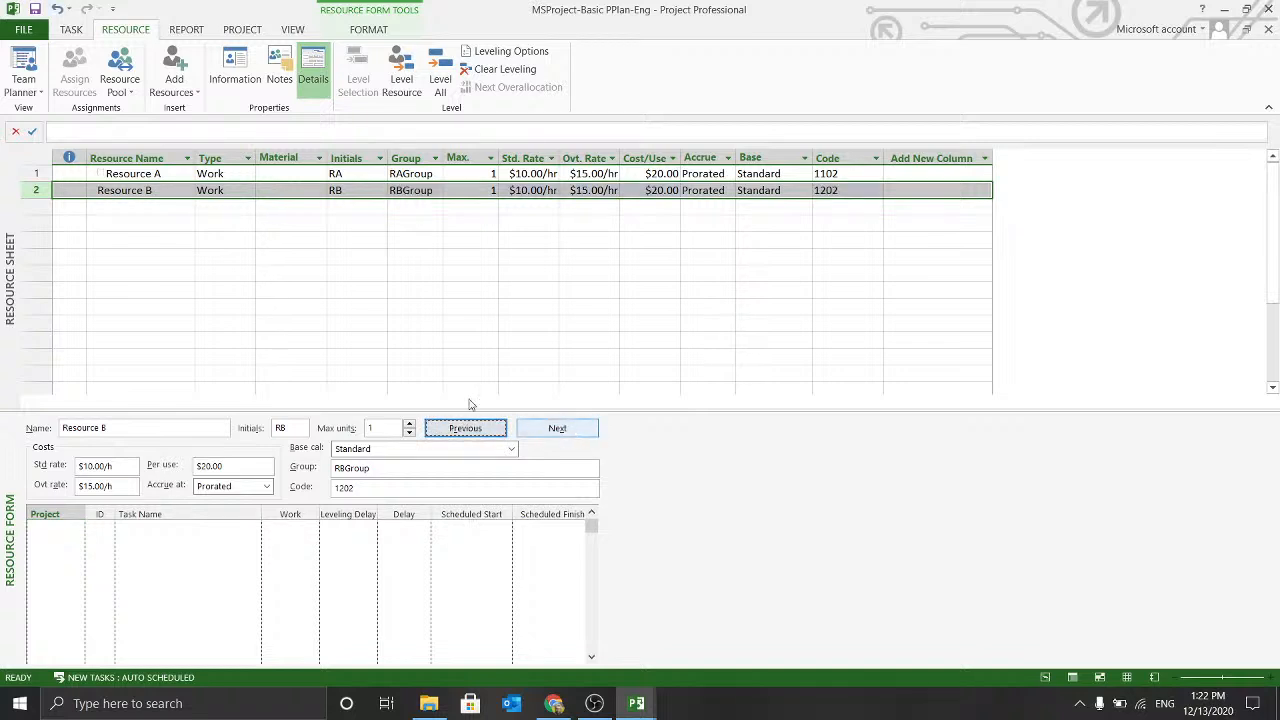
# Add Resource B's e-mail address in its resource information and save it.
pyautogui.click(151, 257)
pyautogui.click(165, 208)
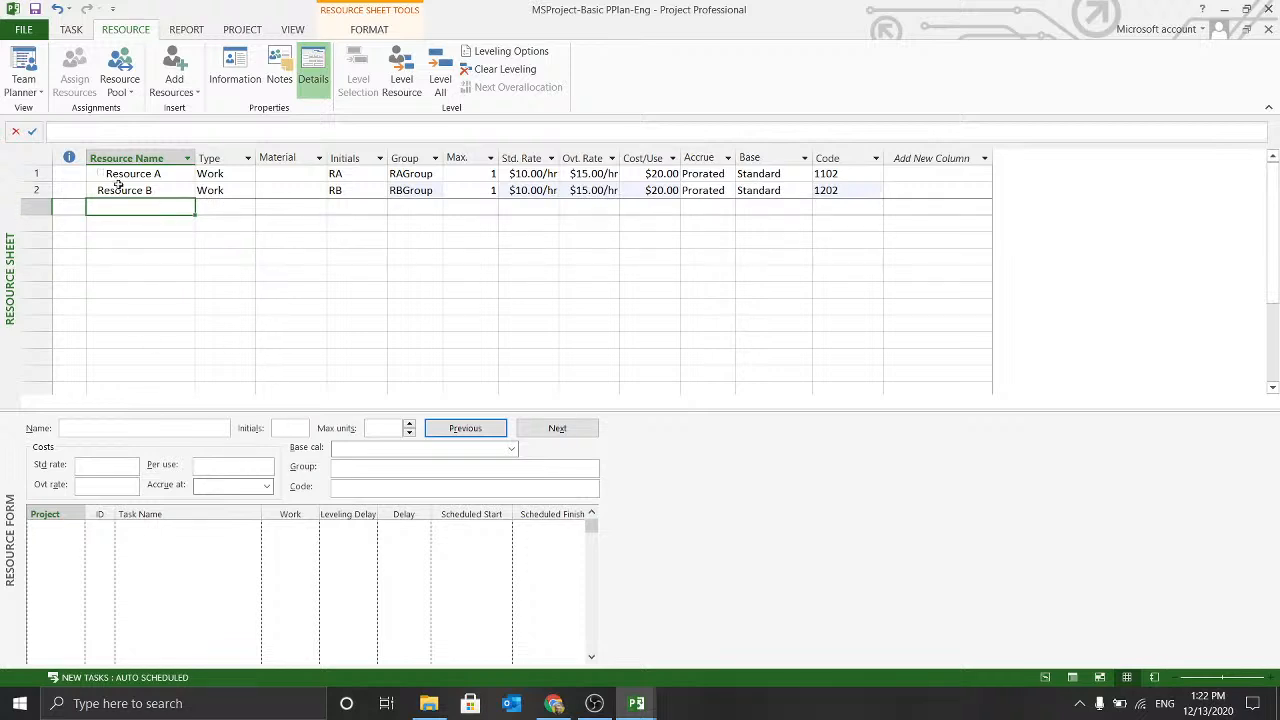
pyautogui.doubleClick(120, 190)
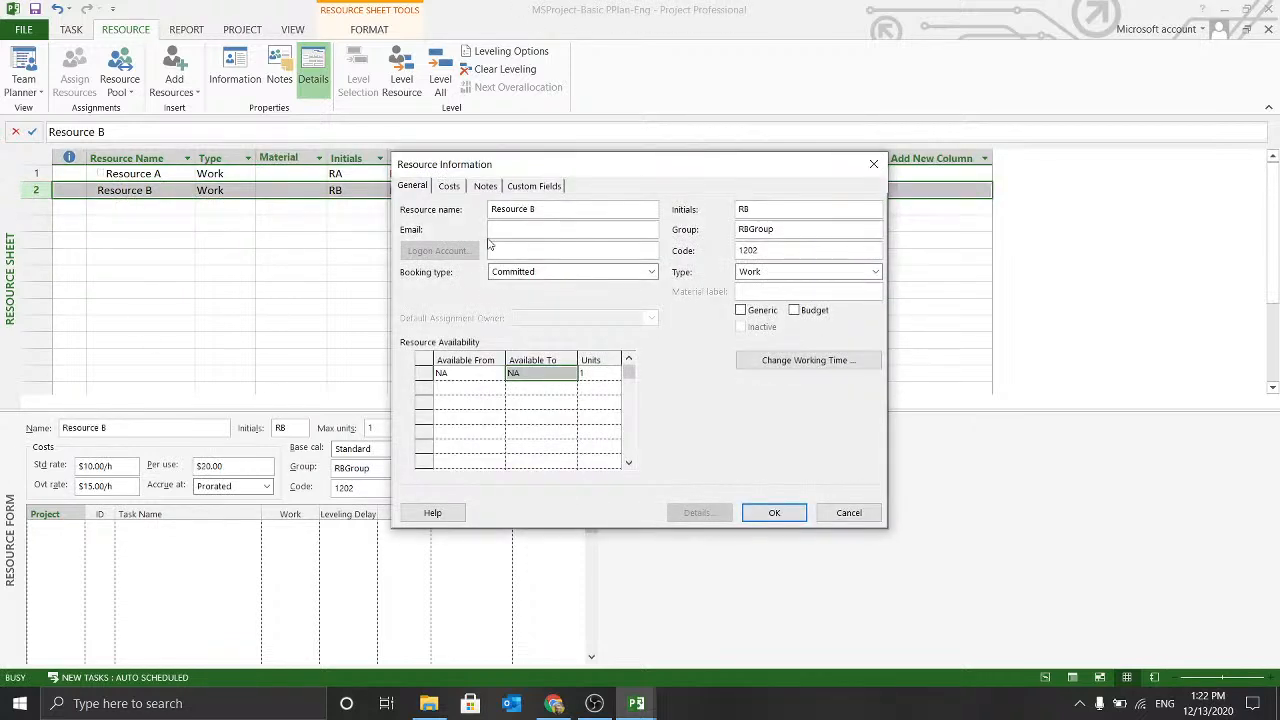
pyautogui.click(545, 231)
pyautogui.write('Resource.B@company')
pyautogui.press('BackSpace')
pyautogui.press('BackSpace')
pyautogui.write('ny.com')
pyautogui.click(768, 514)
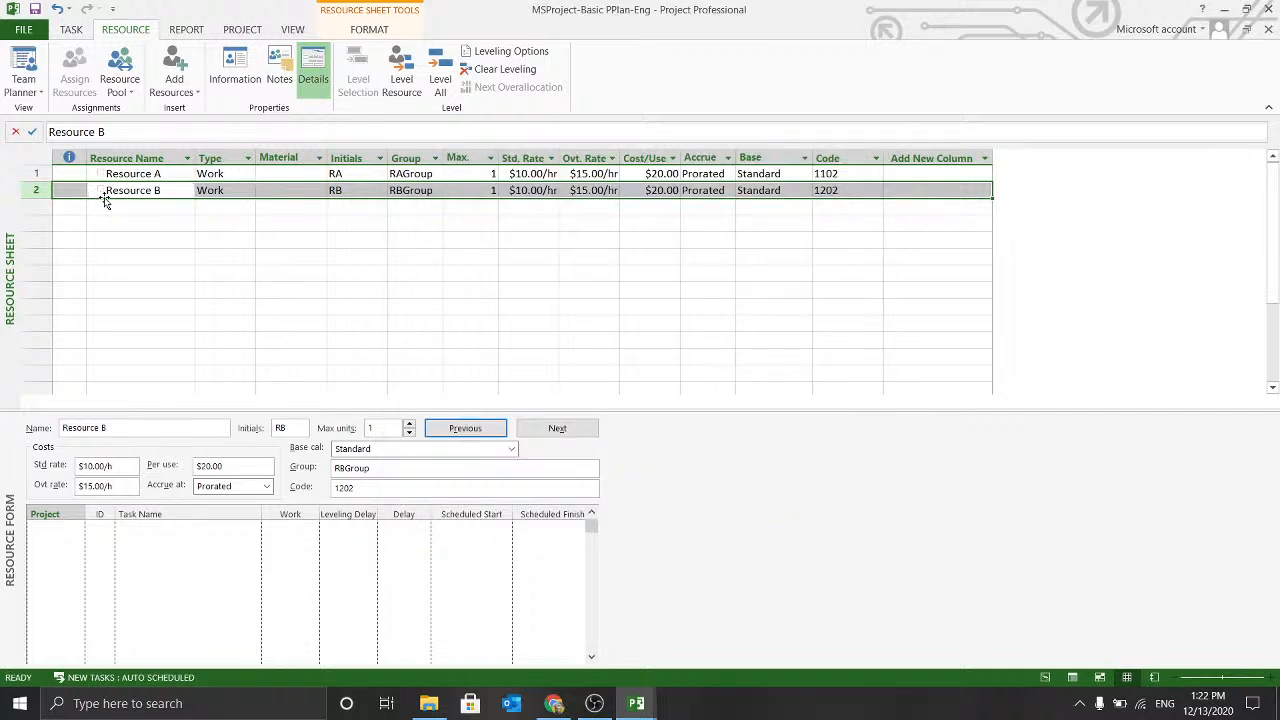
# Examine the contact card attached to Resource B in the Resource Sheet.
pyautogui.moveTo(100, 190)
pyautogui.click(108, 211)
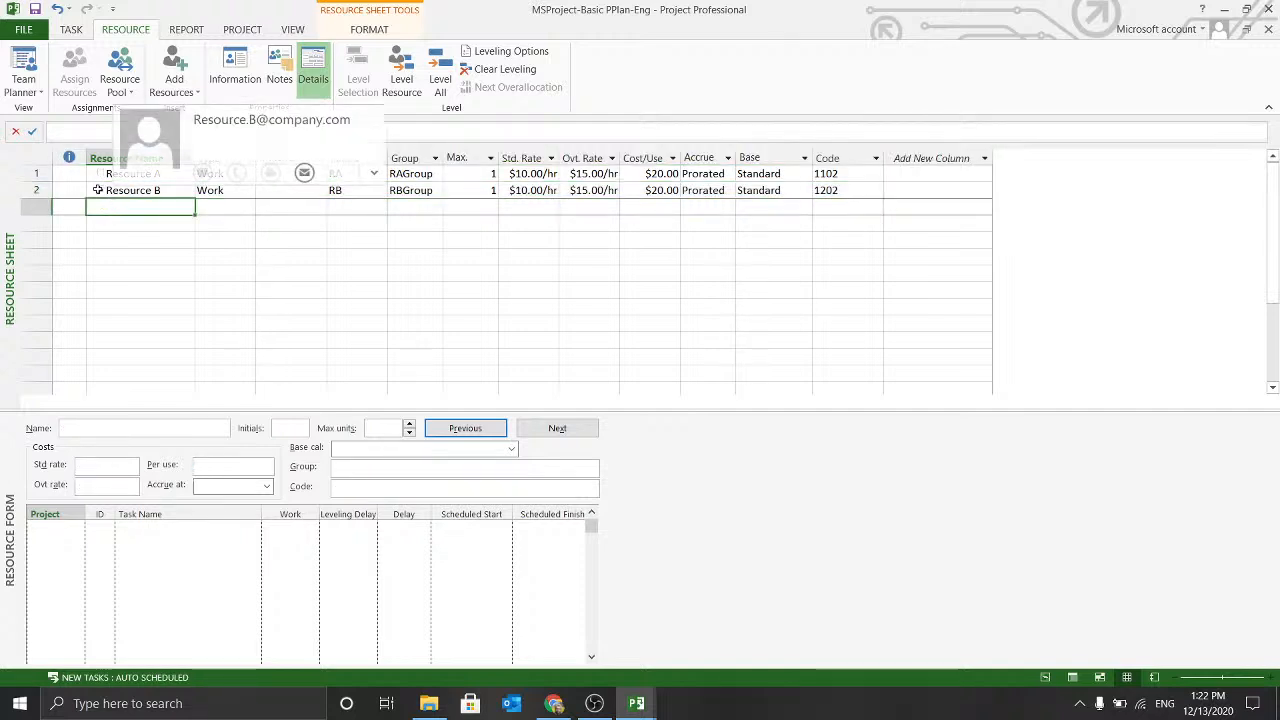
pyautogui.click(98, 190)
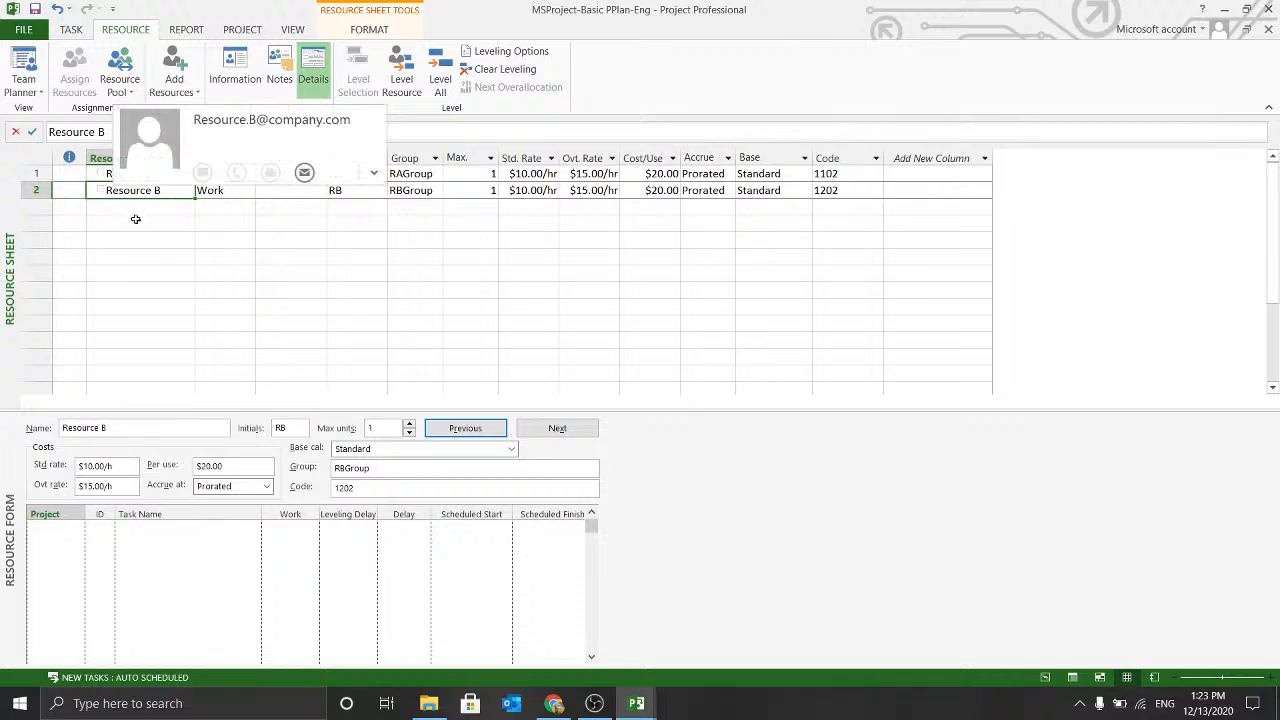
pyautogui.click(135, 206)
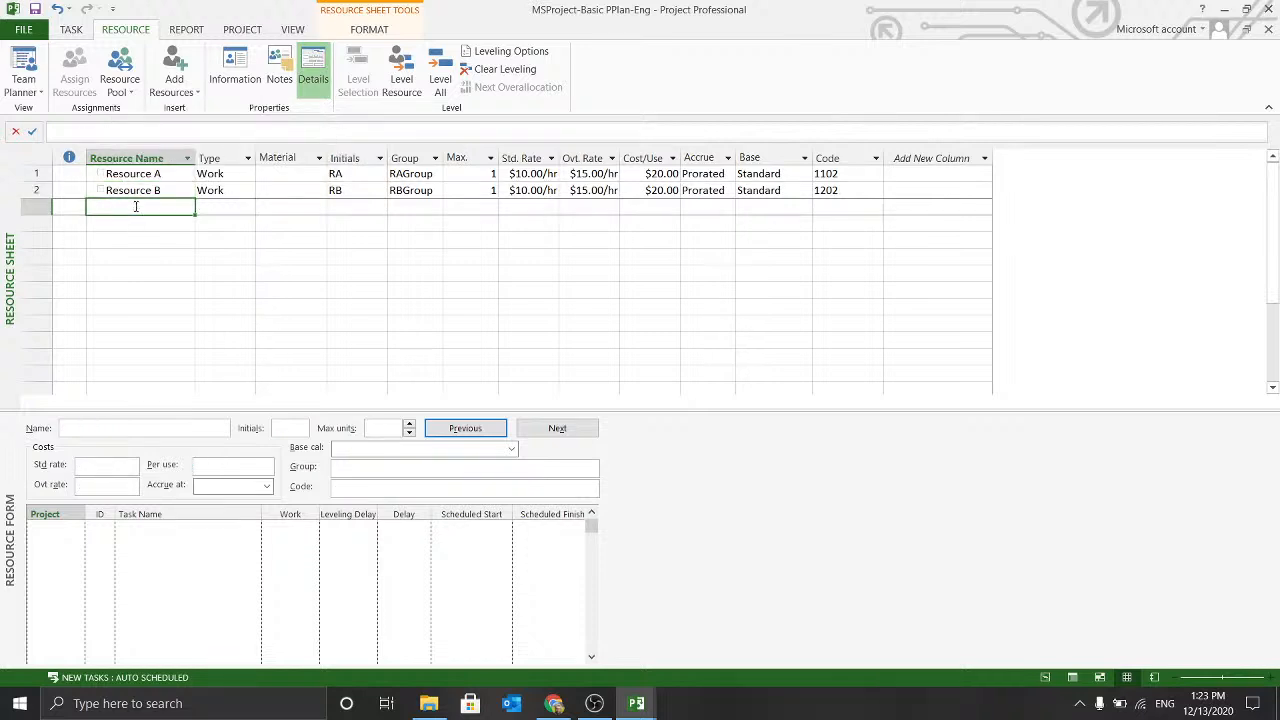
pyautogui.moveTo(133, 190)
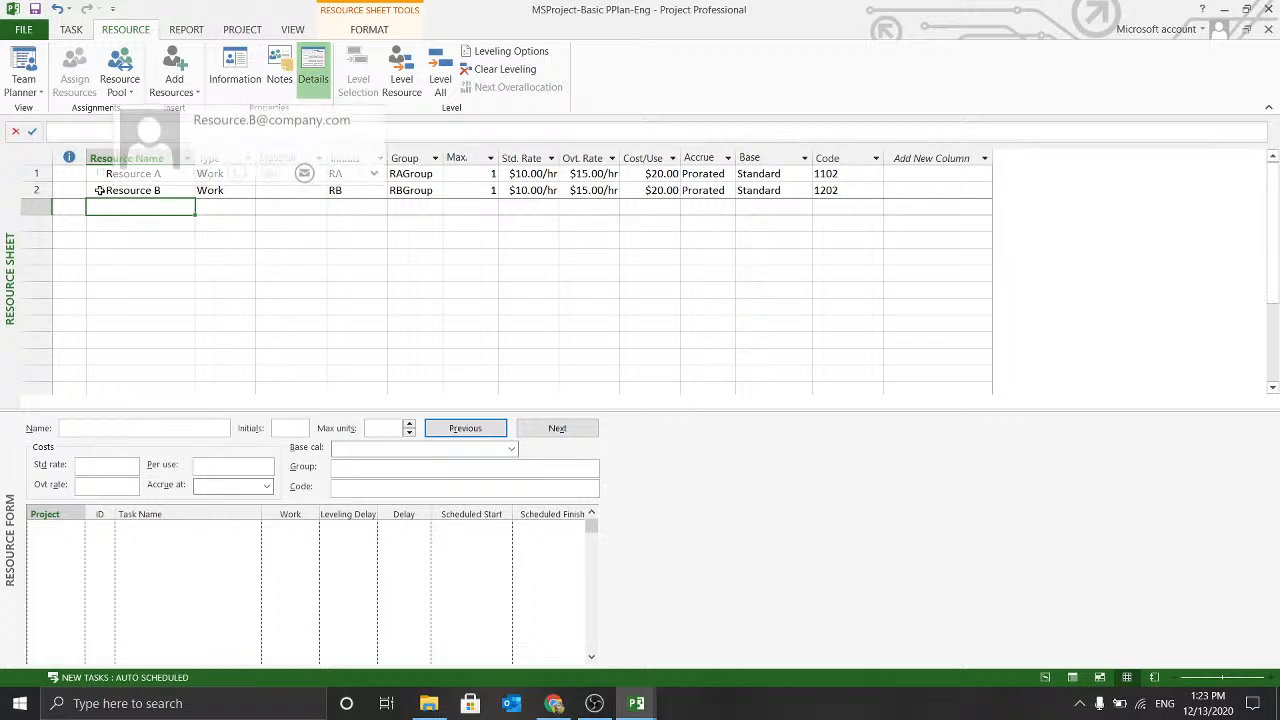
pyautogui.click(117, 190)
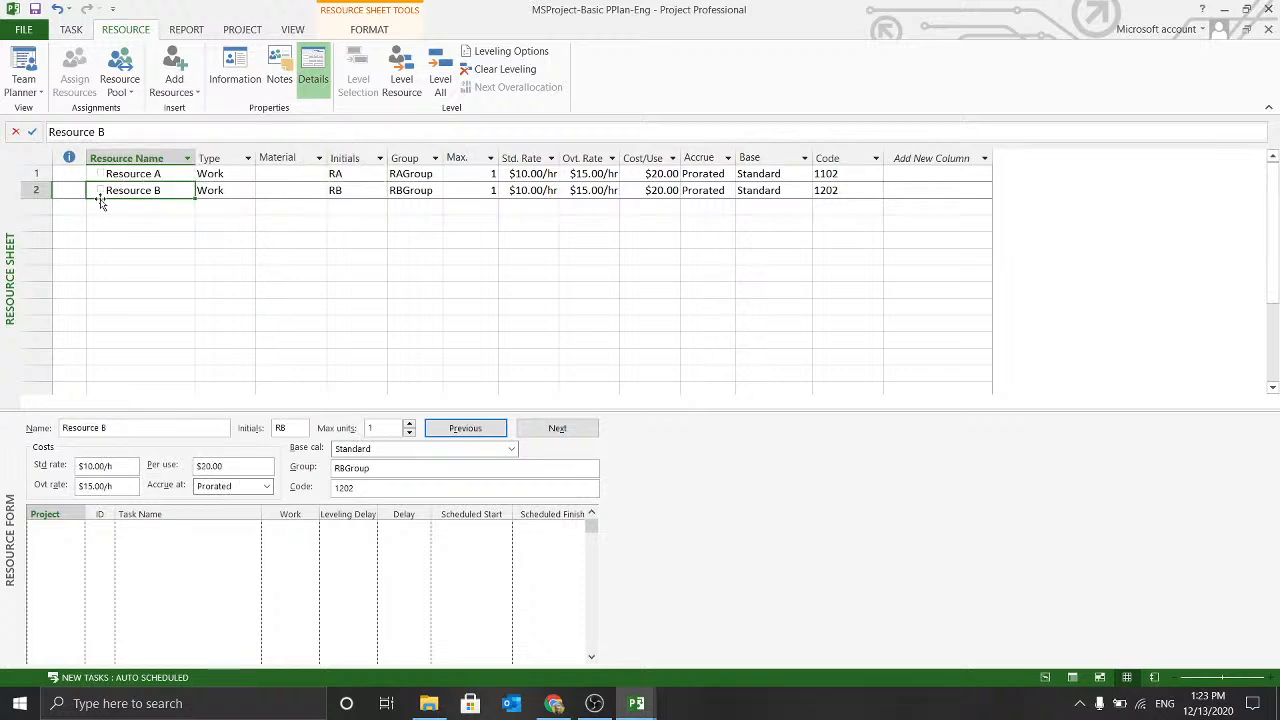
pyautogui.moveTo(102, 189)
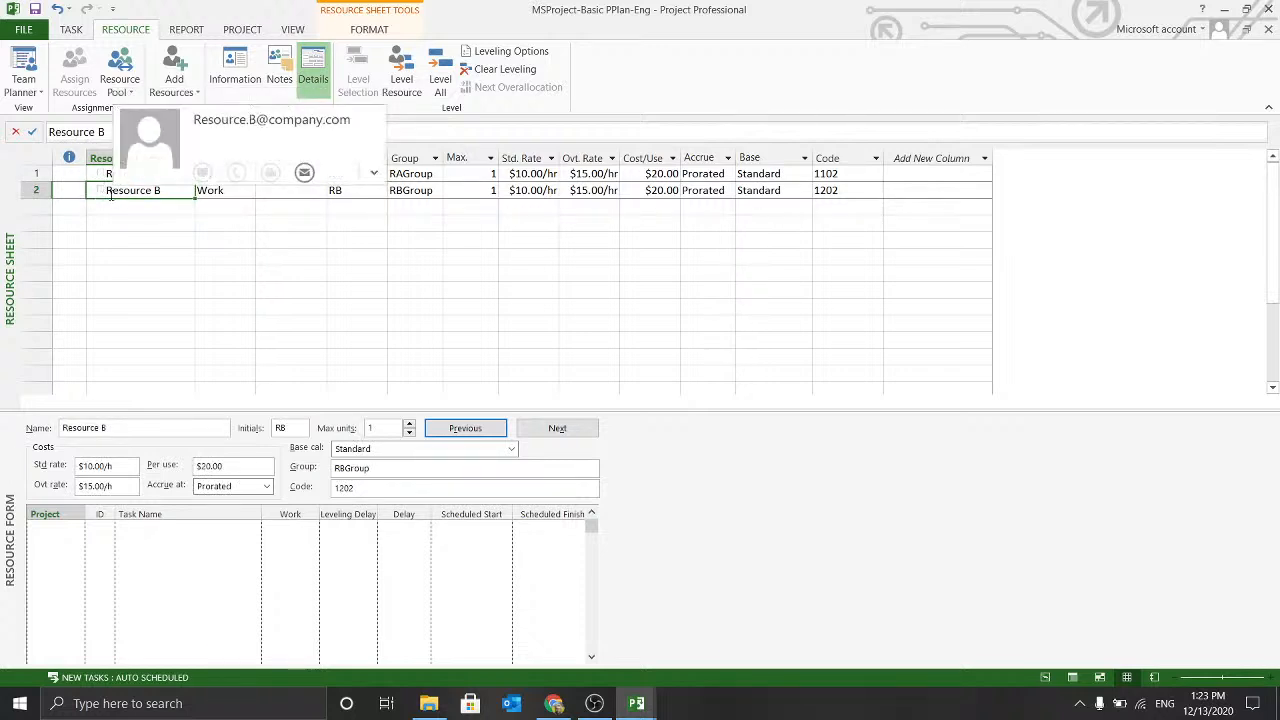
# Add a third resource named Resource C in the row below Resource B.
pyautogui.click(146, 208)
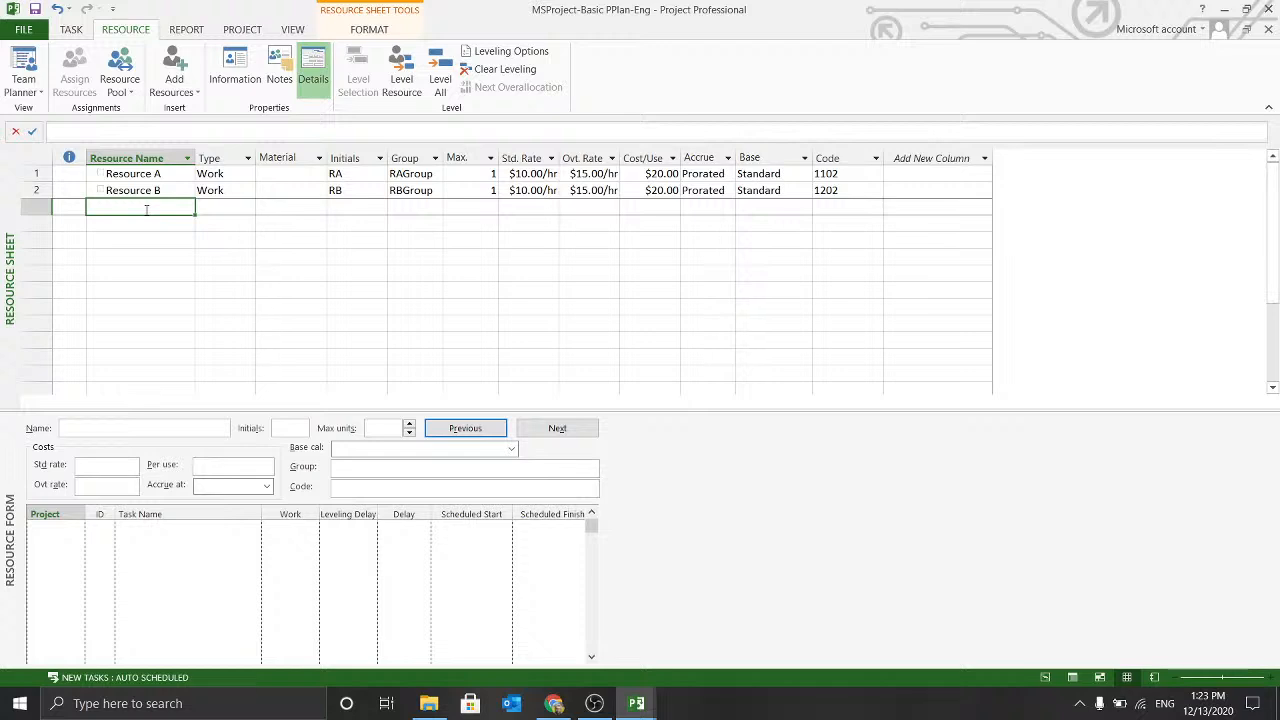
pyautogui.write('Resourc')
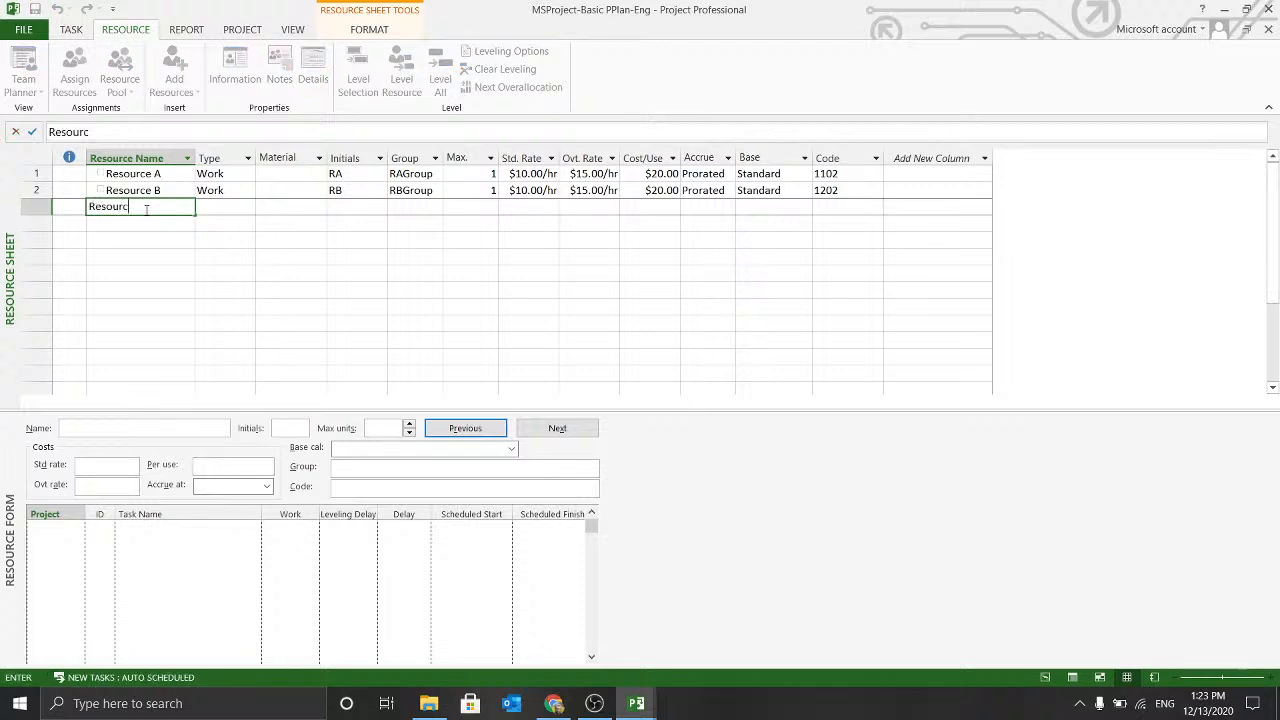
pyautogui.write('e C')
pyautogui.click(226, 207)
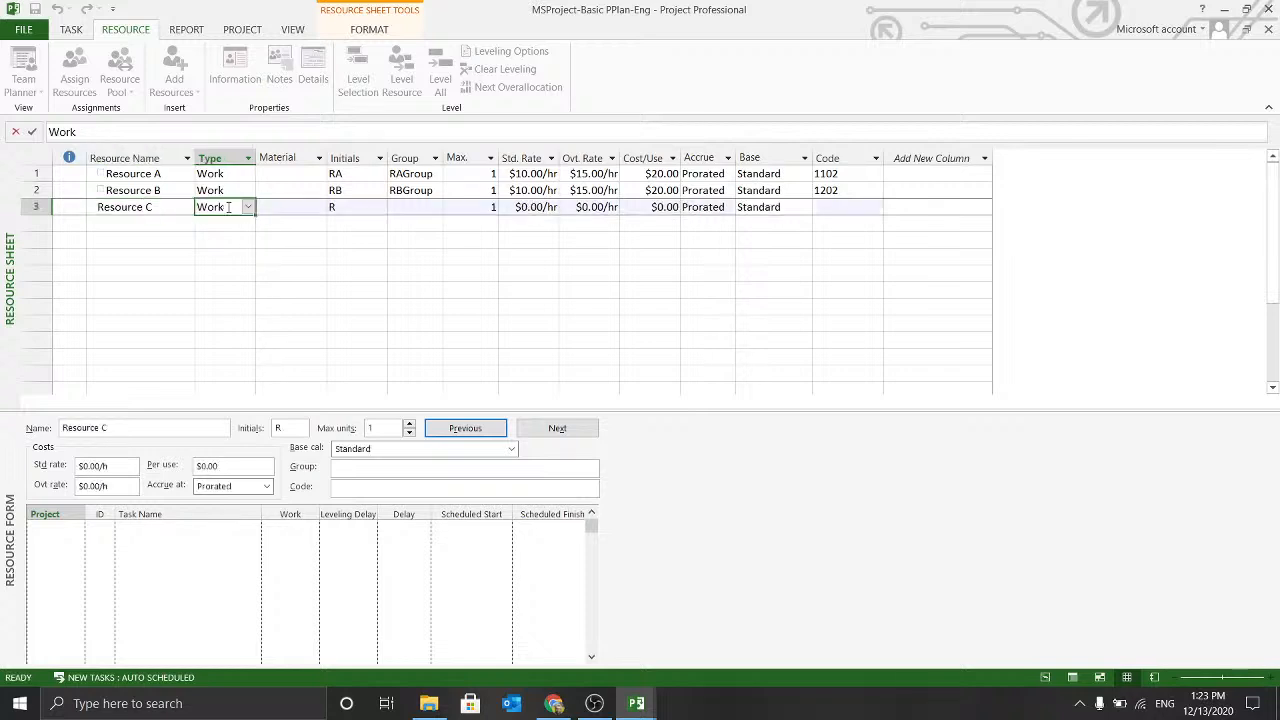
# Set Resource C's initials to RC and assign it to the group RAGroup.
pyautogui.click(284, 207)
pyautogui.click(354, 205)
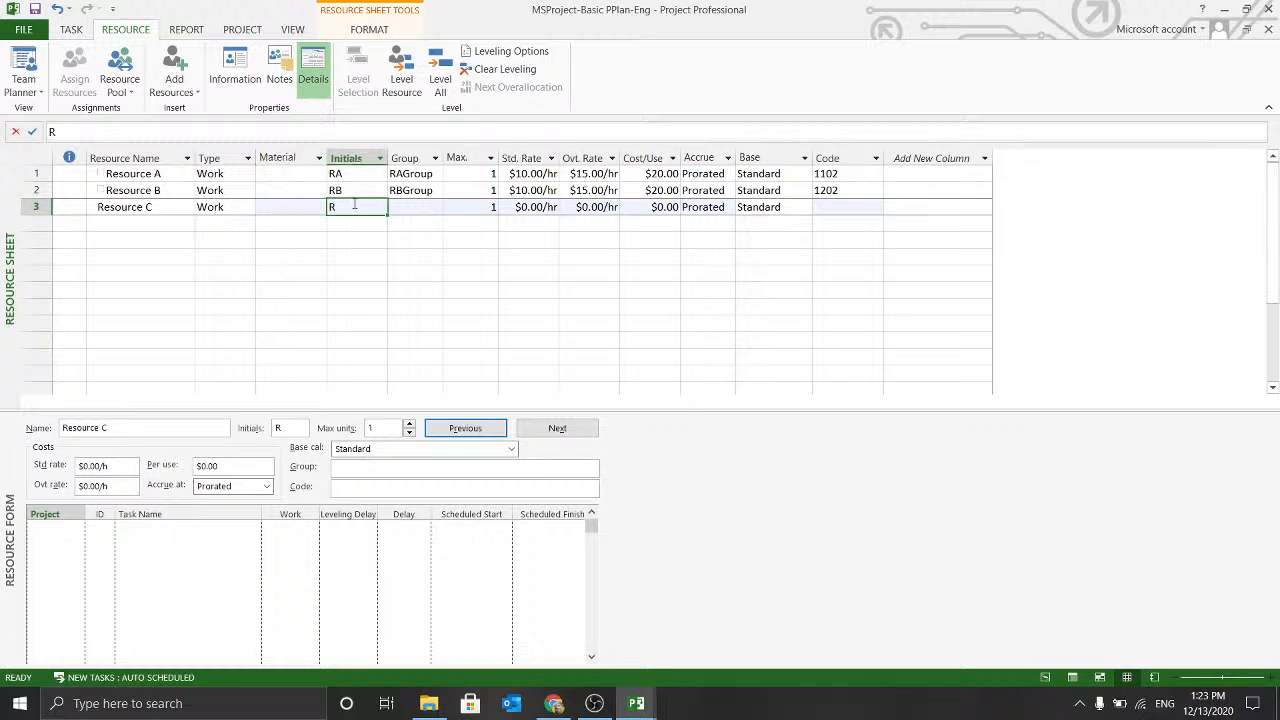
pyautogui.write('RC')
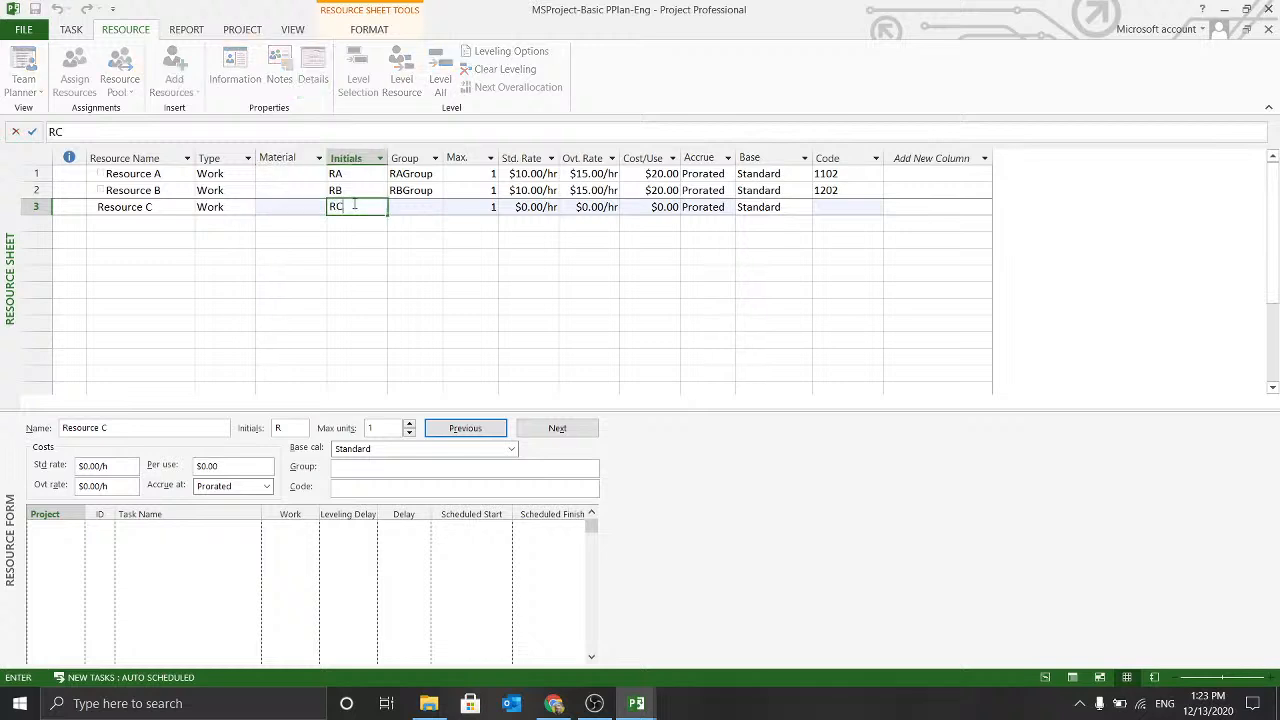
pyautogui.click(428, 204)
pyautogui.write('RC')
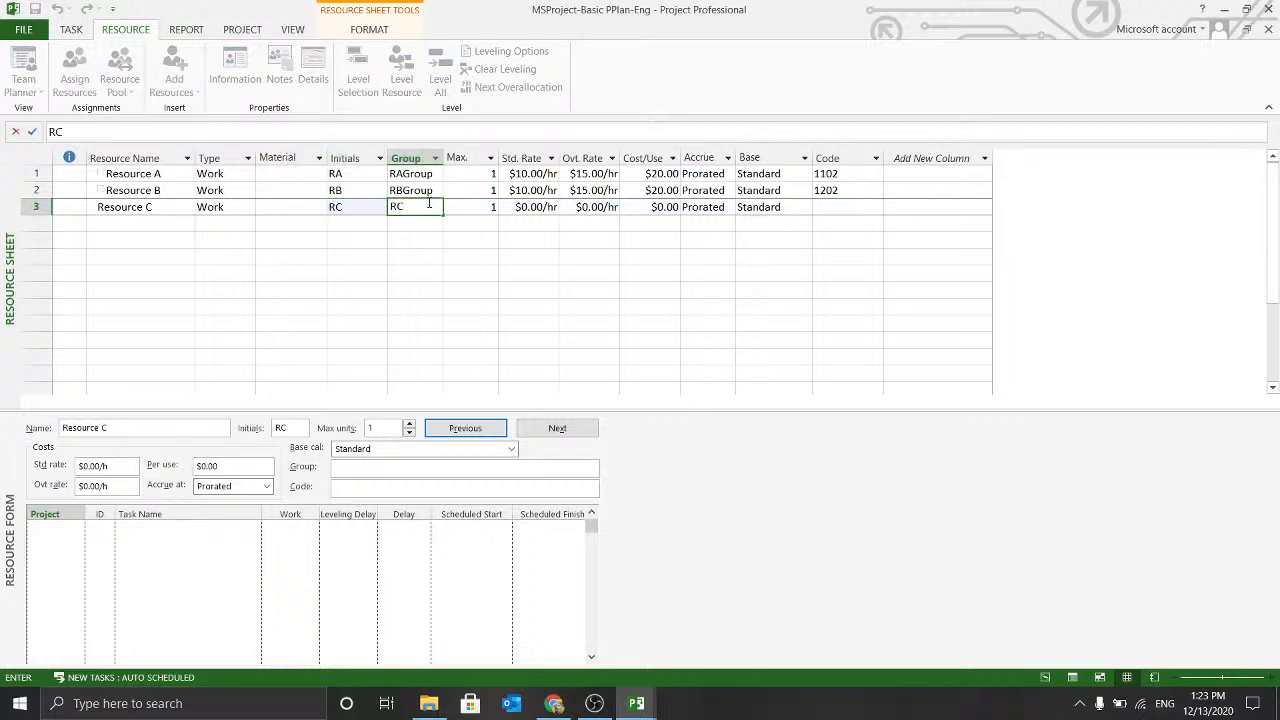
pyautogui.write('Grou')
pyautogui.press('BackSpace')
pyautogui.press('BackSpace')
pyautogui.press('BackSpace')
pyautogui.press('BackSpace')
pyautogui.press('BackSpace')
pyautogui.write('A')
# Fill Resource A's $10.00/hr standard rate, $15.00/hr overtime rate and $20.00 cost per use down to Resource C.
pyautogui.click(526, 207)
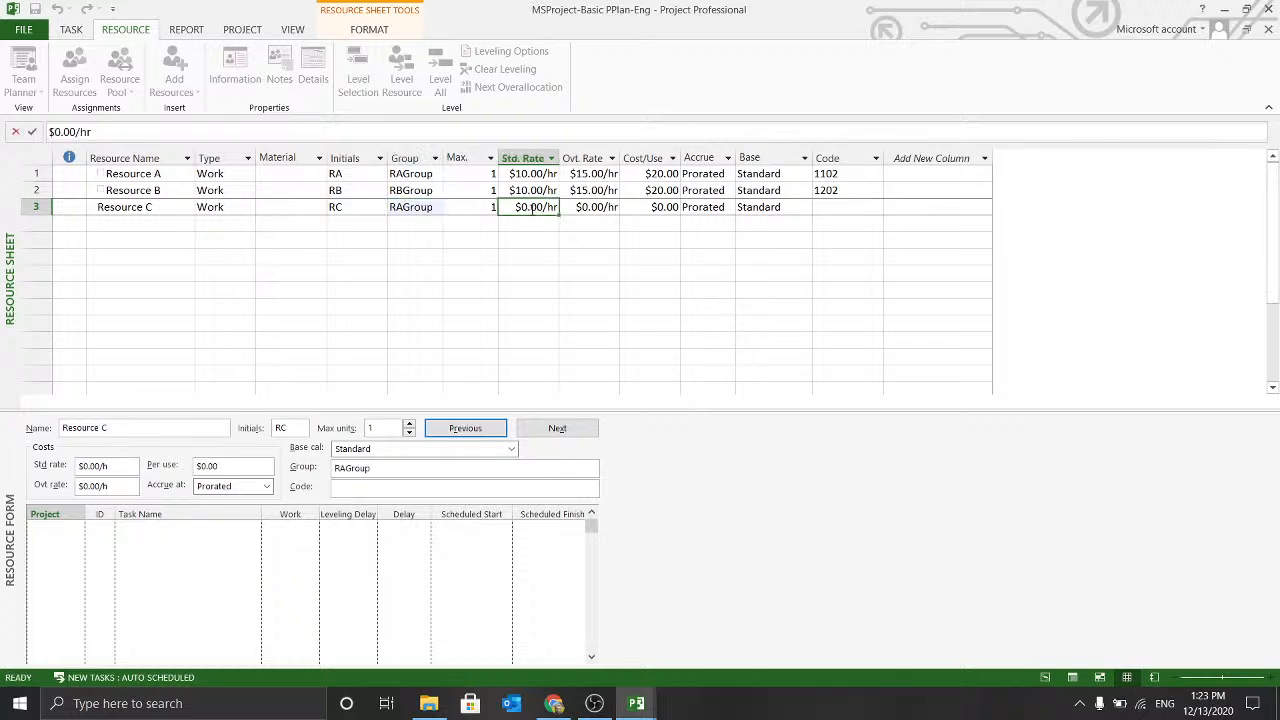
pyautogui.click(545, 193)
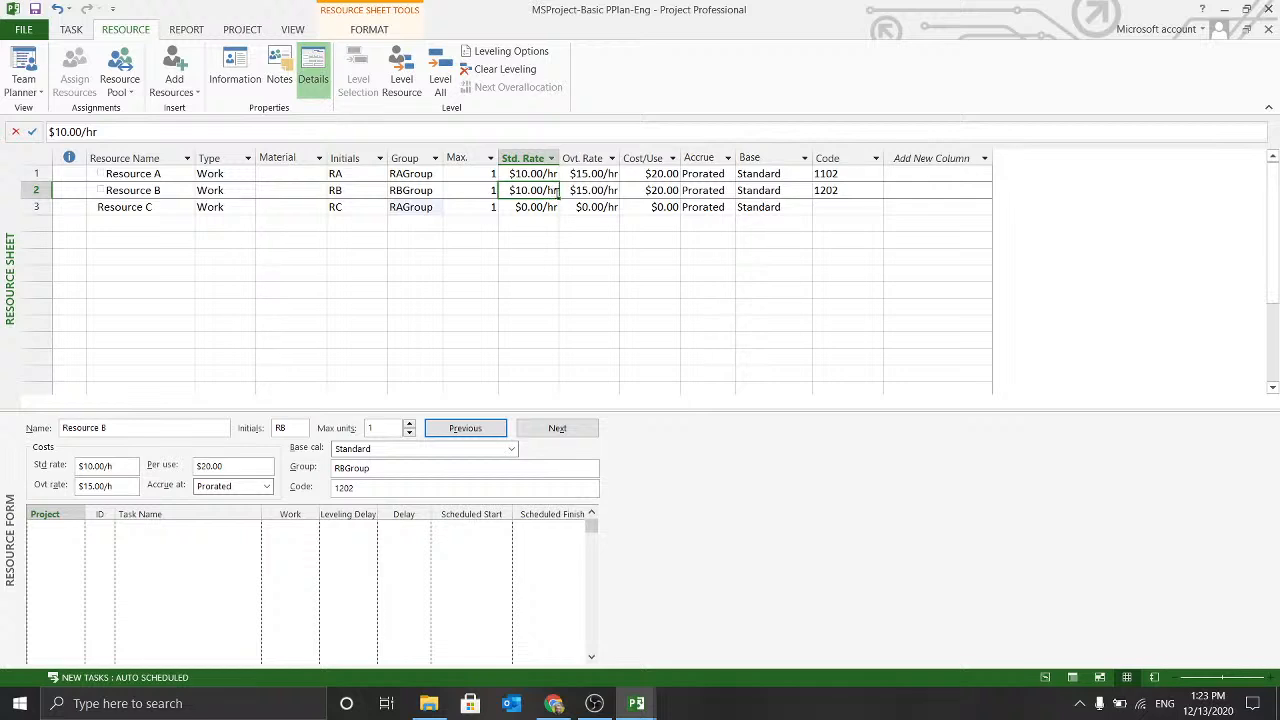
pyautogui.click(555, 175)
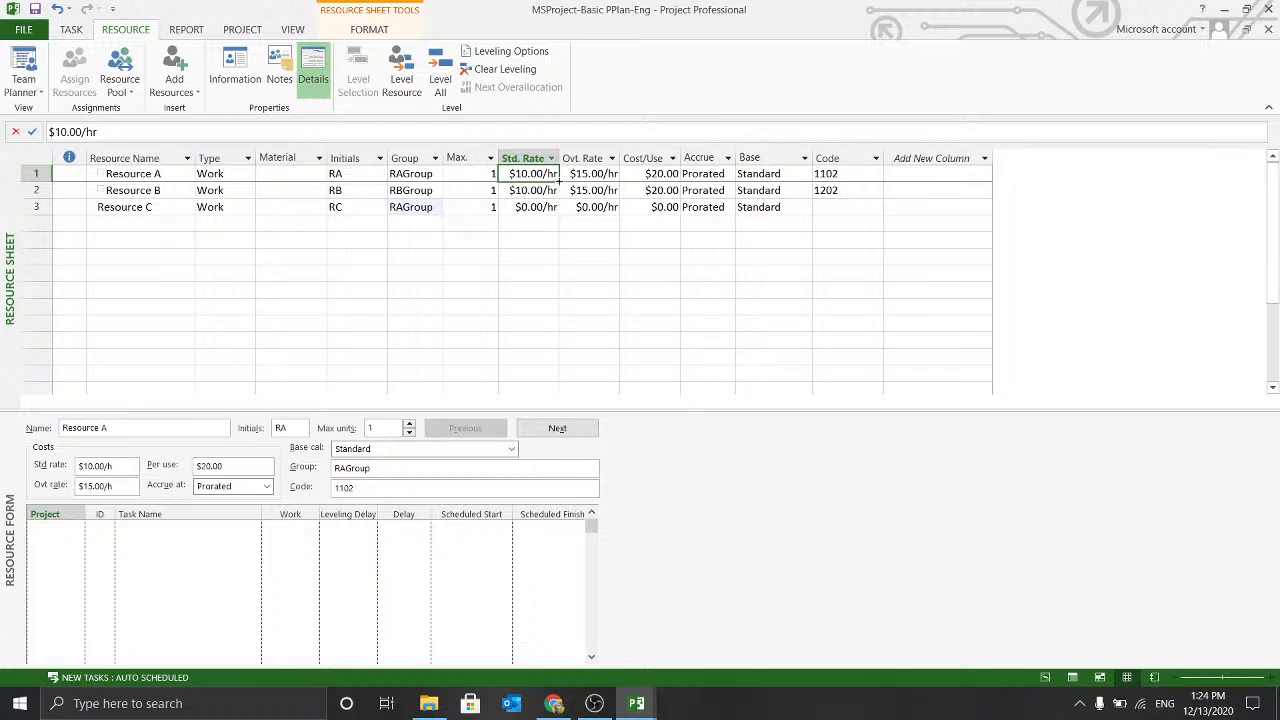
pyautogui.moveTo(558, 181); pyautogui.dragTo(560, 214)
pyautogui.click(590, 177)
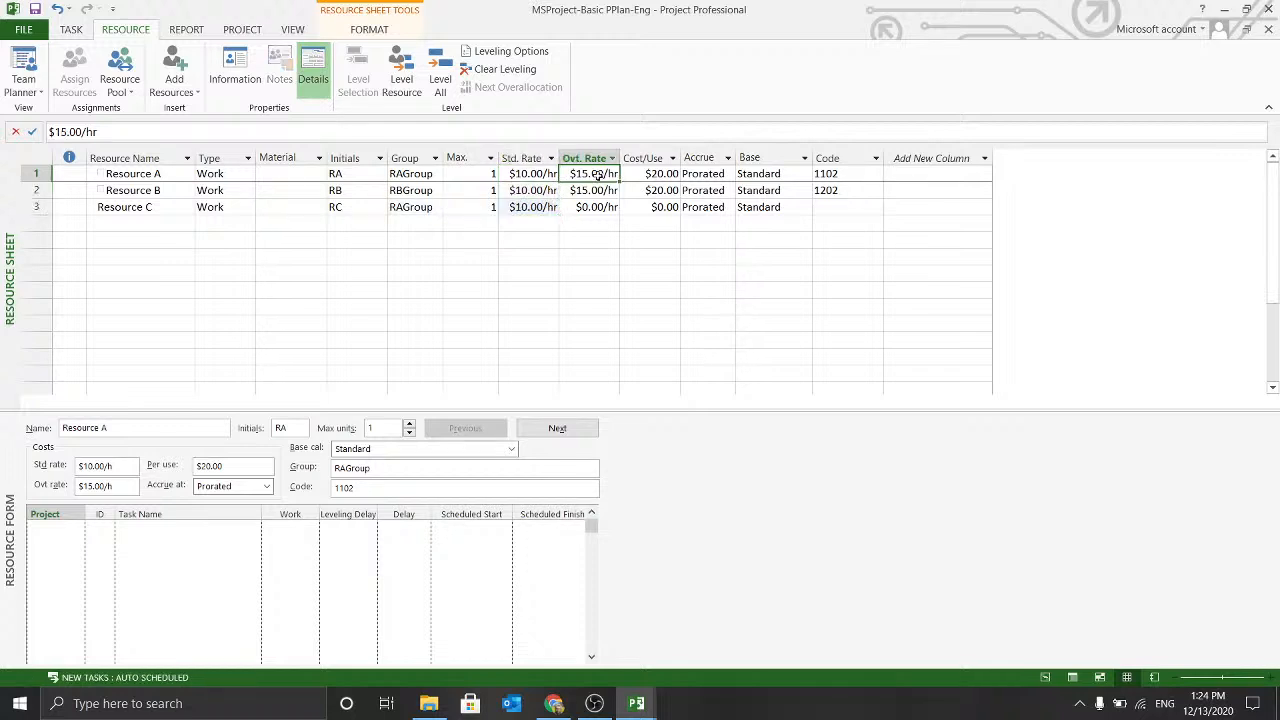
pyautogui.moveTo(620, 205); pyautogui.dragTo(620, 211)
pyautogui.click(676, 173)
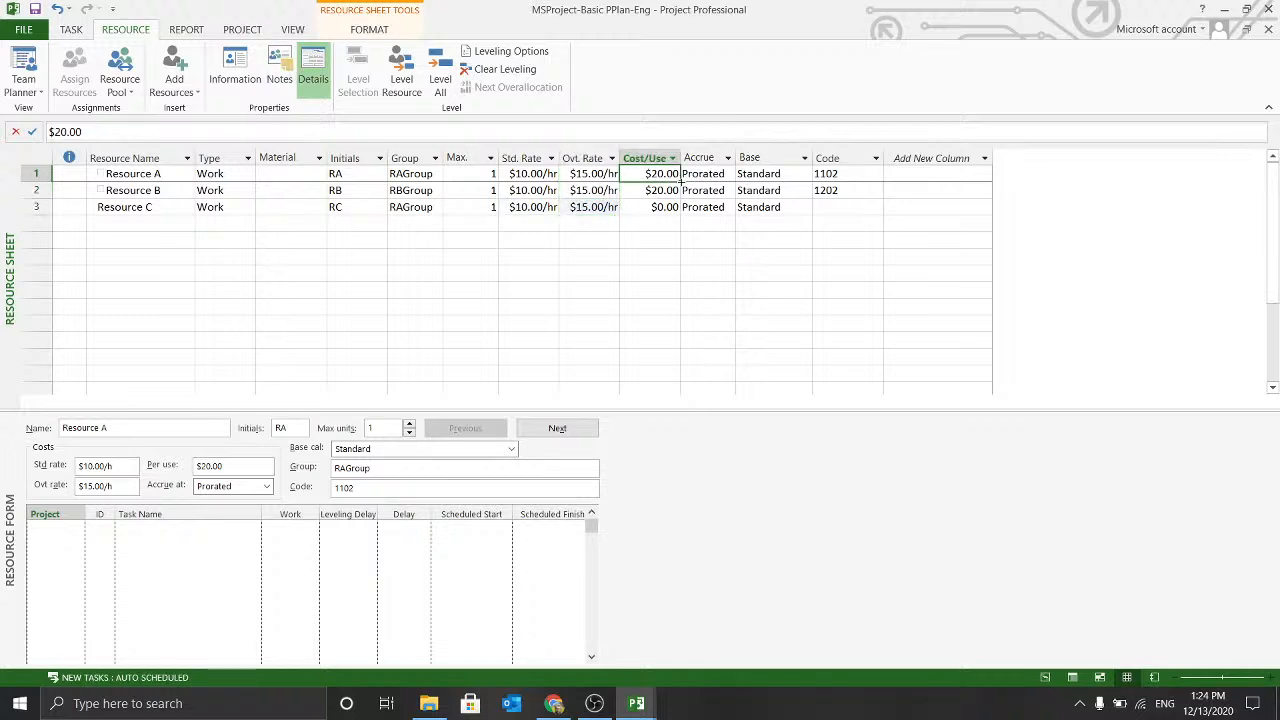
pyautogui.moveTo(680, 178); pyautogui.dragTo(680, 211)
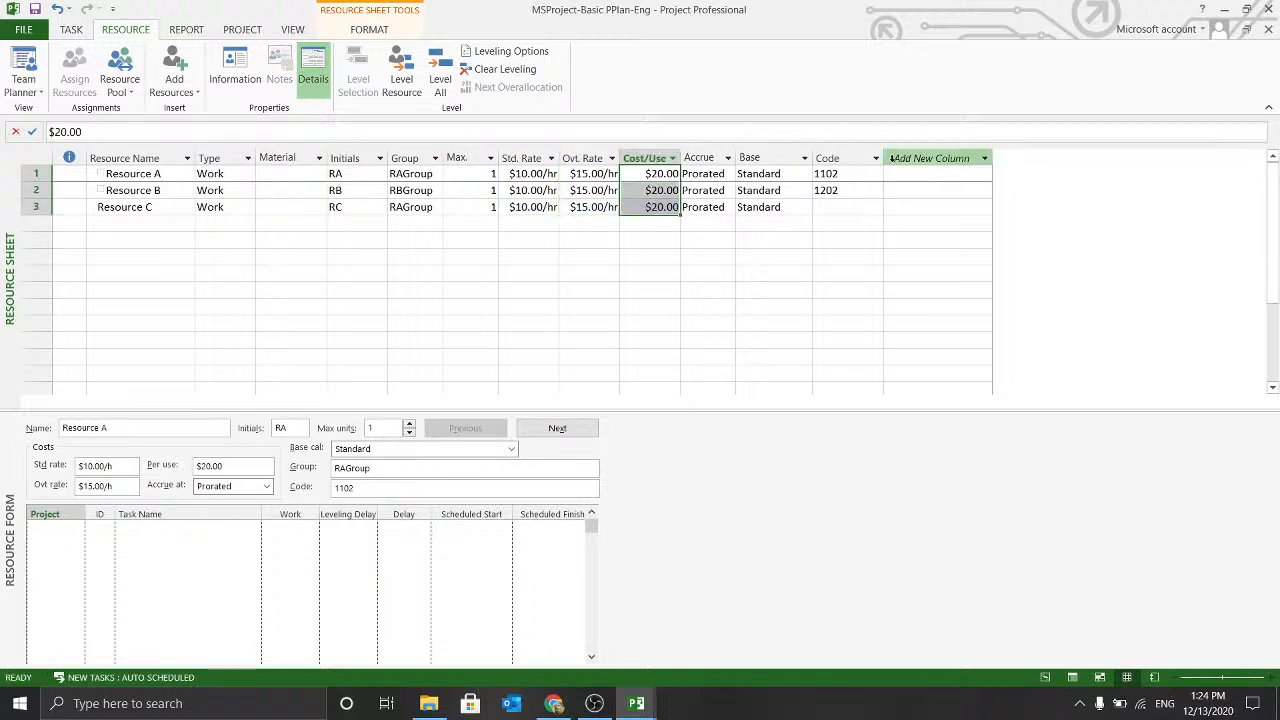
# Set Resource C's code to 1302 in the resource sheet.
pyautogui.click(856, 208)
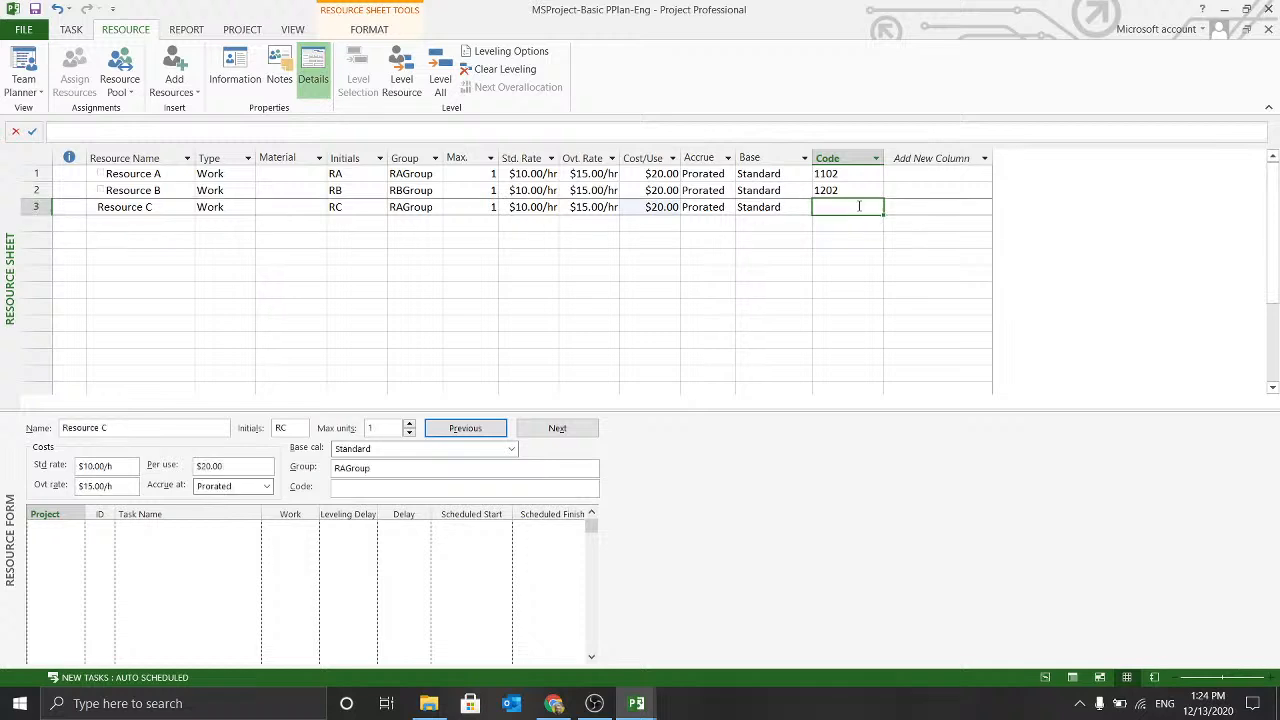
pyautogui.write('1302')
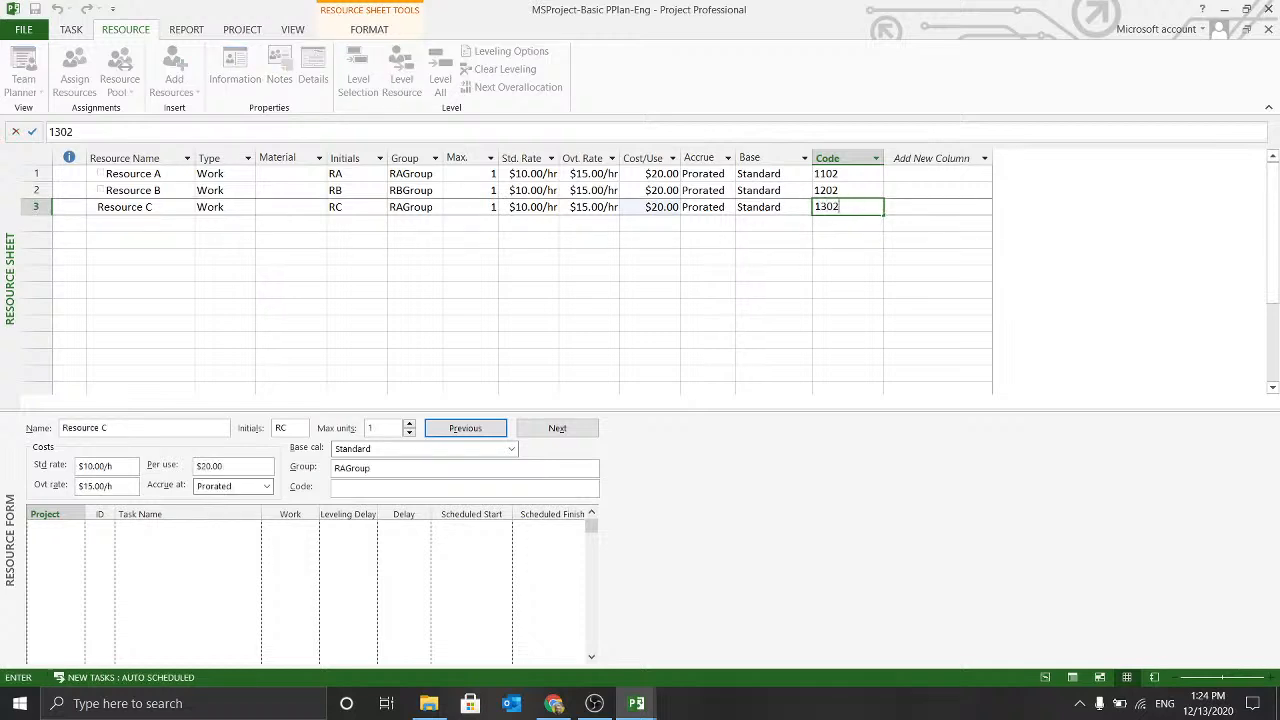
pyautogui.press('Return')
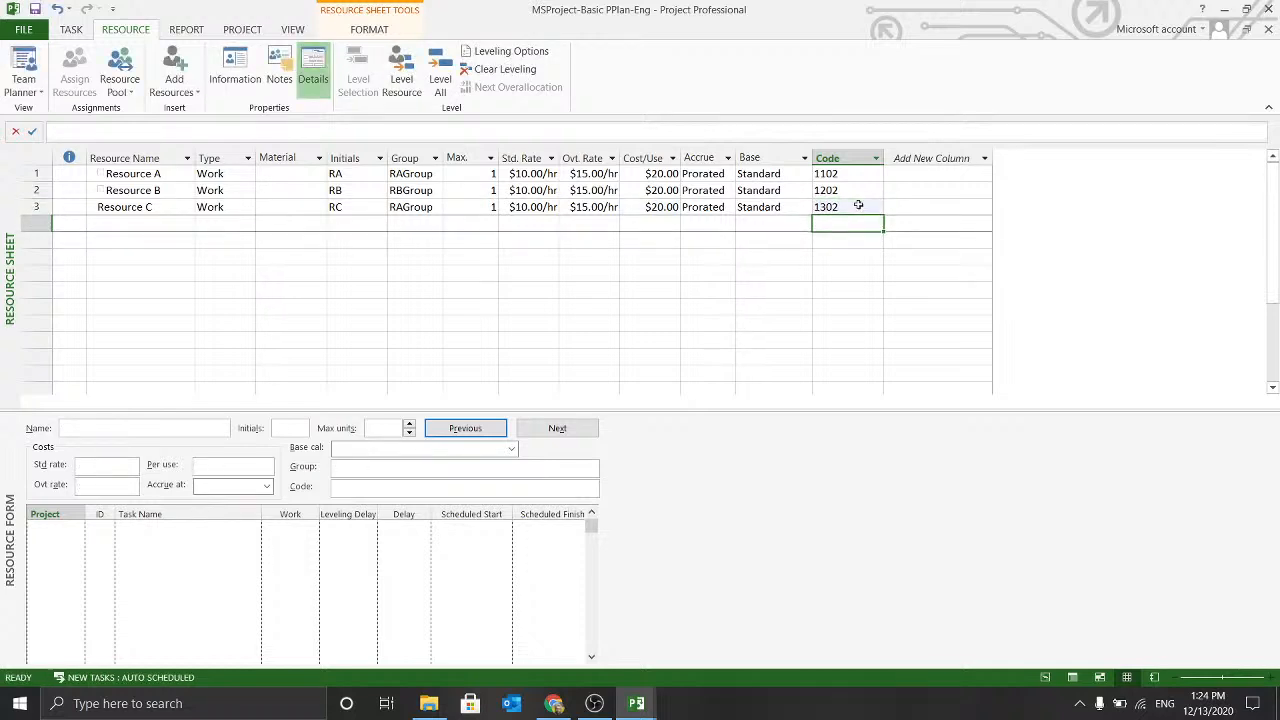
pyautogui.click(108, 207)
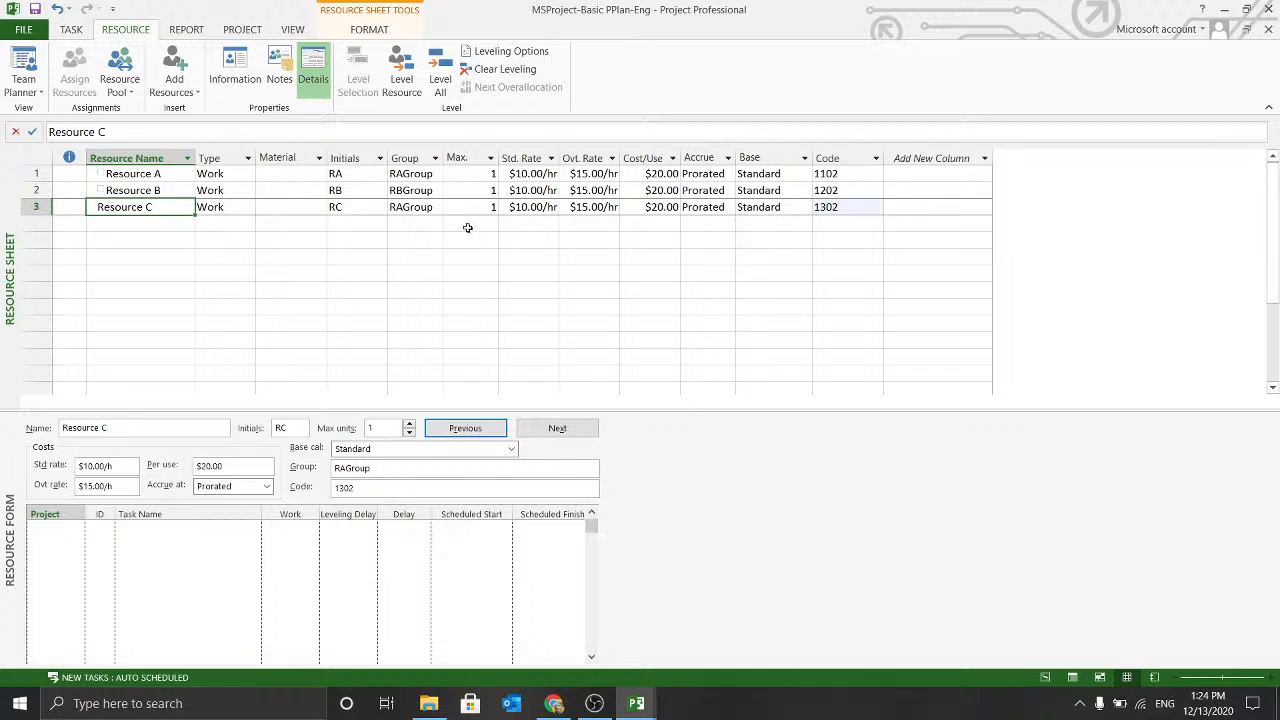
# Add an Email Address column to the resource sheet after the Code column.
pyautogui.click(981, 159)
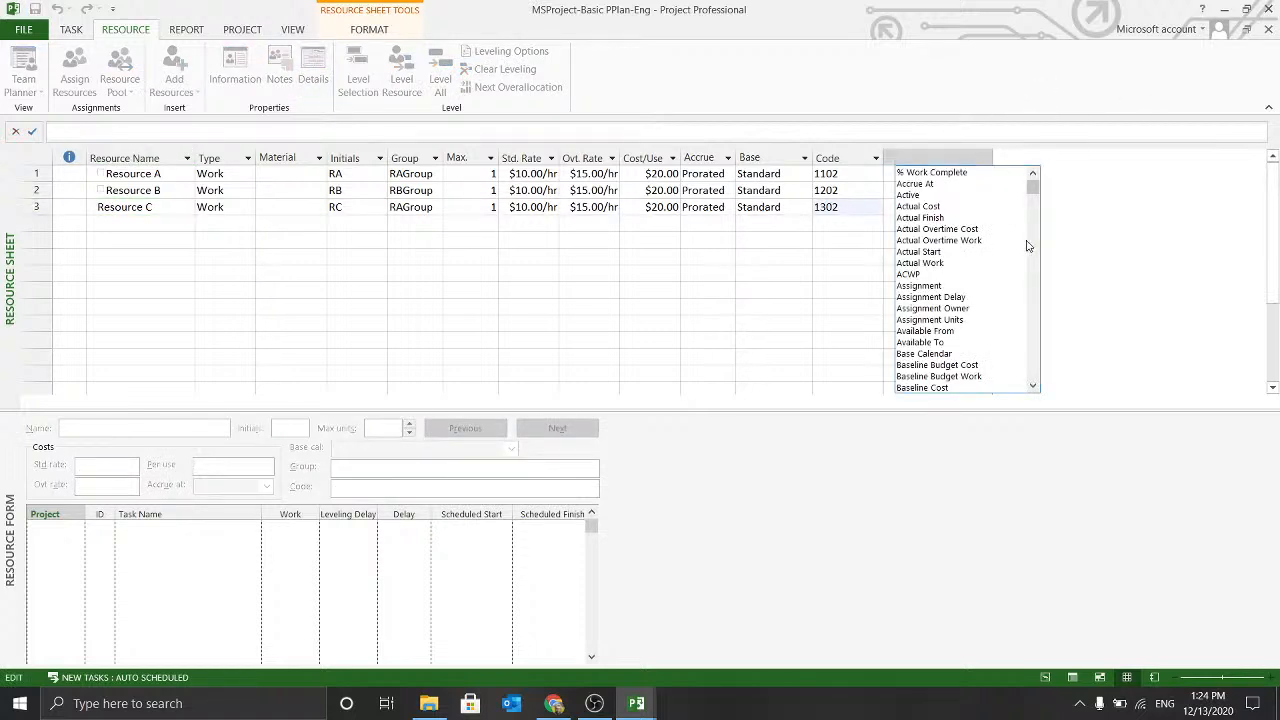
pyautogui.scroll(-6, 1030, 246)
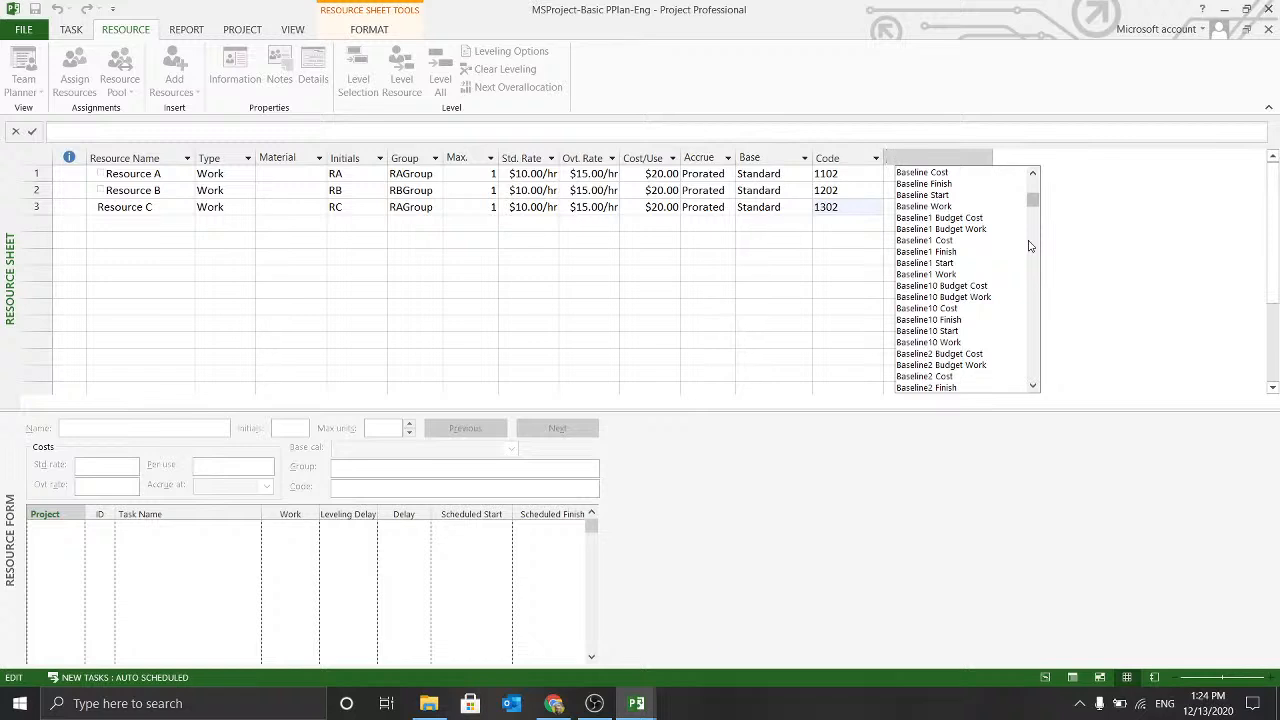
pyautogui.scroll(-18, 1030, 246)
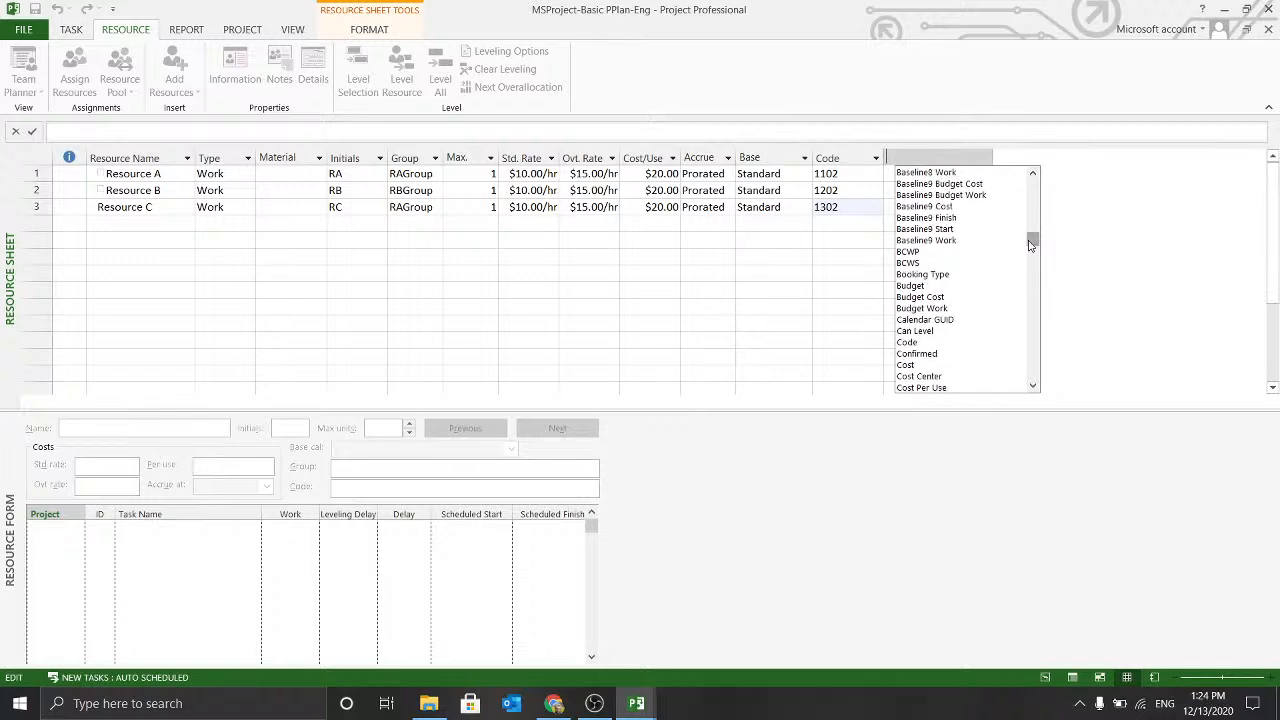
pyautogui.click(1035, 306)
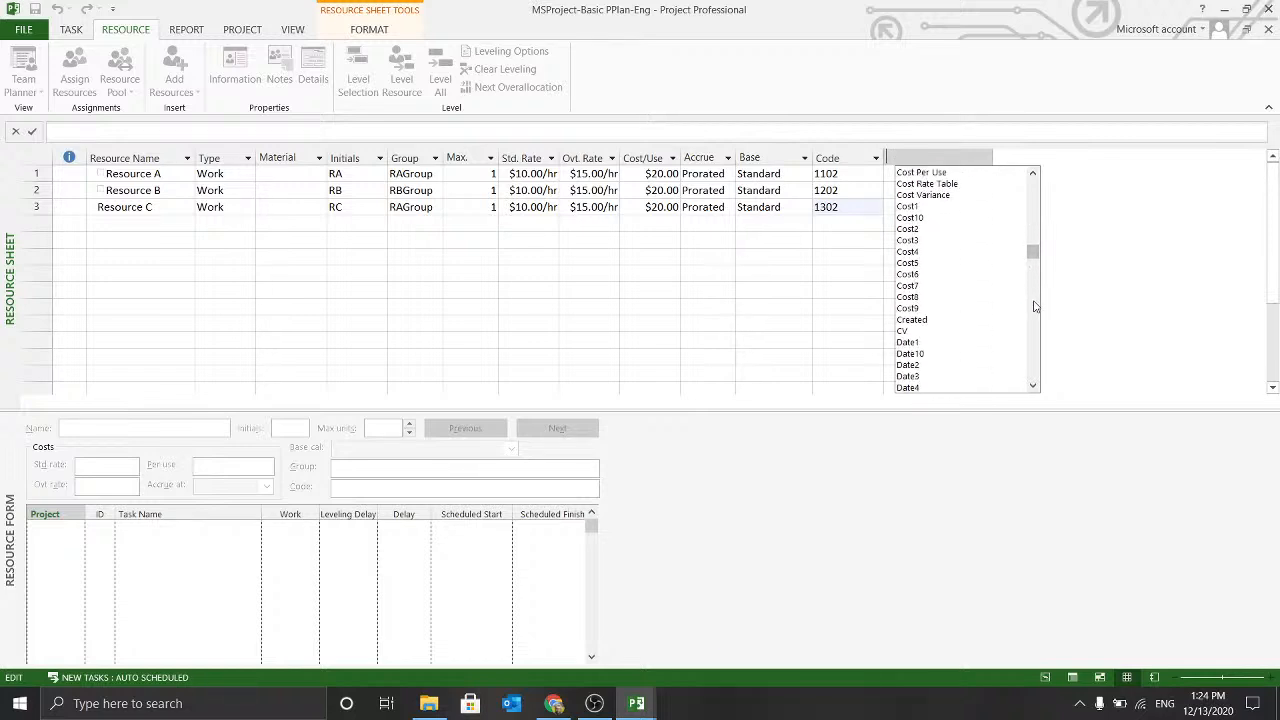
pyautogui.scroll(-18, 1008, 257)
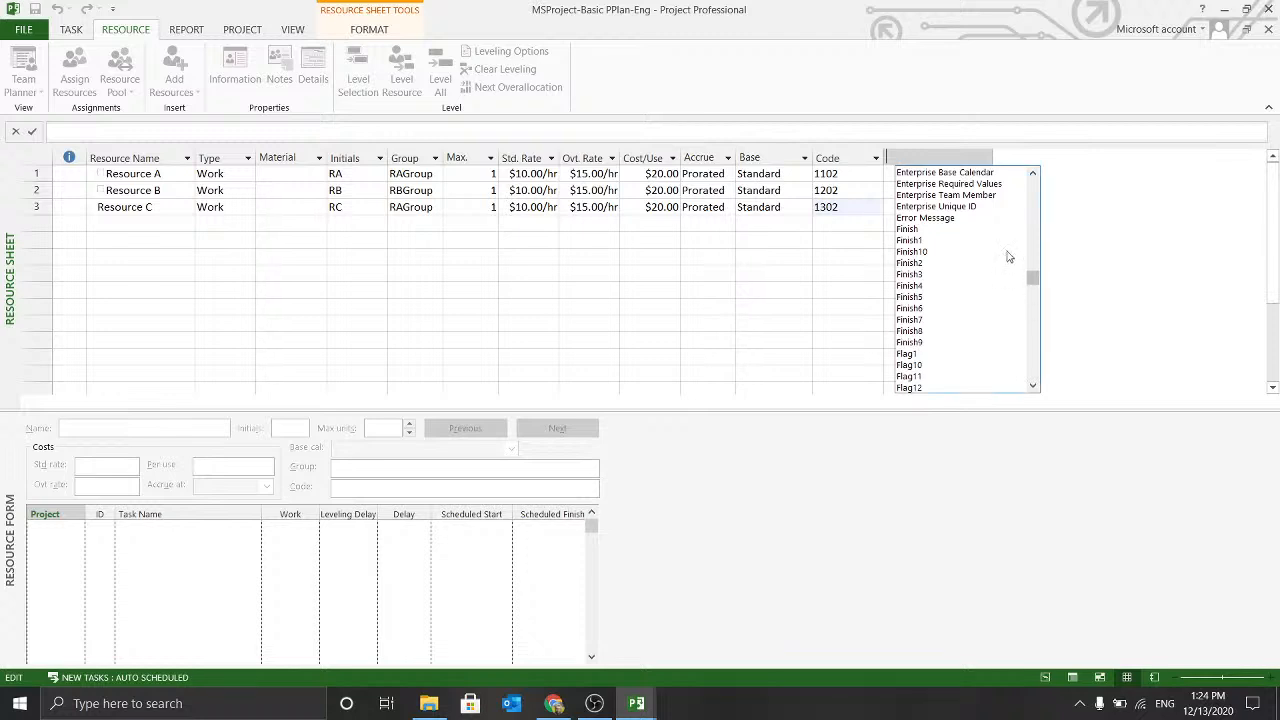
pyautogui.scroll(6, 1005, 260)
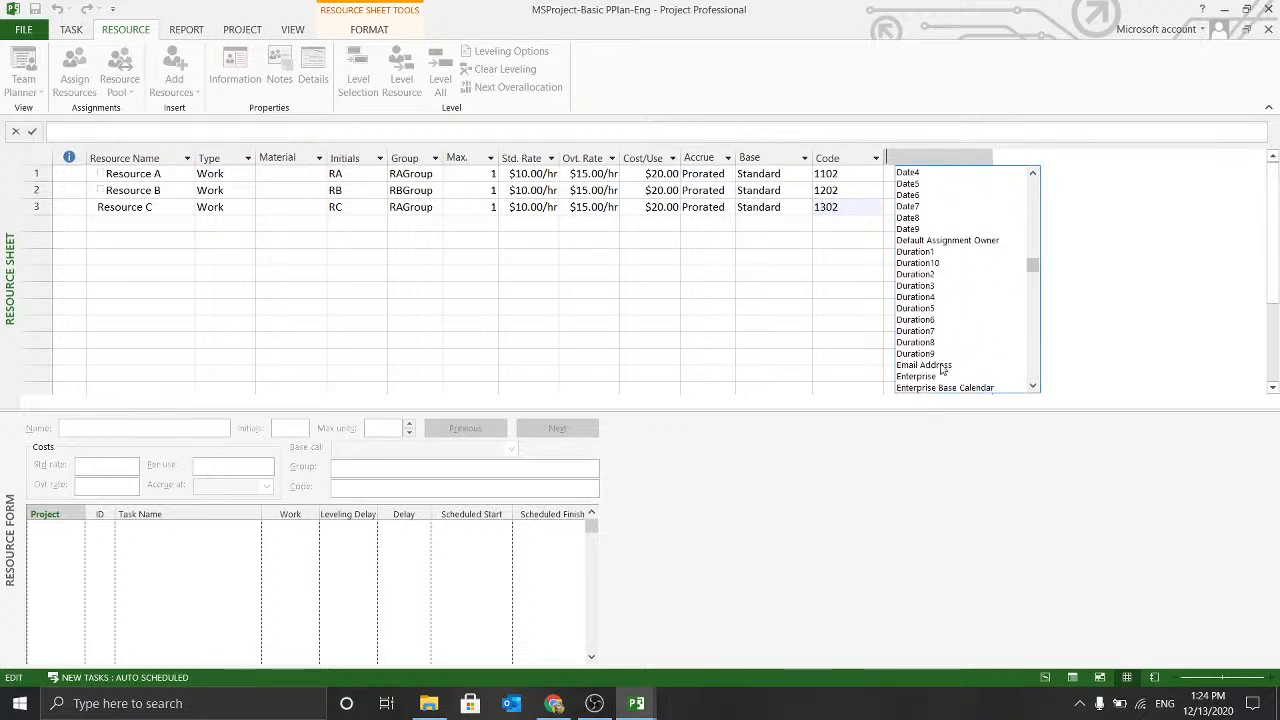
pyautogui.click(938, 367)
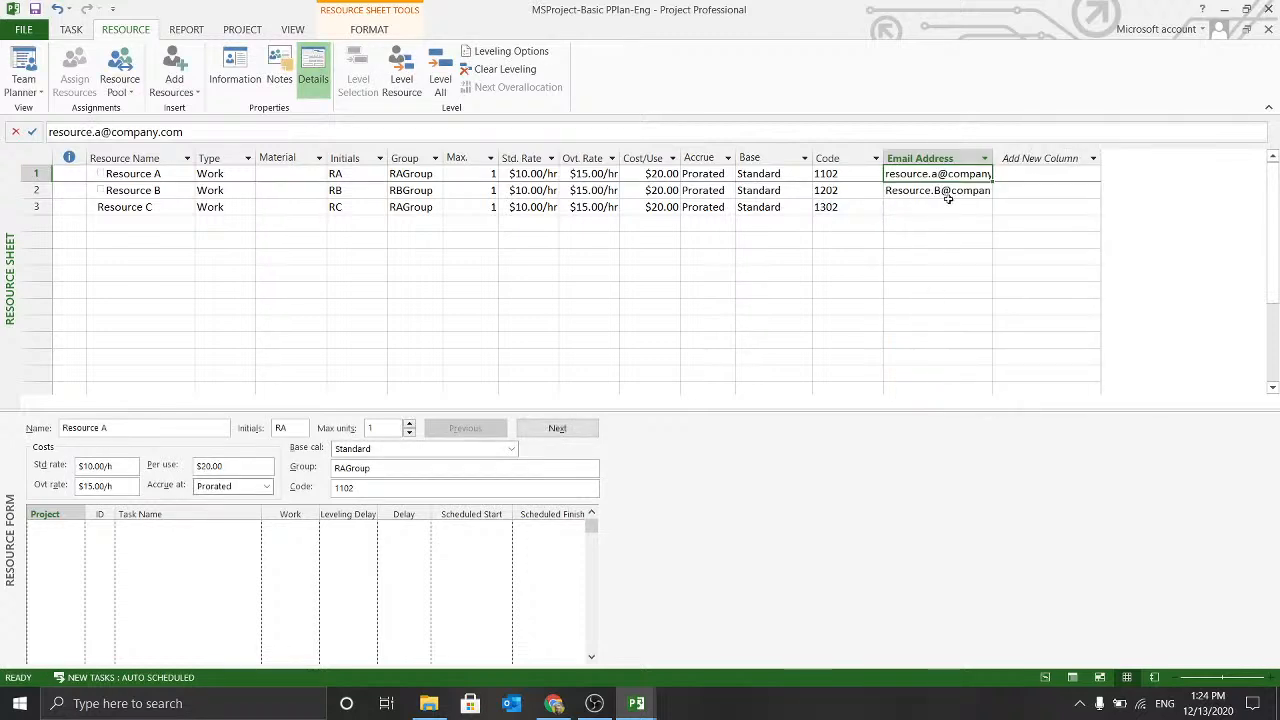
# Enter Resource C's e-mail address in the Email Address column.
pyautogui.click(950, 204)
pyautogui.write('r')
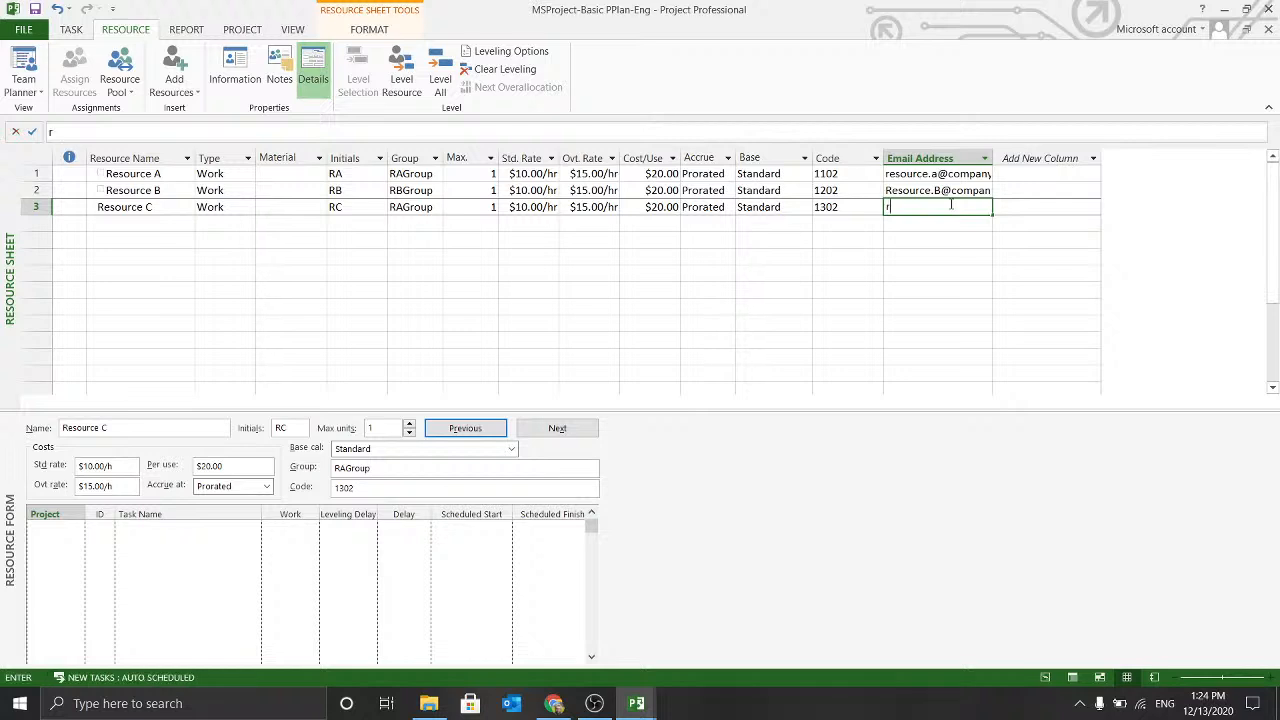
pyautogui.write('esource')
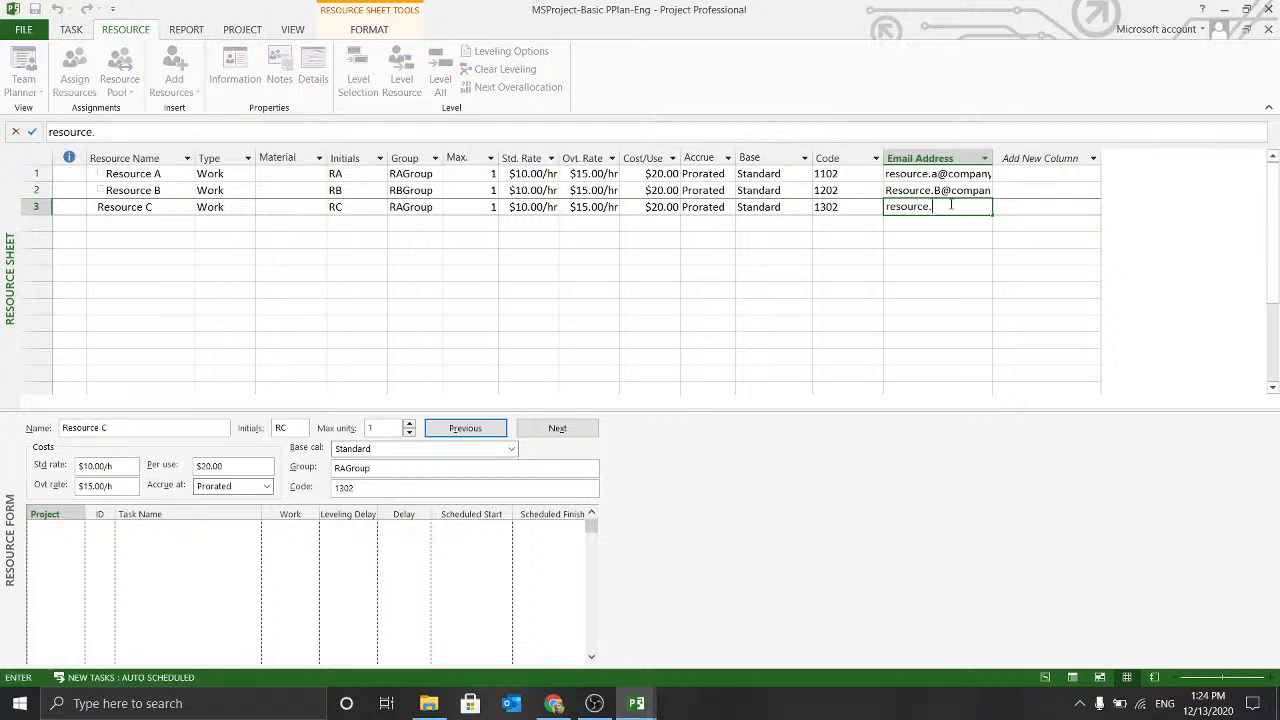
pyautogui.write('.c@company.c')
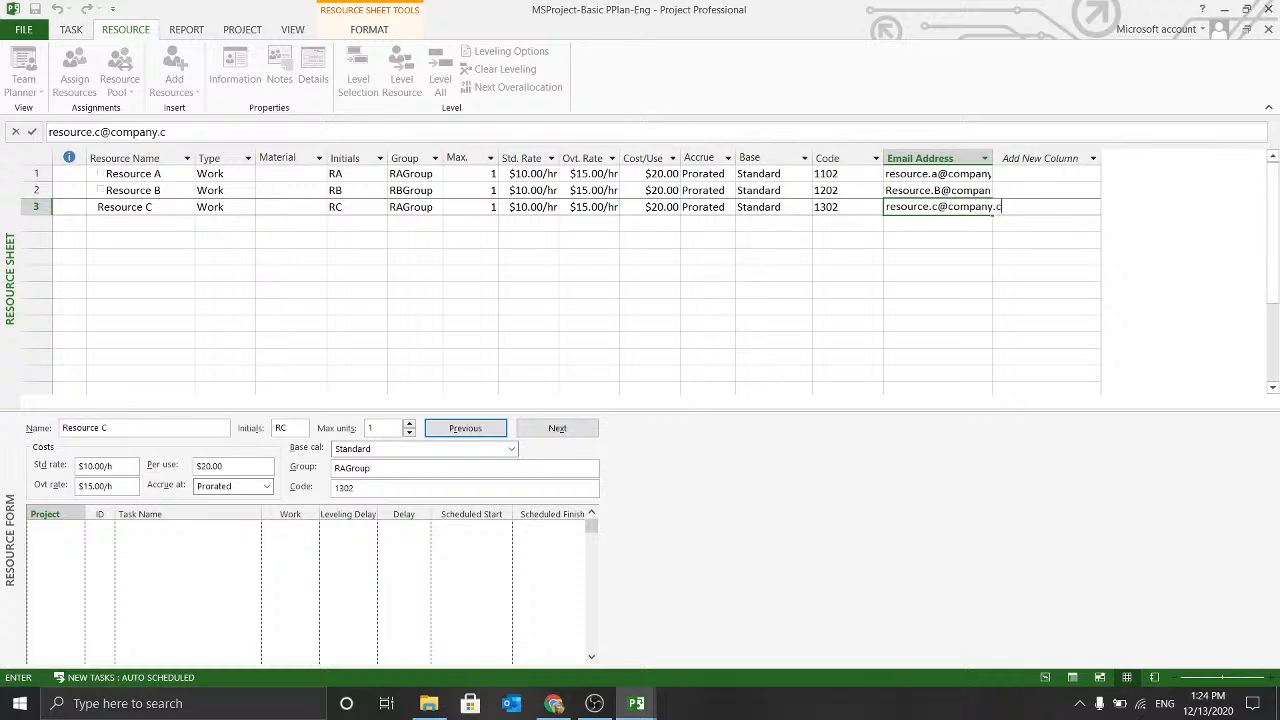
pyautogui.write('om')
pyautogui.press('Return')
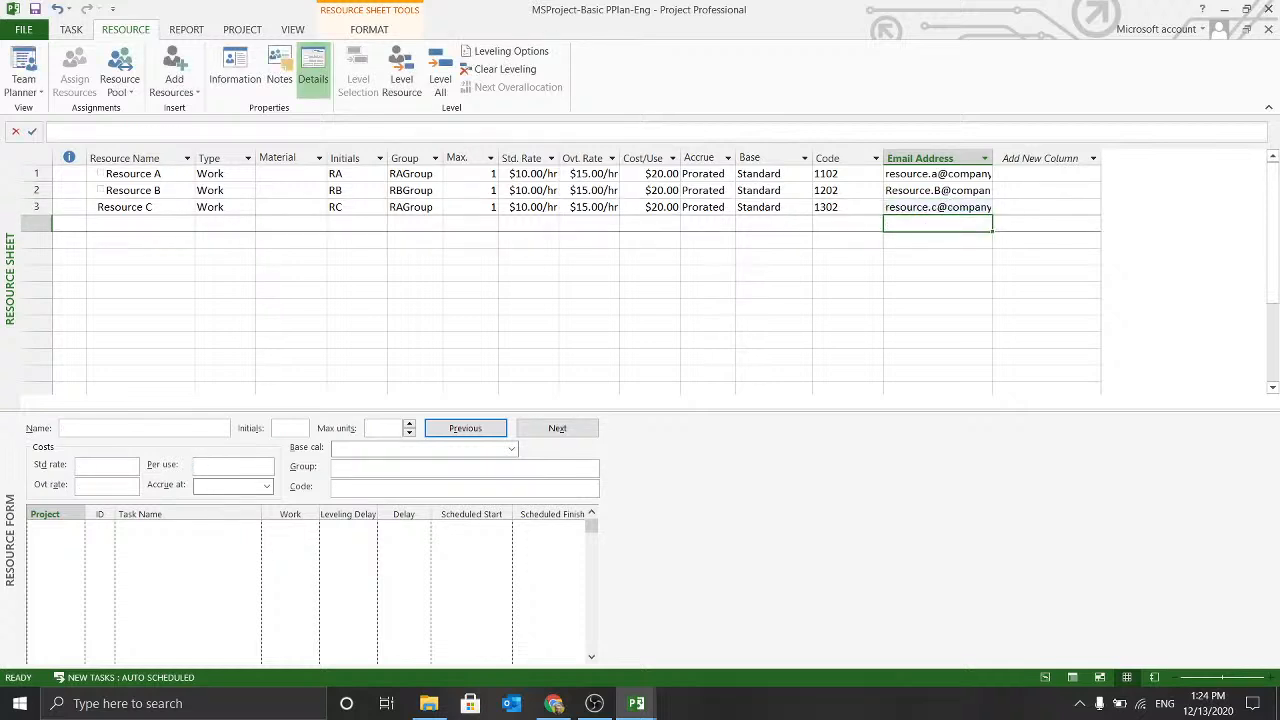
# Fit the Email Address column's width to its contents and check Resource C's general resource information.
pyautogui.doubleClick(992, 152)
pyautogui.doubleClick(932, 209)
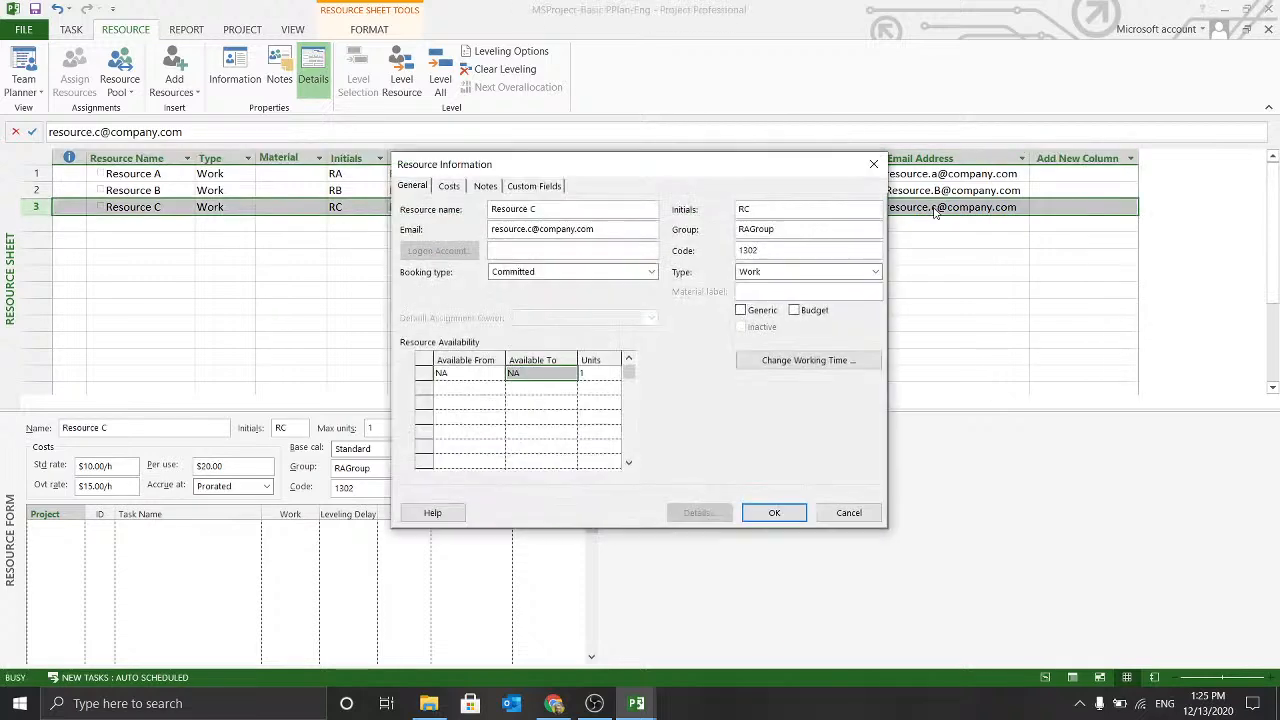
pyautogui.click(850, 512)
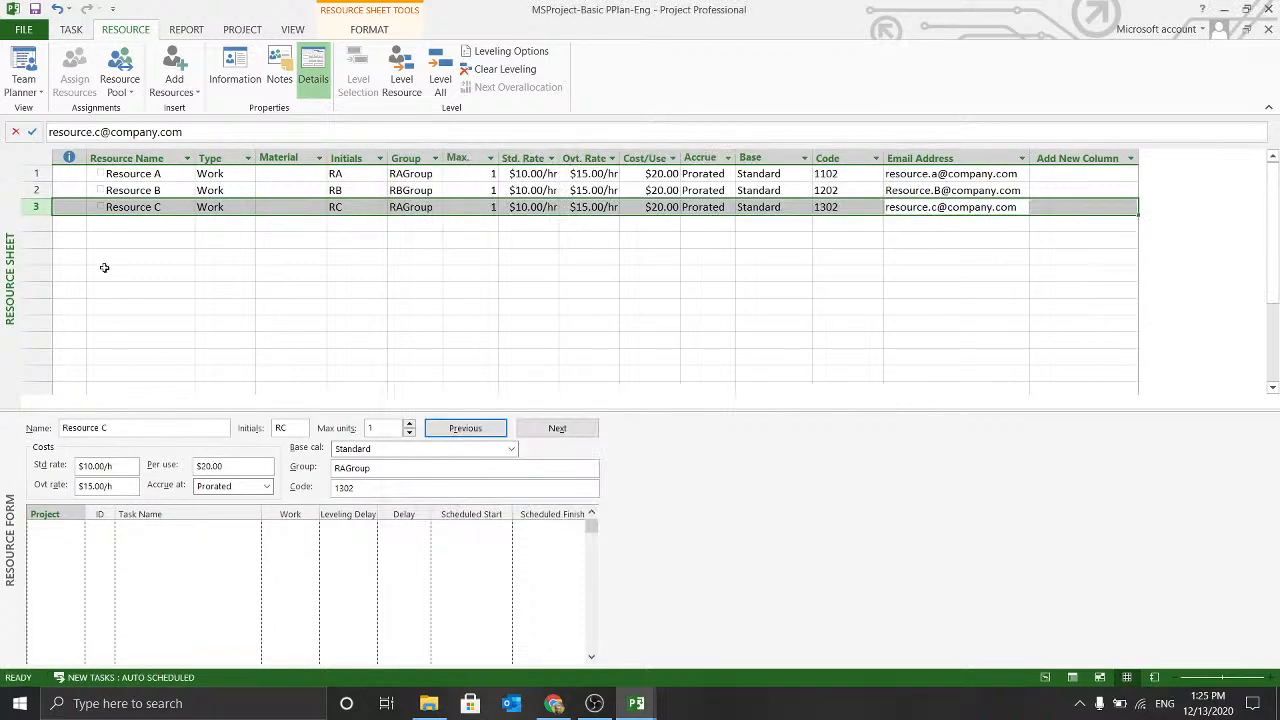
# Add a fourth resource named Resource D in the row below Resource C, with the initials RD.
pyautogui.click(125, 237)
pyautogui.click(135, 223)
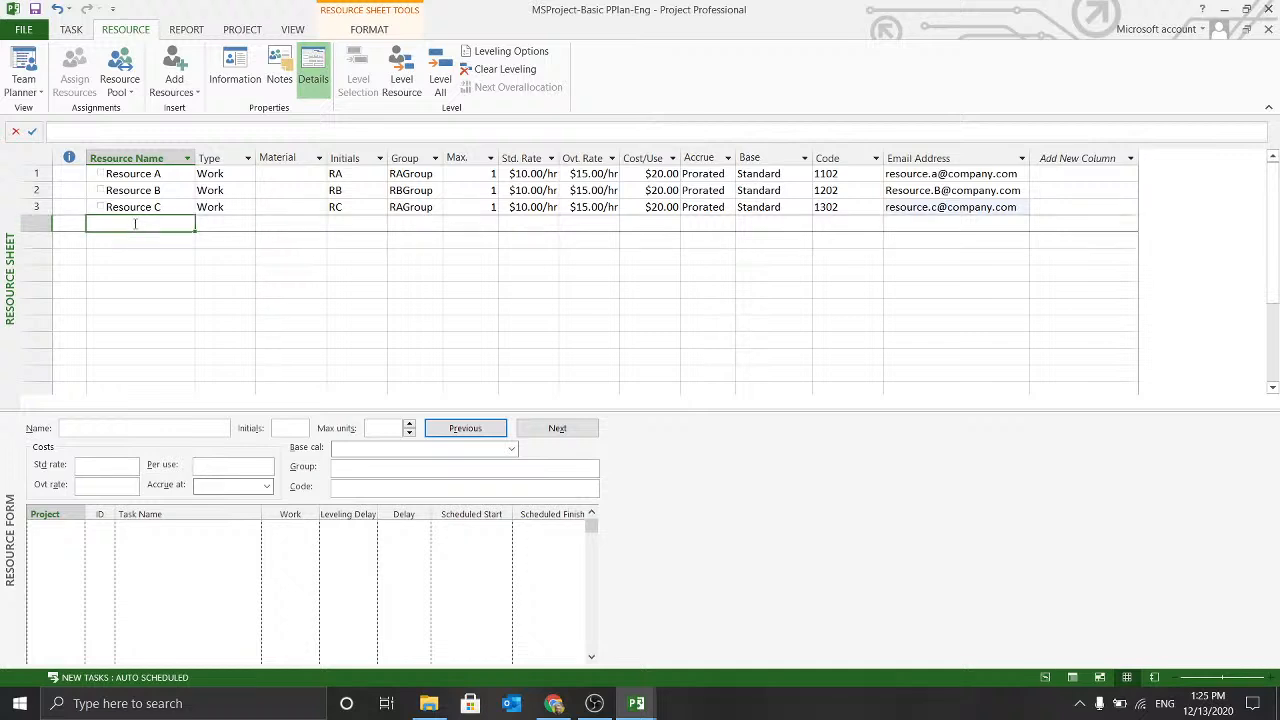
pyautogui.write('Resource')
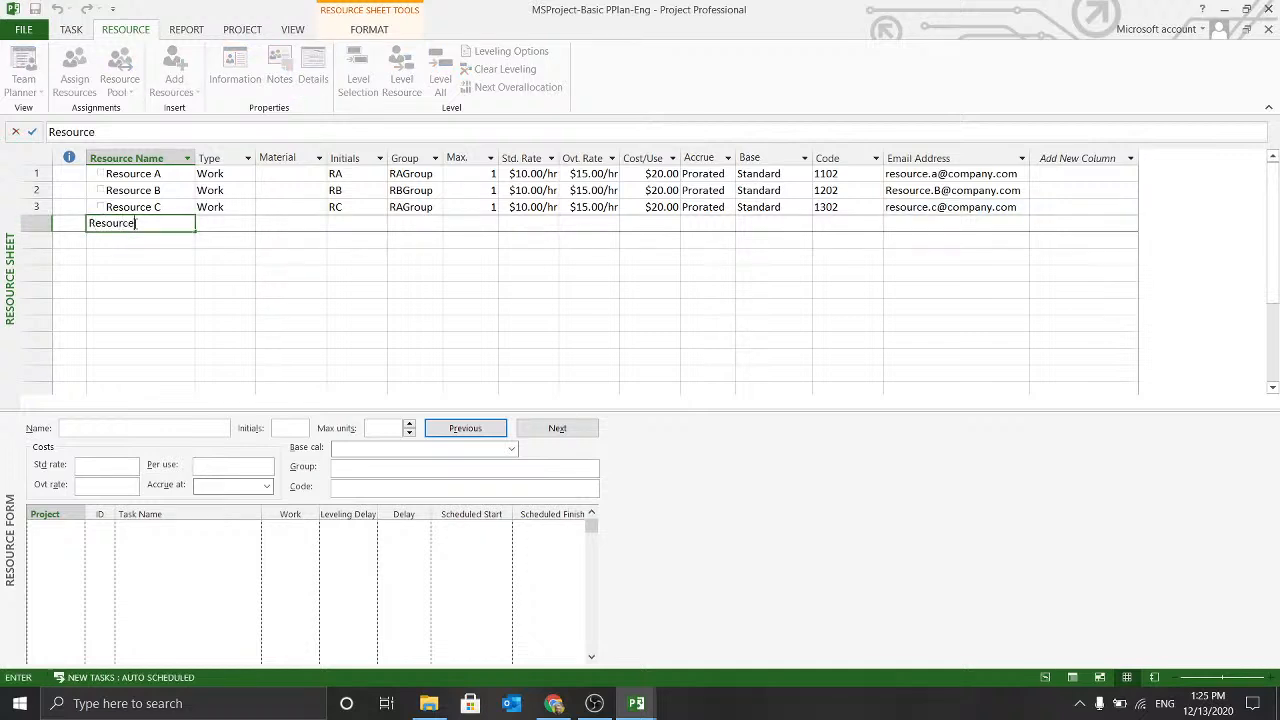
pyautogui.write(' D')
pyautogui.press('Return')
pyautogui.press('Tab')
pyautogui.press('Tab')
pyautogui.press('Tab')
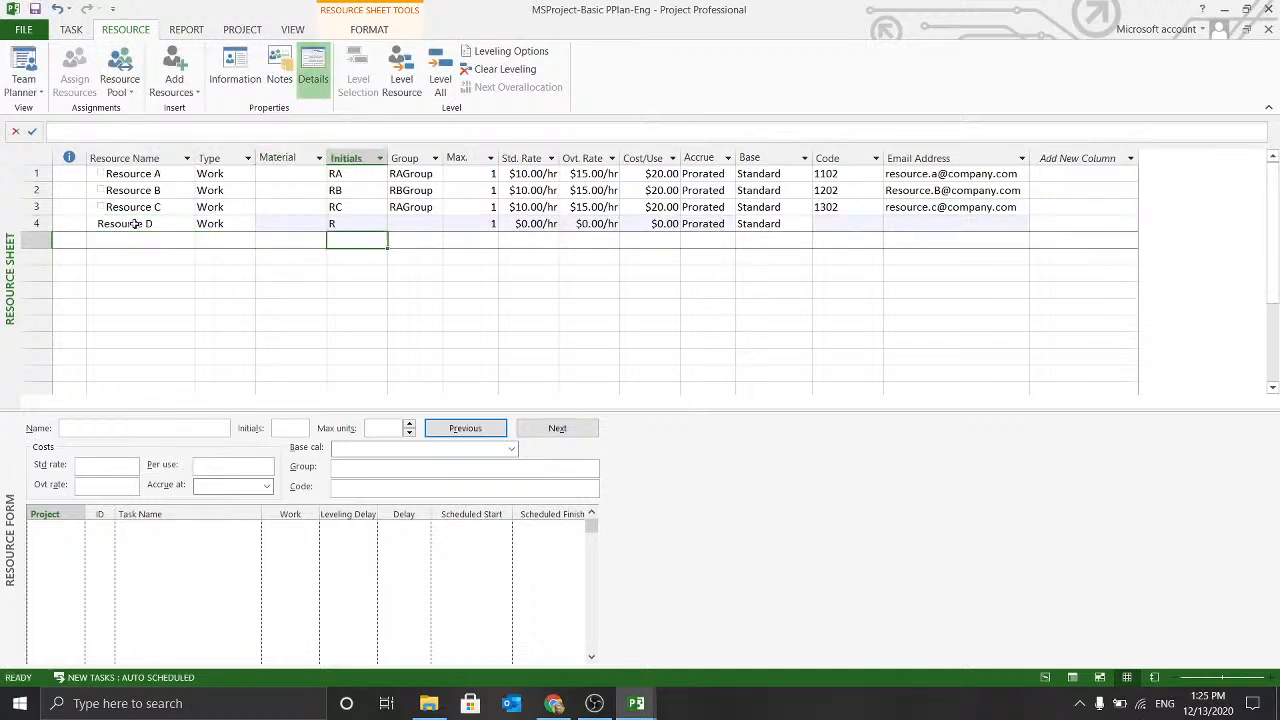
pyautogui.write('RD')
pyautogui.press('Tab')
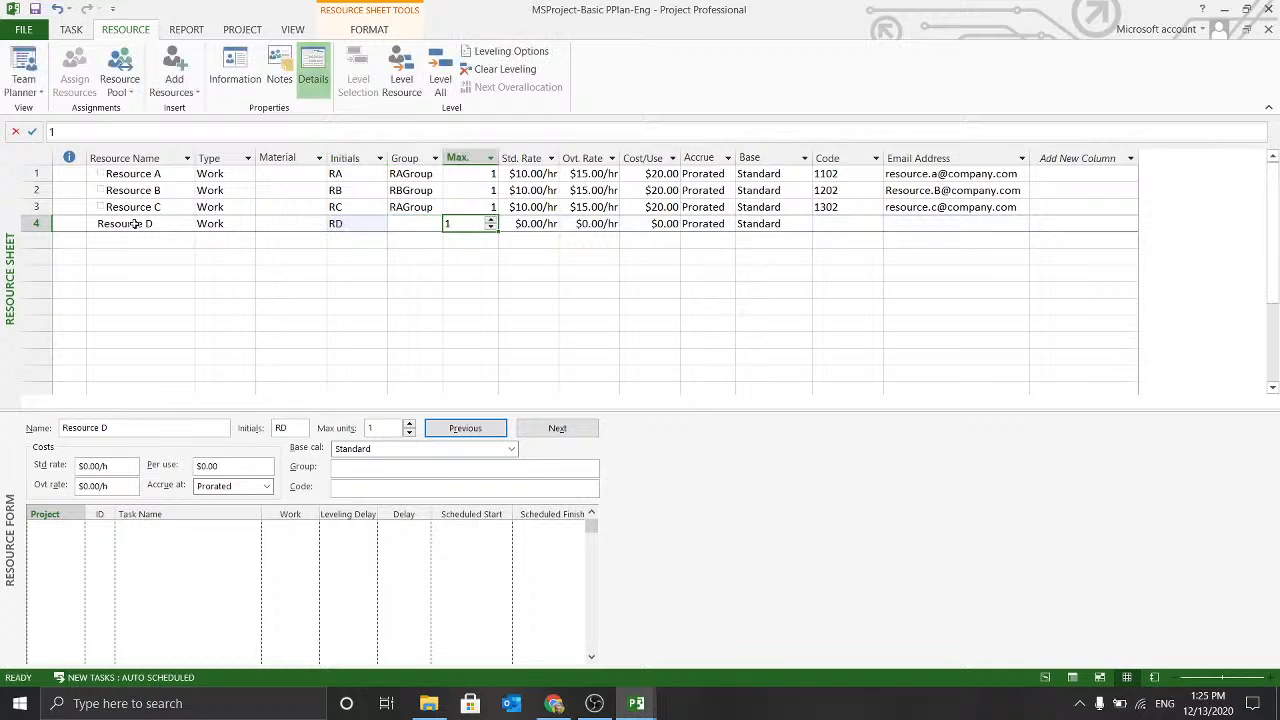
# Assign Resource D to the group RBGroup with maximum units of 1.
pyautogui.write('RBGroup')
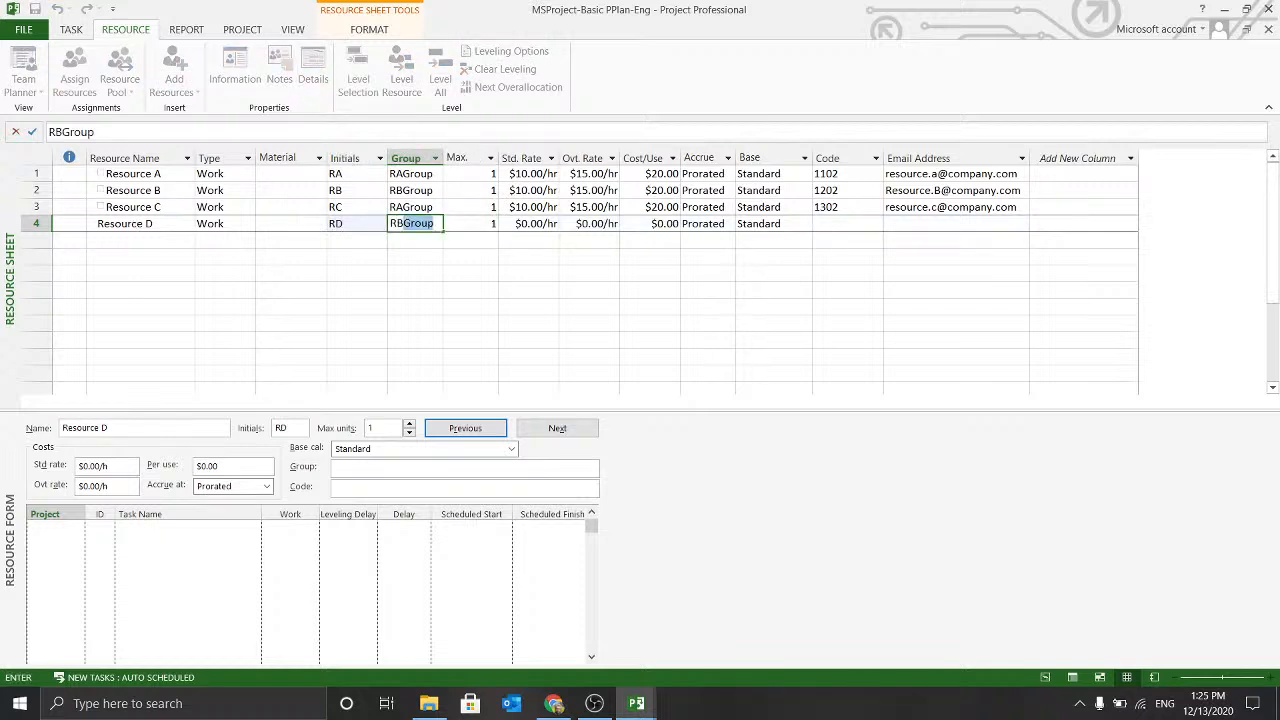
pyautogui.press('Tab')
pyautogui.write('1')
pyautogui.press('Tab')
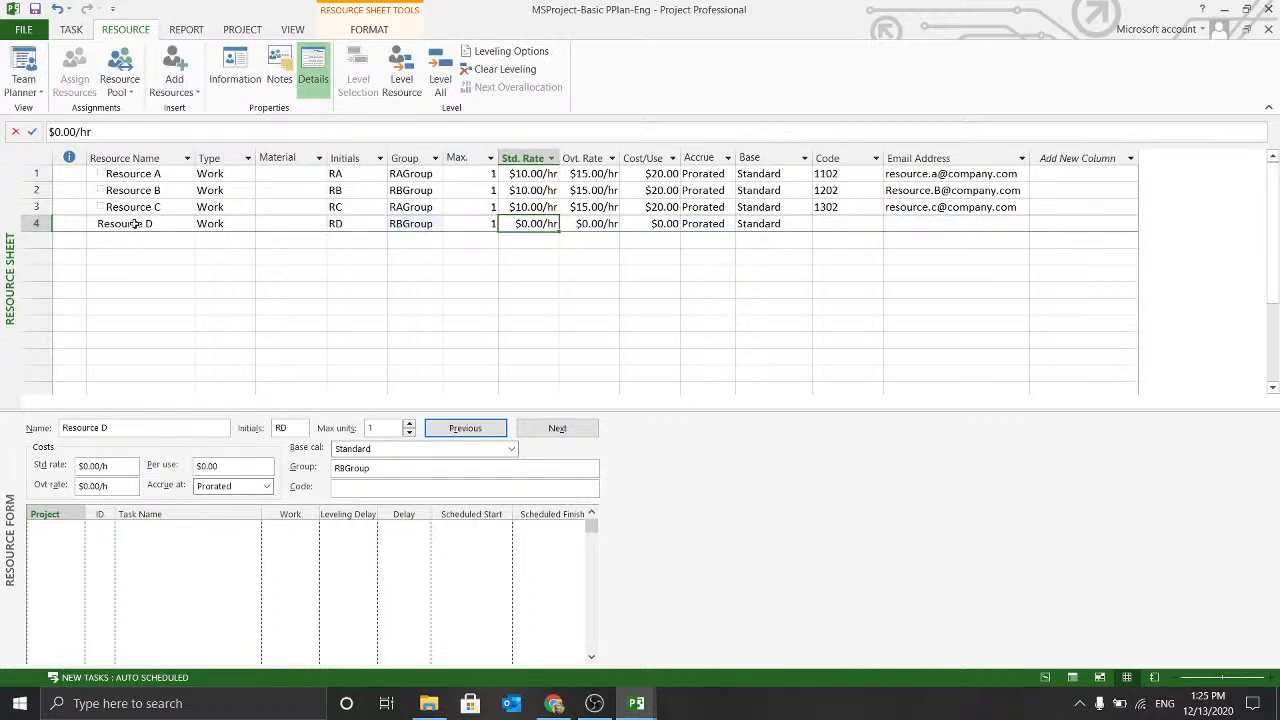
# Copy Resource C's $10.00/hr standard rate, $15.00/hr overtime rate and $20.00 cost per use to Resource D.
pyautogui.press('Up')
pyautogui.hotkey('shift', 'Right')
pyautogui.hotkey('shift', 'Right')
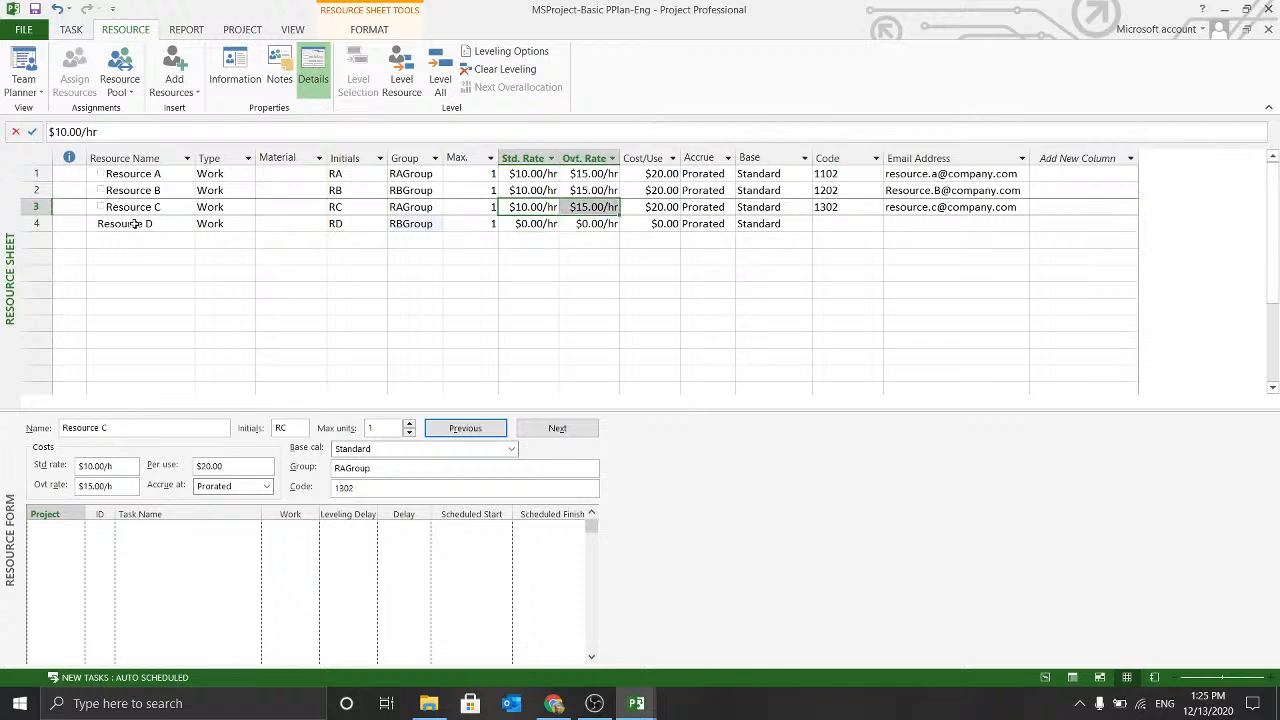
pyautogui.press('Down')
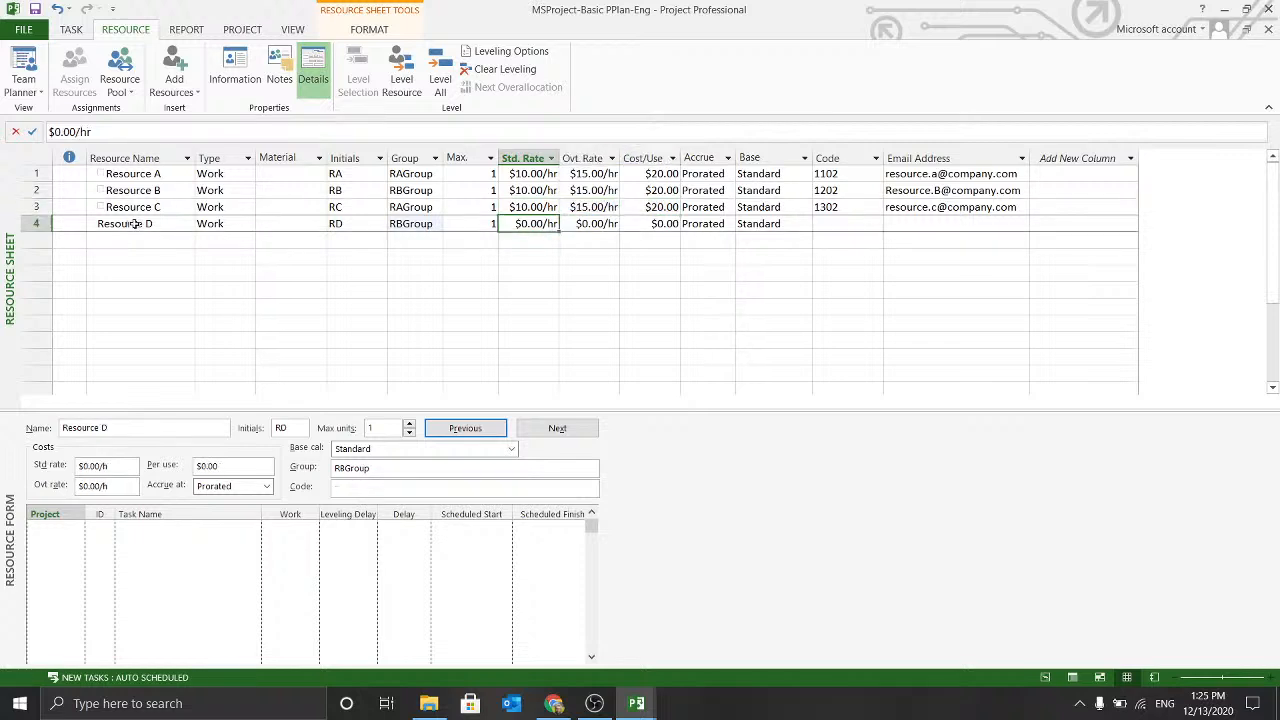
pyautogui.hotkey('ctrl', 'd')
pyautogui.press('Right')
pyautogui.press('Right')
pyautogui.press('Right')
pyautogui.press('Right')
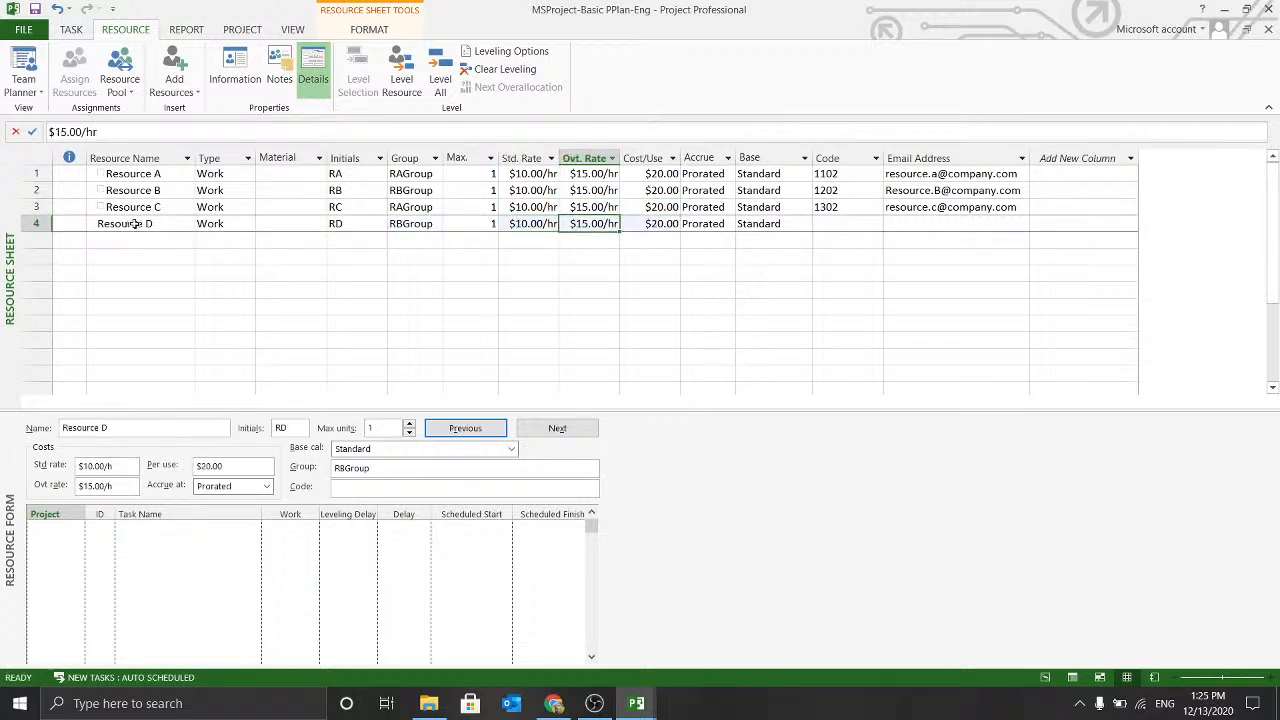
# Set Resource D's code to 1404 and fill in its company e-mail address.
pyautogui.press('Right')
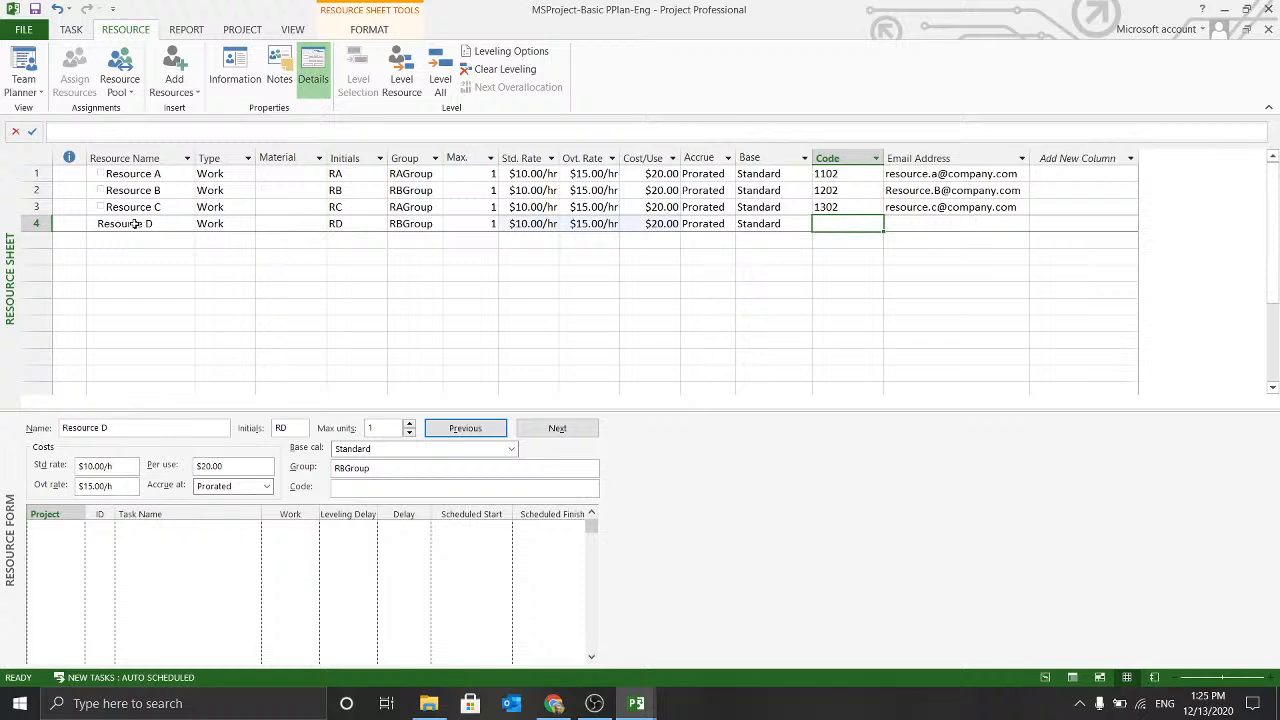
pyautogui.write('1404')
pyautogui.press('Tab')
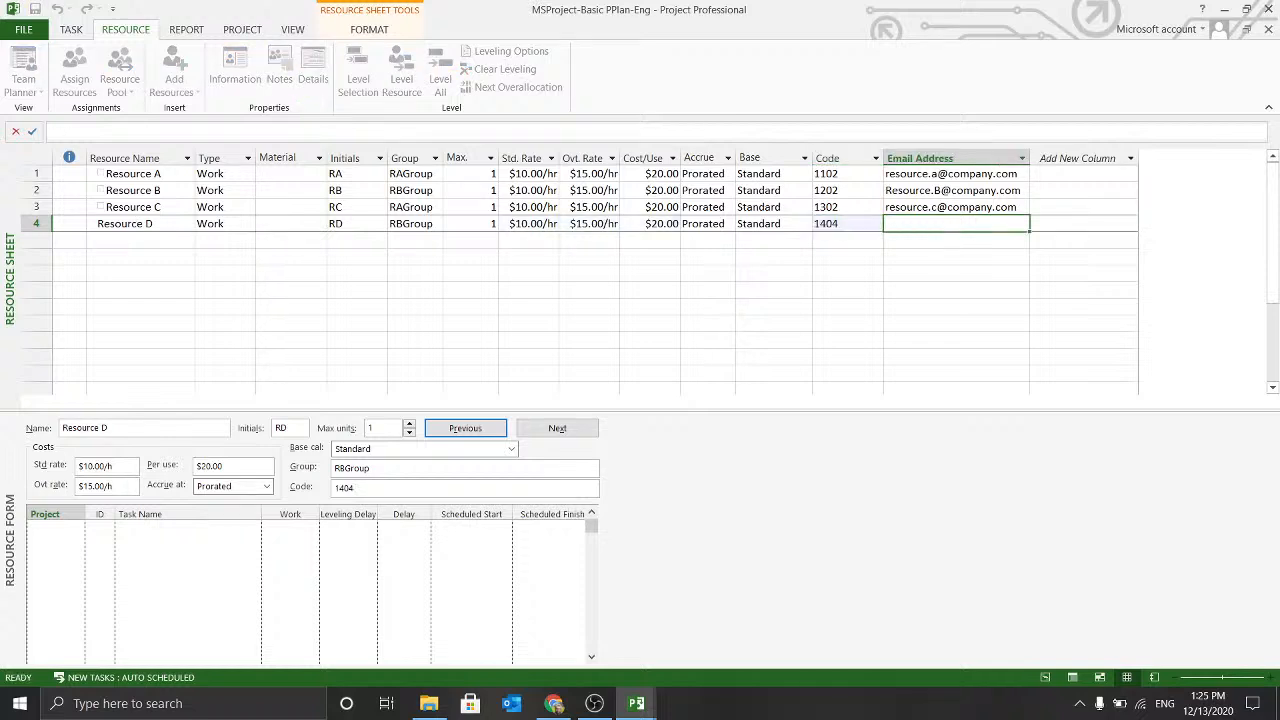
pyautogui.write('resource.d@')
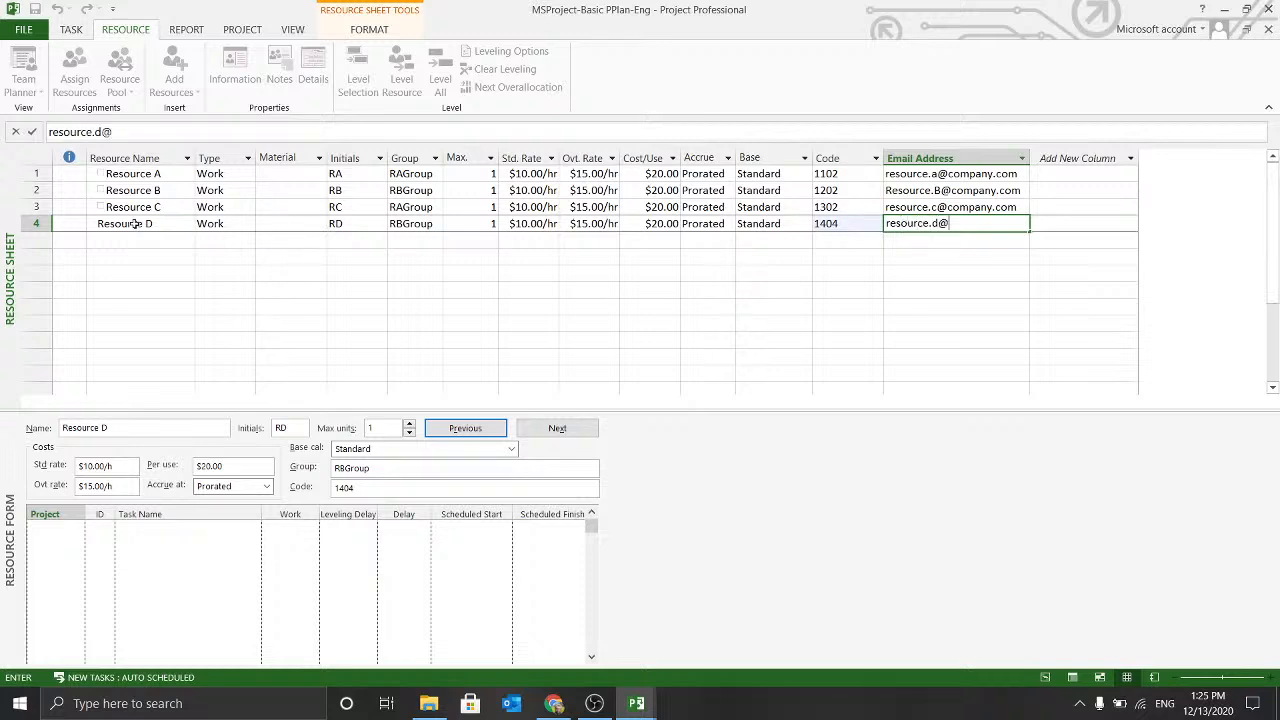
pyautogui.write('company.com')
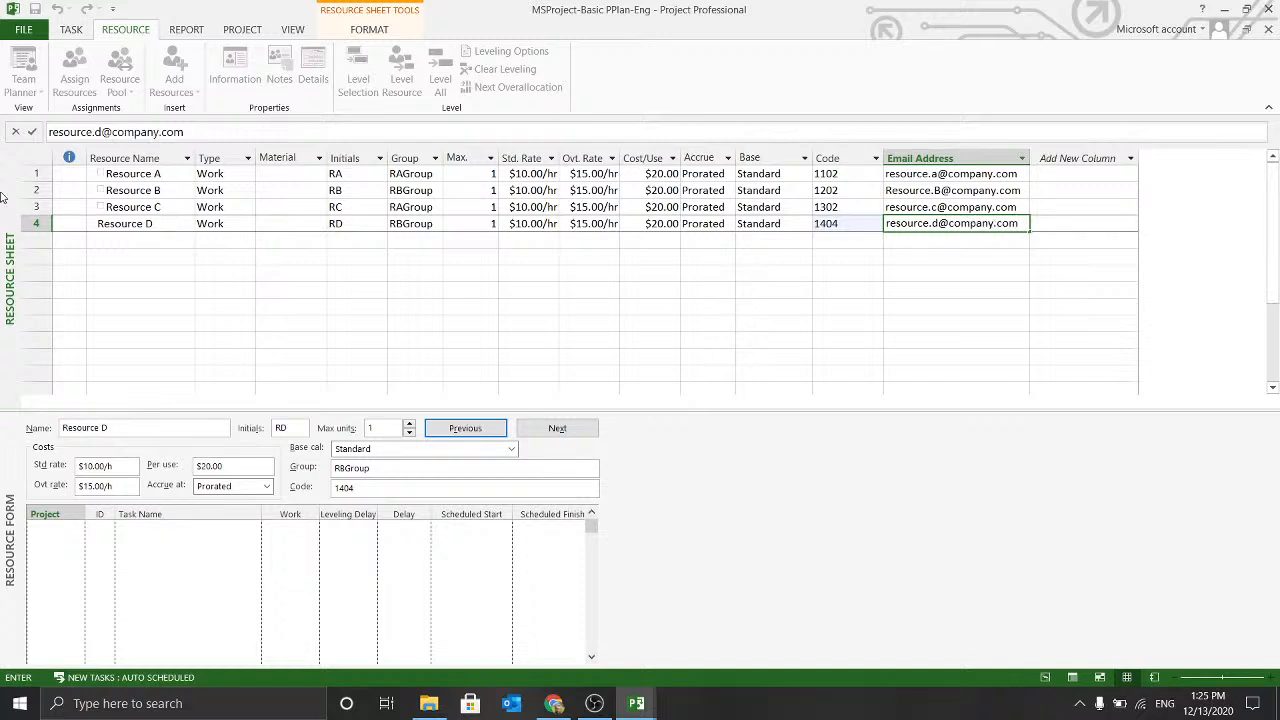
pyautogui.click(162, 242)
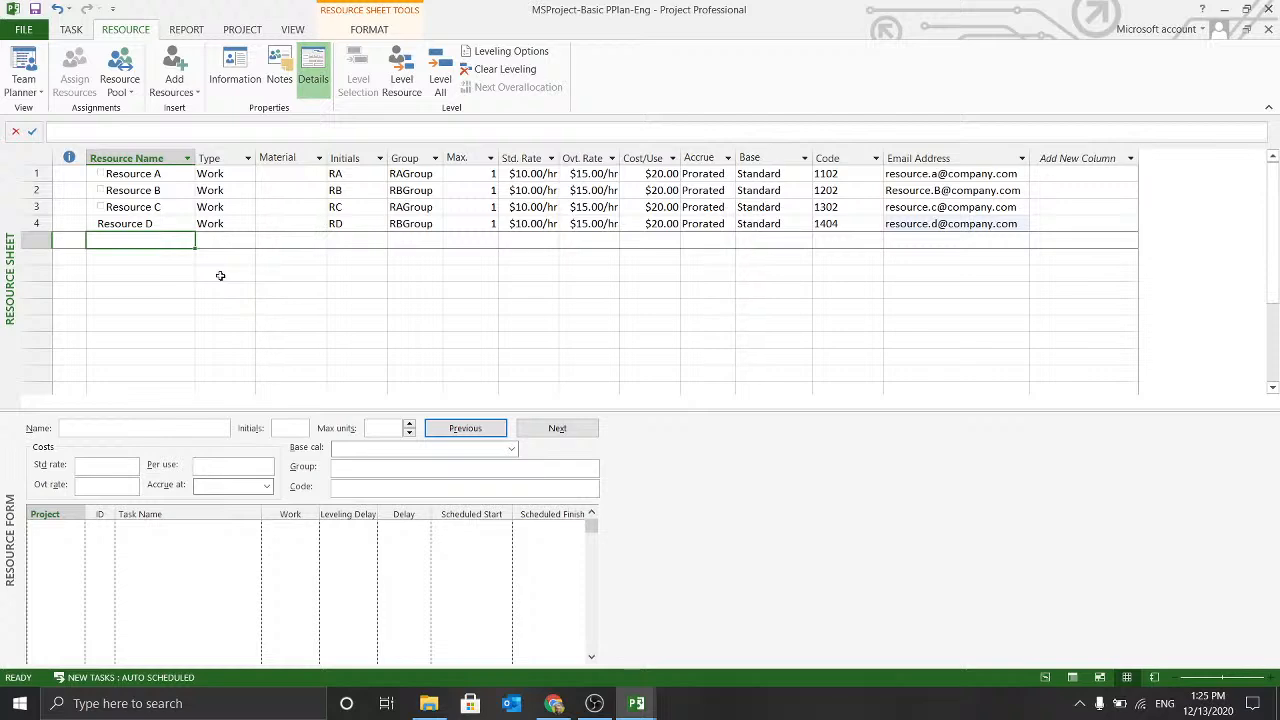
# Check Resource D's general resource information and review the resource names in the sheet.
pyautogui.doubleClick(224, 224)
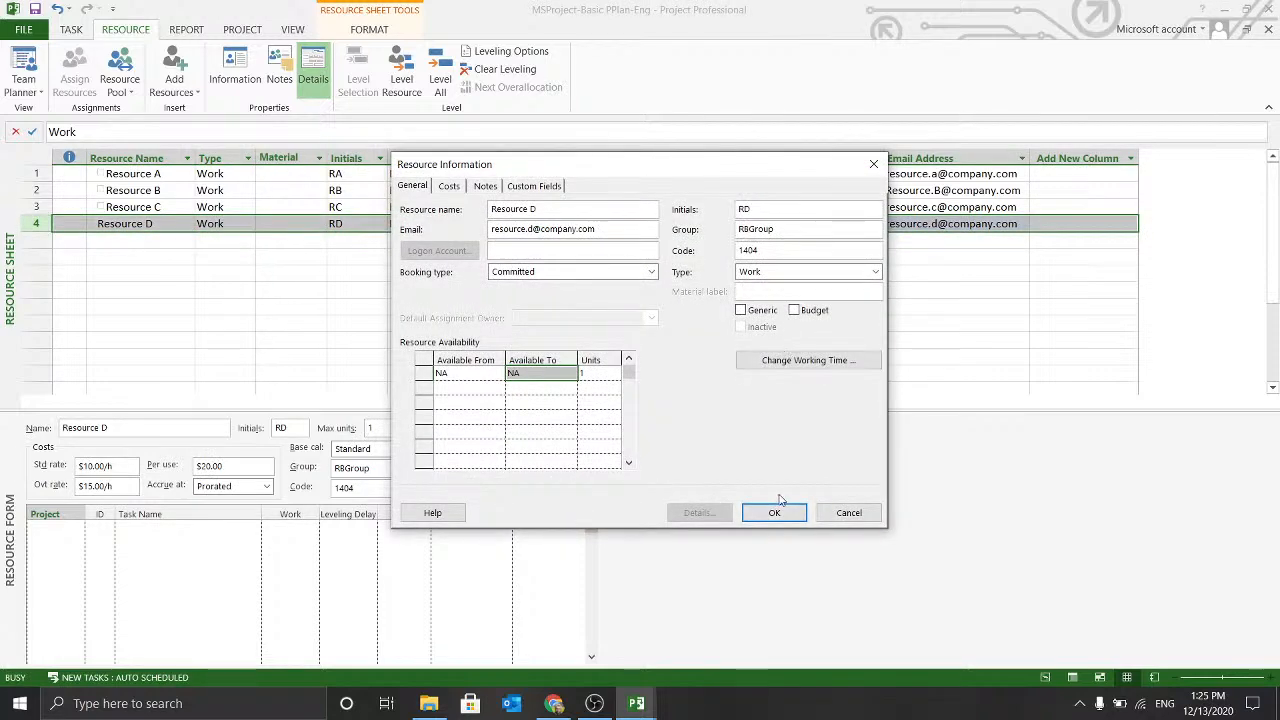
pyautogui.click(766, 510)
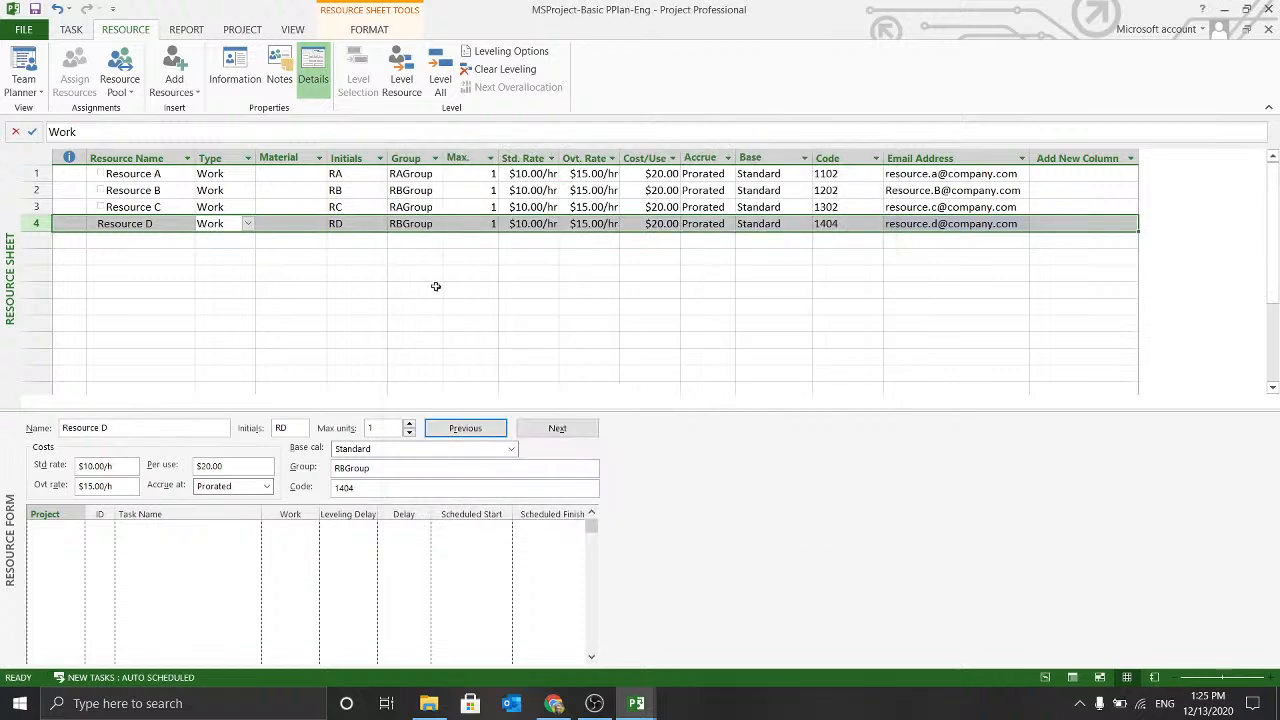
pyautogui.click(435, 287)
pyautogui.click(150, 241)
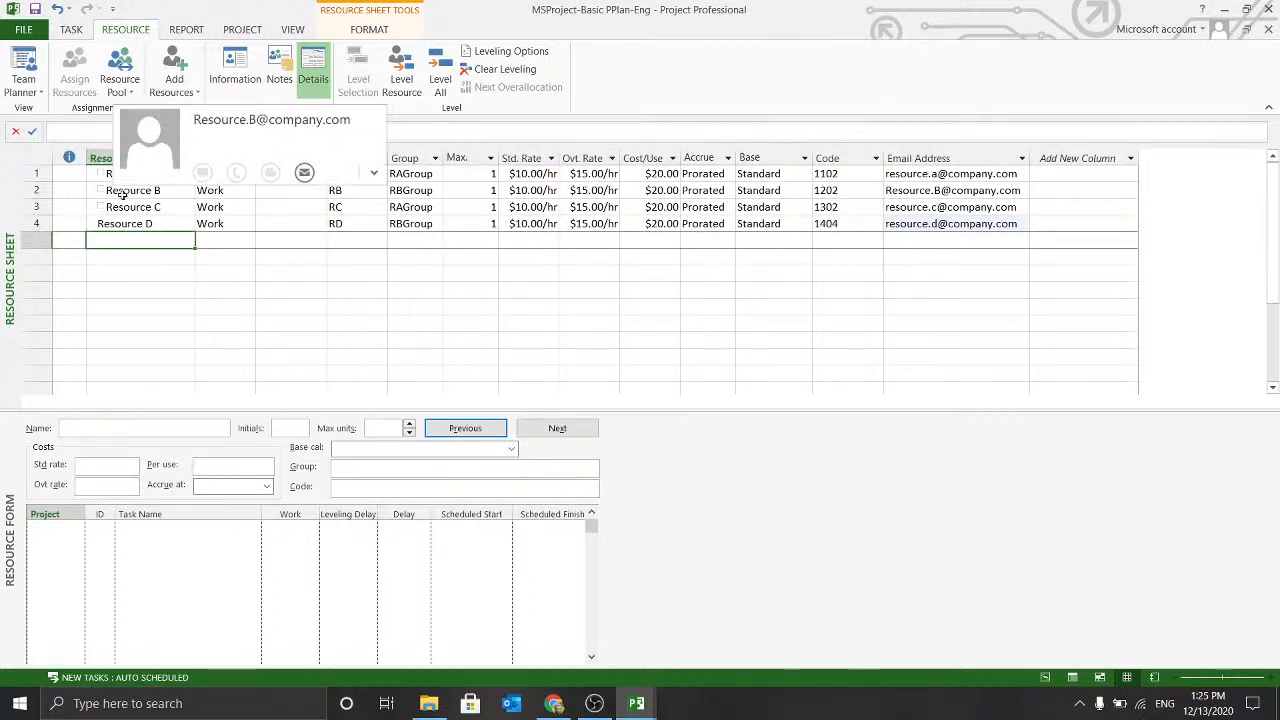
pyautogui.click(133, 212)
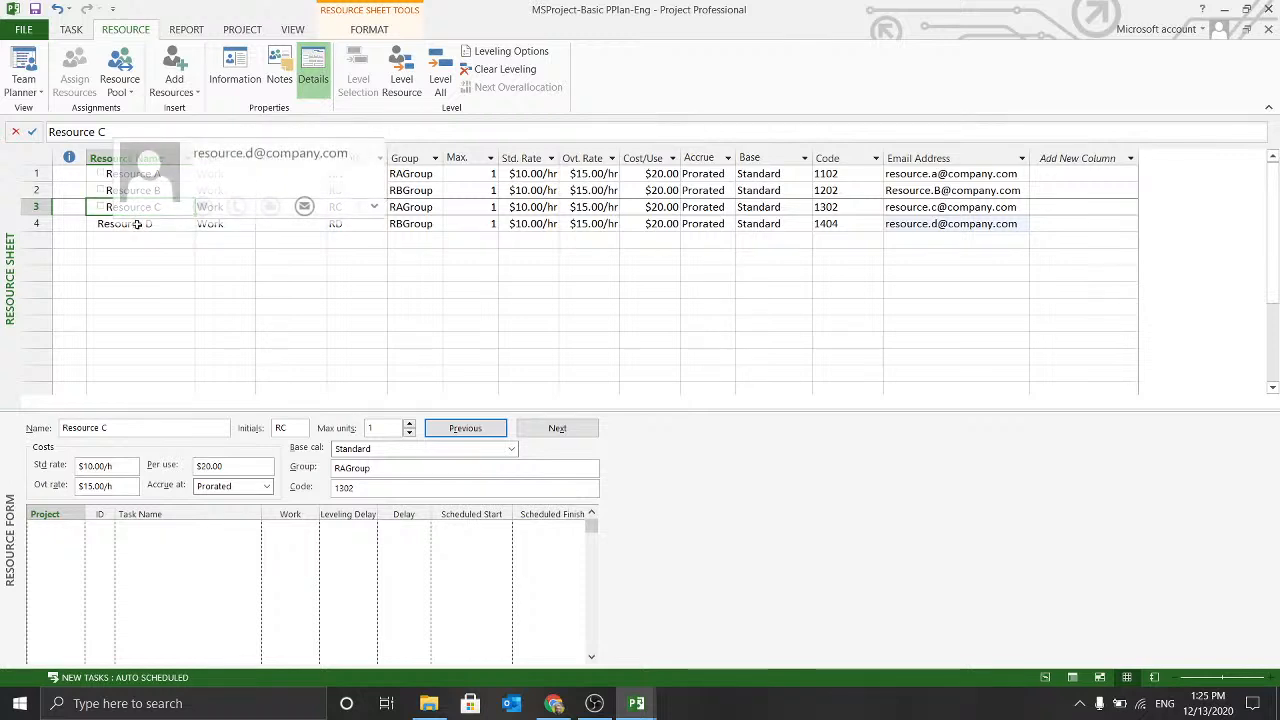
pyautogui.click(128, 223)
pyautogui.click(146, 242)
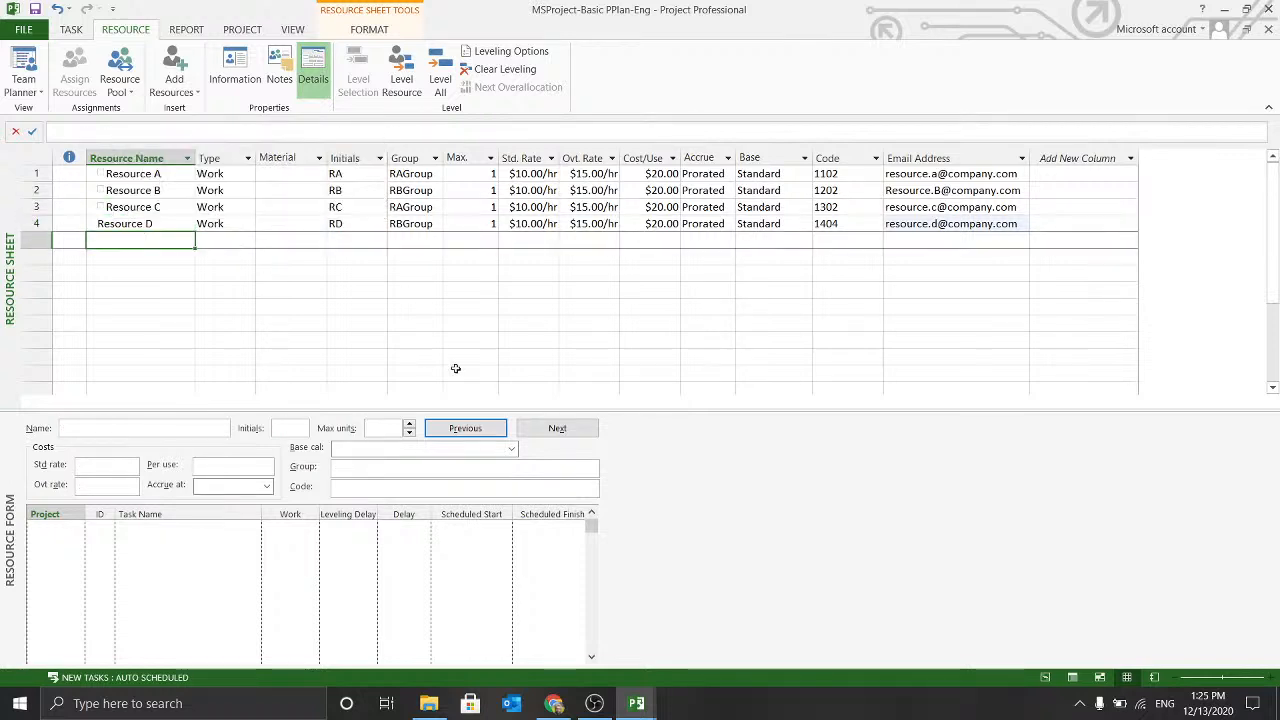
# Hide the resource details form so only the Resource Sheet is displayed.
pyautogui.click(240, 207)
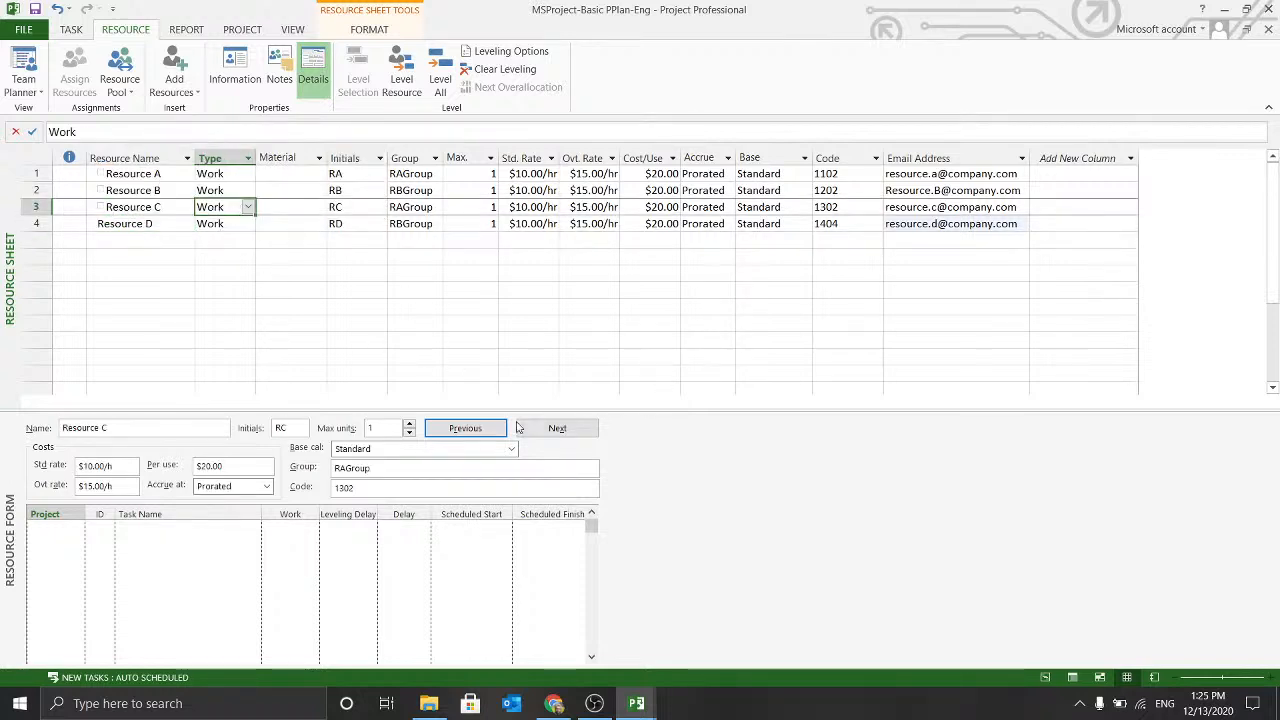
pyautogui.click(313, 72)
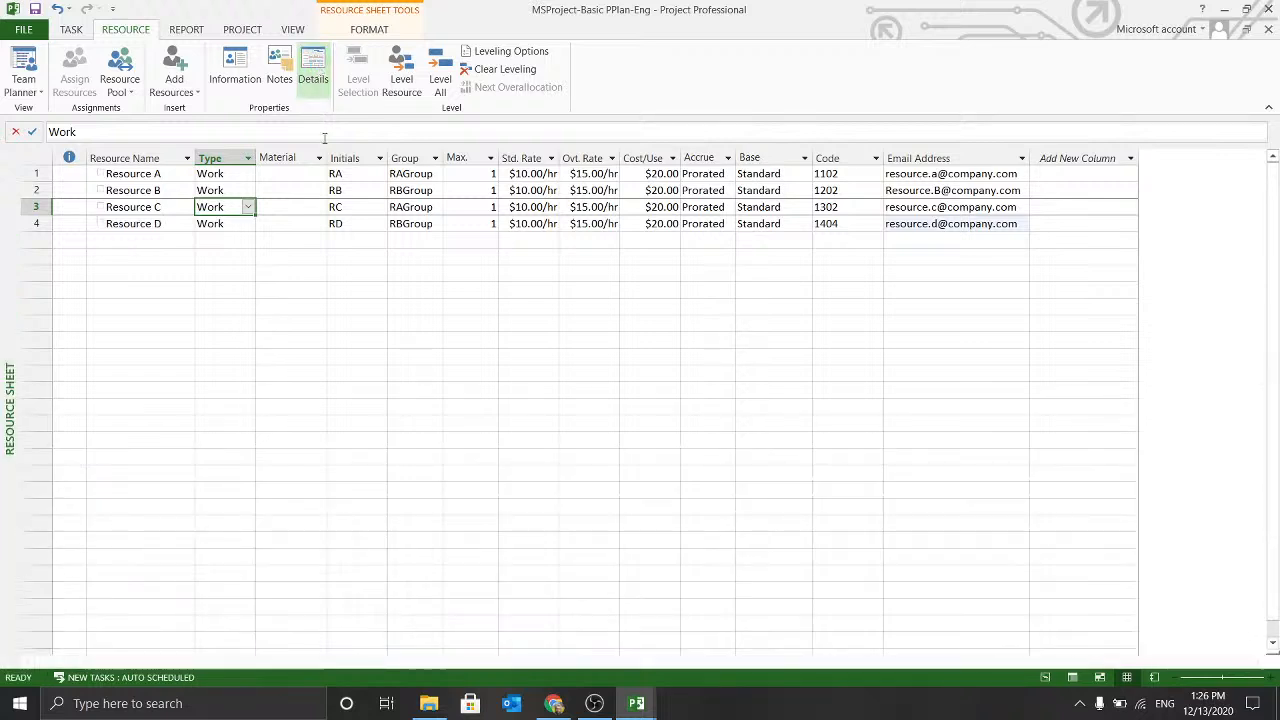
pyautogui.click(200, 303)
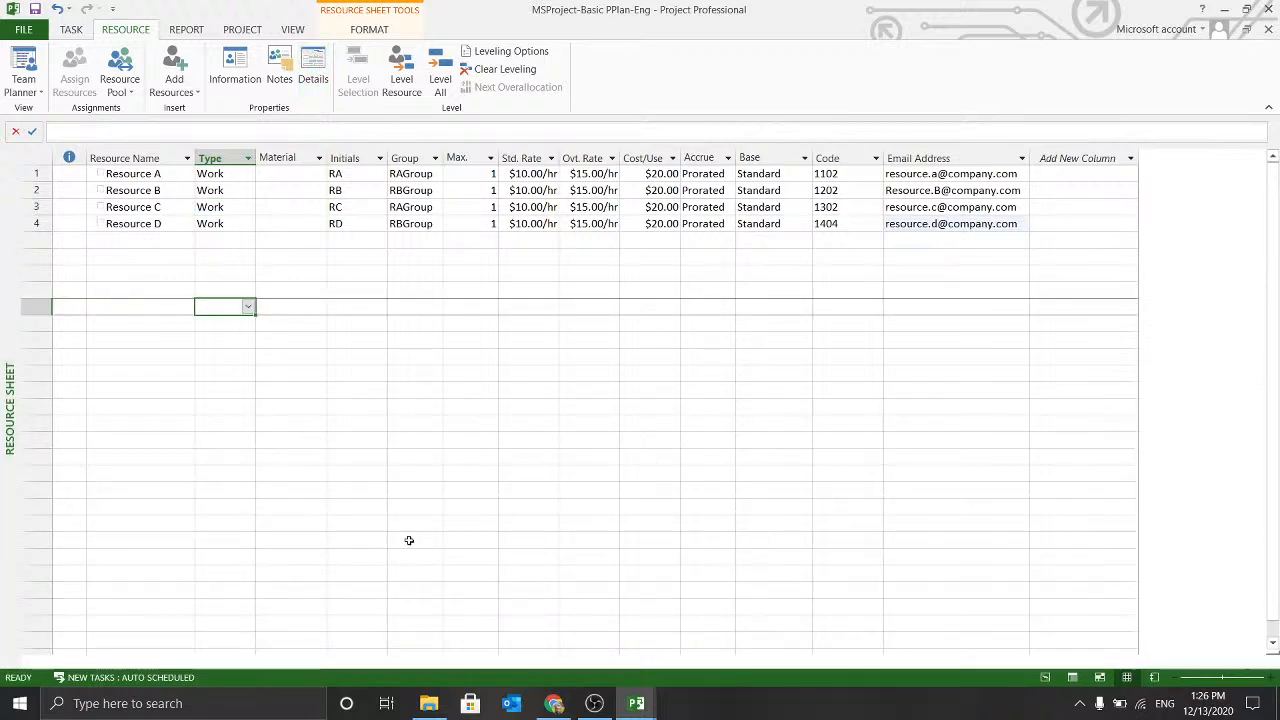
# Switch to the Gantt Chart view and widen the task table so all its columns are displayed.
pyautogui.click(72, 30)
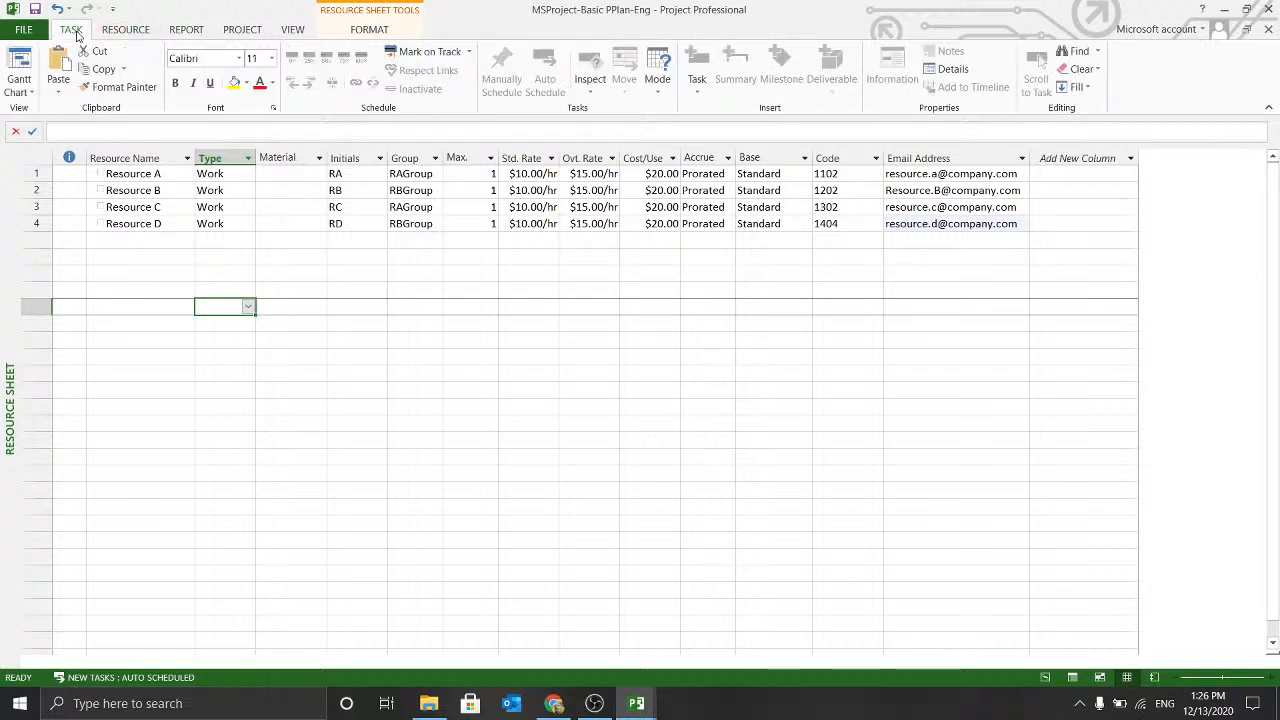
pyautogui.click(20, 68)
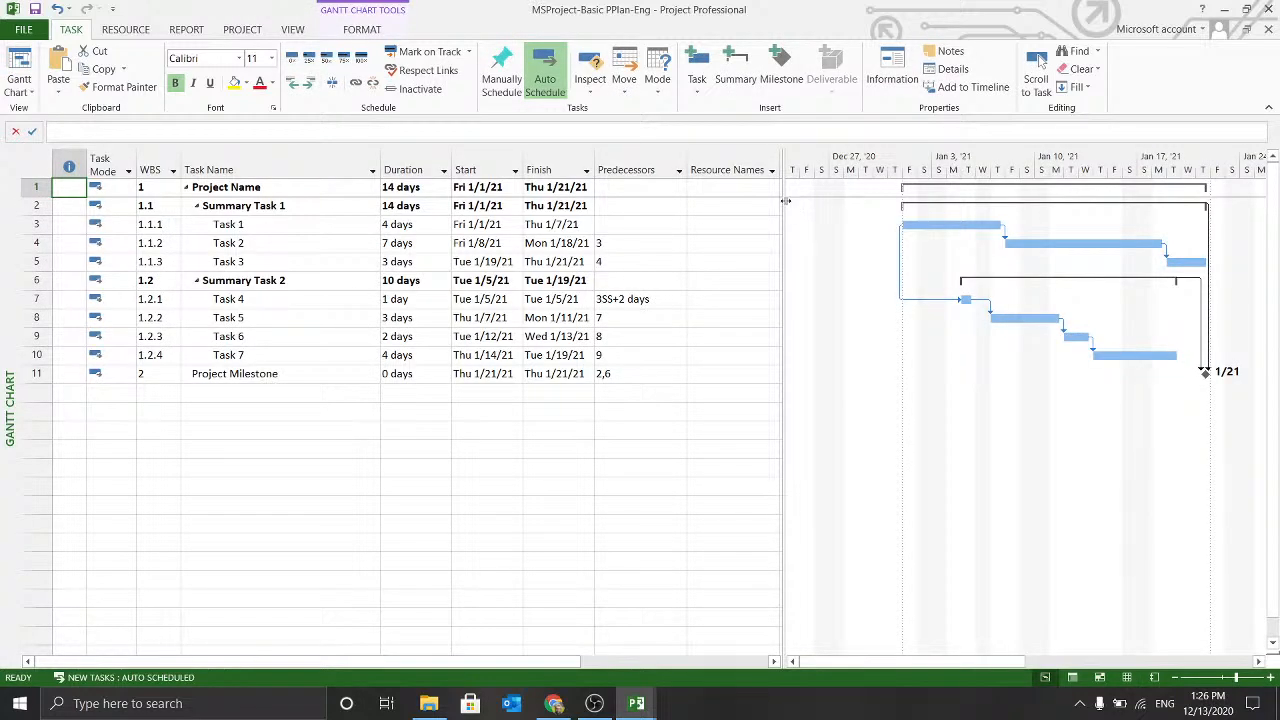
pyautogui.moveTo(783, 207); pyautogui.dragTo(955, 207)
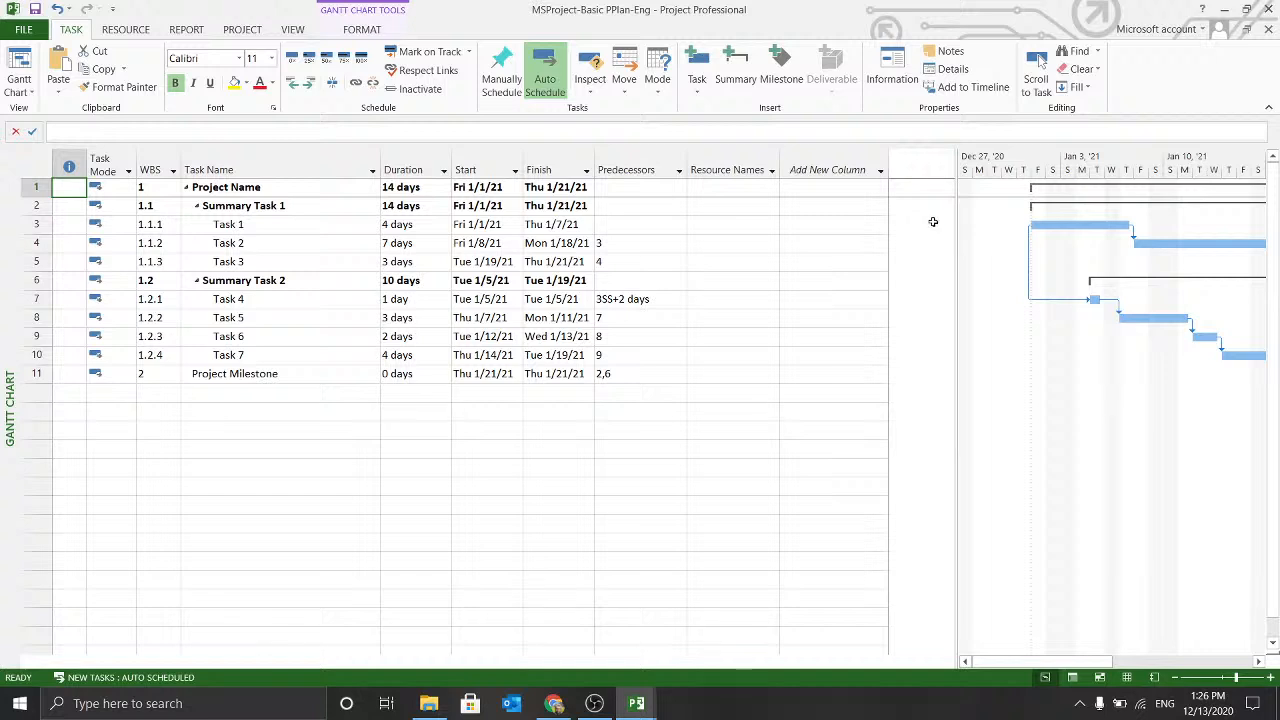
# Assign Resource A to Task 1 at 1.00 units through its task information.
pyautogui.doubleClick(408, 226)
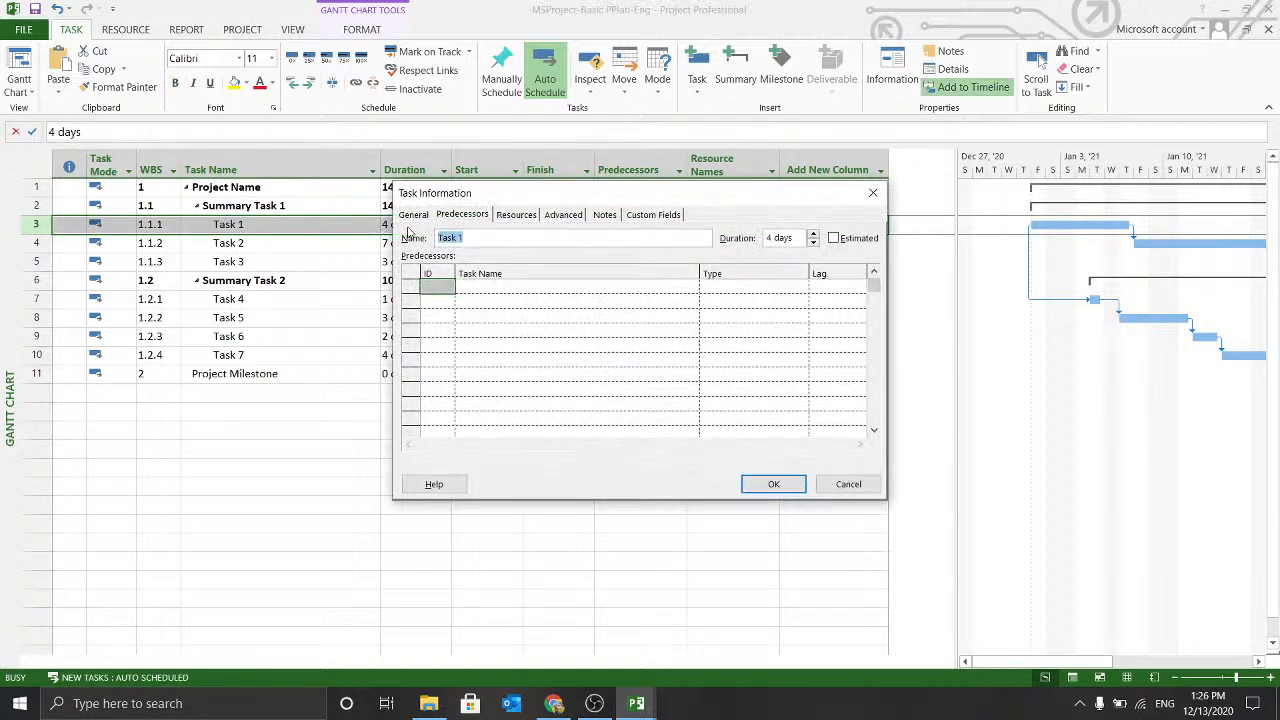
pyautogui.click(533, 215)
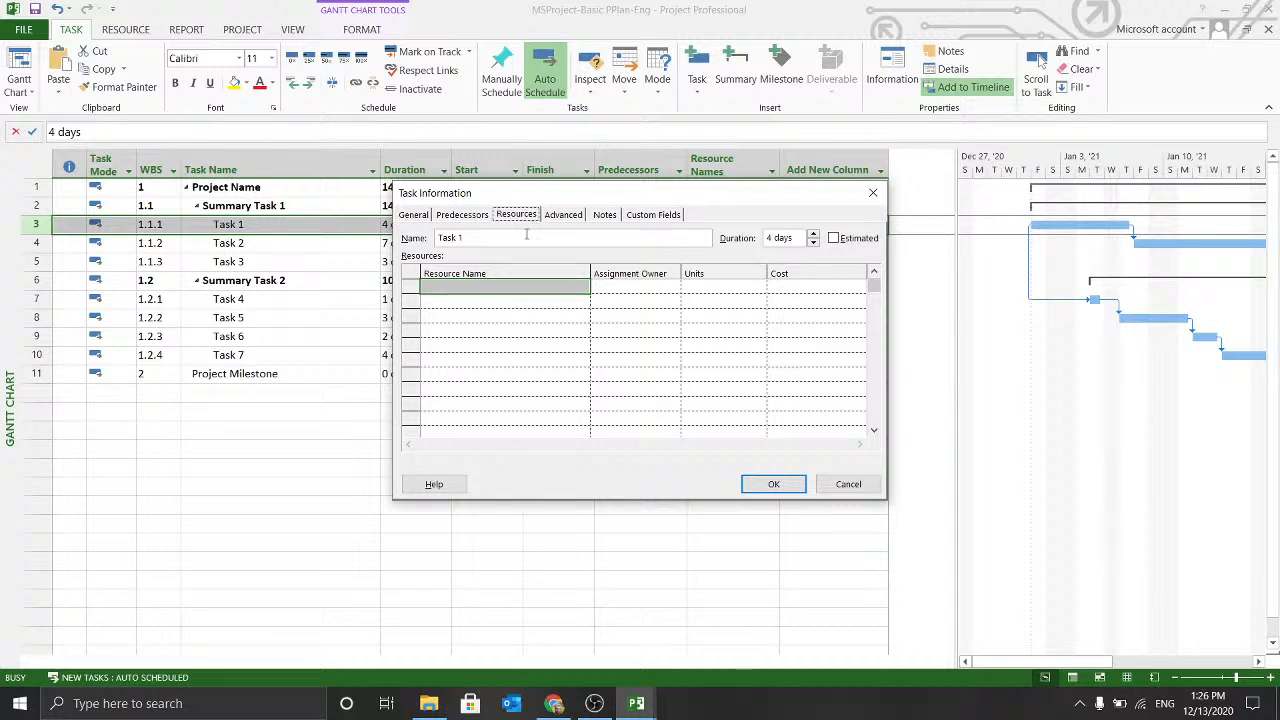
pyautogui.click(562, 294)
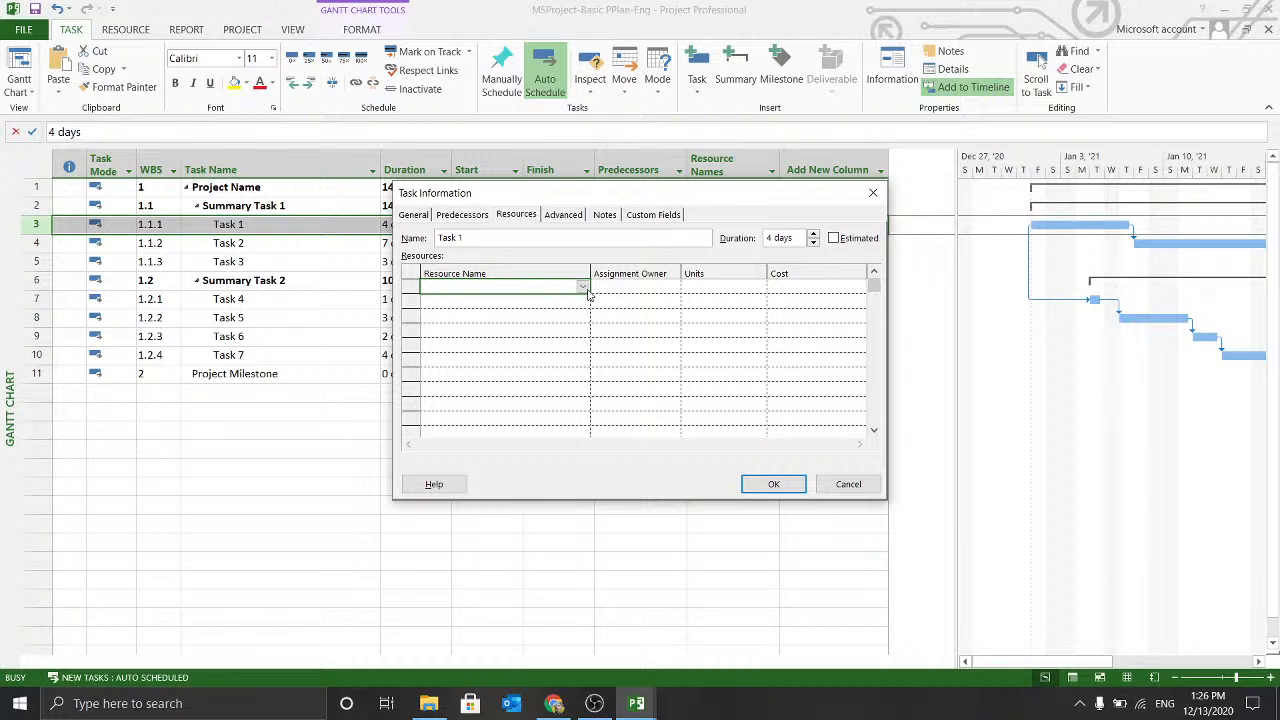
pyautogui.click(585, 288)
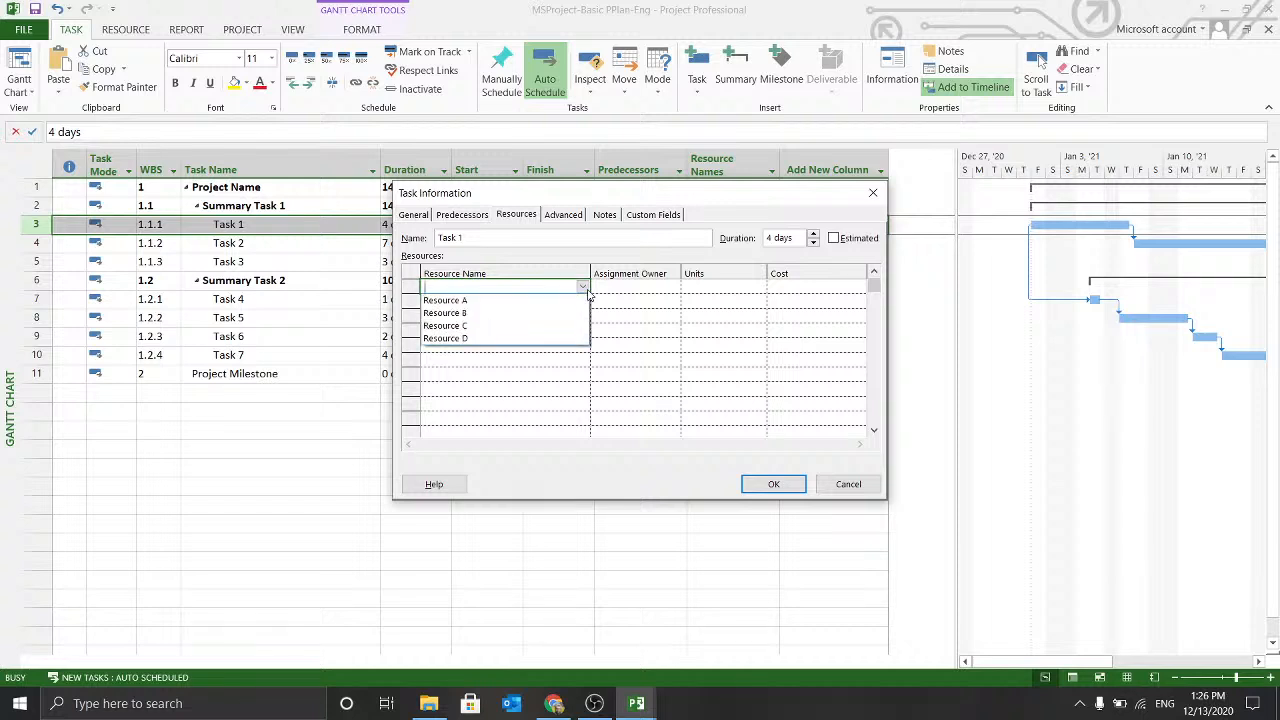
pyautogui.click(463, 302)
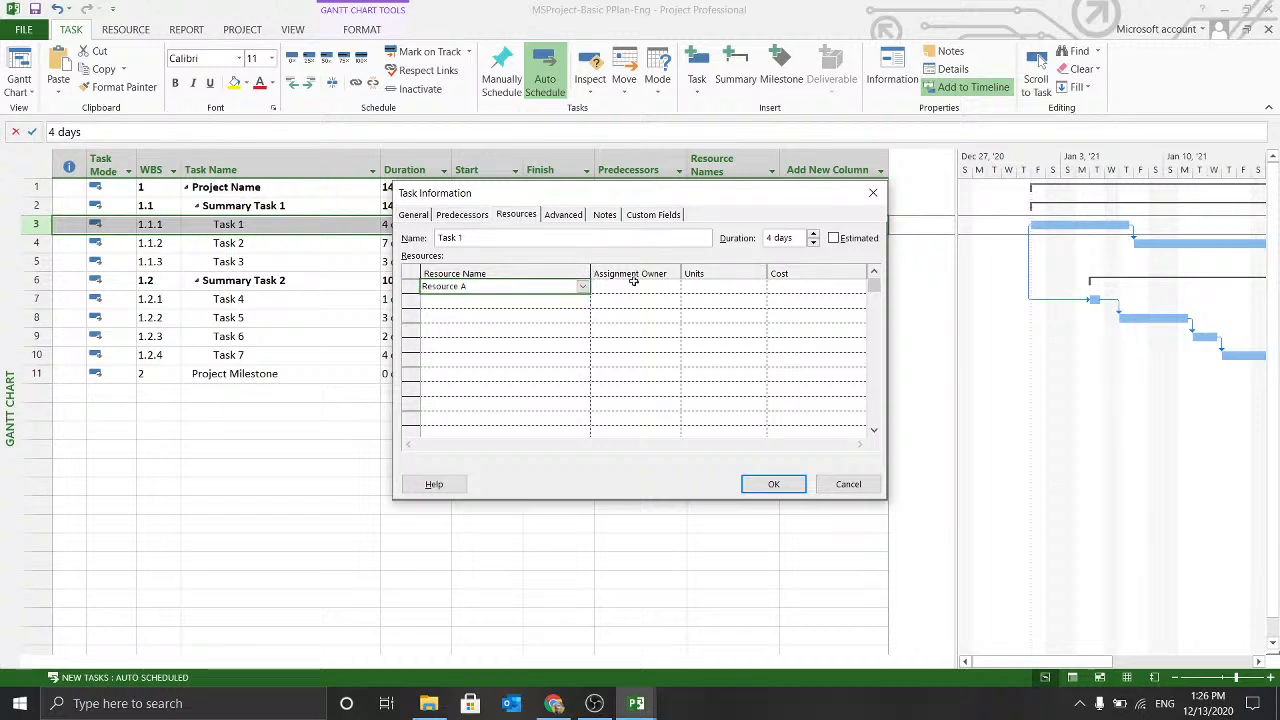
pyautogui.click(755, 289)
pyautogui.click(759, 284)
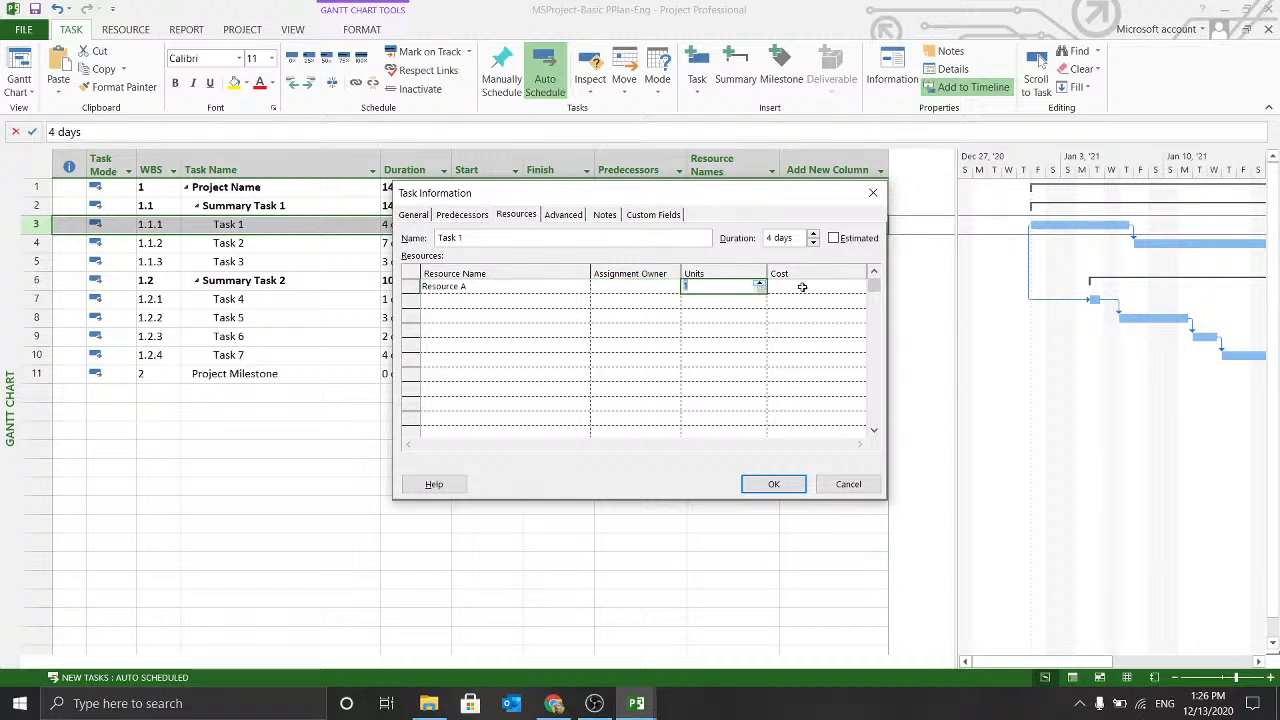
pyautogui.click(802, 287)
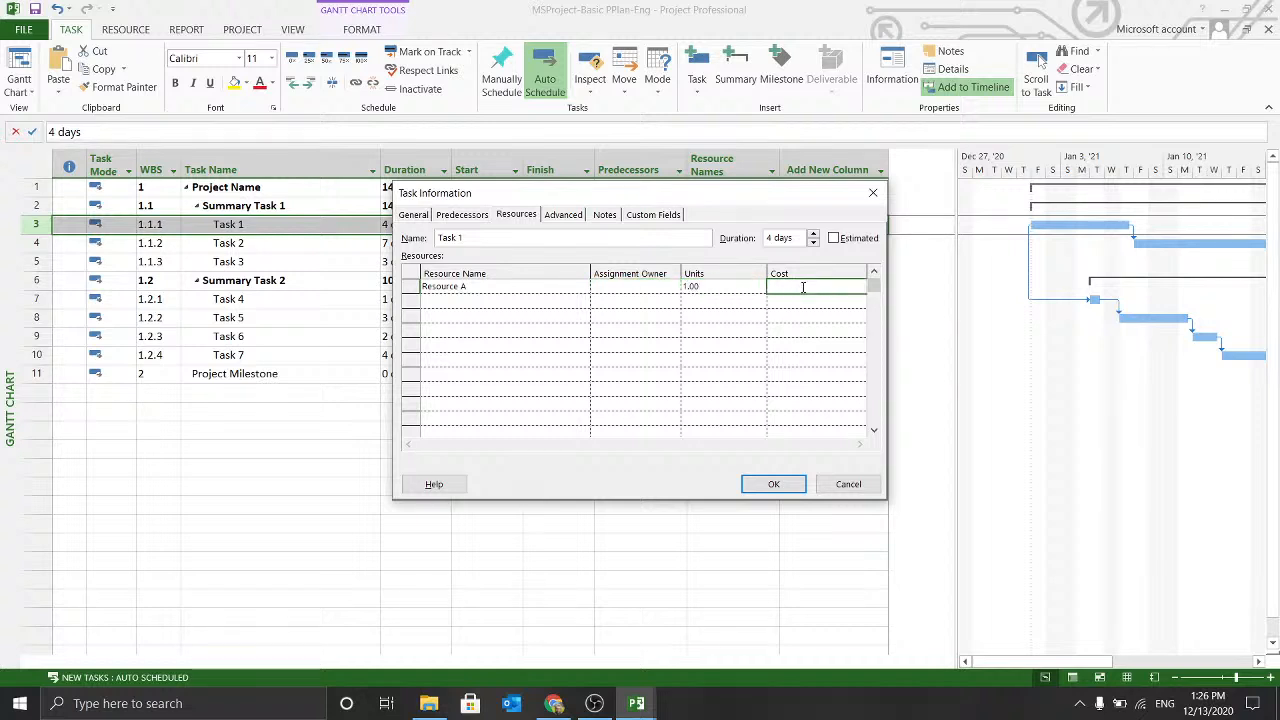
pyautogui.click(775, 485)
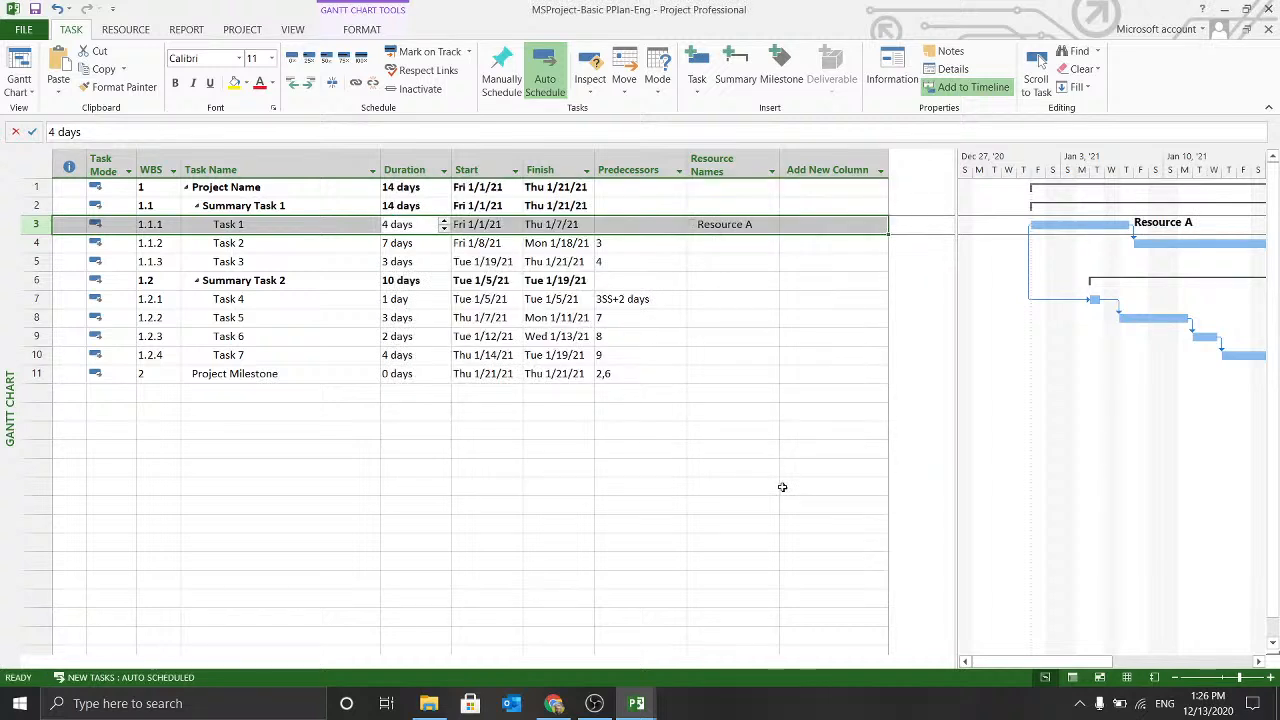
pyautogui.click(737, 374)
pyautogui.click(727, 244)
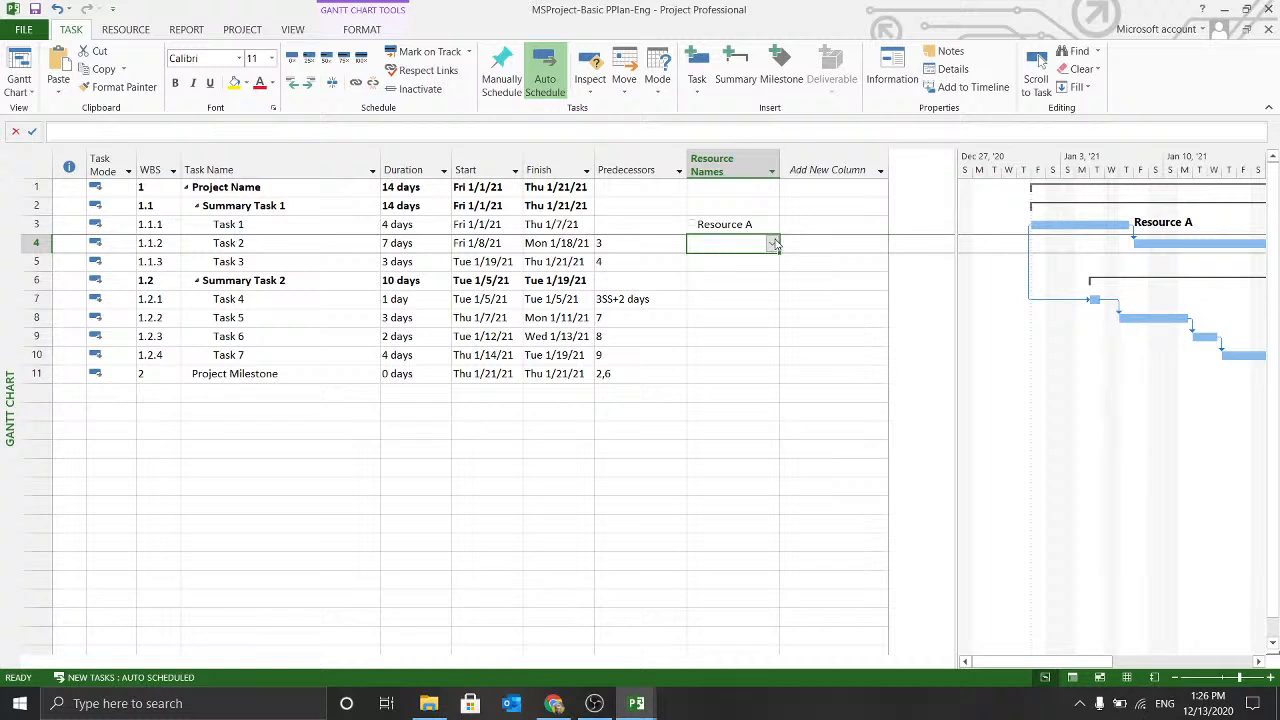
pyautogui.click(773, 244)
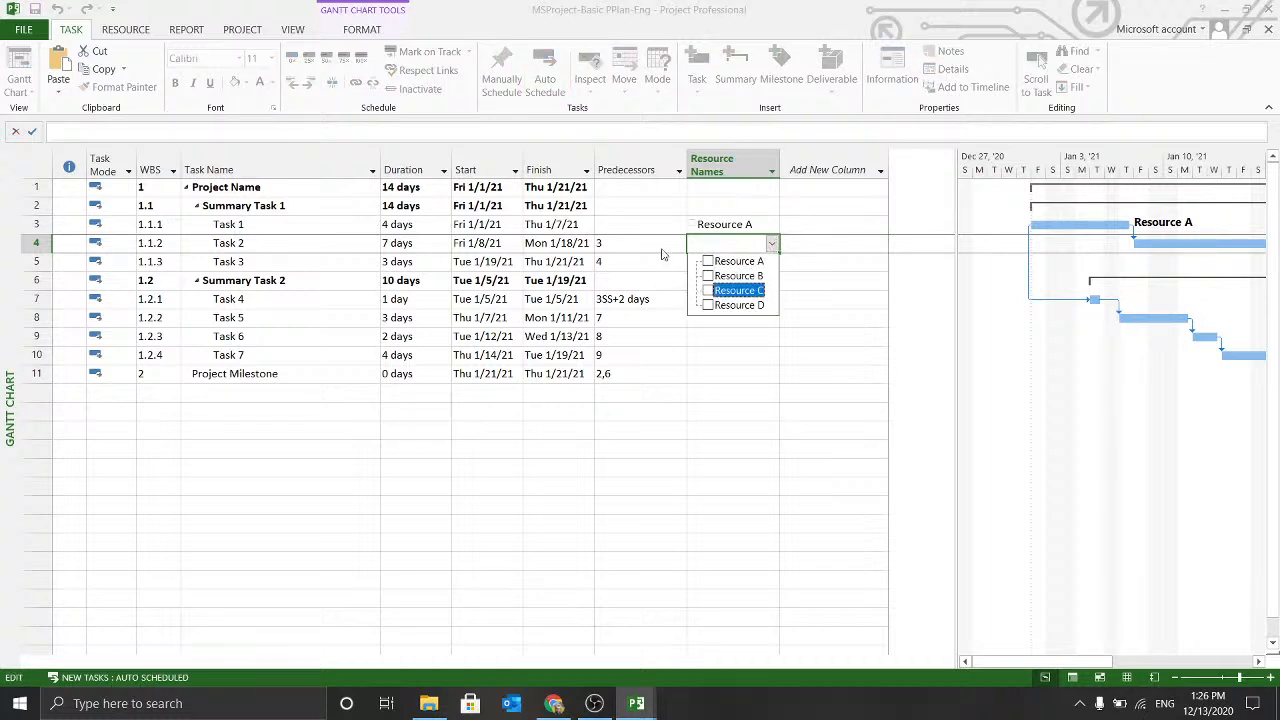
pyautogui.press('Escape')
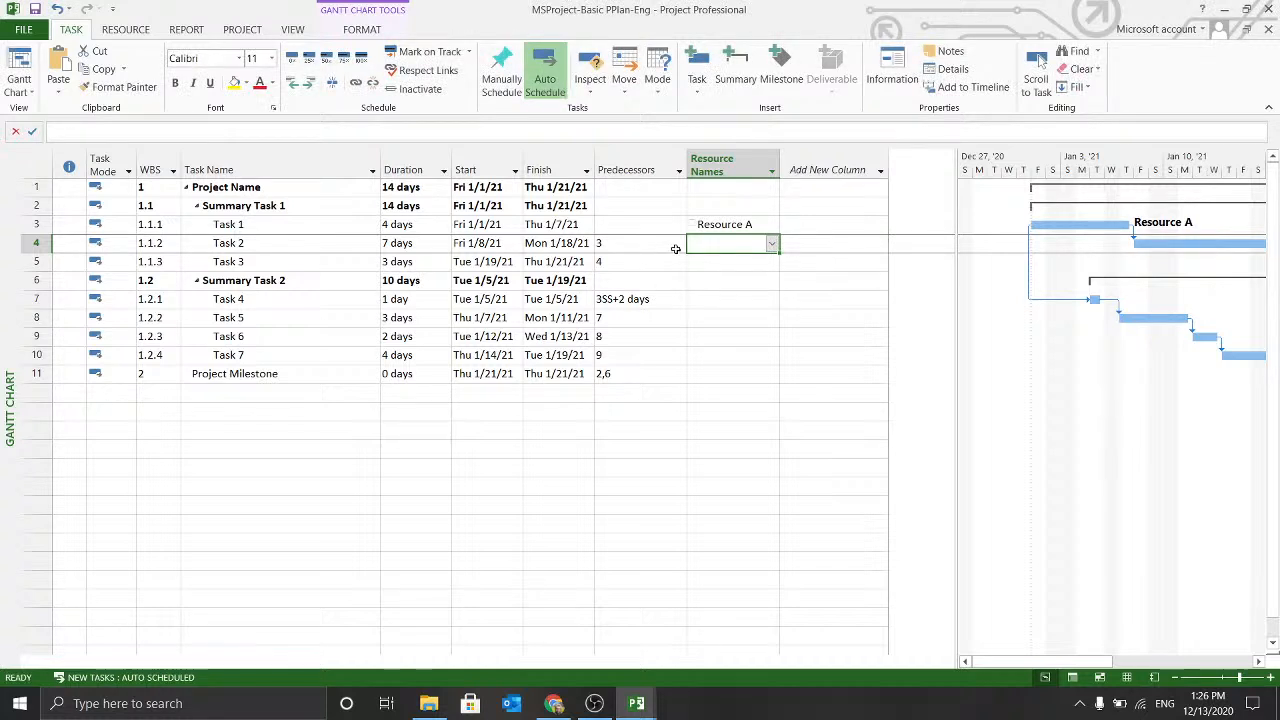
pyautogui.click(759, 262)
# Assign Resource B to Task 2 directly in the task table.
pyautogui.click(759, 243)
pyautogui.click(772, 245)
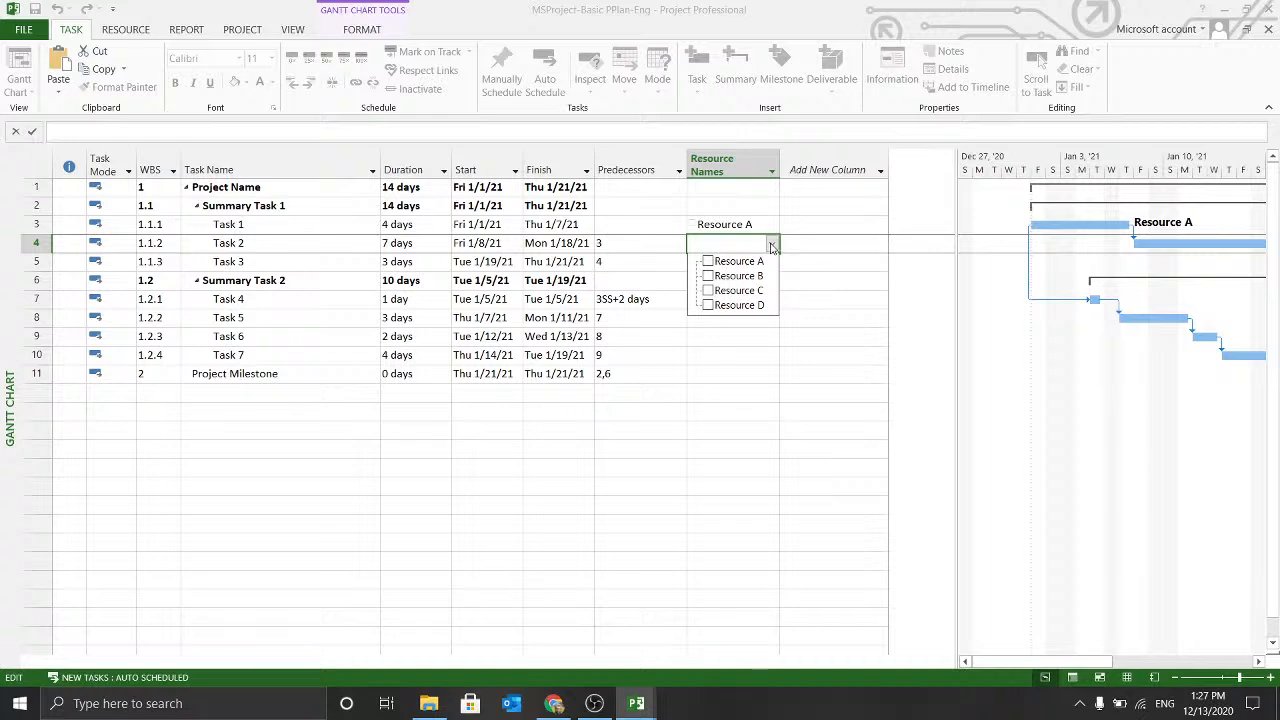
pyautogui.click(710, 276)
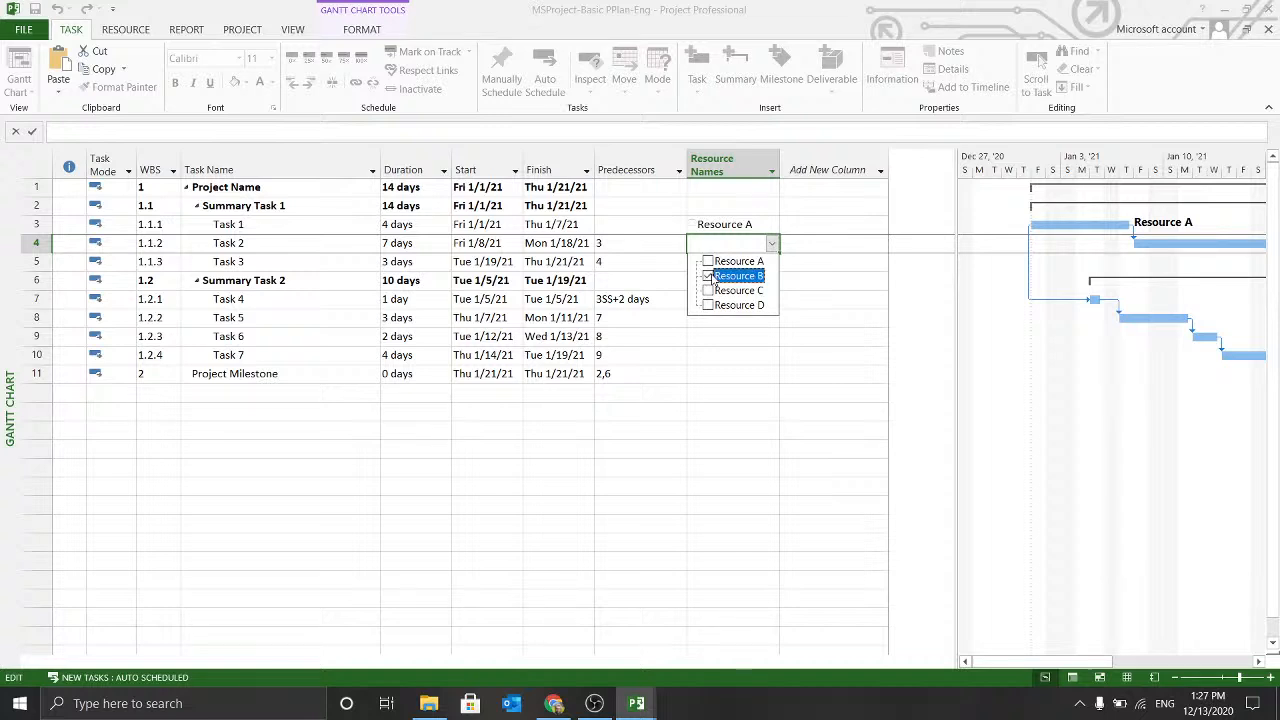
pyautogui.click(823, 305)
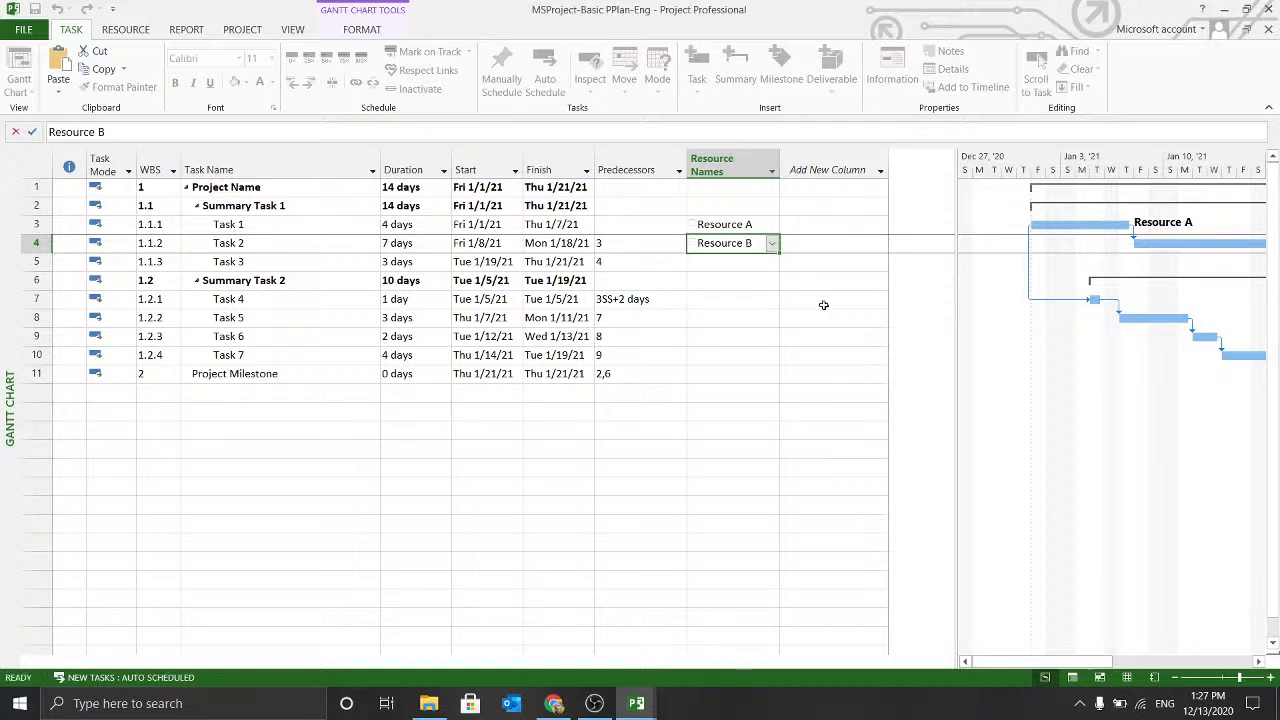
# Assign both Resource A and Resource B to Task 3 and widen the Resource Names column.
pyautogui.click(752, 263)
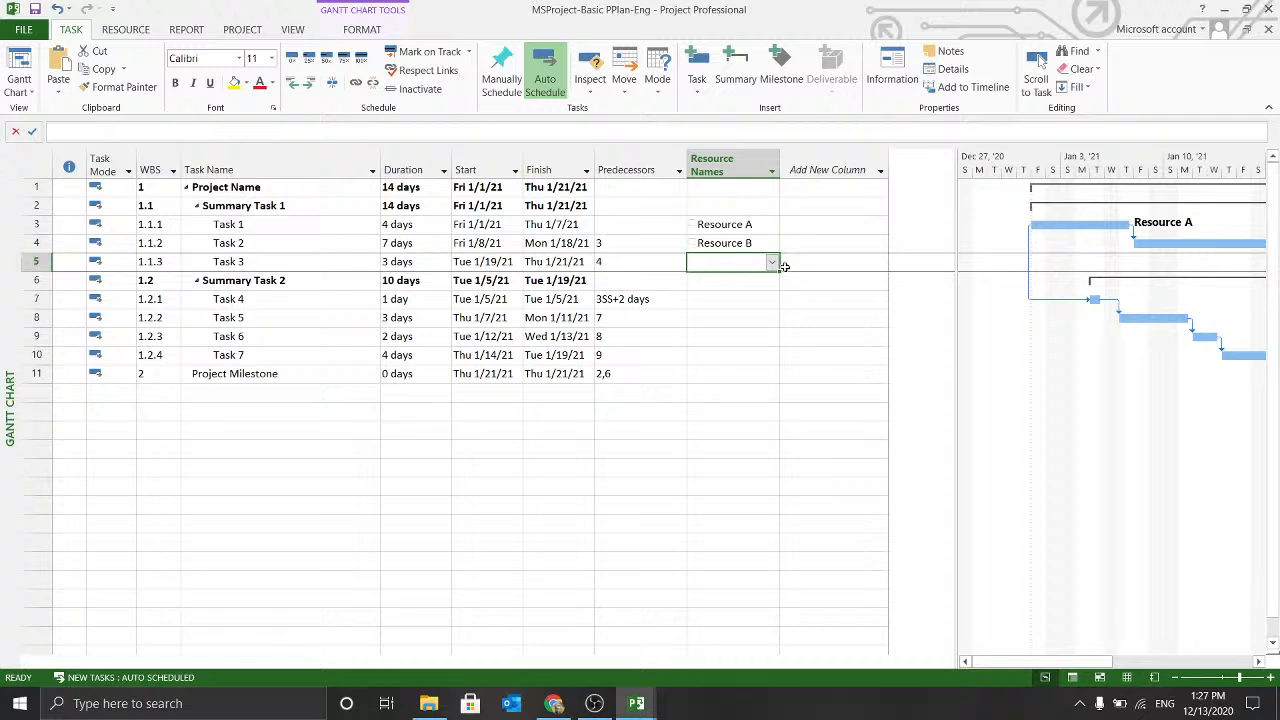
pyautogui.click(775, 263)
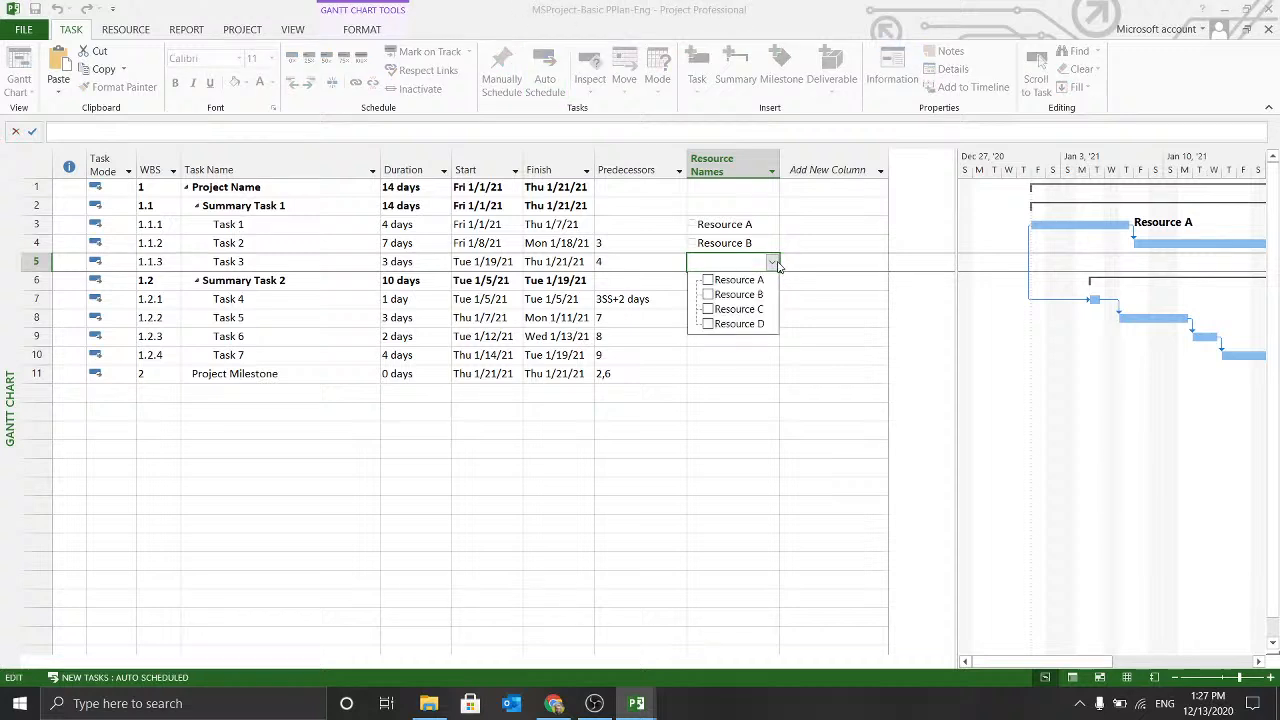
pyautogui.click(708, 281)
pyautogui.click(708, 295)
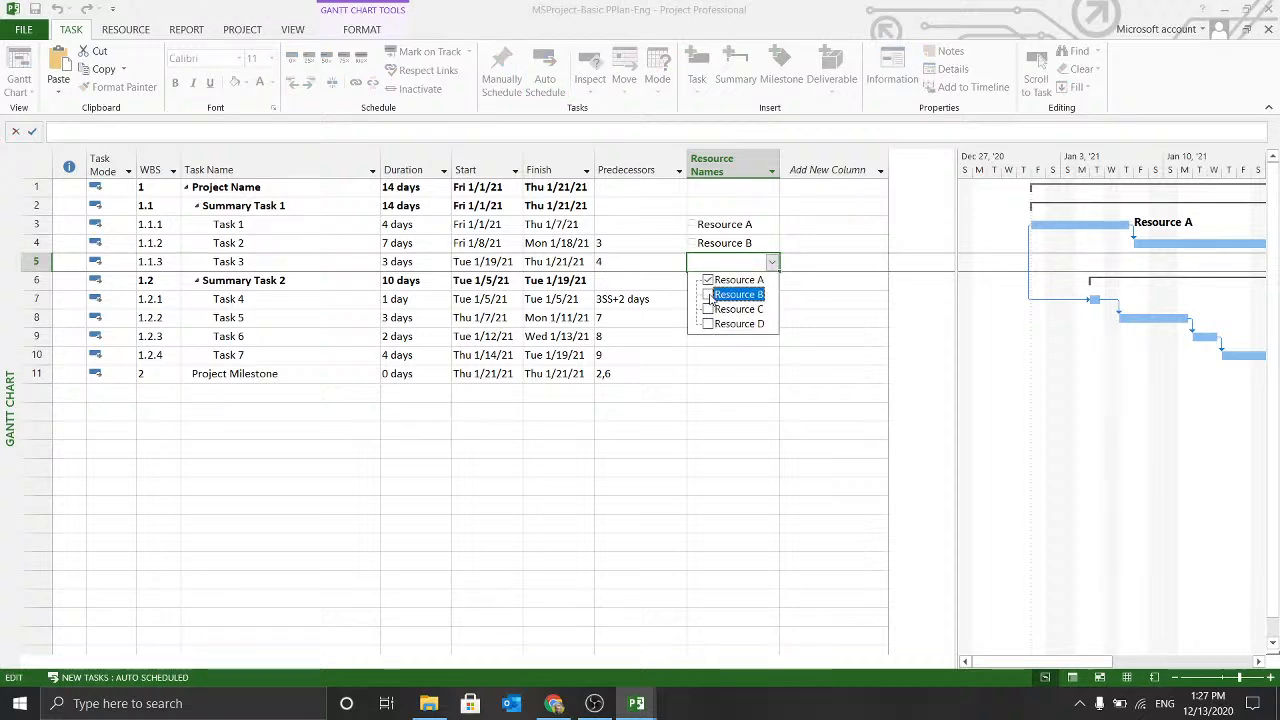
pyautogui.click(843, 302)
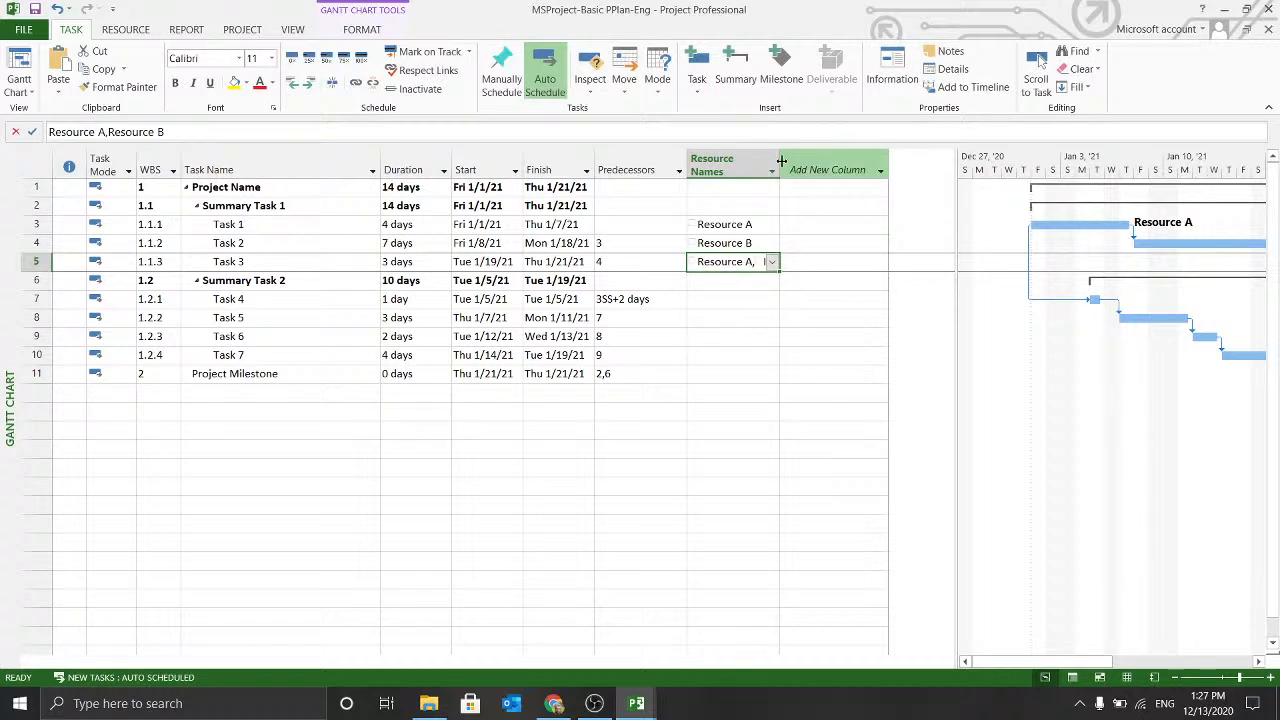
pyautogui.moveTo(781, 161); pyautogui.dragTo(812, 161)
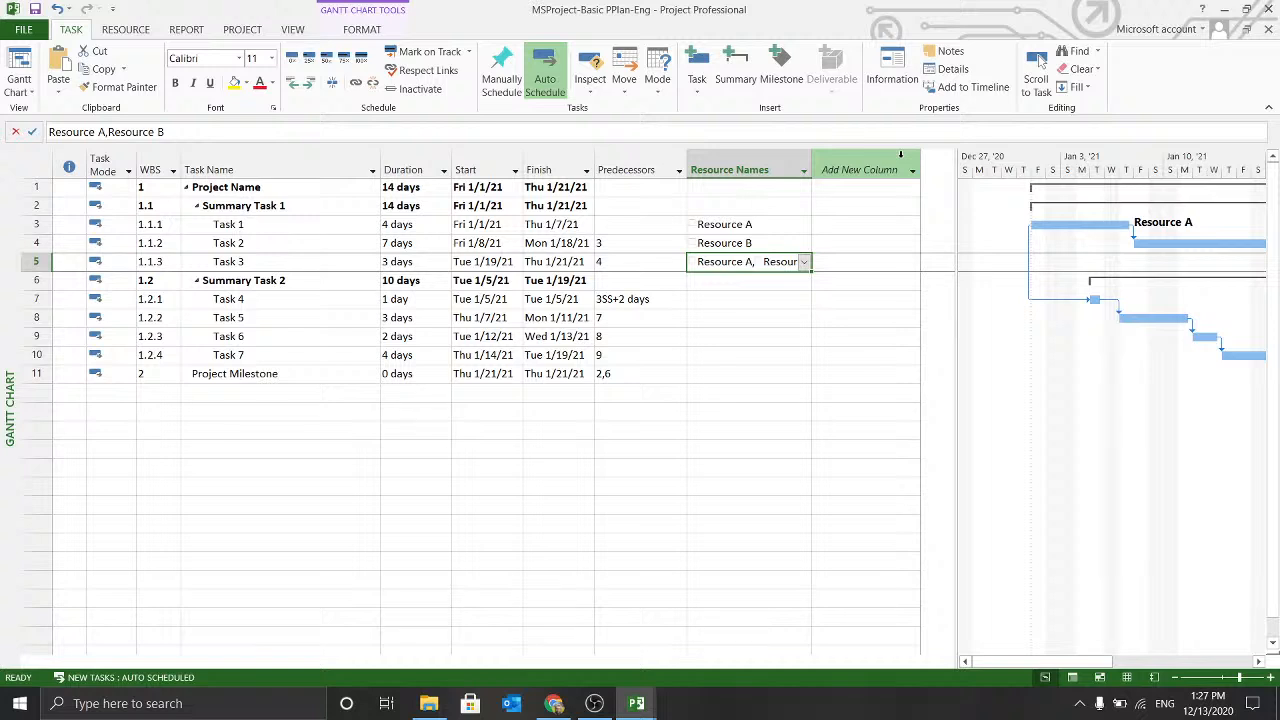
# Widen the Resource Names column to fit both of Task 3's resources and assign Resource C to Task 4.
pyautogui.moveTo(813, 161); pyautogui.dragTo(810, 161)
pyautogui.moveTo(878, 163); pyautogui.dragTo(876, 165)
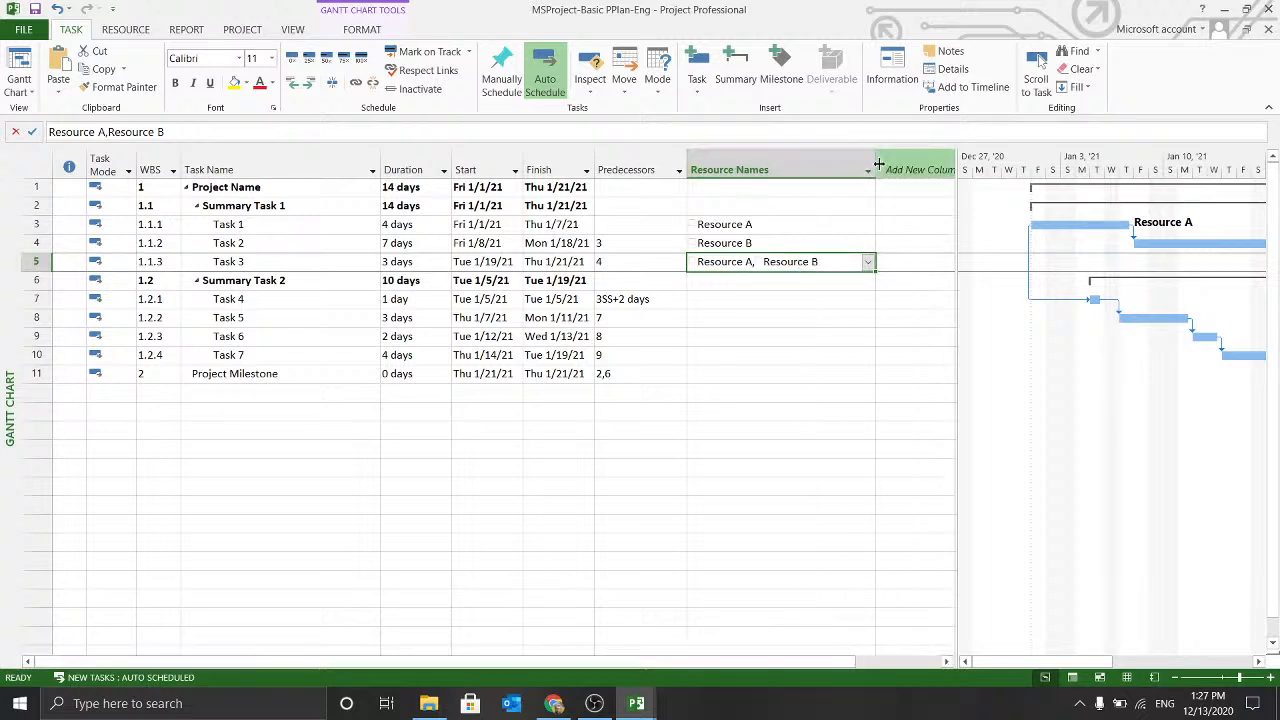
pyautogui.click(768, 297)
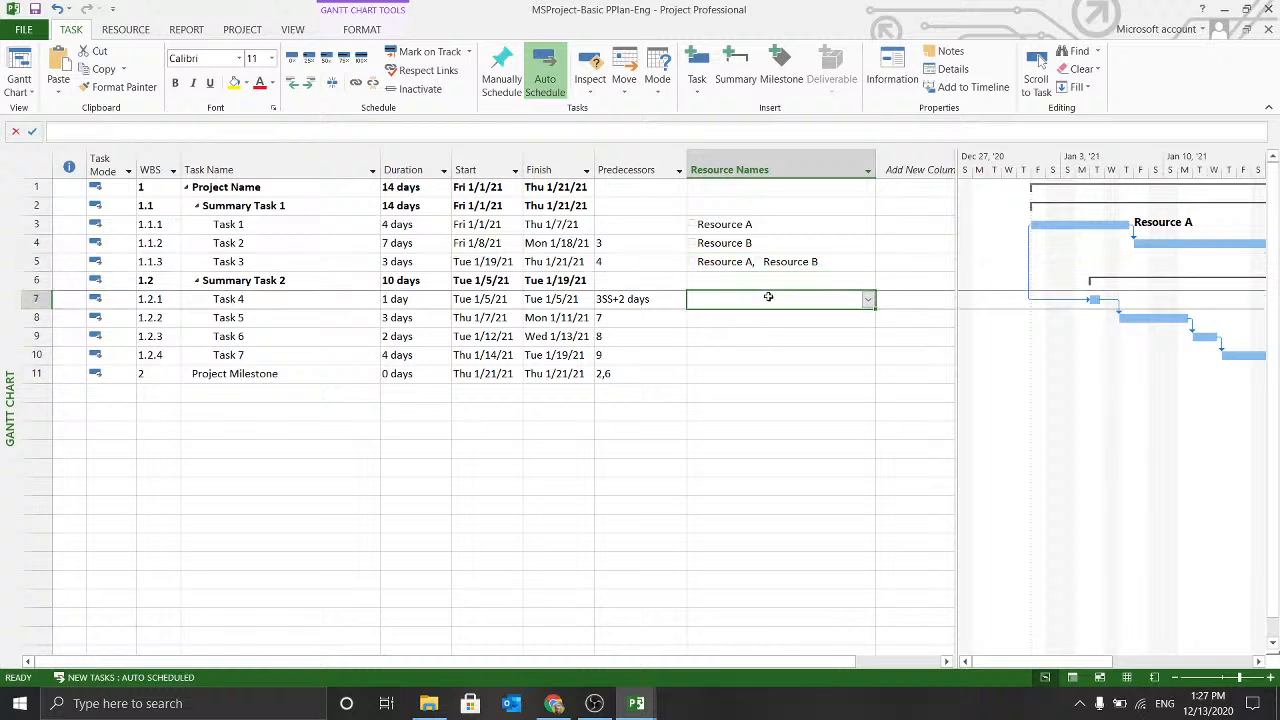
pyautogui.click(868, 299)
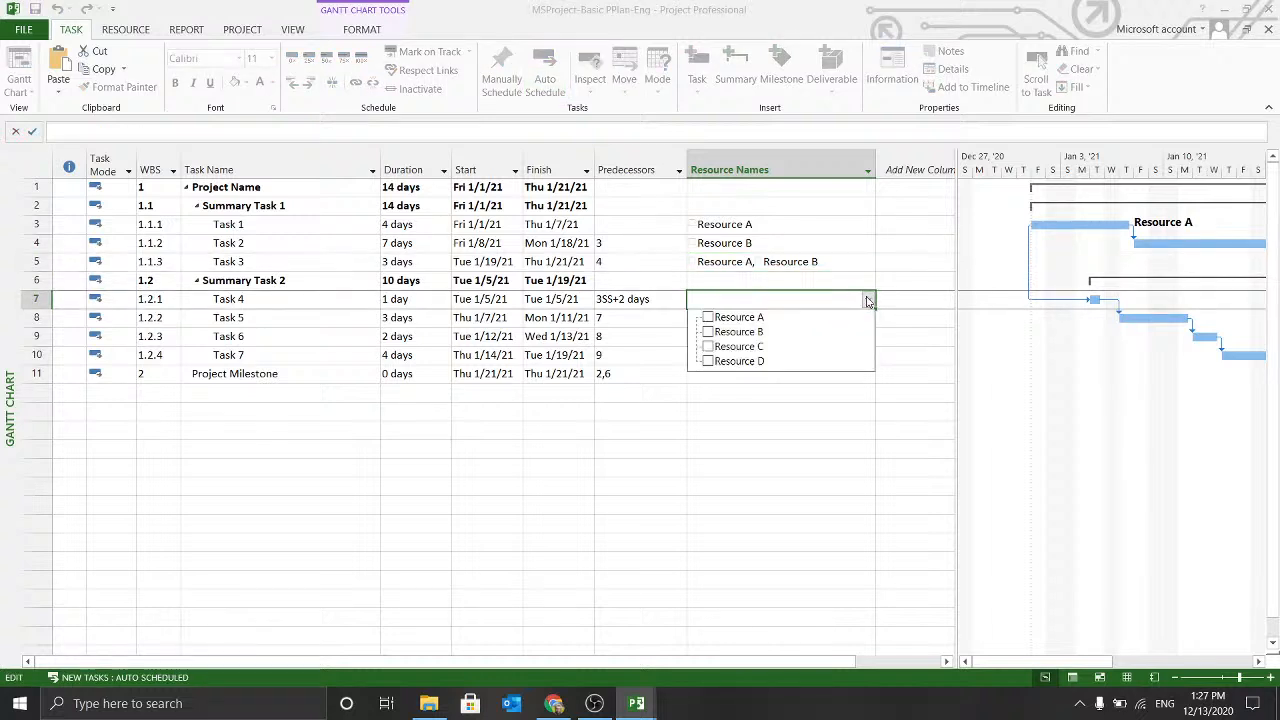
pyautogui.click(707, 347)
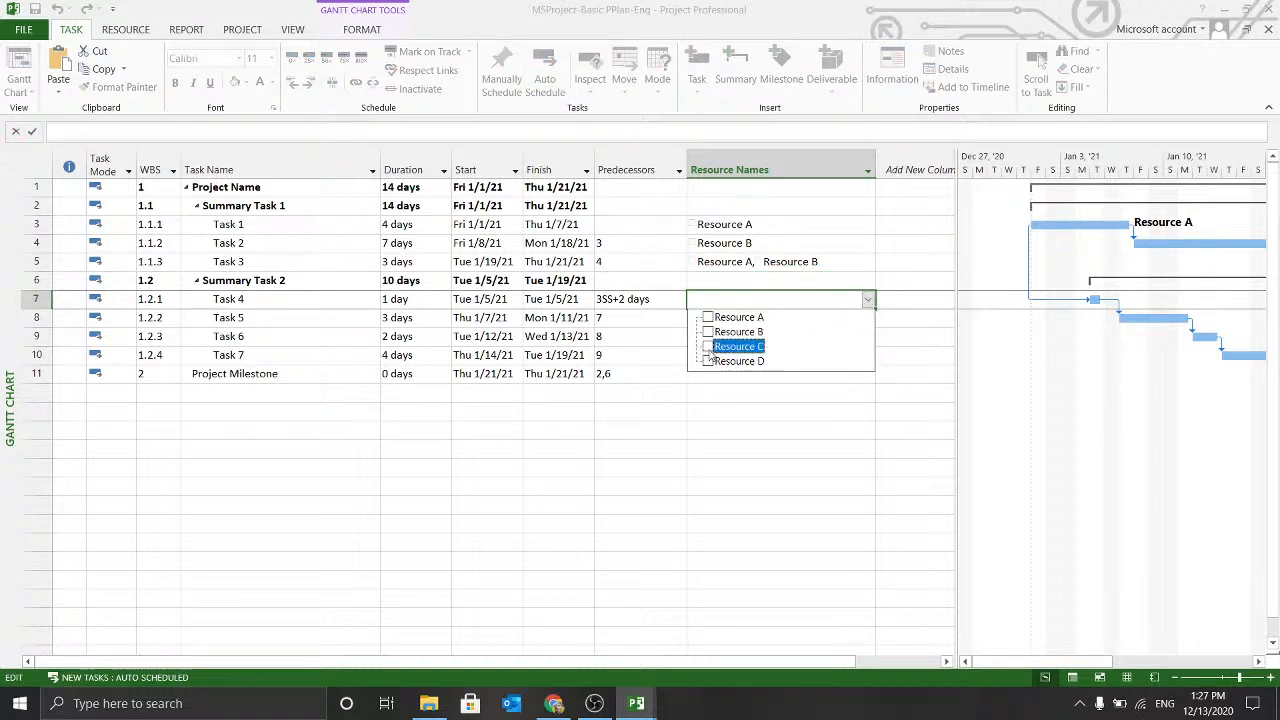
pyautogui.click(791, 375)
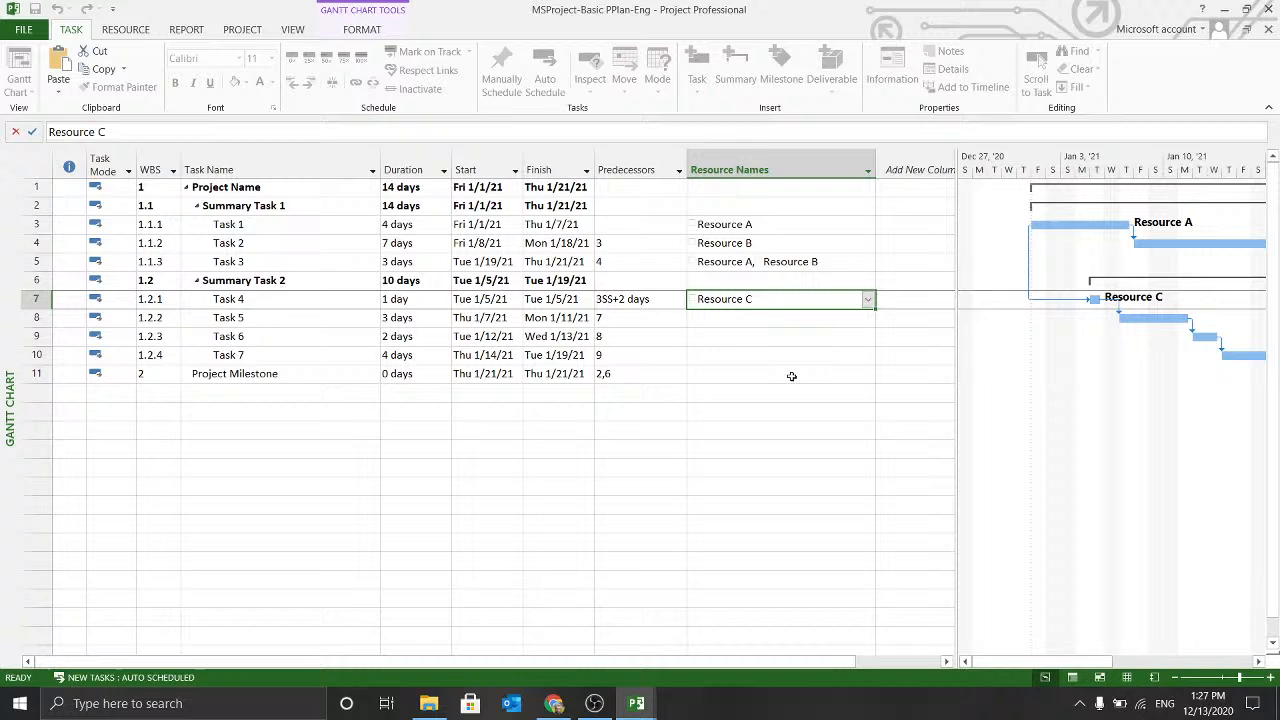
# Assign both Resource A and Resource D to Task 5 in the task table.
pyautogui.click(779, 318)
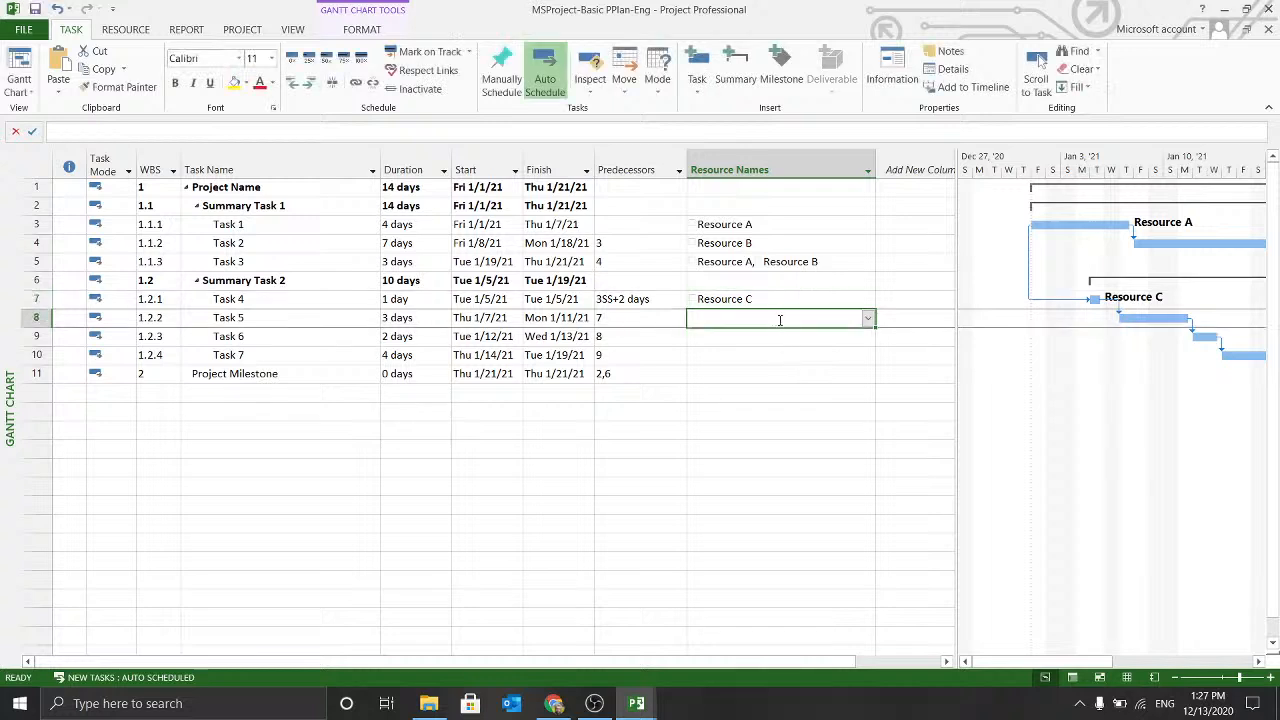
pyautogui.click(869, 318)
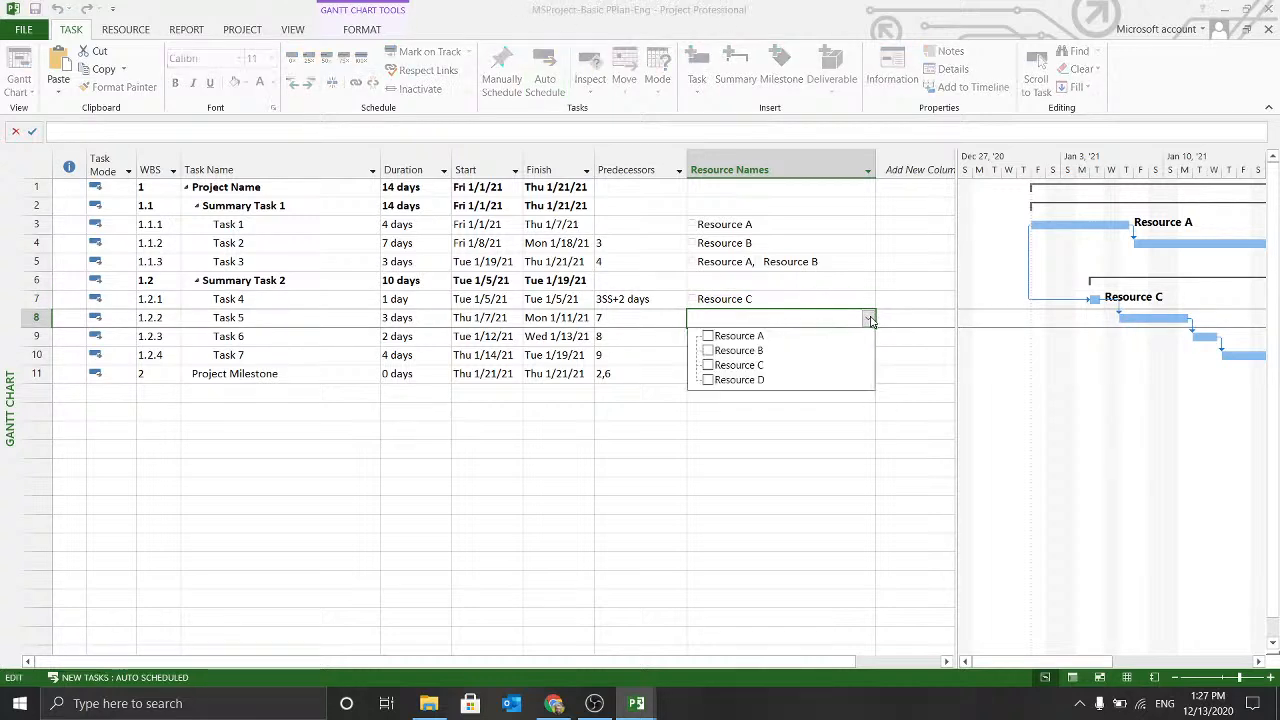
pyautogui.click(708, 337)
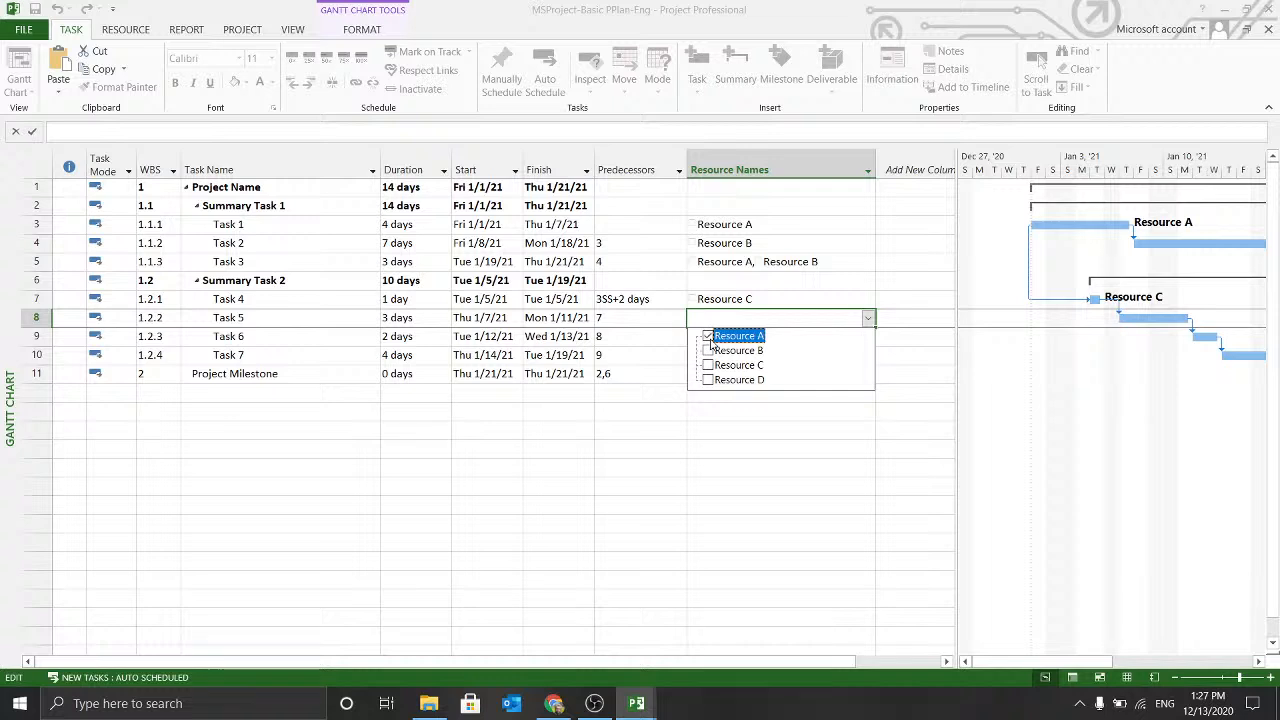
pyautogui.click(725, 410)
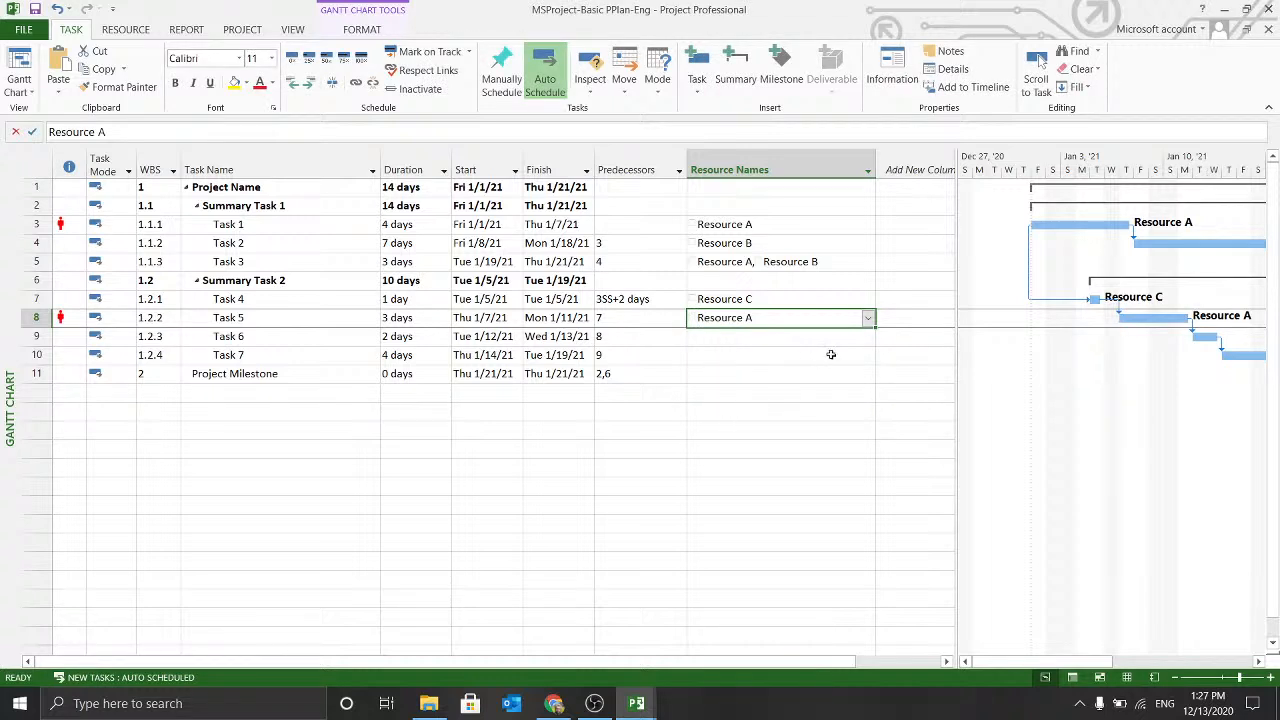
pyautogui.click(869, 318)
pyautogui.click(709, 381)
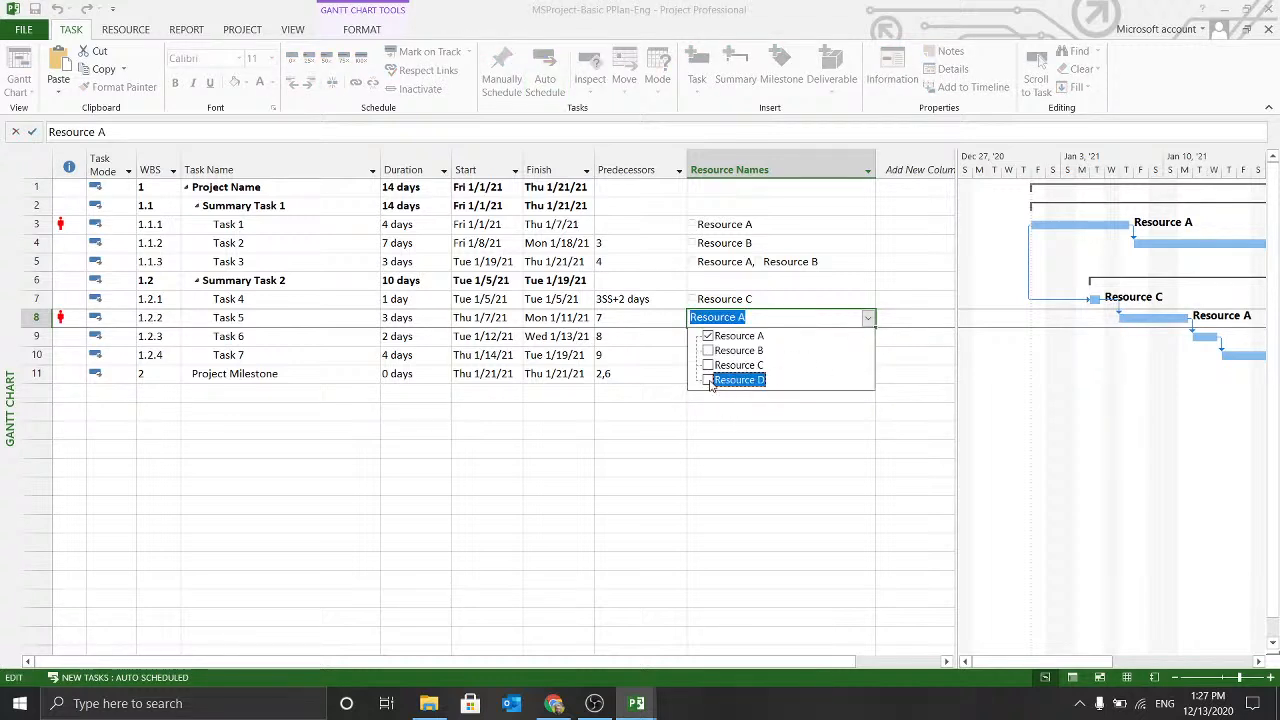
pyautogui.click(775, 406)
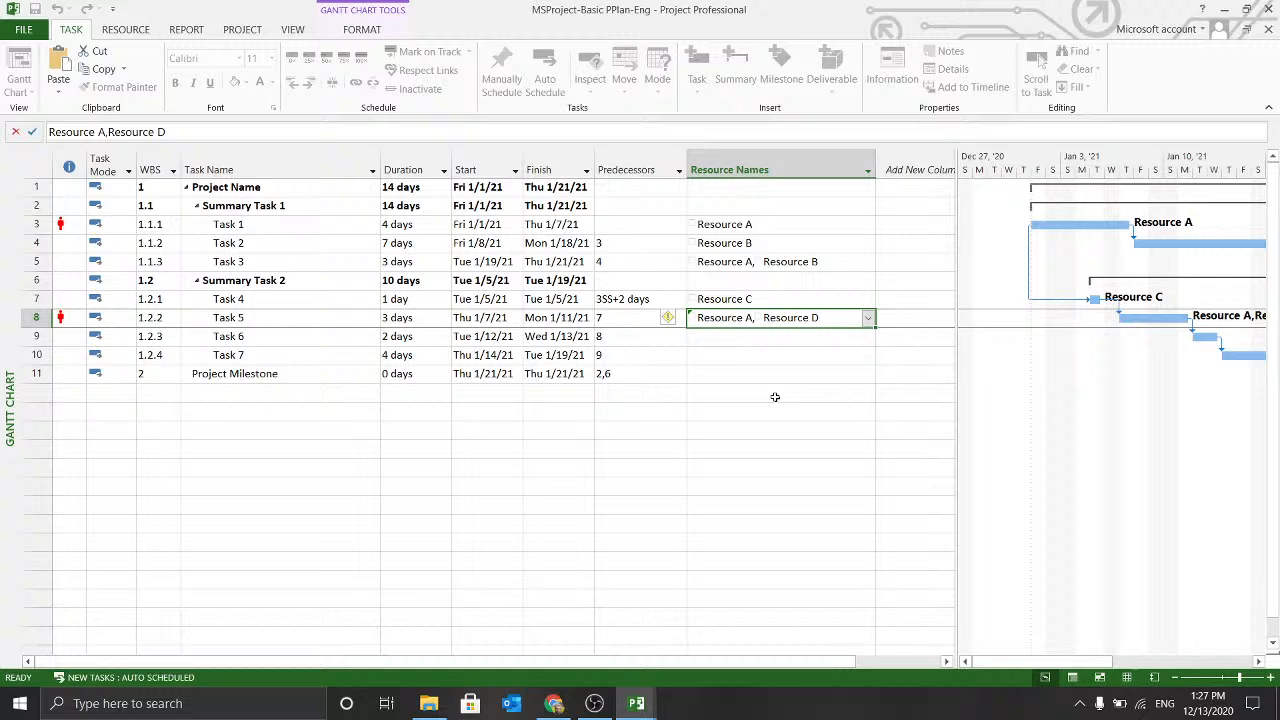
# Assign Resource D to Task 6 in the task table.
pyautogui.click(779, 338)
pyautogui.click(867, 338)
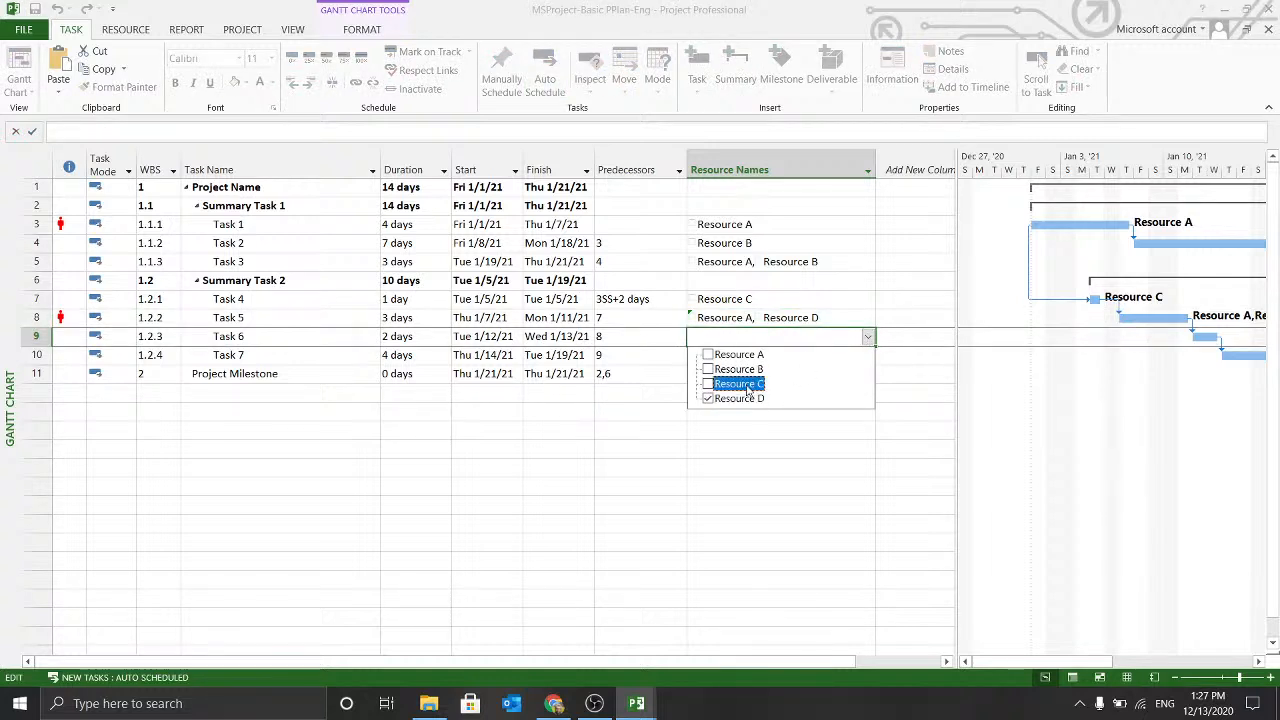
pyautogui.click(708, 398)
pyautogui.click(811, 420)
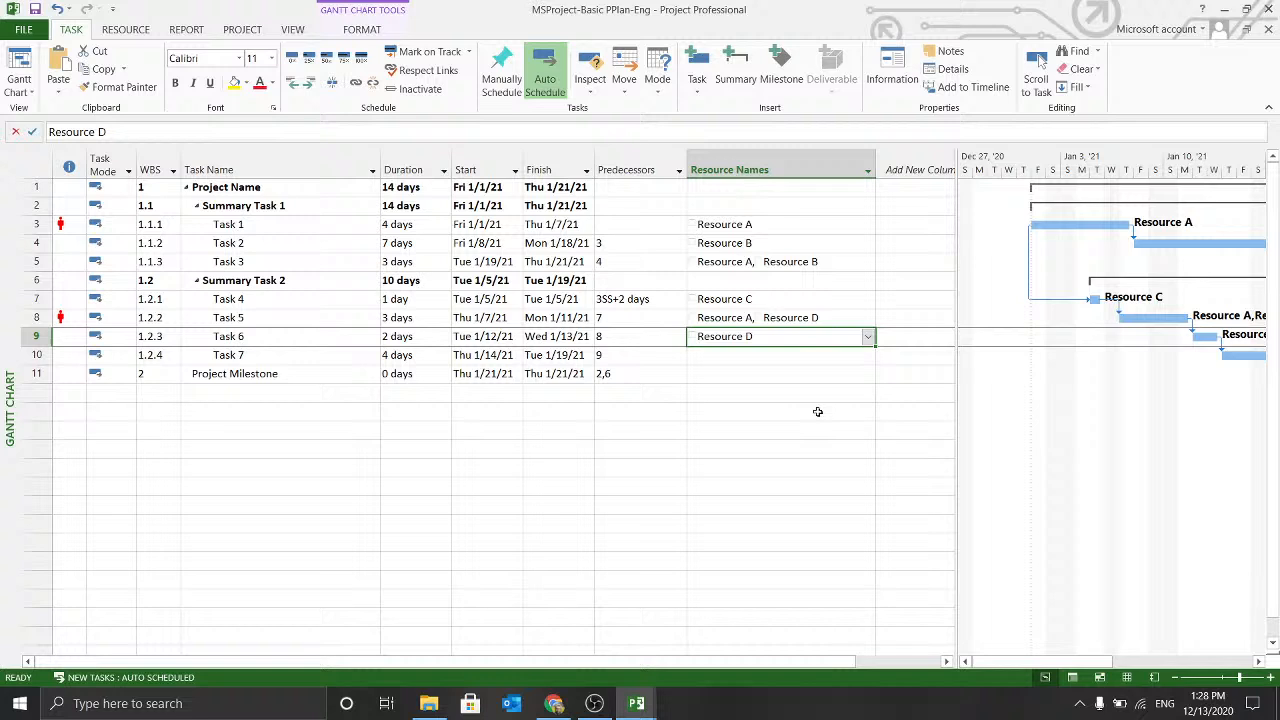
# Assign Resource C to Task 7 in the task table.
pyautogui.click(864, 356)
pyautogui.click(866, 356)
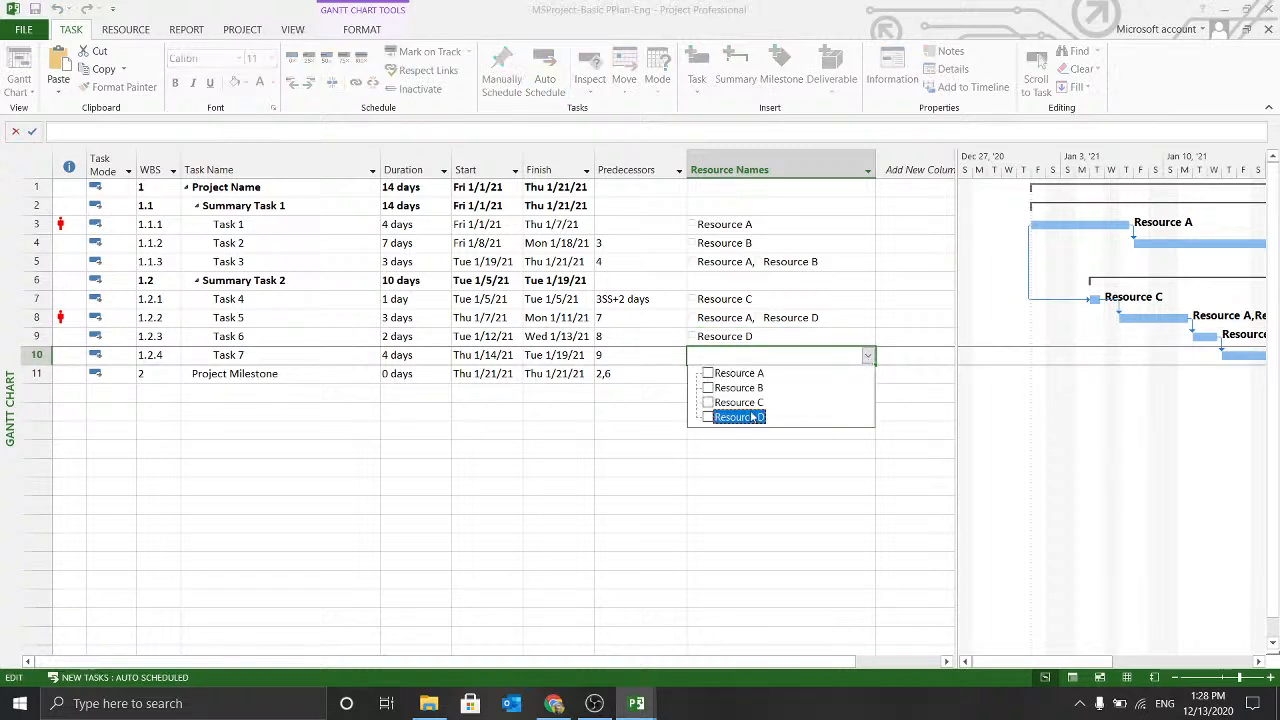
pyautogui.click(712, 403)
pyautogui.click(743, 474)
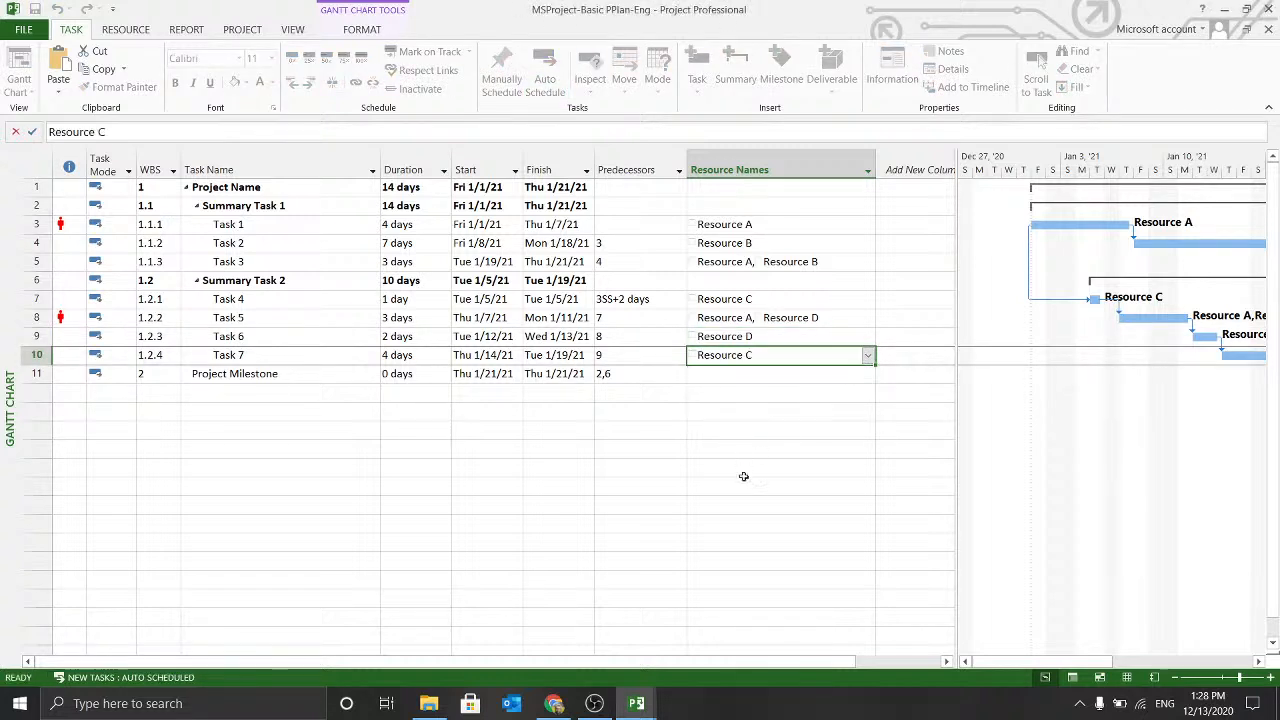
pyautogui.click(904, 460)
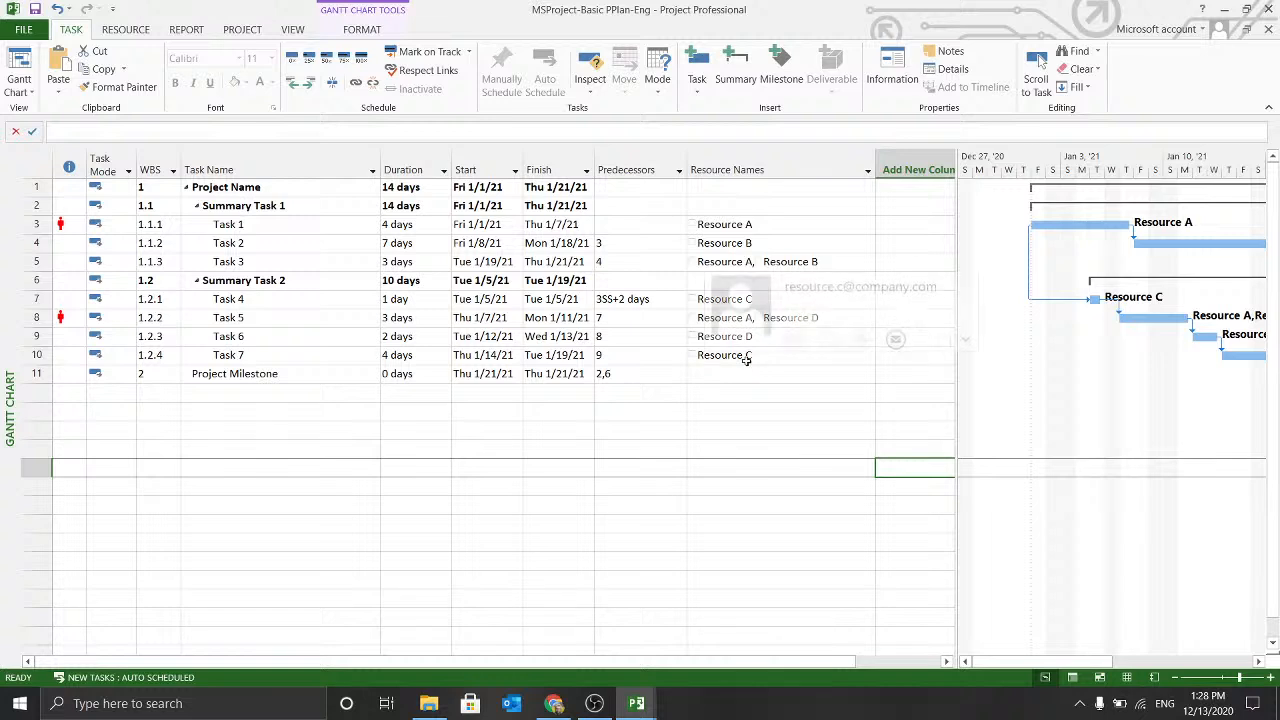
# Examine the indicator on Task 5 and compare its start date and resource assignments with those of Task 1.
pyautogui.moveTo(748, 357)
pyautogui.click(482, 317)
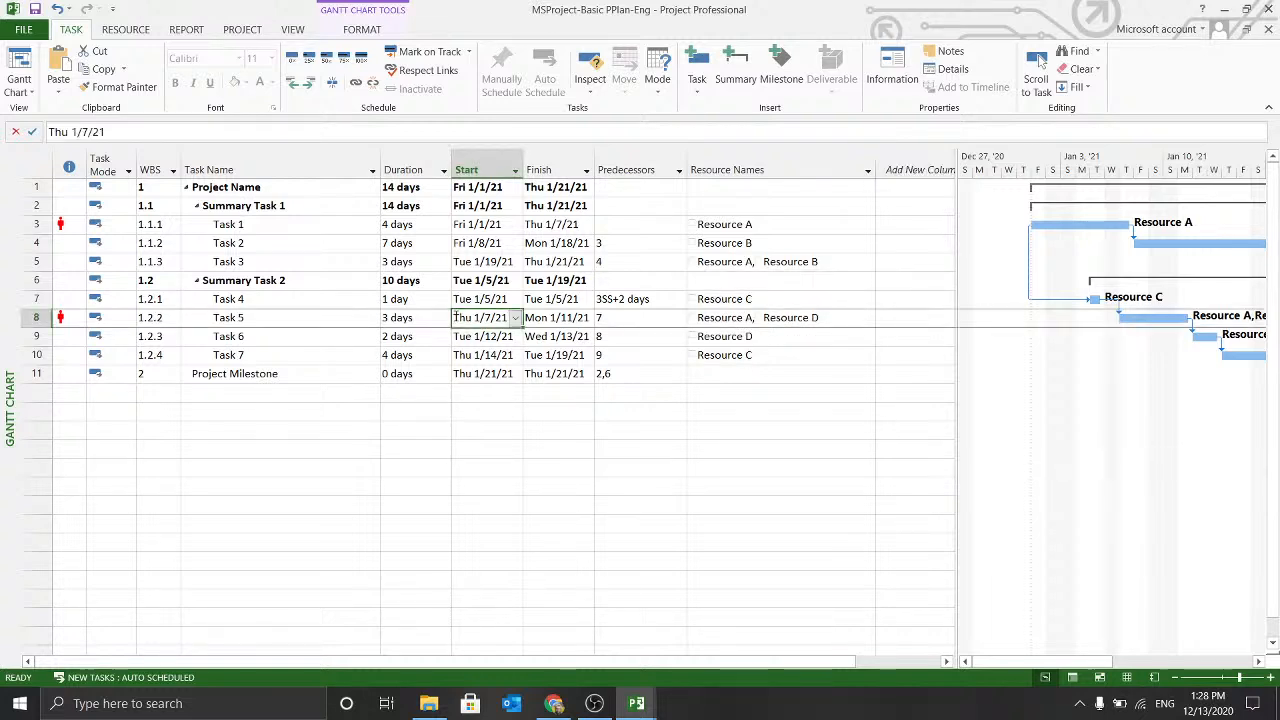
pyautogui.click(706, 320)
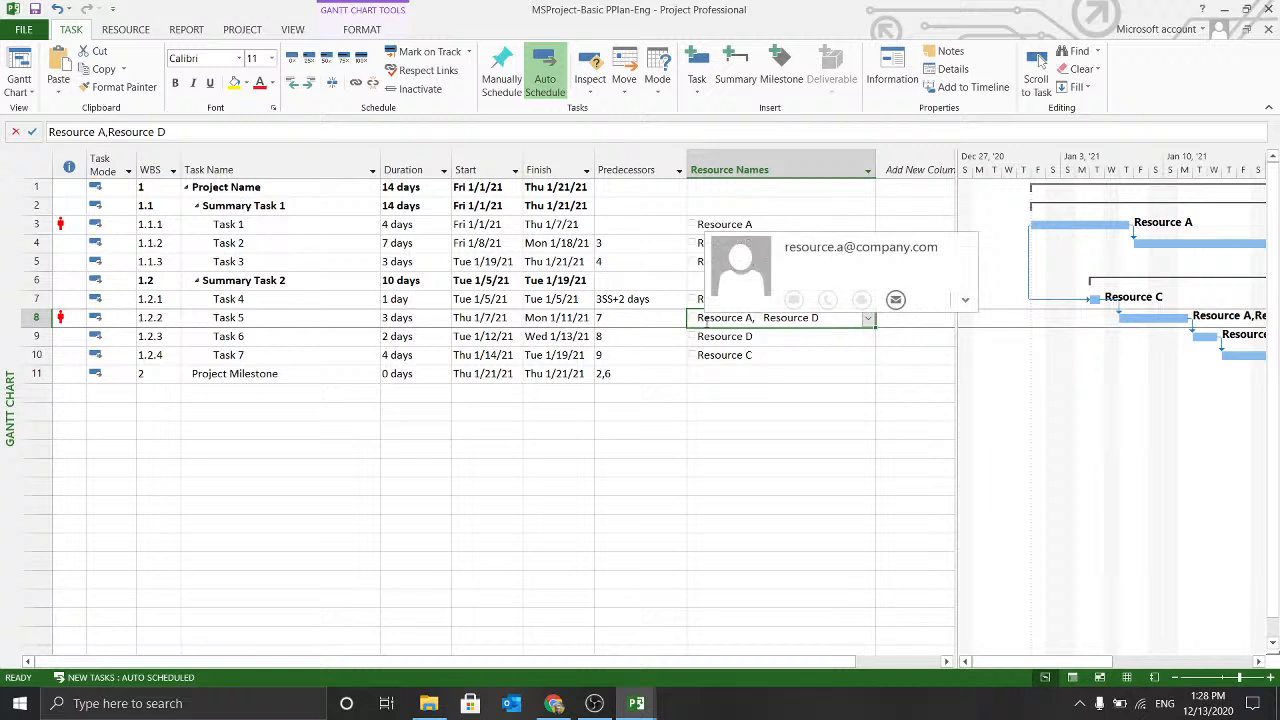
pyautogui.moveTo(62, 319)
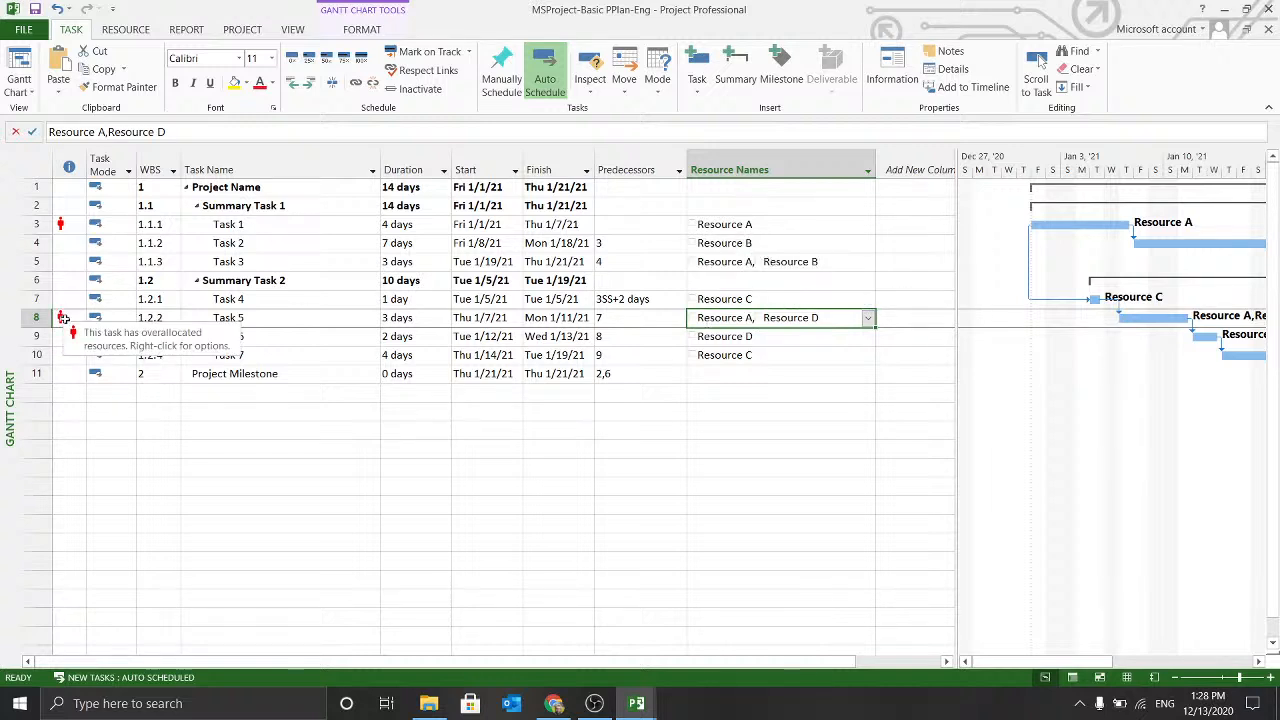
pyautogui.click(62, 318)
pyautogui.moveTo(58, 318)
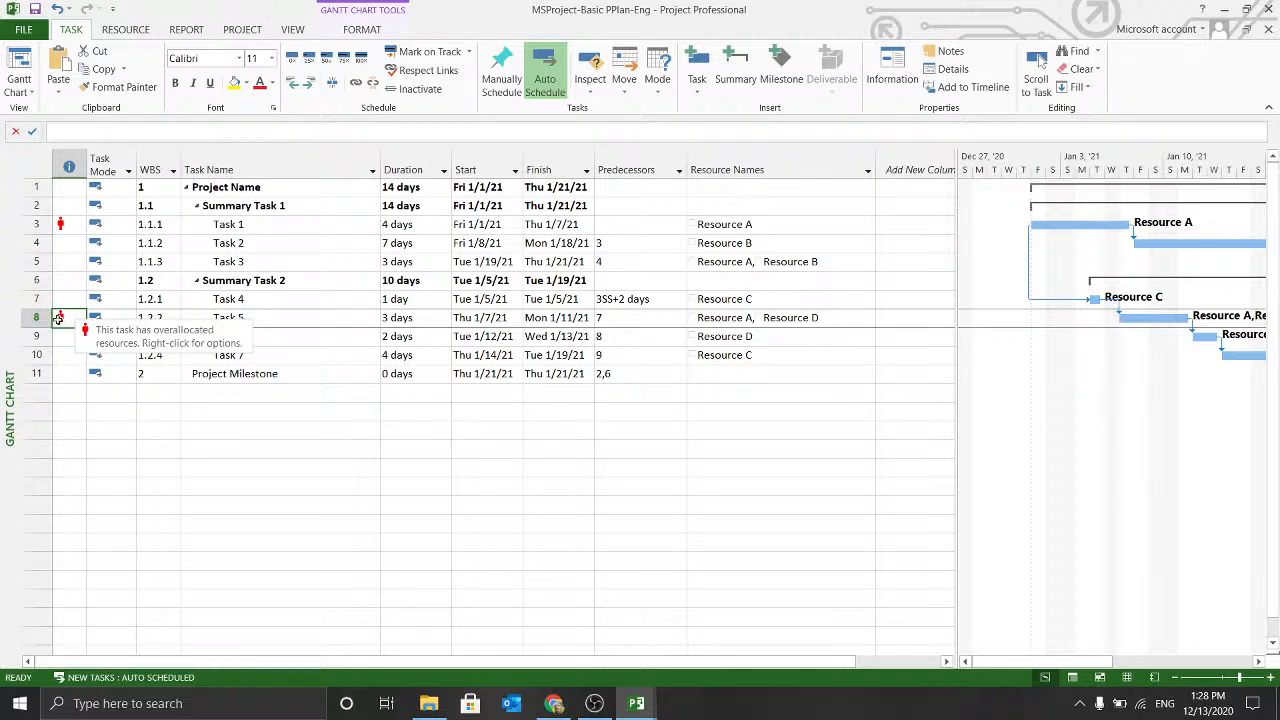
pyautogui.click(588, 420)
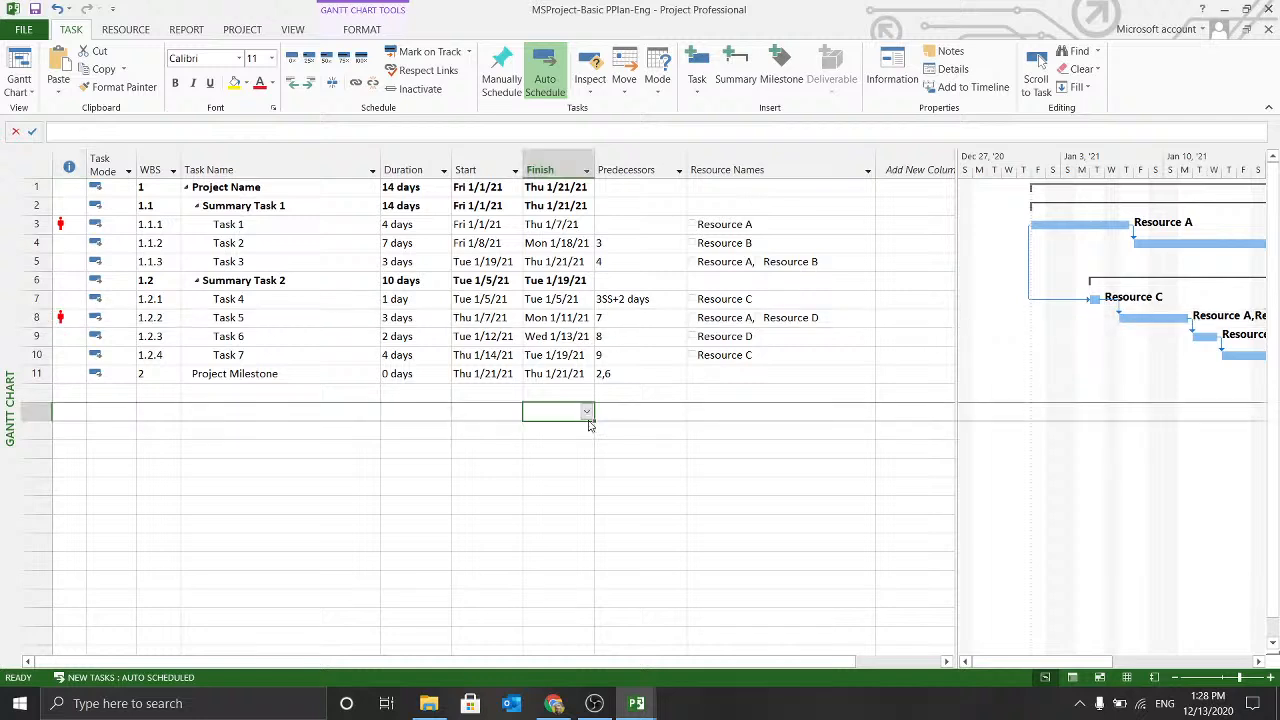
pyautogui.click(731, 318)
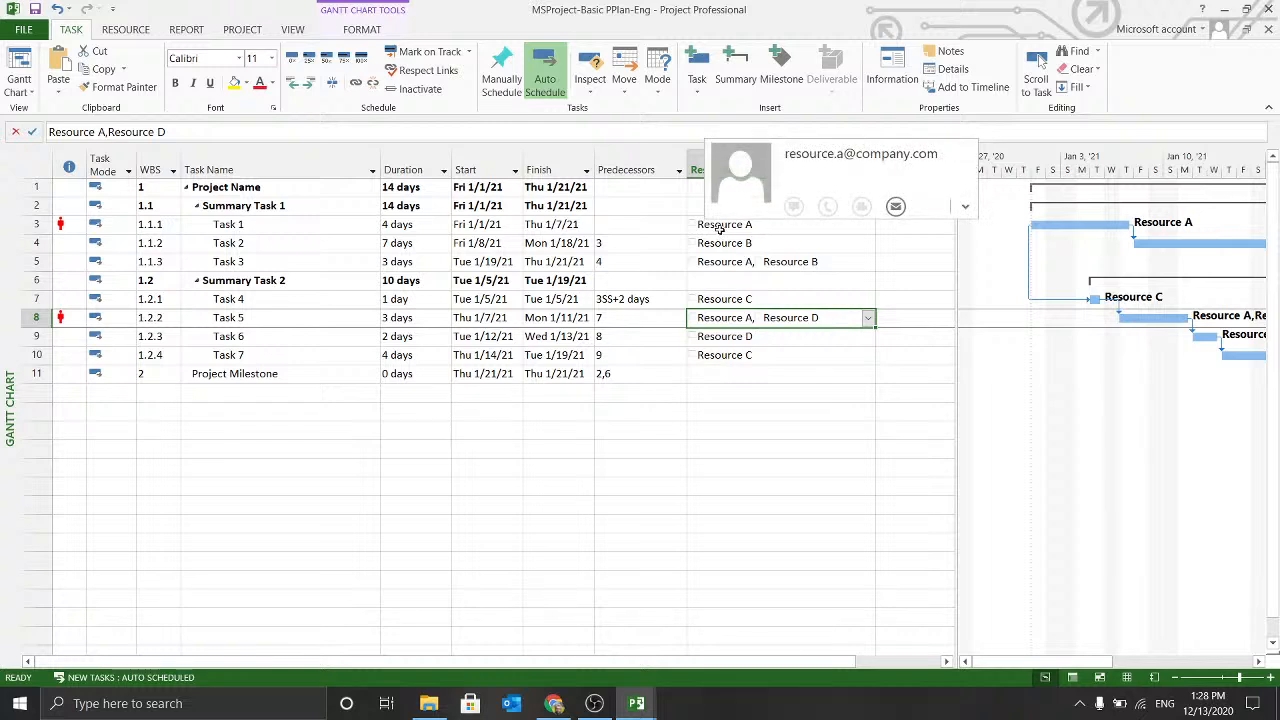
pyautogui.click(720, 226)
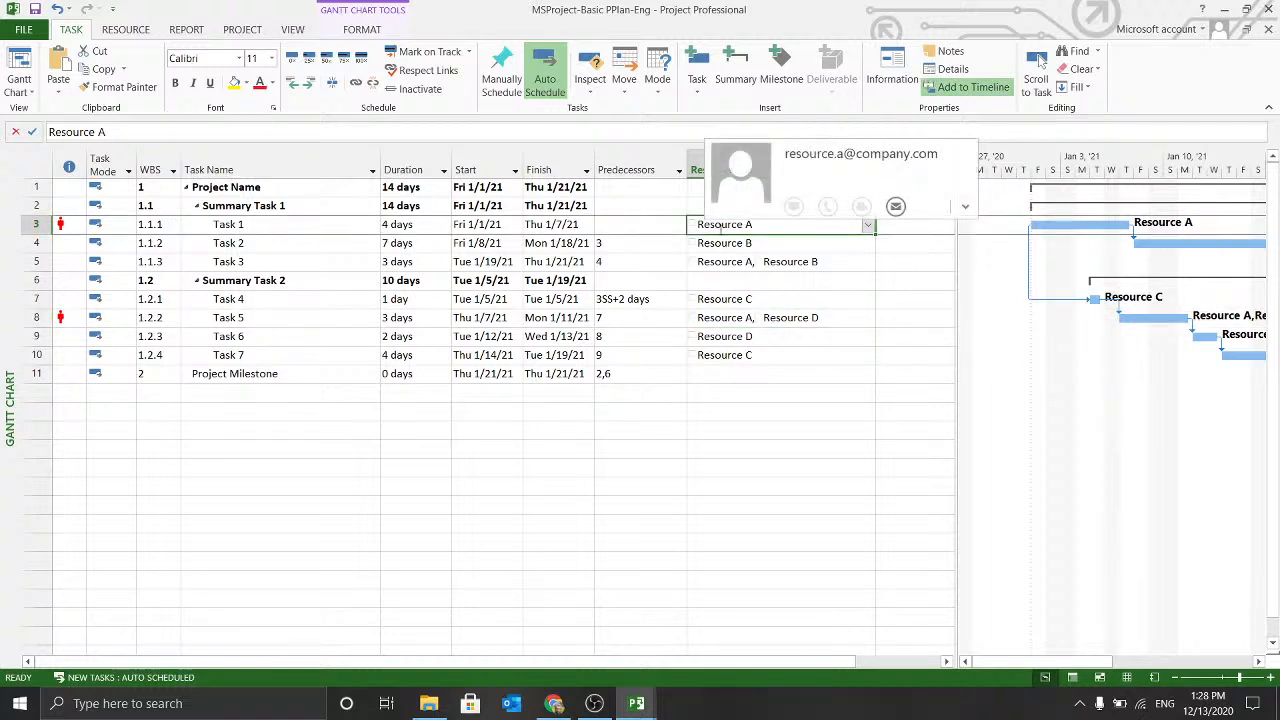
pyautogui.click(718, 324)
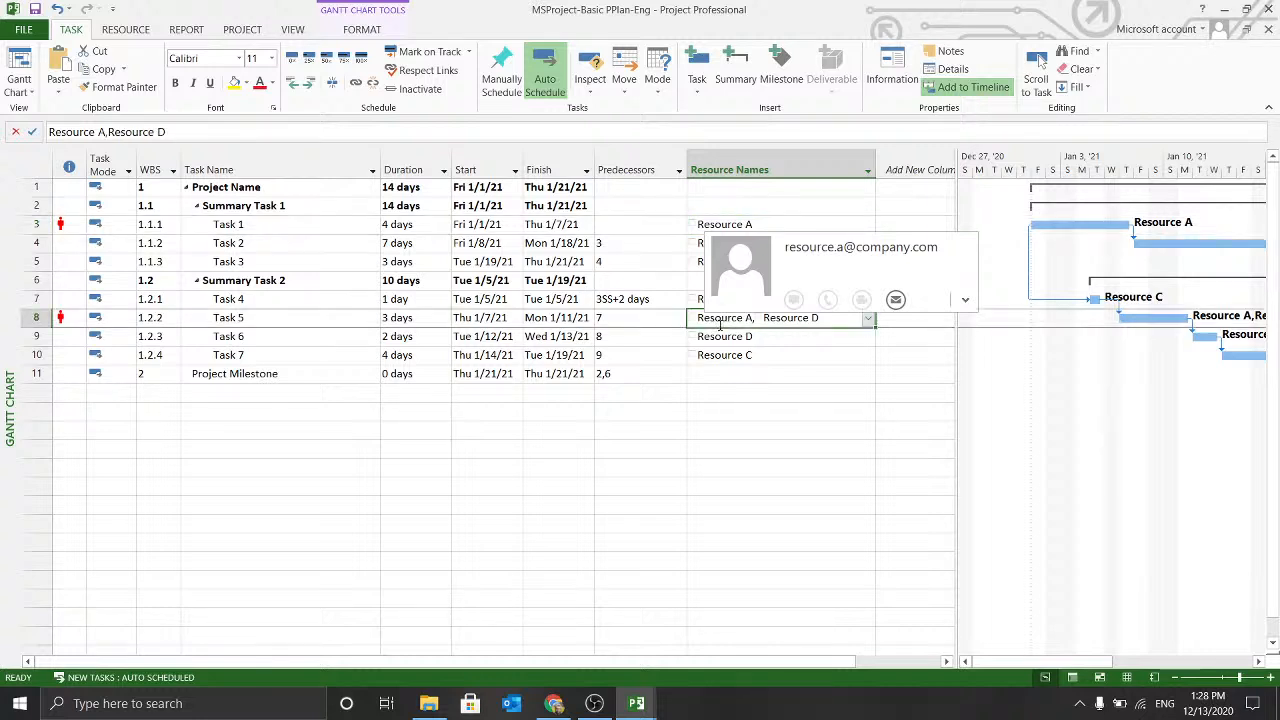
# Switch from the Gantt Chart to the Resource Usage view.
pyautogui.click(129, 30)
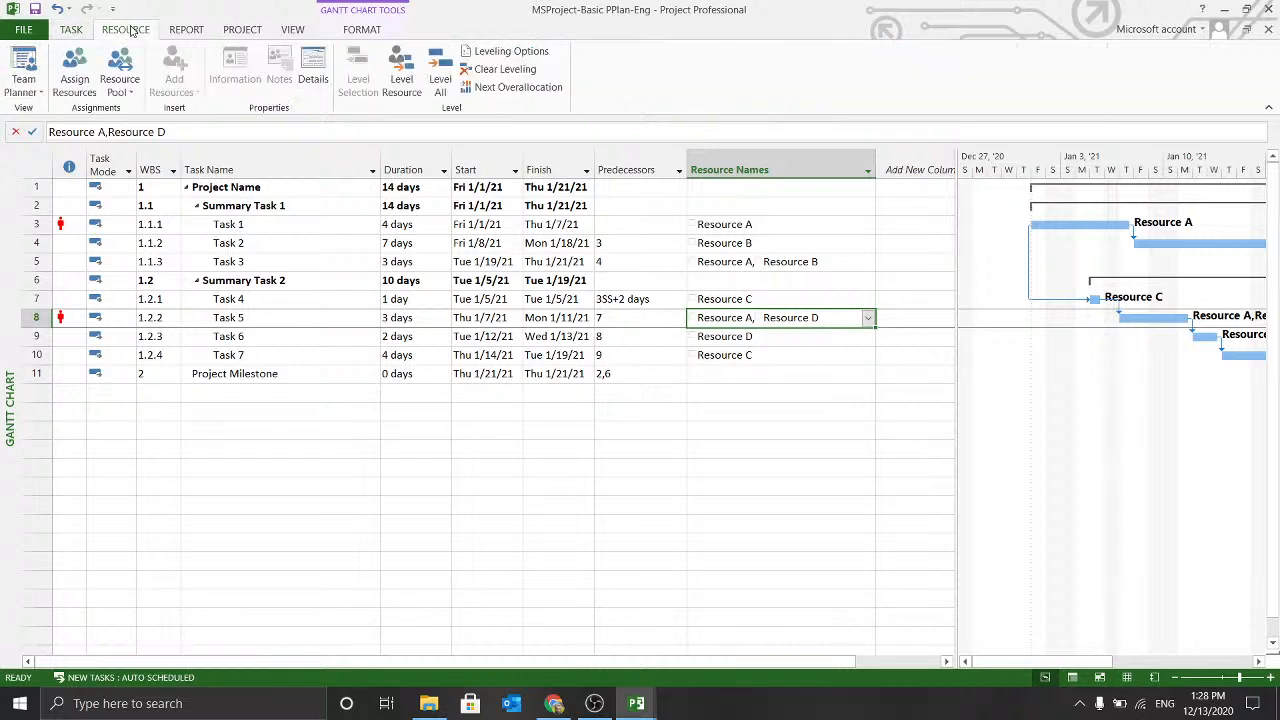
pyautogui.click(32, 93)
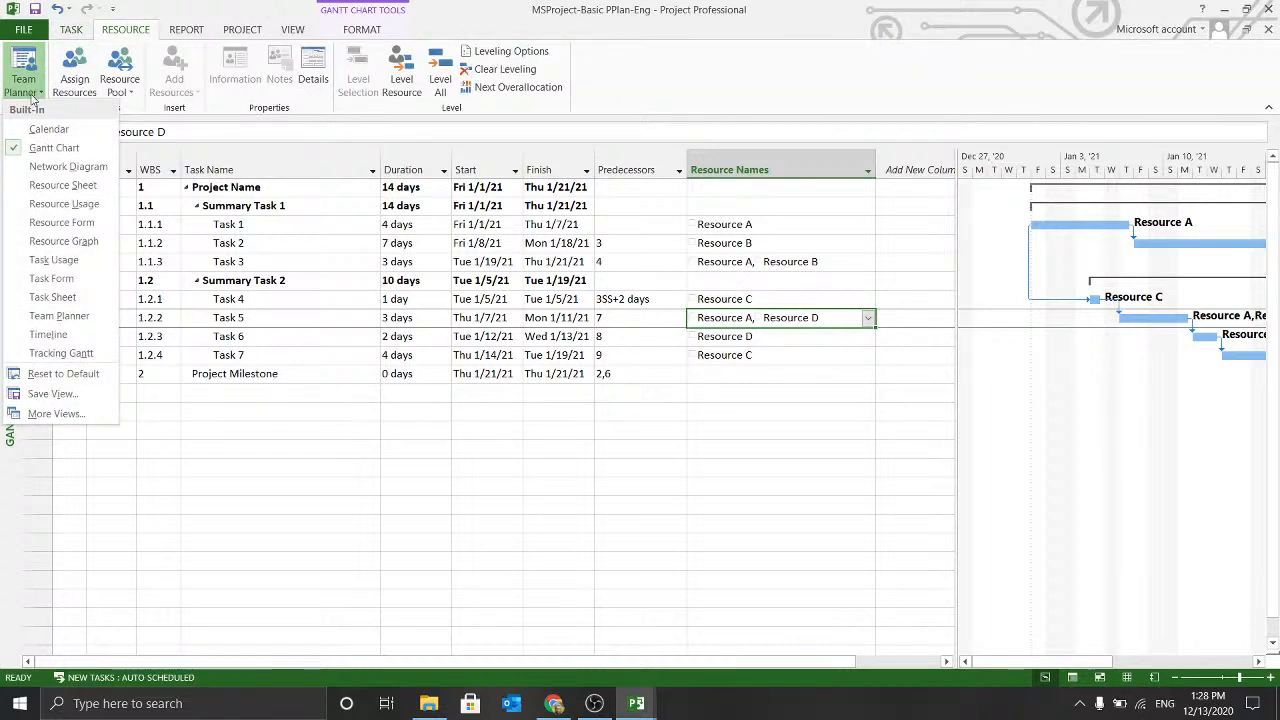
pyautogui.click(75, 205)
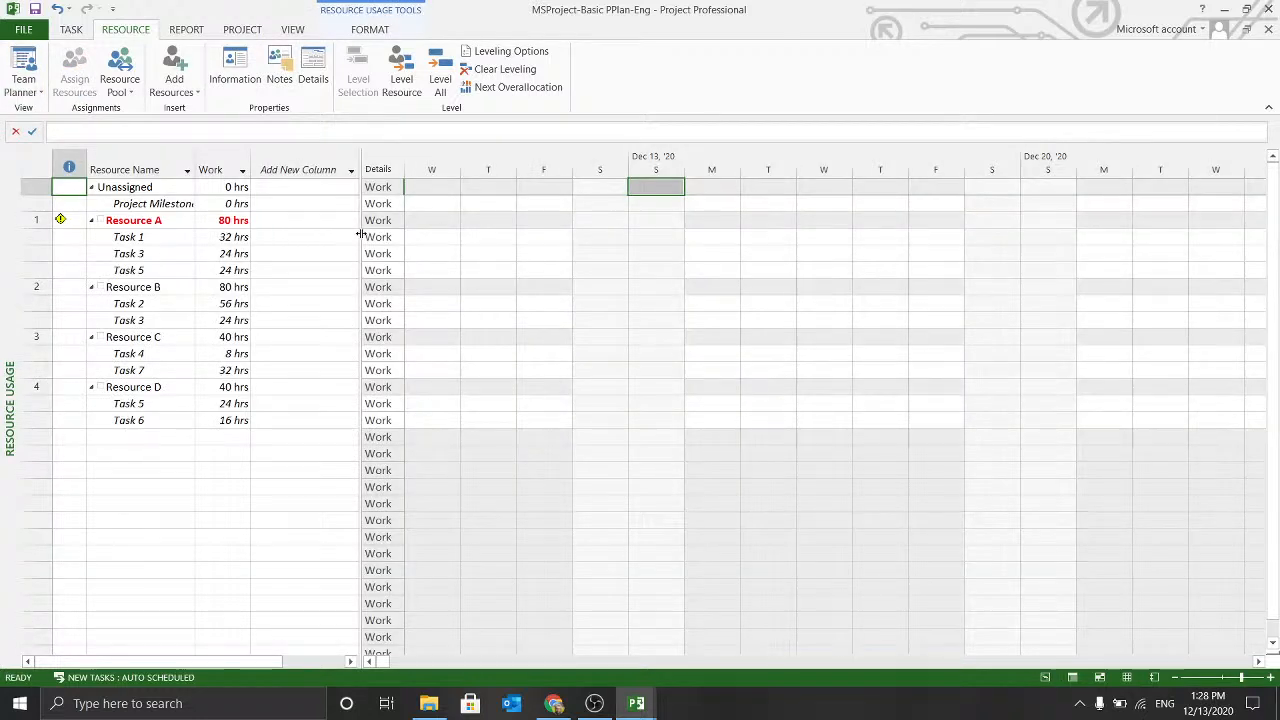
# Examine Resource A's daily work hours in the time-phased grid around the week of Jan 3, '21.
pyautogui.click(483, 215)
pyautogui.press('Right')
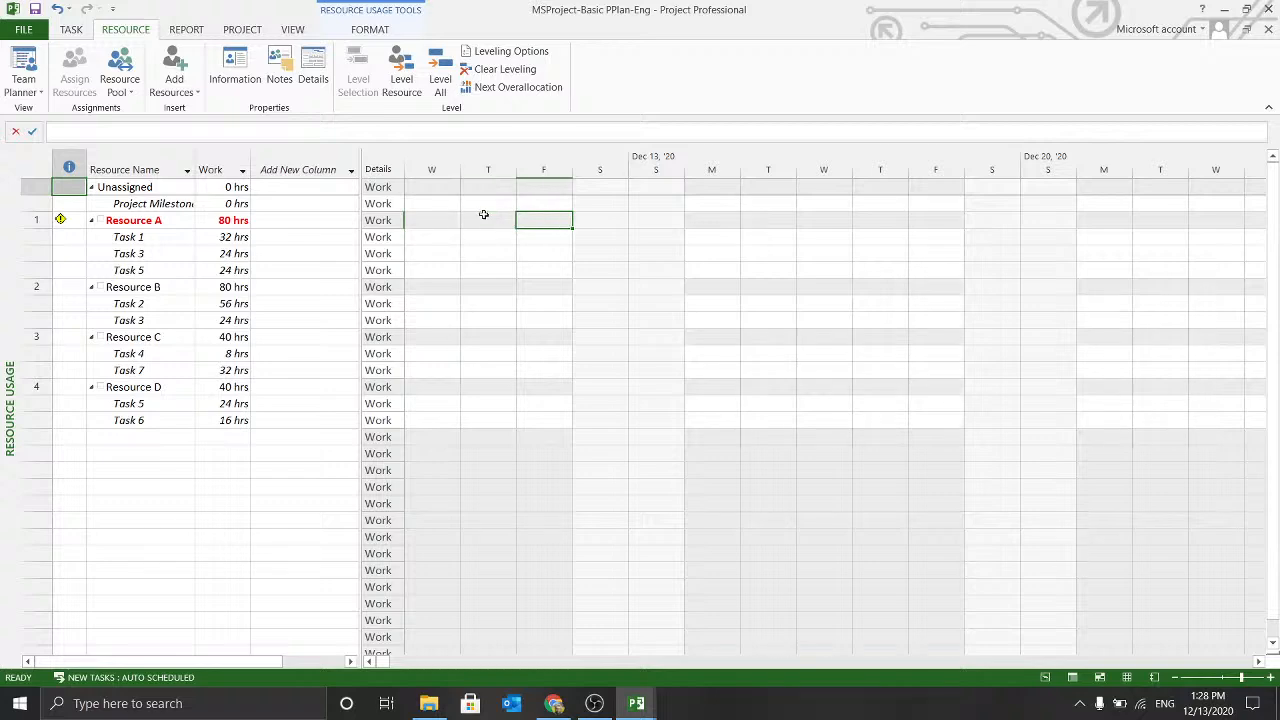
pyautogui.press('Right')
pyautogui.press('Right')
pyautogui.press('Right')
pyautogui.press('Right')
pyautogui.press('Right')
pyautogui.press('Right')
pyautogui.press('Right')
pyautogui.press('Right')
pyautogui.press('Right')
pyautogui.press('Right')
pyautogui.press('Right')
pyautogui.press('Right')
pyautogui.press('Right')
pyautogui.press('Right')
pyautogui.press('Right')
pyautogui.press('Right')
pyautogui.press('Right')
pyautogui.press('Right')
pyautogui.press('Right')
pyautogui.press('Right')
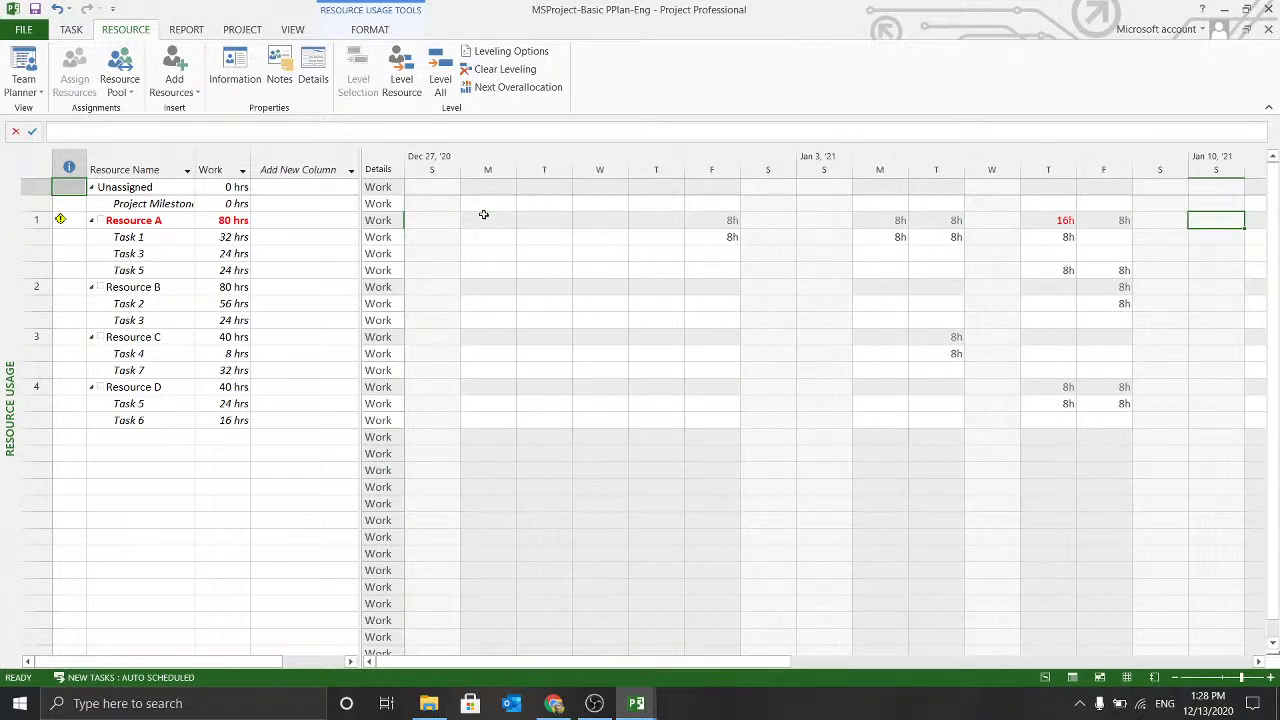
pyautogui.press('Left')
pyautogui.press('Left')
pyautogui.press('Left')
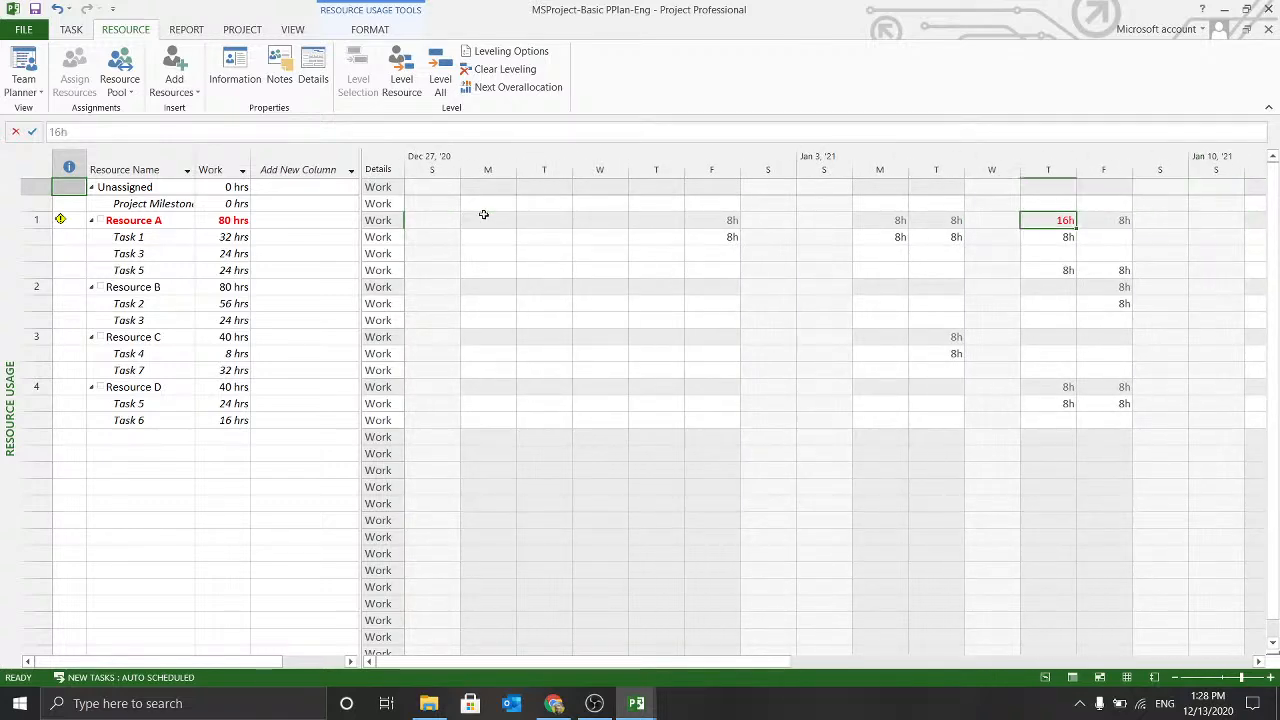
pyautogui.press('Left')
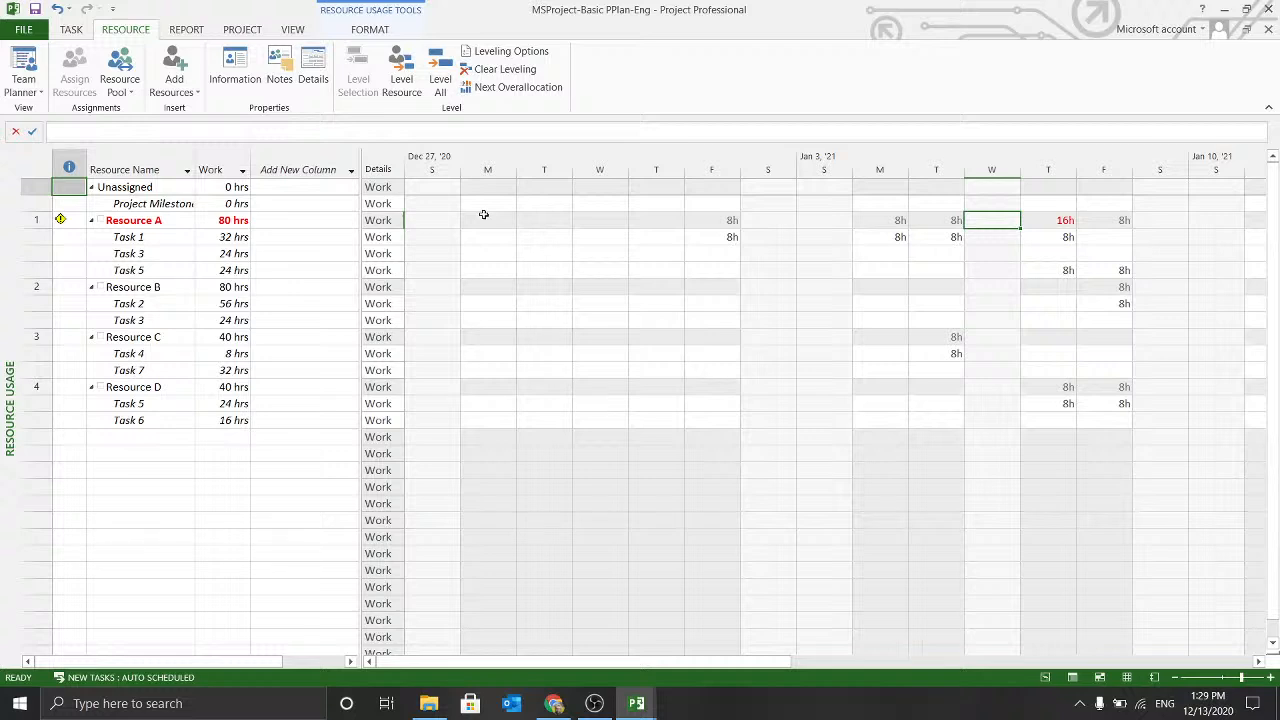
# Review Resource A's total work and its hours on Task 1 in the resource table.
pyautogui.click(563, 250)
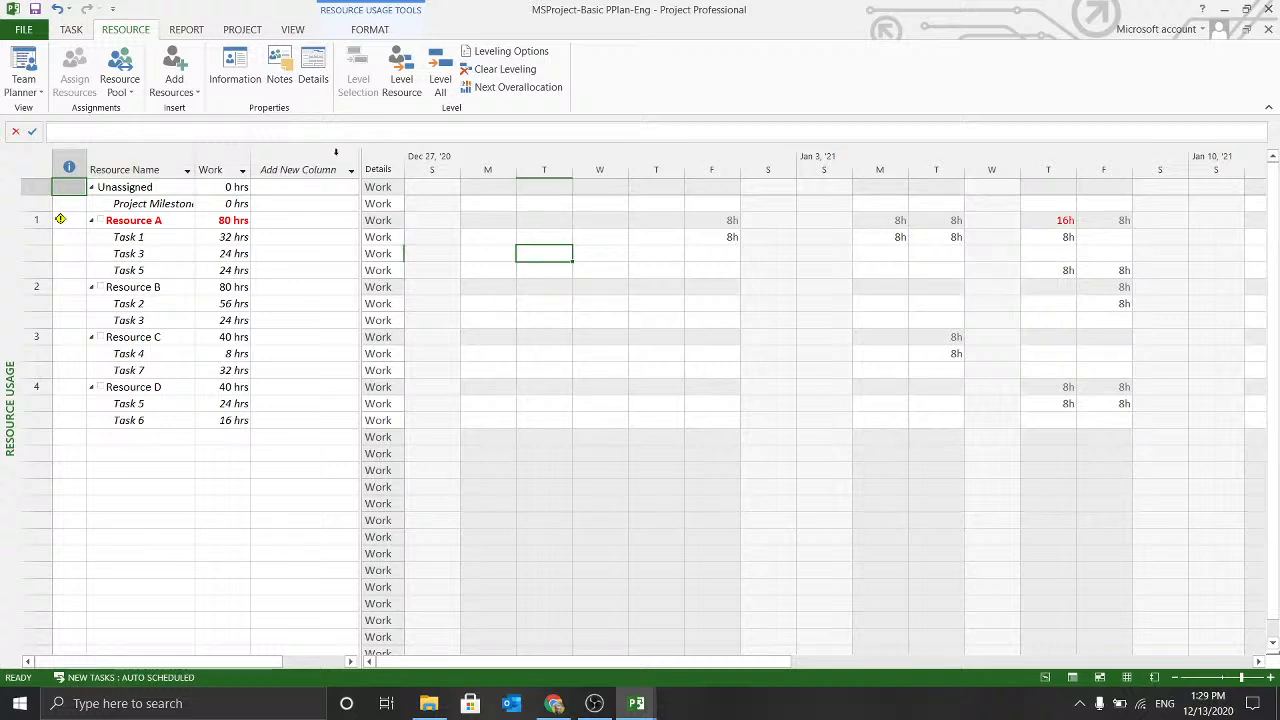
pyautogui.click(170, 222)
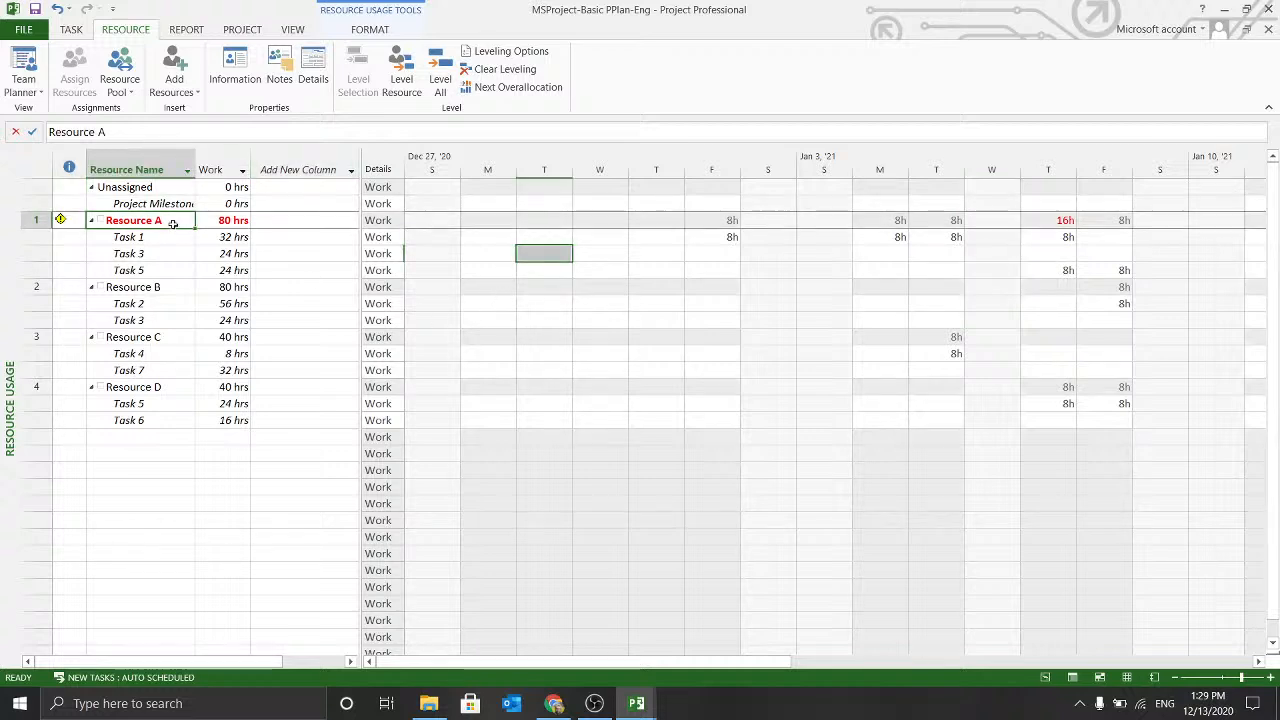
pyautogui.click(236, 219)
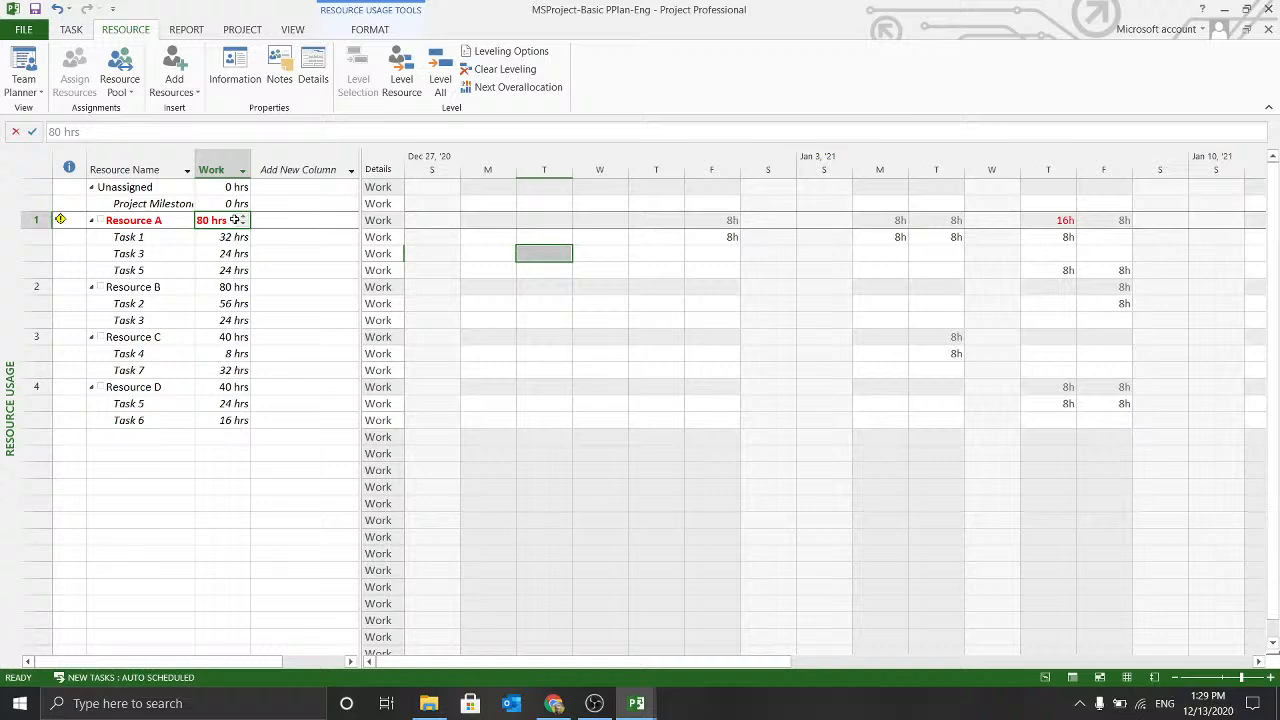
pyautogui.click(240, 237)
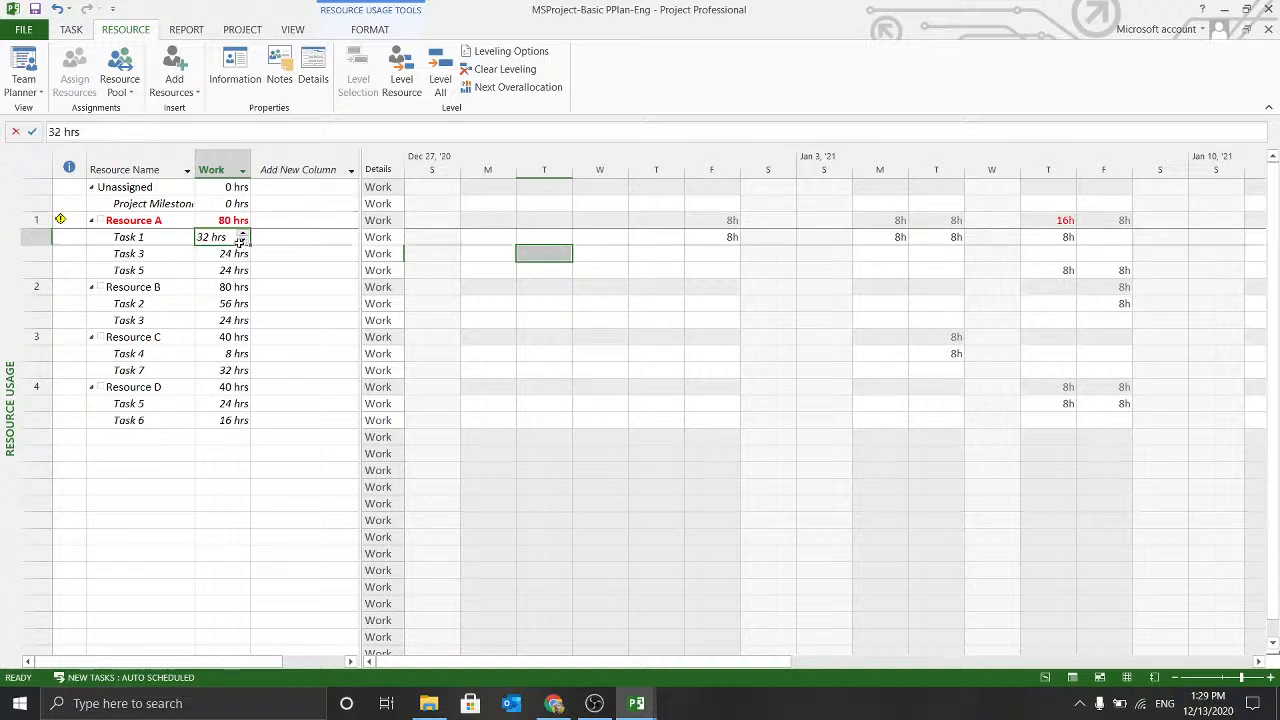
# Examine Resource A's daily work hours from Friday, Jan 1 through Wednesday, Jan 6, '21.
pyautogui.click(732, 234)
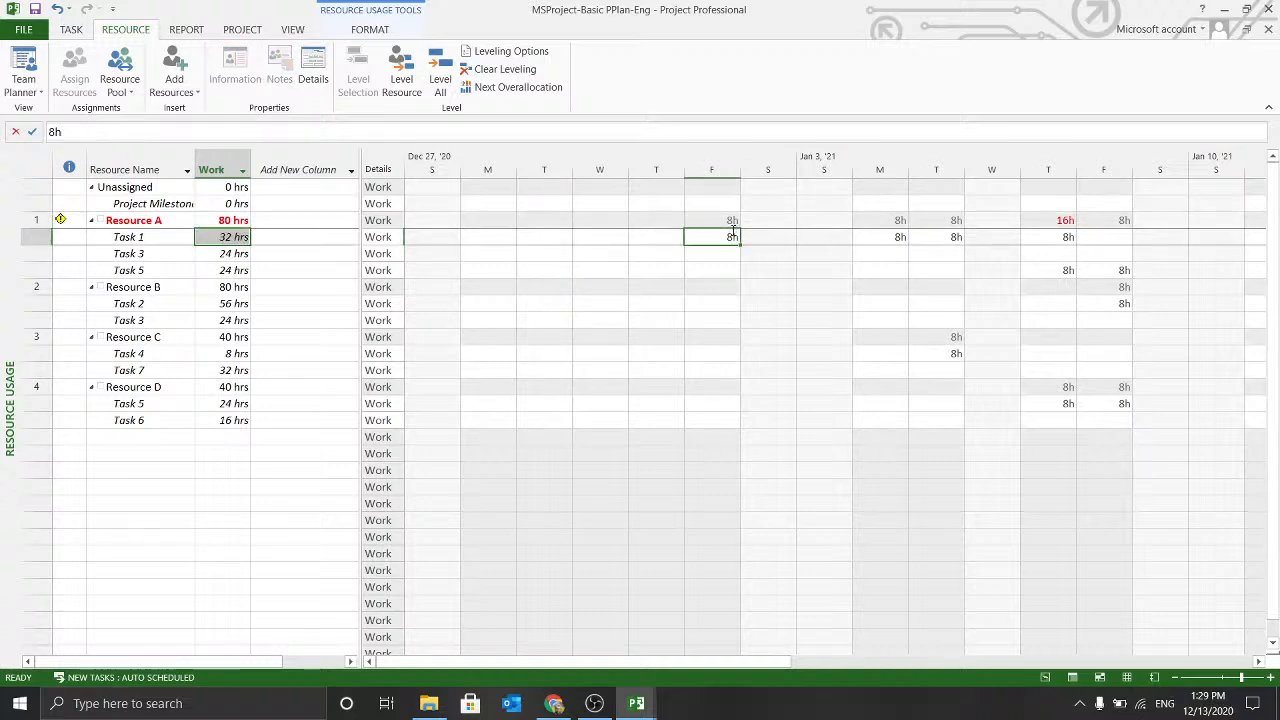
pyautogui.click(733, 226)
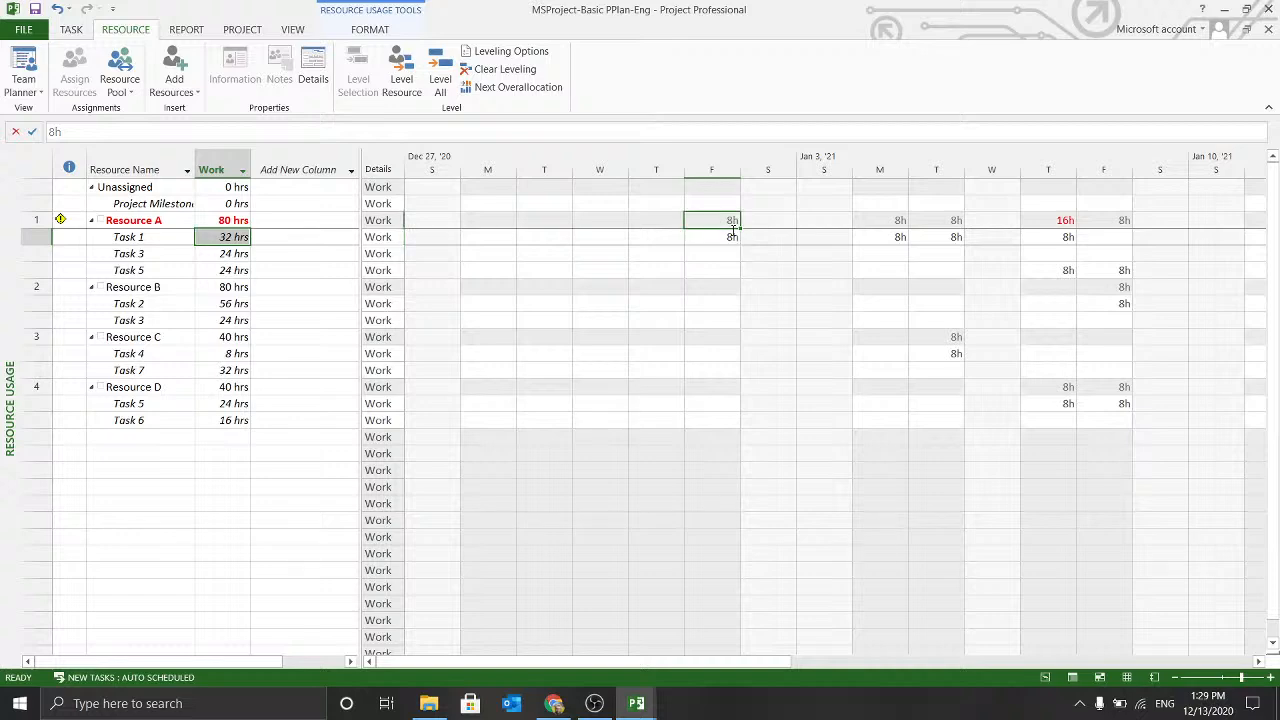
pyautogui.press('Right')
pyautogui.press('Right')
pyautogui.press('Right')
pyautogui.press('Left')
pyautogui.press('Left')
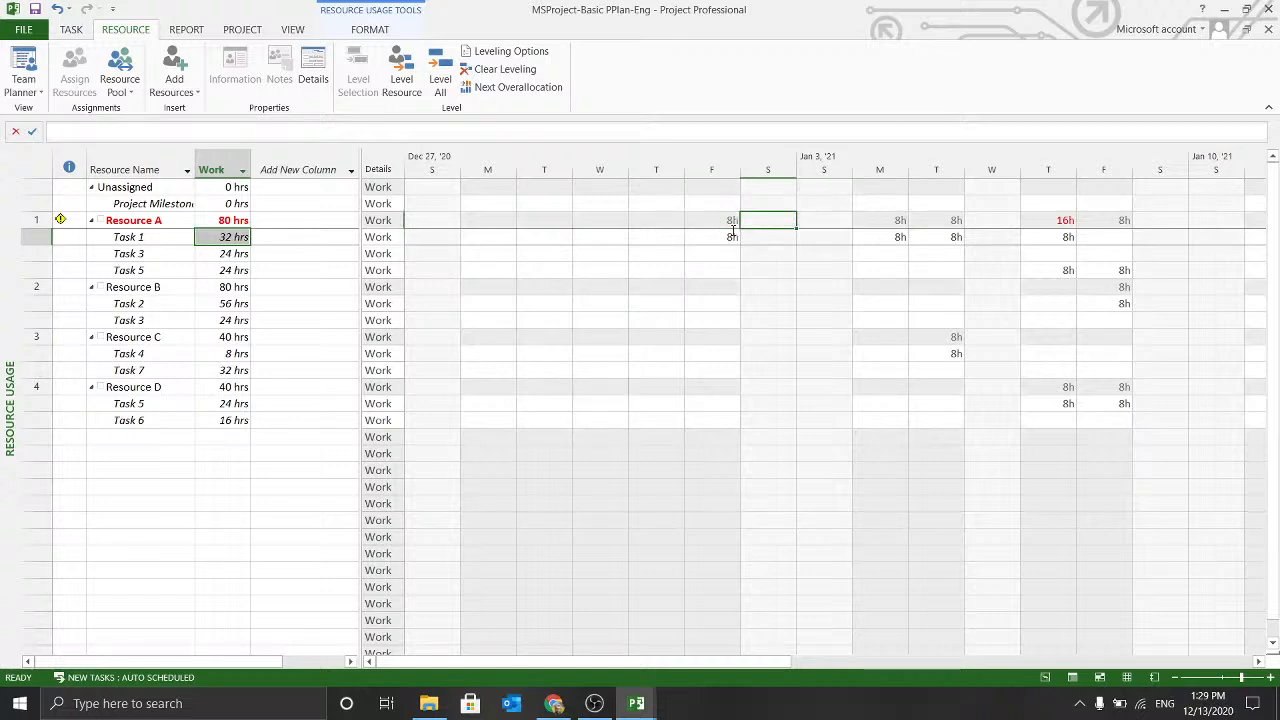
pyautogui.press('Left')
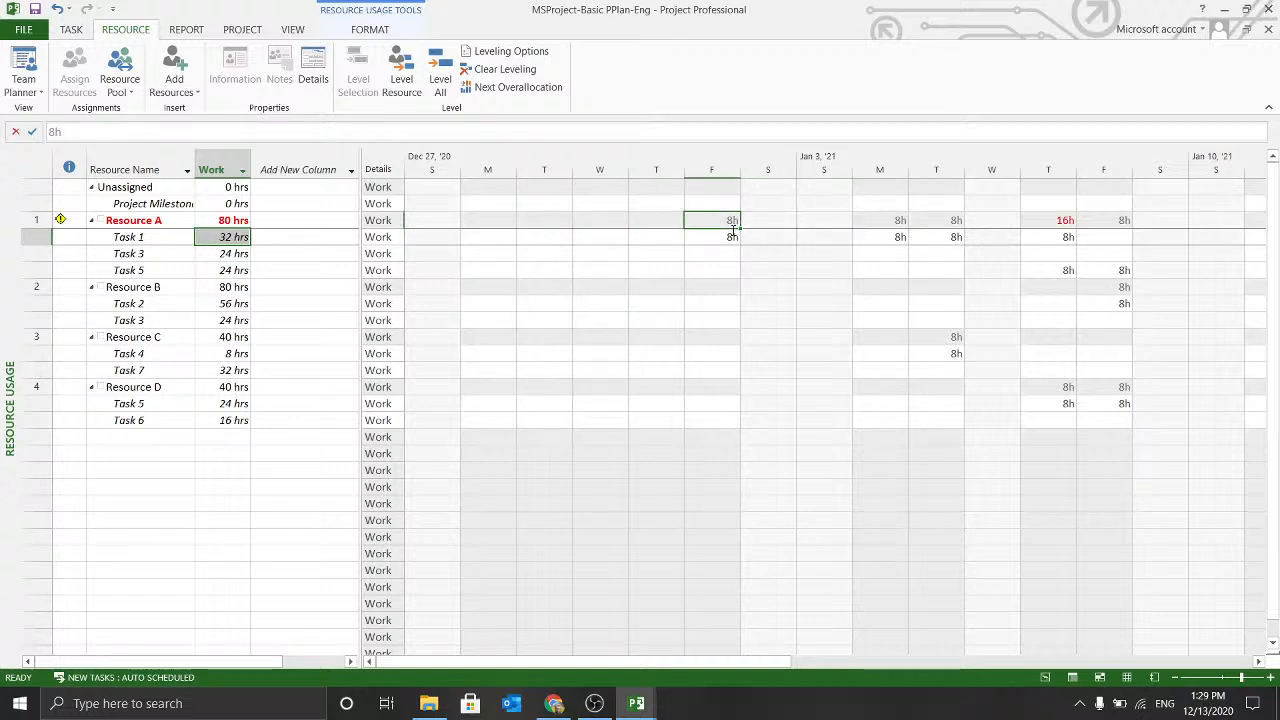
pyautogui.press('Right')
pyautogui.press('Right')
pyautogui.press('Right')
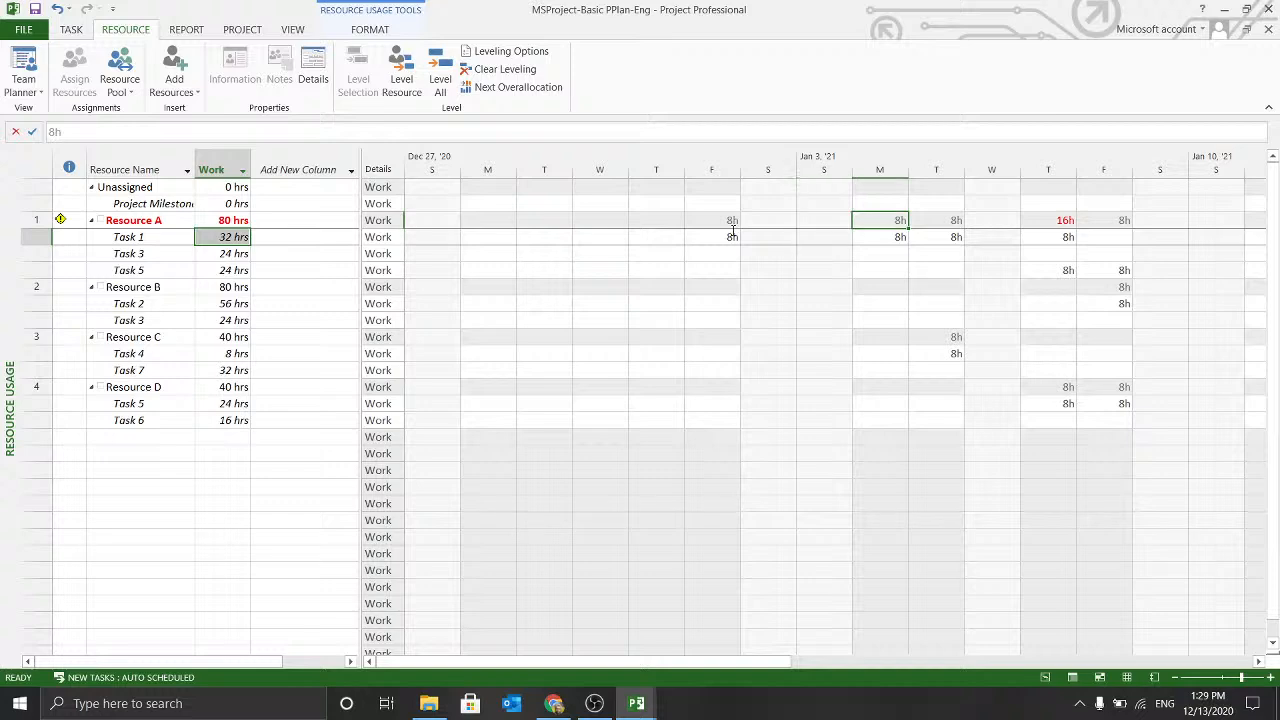
pyautogui.press('Right')
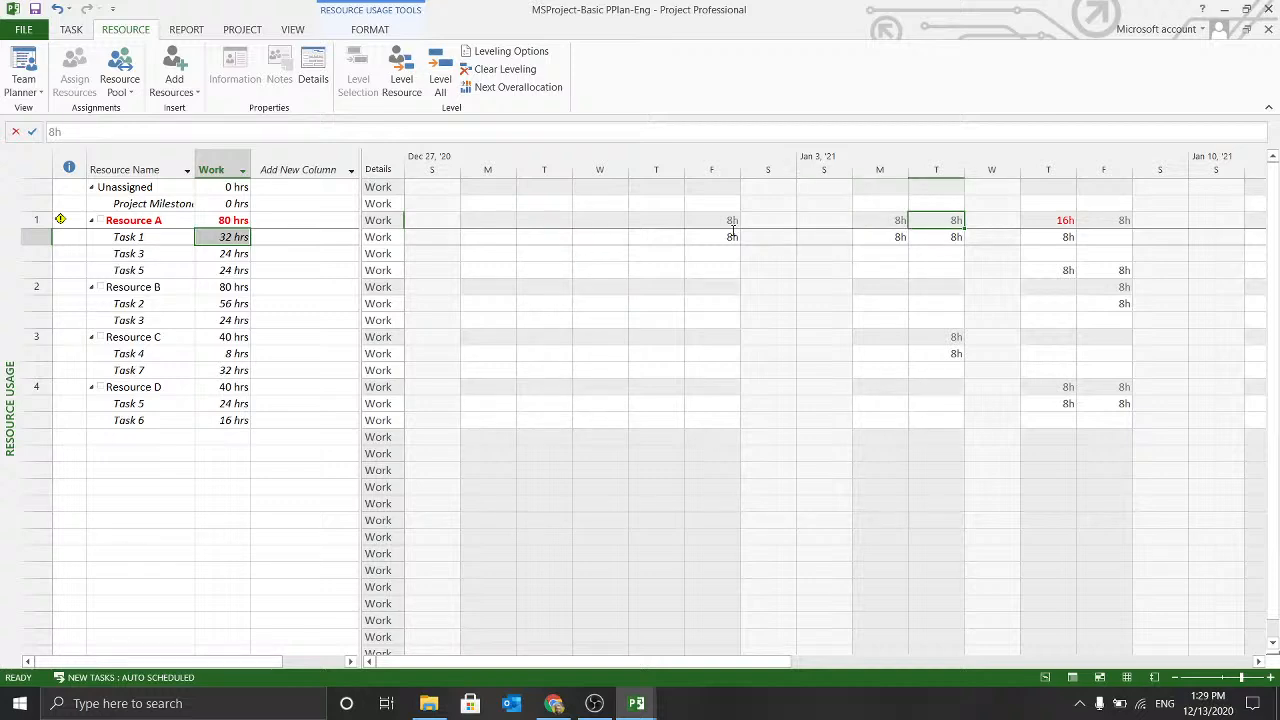
pyautogui.press('Right')
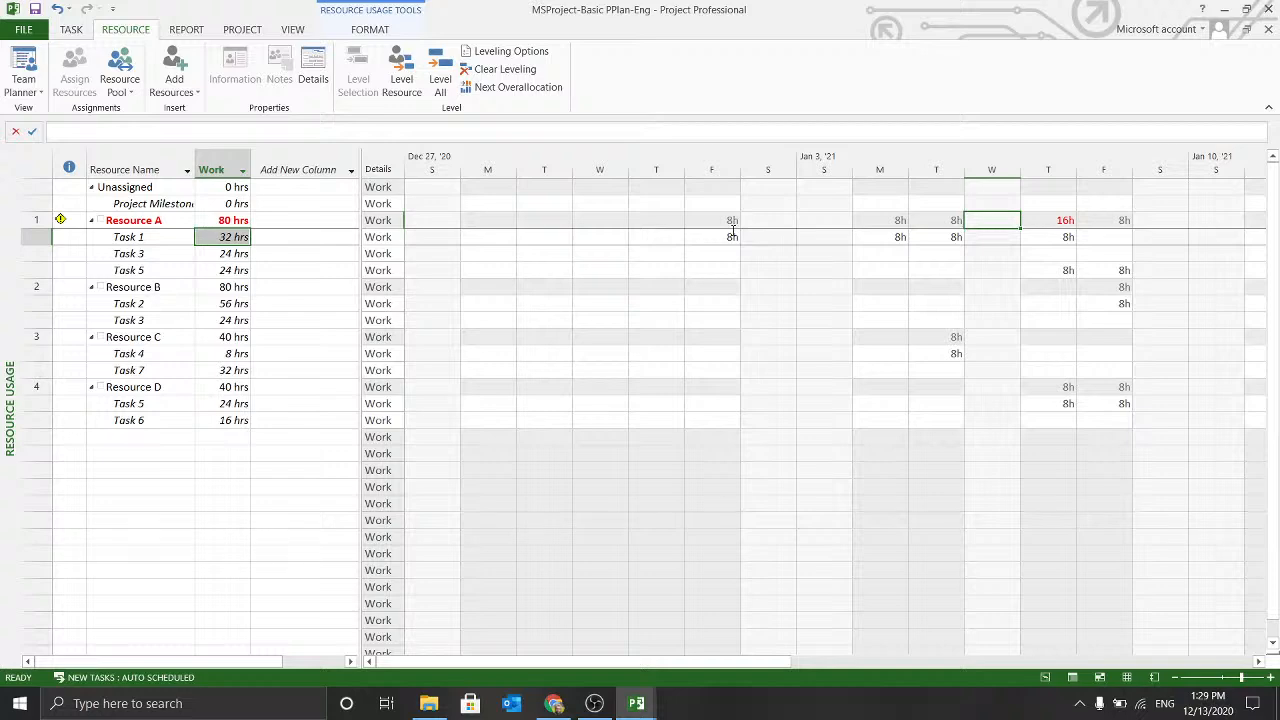
# Examine Resource A's work total on Thursday, Jan 7 and the days next to it.
pyautogui.press('Right')
pyautogui.press('Right')
pyautogui.press('Right')
pyautogui.press('Right')
pyautogui.press('Right')
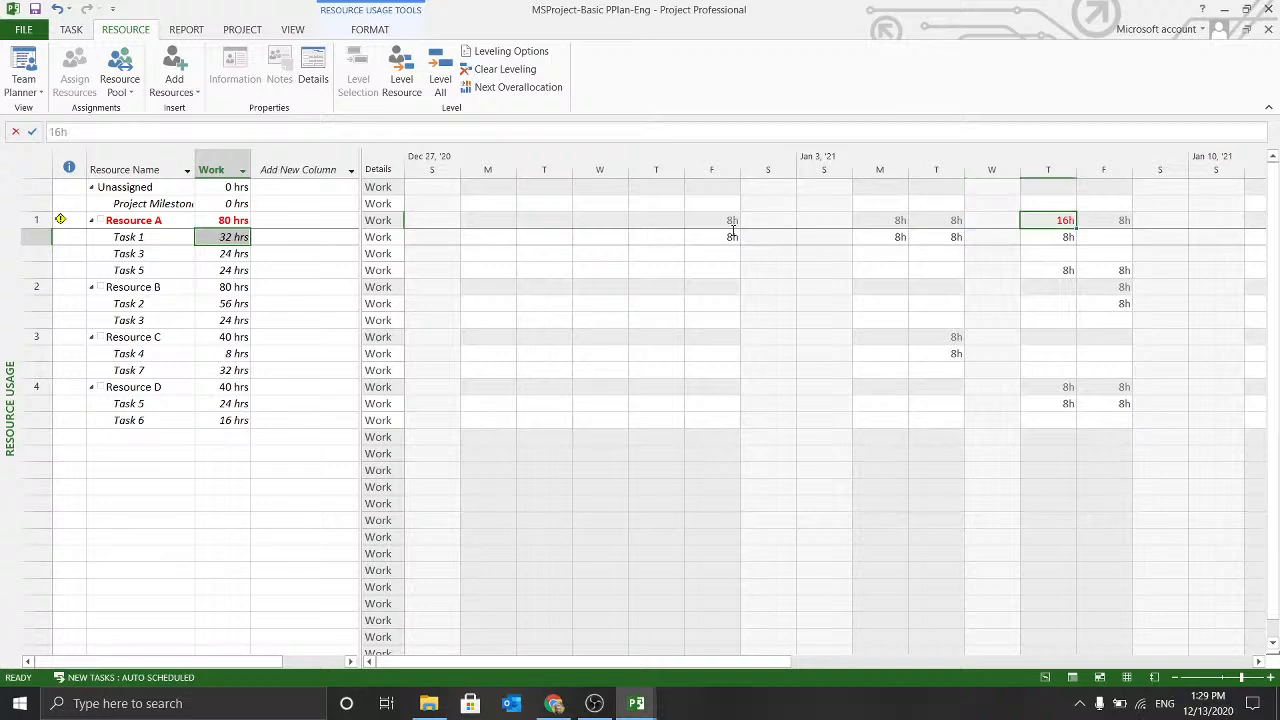
pyautogui.press('Left')
pyautogui.press('Left')
pyautogui.press('Left')
pyautogui.press('Left')
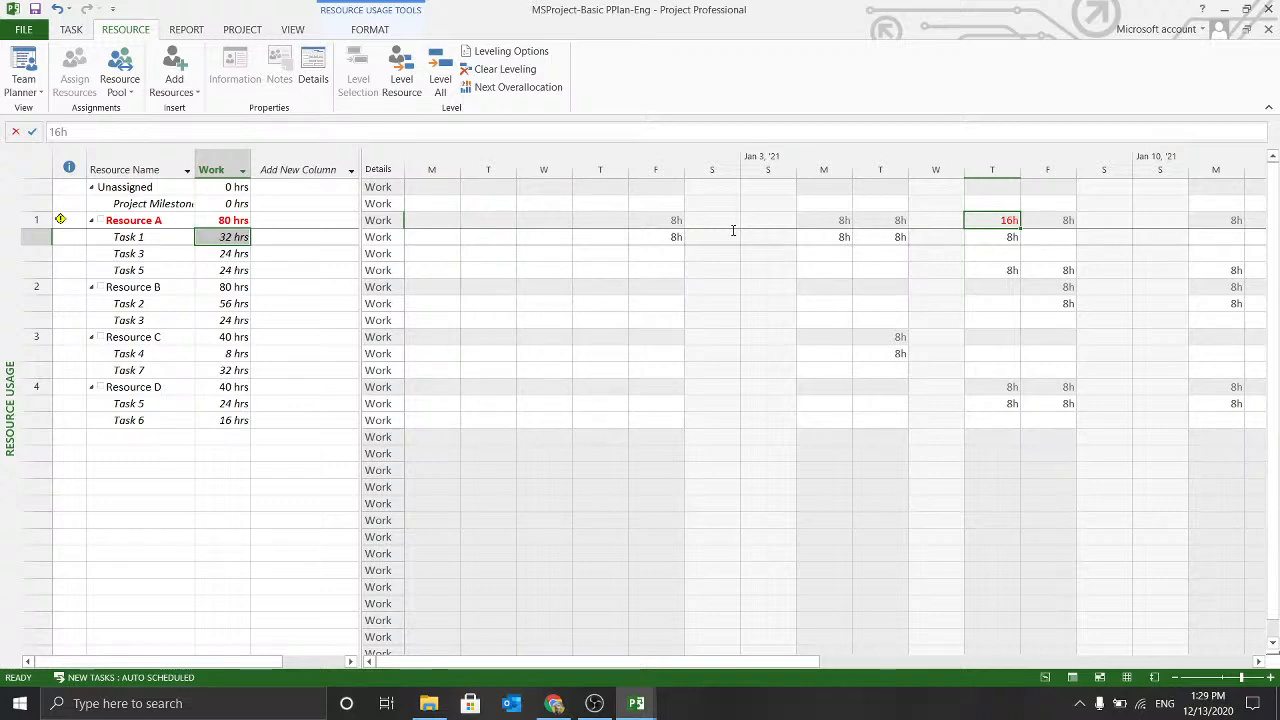
# Examine Resource A's daily work hours from Friday, Jan 8 into the week of Jan 10, '21.
pyautogui.press('Right')
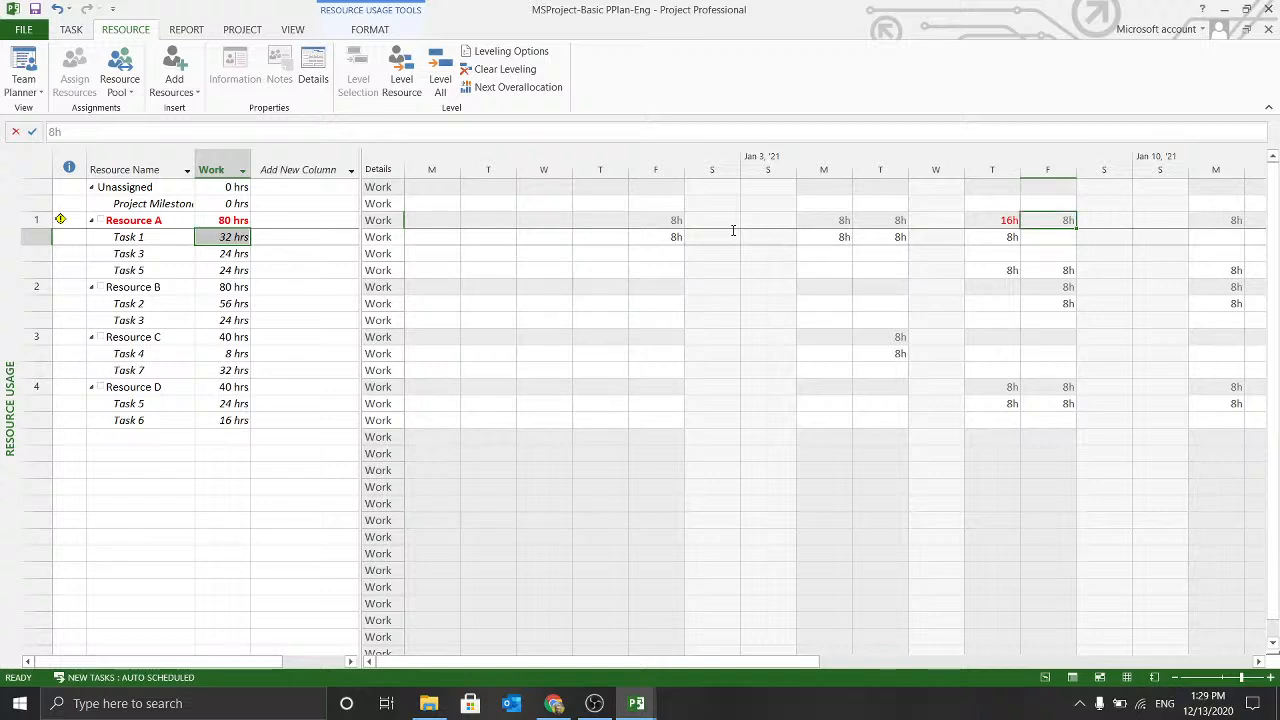
pyautogui.press('Right')
pyautogui.press('Right')
pyautogui.press('Right')
pyautogui.press('Right')
pyautogui.press('Right')
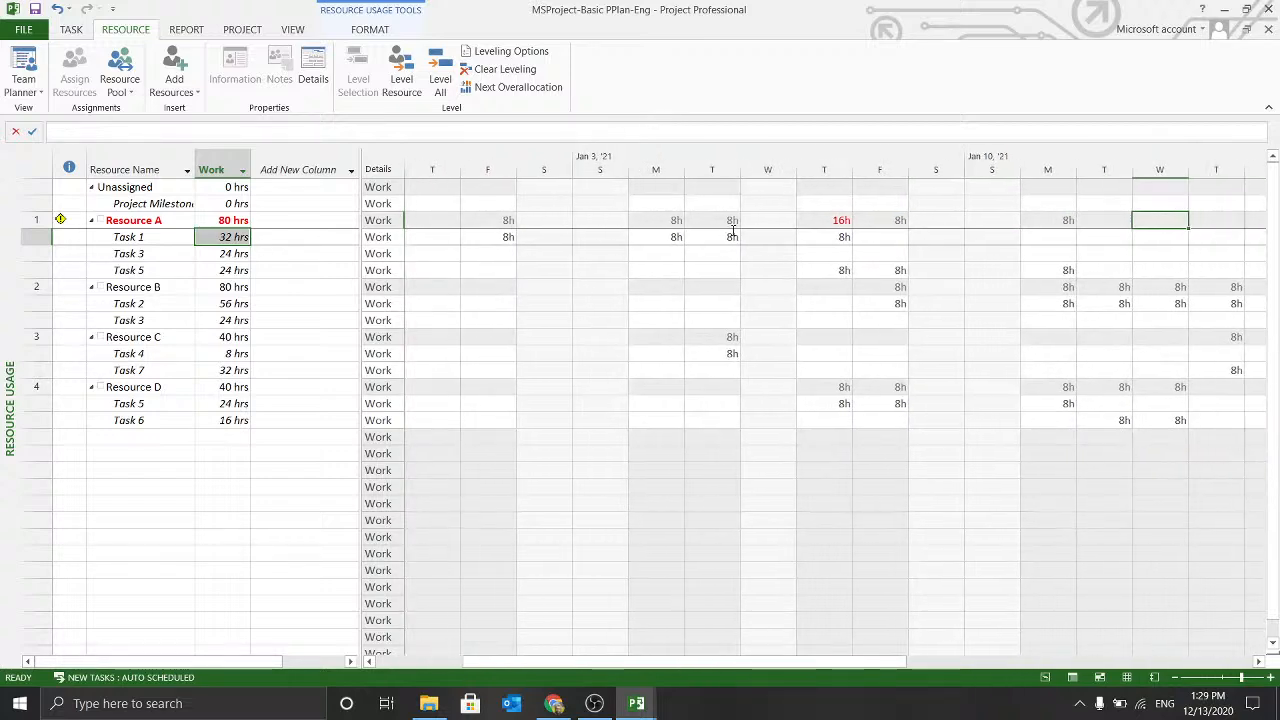
pyautogui.press('Left')
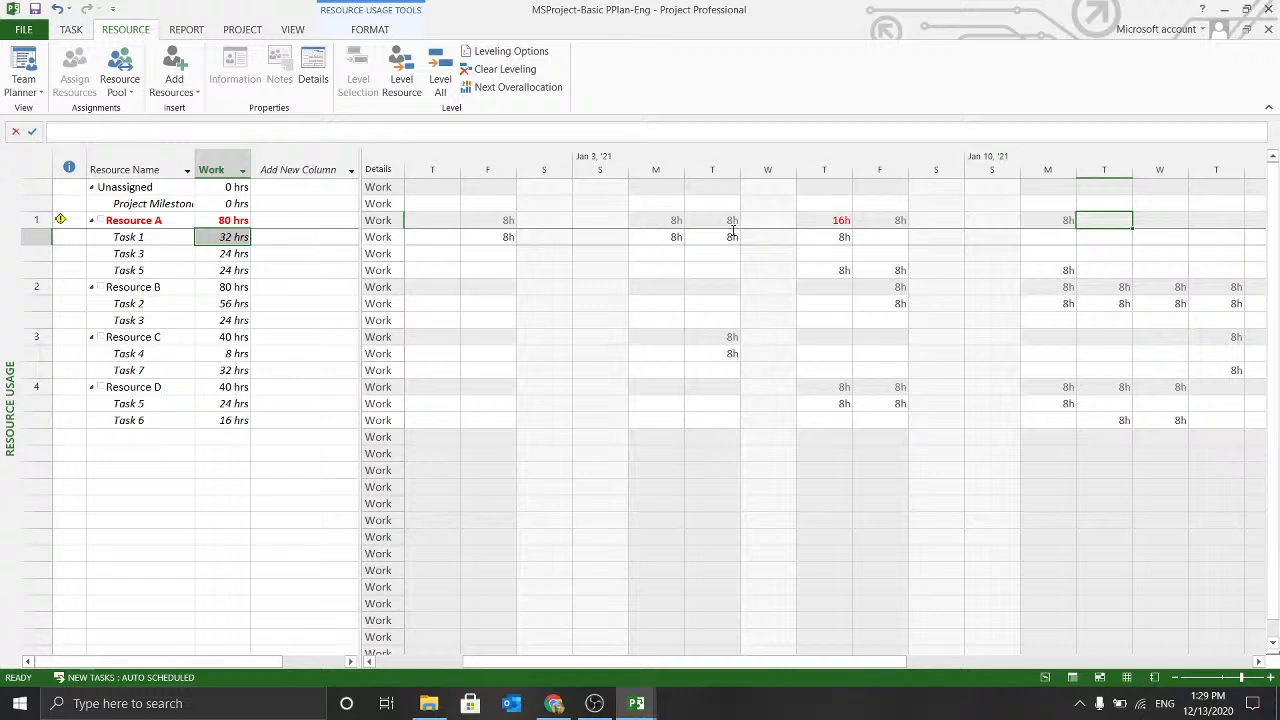
pyautogui.press('Left')
pyautogui.press('Left')
pyautogui.press('Left')
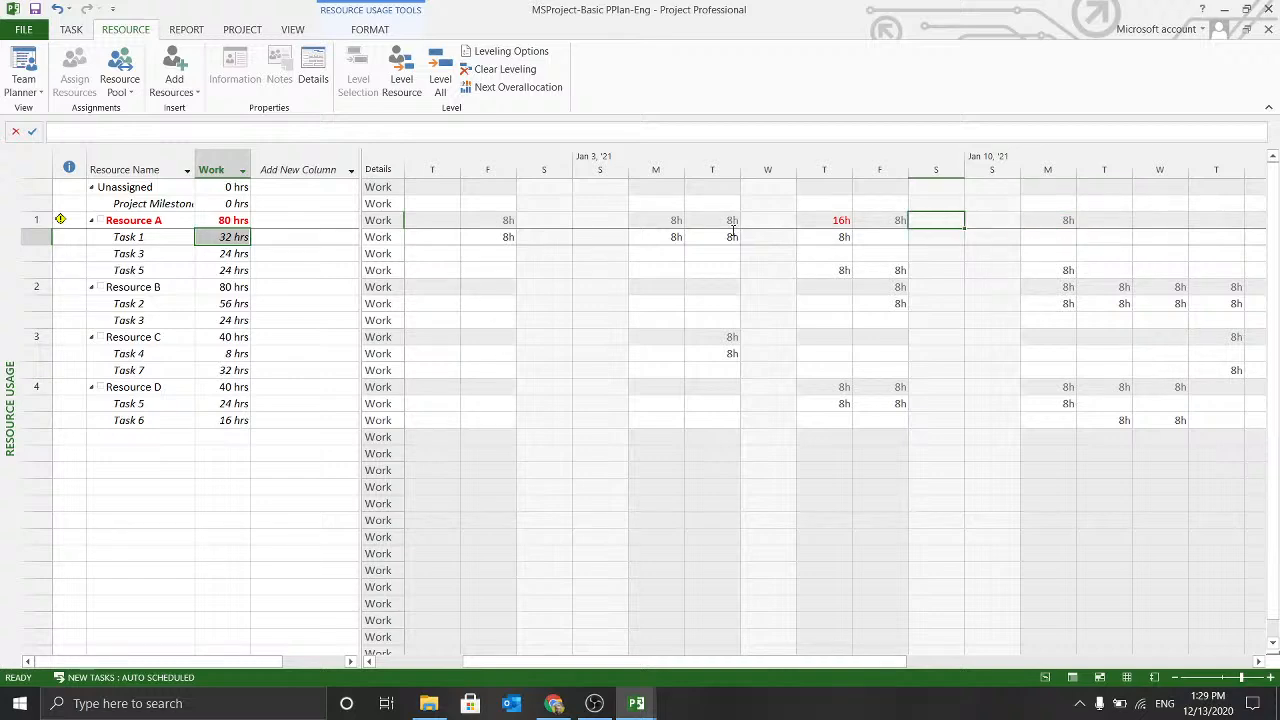
# Retrace Resource A's daily work hours from the start of January through Monday, Jan 11.
pyautogui.press('Left')
pyautogui.press('Left')
pyautogui.press('Left')
pyautogui.press('Left')
pyautogui.press('Left')
pyautogui.press('Left')
pyautogui.press('Left')
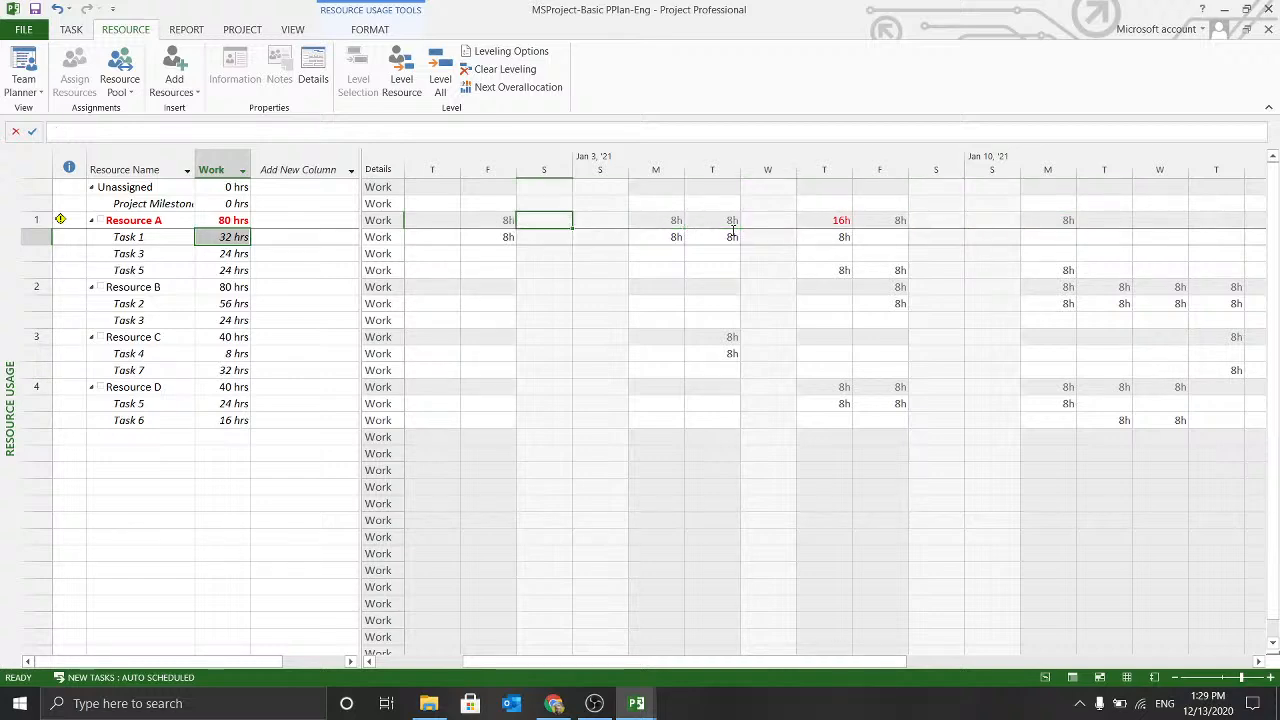
pyautogui.press('Right')
pyautogui.press('Right')
pyautogui.press('Right')
pyautogui.press('Right')
pyautogui.press('Right')
pyautogui.press('Right')
pyautogui.press('Right')
pyautogui.press('Right')
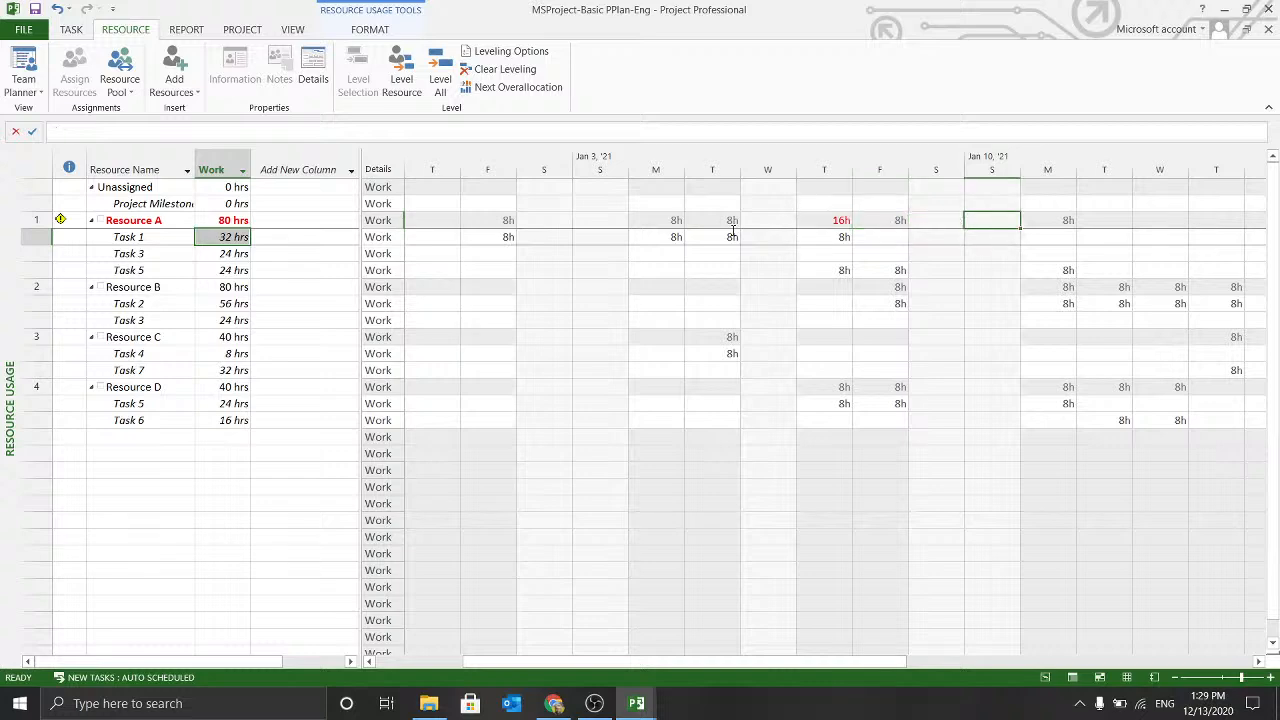
pyautogui.press('Right')
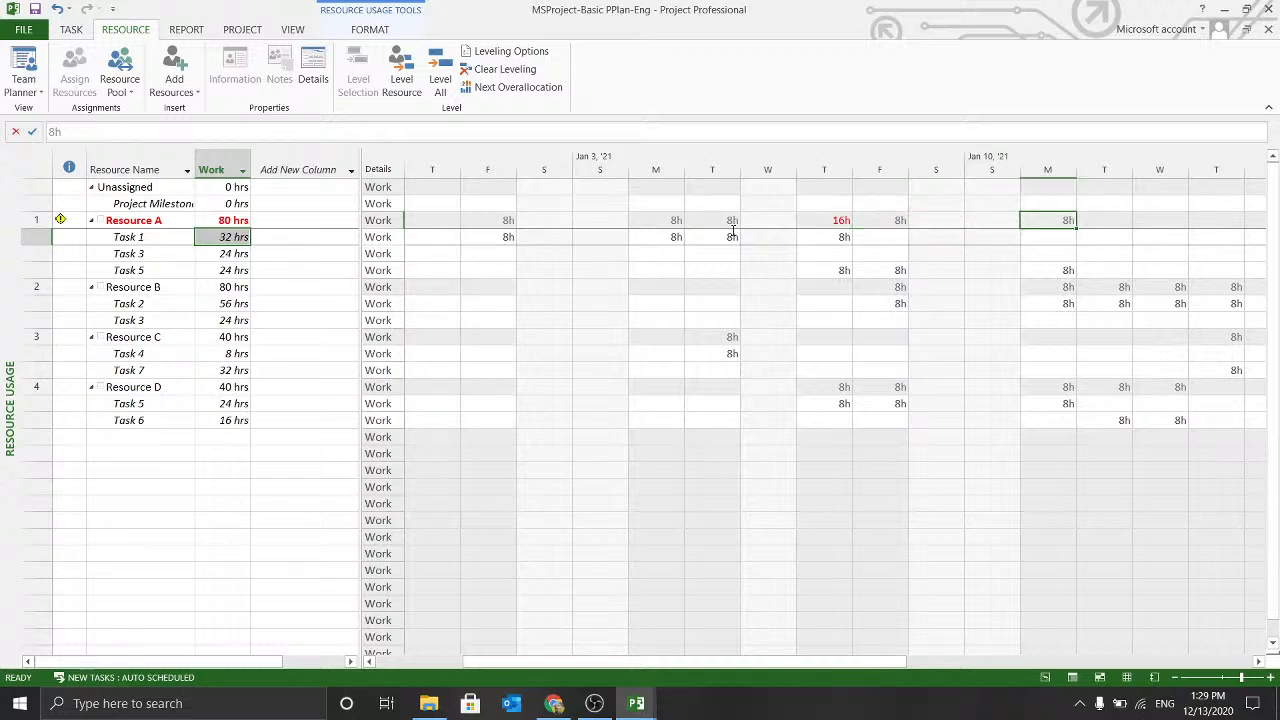
# Compare Resource A's total for Thursday, Jan 7 with its Task 1 and Task 5 hours on that day.
pyautogui.press('Left')
pyautogui.press('Left')
pyautogui.press('Left')
pyautogui.press('Left')
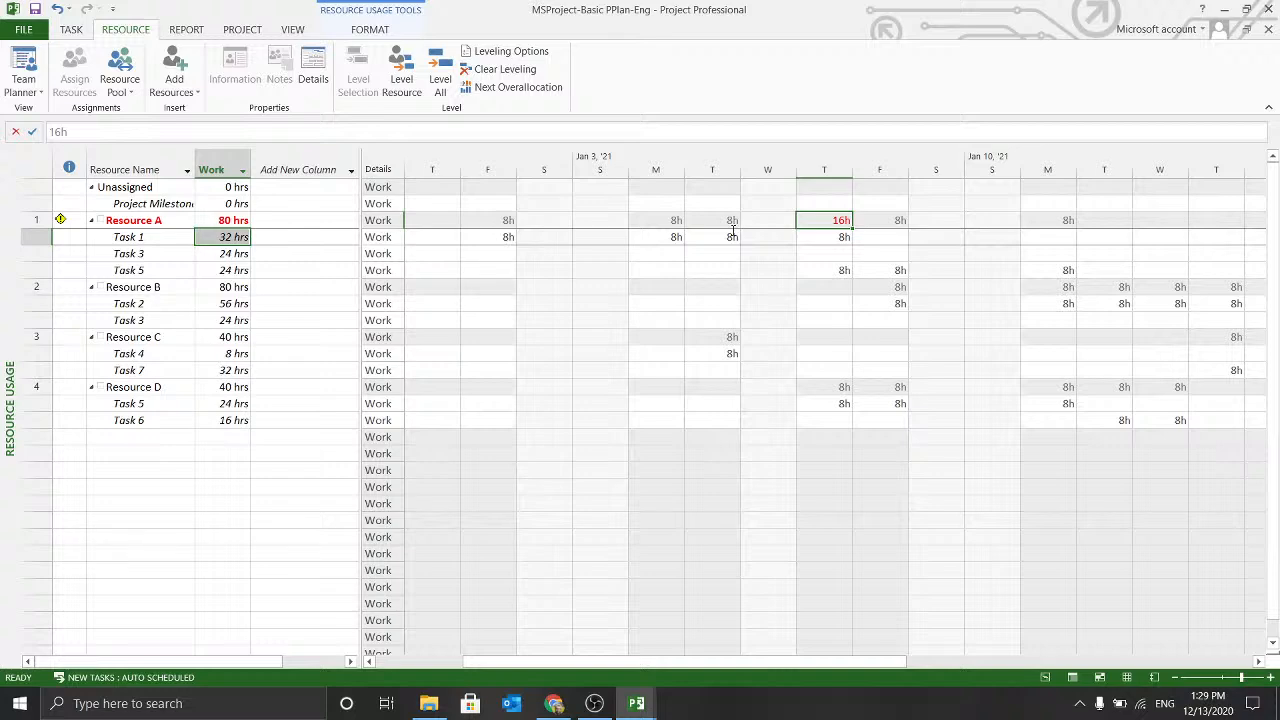
pyautogui.press('Down')
pyautogui.press('Down')
pyautogui.press('Down')
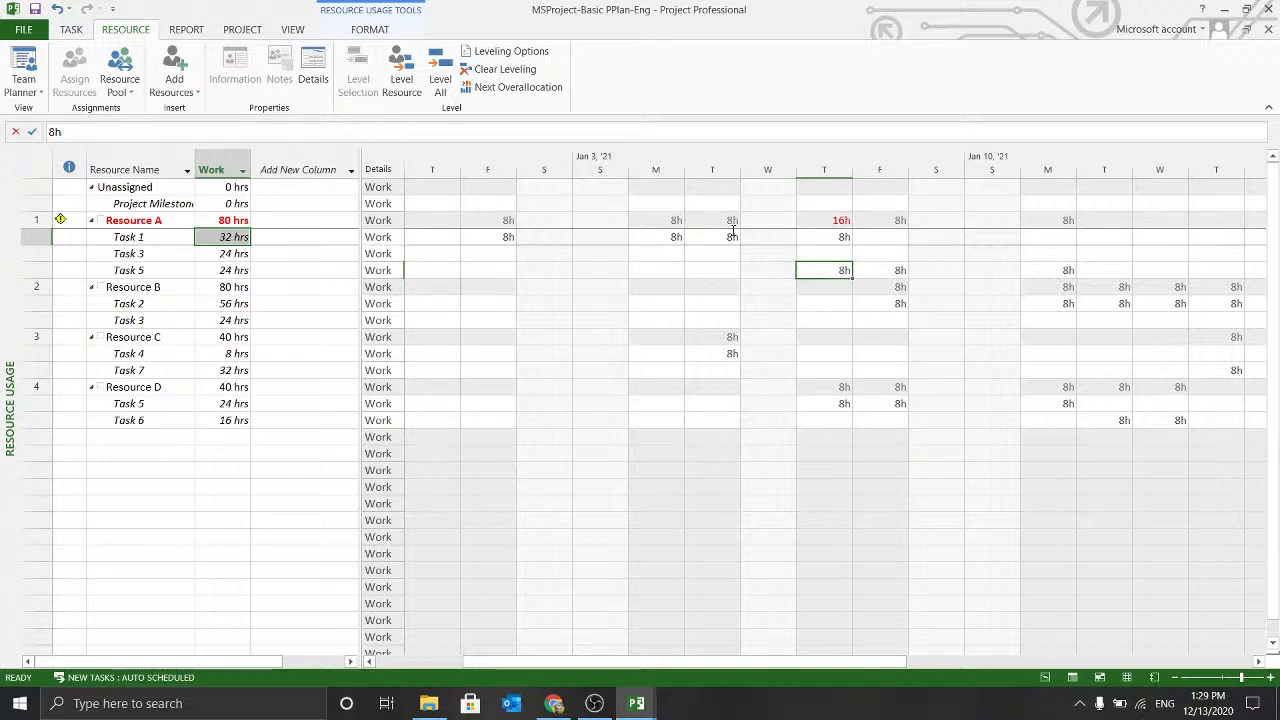
pyautogui.press('Up')
pyautogui.press('Up')
pyautogui.press('Down')
pyautogui.press('Down')
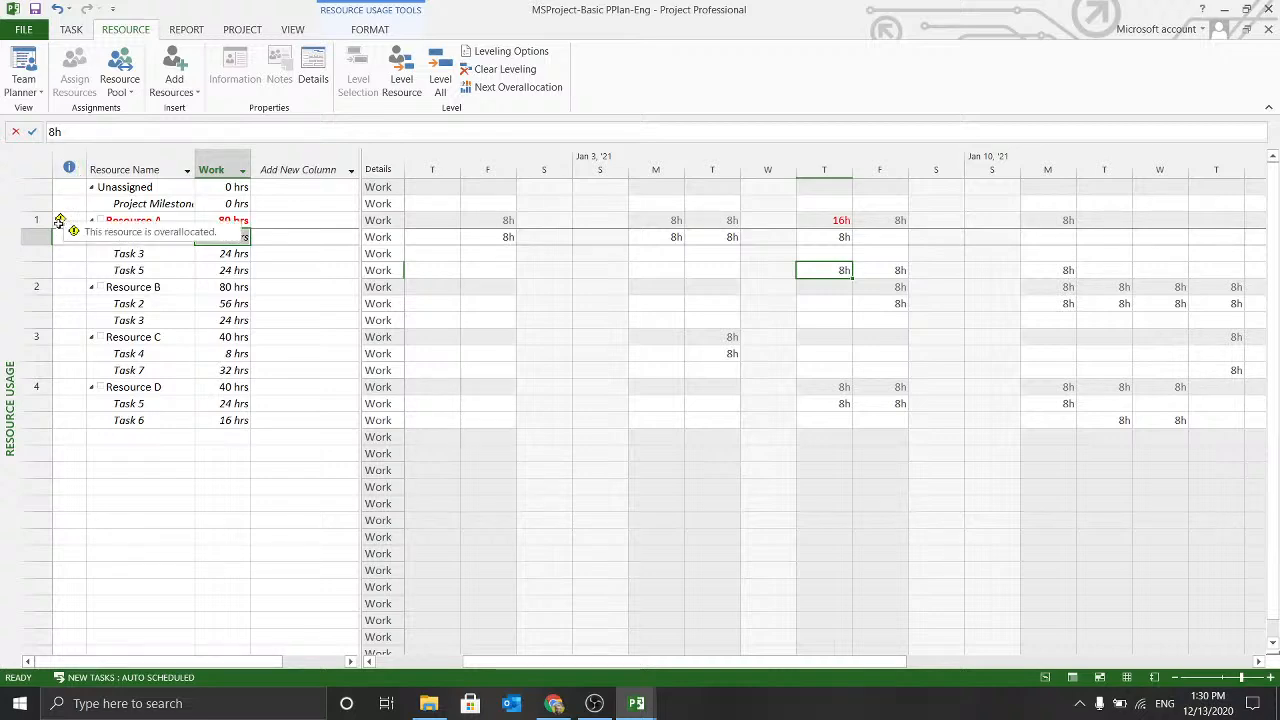
# Check the indicator beside Resource A and the commands available for it.
pyautogui.click(60, 220)
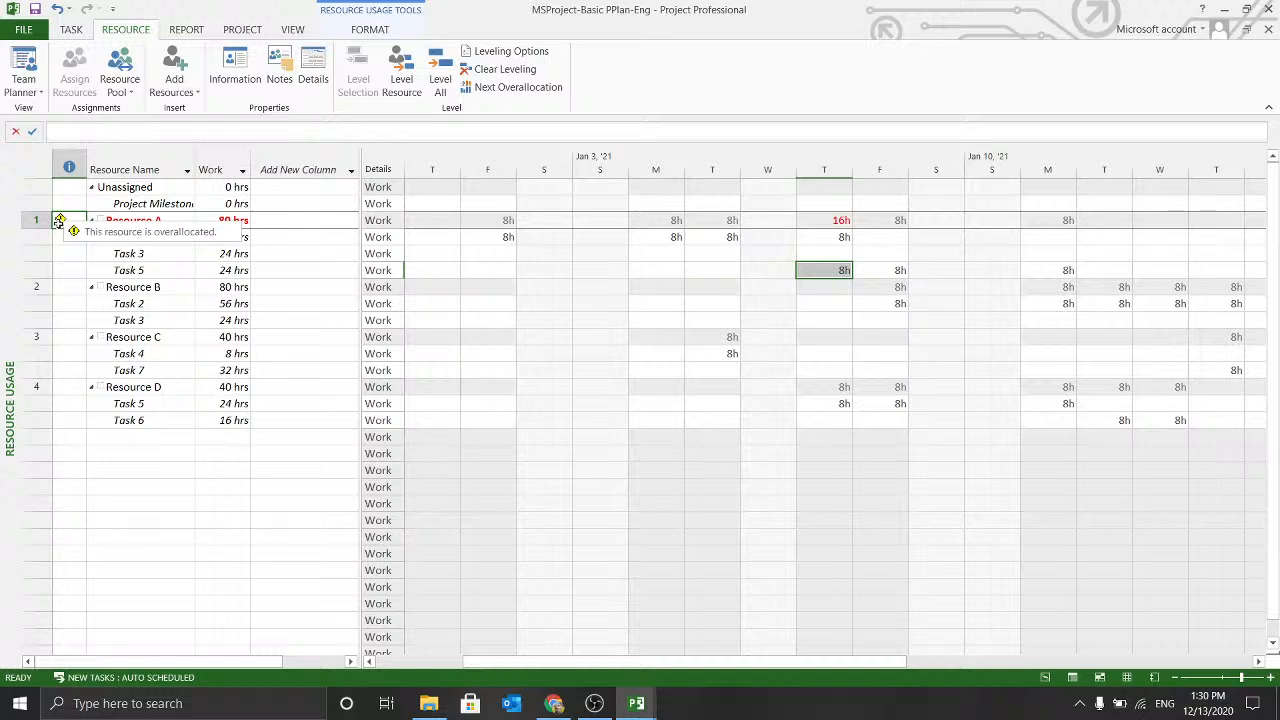
pyautogui.rightClick(59, 220)
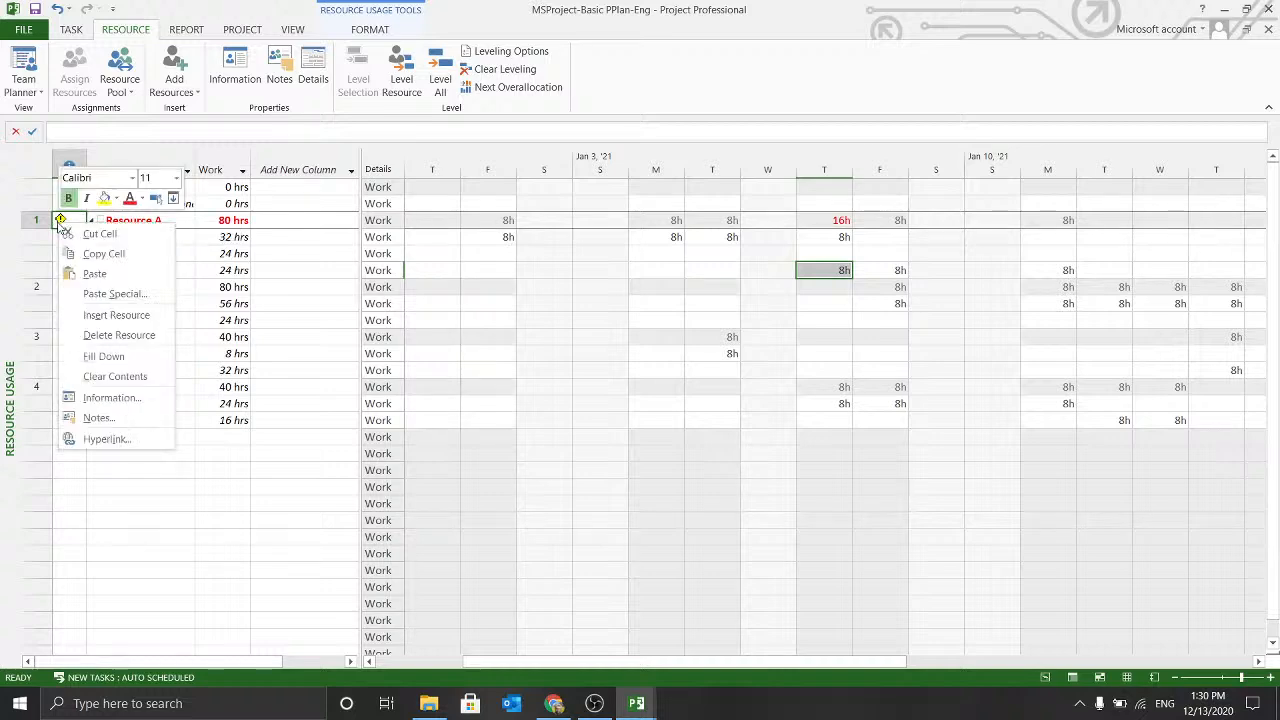
pyautogui.press('Escape')
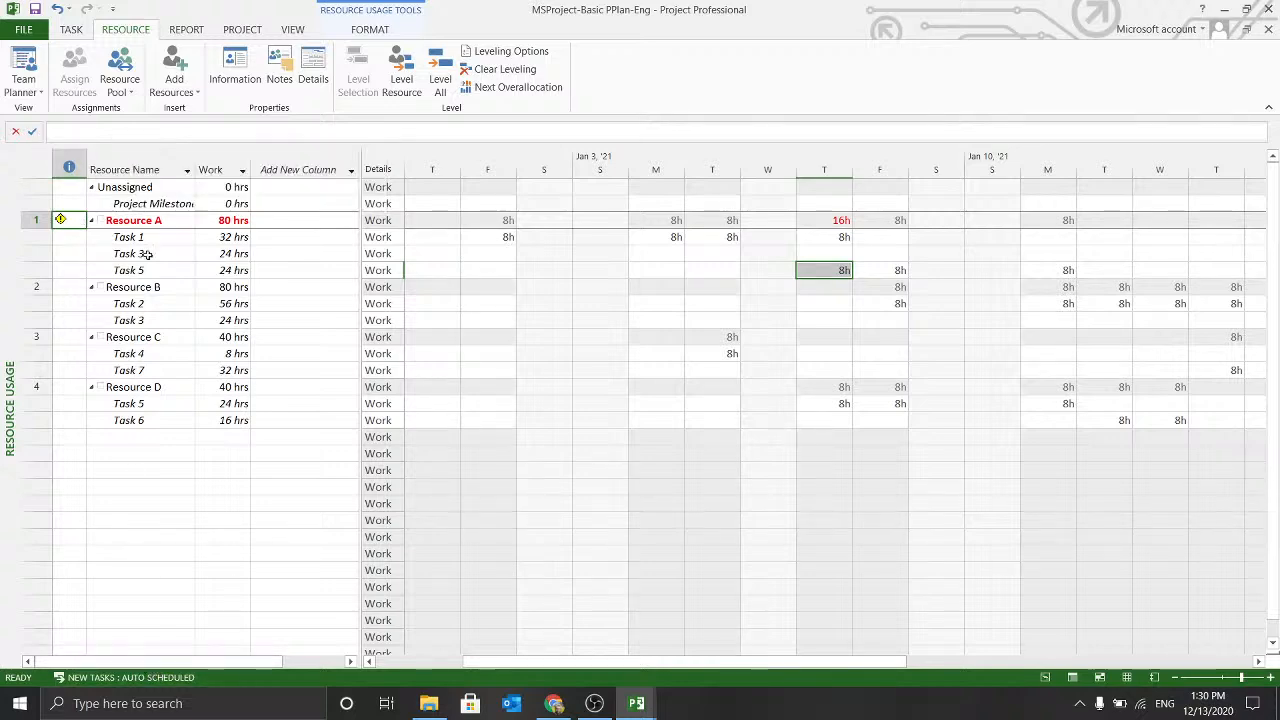
pyautogui.click(821, 218)
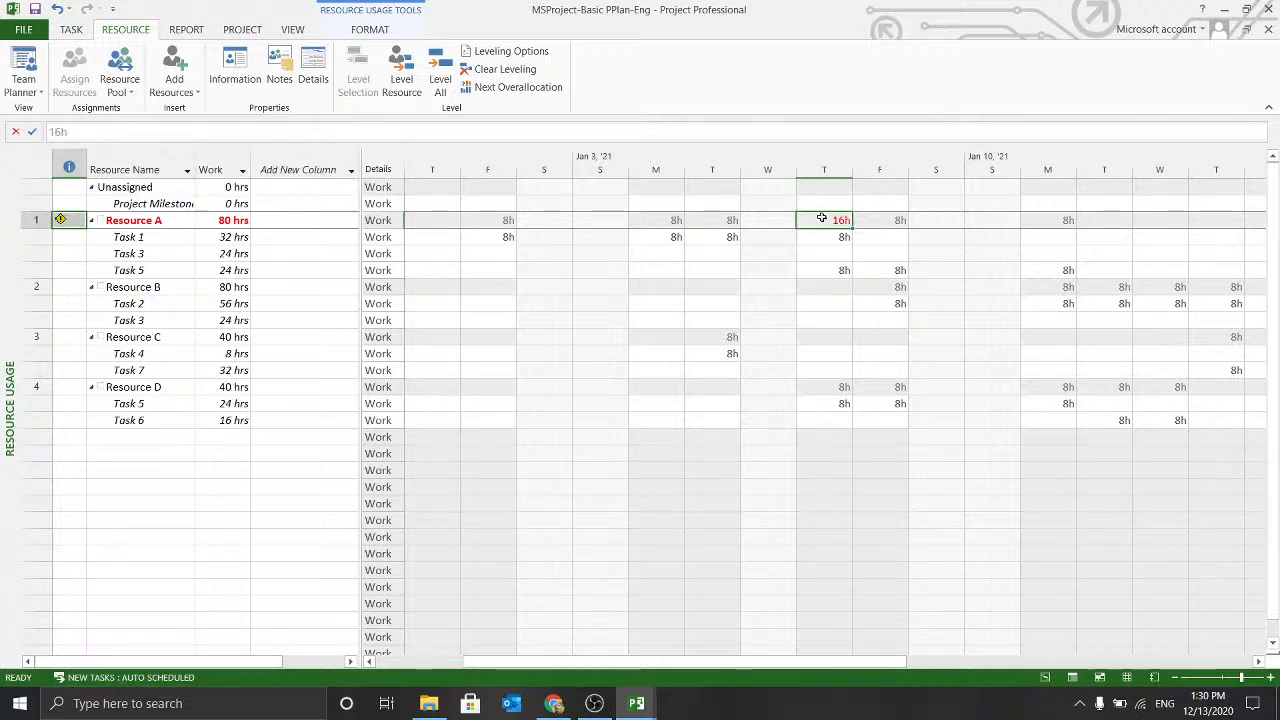
pyautogui.doubleClick(821, 218)
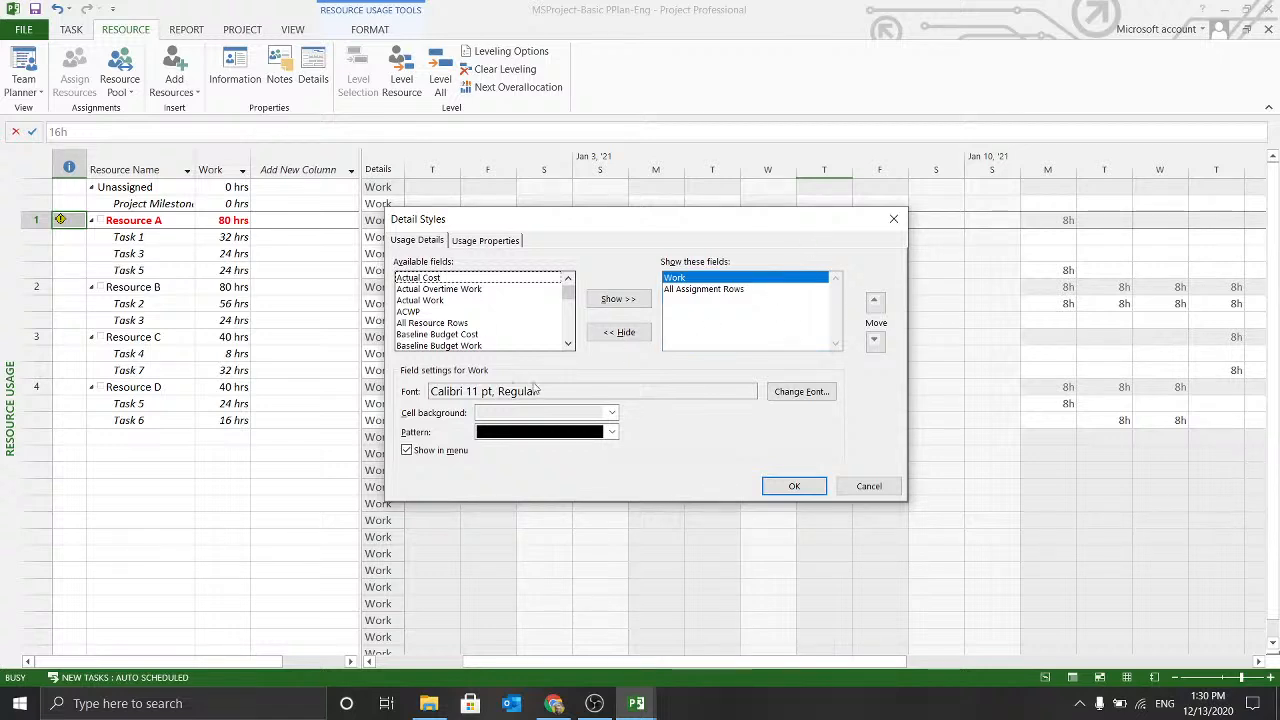
pyautogui.click(860, 487)
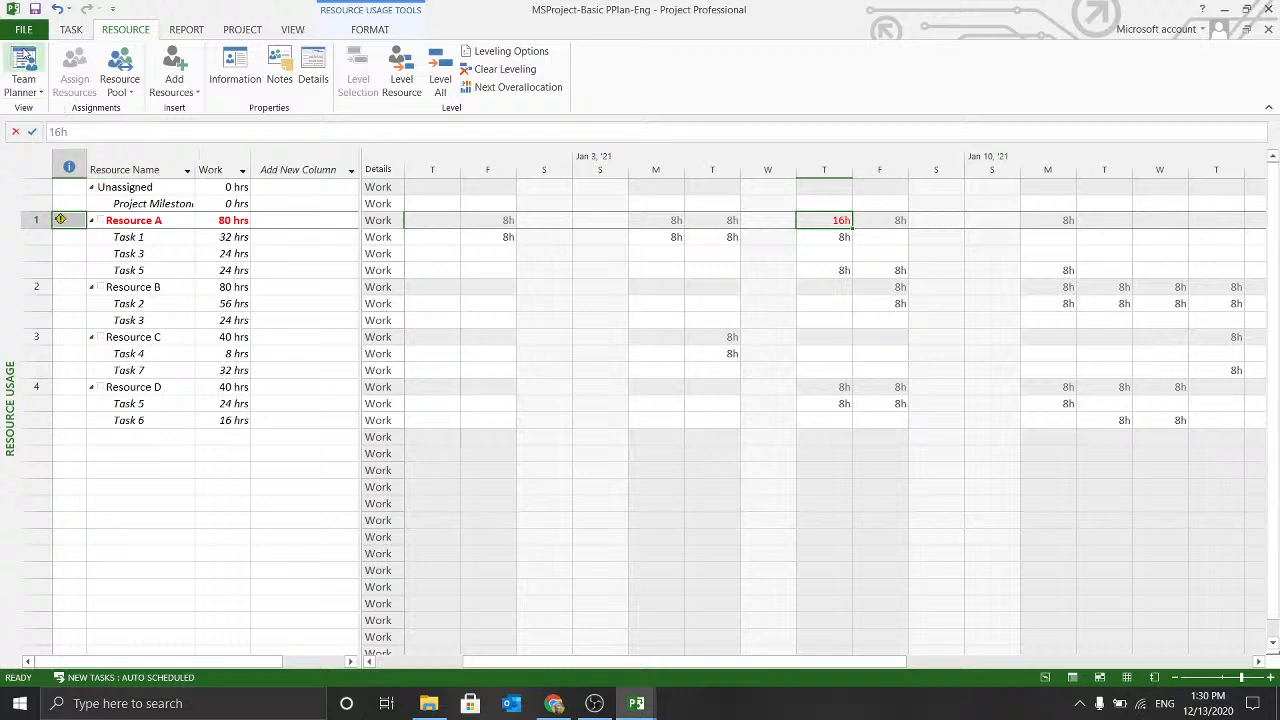
# Review the work entries for Resource A's Task 1 and for Resource B in the resource table.
pyautogui.click(319, 339)
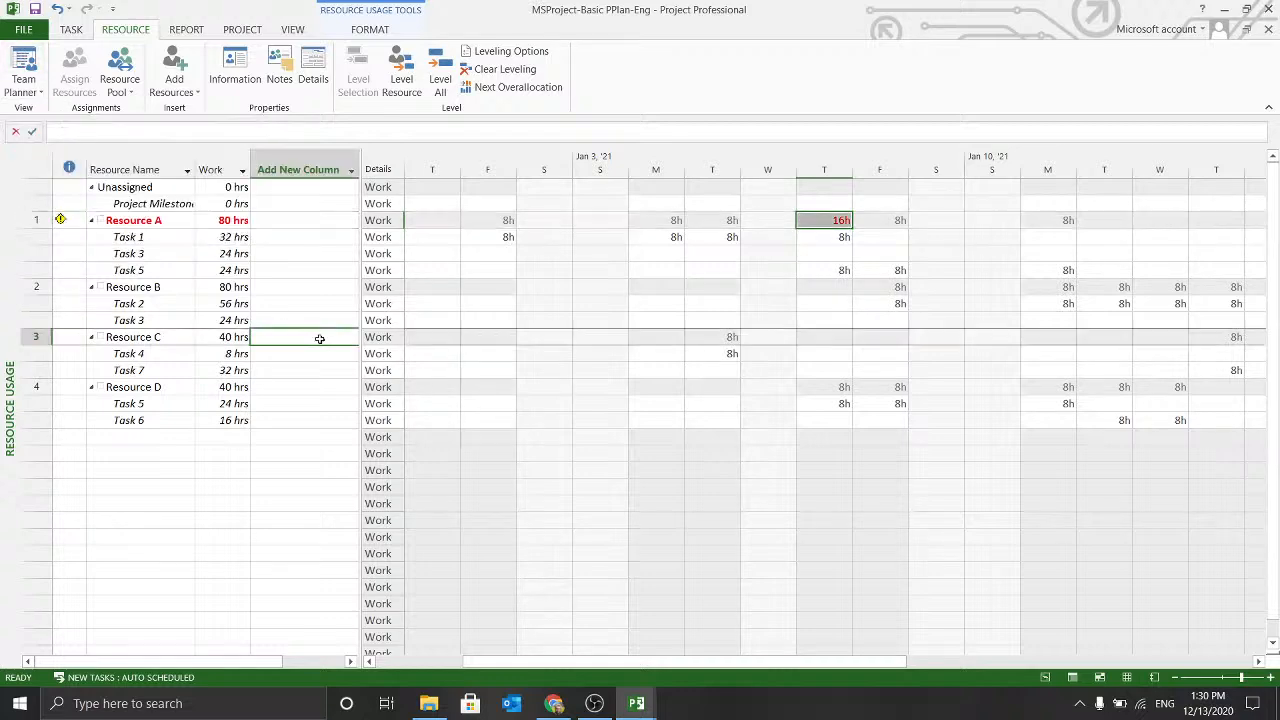
pyautogui.click(238, 319)
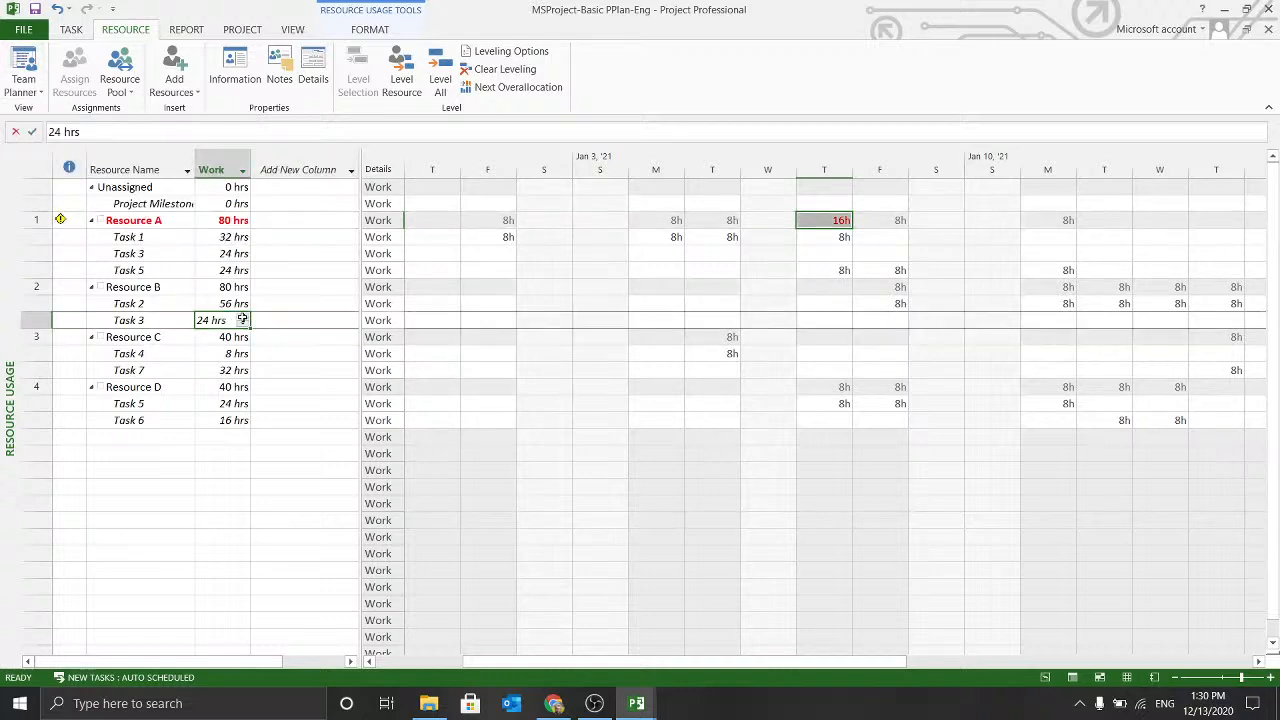
pyautogui.click(158, 234)
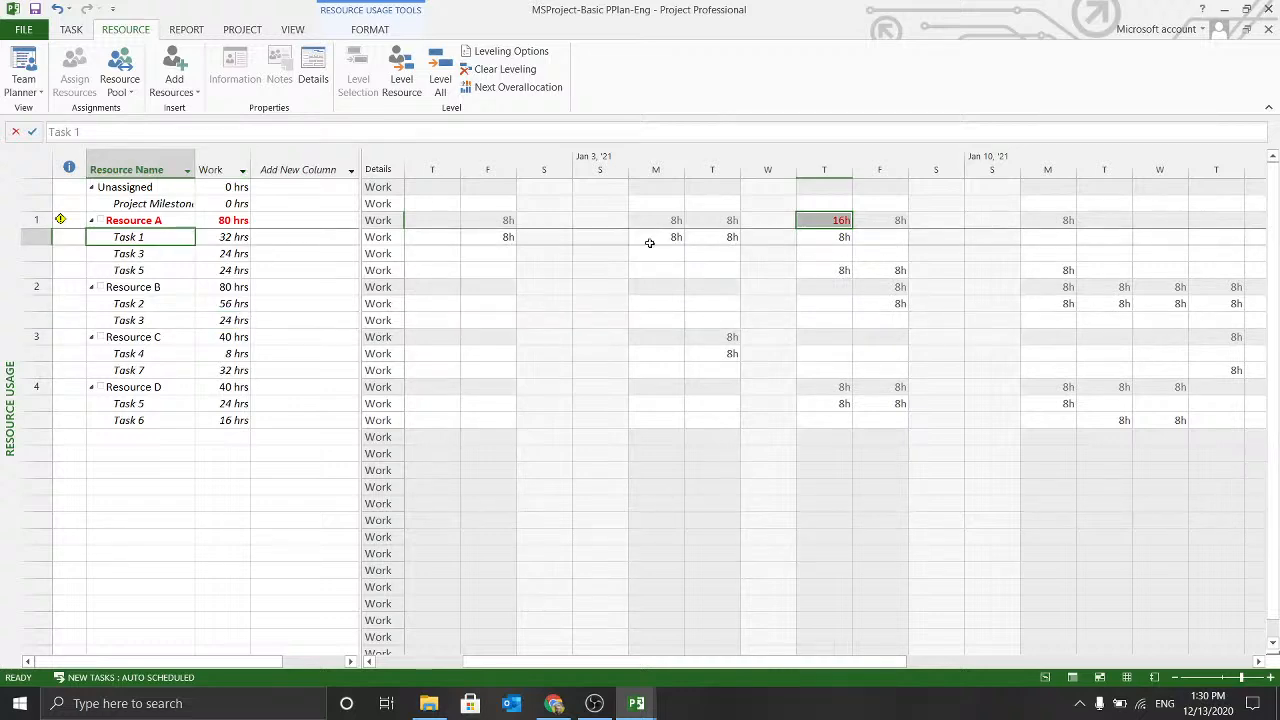
pyautogui.click(175, 283)
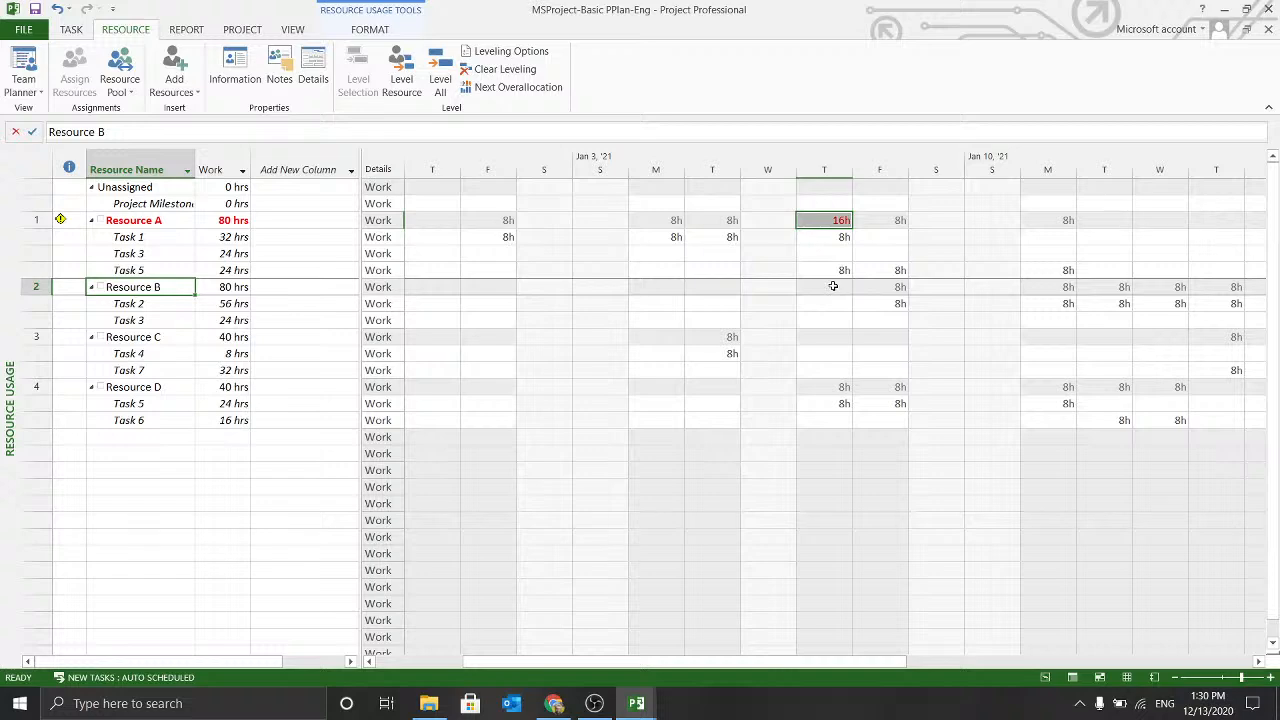
pyautogui.press('Right')
pyautogui.press('Right')
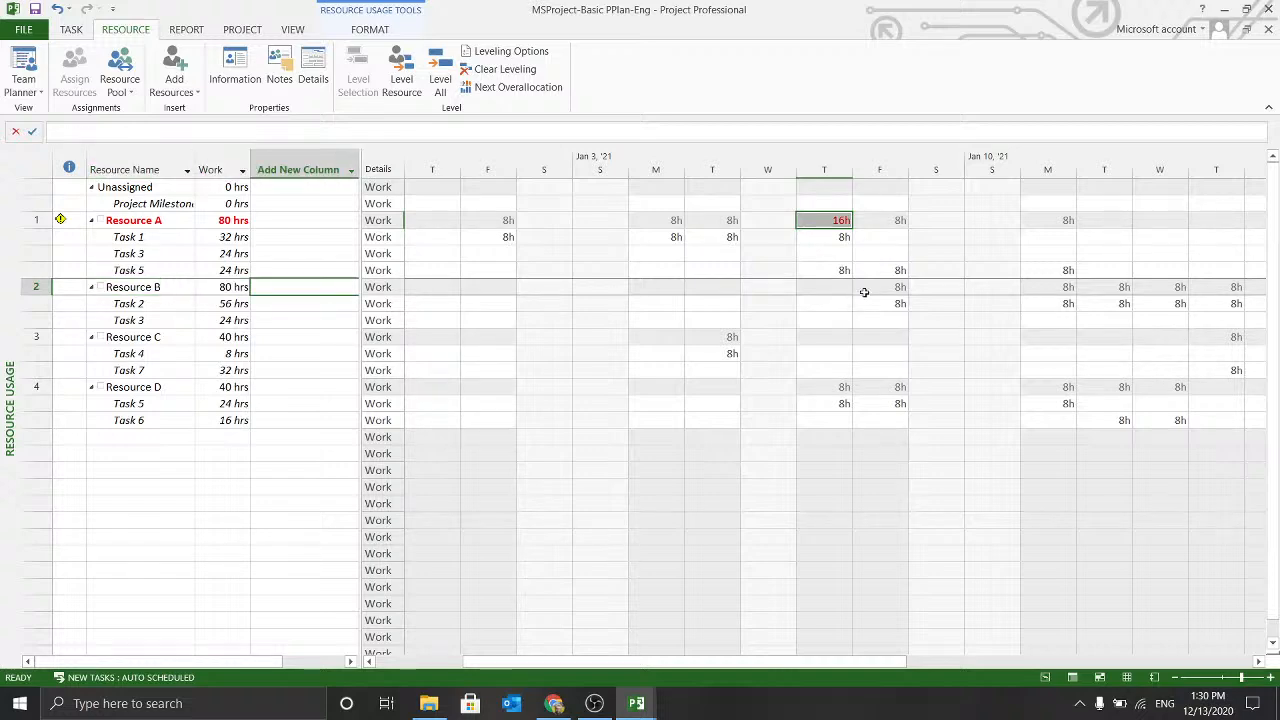
# Examine Resource B's daily work hours from Friday, Jan 8 through the week of Jan 10, '21.
pyautogui.click(864, 291)
pyautogui.press('Right')
pyautogui.press('Right')
pyautogui.press('Right')
pyautogui.press('Right')
pyautogui.press('Right')
pyautogui.press('Right')
pyautogui.press('Right')
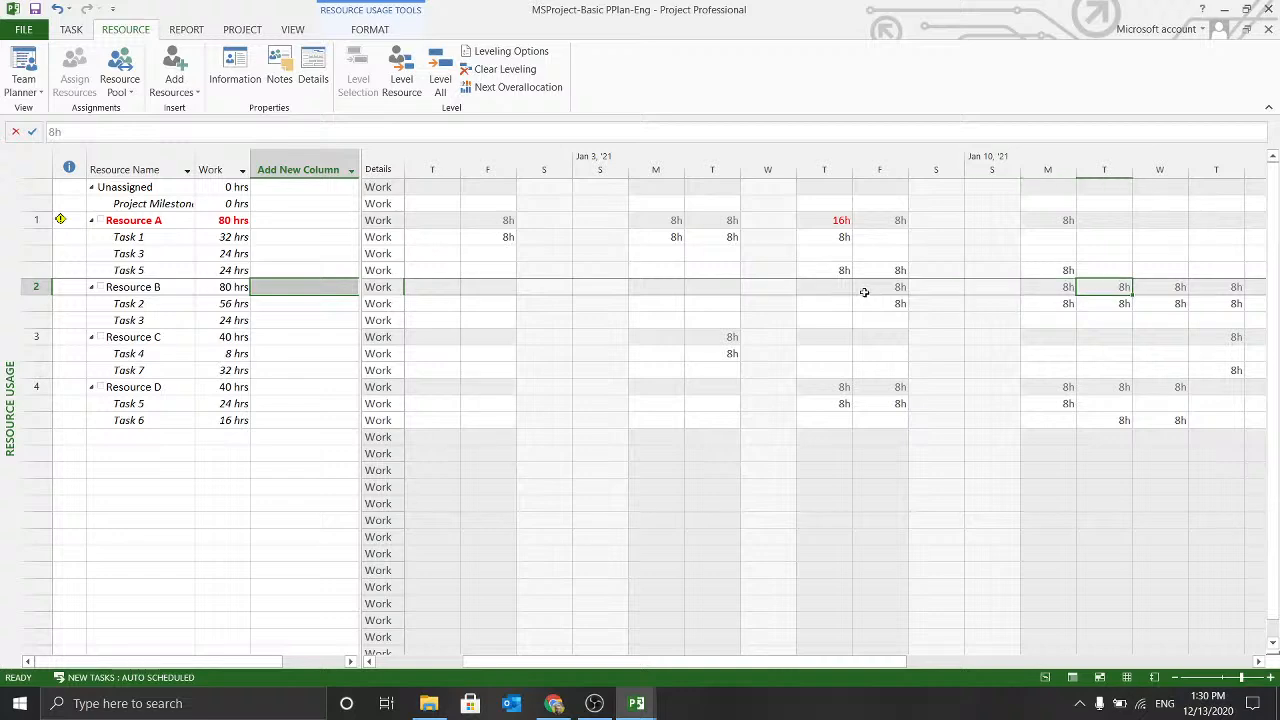
pyautogui.press('Right')
pyautogui.press('Left')
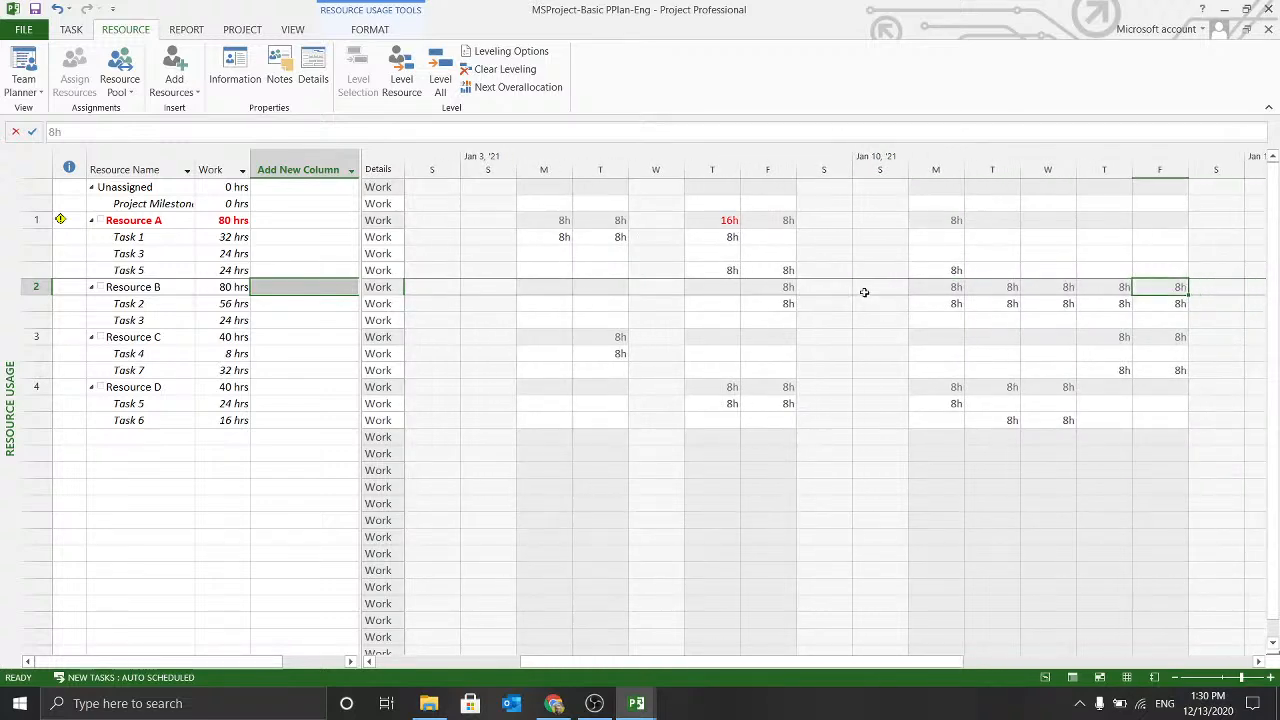
pyautogui.press('Left')
# Check Resource B's daily hours on Task 2 at the end of the week of Jan 10.
pyautogui.press('Down')
pyautogui.press('Right')
pyautogui.press('Right')
pyautogui.press('Left')
pyautogui.press('Left')
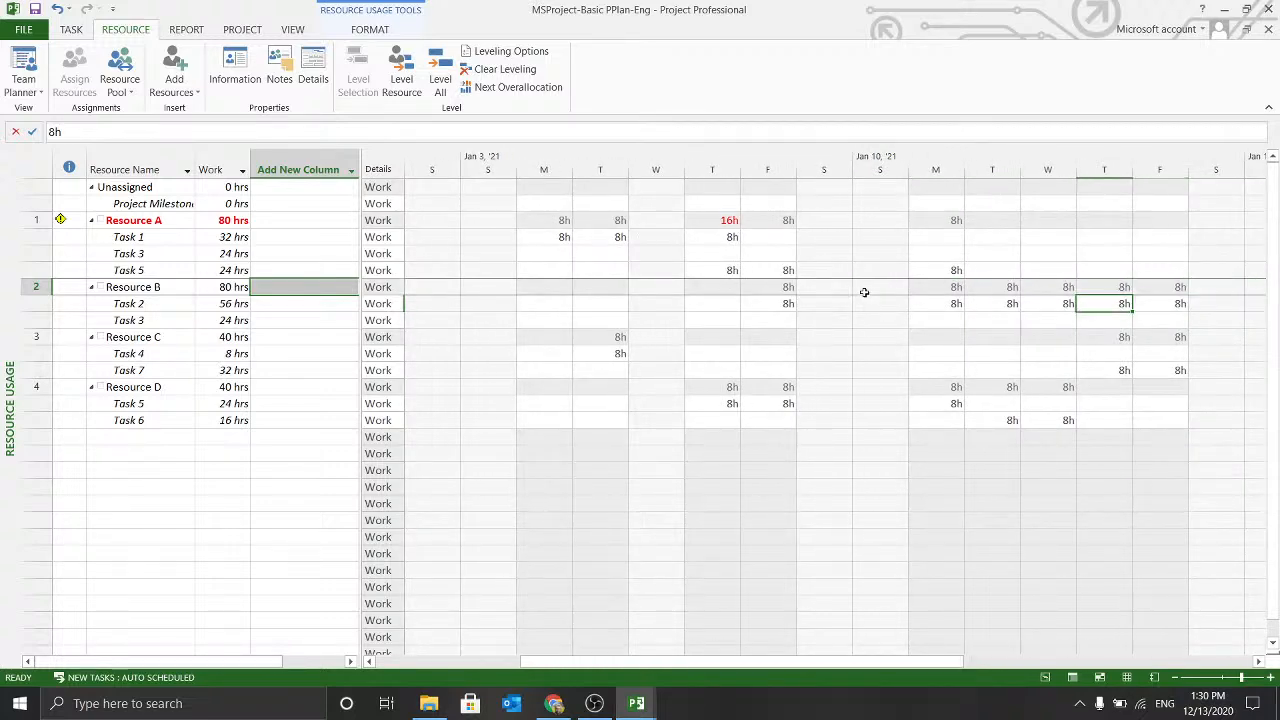
# Trace Resource C's Task 7 row in the time-phased grid back to the week of Dec 27, '20.
pyautogui.press('Down')
pyautogui.press('Down')
pyautogui.press('Down')
pyautogui.press('Down')
pyautogui.press('Left')
pyautogui.press('Left')
pyautogui.press('Left')
pyautogui.press('Left')
pyautogui.press('Left')
pyautogui.press('Left')
pyautogui.press('Left')
pyautogui.press('Left')
pyautogui.press('Left')
pyautogui.press('Left')
pyautogui.press('Left')
pyautogui.press('Left')
pyautogui.press('Left')
pyautogui.press('Left')
pyautogui.press('Left')
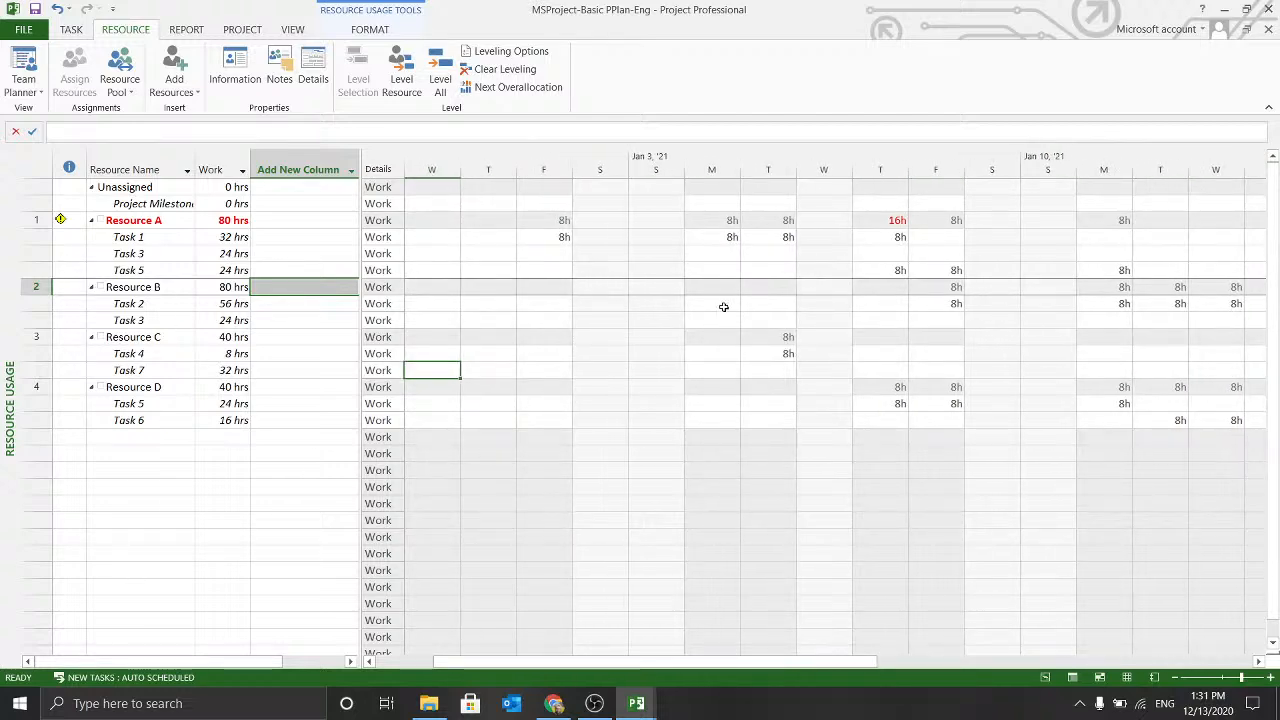
# Switch from the Resource Usage view to the Team Planner view.
pyautogui.click(23, 62)
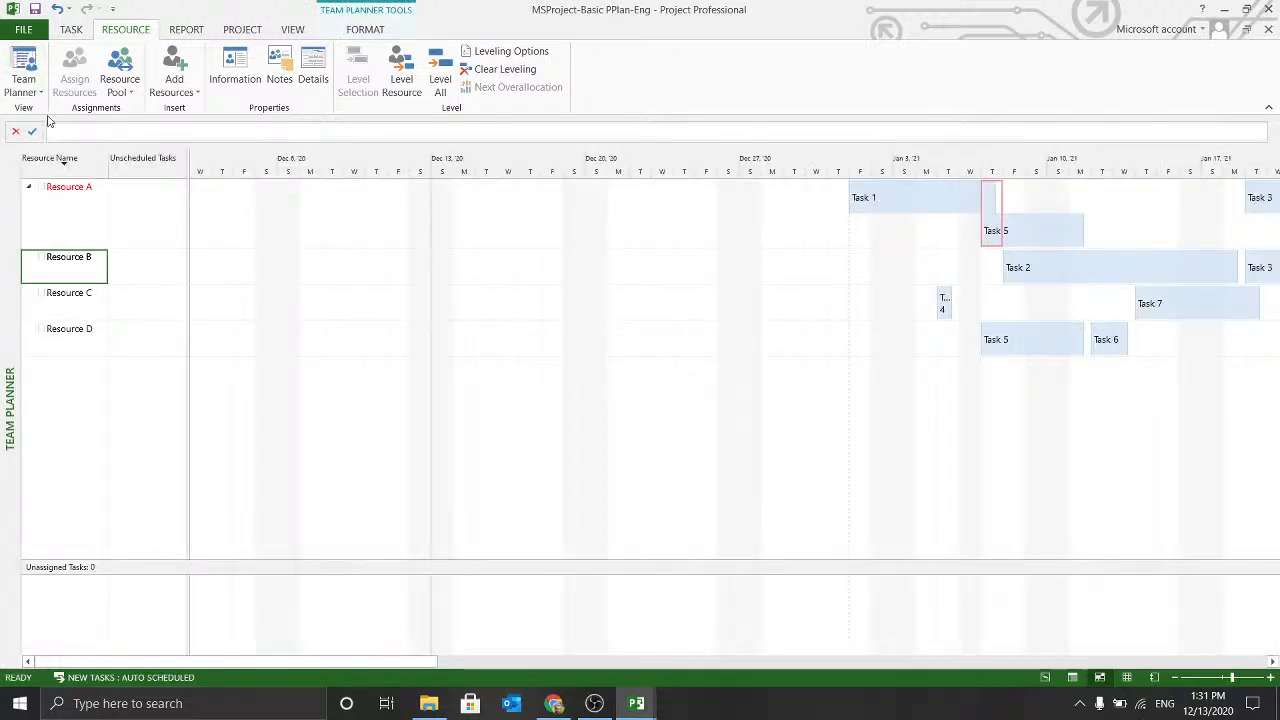
pyautogui.click(24, 88)
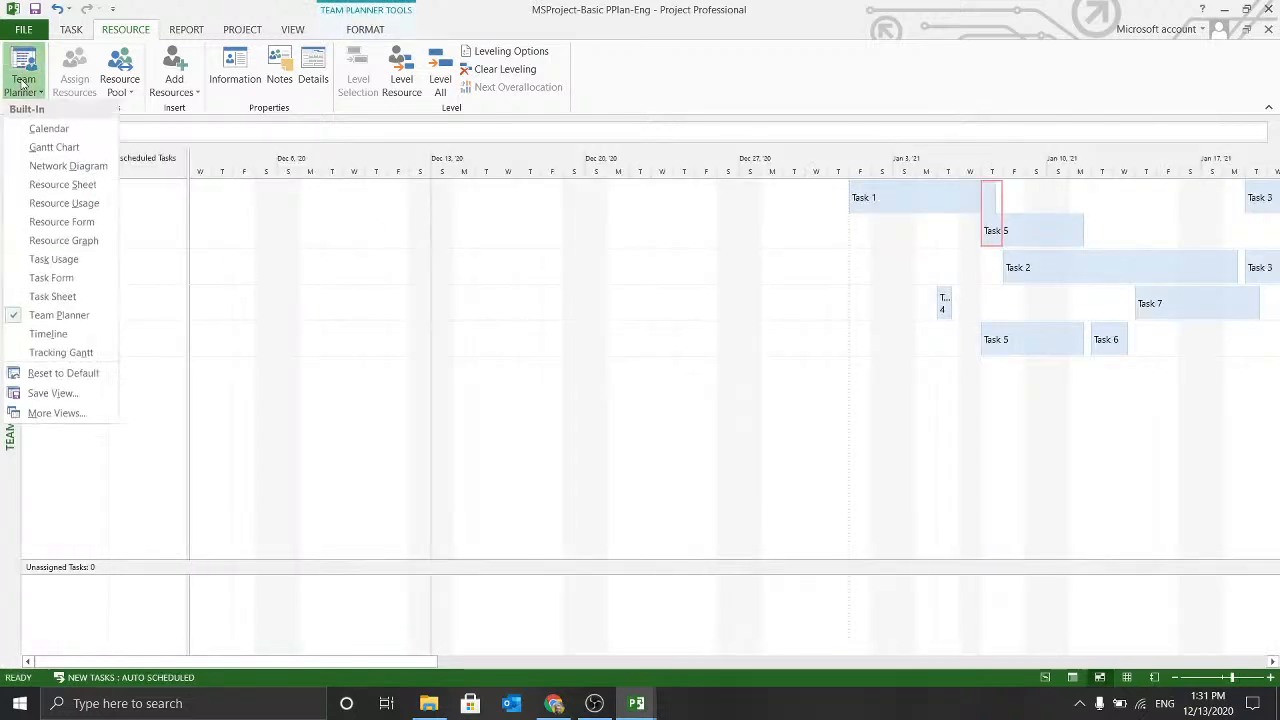
pyautogui.click(23, 66)
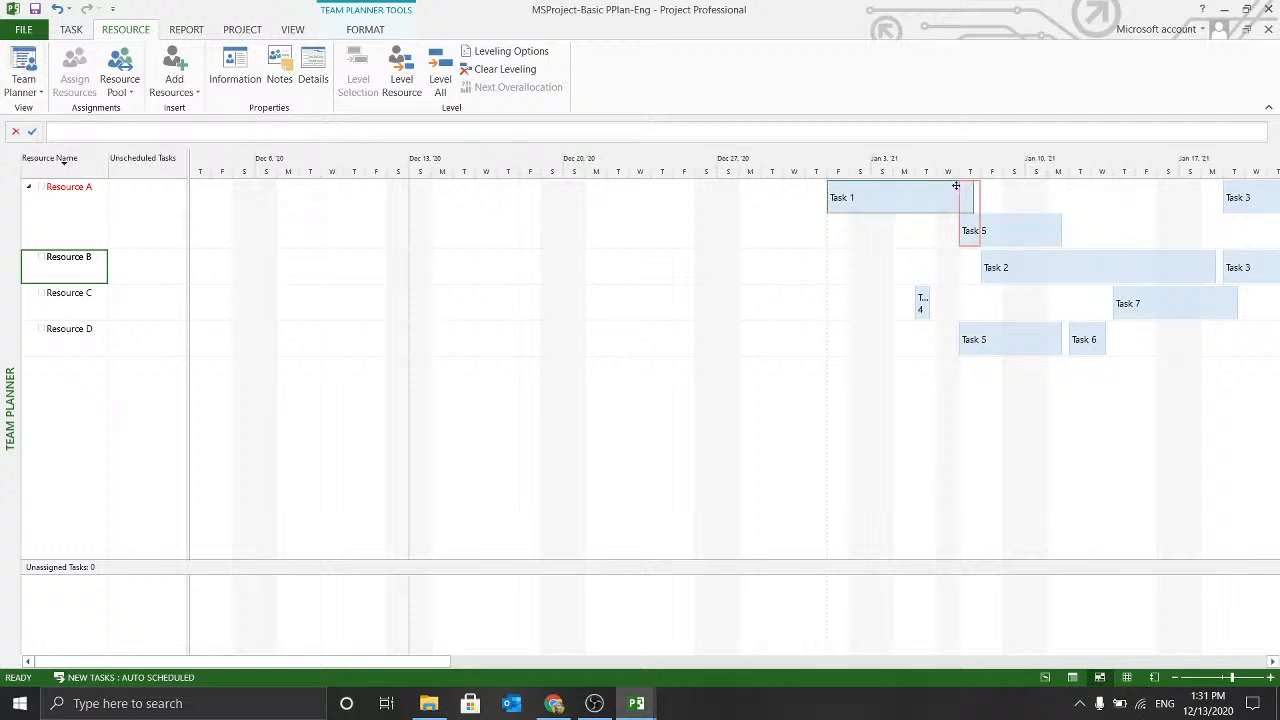
pyautogui.hotkey('alt', 'F4')
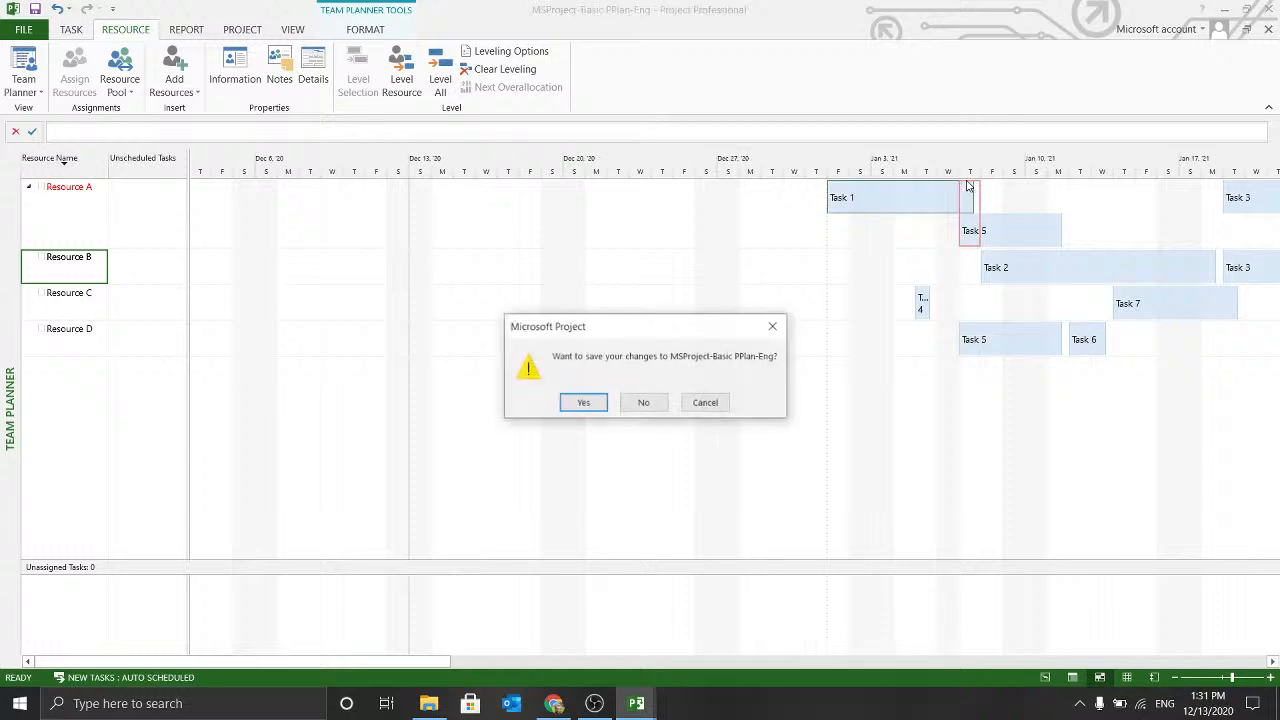
pyautogui.click(705, 402)
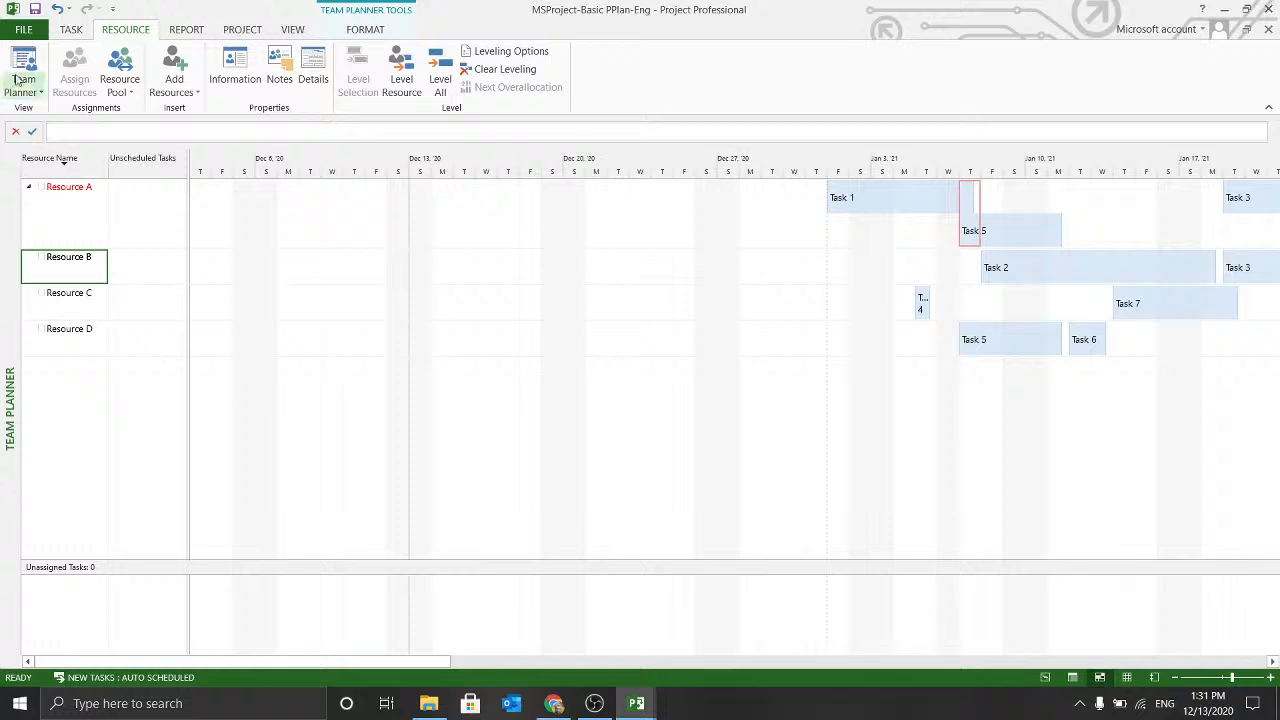
# Return to the Gantt Chart view and check the overallocation indicator on Task 5.
pyautogui.click(70, 31)
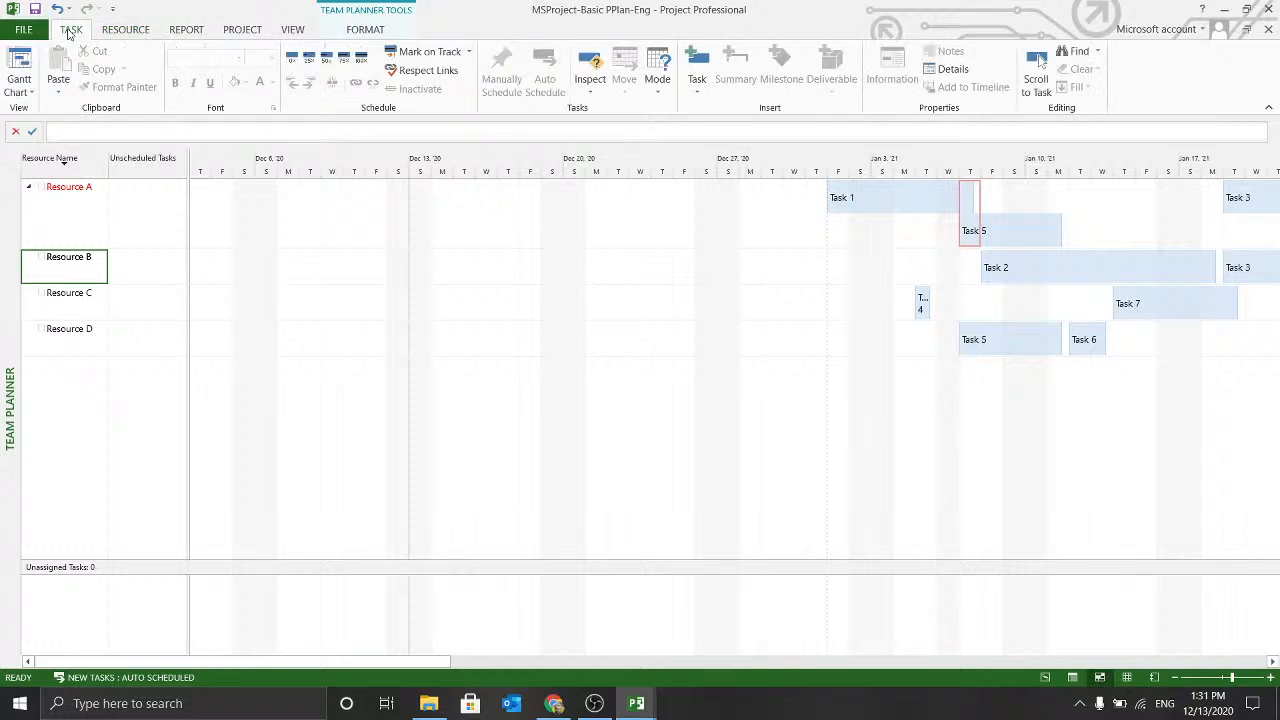
pyautogui.click(22, 70)
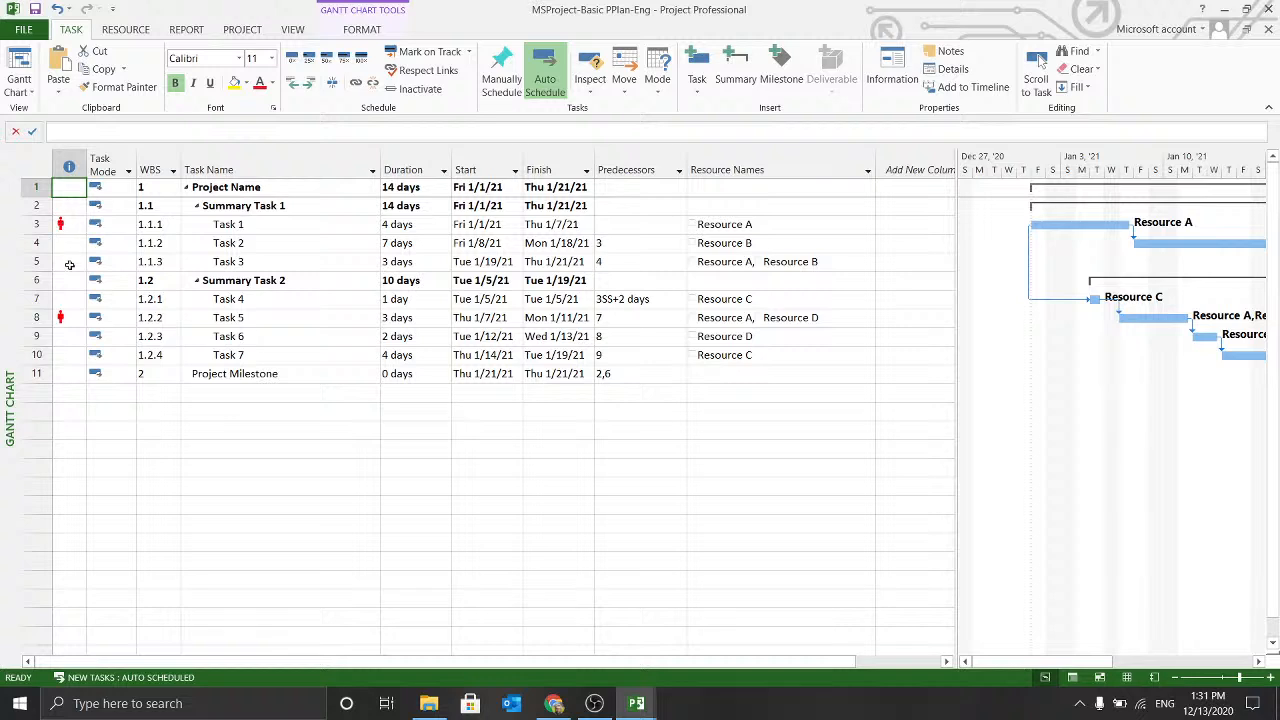
pyautogui.click(59, 316)
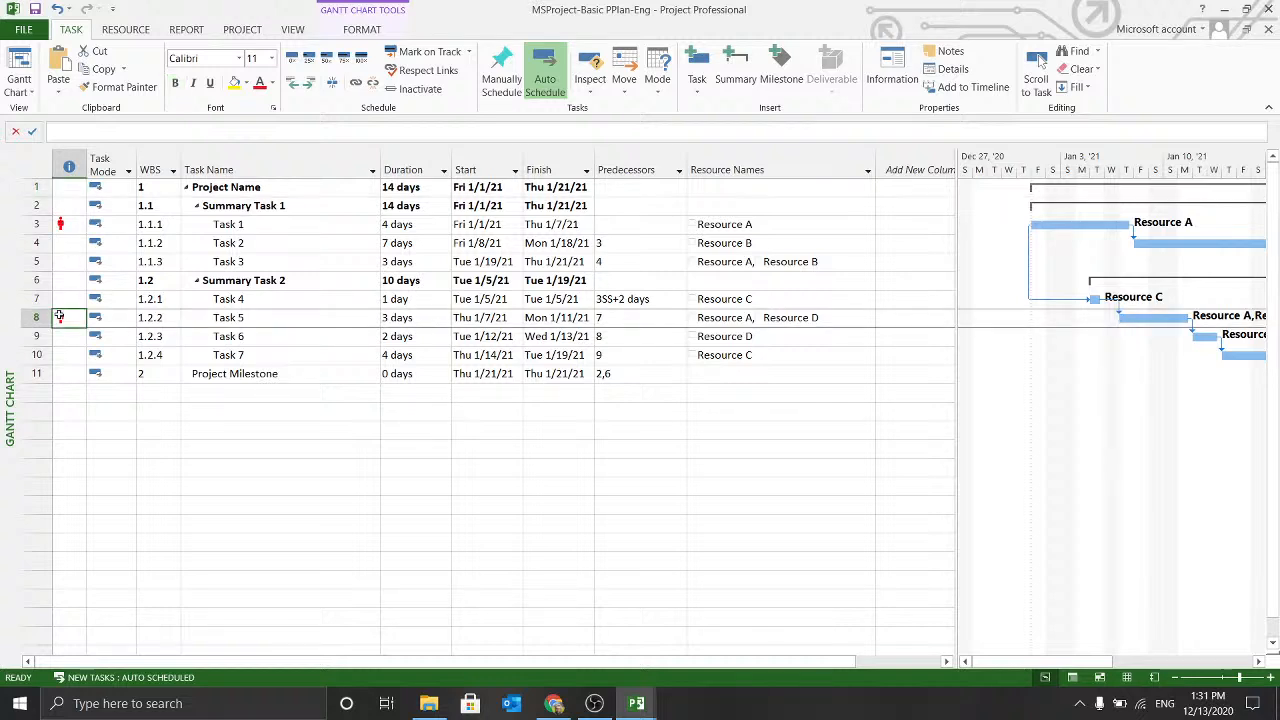
pyautogui.moveTo(59, 316)
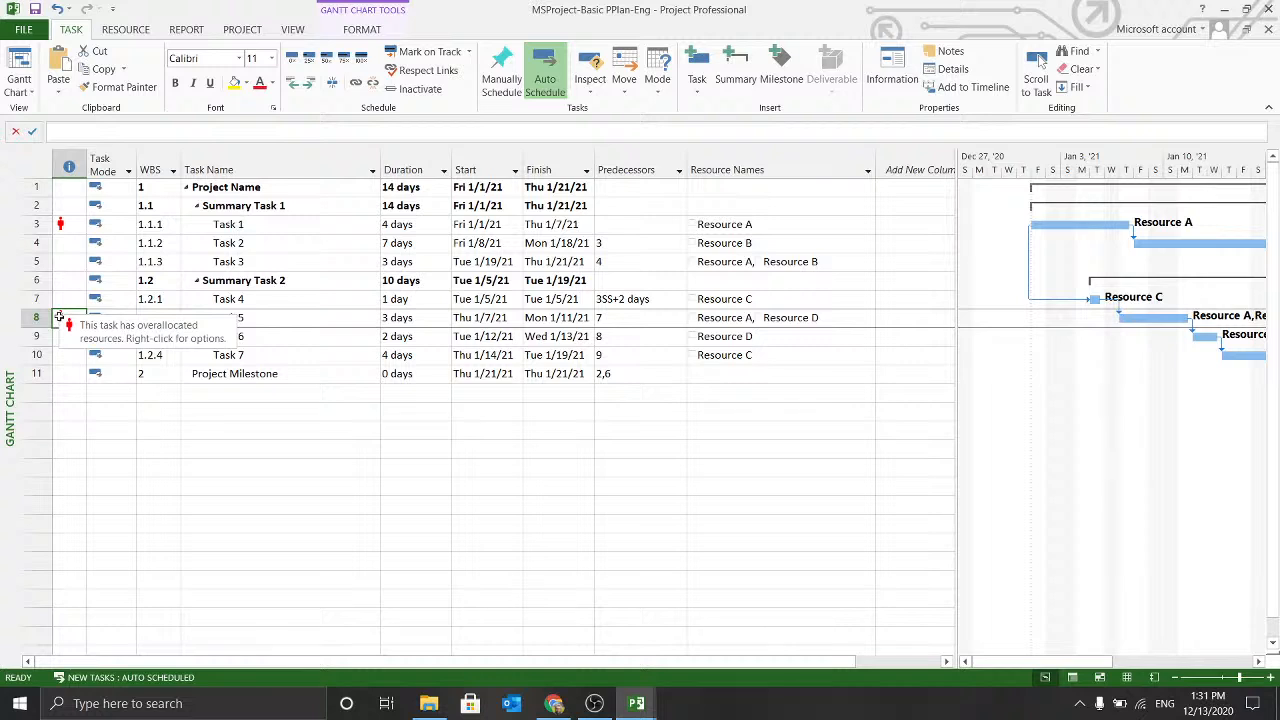
# Try rescheduling Task 5 to its resources' available date, and undo the rescheduling.
pyautogui.rightClick(59, 316)
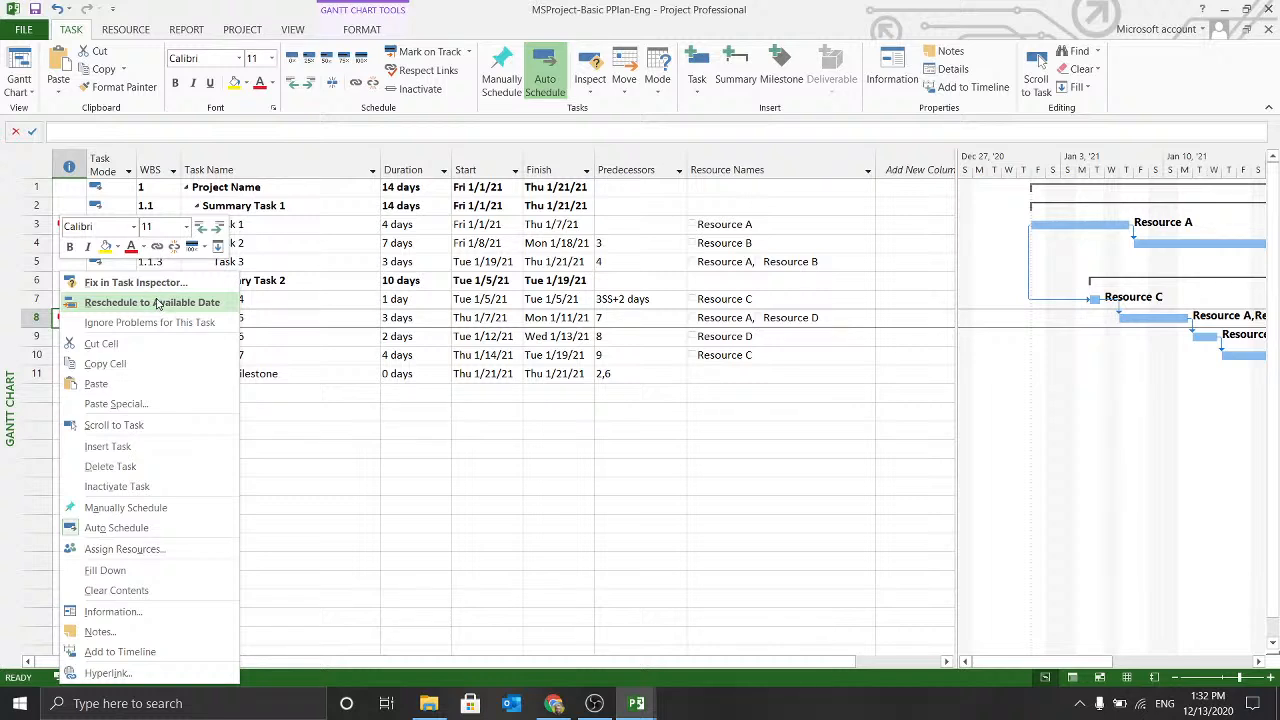
pyautogui.click(157, 303)
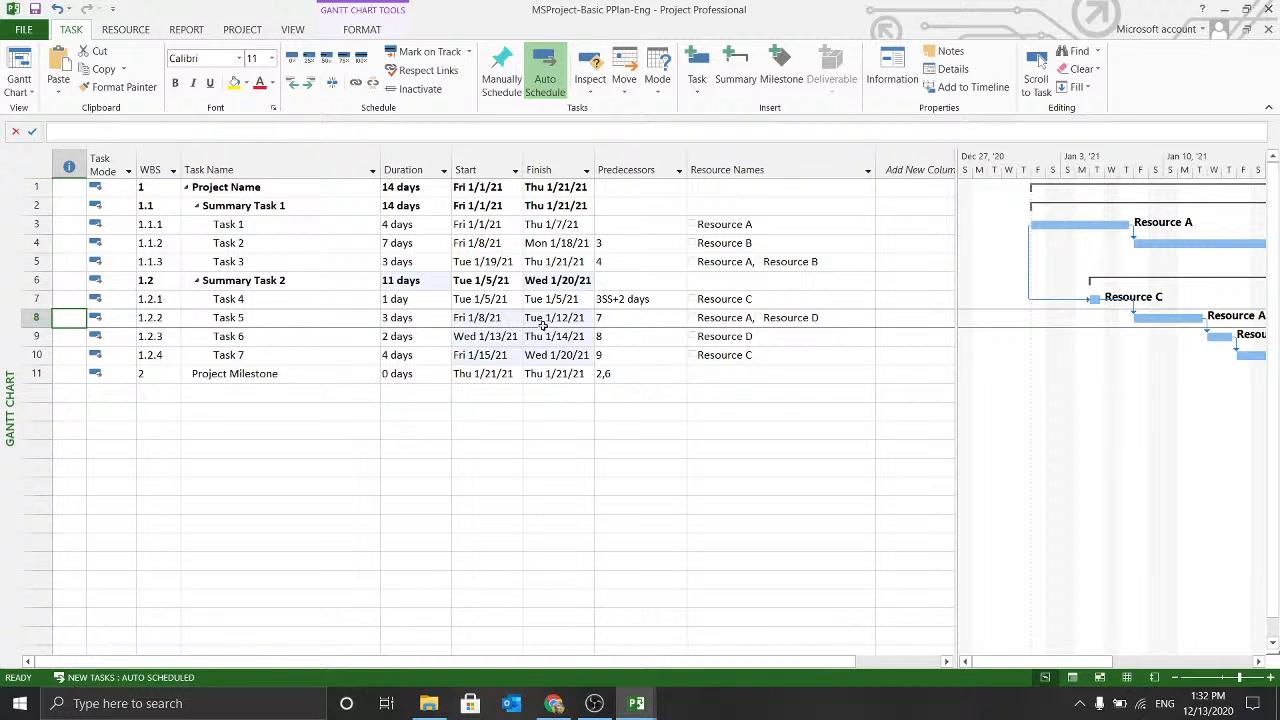
pyautogui.moveTo(826, 303)
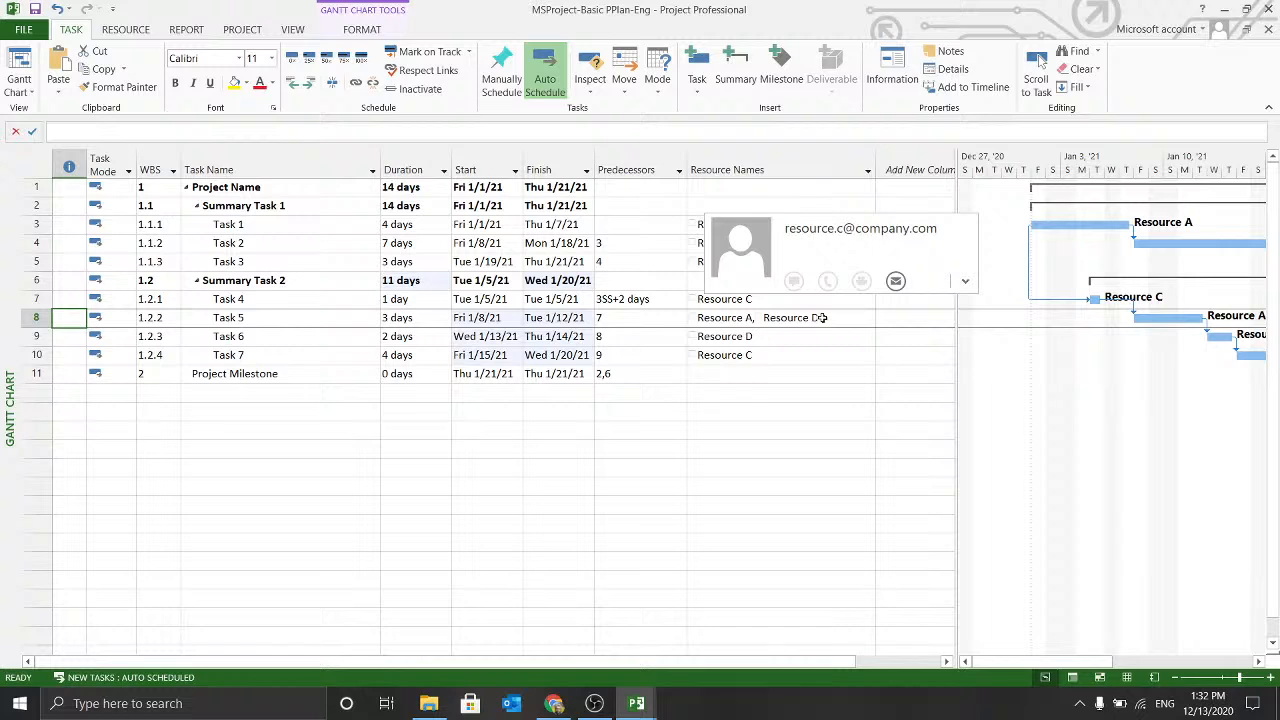
pyautogui.hotkey('ctrl', 'z')
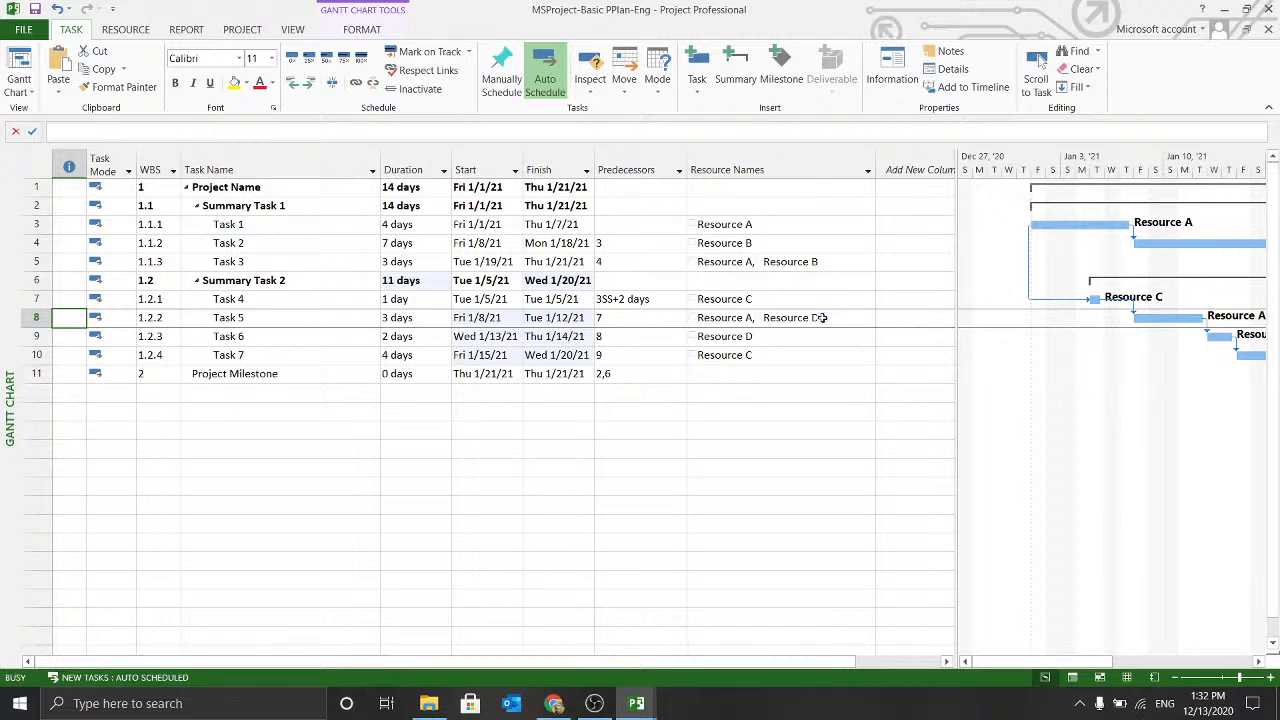
# Inspect Task 5's overallocation in the Task Inspector and view its overallocated resources in Team Planner.
pyautogui.rightClick(66, 316)
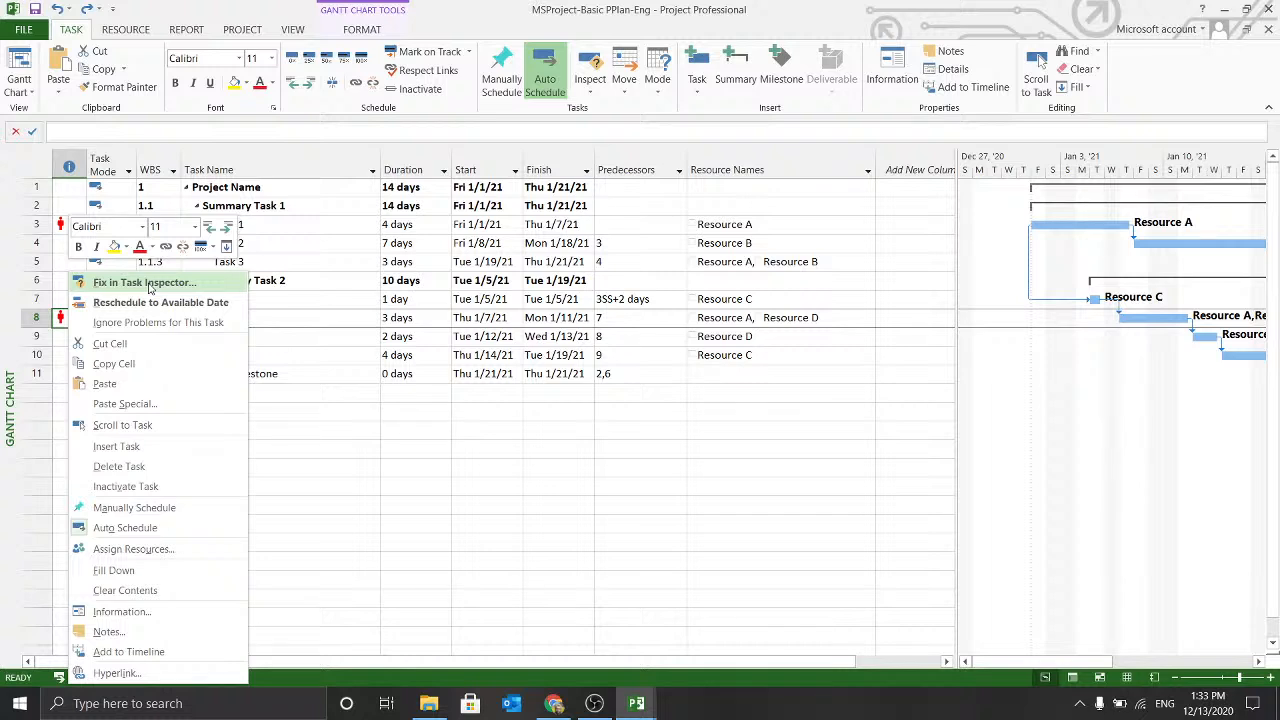
pyautogui.click(150, 285)
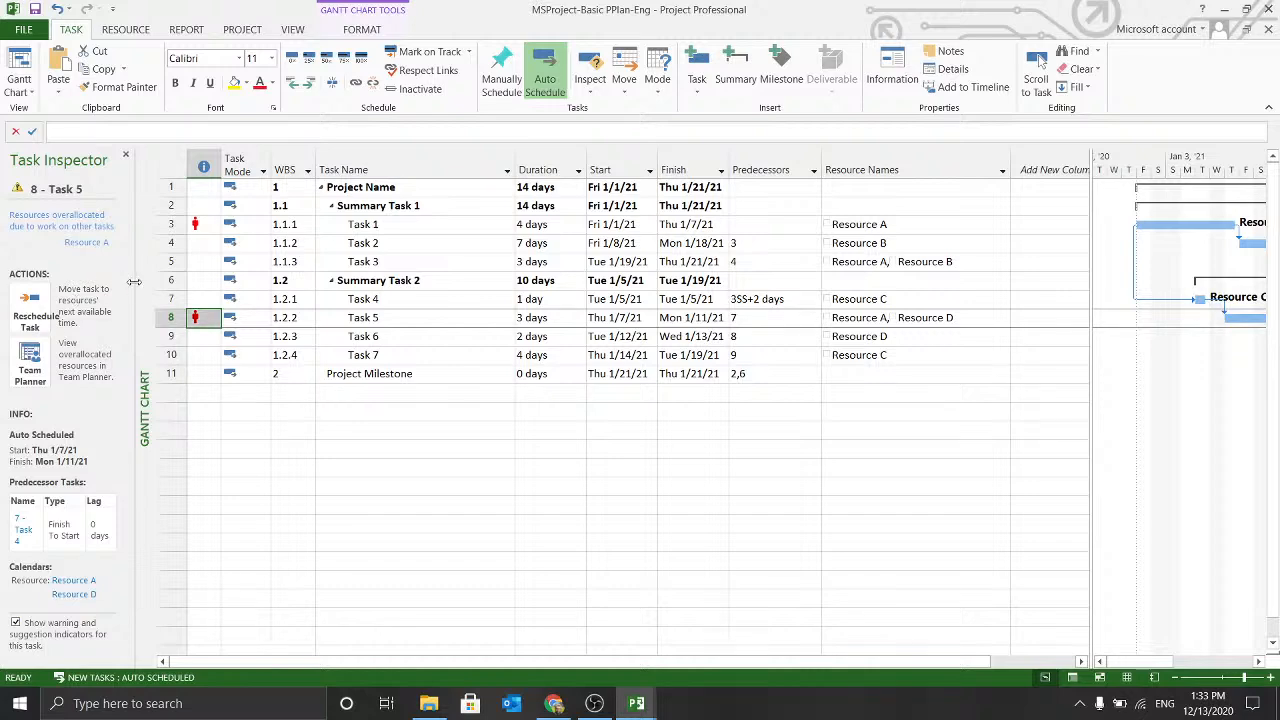
pyautogui.moveTo(137, 281); pyautogui.dragTo(229, 276)
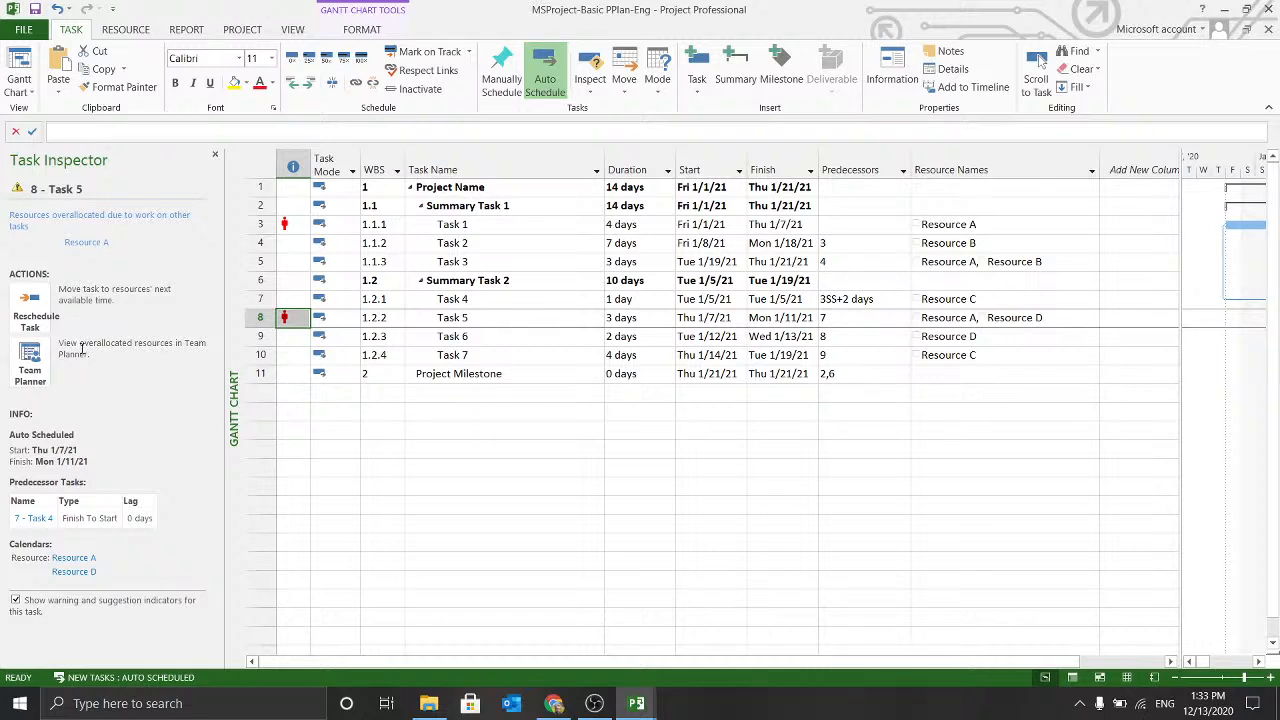
pyautogui.click(29, 369)
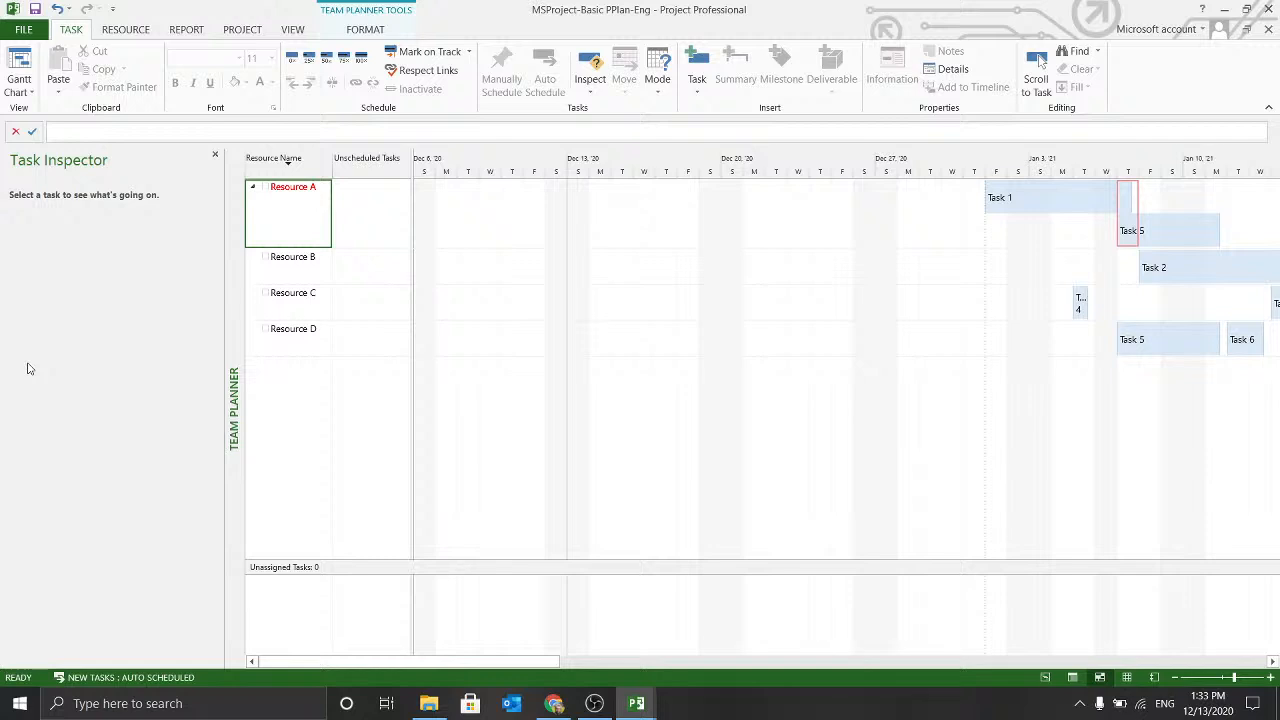
# Switch to the Resource Usage view and close the Task Inspector.
pyautogui.click(22, 90)
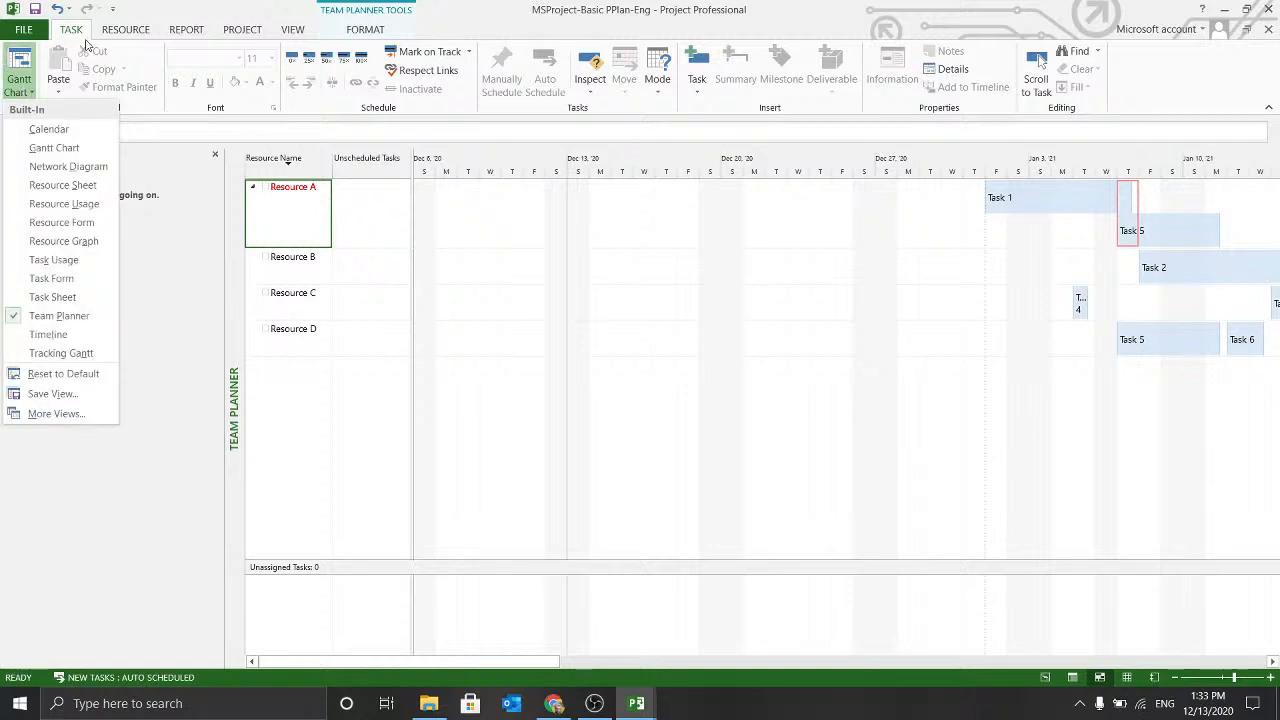
pyautogui.click(63, 203)
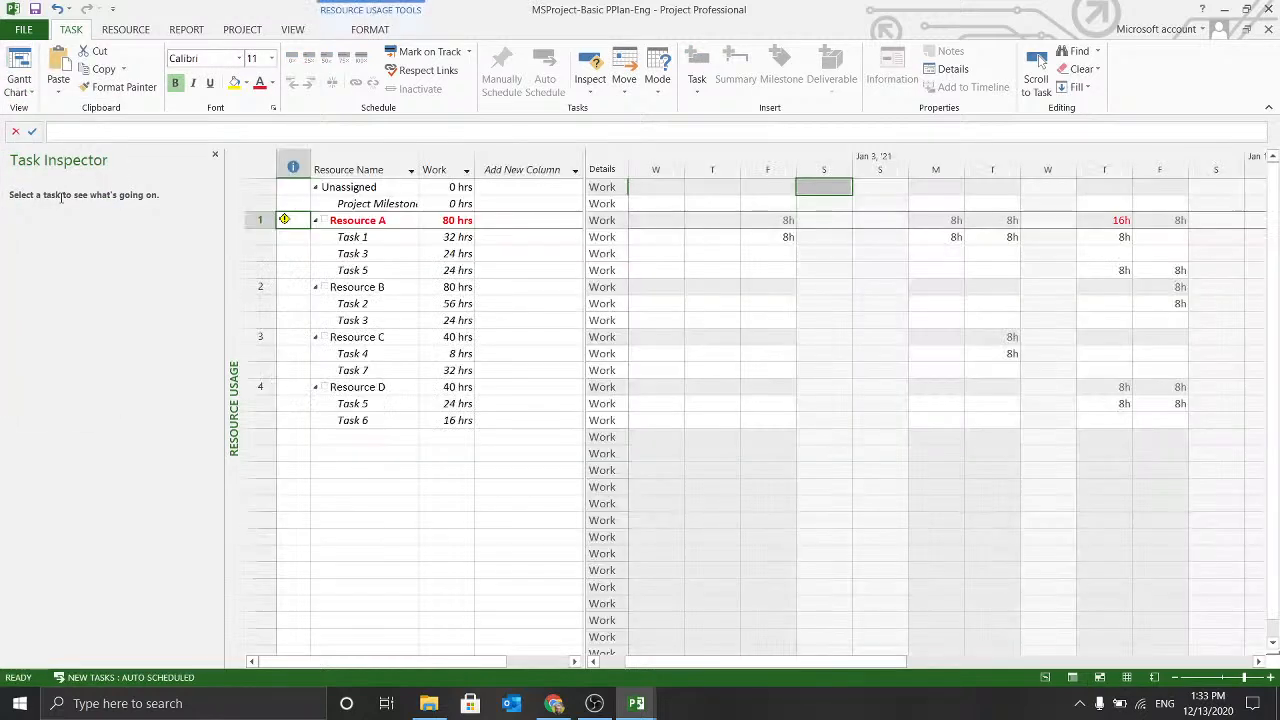
pyautogui.click(1098, 254)
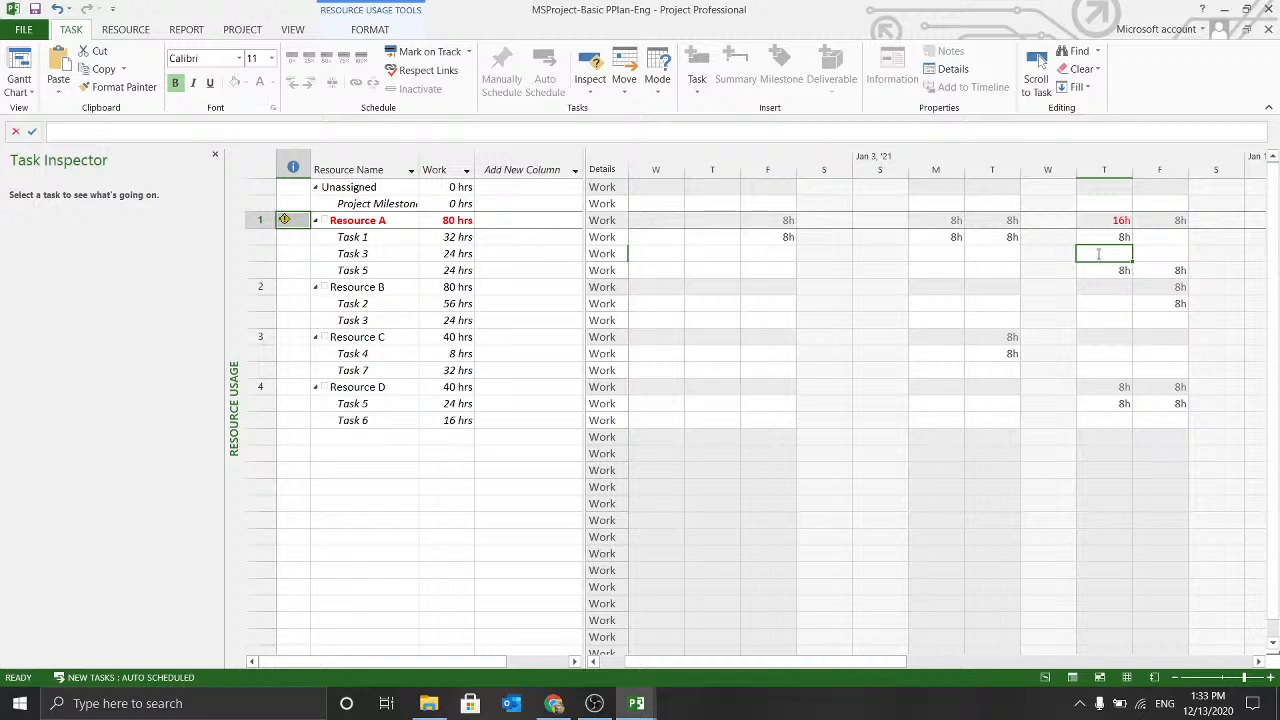
pyautogui.click(1104, 240)
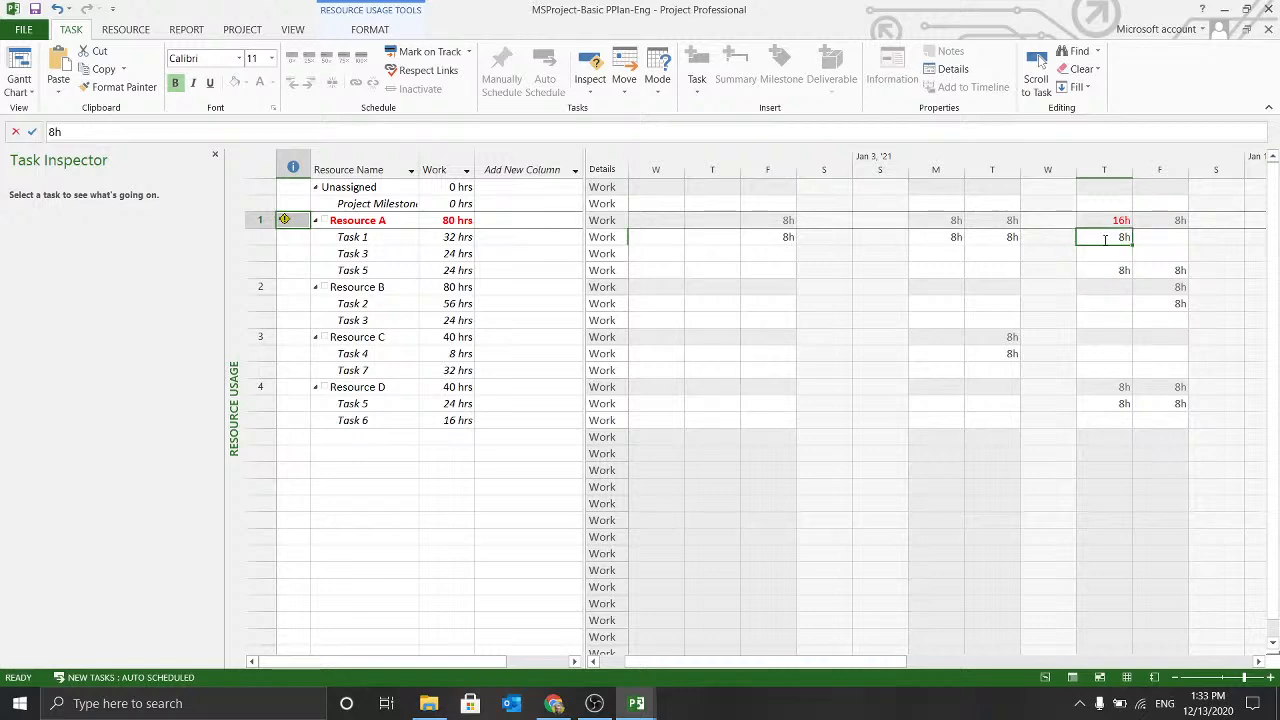
pyautogui.click(214, 154)
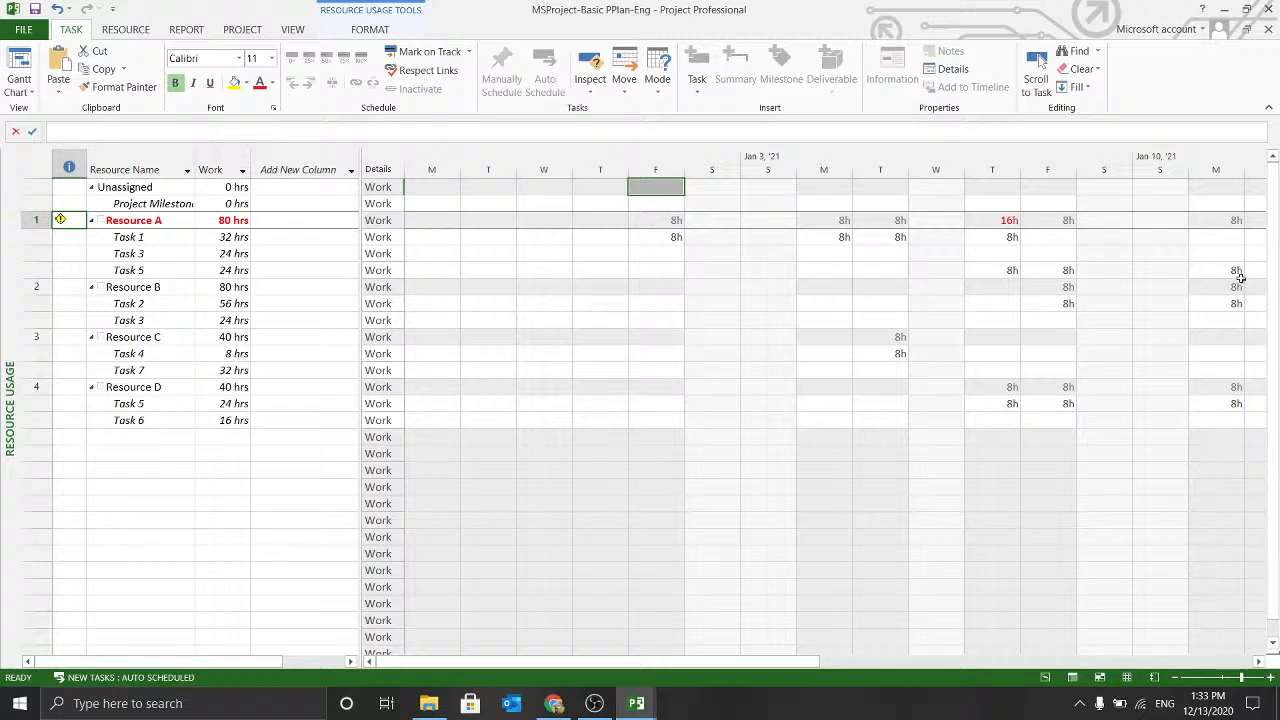
# Set Resource A's work on Thursday, Jan 7 to 4h for both Task 1 and Task 5.
pyautogui.click(984, 238)
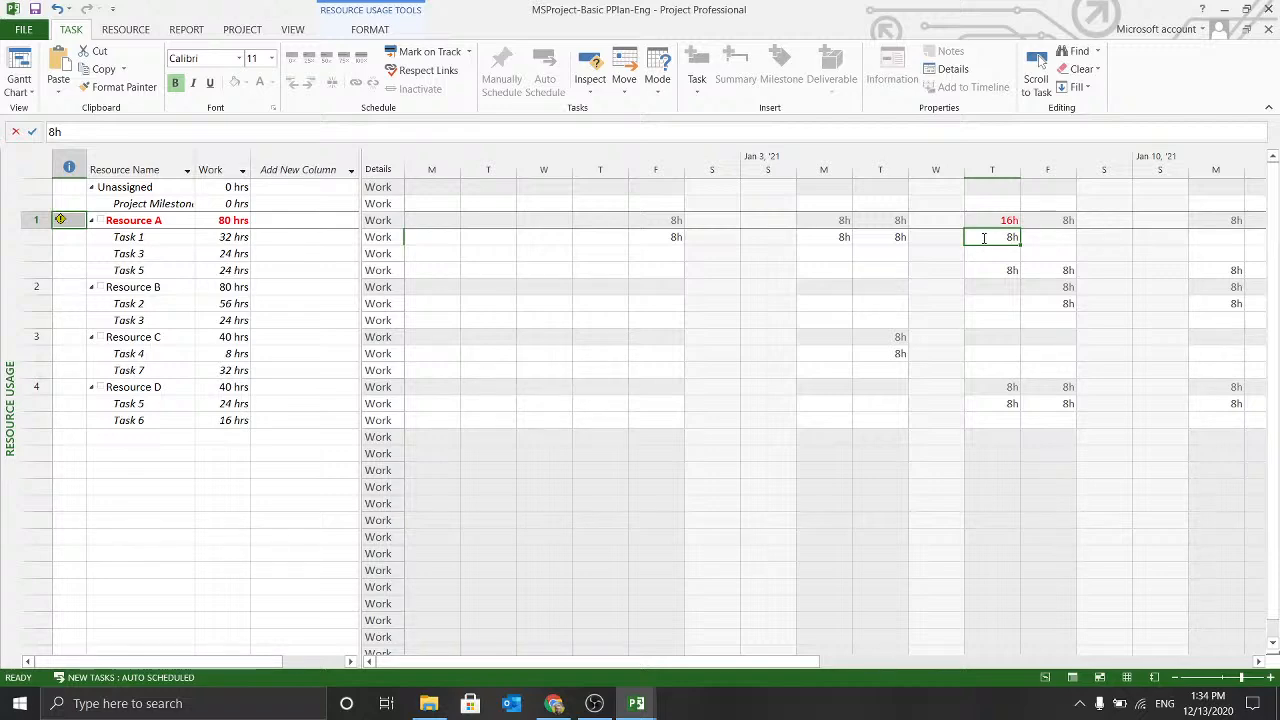
pyautogui.write('4h')
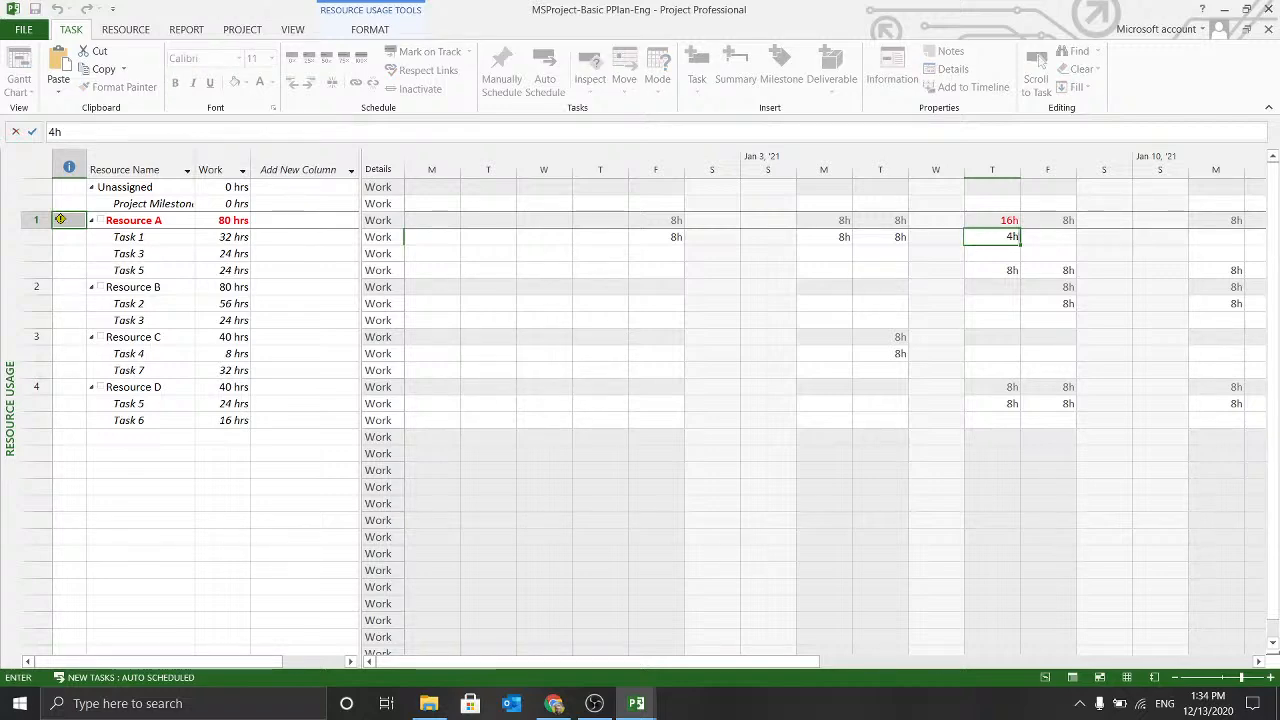
pyautogui.press('Return')
pyautogui.press('Down')
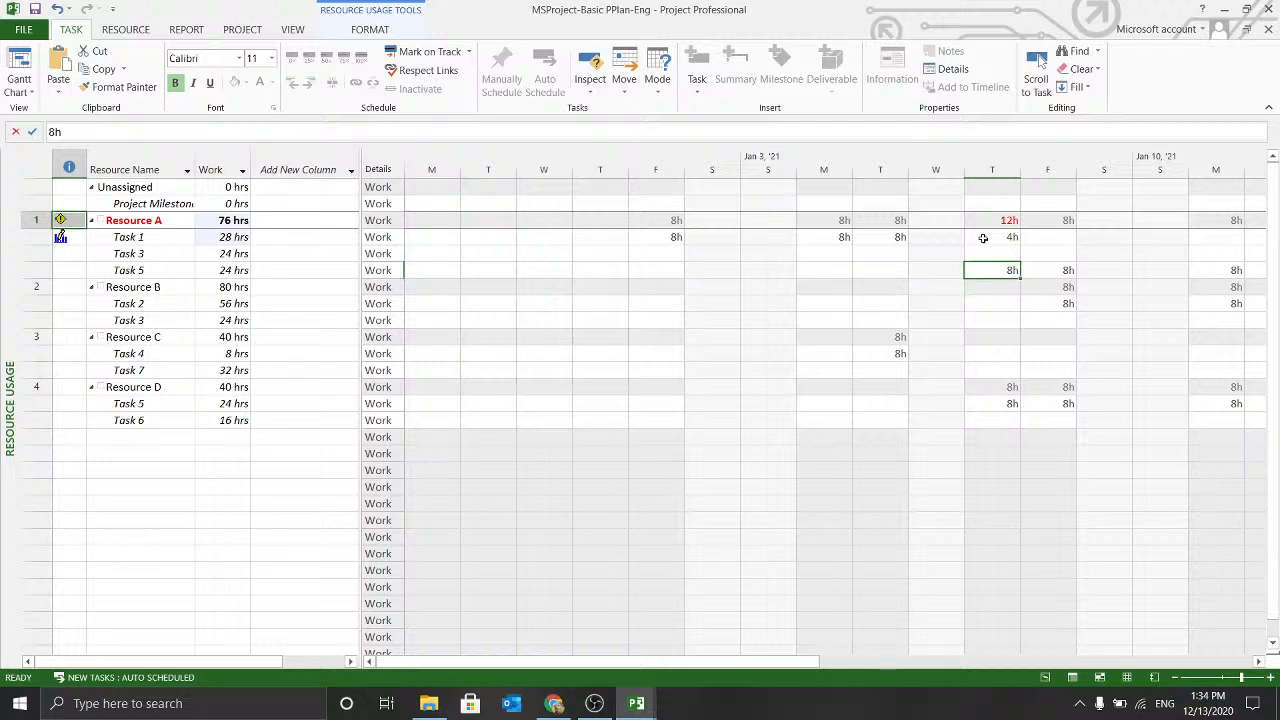
pyautogui.write('4')
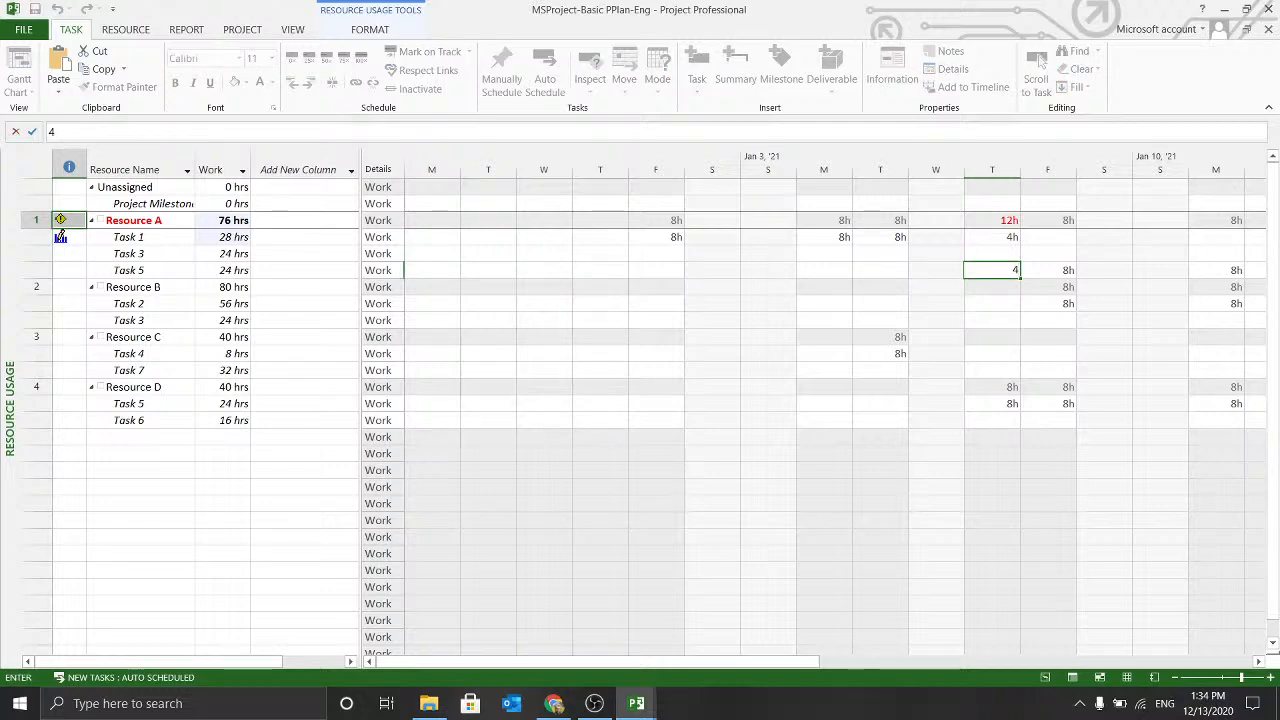
pyautogui.write('h')
pyautogui.press('Return')
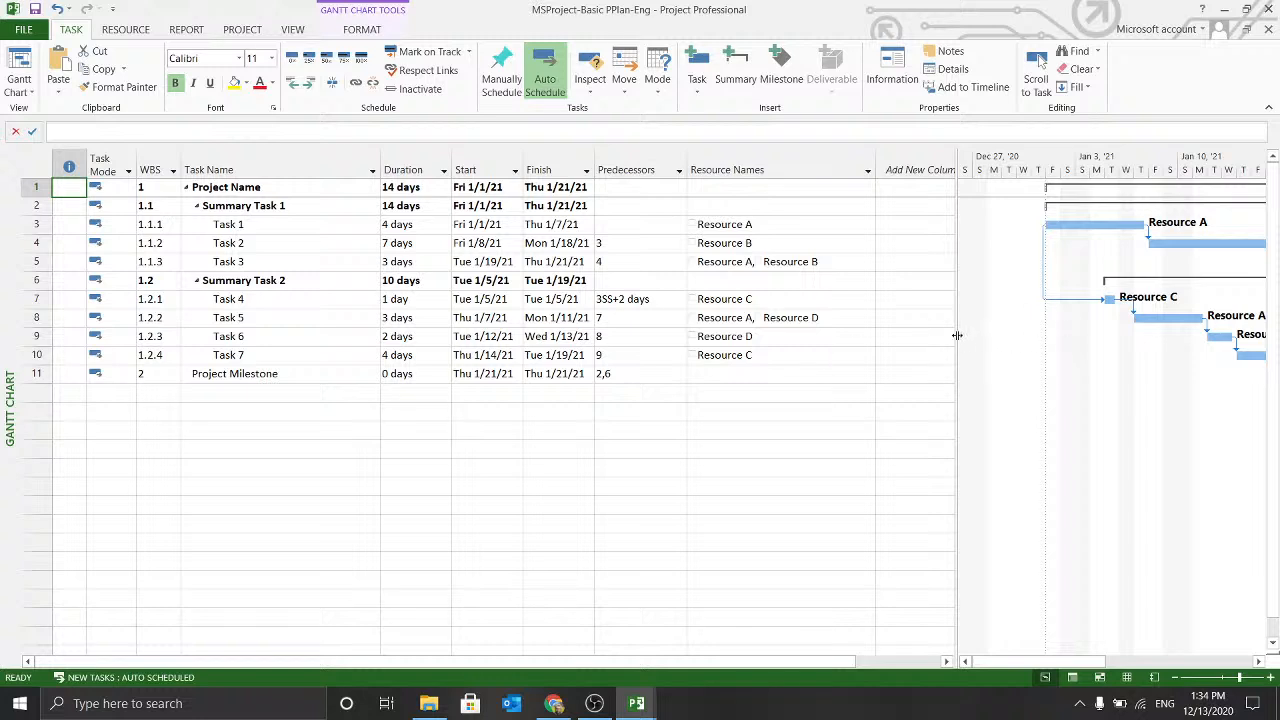
# Enlarge the Gantt bar area to examine the task bars and resource labels, and shrink it again.
pyautogui.rightClick(880, 335)
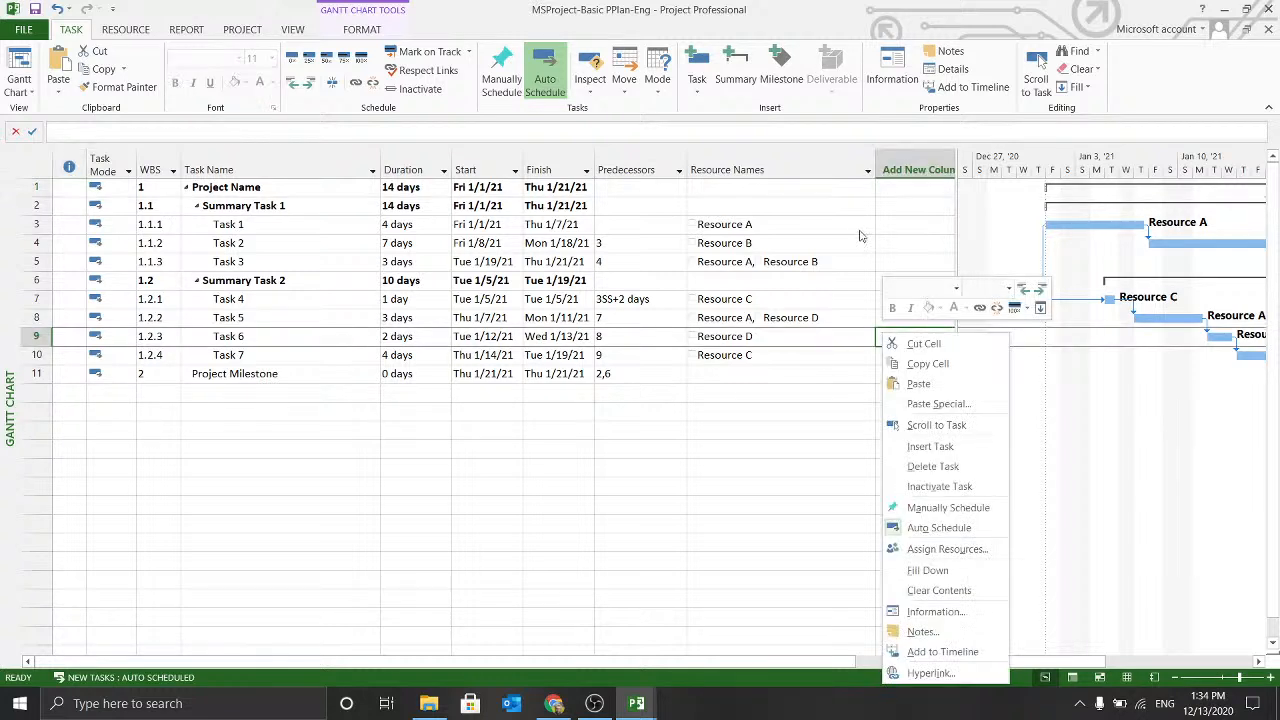
pyautogui.press('Escape')
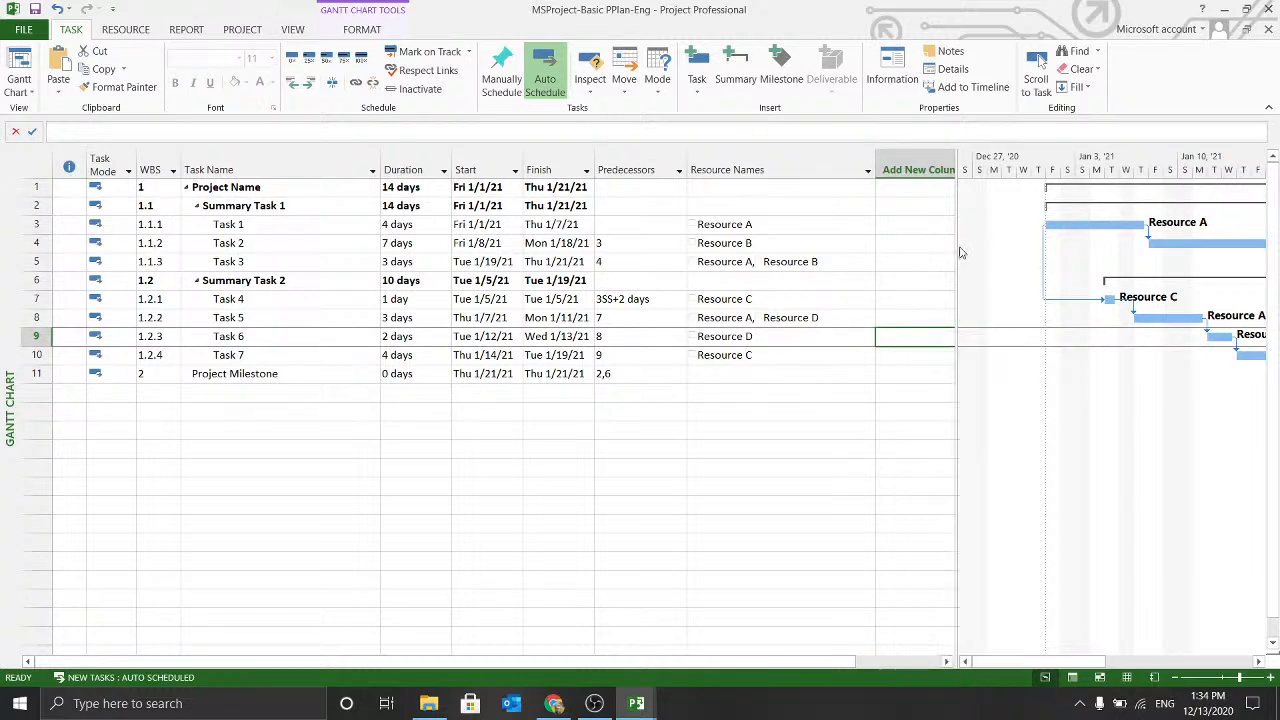
pyautogui.moveTo(957, 250); pyautogui.dragTo(875, 251)
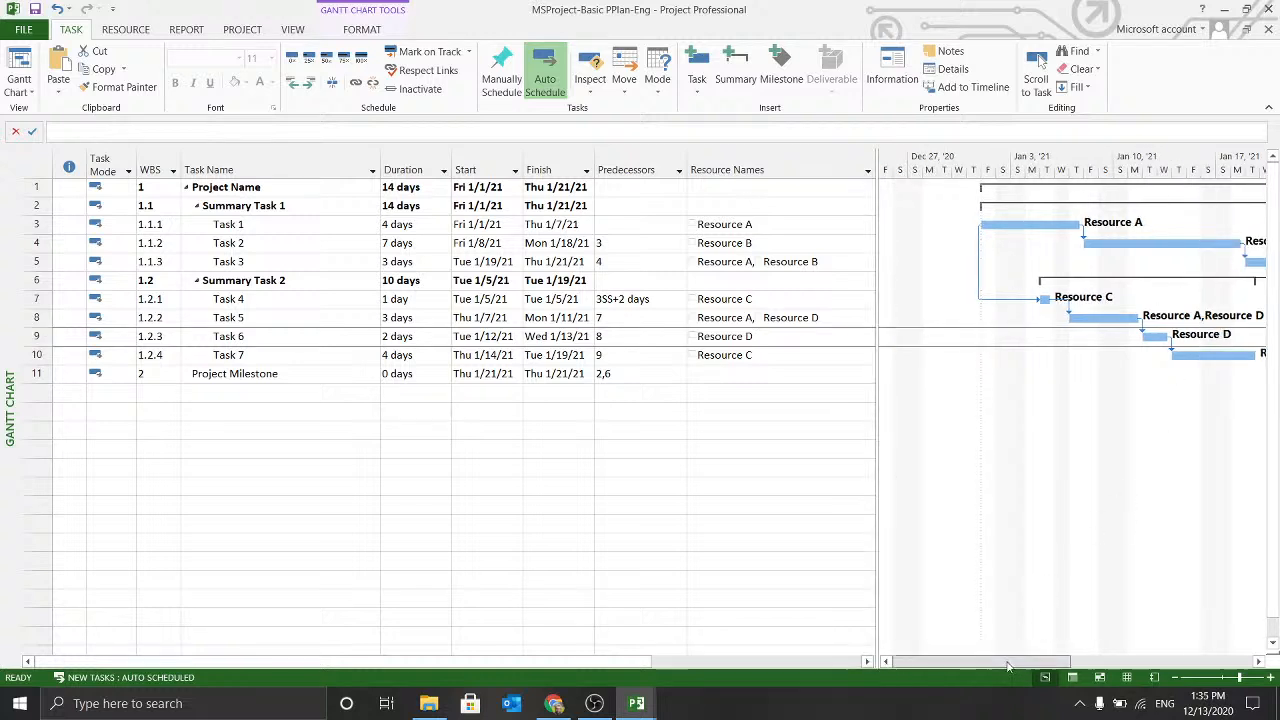
pyautogui.moveTo(1010, 662)
pyautogui.mouseDown()
pyautogui.moveTo(1108, 666)
pyautogui.moveTo(931, 662)
pyautogui.moveTo(1108, 662)
pyautogui.moveTo(994, 669)
pyautogui.moveTo(1045, 660)
pyautogui.moveTo(1012, 660)
pyautogui.mouseUp()
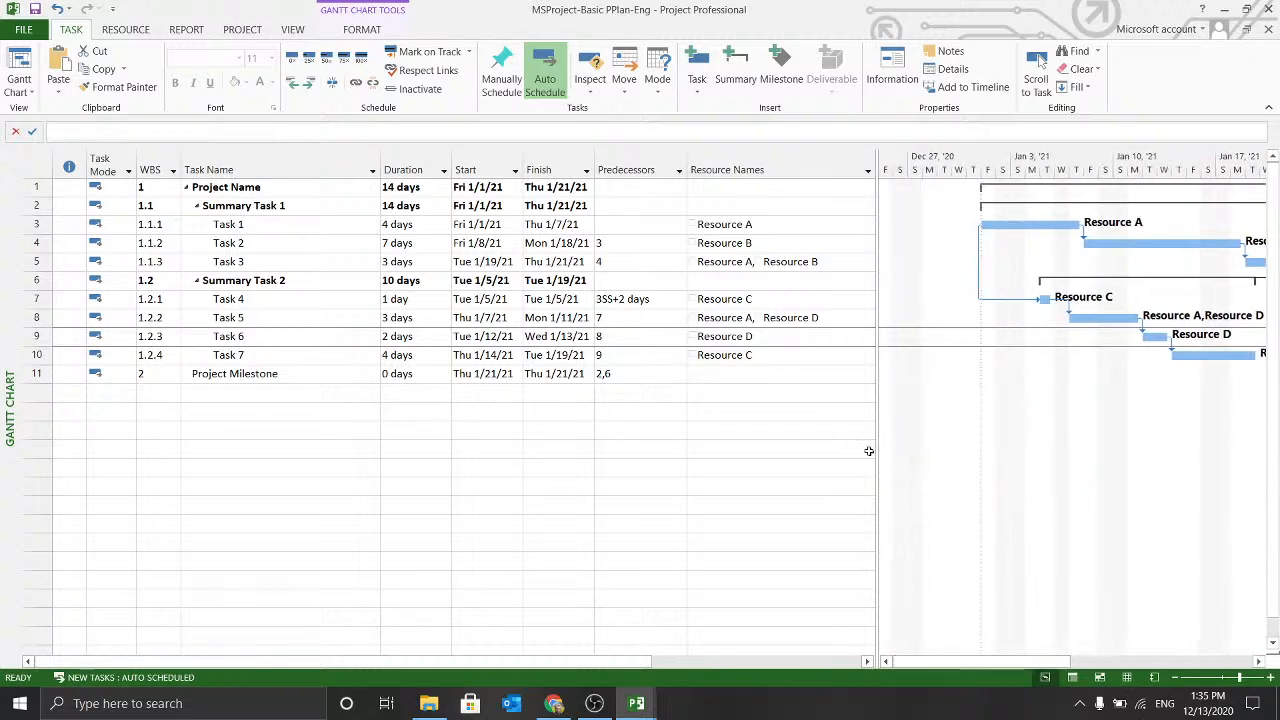
pyautogui.moveTo(876, 450); pyautogui.dragTo(972, 429)
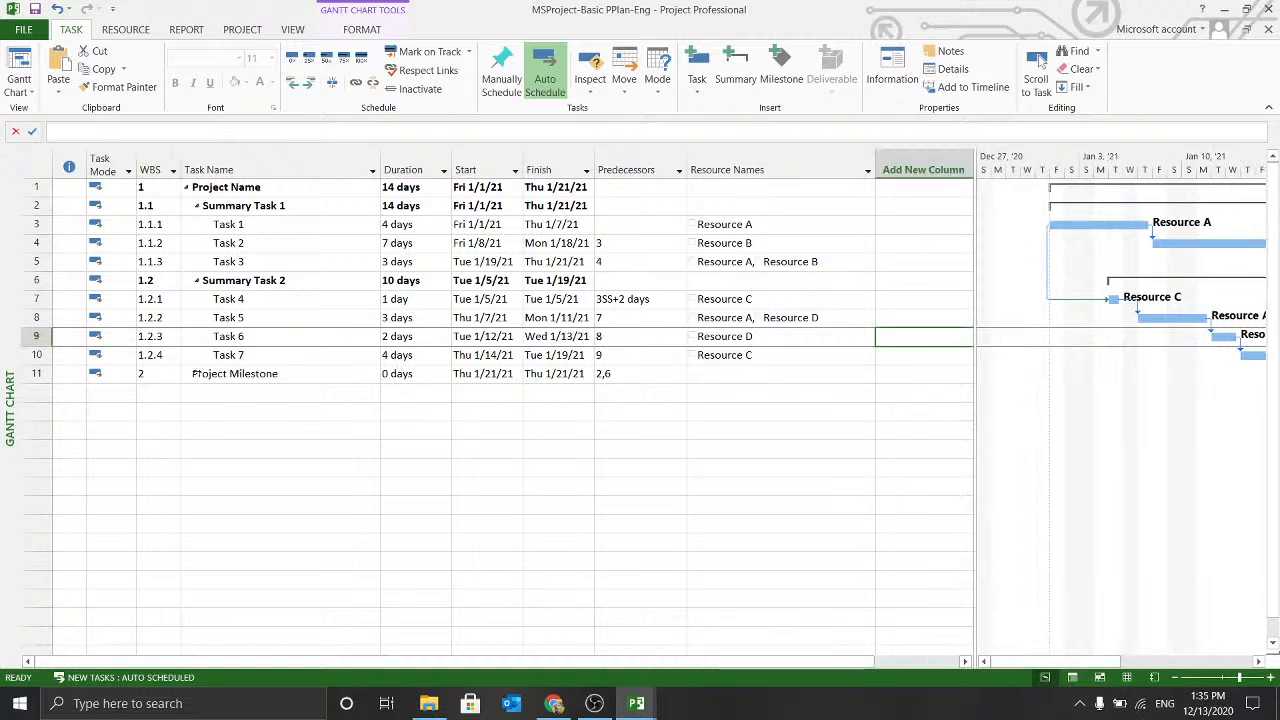
# Check the Project Milestone row and its resource assignment in the task table.
pyautogui.click(237, 374)
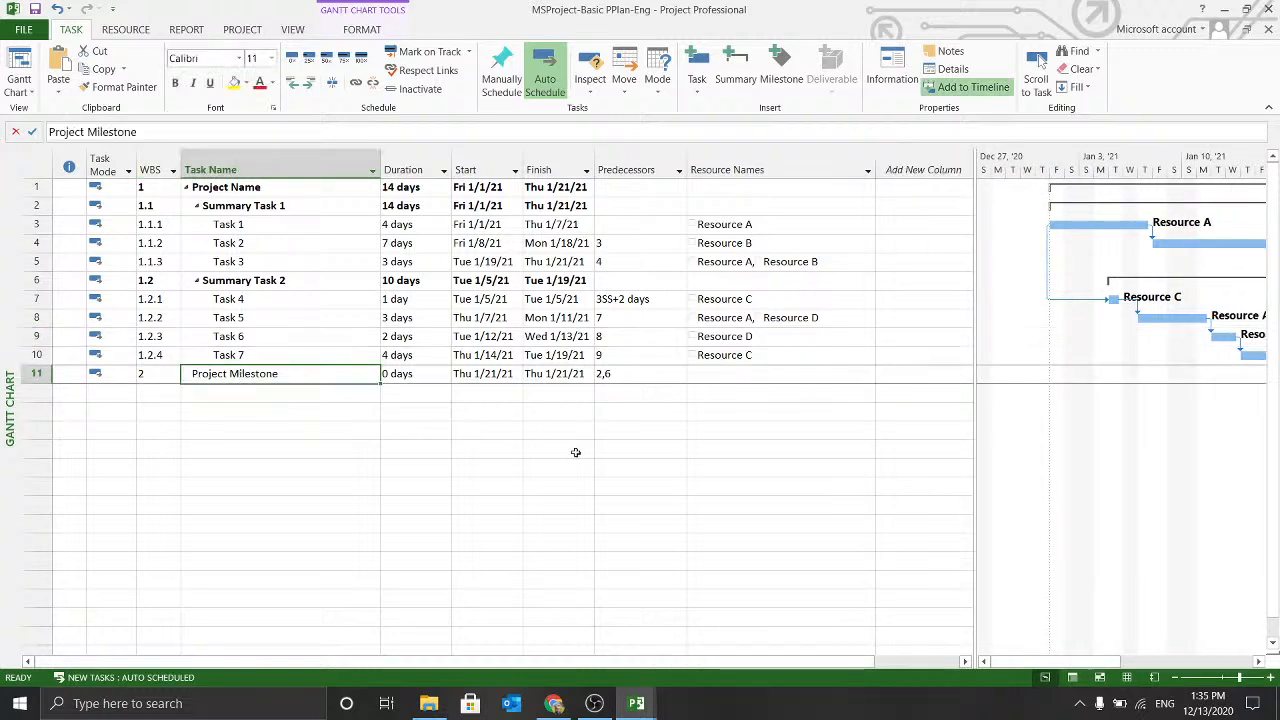
pyautogui.click(615, 450)
pyautogui.click(730, 373)
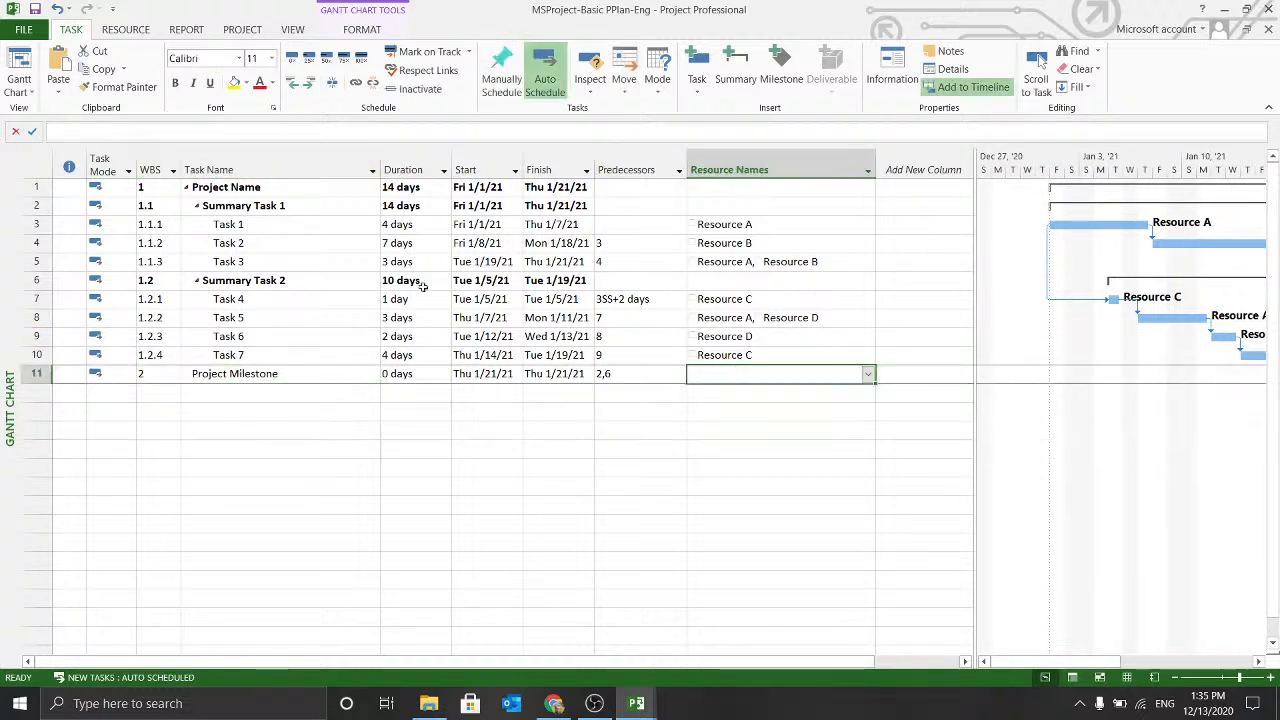
pyautogui.click(637, 500)
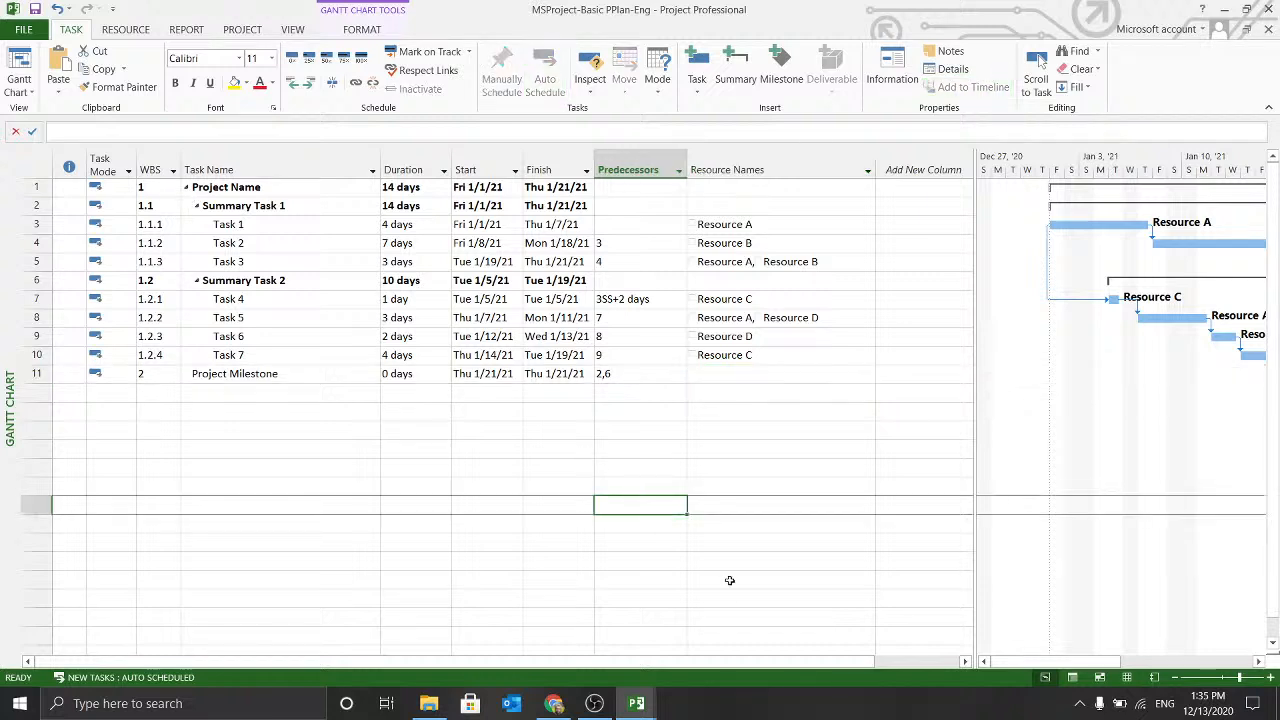